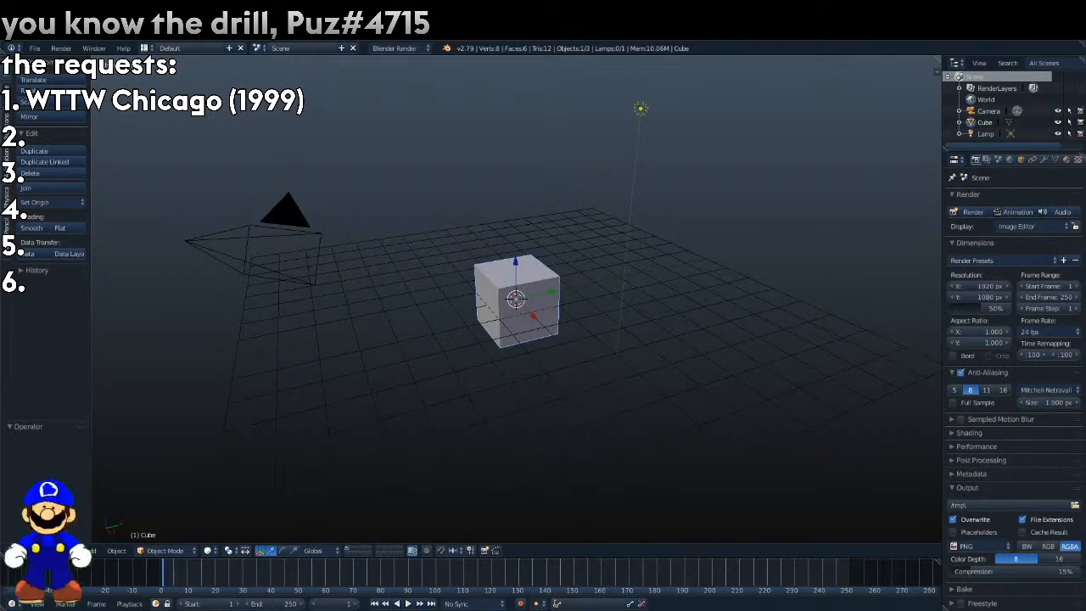
Delete the default cube and add a plane at the scene's centre in top view.
key(x)
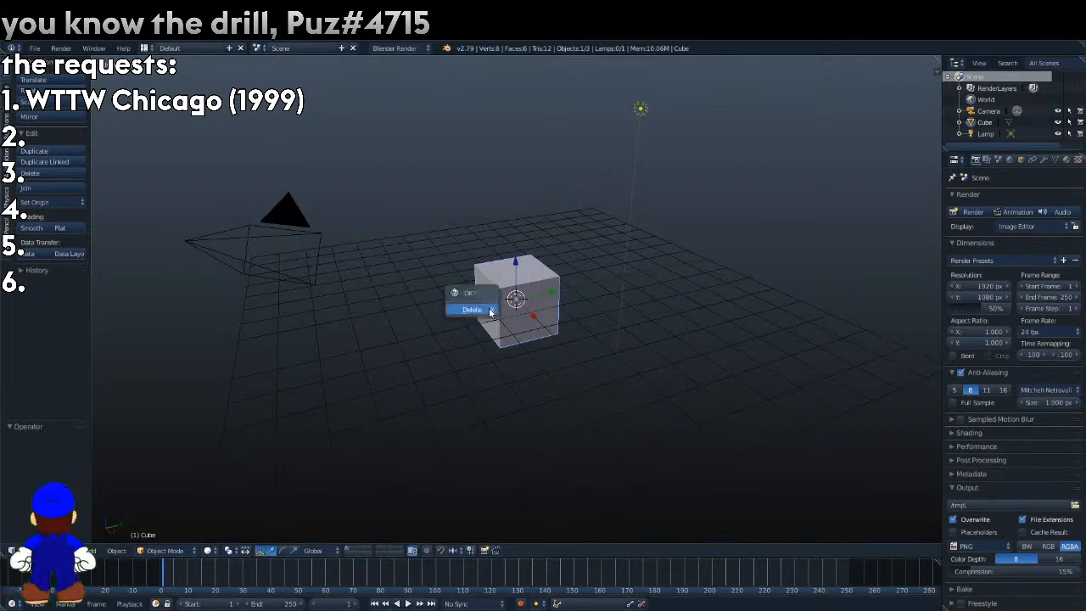
click(489, 311)
key(KP_7)
click(8, 87)
click(49, 90)
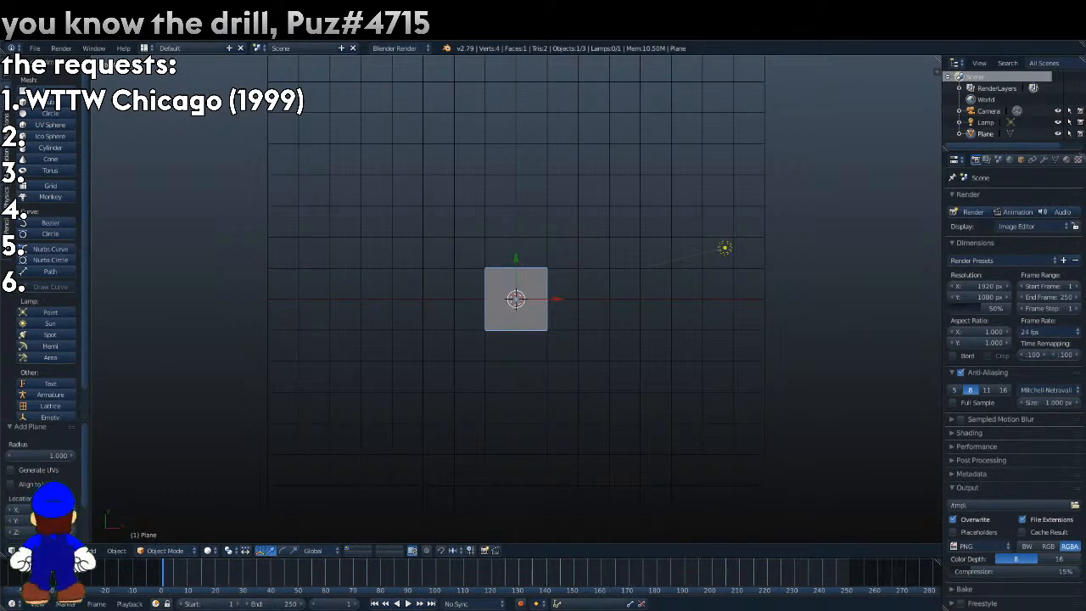
Set the scene's frame rate to 29.97 fps and switch to the camera view.
click(1048, 332)
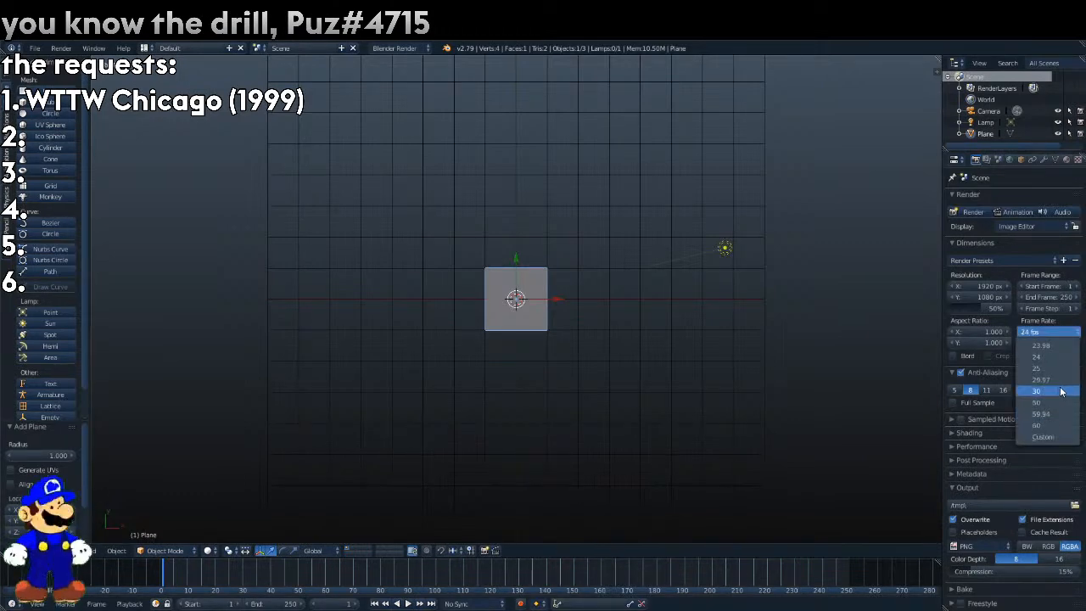
click(1041, 379)
key(KP_0)
Set the camera's rotation to 0° on all axes and its location to X 0, Y 0, Z 2.62.
click(982, 112)
click(1021, 160)
drag(1017, 244, 972, 266)
text(0)
key(Return)
text(0)
key(Return)
click(972, 268)
text(2.62)
key(Return)
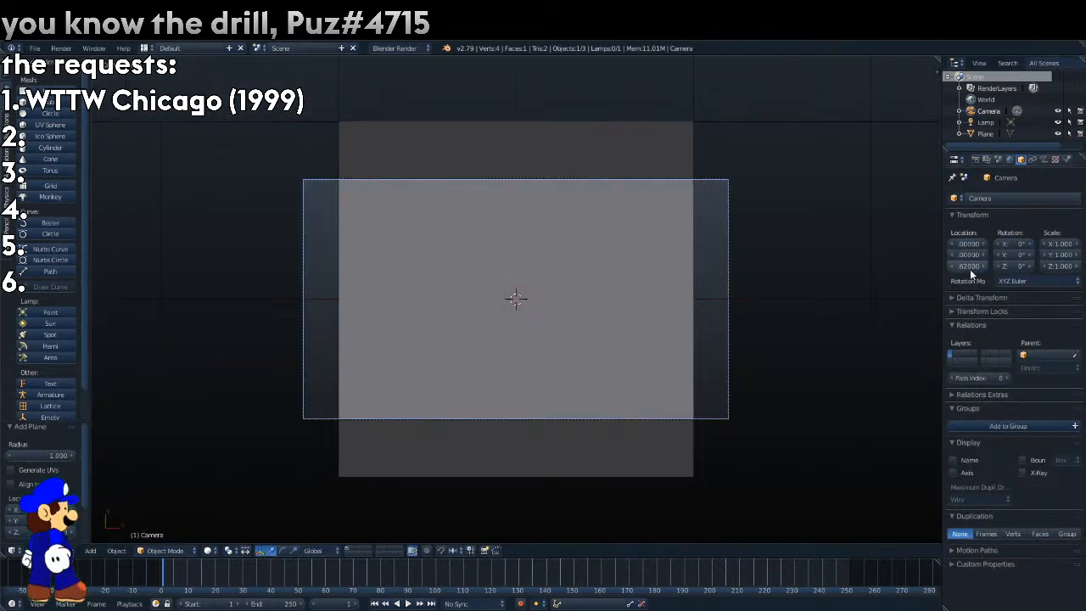
Set the render resolution to 960 × 720 px.
click(976, 159)
click(978, 287)
text(96)
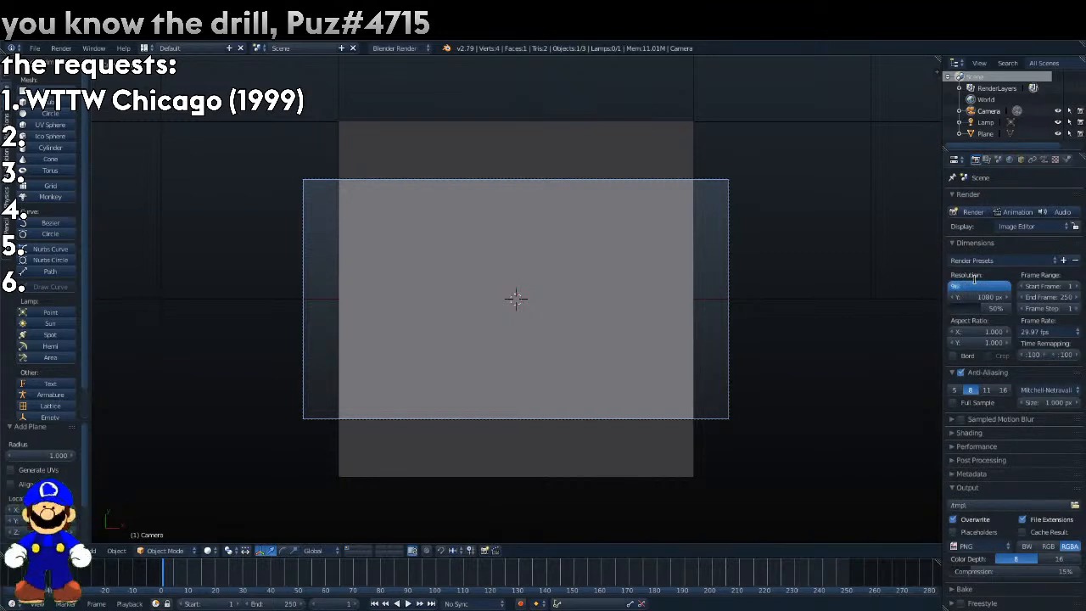
text(0)
key(Return)
text(720)
key(Return)
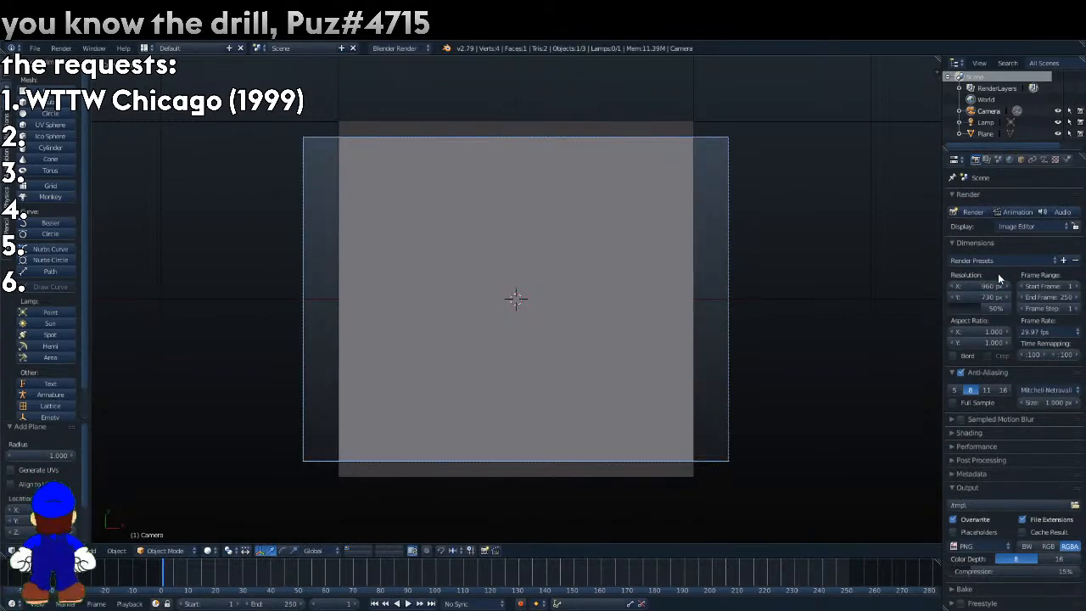
click(984, 296)
text(73)
text(0)
key(Return)
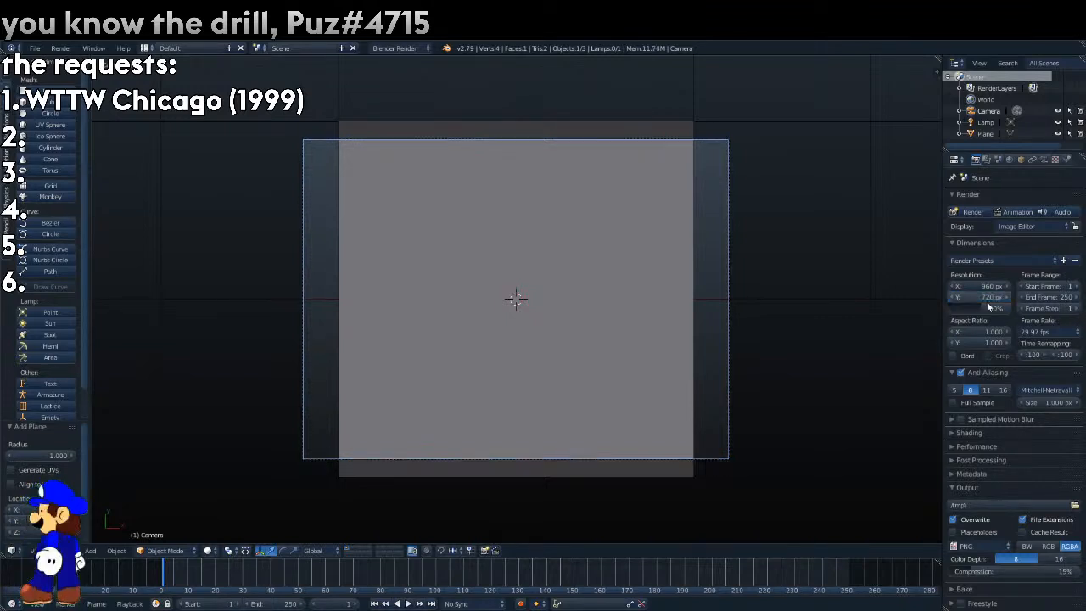
Lower the plane to Z -4.67 and scale it up by about 3.334 to span the camera frame's width.
click(1043, 161)
right_click(699, 185)
click(1021, 160)
drag(968, 266, 703, 267)
key(s)
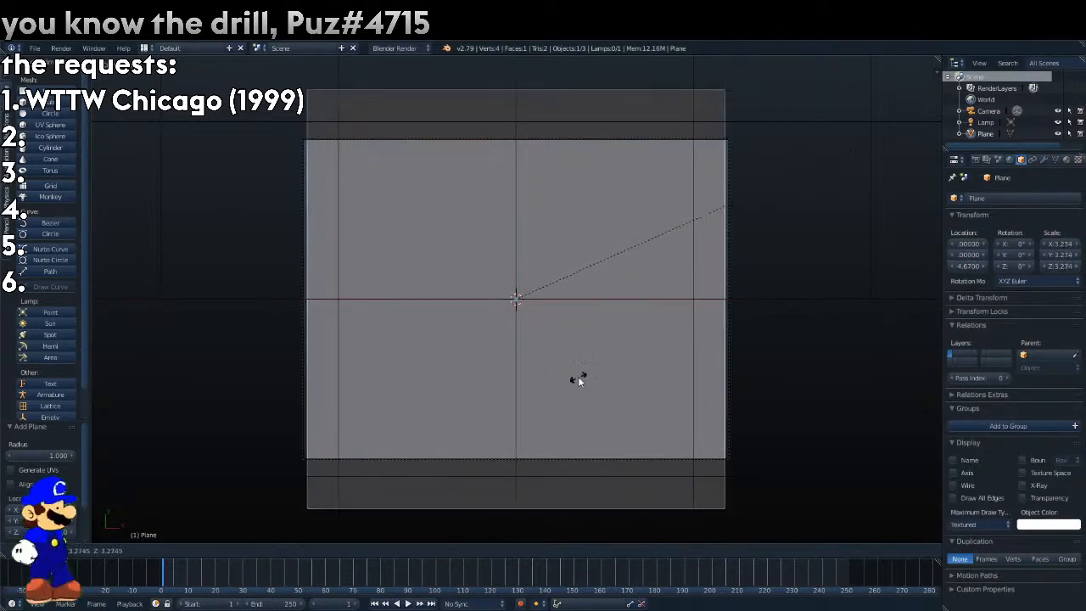
click(586, 376)
Give the plane a new shadeless material and add a new texture to it.
click(1077, 160)
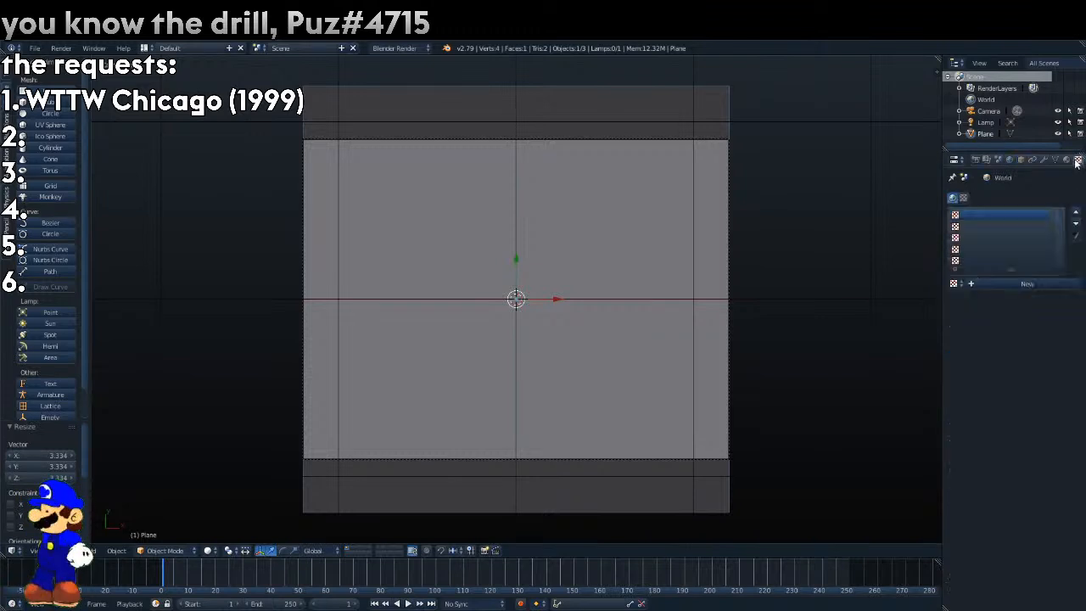
click(1005, 280)
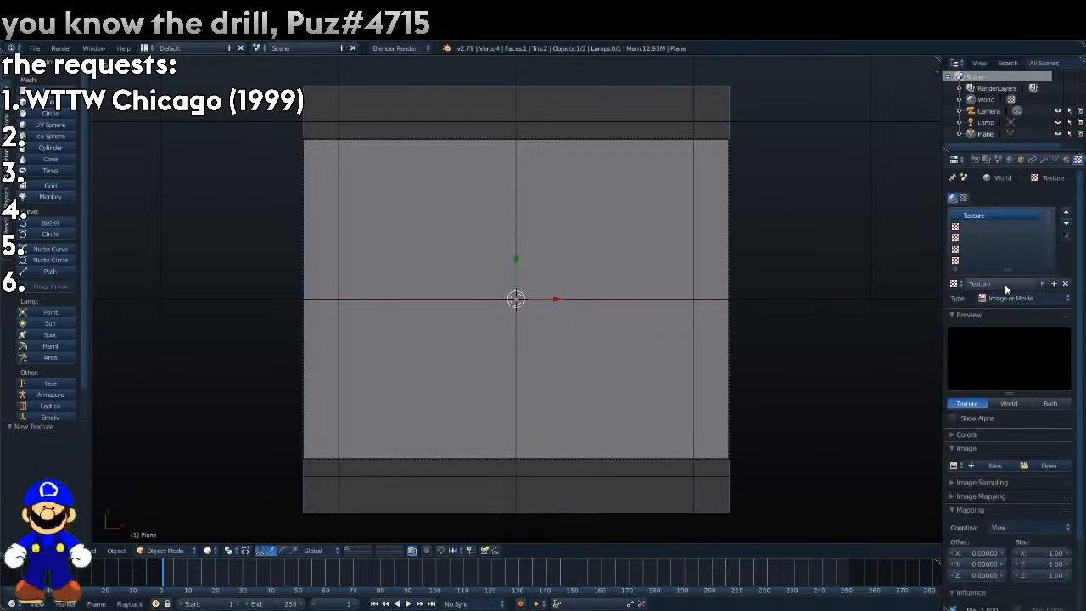
click(1067, 160)
click(1005, 235)
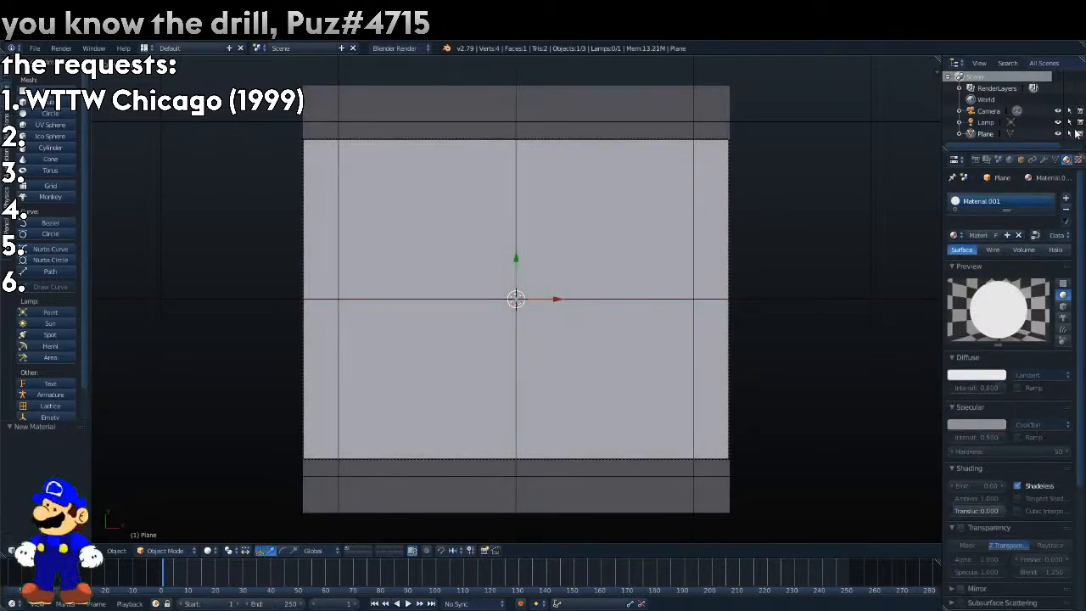
click(1077, 160)
click(1005, 280)
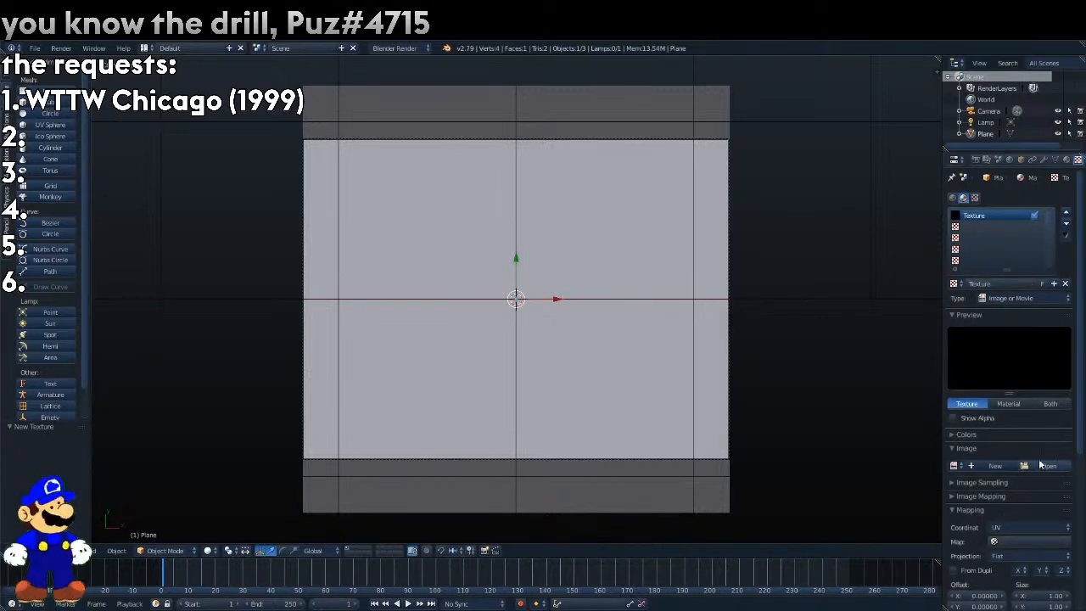
Try the Musgrave and Marble types for the plane's texture.
click(1018, 298)
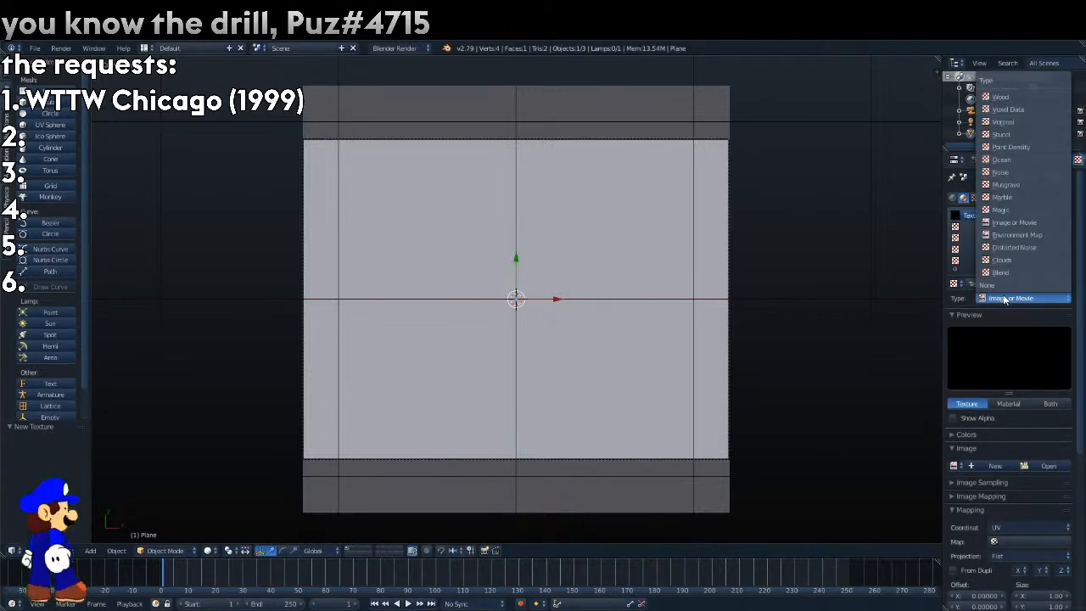
click(1009, 184)
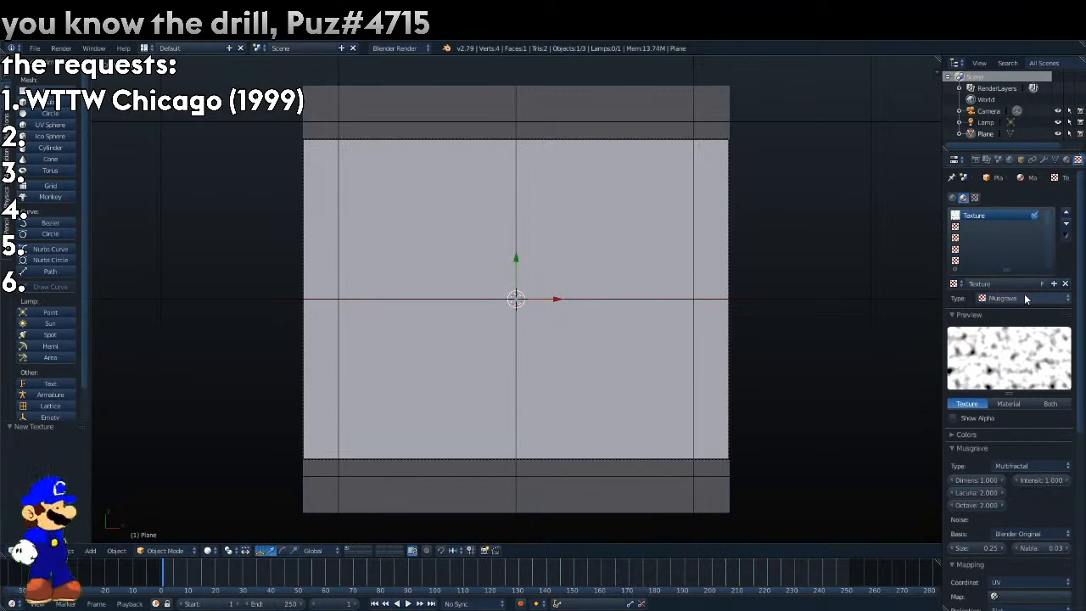
click(1023, 294)
click(1012, 257)
Set the plane's texture type to Ocean.
click(1013, 300)
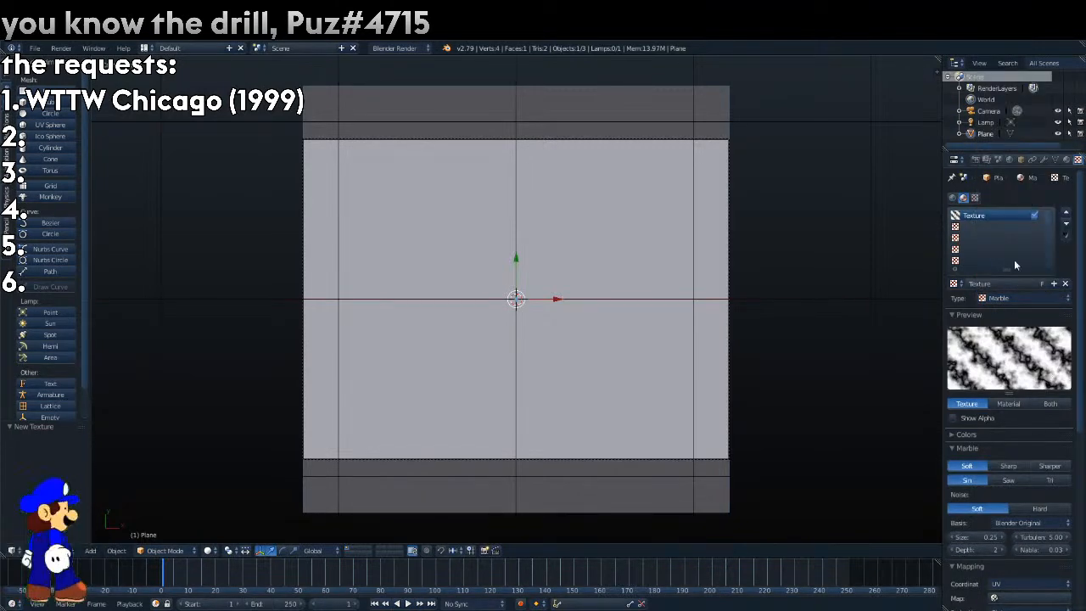
click(1024, 298)
click(1010, 161)
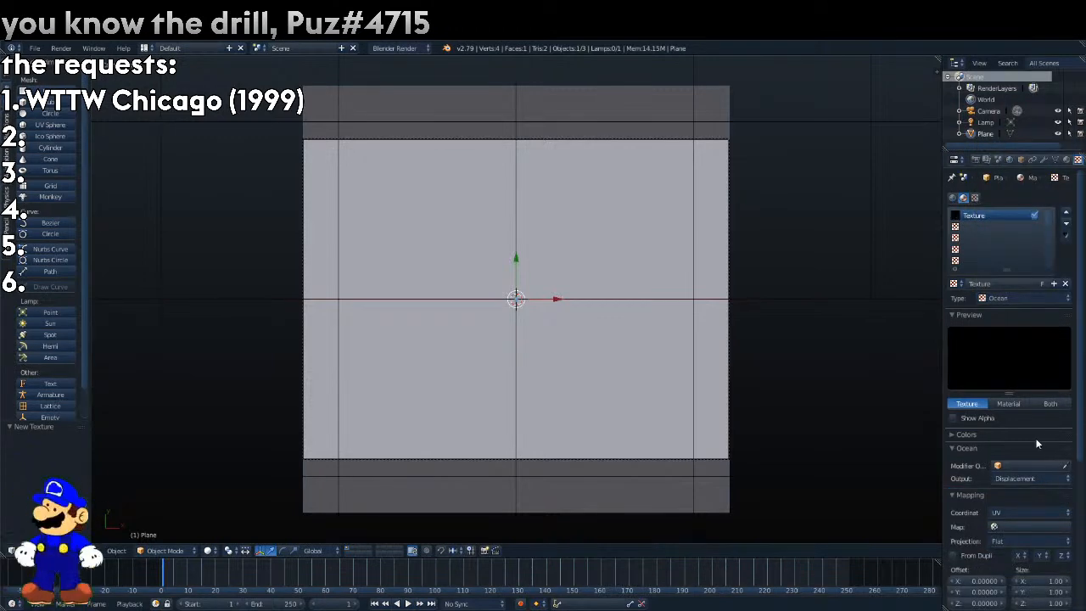
click(972, 435)
click(973, 435)
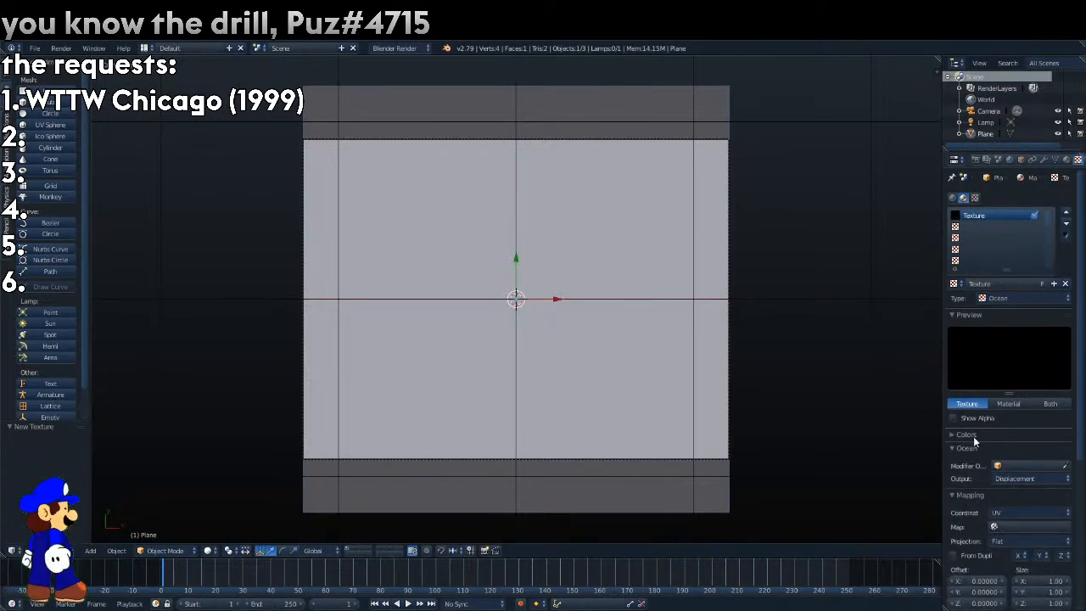
Widen the properties editor and check which objects are offered as the Ocean texture's modifier object.
scroll(1016, 467, down, 1)
click(1014, 441)
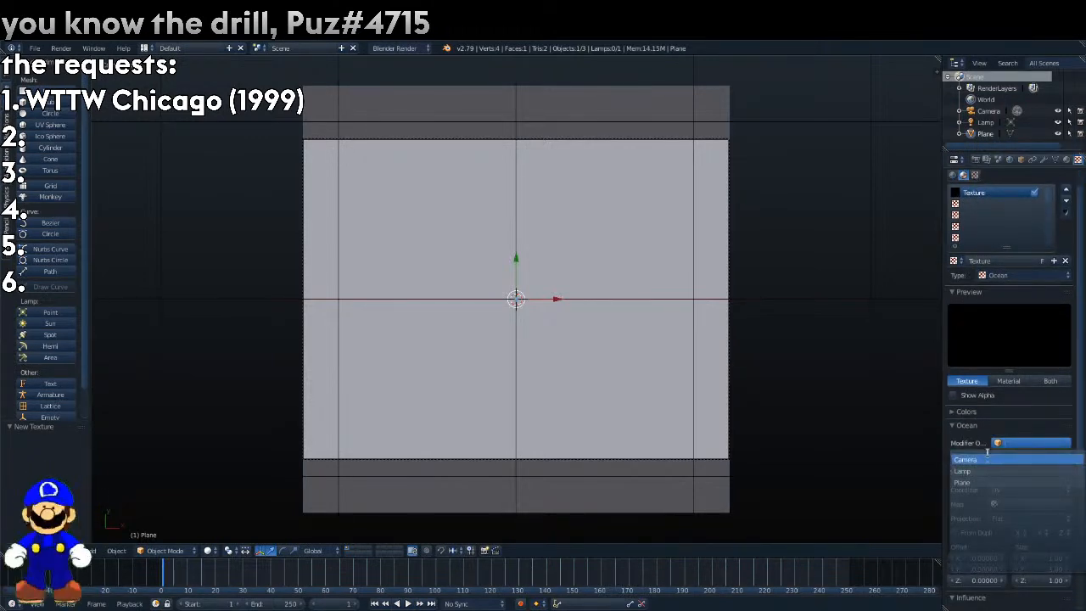
click(977, 444)
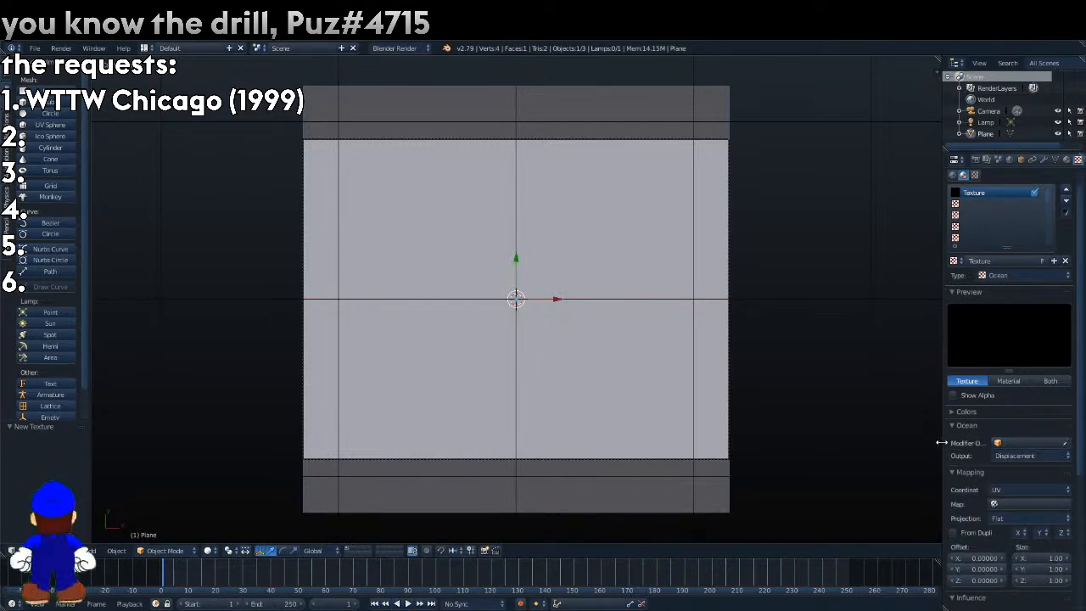
drag(939, 444, 879, 441)
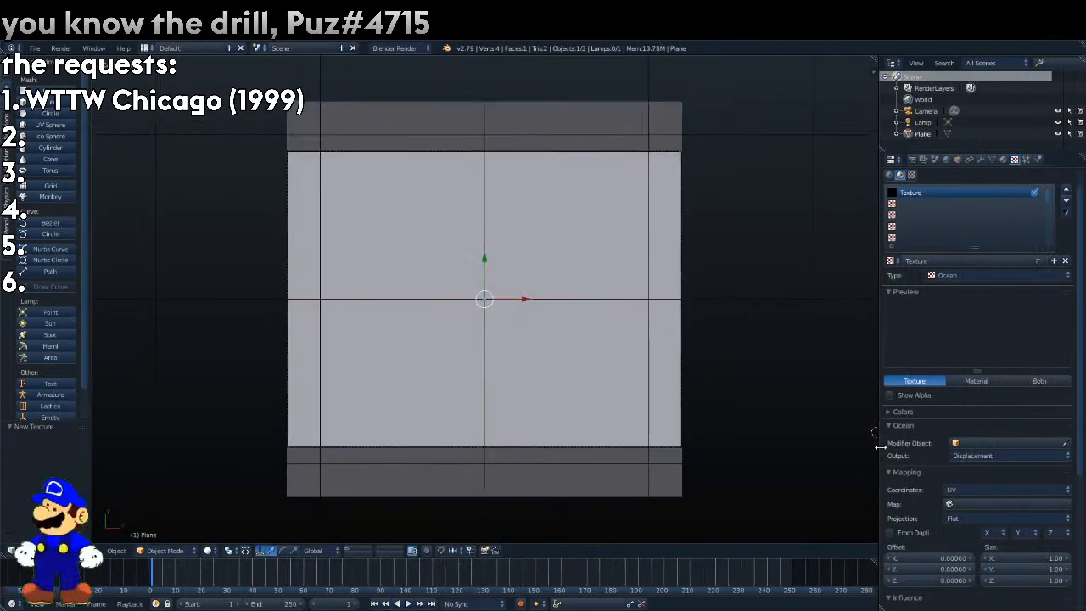
click(1003, 444)
click(865, 467)
click(996, 444)
click(541, 449)
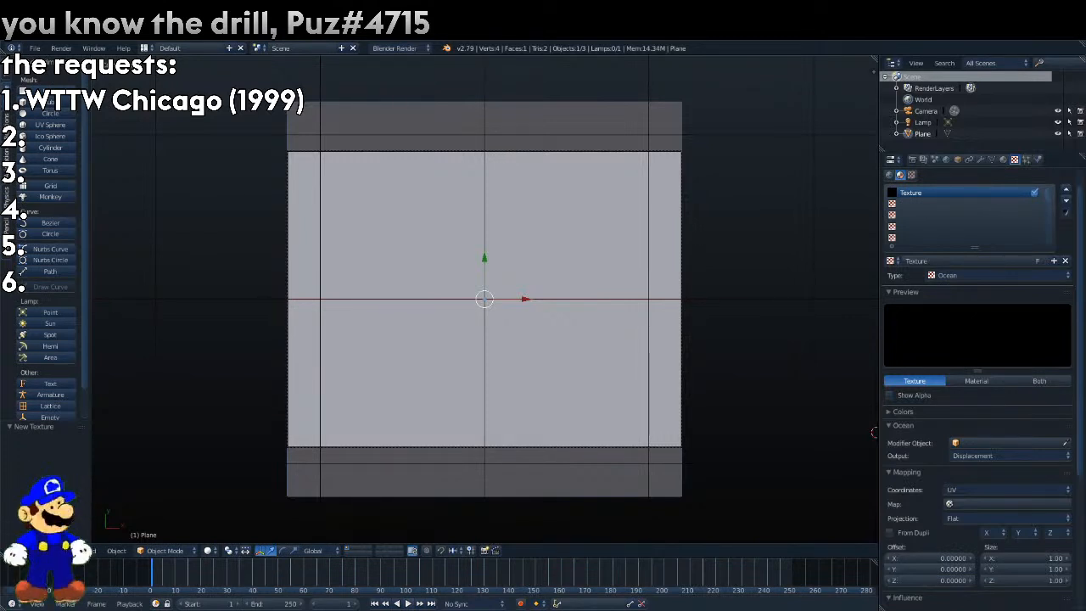
Add an Ocean modifier to the plane and scale the plane down by about 0.037.
click(981, 159)
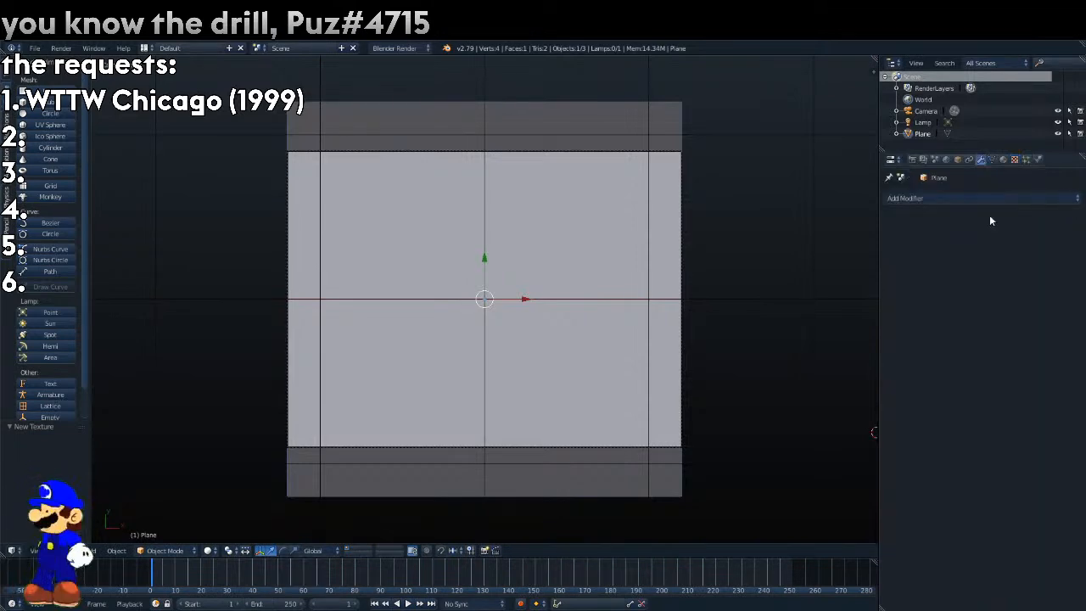
click(976, 198)
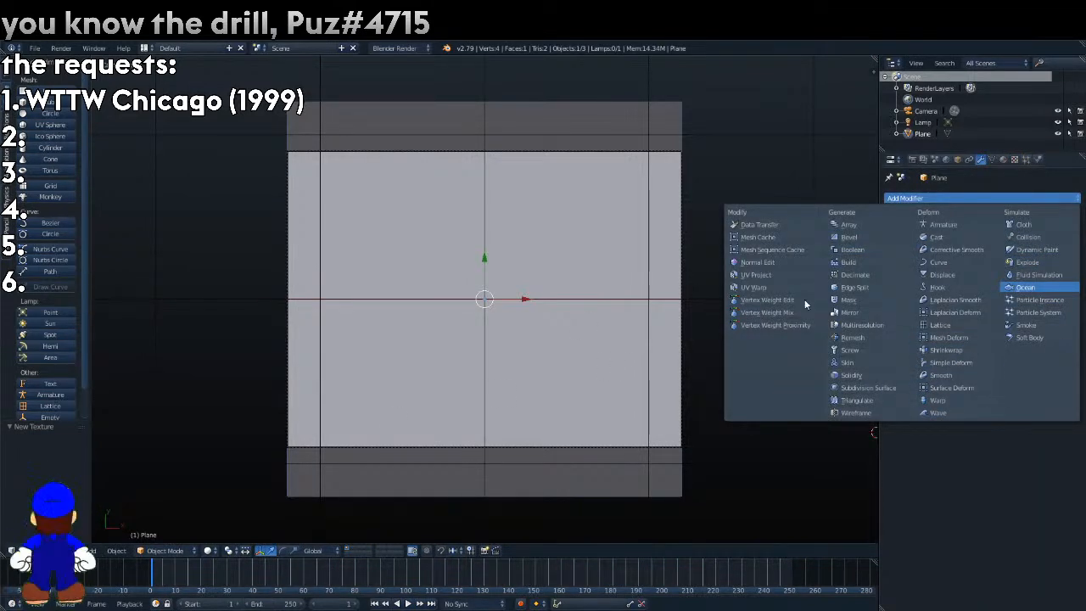
key(s)
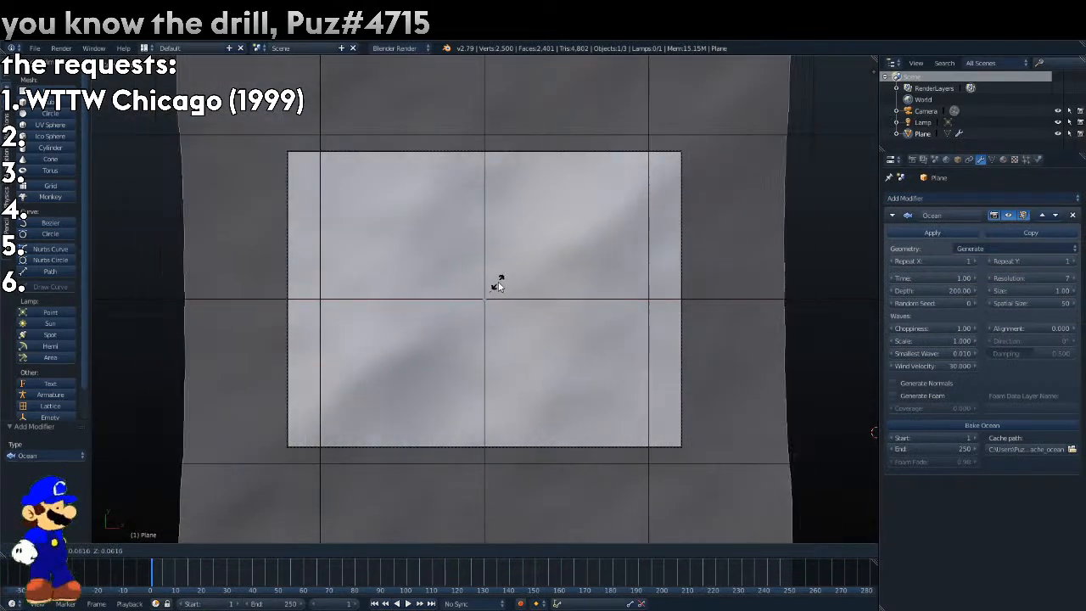
click(494, 287)
Test-render the scene, turn off Shadeless for the plane's material, and render it again.
key(F12)
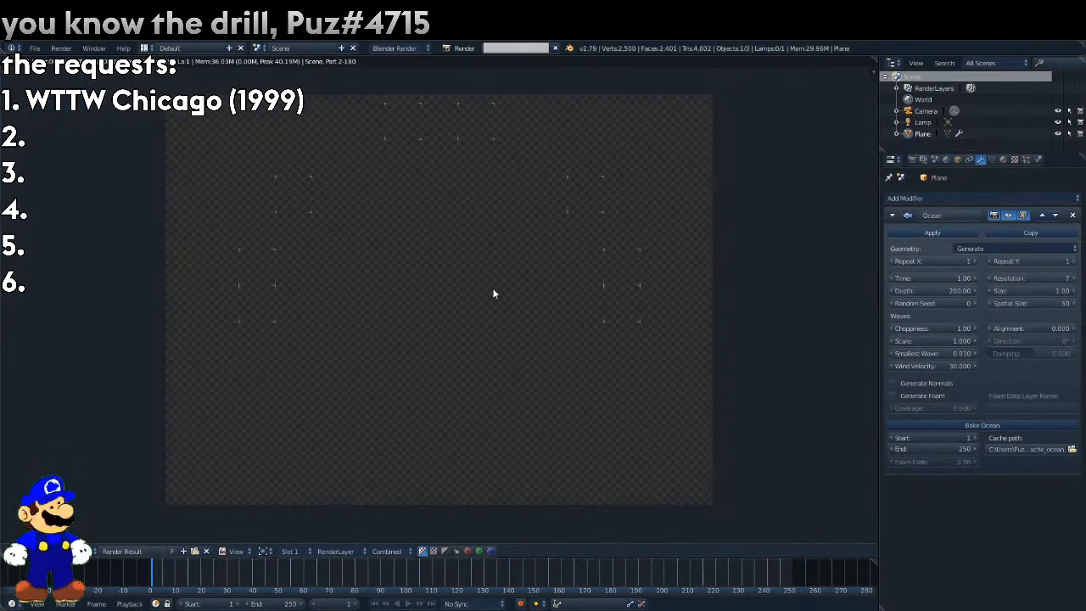
click(1014, 159)
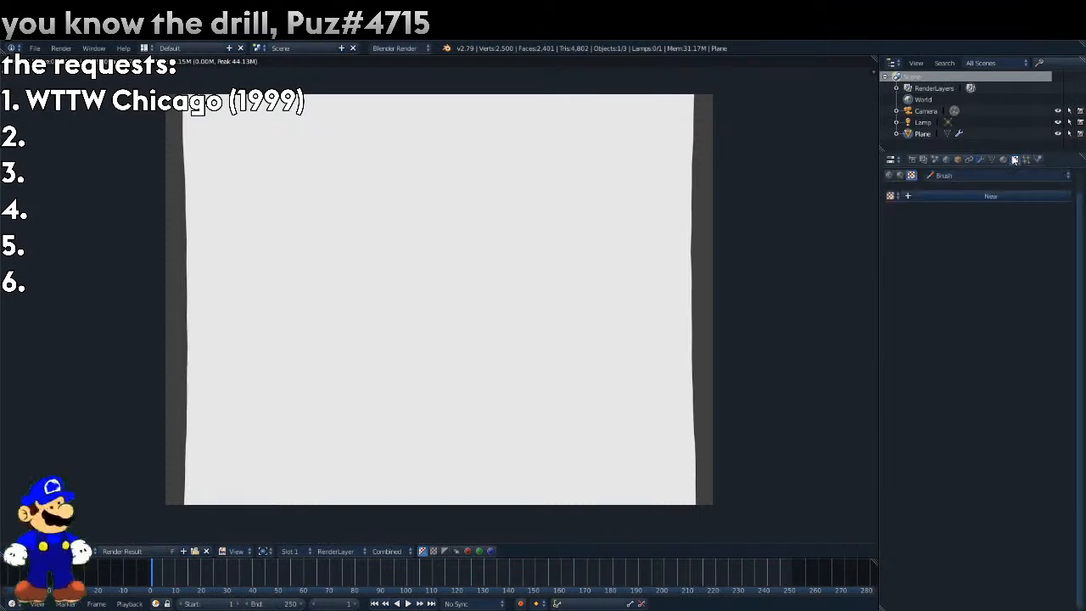
click(1003, 160)
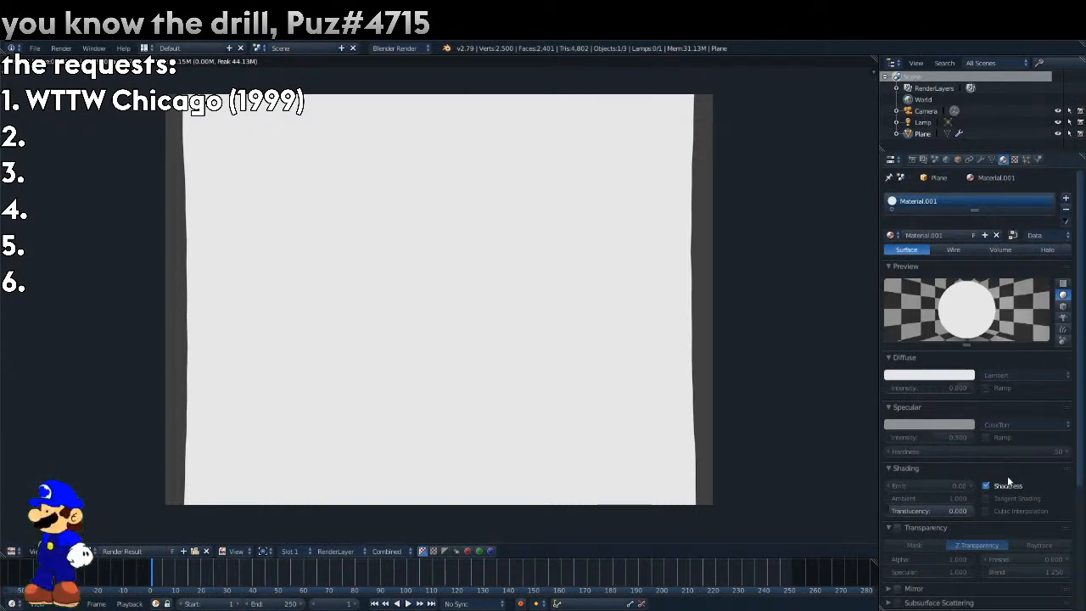
click(1008, 481)
key(F12)
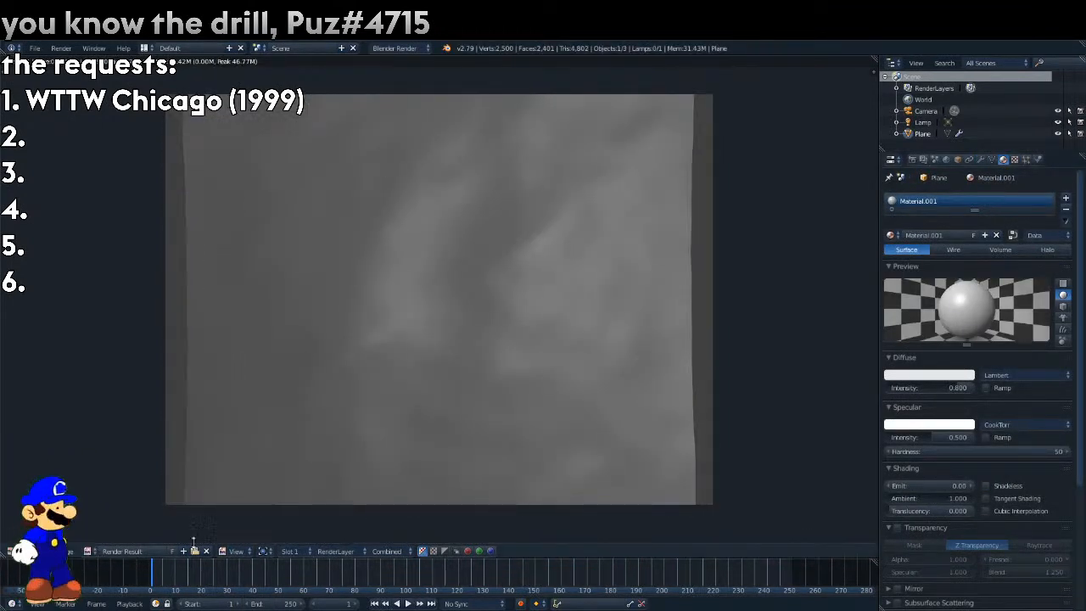
key(Escape)
Scale the plane up by about 1.088 to fill the camera frame and play the animation briefly to frame 25.
key(s)
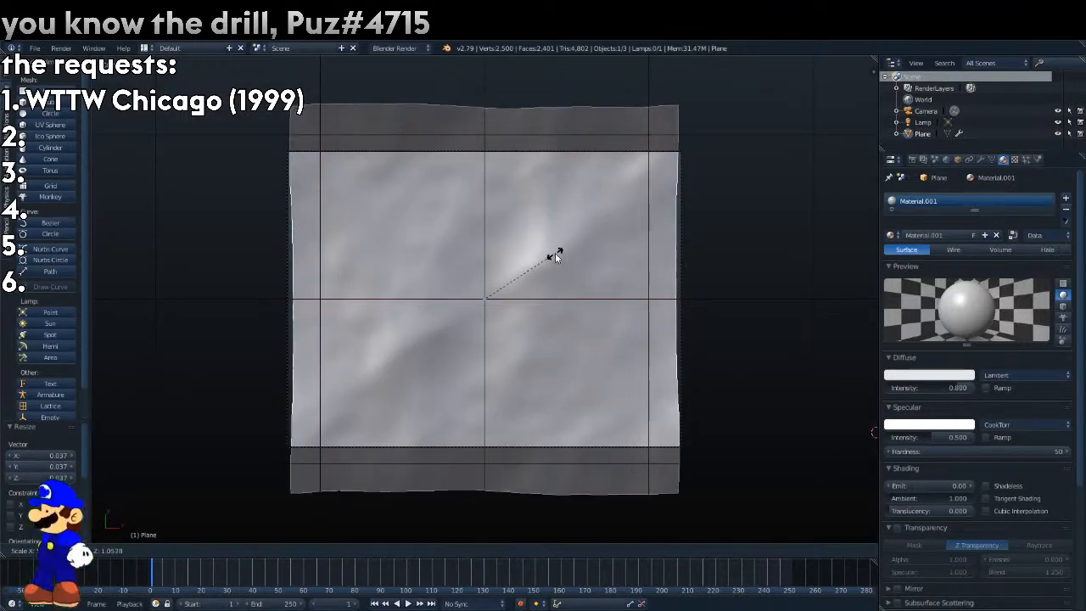
click(558, 253)
key(alt+a)
key(alt+a)
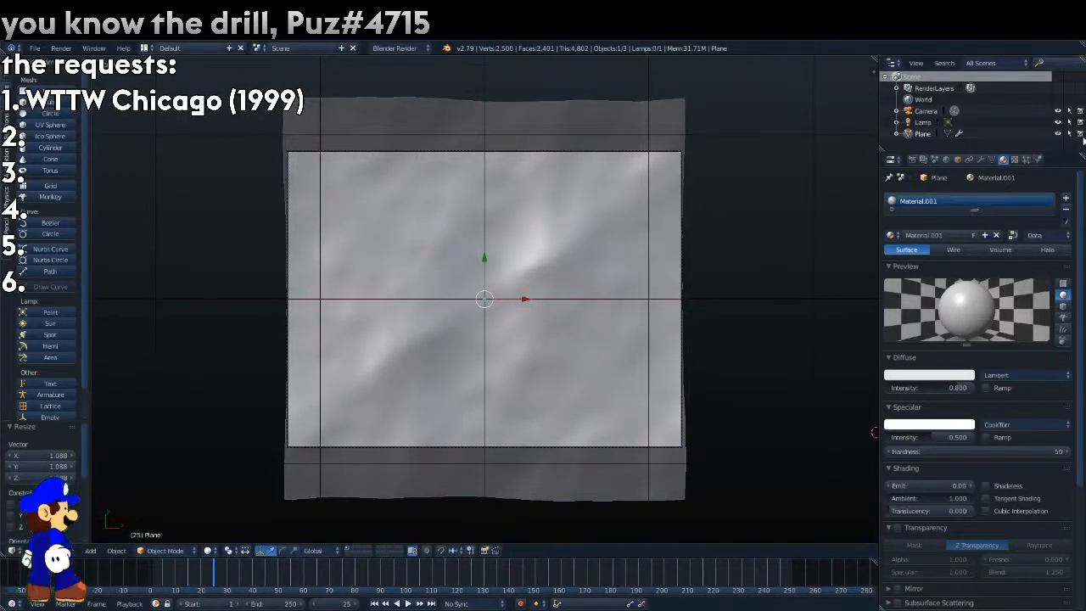
Set the Ocean texture's modifier object to Plane.
click(1026, 159)
click(1002, 160)
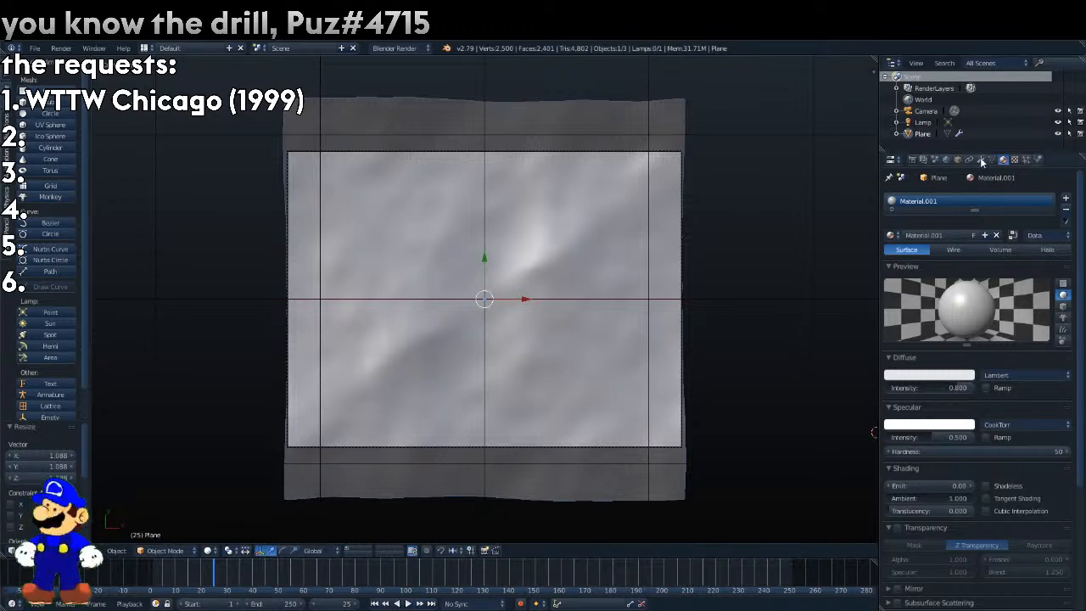
click(981, 159)
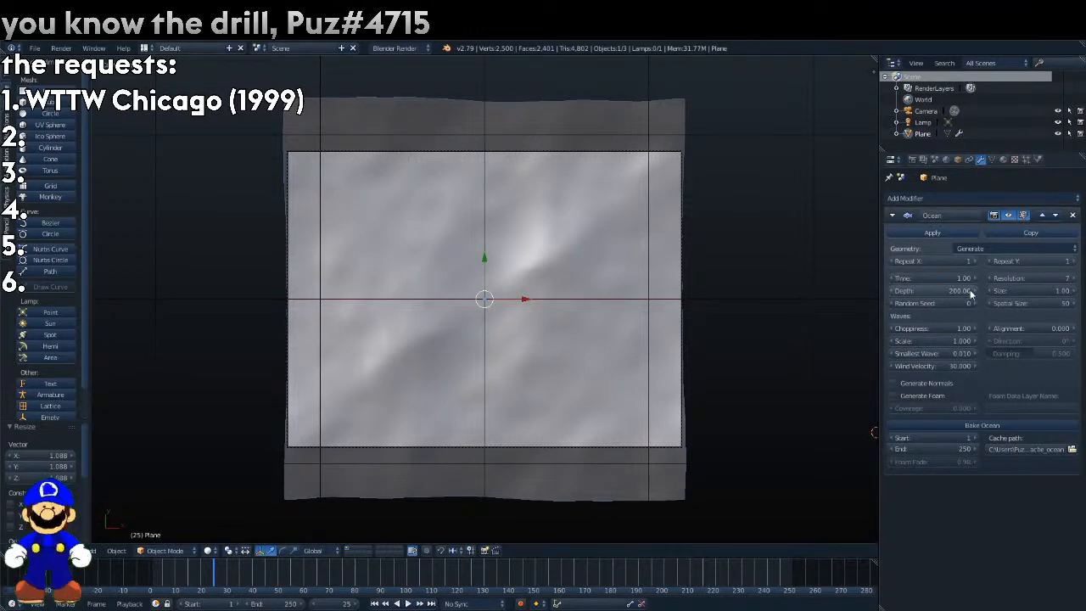
click(1014, 160)
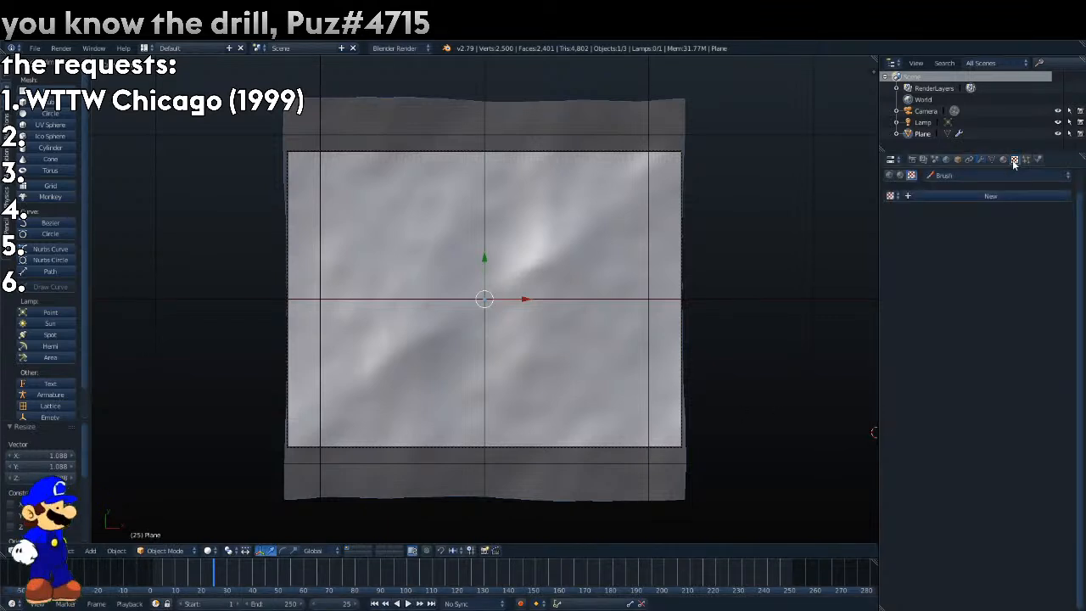
click(900, 174)
click(975, 465)
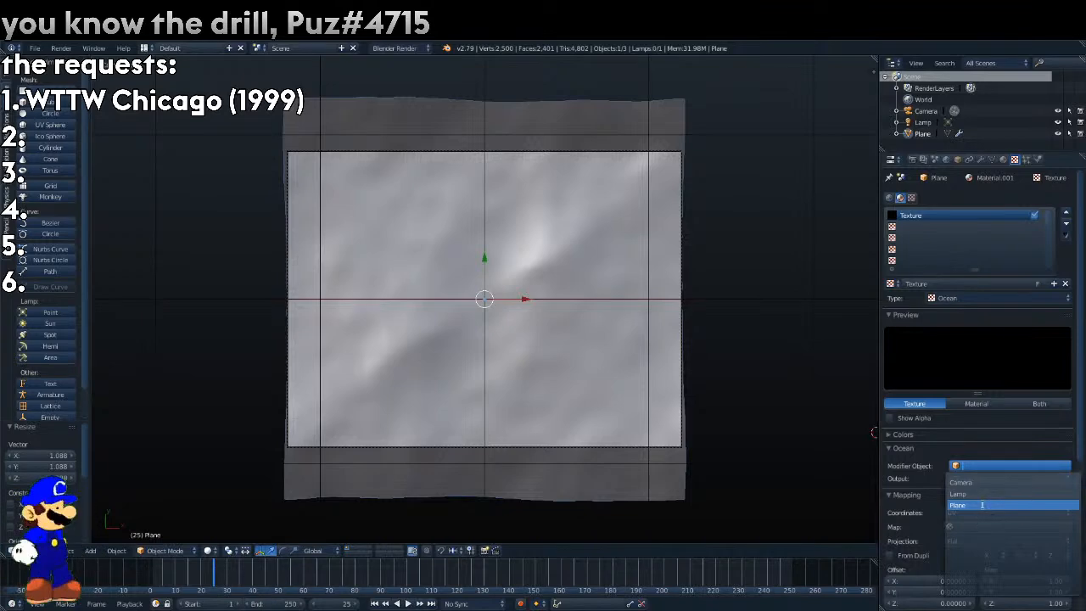
click(982, 508)
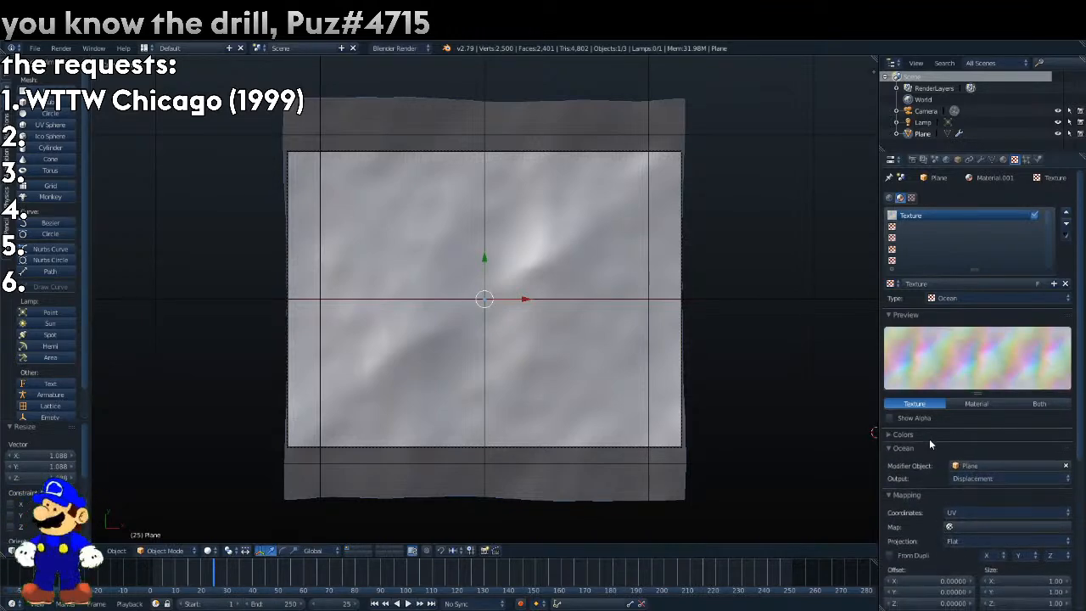
Test-render the scene, tint the Ocean texture blue by setting RGB Multiply R and G to 0.000, and render again.
key(F12)
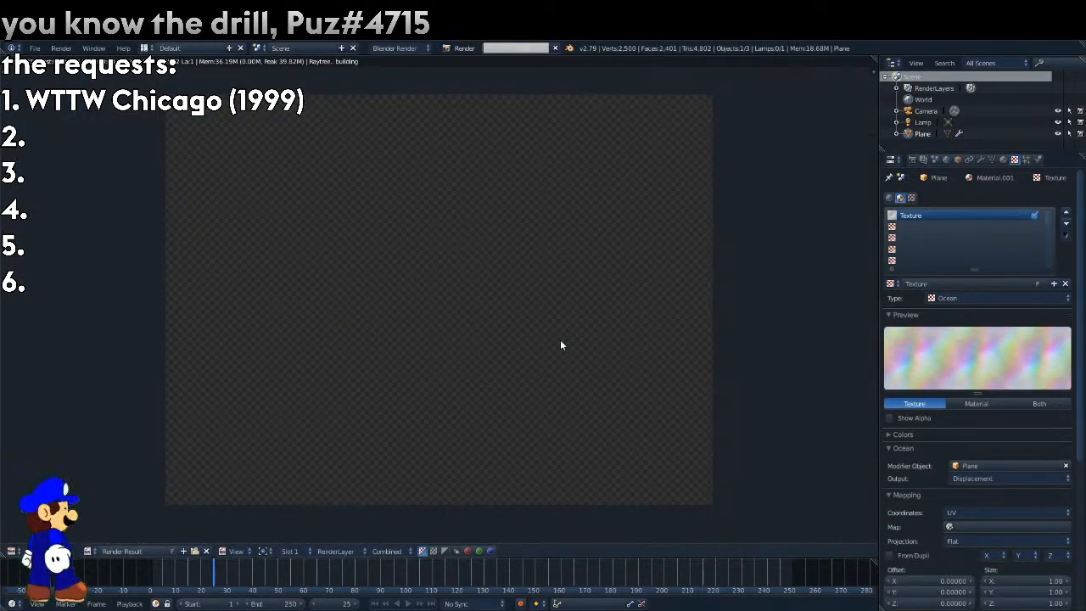
scroll(988, 392, down, 4)
scroll(988, 391, down, 2)
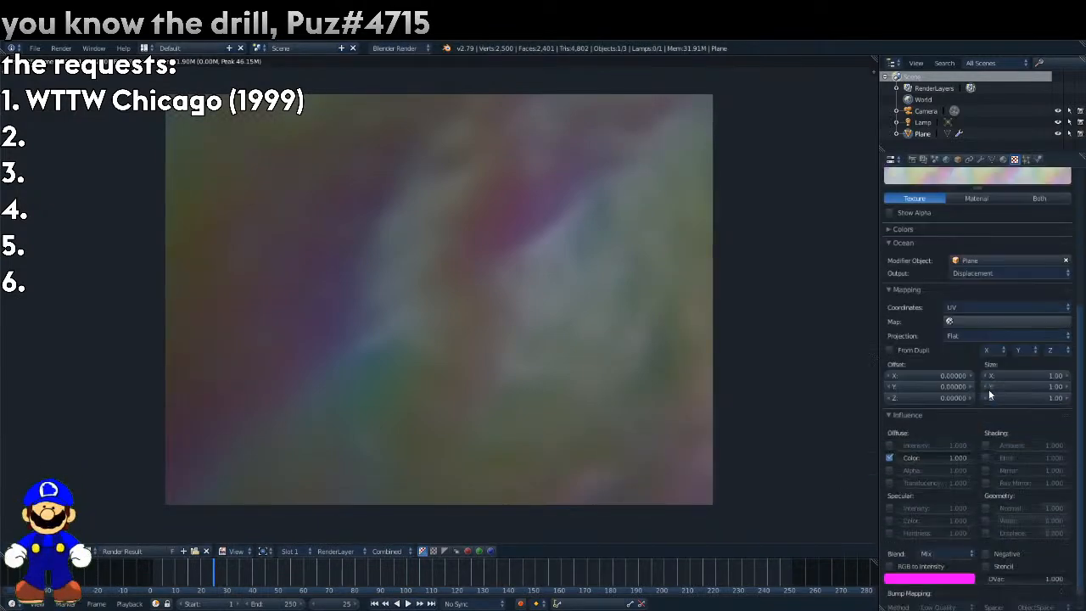
click(925, 232)
drag(928, 274, 887, 285)
scroll(1010, 400, up, 6)
key(F12)
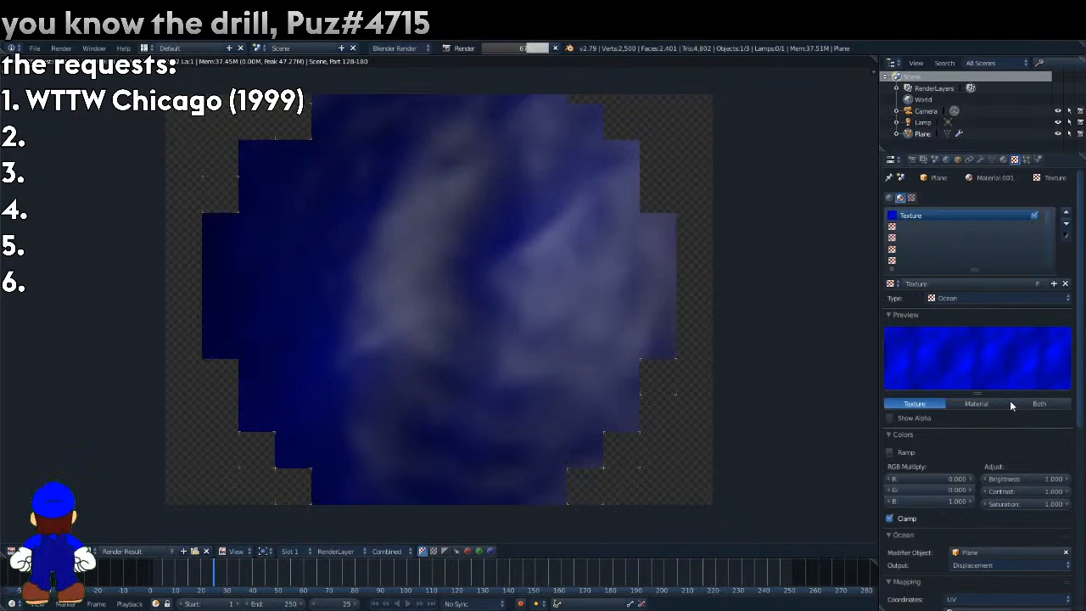
Leave the render and scale the plane up by about 1.023.
key(Escape)
key(s)
click(674, 165)
click(1003, 159)
click(1014, 160)
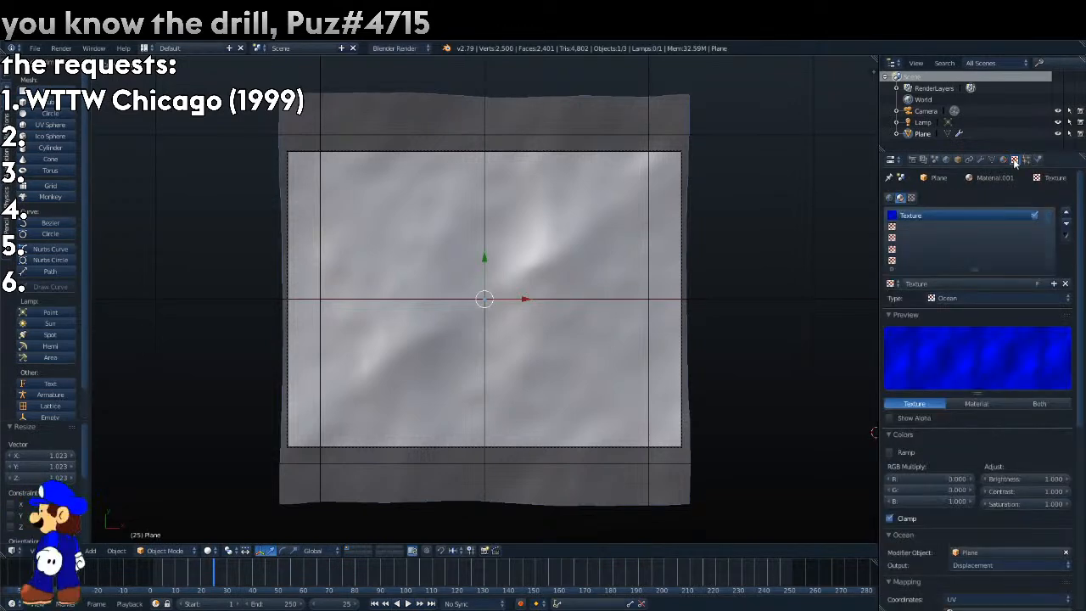
Raise the plane's Ocean modifier resolution to 11.
click(981, 160)
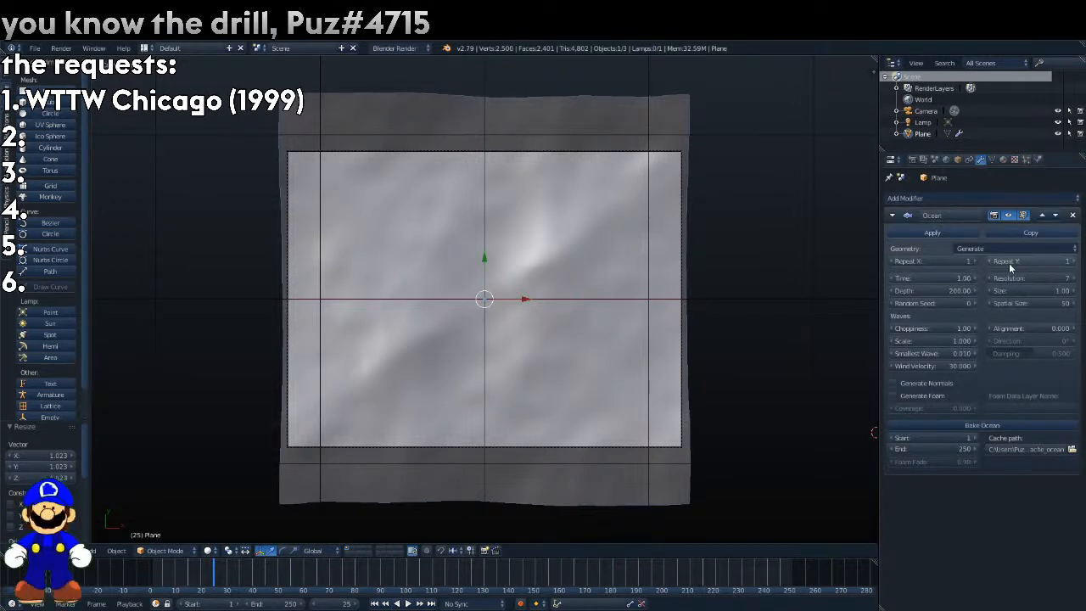
click(1073, 280)
click(1072, 280)
click(1073, 280)
click(1073, 280)
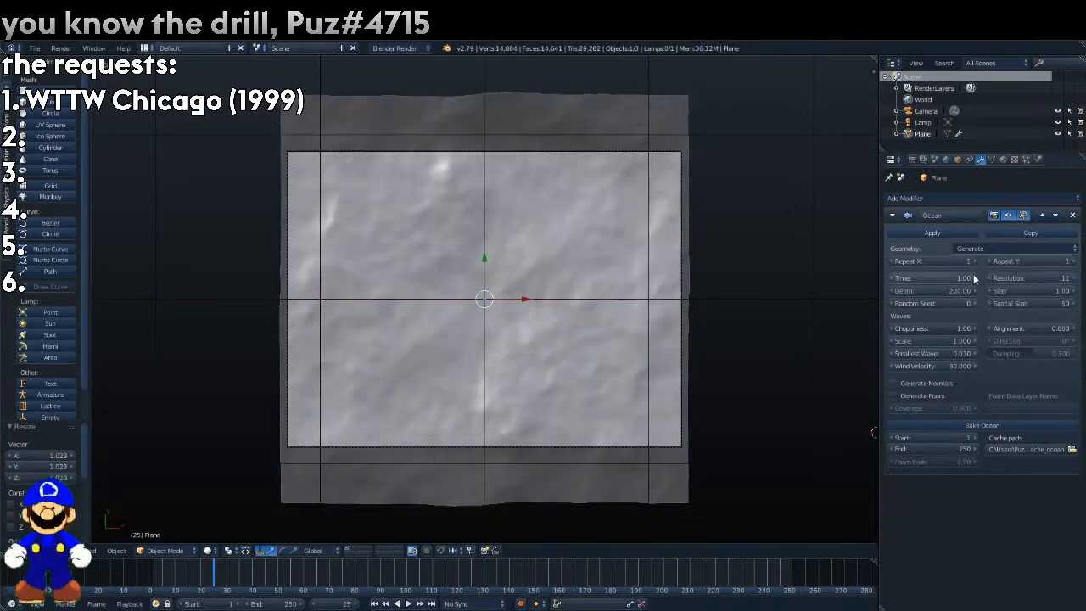
Set playback sync to AV-sync and play the animation from frame 0.
key(alt+a)
key(alt+a)
click(471, 603)
click(471, 567)
click(138, 575)
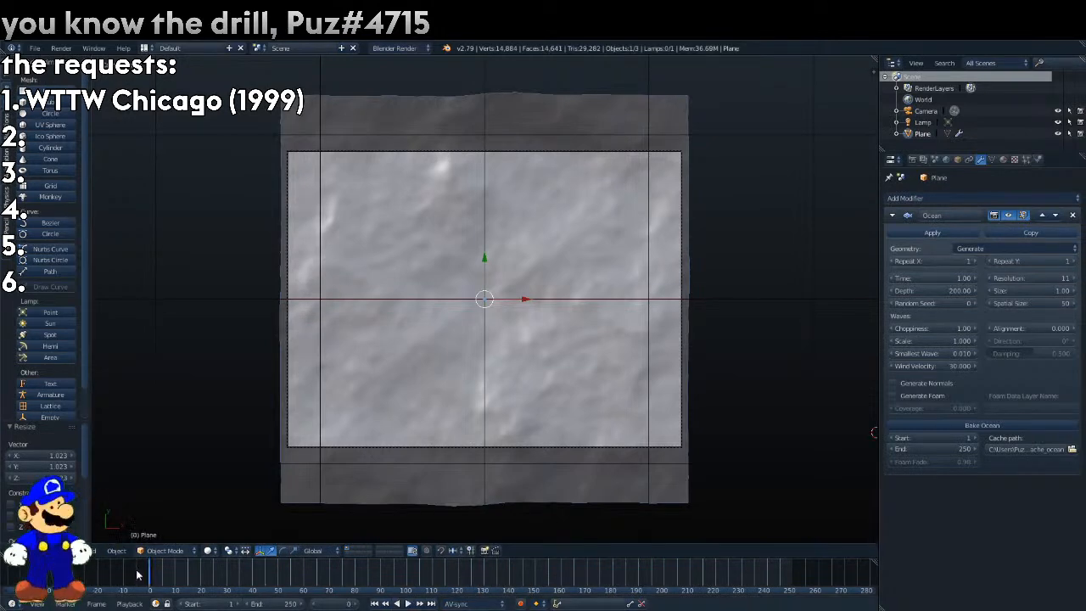
key(alt+a)
Raise the Ocean modifier's Time to 6.79 and set its resolution to 10.
mouse_move(963, 279)
mouse_down()
mouse_move(1018, 276)
mouse_move(947, 278)
mouse_up()
click(989, 278)
click(988, 278)
click(988, 278)
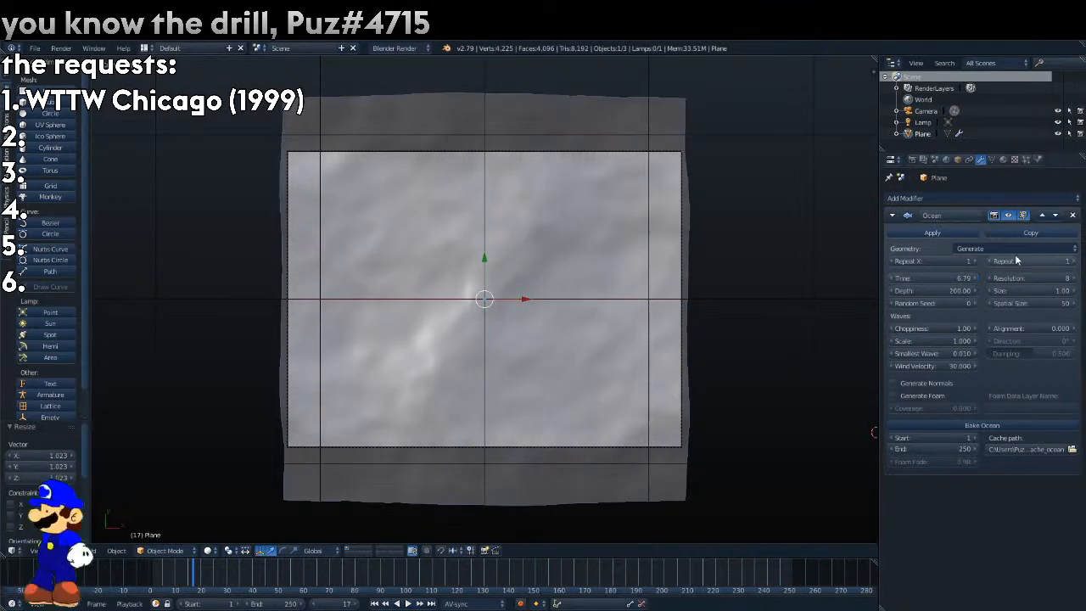
click(1073, 282)
click(1074, 282)
Set the Ocean size to 1.18, choppiness to 4.00 and wave scale to 1.900 while testing Time up to 13.15.
drag(1030, 290, 975, 328)
key(alt+a)
drag(933, 277, 904, 280)
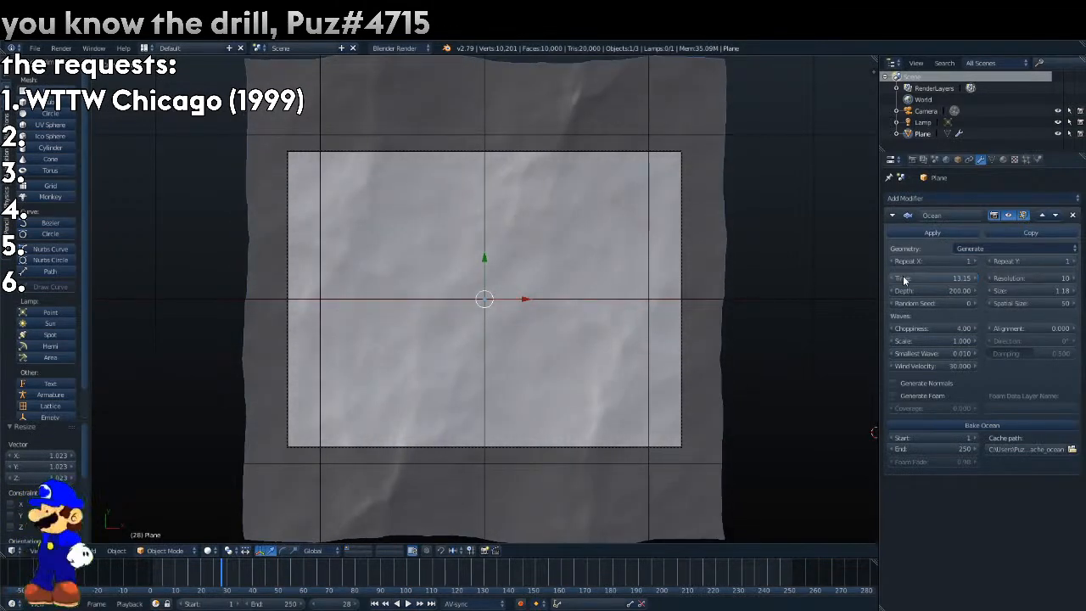
drag(933, 340, 958, 340)
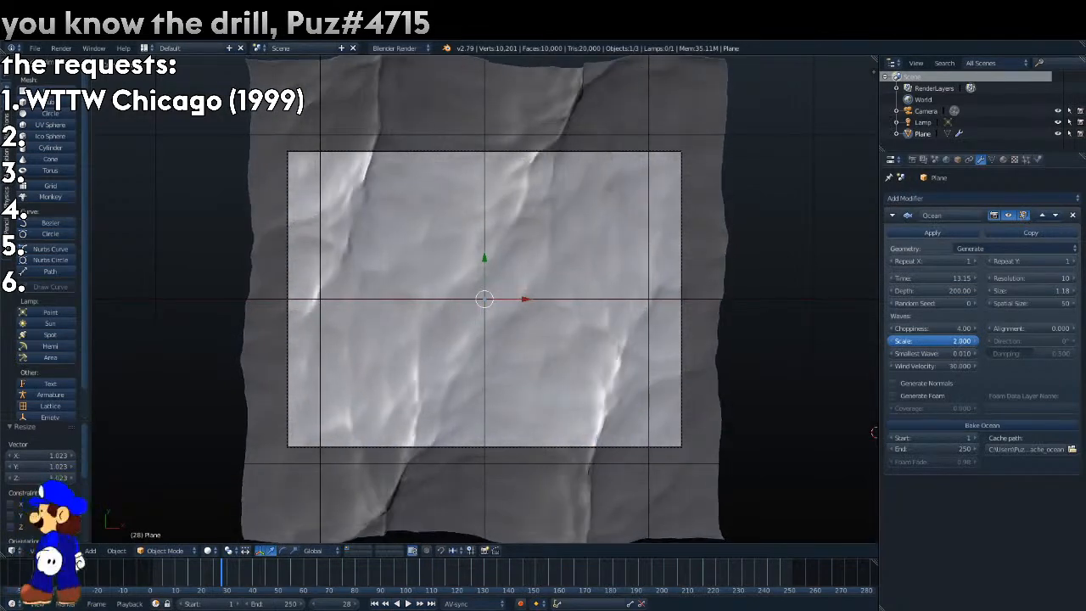
Test further Ocean Time values, return Time to 1.00, and set choppiness to 2.00.
drag(937, 277, 975, 281)
key(BackSpace)
text(2.00)
key(Escape)
click(1015, 197)
click(1001, 198)
drag(936, 278, 899, 276)
right_click(945, 276)
click(937, 337)
Enable background images in the 3D viewport and add a new background entry.
click(873, 67)
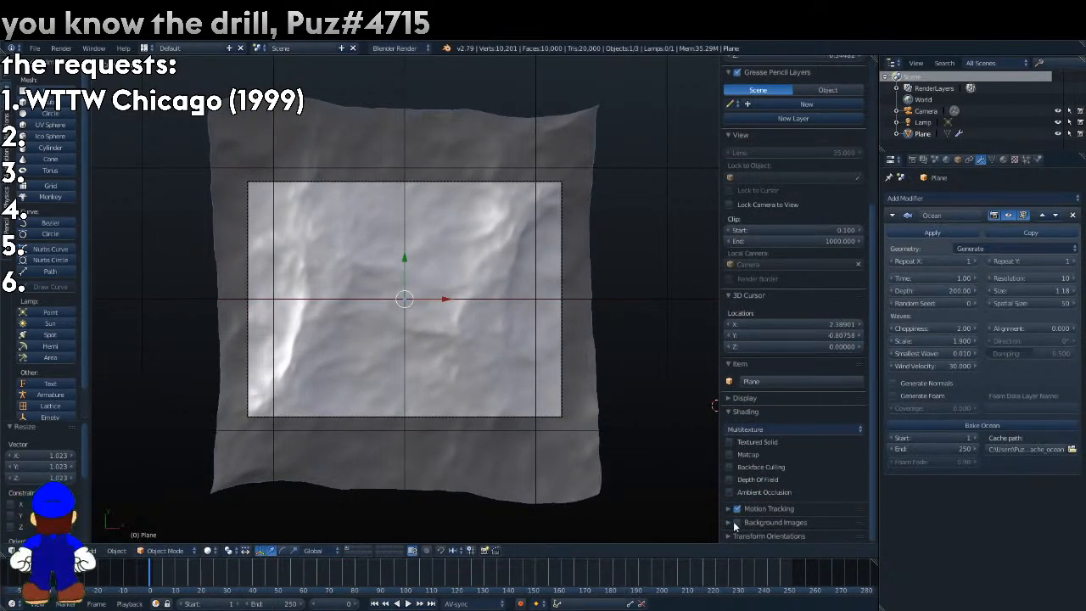
click(727, 522)
scroll(729, 520, down, 1)
click(782, 519)
scroll(782, 520, down, 3)
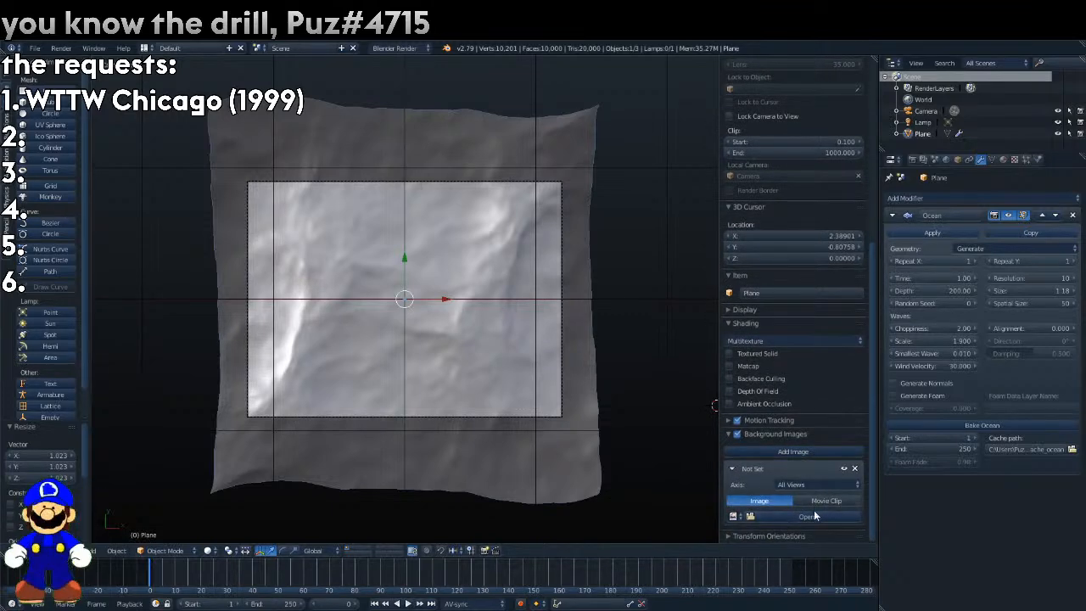
click(812, 515)
click(1072, 91)
scroll(818, 509, down, 1)
Change the background entry's source to Movie Clip and turn off Camera Clip.
click(821, 502)
scroll(801, 515, down, 1)
click(756, 471)
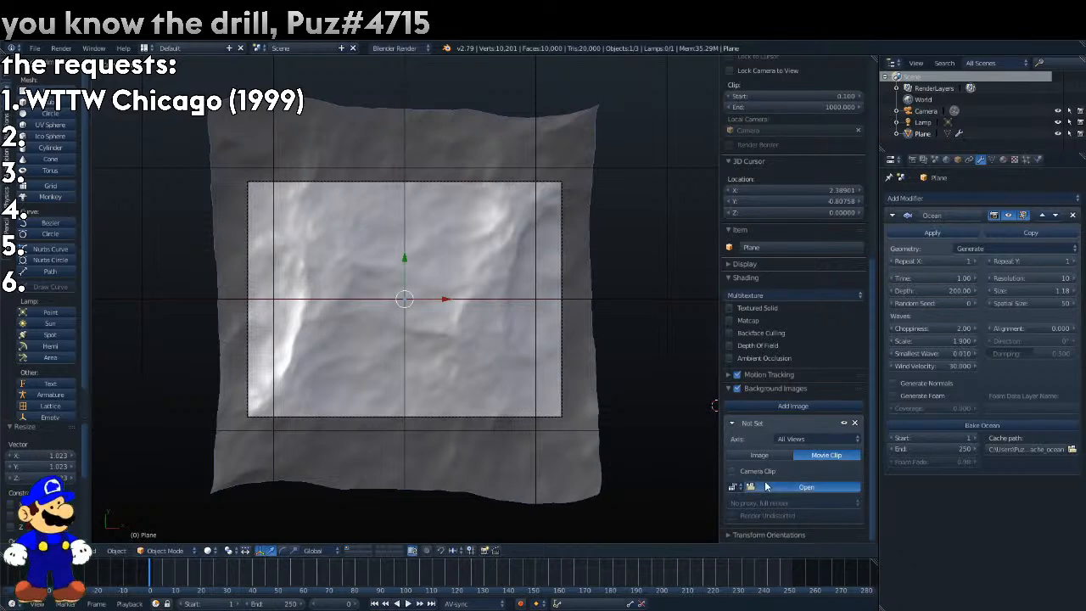
Load WTTW Chicago (1999).mp4 from the Downloads folder as the background movie clip.
click(765, 486)
click(78, 208)
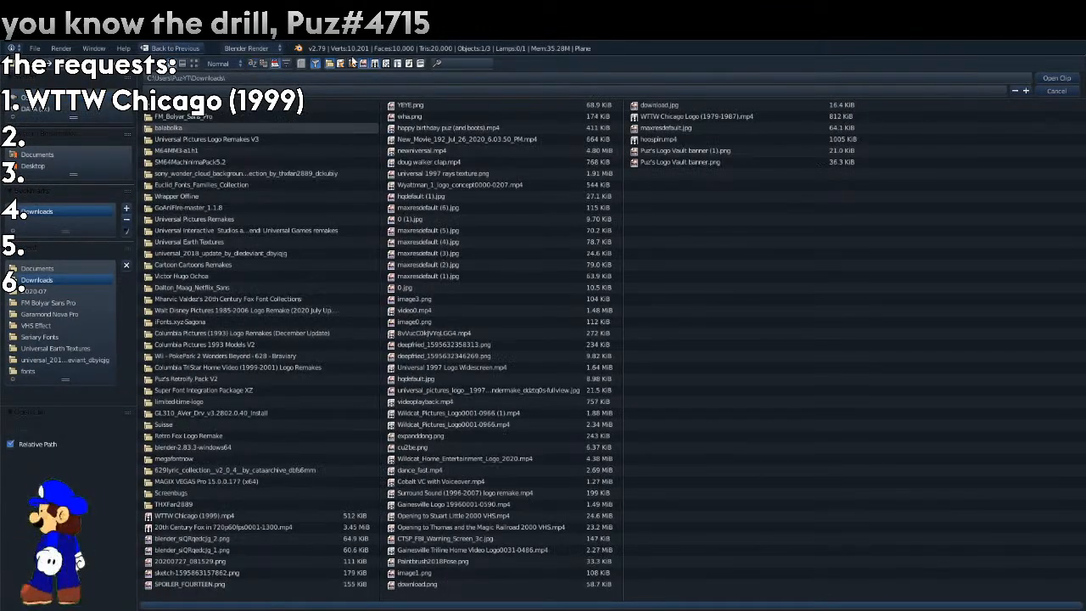
click(371, 66)
click(249, 116)
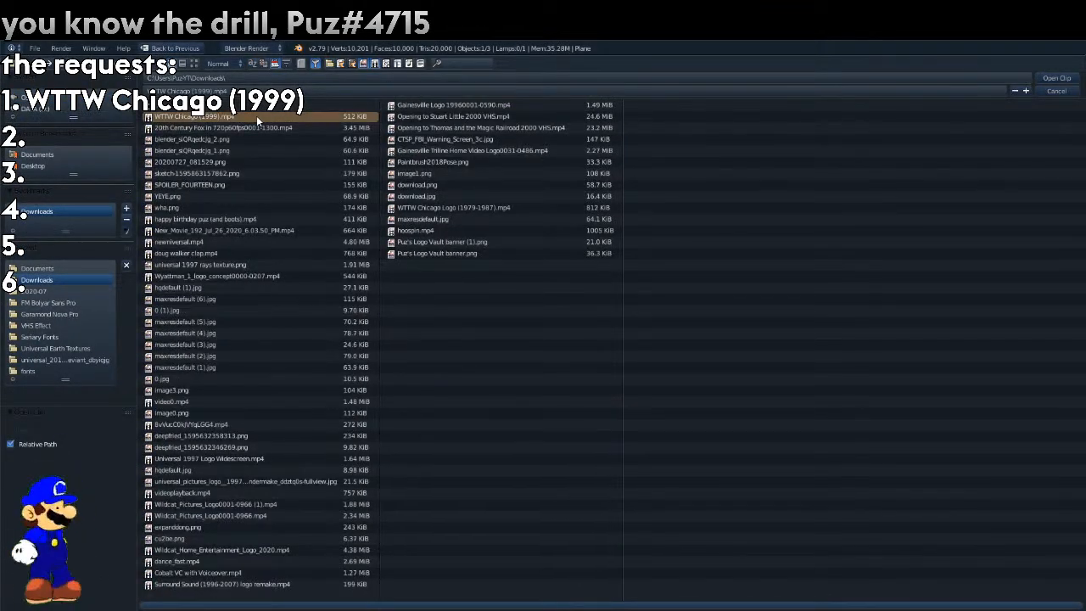
double_click(256, 116)
scroll(578, 175, up, 4)
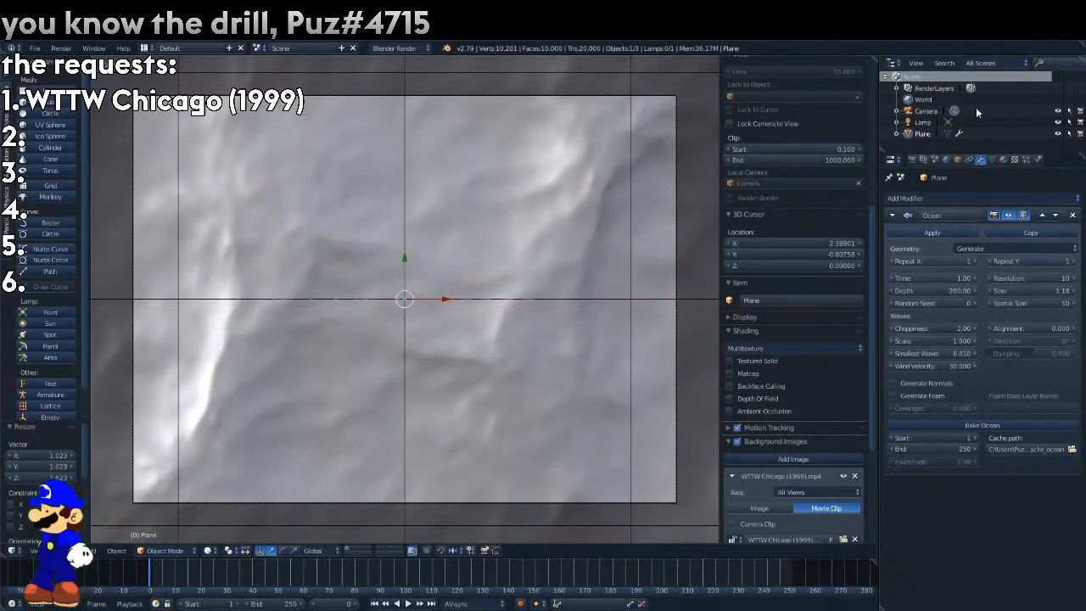
click(976, 111)
click(959, 160)
click(922, 133)
click(981, 160)
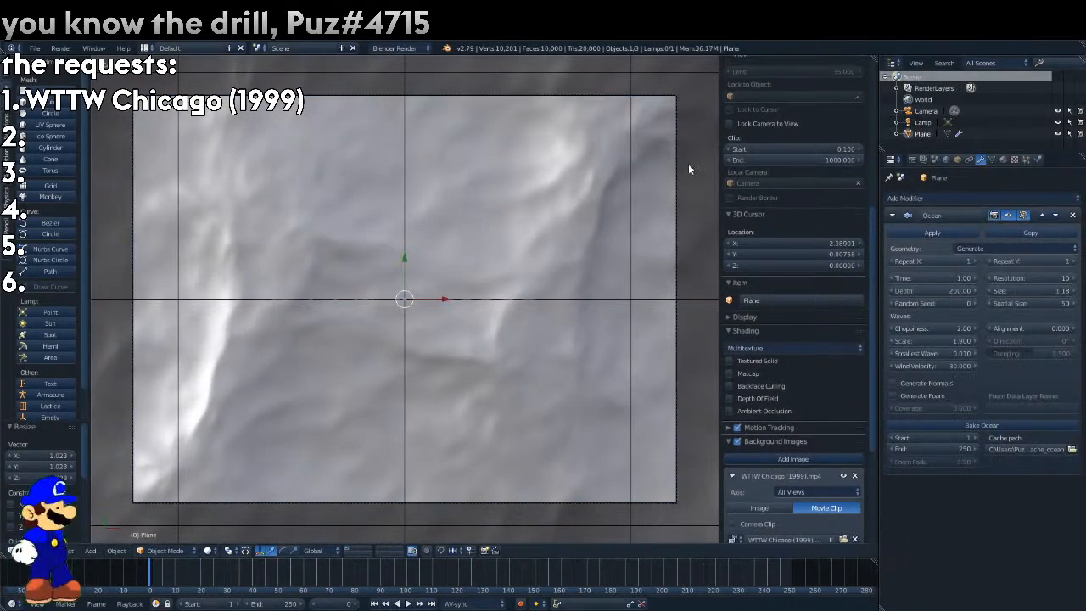
scroll(666, 172, down, 2)
scroll(667, 172, up, 1)
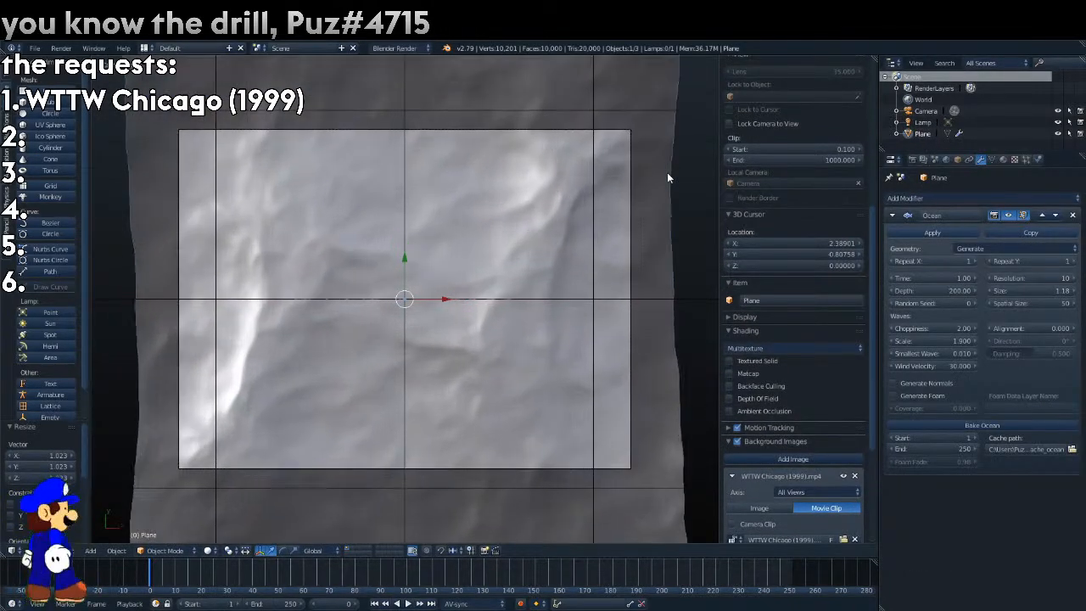
scroll(763, 246, down, 4)
scroll(708, 302, down, 2)
scroll(544, 426, up, 3)
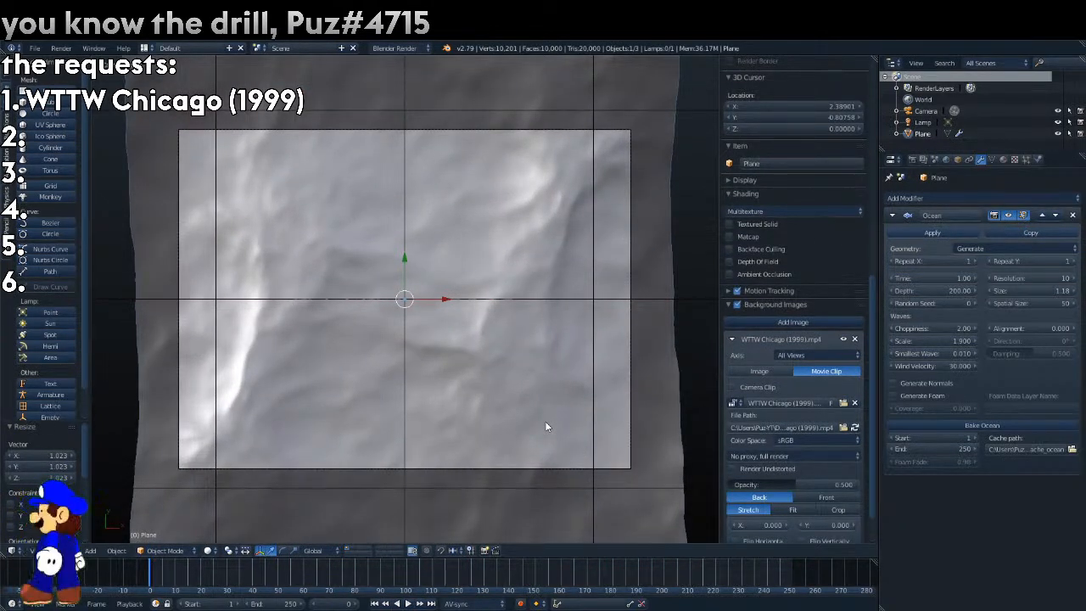
scroll(544, 421, up, 1)
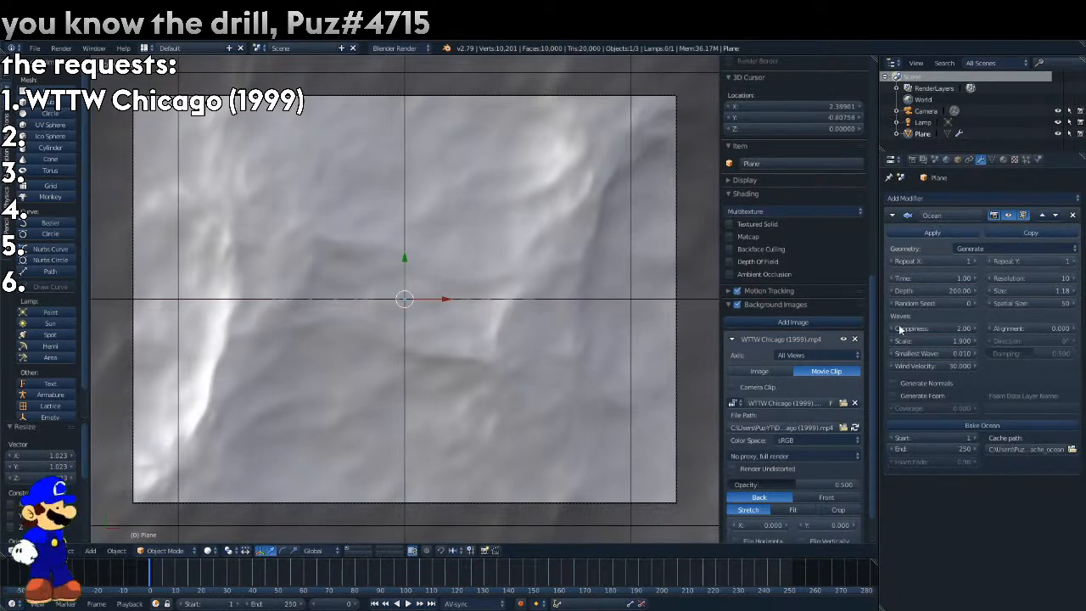
right_click(952, 275)
right_click(948, 280)
right_click(949, 279)
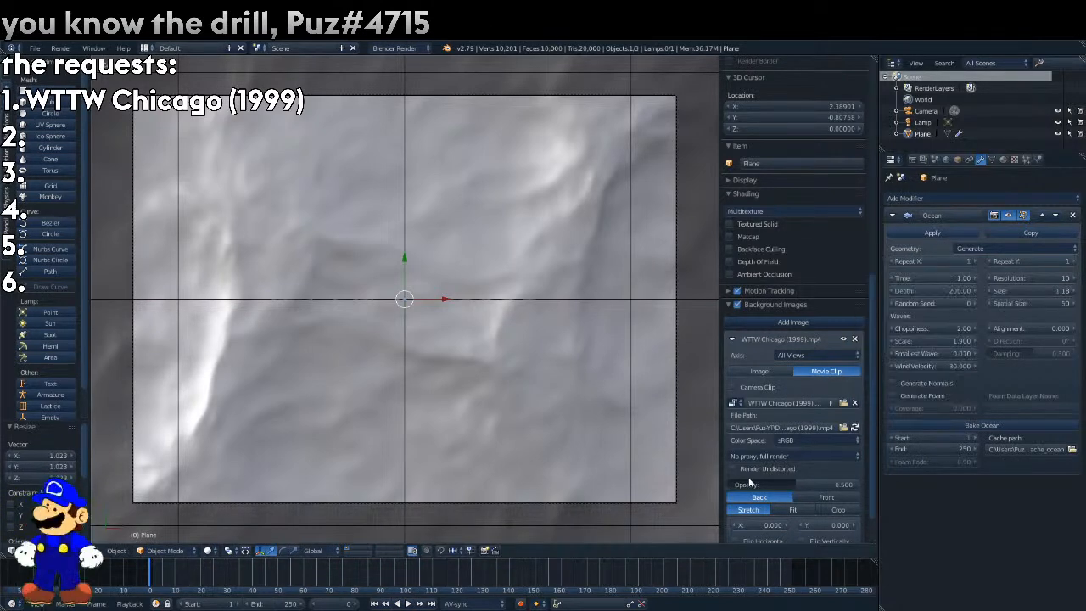
Display the reference clip in front of the scene at 0.800 opacity and play it to find where the logo begins.
click(852, 498)
key(alt+a)
click(413, 569)
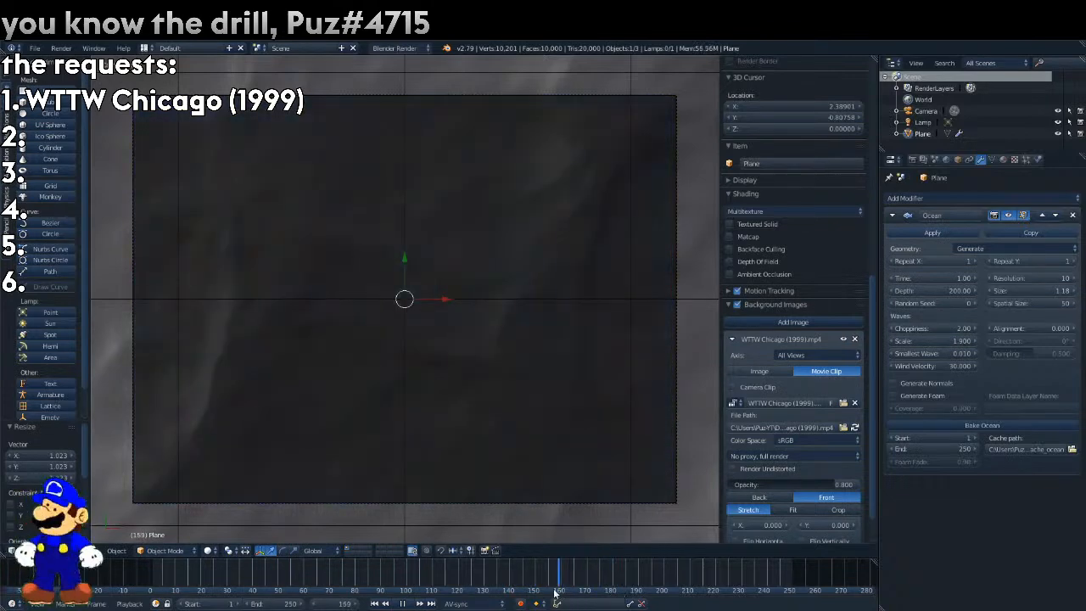
Set the animation's start frame to 153.
click(219, 600)
text(15)
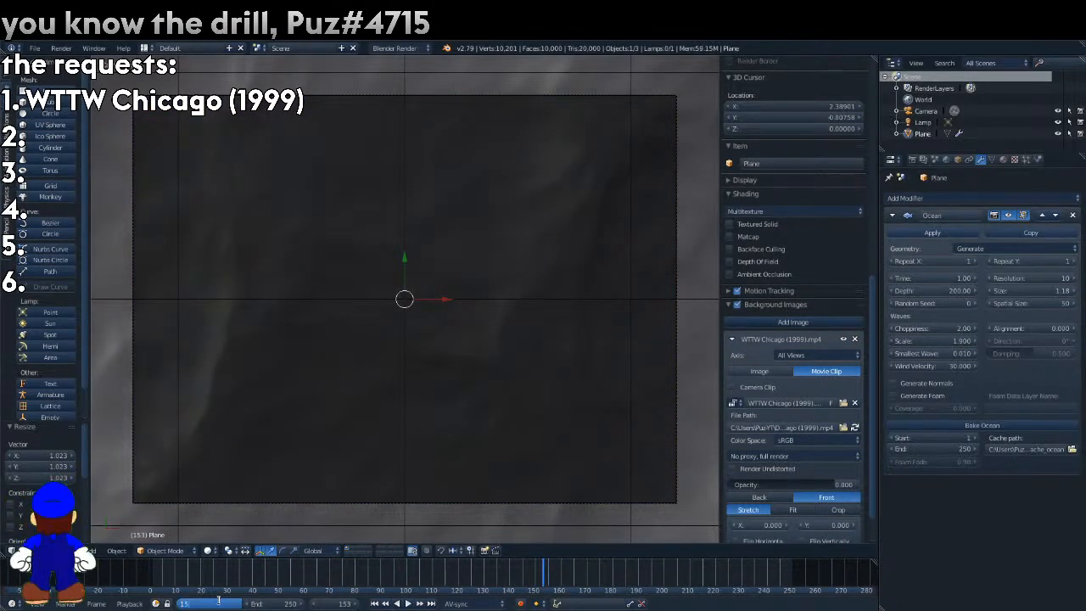
text(3)
key(Return)
Scrub and play the reference clip to find the logo's end, and set the end frame to 308.
drag(553, 576, 832, 571)
key(alt+a)
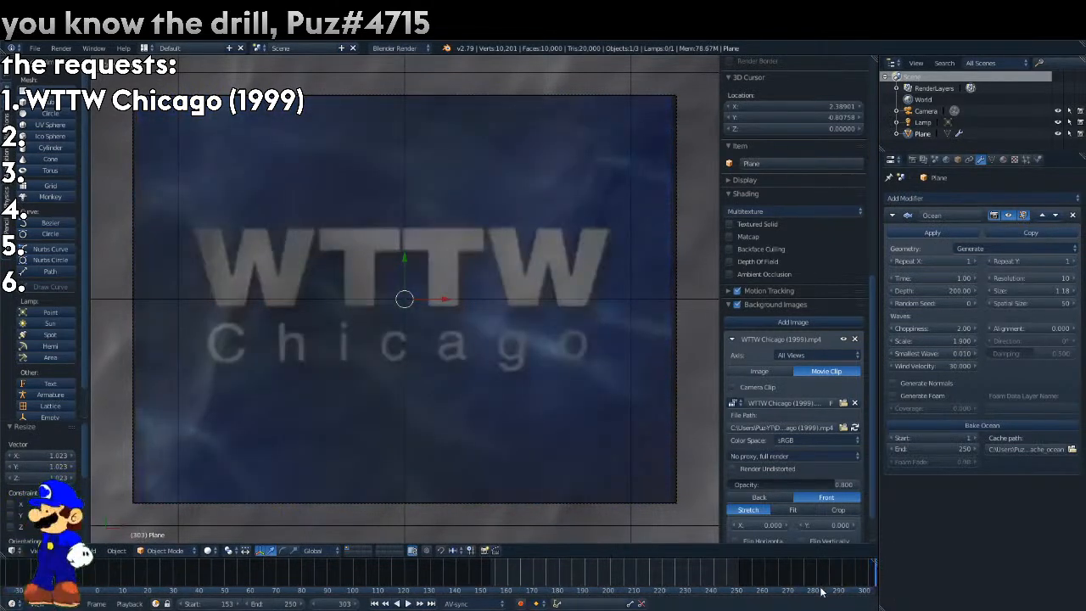
click(278, 603)
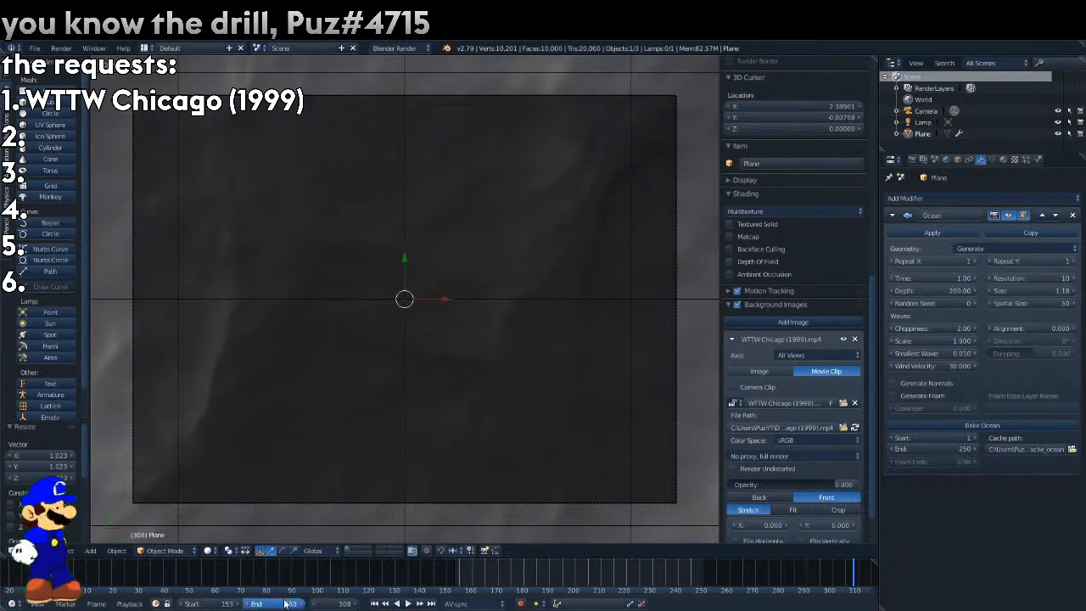
key(Return)
Keyframe the Ocean modifier's Time at 1.00 on frame 154.
mouse_move(454, 577)
mouse_down()
mouse_move(499, 578)
mouse_move(456, 577)
mouse_up()
right_click(955, 277)
click(955, 278)
Increase the Ocean Time at frame 308, keyframe it there, and play back the animation.
click(853, 576)
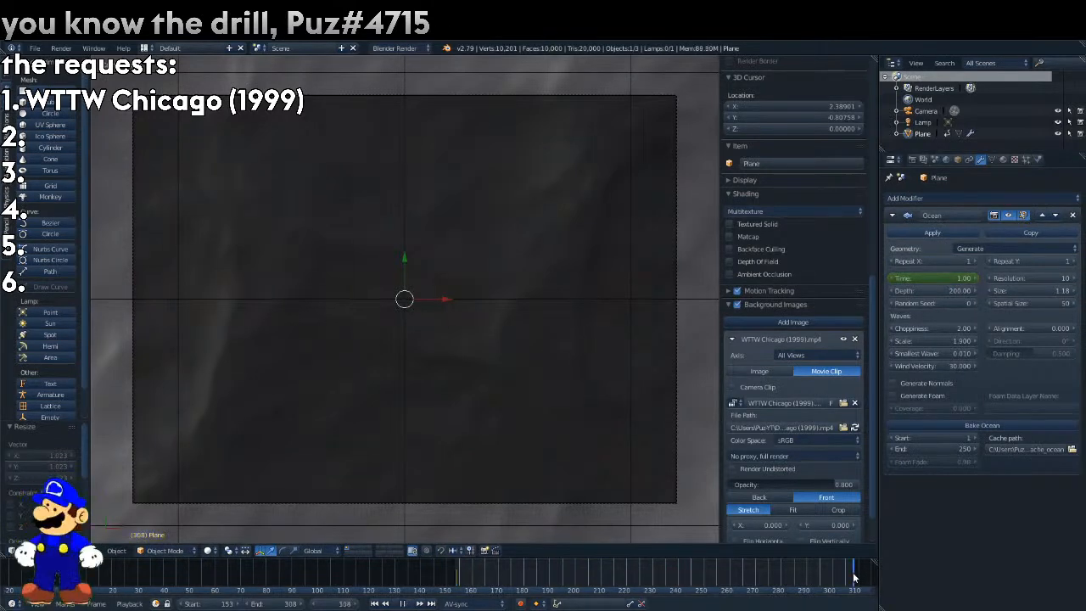
drag(930, 278, 1065, 279)
right_click(913, 278)
click(912, 276)
key(alt+a)
key(alt+a)
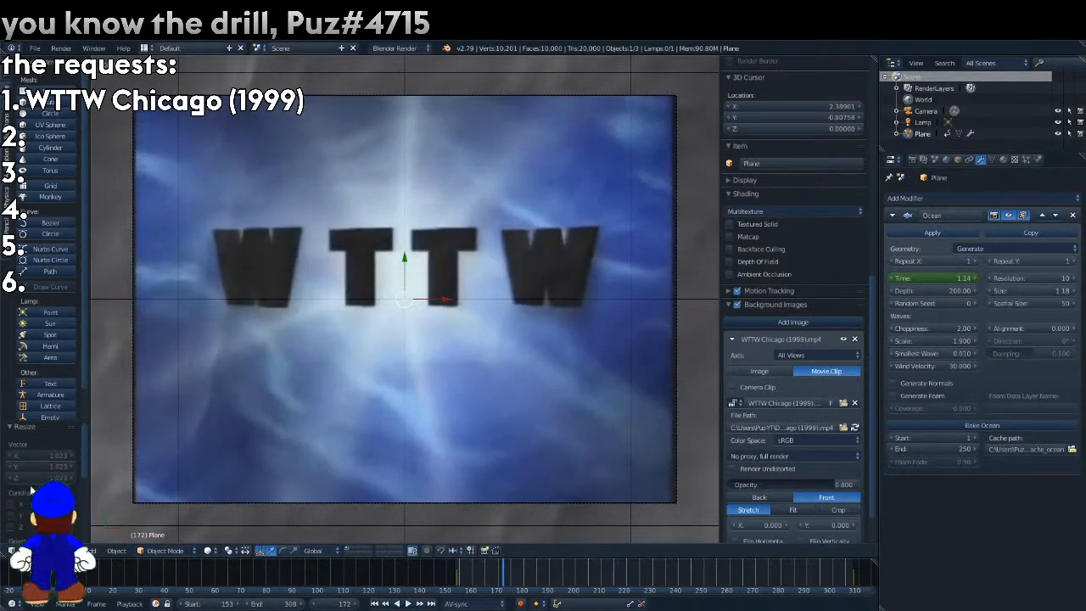
Switch the viewport to the Graph Editor and bring the Ocean Time curve into view.
click(13, 550)
click(19, 533)
click(12, 550)
click(21, 519)
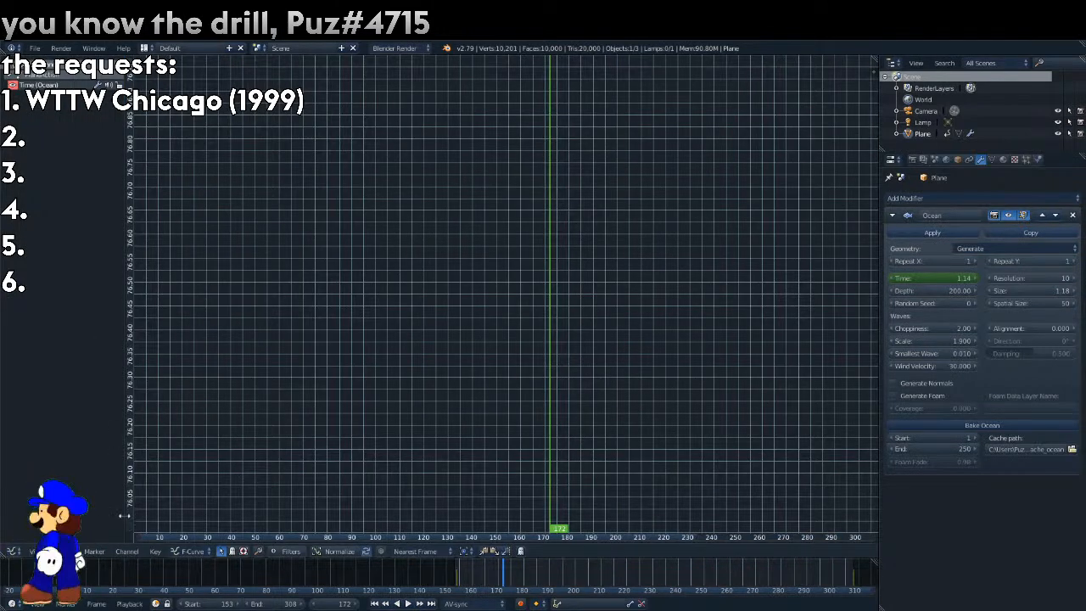
drag(134, 512, 149, 353)
drag(132, 527, 142, 348)
click(128, 322)
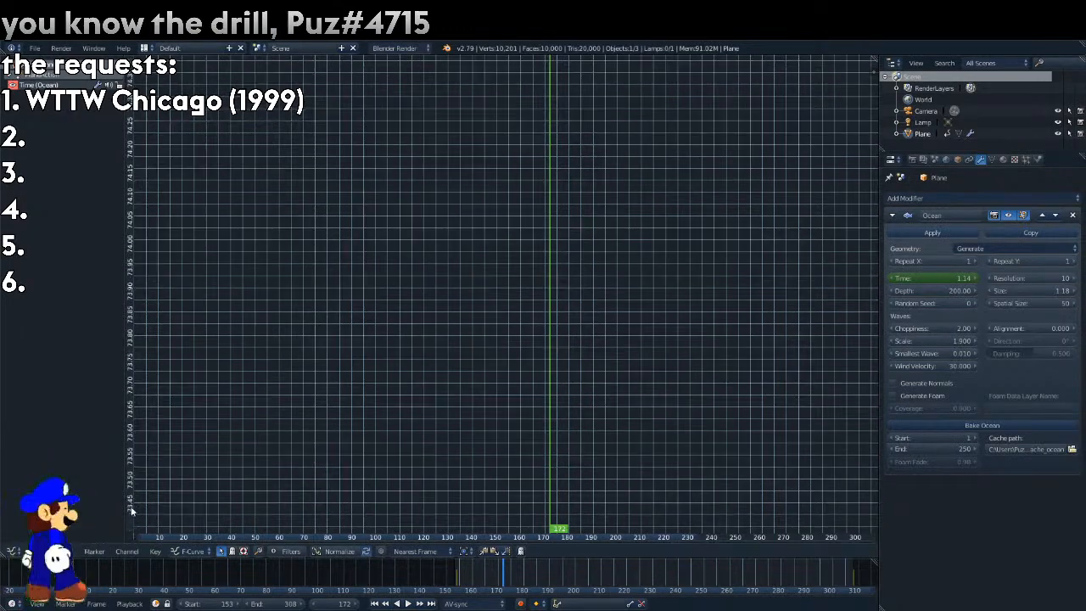
drag(131, 69, 146, 602)
drag(132, 73, 167, 580)
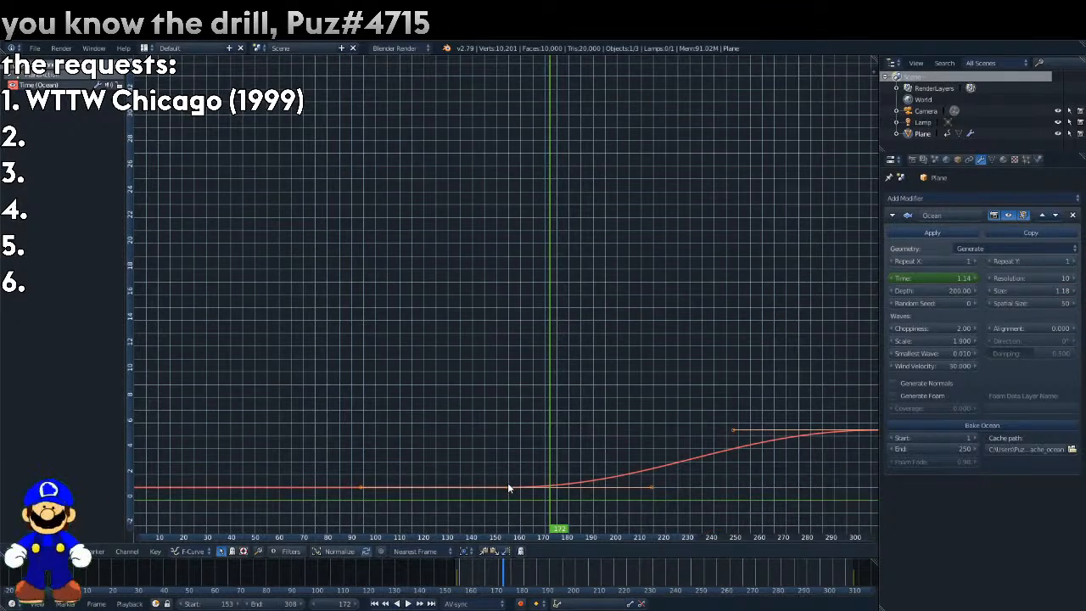
Set the interpolation of the Time keyframe at frame 154 to Linear.
key(n)
click(767, 165)
click(662, 218)
Return to the 3D View, set the reference clip's opacity to 0.000, and play the ocean animation.
click(12, 551)
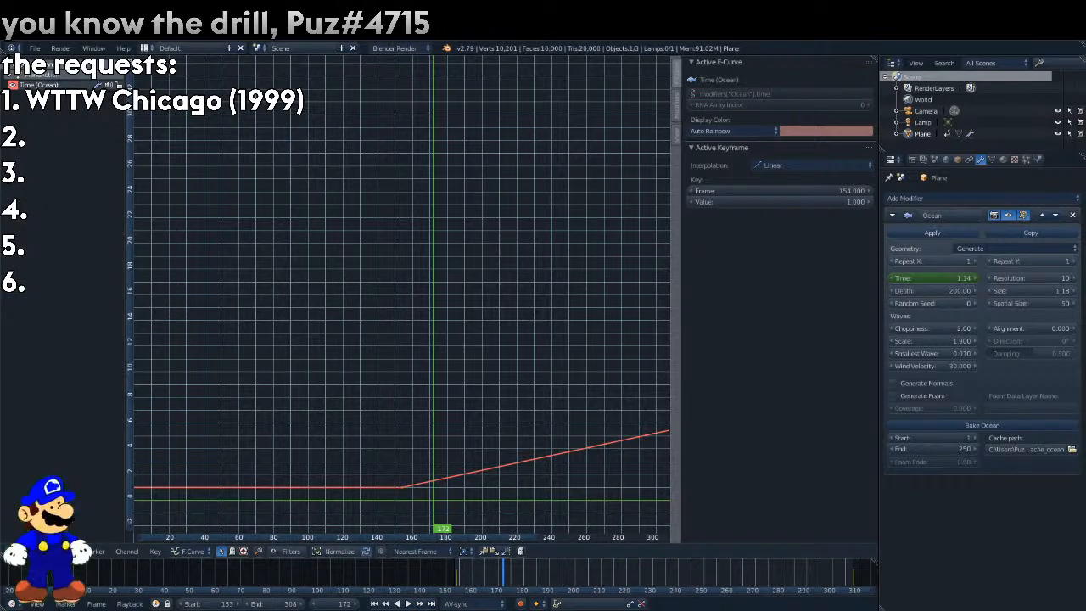
click(12, 551)
click(38, 536)
key(alt+a)
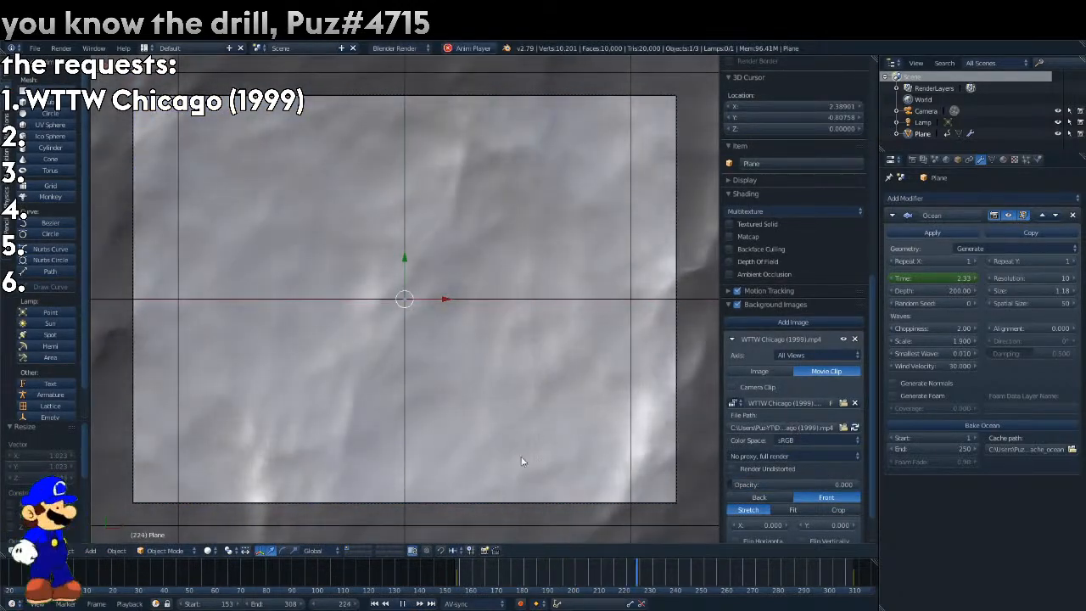
key(Escape)
Try an Ocean resolution of 4 and settle on 7.
text(4)
key(Return)
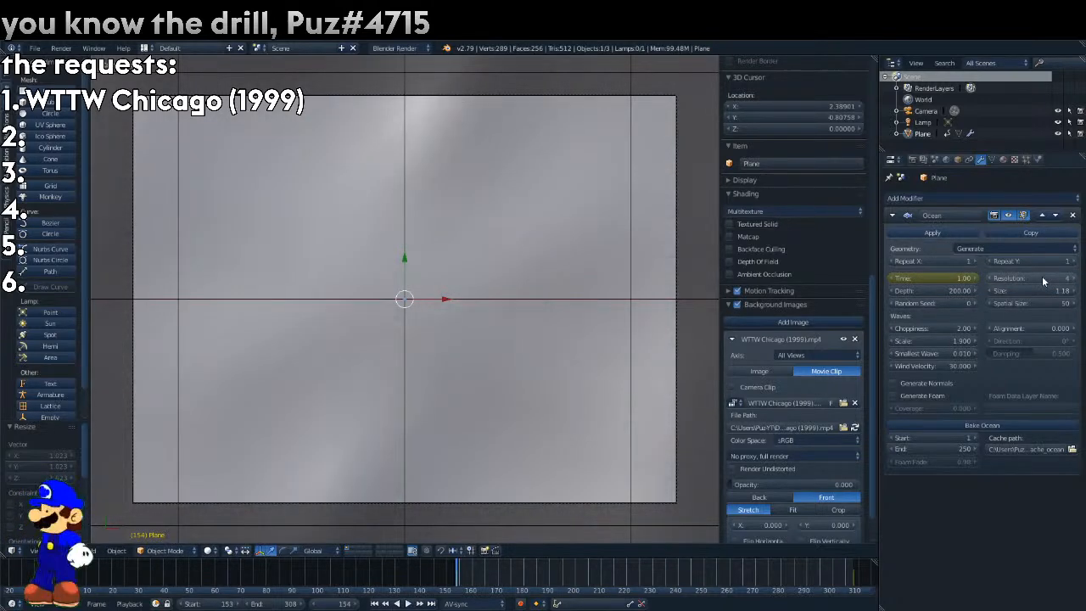
text(7)
key(Return)
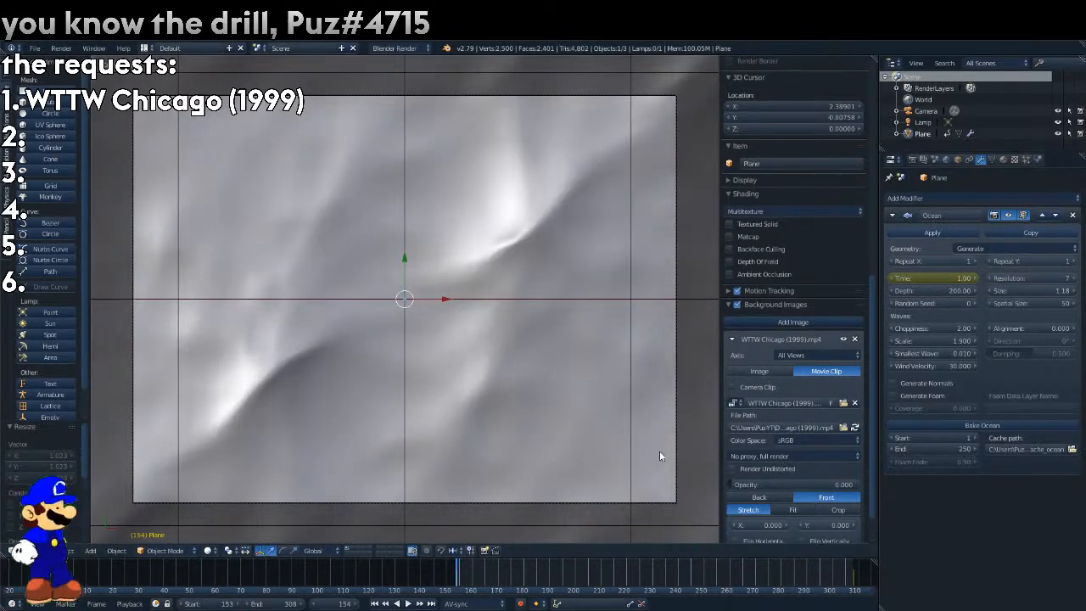
Play the ocean animation up to frame 269 and apply smooth shading to the plane.
key(alt+a)
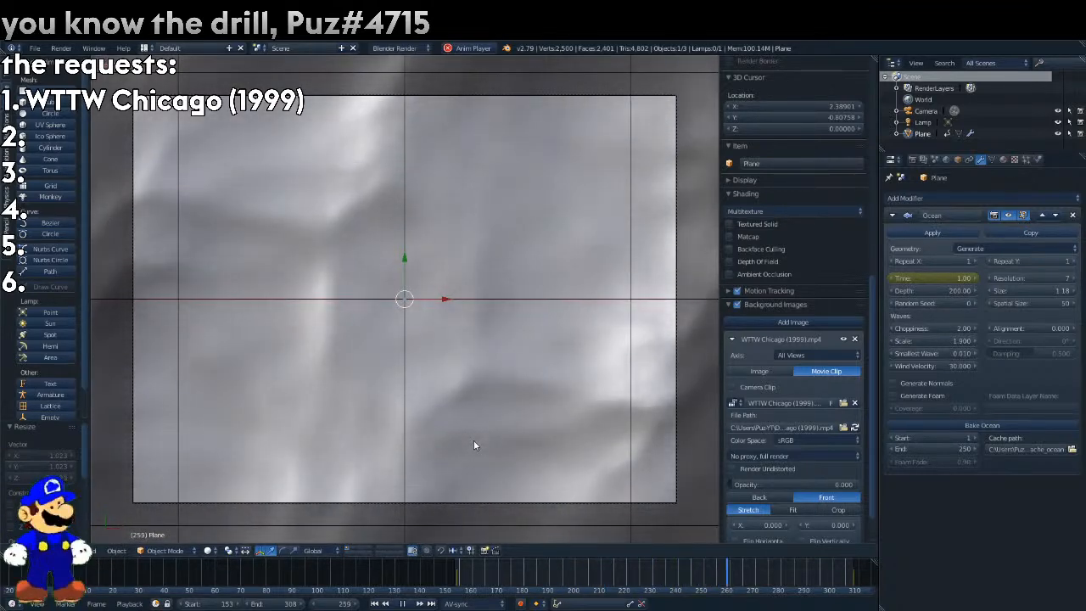
key(alt+a)
click(6, 73)
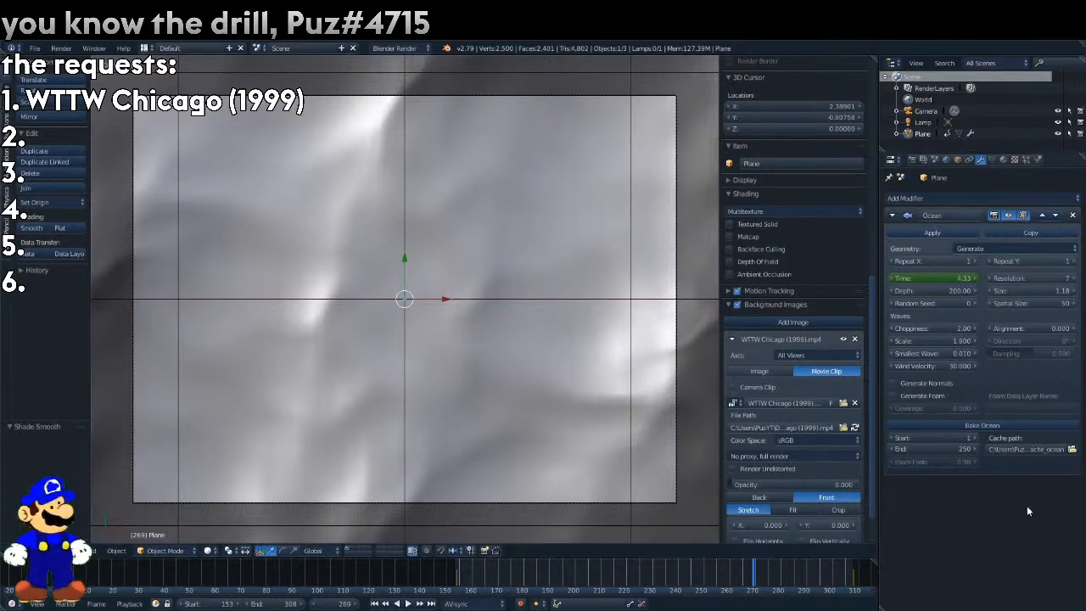
Try an Ocean choppiness of 4, settle on 1, and preview the waves at frame 242.
mouse_move(752, 582)
mouse_down()
mouse_move(478, 563)
mouse_move(451, 589)
mouse_move(757, 589)
mouse_up()
text(4)
key(Return)
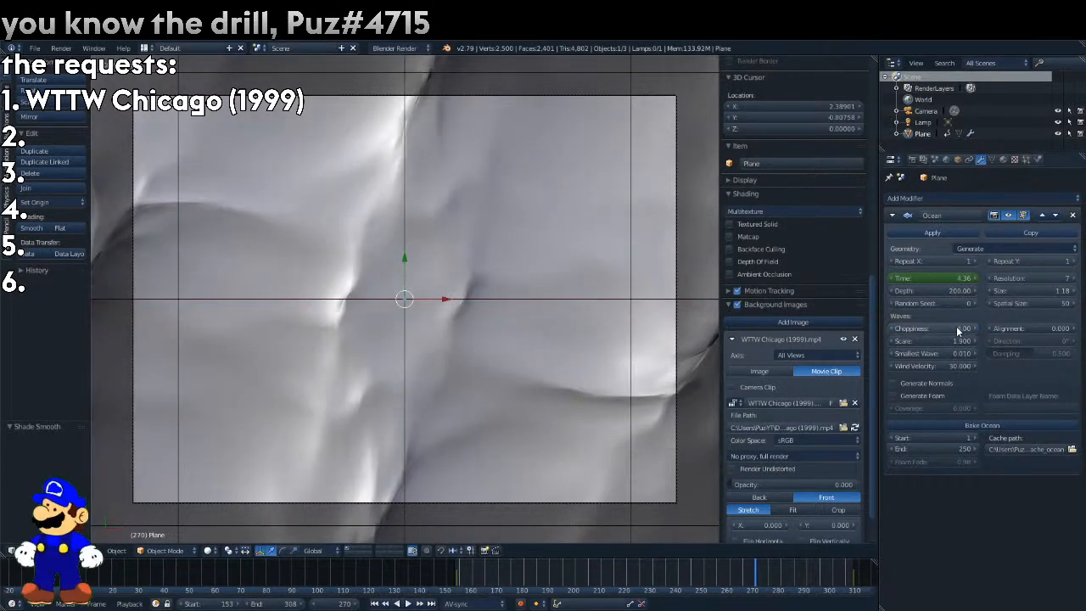
text(1)
key(Return)
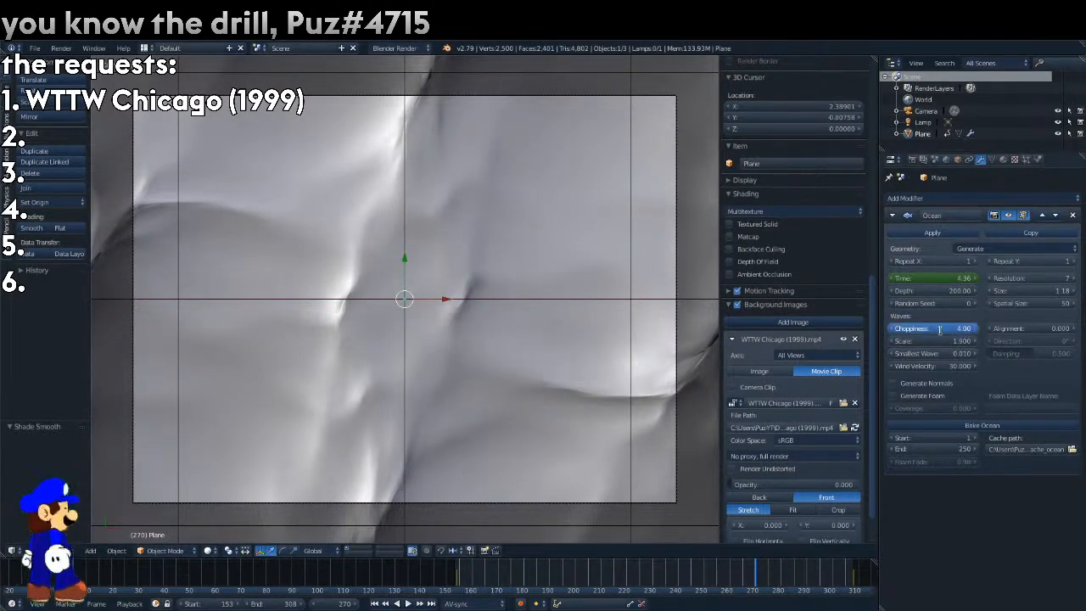
click(748, 570)
drag(748, 570, 683, 573)
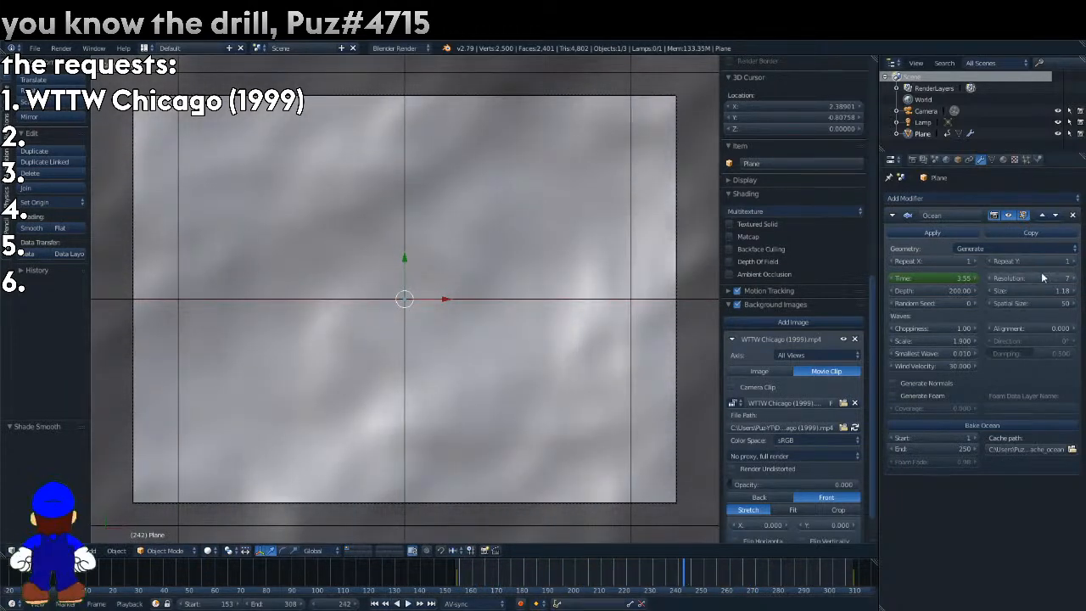
Set the Ocean modifier's resolution to 10 and its scale to 4.900, and render frame 198.
key(Return)
drag(682, 582, 574, 574)
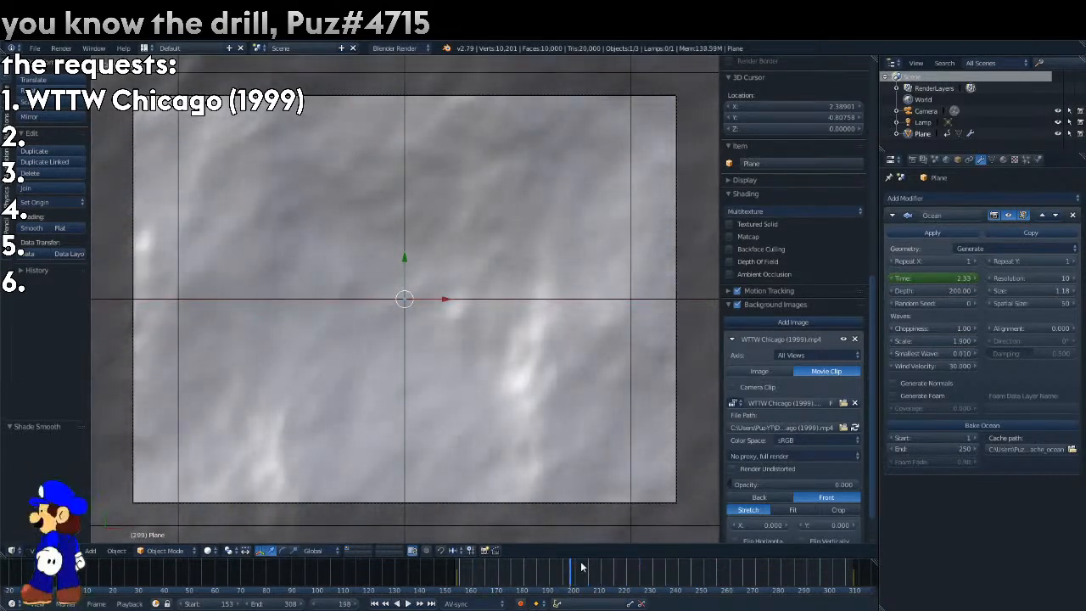
click(931, 341)
text(9)
key(Return)
drag(1001, 343, 968, 344)
key(F12)
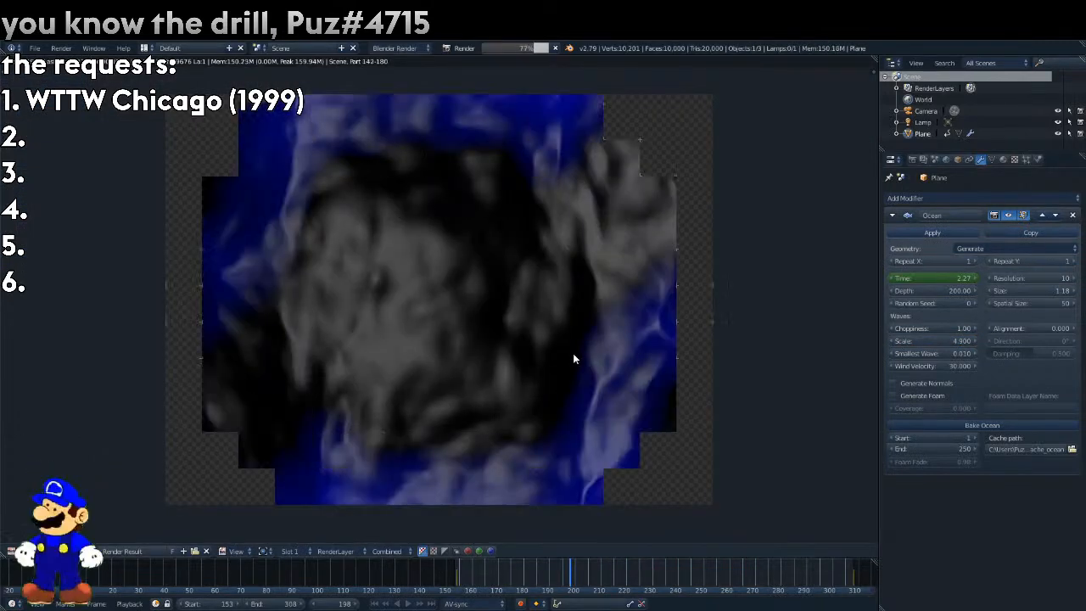
Try rendering the plane's material as Shadeless, and render again with normal shading.
click(1003, 159)
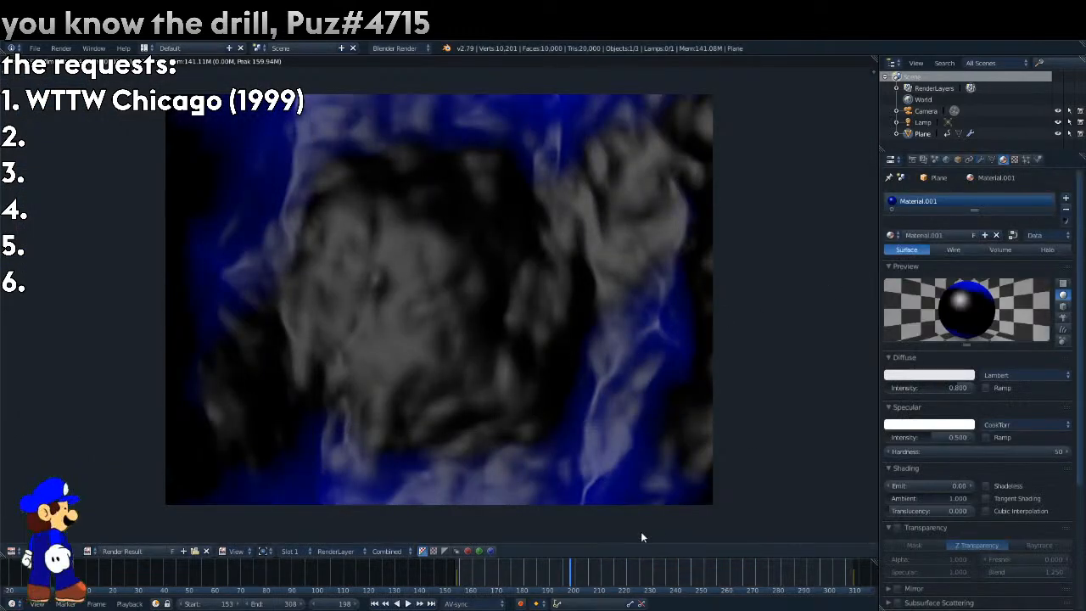
click(998, 486)
key(F12)
click(998, 486)
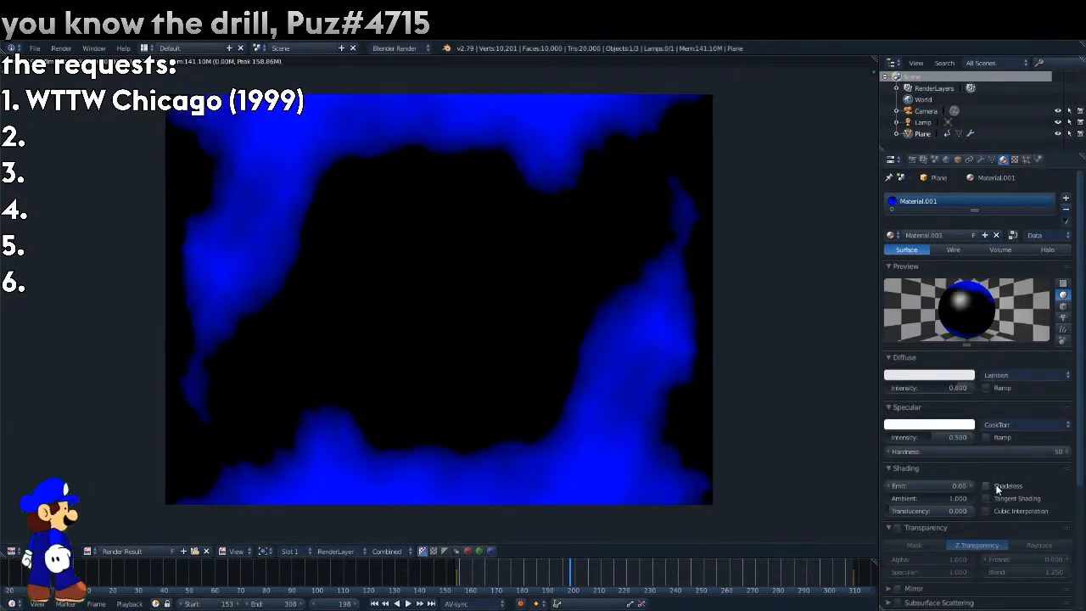
key(F12)
Try RGB Multiply values of 0.500 for R and G on the ocean texture, with brightness at 2.000 and 1.100.
click(1015, 159)
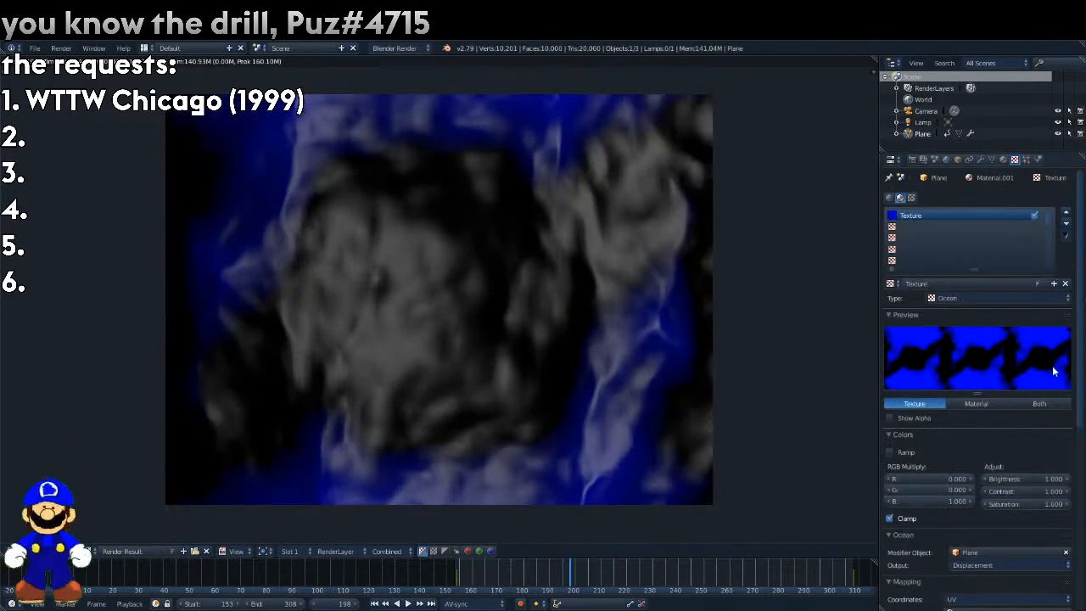
drag(565, 577, 773, 584)
key(alt+a)
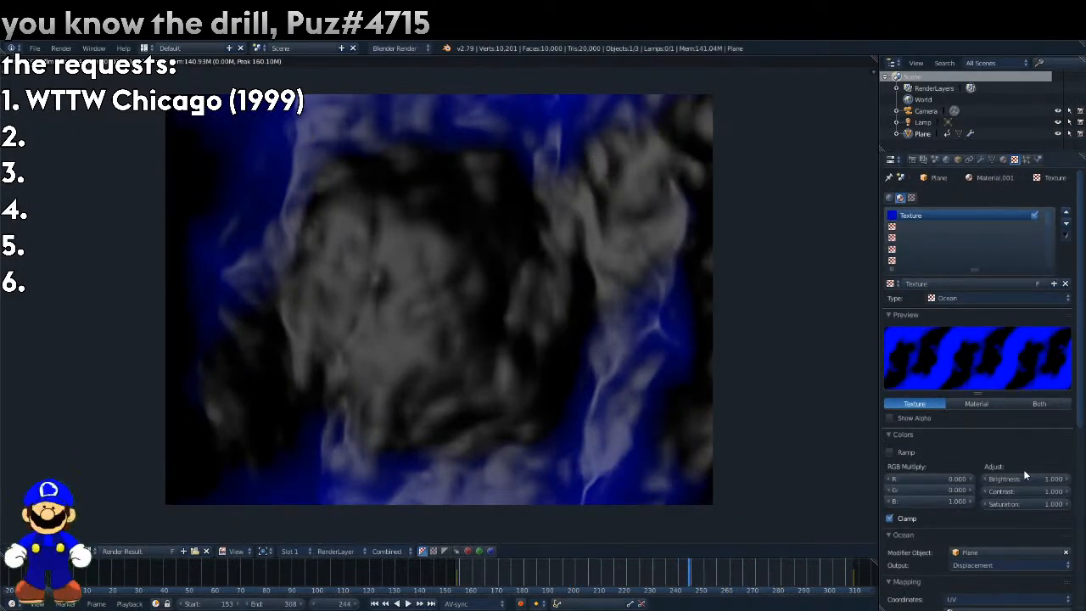
drag(1022, 478, 1052, 478)
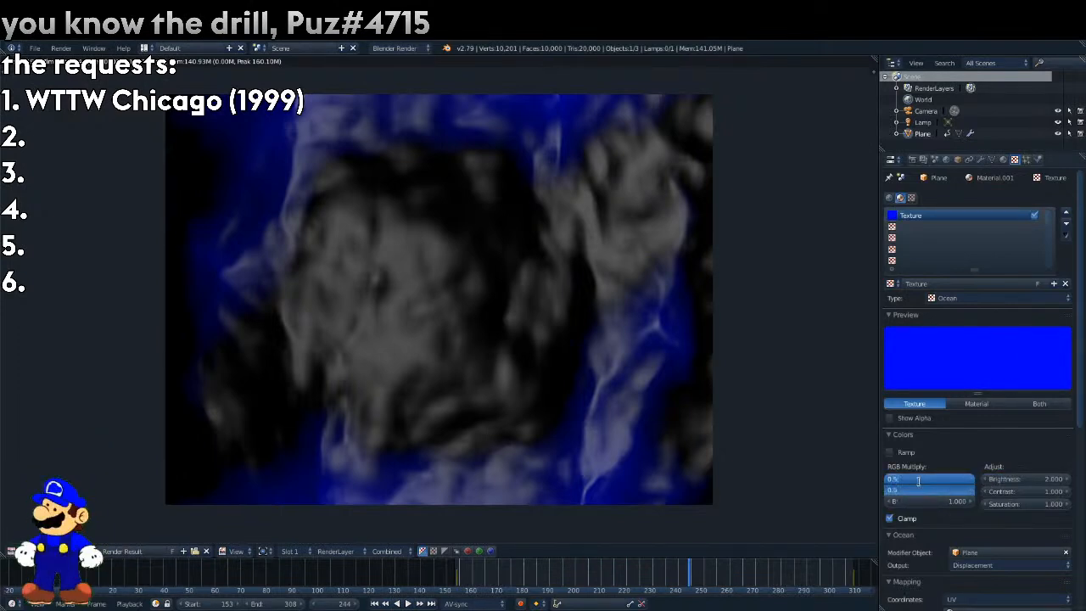
key(Return)
click(987, 475)
click(987, 476)
click(987, 476)
drag(980, 477, 952, 478)
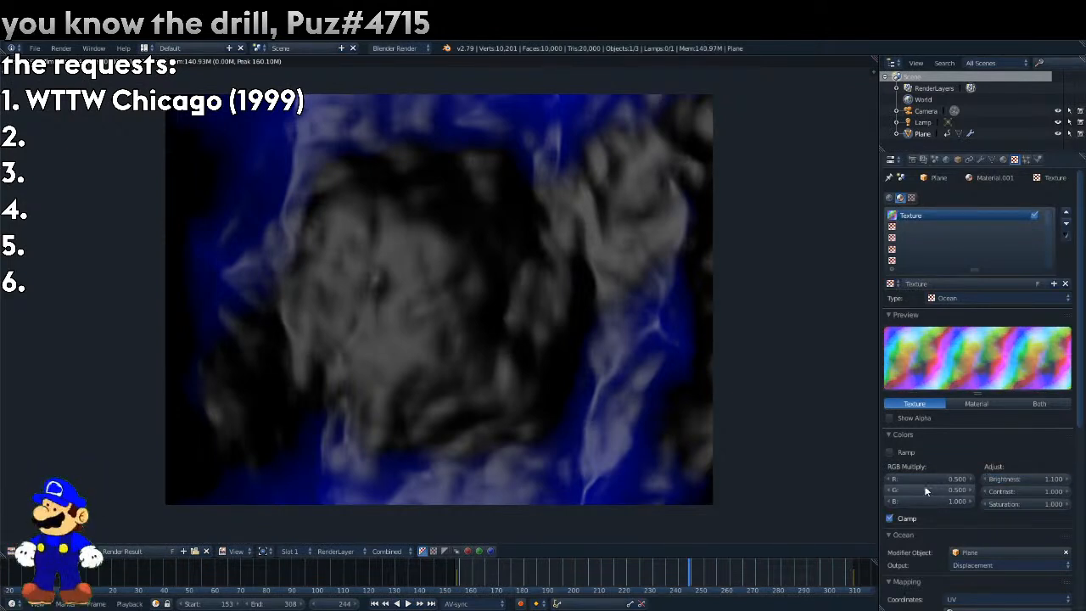
key(Return)
Set the ocean texture's RGB Multiply to R 0, G 0 and B 2, and its brightness to 1.200.
click(930, 480)
text(0)
key(Return)
click(933, 487)
text(0)
key(Return)
click(943, 499)
text(2)
key(Return)
mouse_move(1016, 478)
mouse_down()
mouse_move(988, 478)
mouse_move(1015, 473)
mouse_up()
Try other RGB Multiply values on the ocean texture, ending with R 1.000, G 0.000 and B 2.000, and render frame 244.
click(936, 503)
text(0.5)
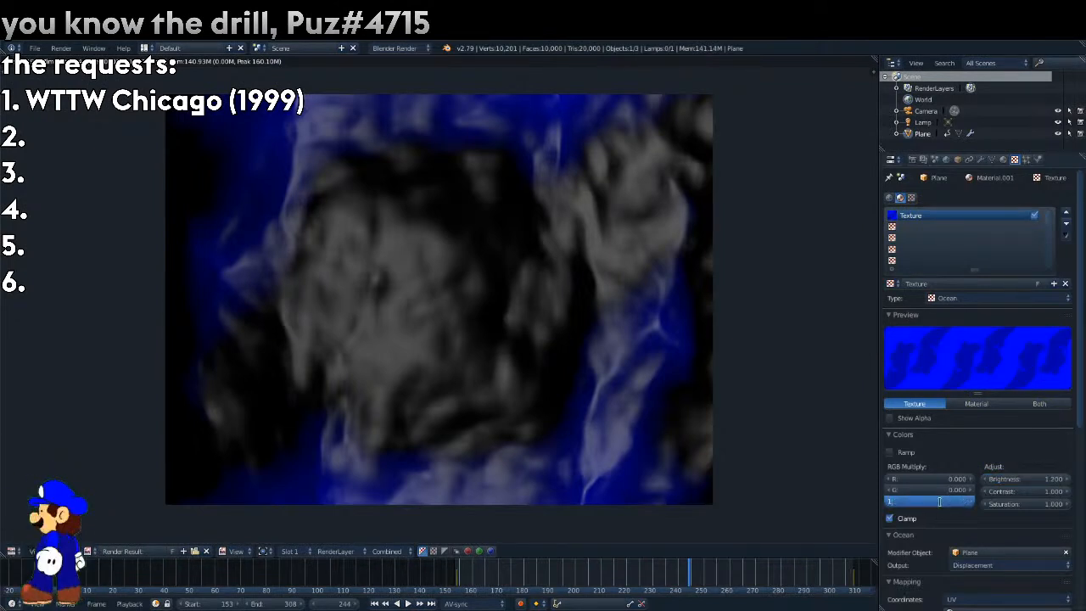
key(Return)
click(940, 501)
text(0)
key(Return)
click(945, 469)
drag(949, 501, 952, 478)
text(1)
key(Return)
click(888, 491)
drag(888, 491, 704, 491)
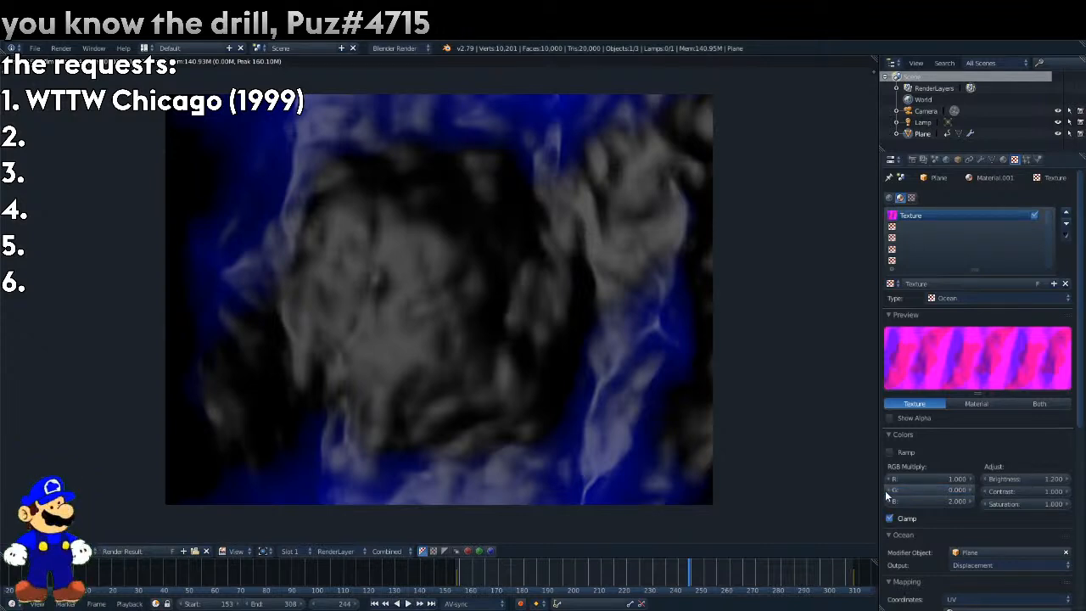
key(F12)
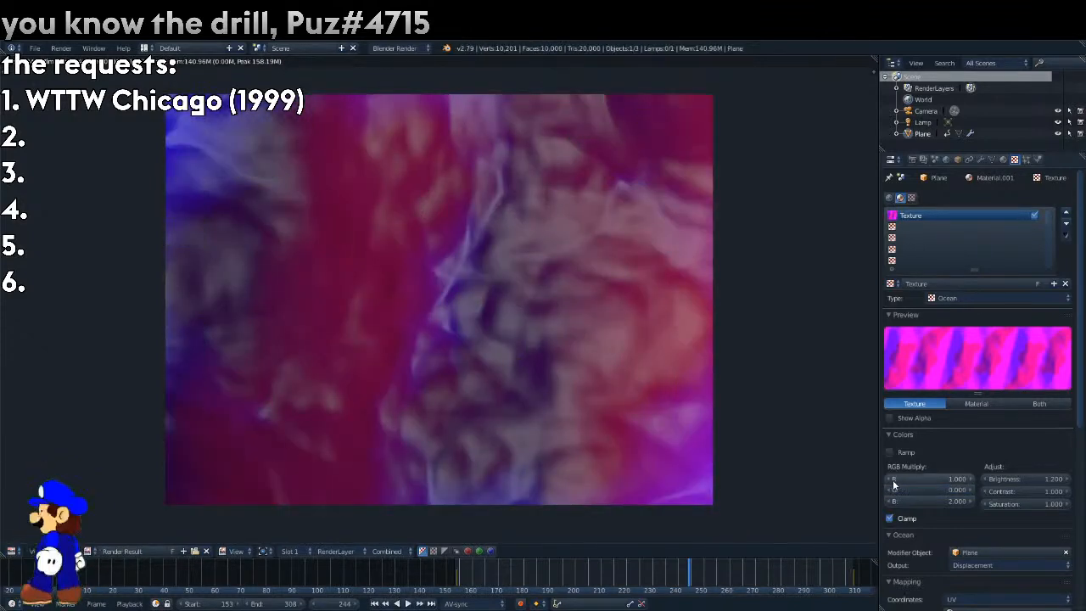
Set the ocean texture's R multiply to 0.000 and test-render frames 244 and 257.
drag(929, 479, 763, 478)
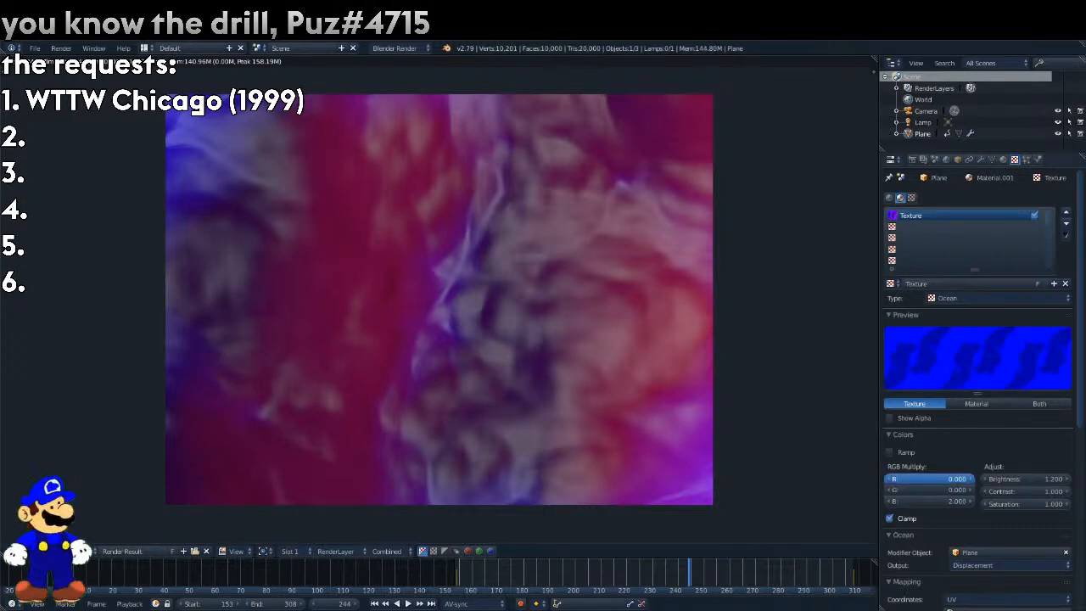
key(F12)
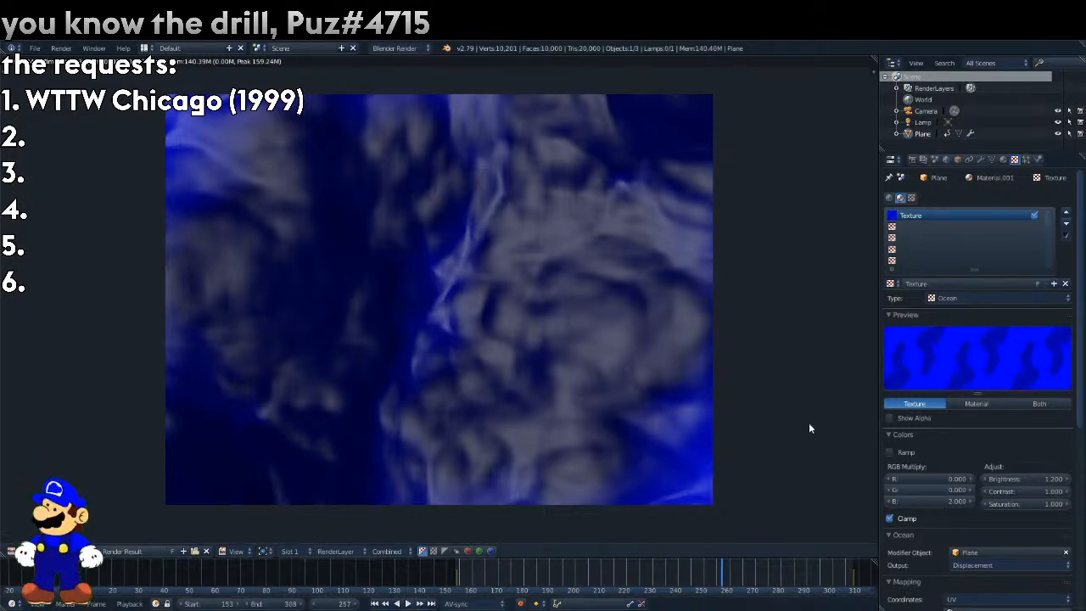
click(1003, 160)
key(F12)
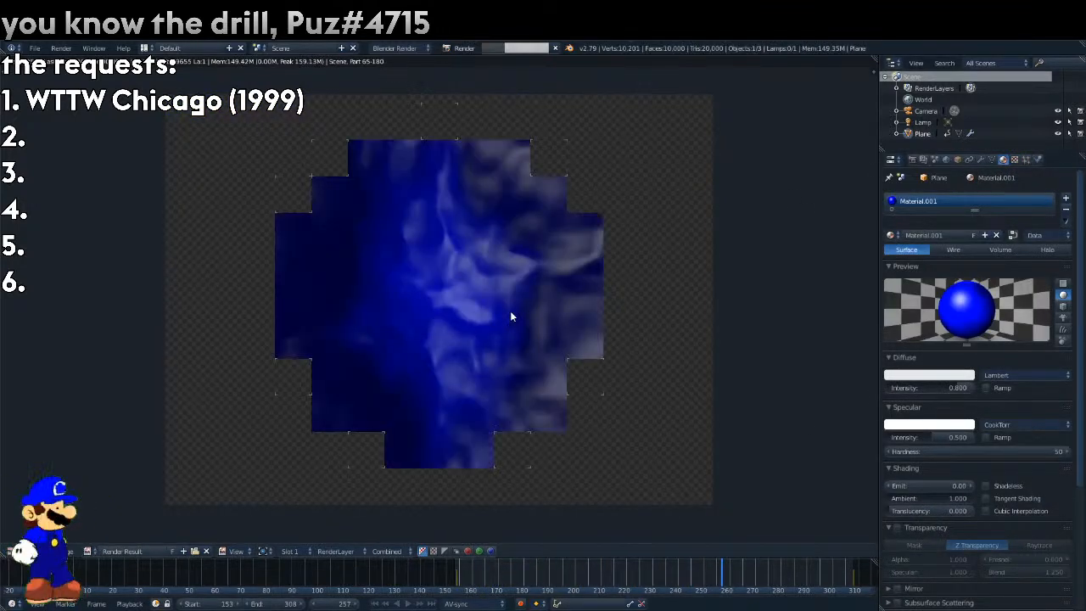
key(Escape)
Set the reference clip's opacity to 1.000 in the camera view and play it to study the original background.
key(KP_0)
key(KP_5)
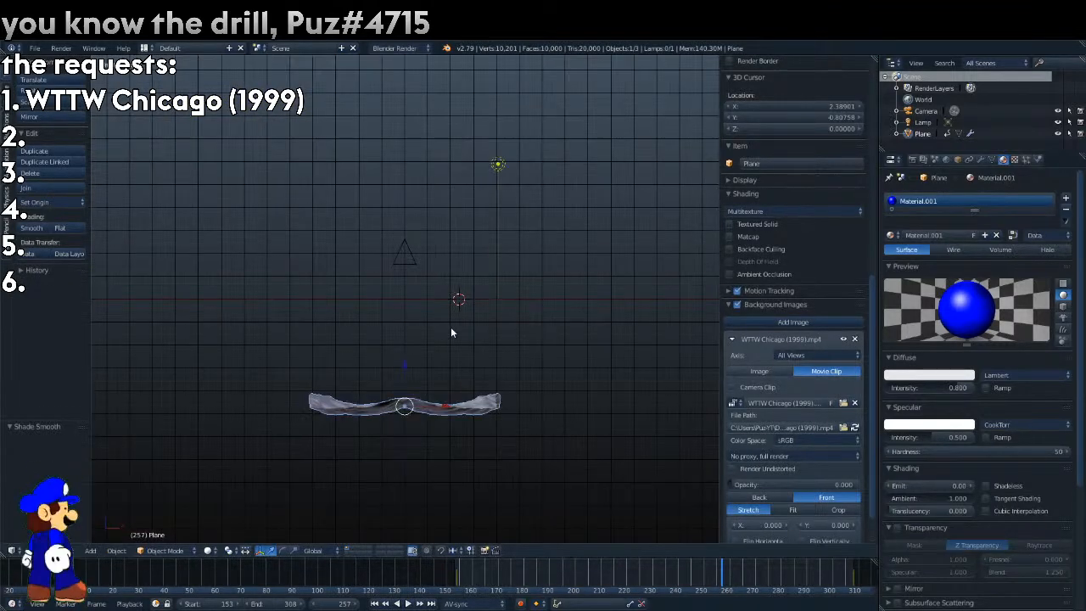
drag(641, 572, 466, 576)
key(KP_0)
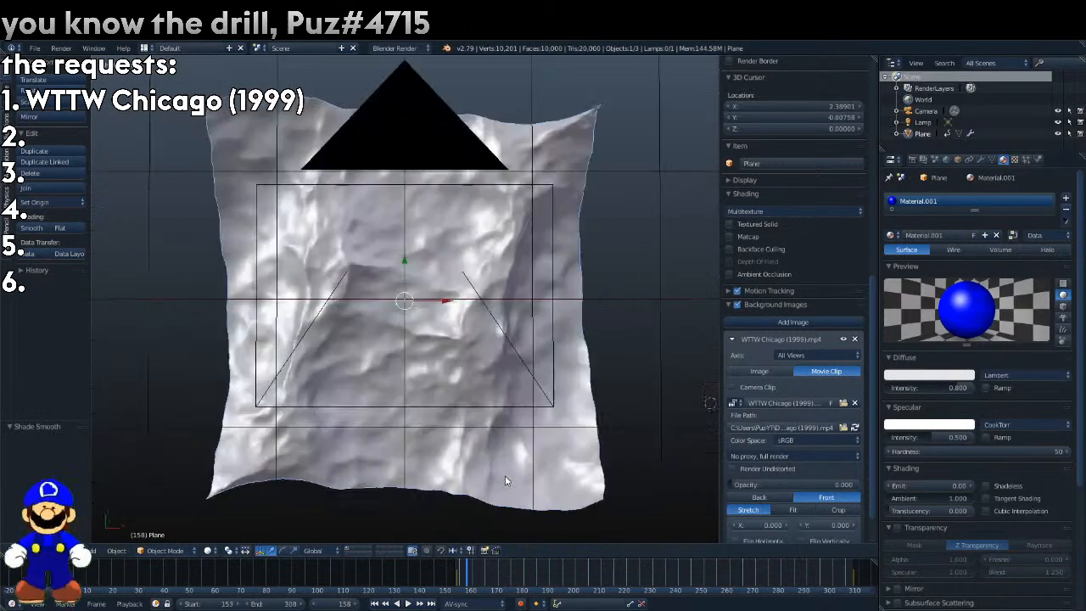
drag(749, 484, 858, 484)
key(alt+a)
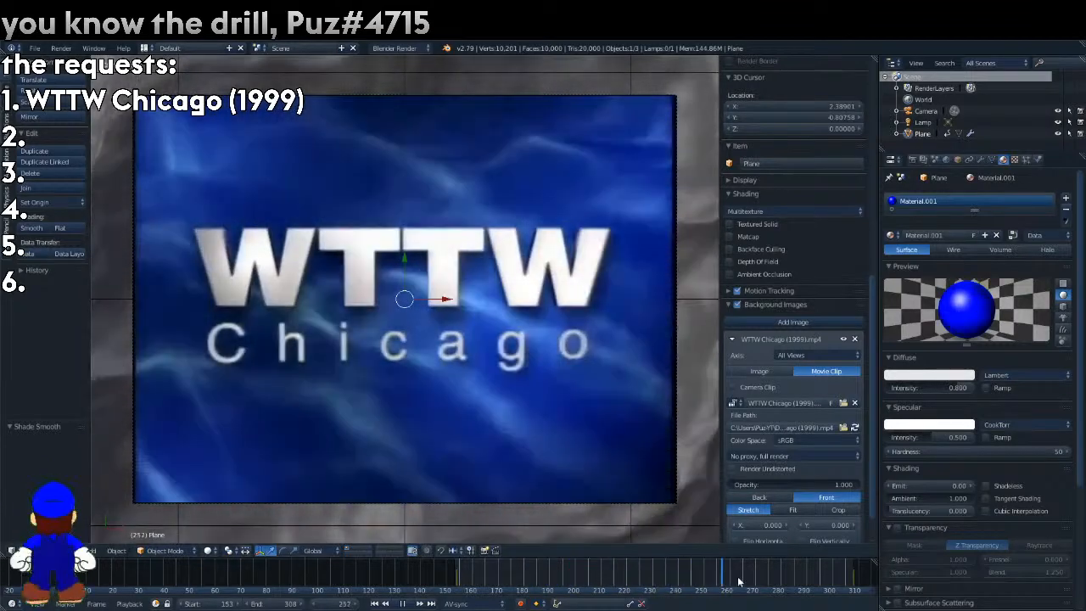
key(alt+a)
drag(787, 484, 839, 485)
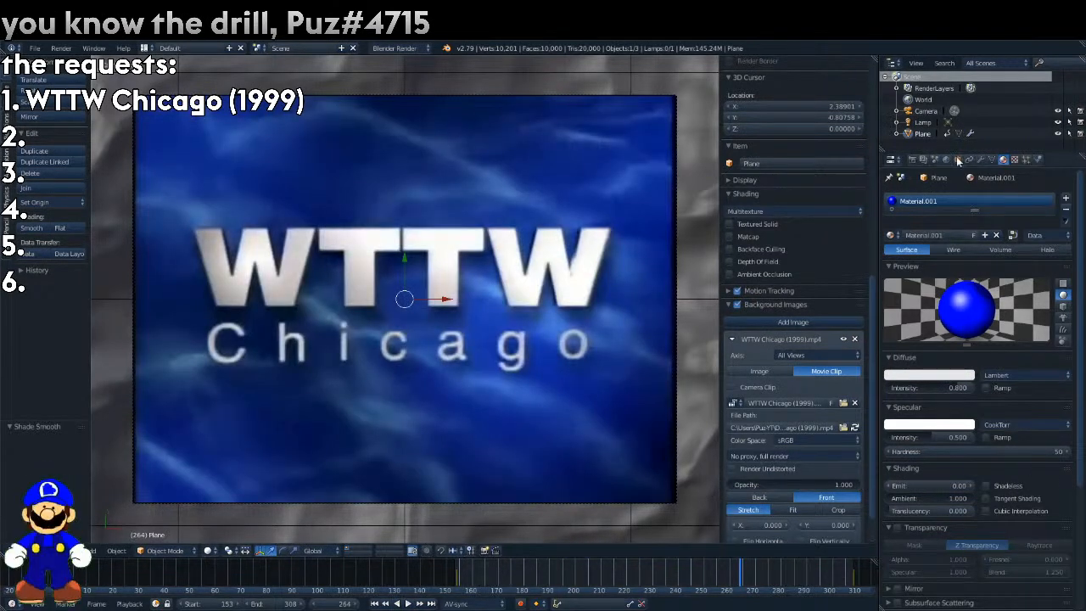
Enable This Layer Only for the lamp and render frame 264.
click(924, 124)
click(999, 350)
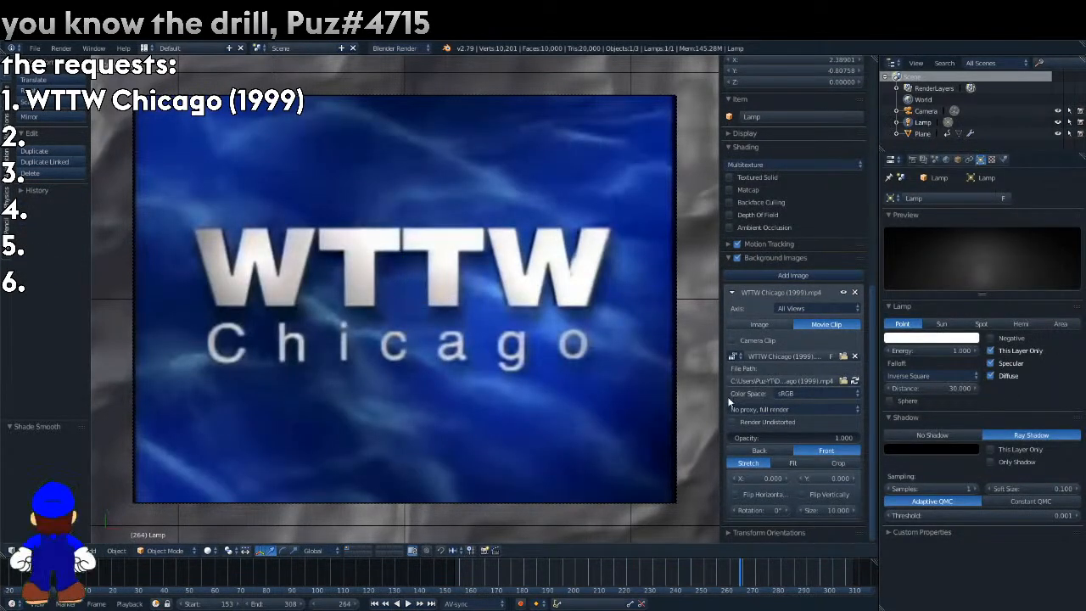
key(F12)
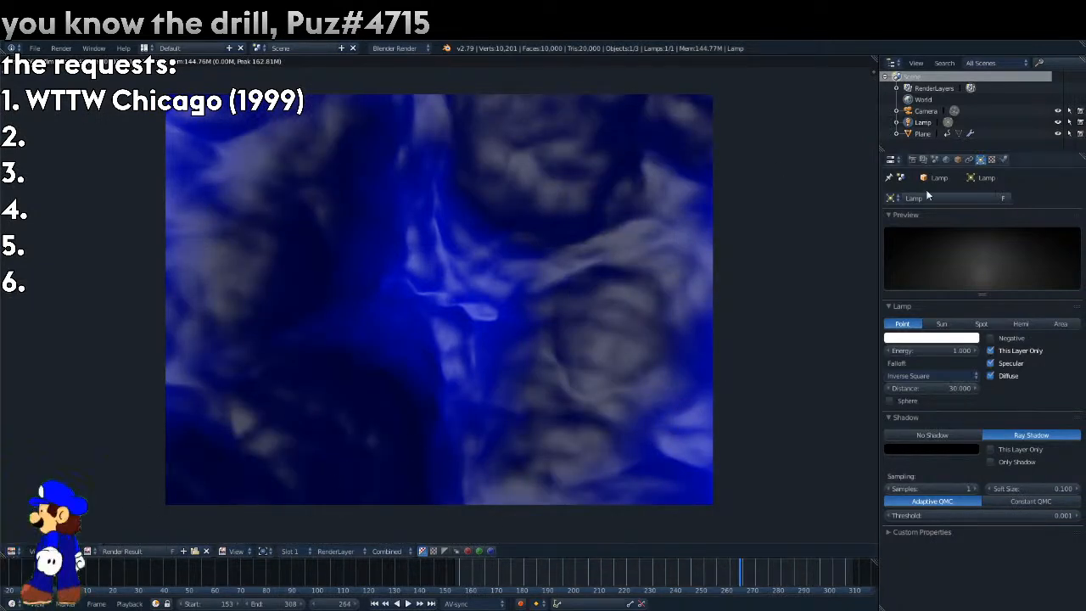
Raise the plane's ocean texture brightness through 1.400 and 1.800 to 2.000, test-rendering each setting.
click(922, 133)
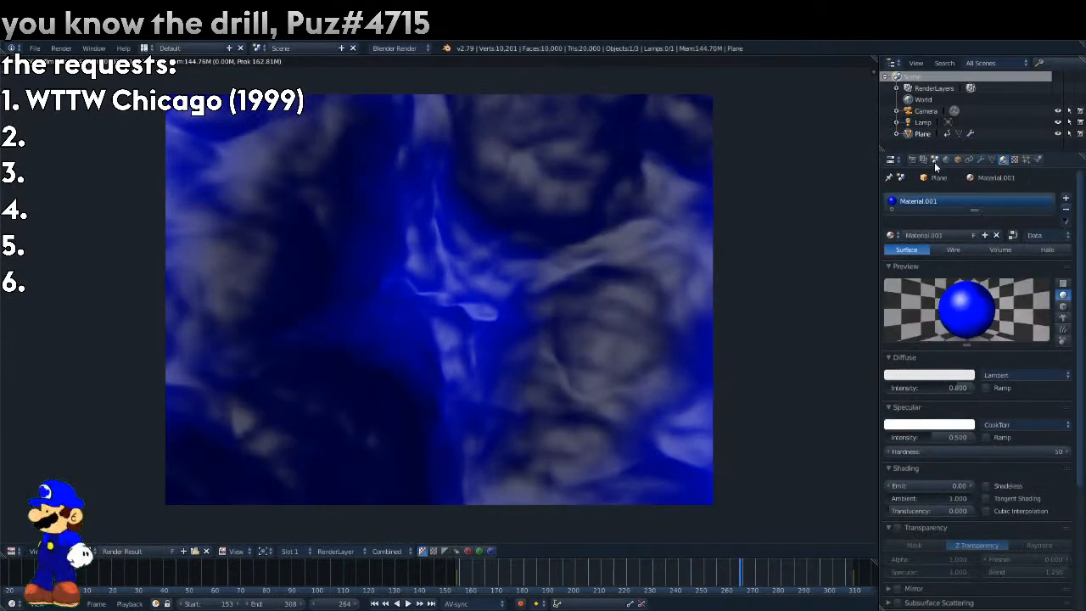
click(1015, 160)
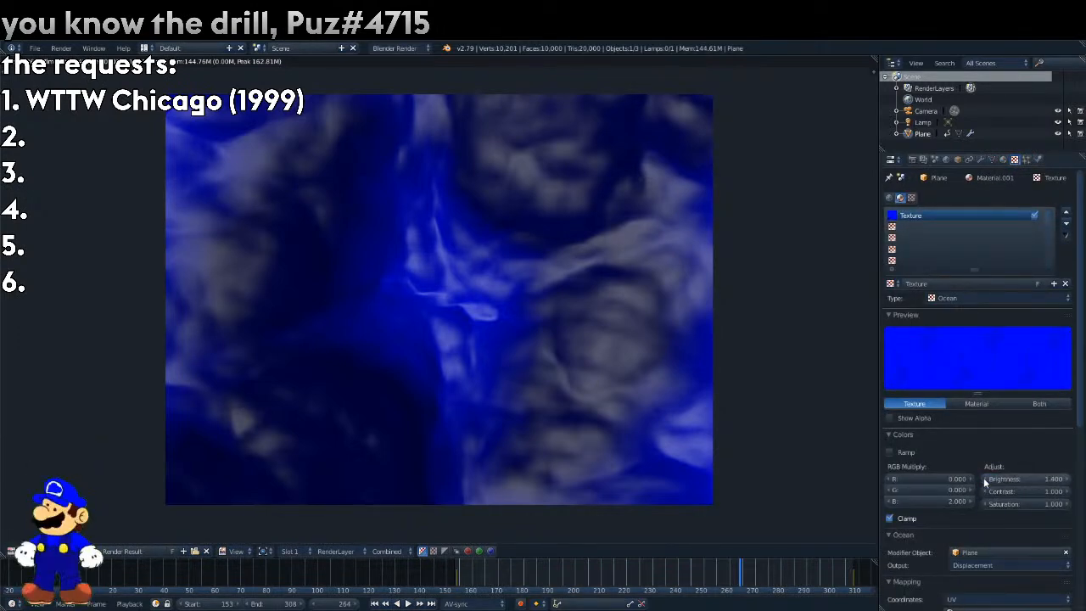
key(F12)
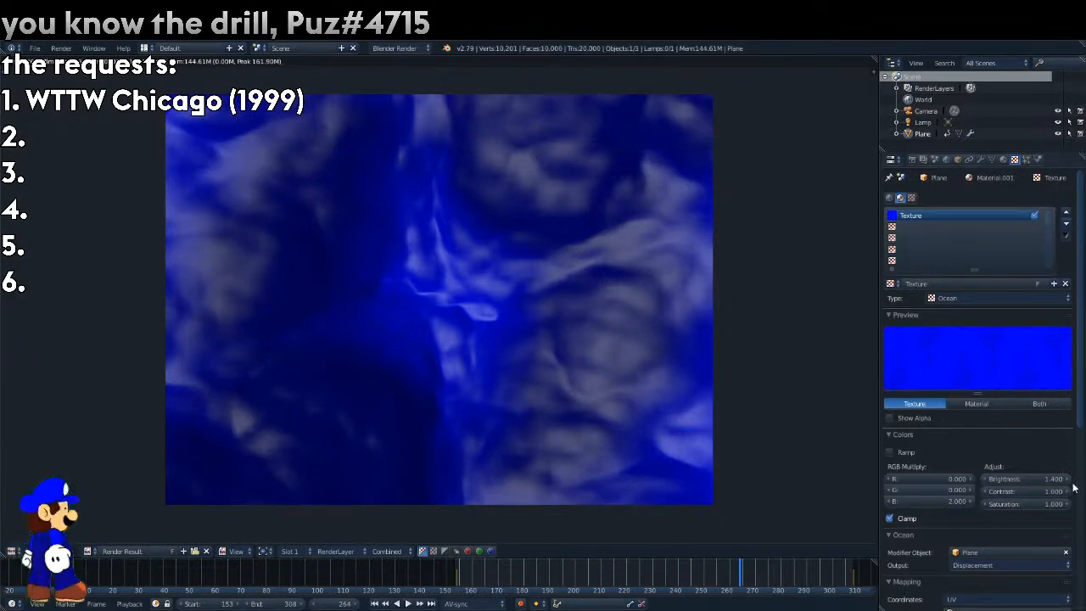
click(1068, 483)
key(F12)
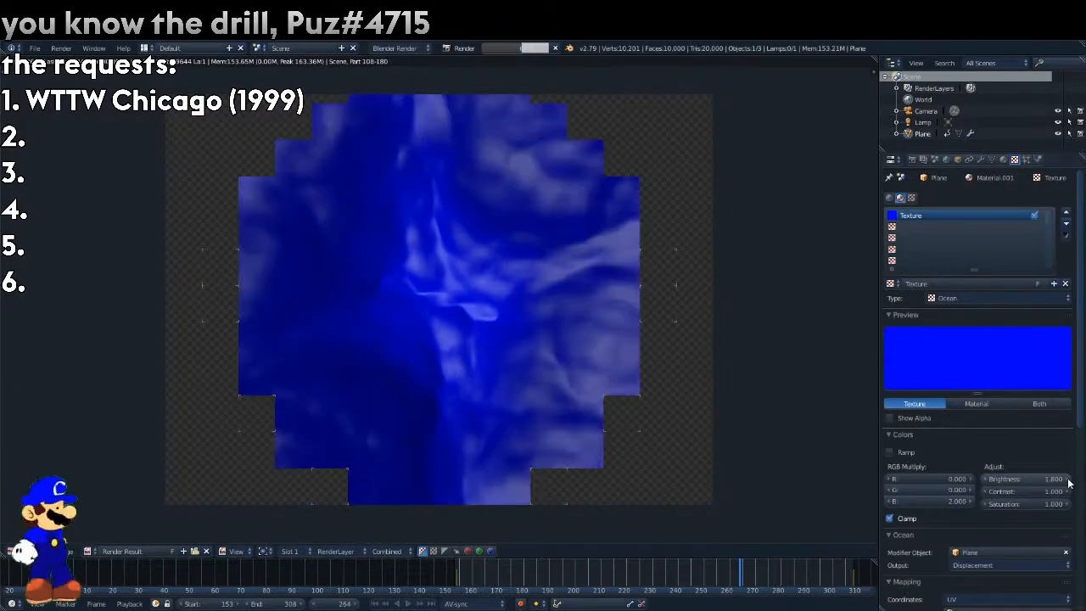
key(F12)
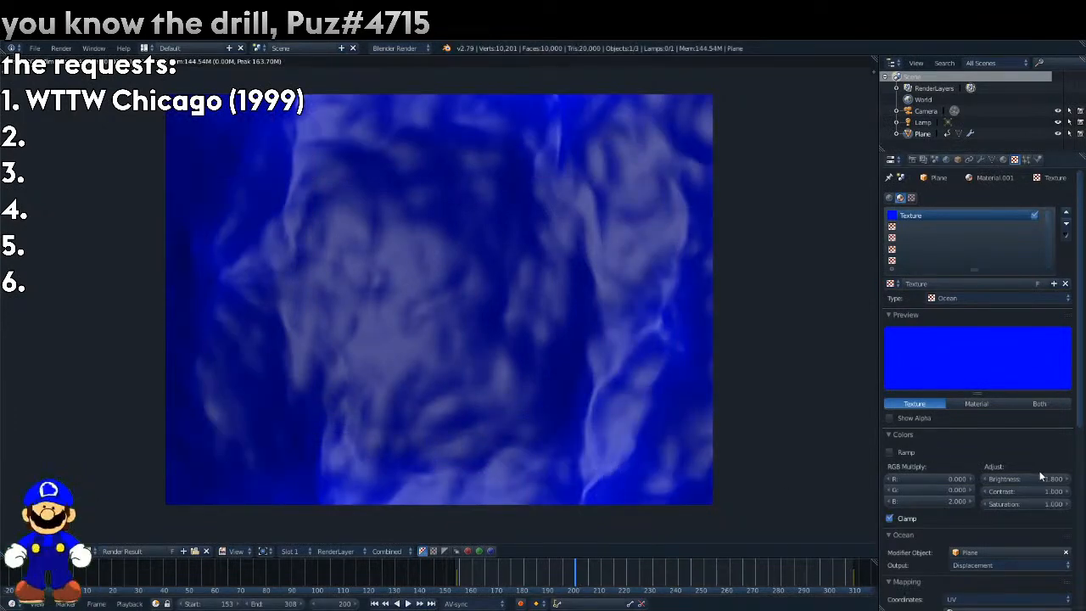
key(Return)
key(F12)
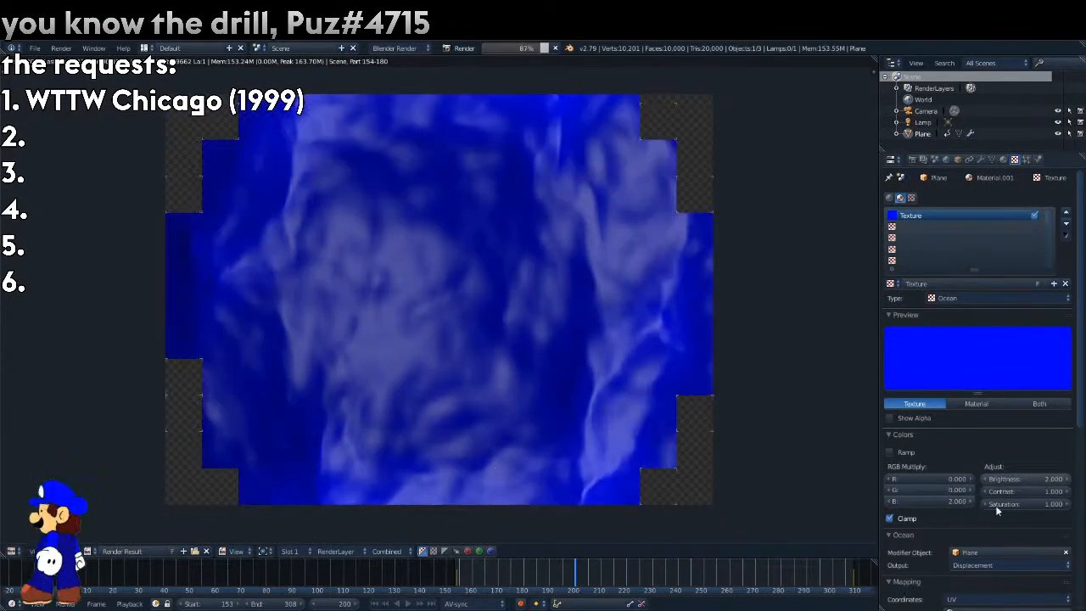
Return to the 3D View, review the reference clip up to frame 281, and lower its opacity to 0.661.
click(12, 552)
click(25, 538)
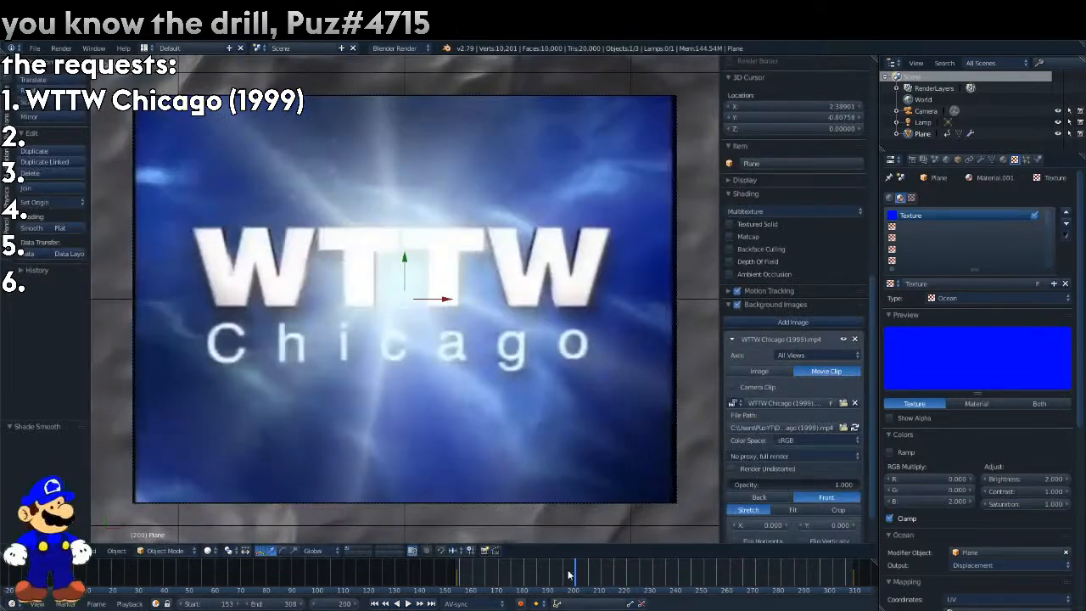
drag(569, 575, 732, 573)
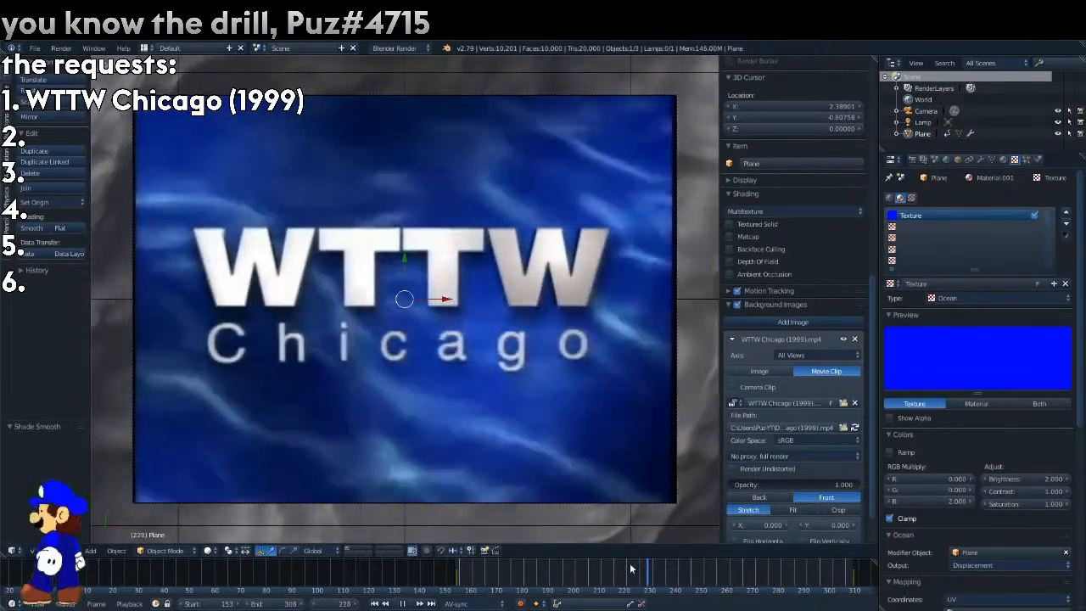
drag(459, 592, 783, 596)
drag(848, 484, 815, 484)
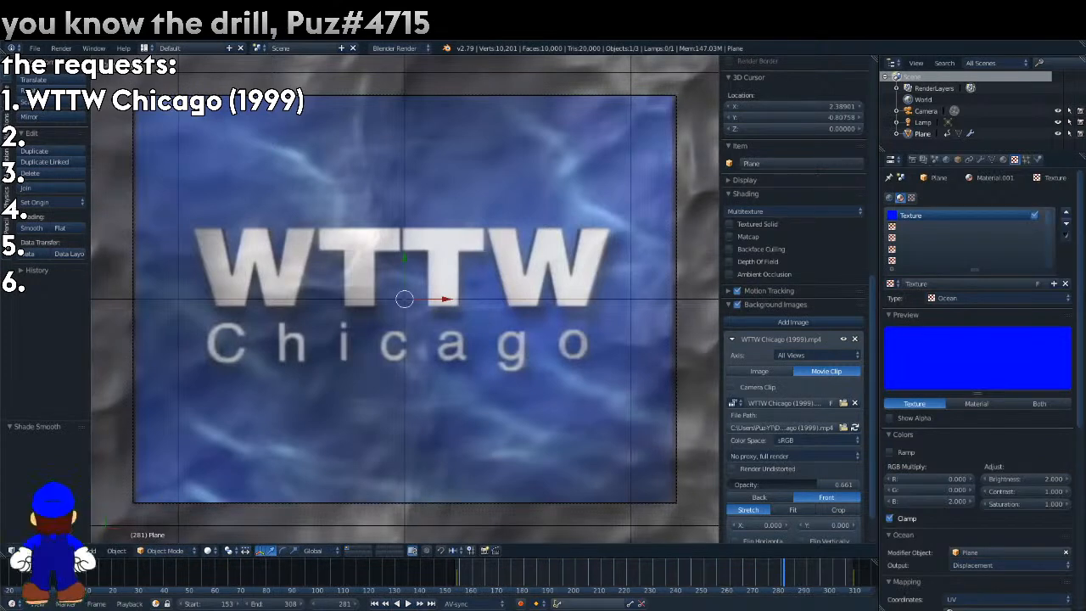
Play the scene against the reference clip and set the render's Time Remapping to Old 30 and New 60.
click(913, 160)
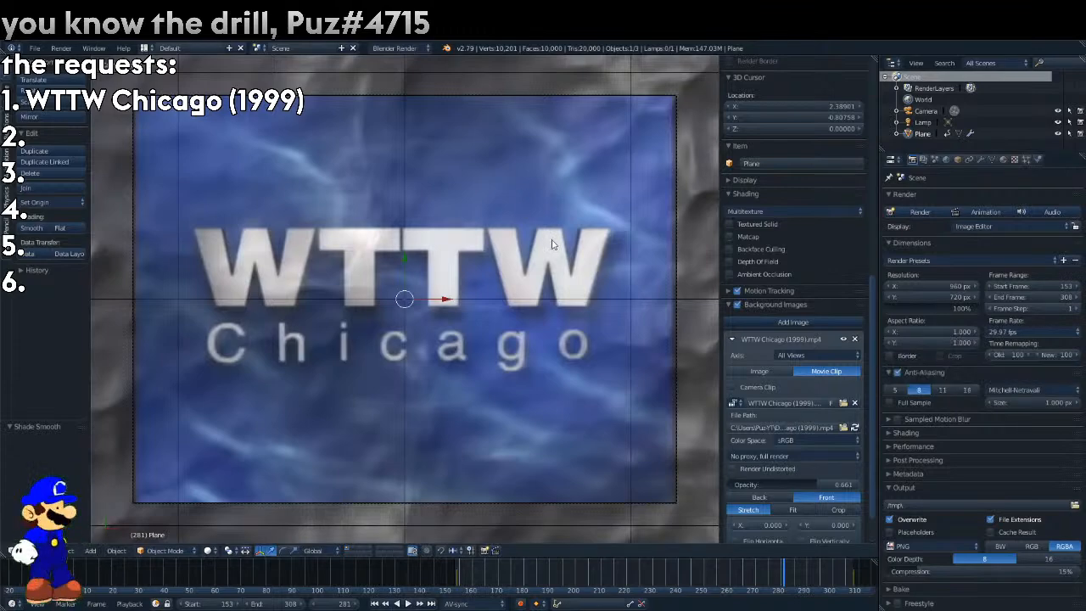
key(alt+a)
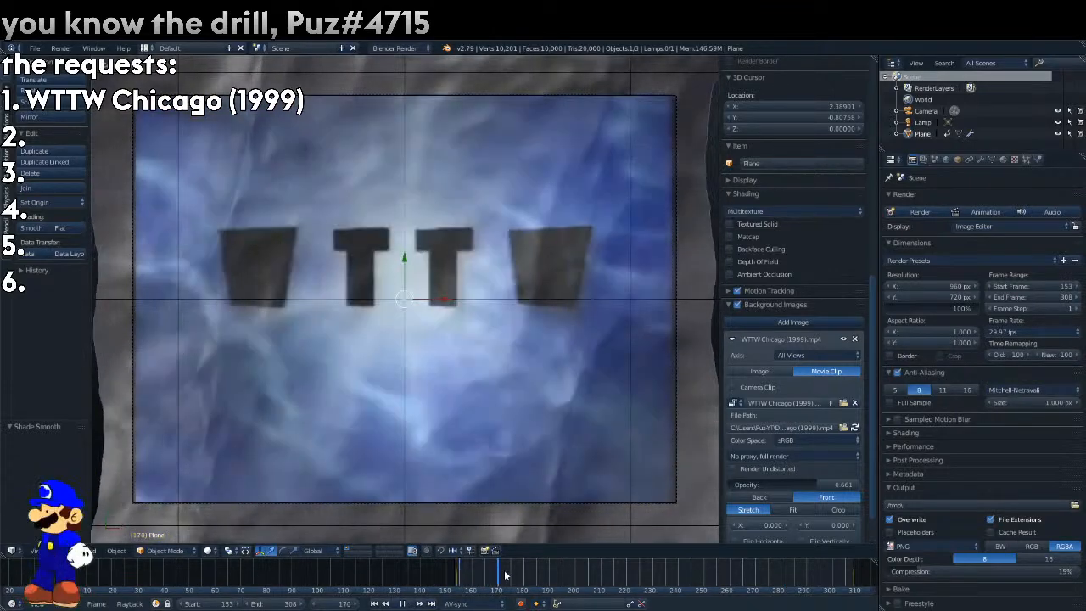
key(alt+a)
text(30)
key(Return)
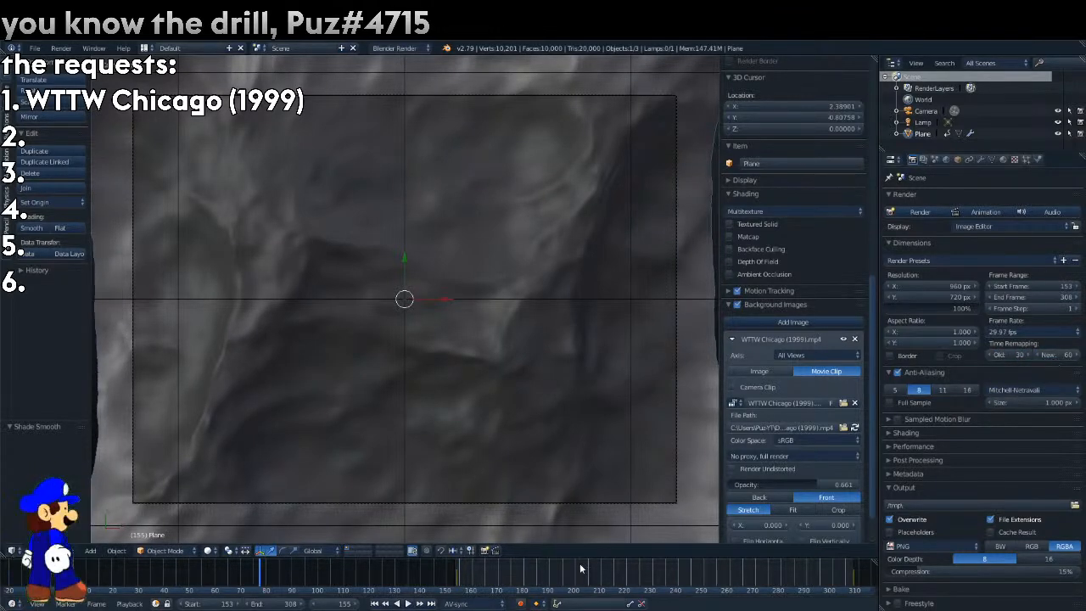
Try No Sync playback with the end frame set to 693, and play the animation from frame 150.
key(alt+a)
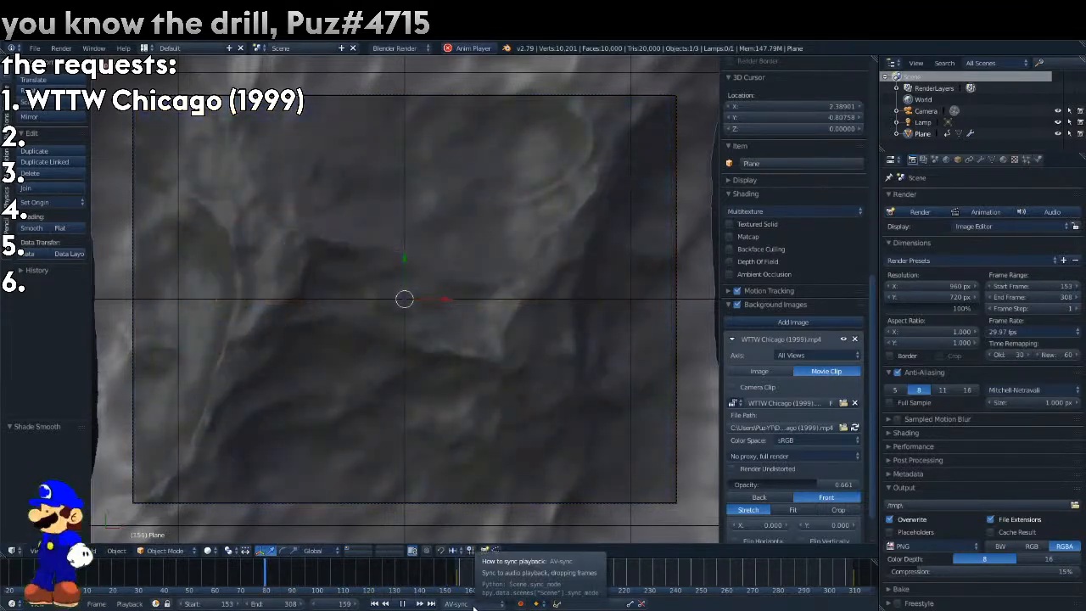
click(473, 604)
click(475, 589)
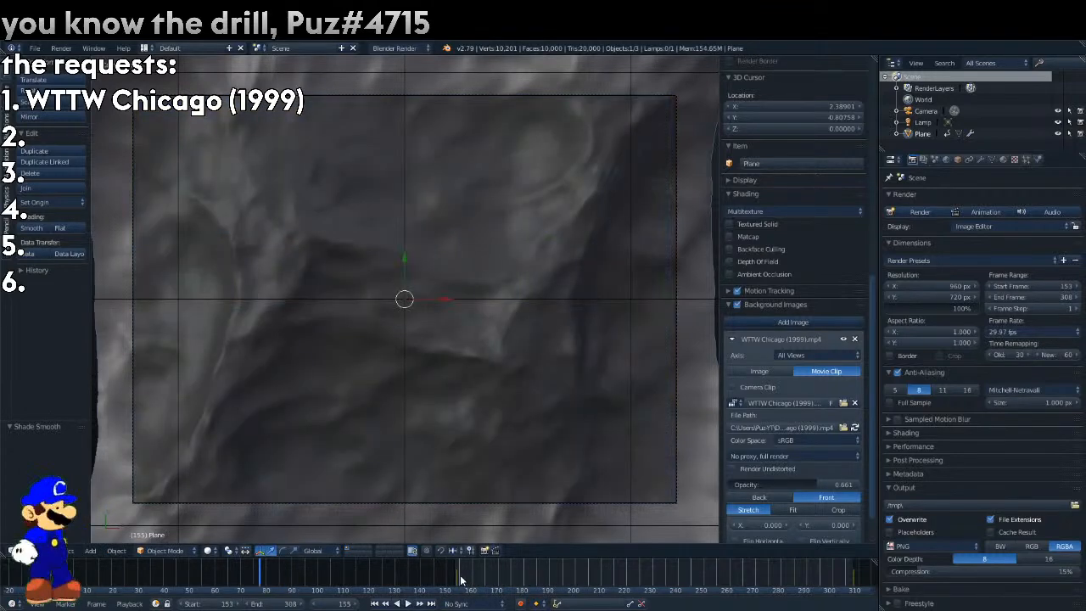
click(271, 604)
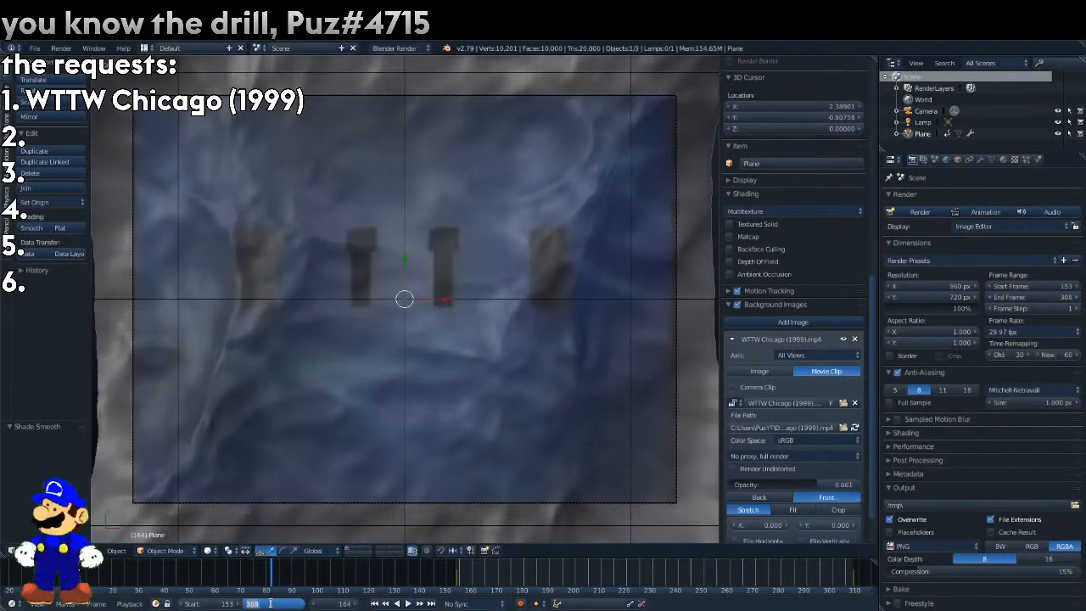
text(693)
key(Return)
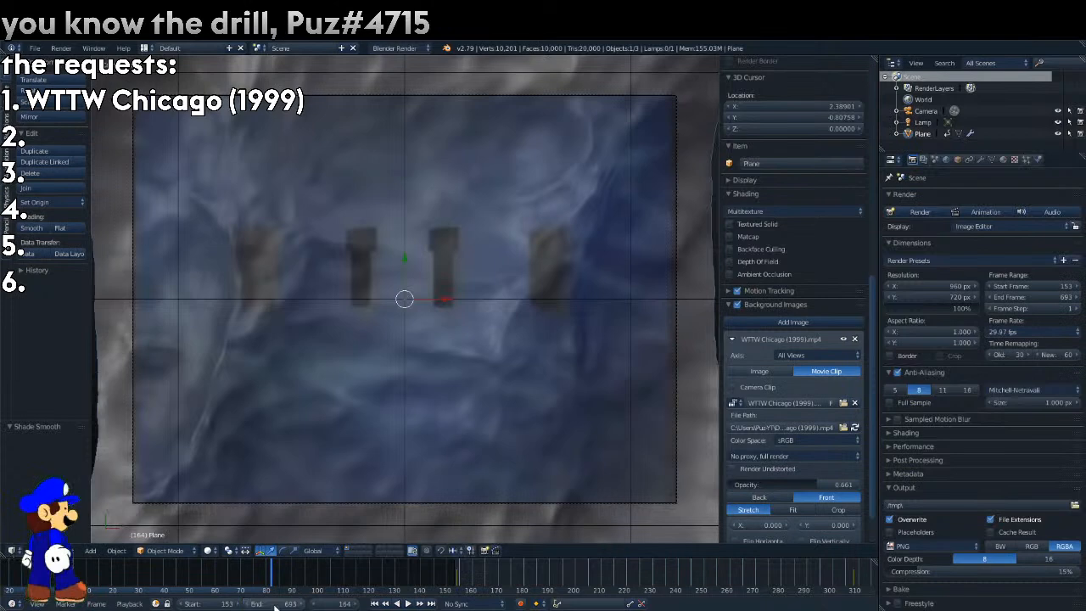
click(447, 578)
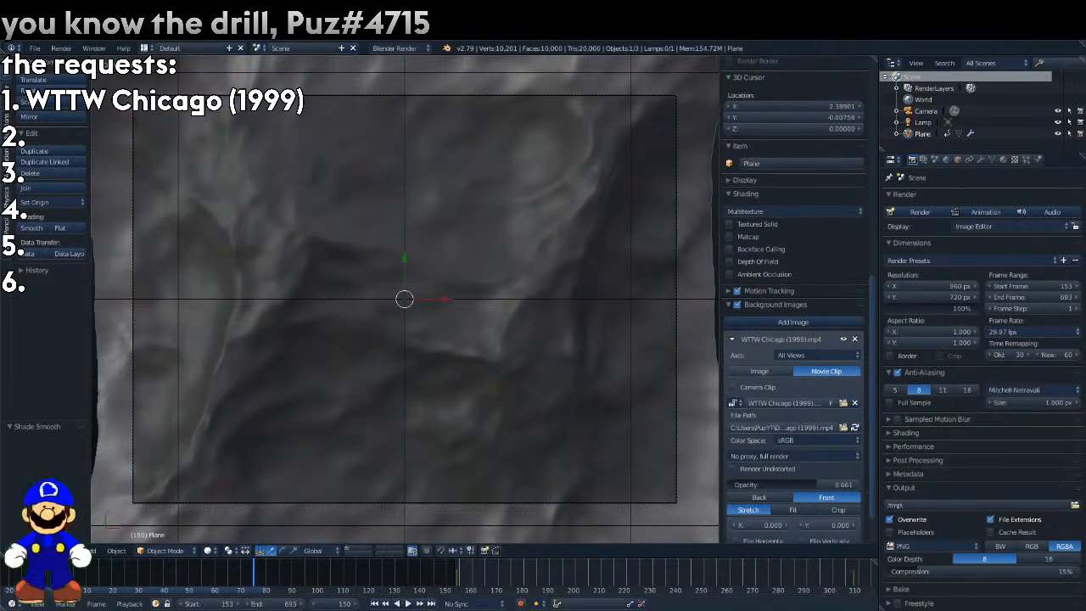
key(alt+a)
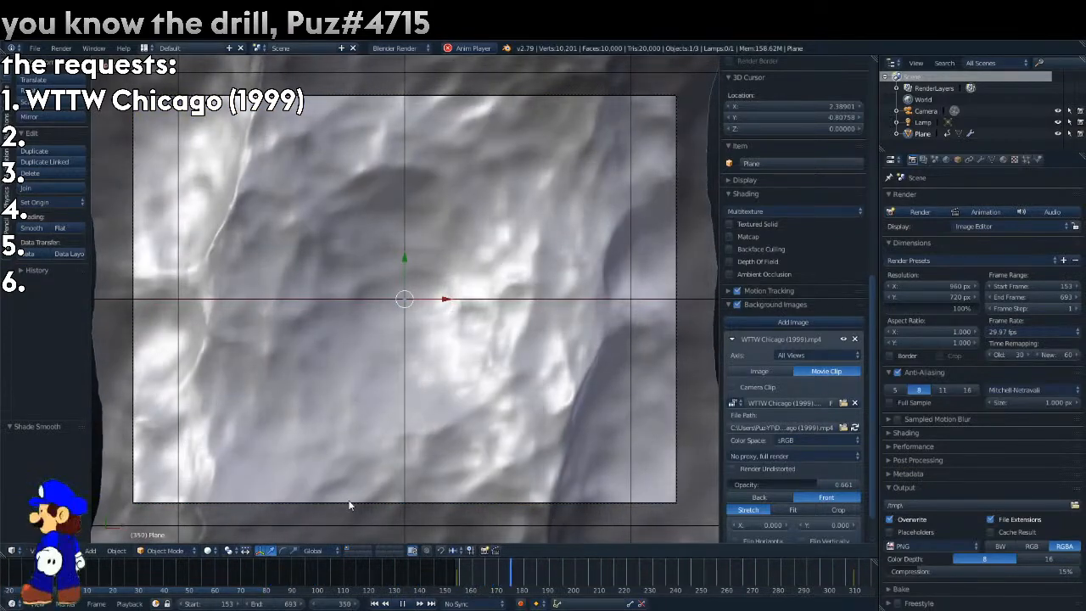
key(Escape)
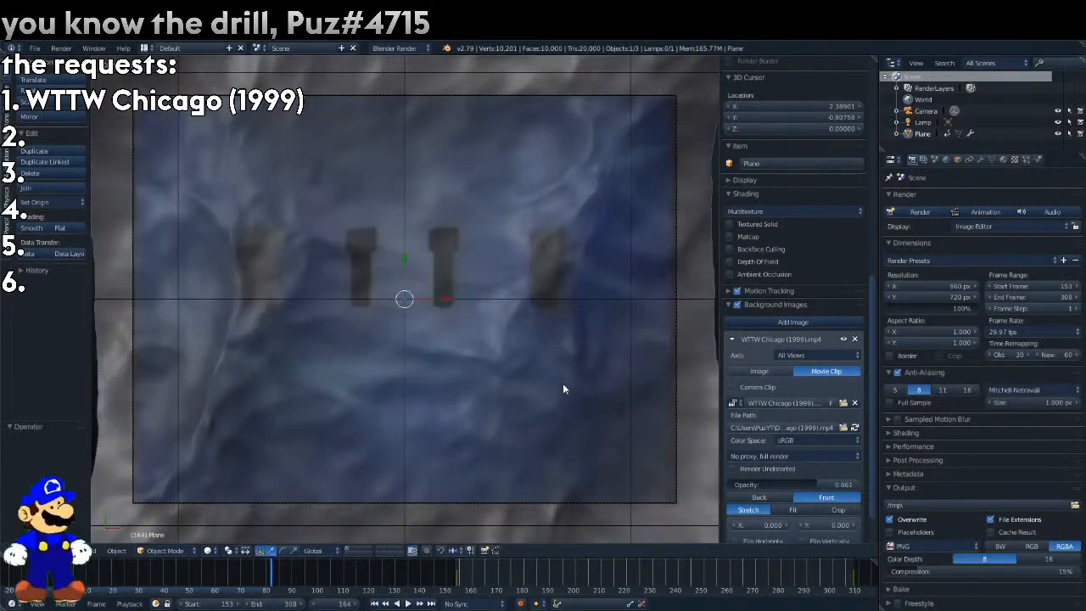
Undo the end frame, sync mode and time remapping changes.
key(shift+Left)
key(shift+Up)
key(shift+Up)
key(ctrl+z)
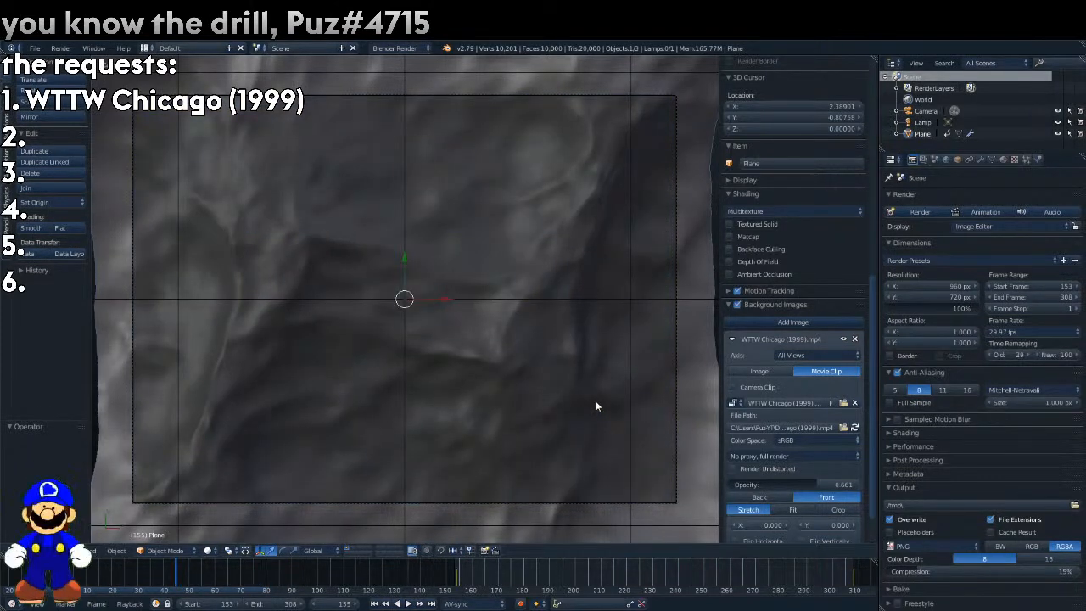
Replay the scene against the reference clip and lower the clip's opacity to 0.119.
key(alt+a)
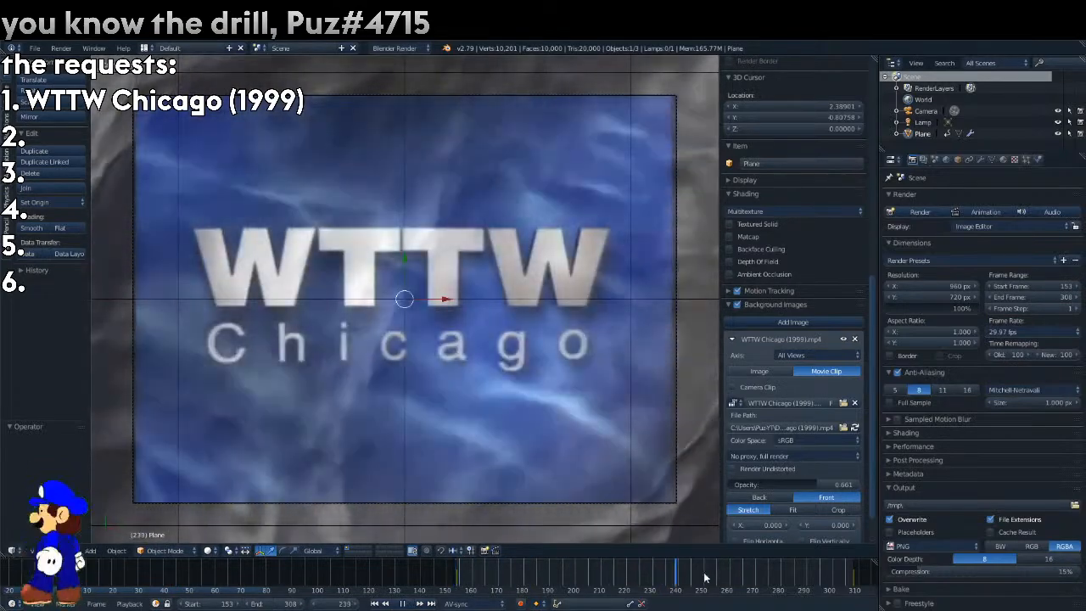
drag(704, 577, 480, 589)
key(alt+a)
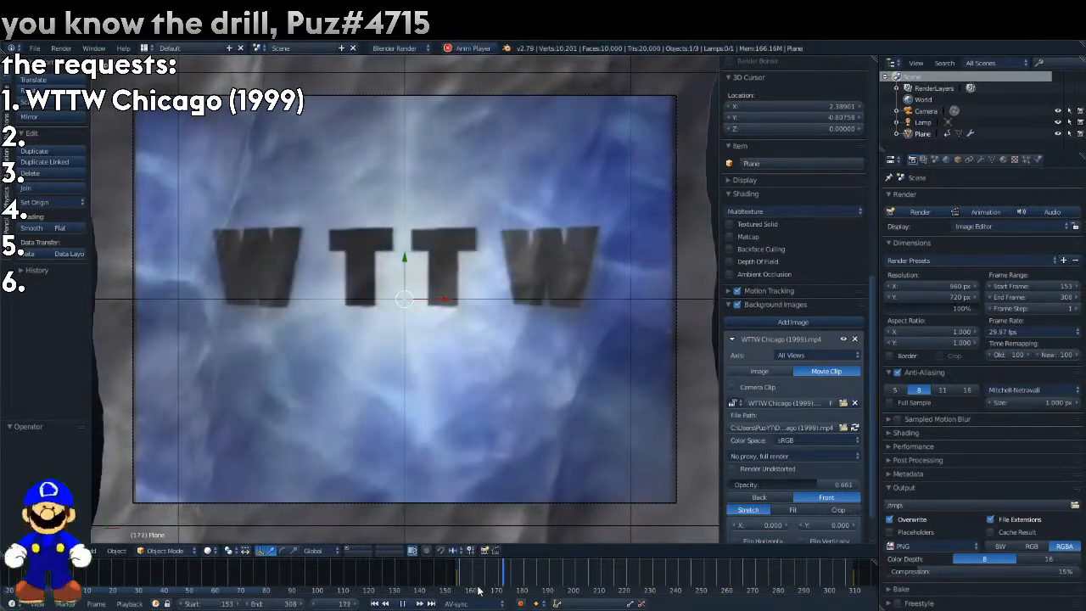
scroll(499, 577, down, 4)
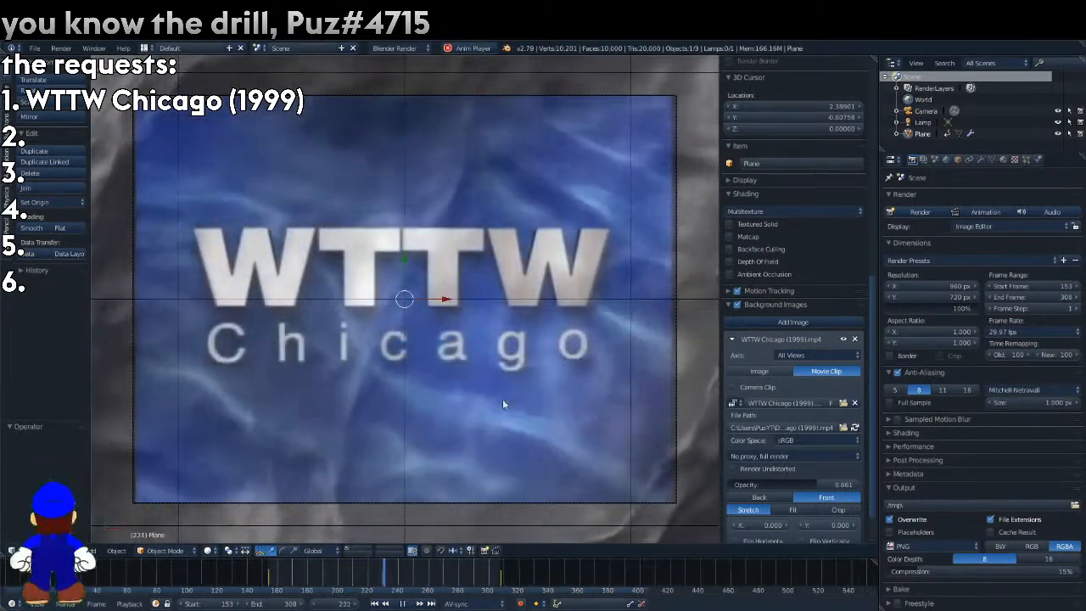
drag(801, 484, 735, 484)
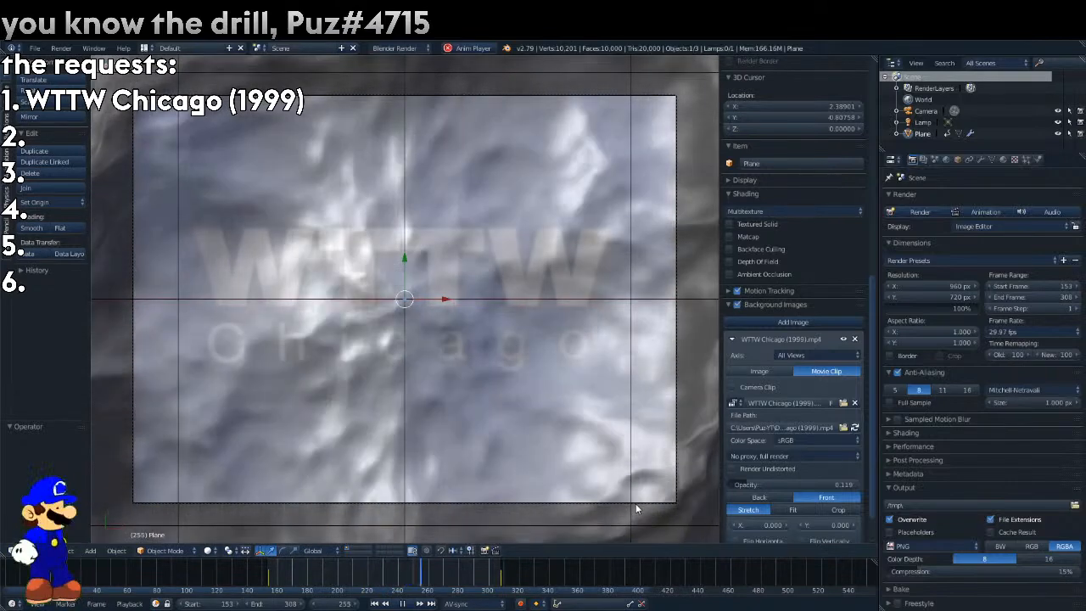
Raise the reference clip's opacity to 0.709 and show the empty second scene layer at frame 177.
click(461, 574)
drag(460, 574, 405, 598)
drag(742, 484, 824, 487)
drag(392, 577, 303, 575)
key(alt+a)
Rename the existing render layer Ocean and restrict which scene layers it includes.
click(924, 160)
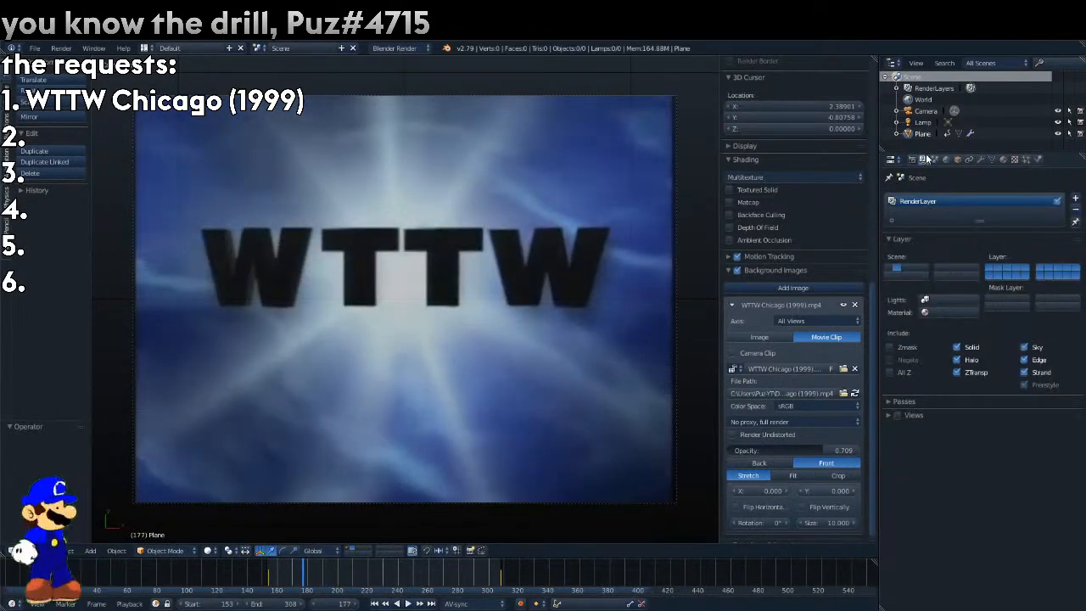
double_click(925, 202)
text(Ocean)
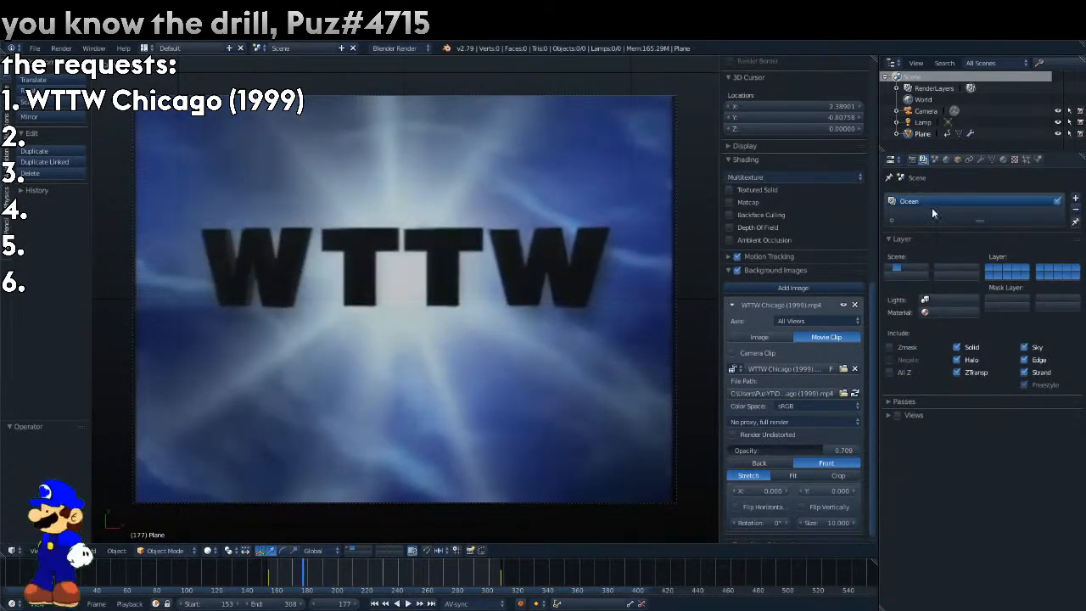
click(997, 268)
Add a render layer named WTTW Chicago text and limit it to the second scene layer.
click(1075, 199)
double_click(940, 212)
text(WTTW)
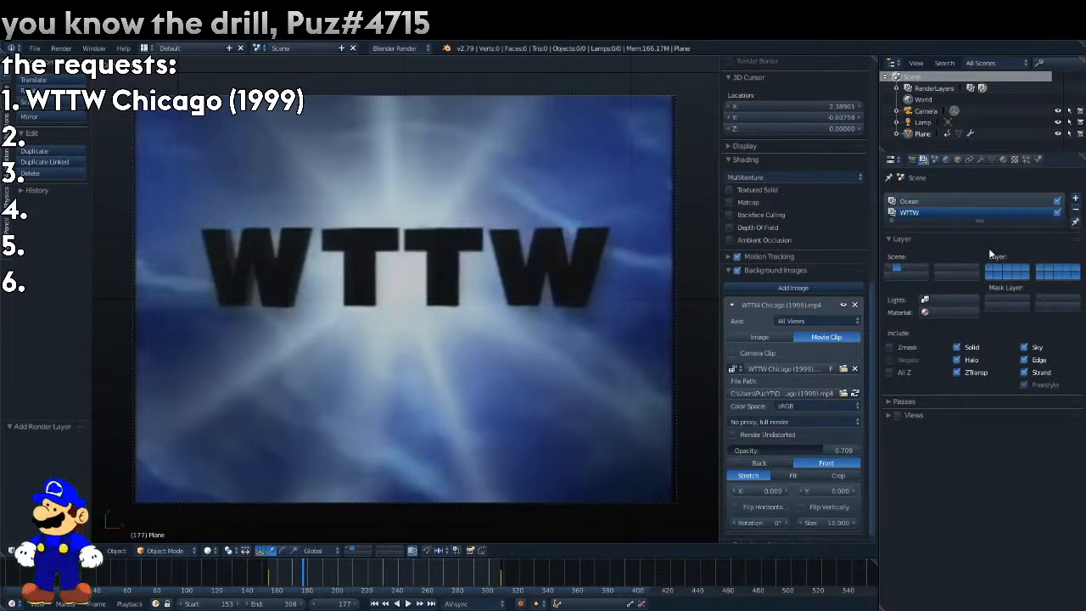
click(1002, 275)
double_click(916, 212)
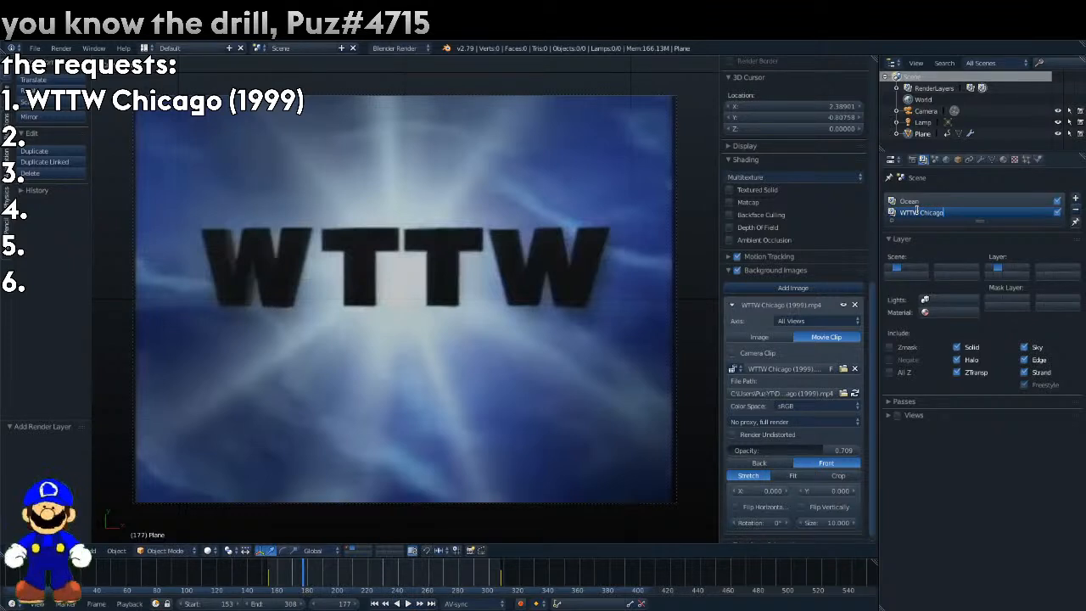
Add a third render layer named The light thingy.
click(1074, 197)
double_click(931, 224)
text(The light thingy)
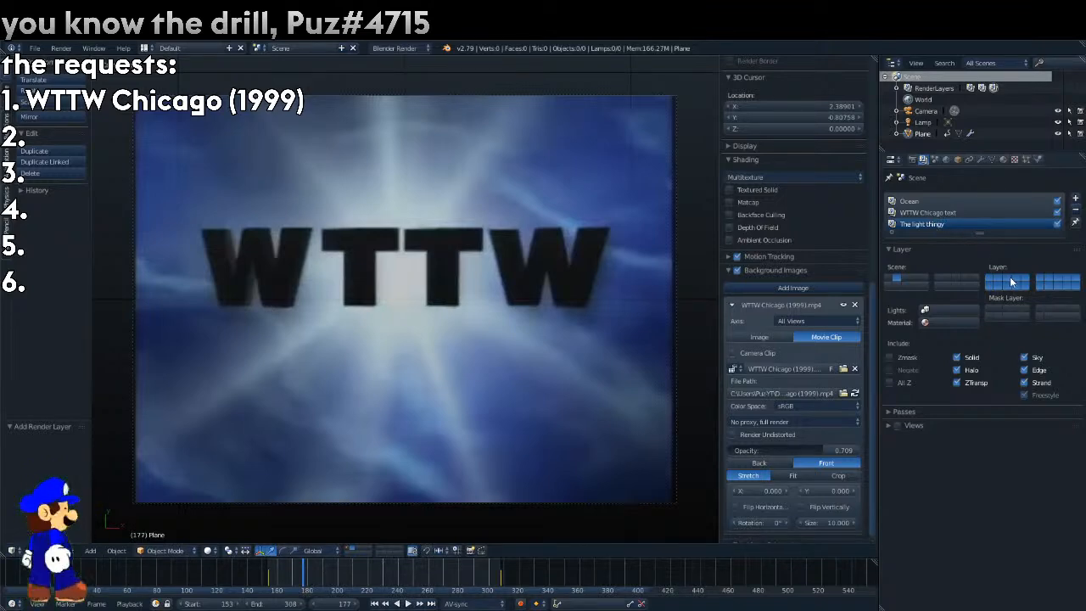
Set the render shading's alpha mode to Transparent.
click(912, 160)
click(956, 447)
click(943, 439)
click(1031, 472)
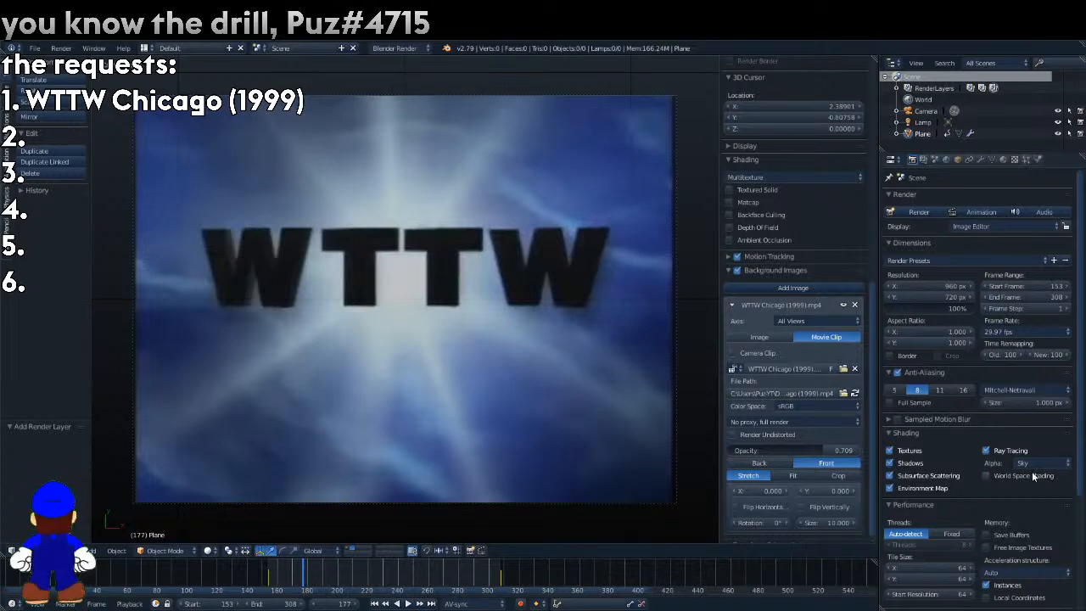
click(1037, 463)
click(1028, 438)
click(932, 507)
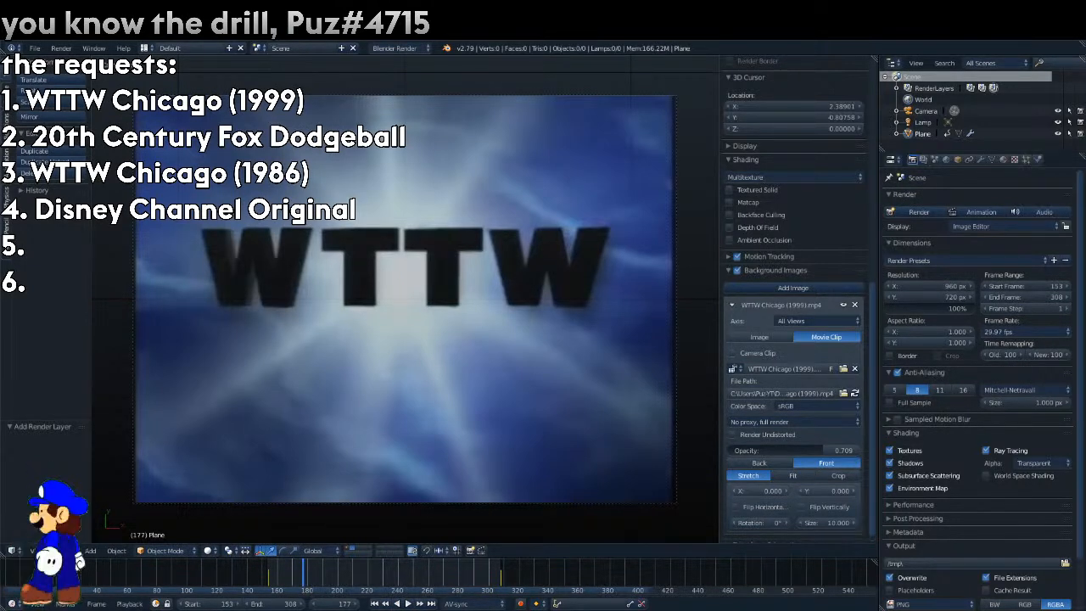
Go to frame 199 and set the 3D cursor's X, Y and Z location to 0.
drag(298, 577, 337, 575)
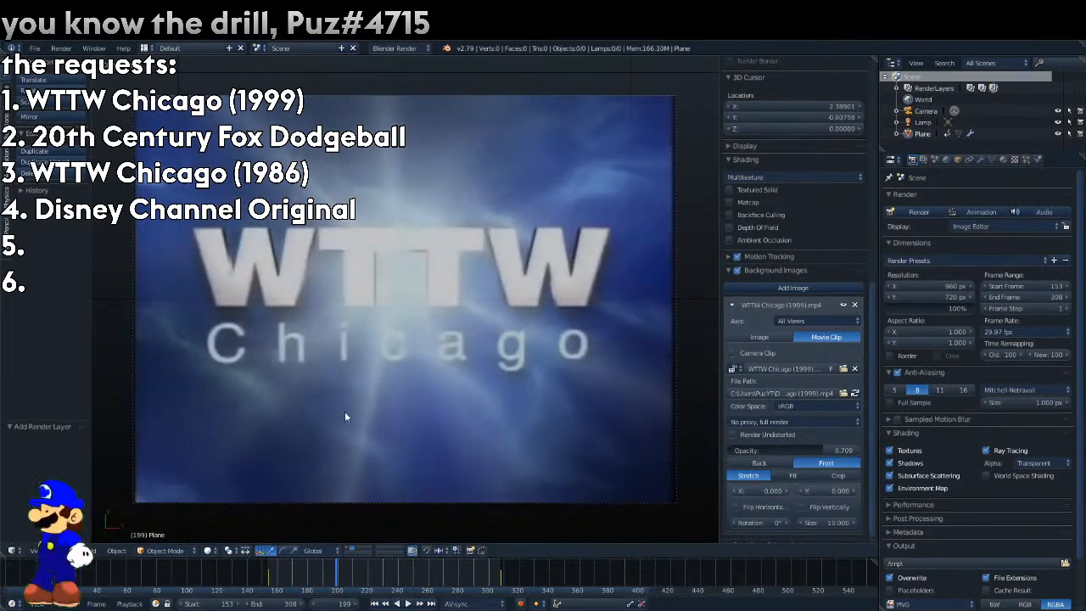
drag(810, 108, 811, 129)
text(0)
key(Return)
Add a text object at the 3D cursor and change its text to WTTW.
click(5, 119)
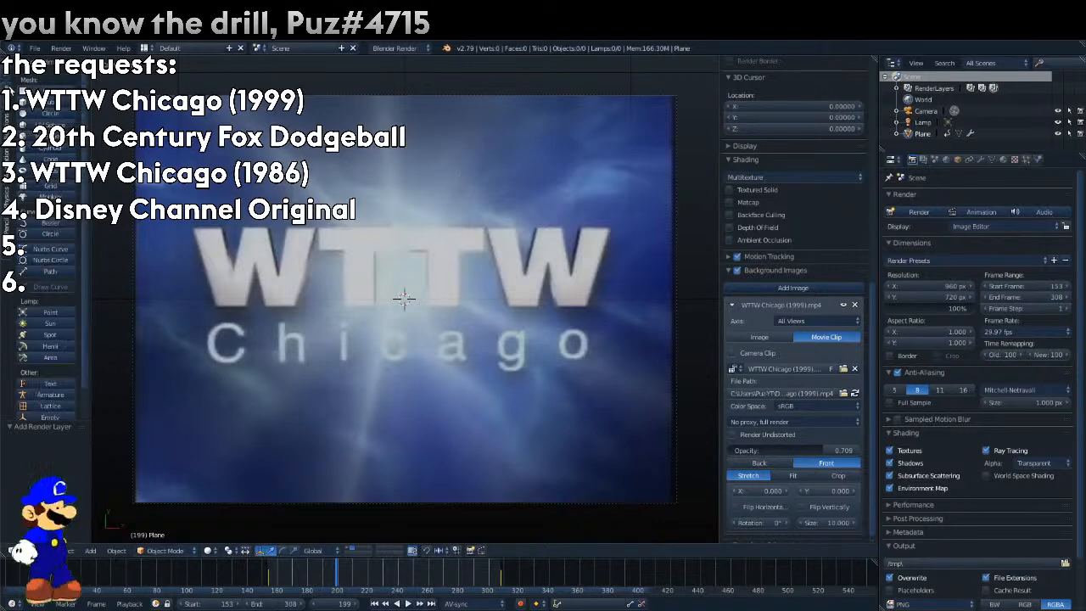
click(37, 386)
key(Tab)
key(BackSpace)
key(BackSpace)
key(BackSpace)
key(BackSpace)
text(W)
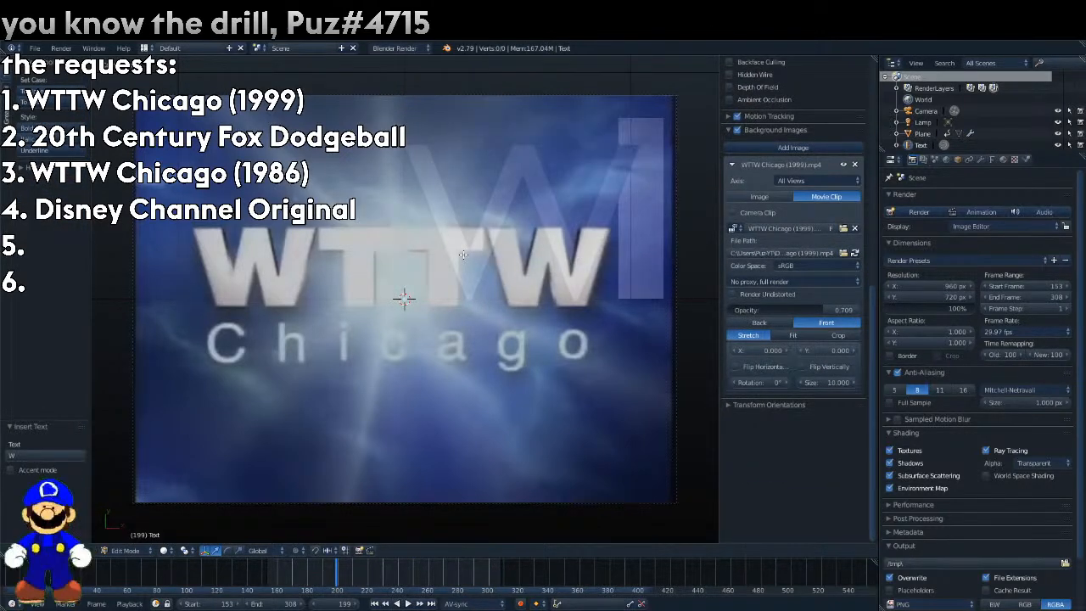
key(Tab)
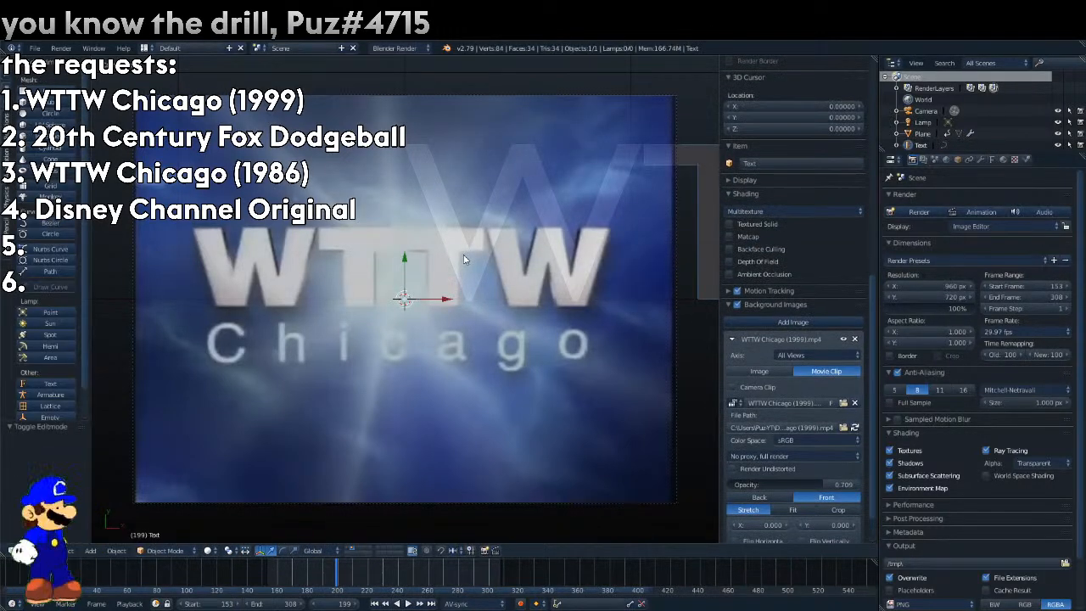
Center-align the text horizontally, set its size to 0.510 and move it slightly down.
click(991, 160)
scroll(975, 381, down, 3)
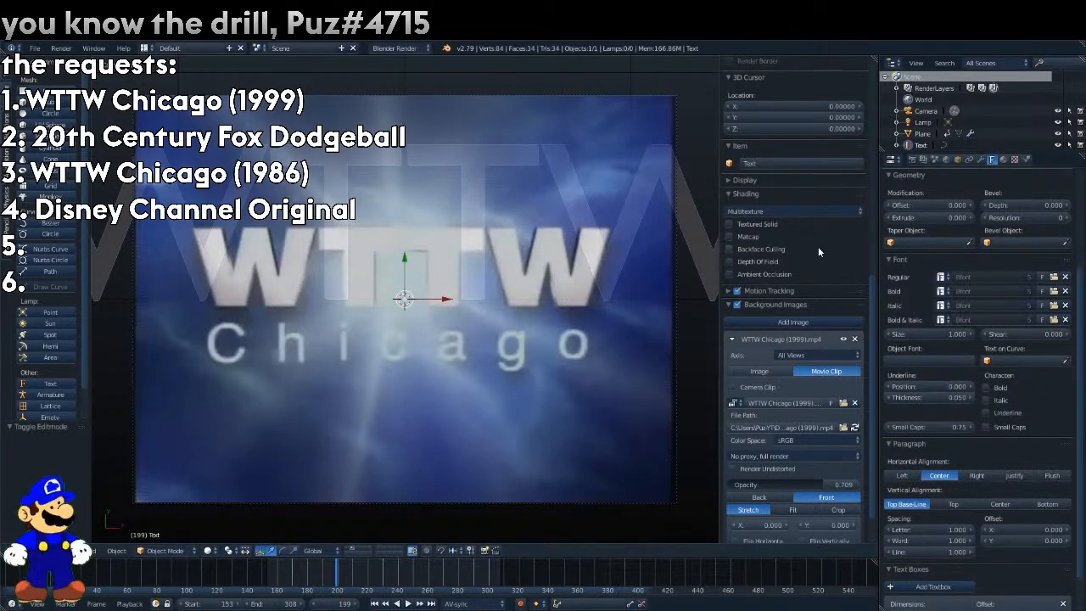
drag(935, 337, 904, 337)
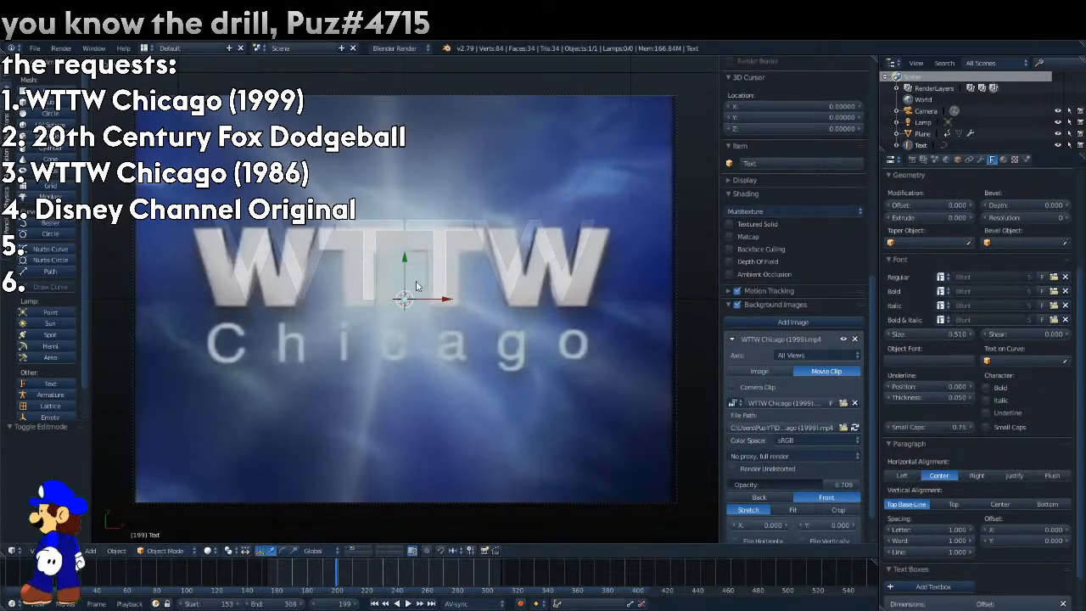
drag(405, 265, 406, 270)
Replace the text object's content with a single W.
key(Tab)
key(ctrl+a)
text(W)
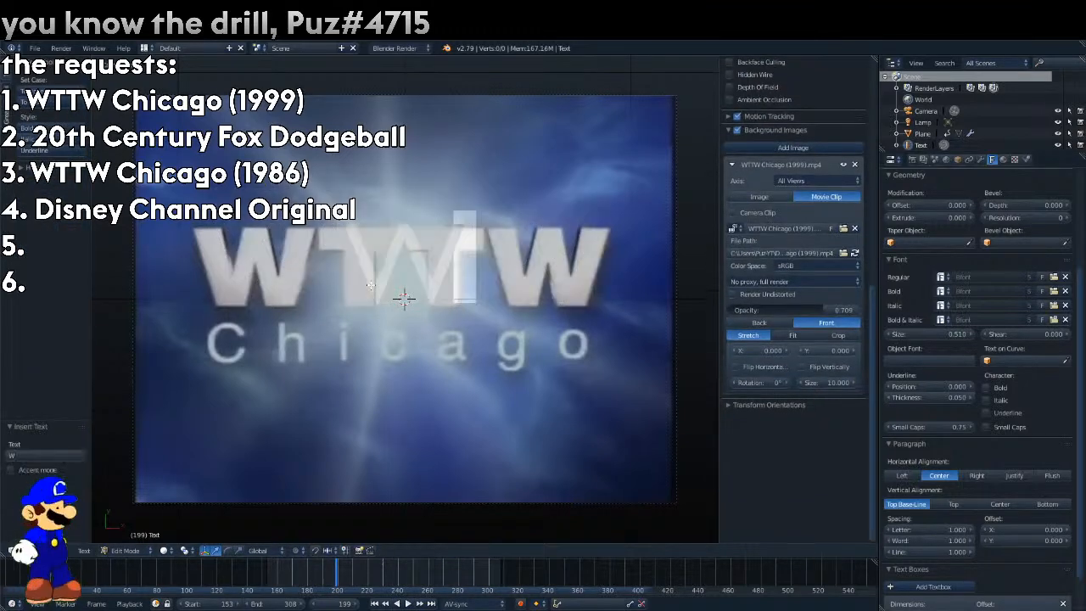
key(Tab)
Load Sans Pro Poster-Black.ttf from the Sans Pro folder of the megafontnow fonts as the text's regular font.
click(1054, 276)
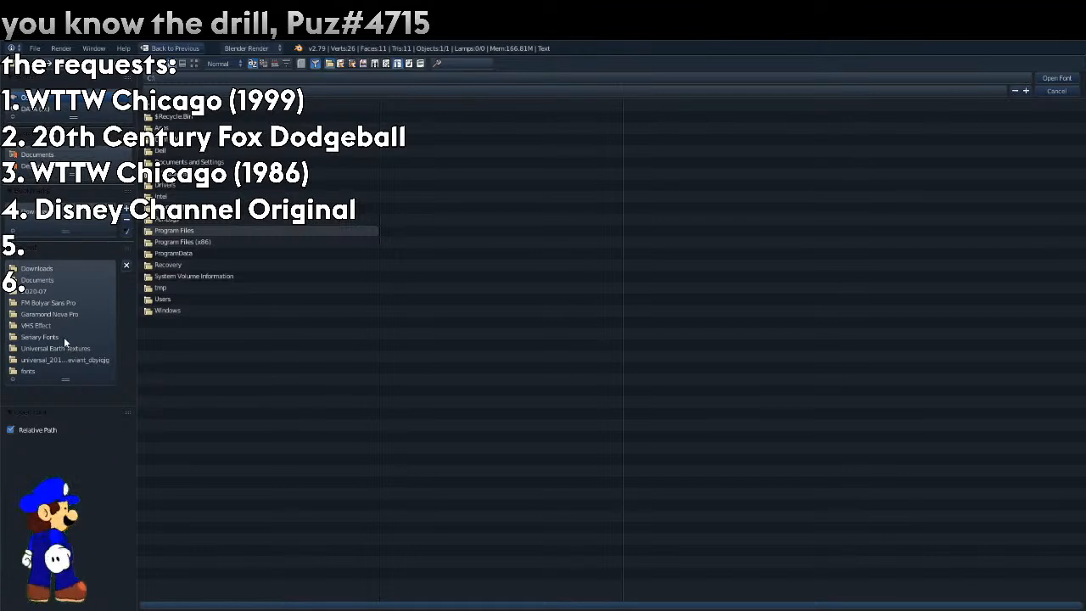
click(49, 373)
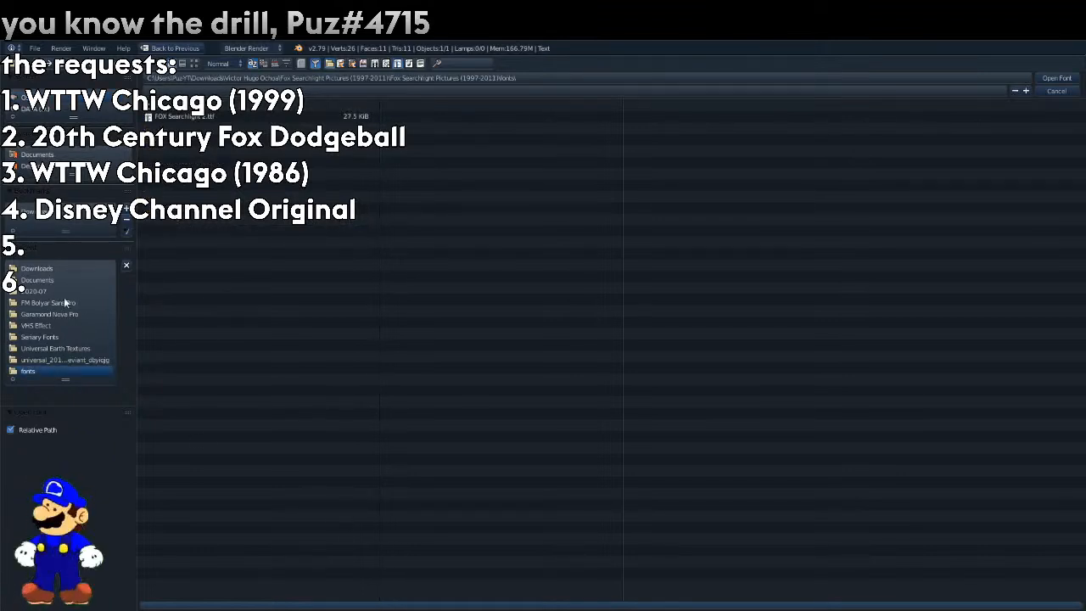
click(73, 156)
click(36, 268)
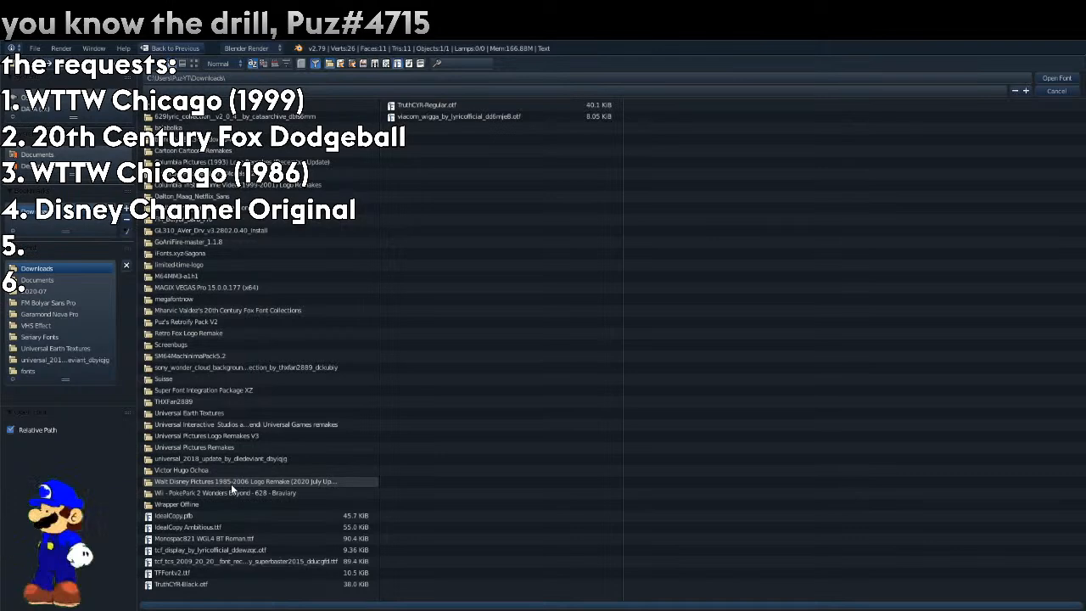
click(229, 298)
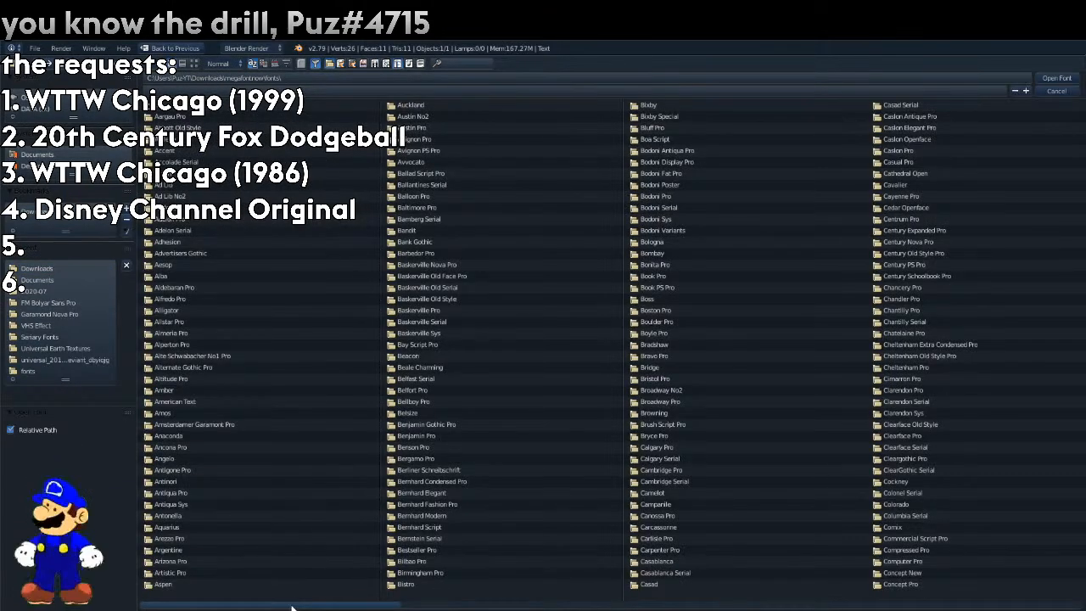
drag(291, 604, 899, 532)
scroll(901, 536, down, 5)
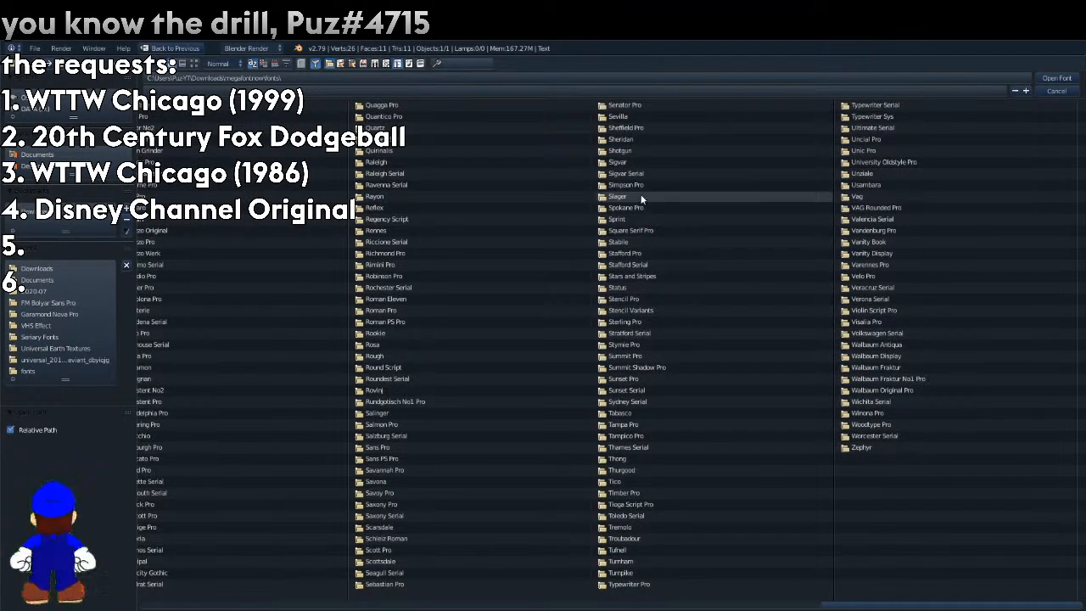
click(395, 447)
click(197, 64)
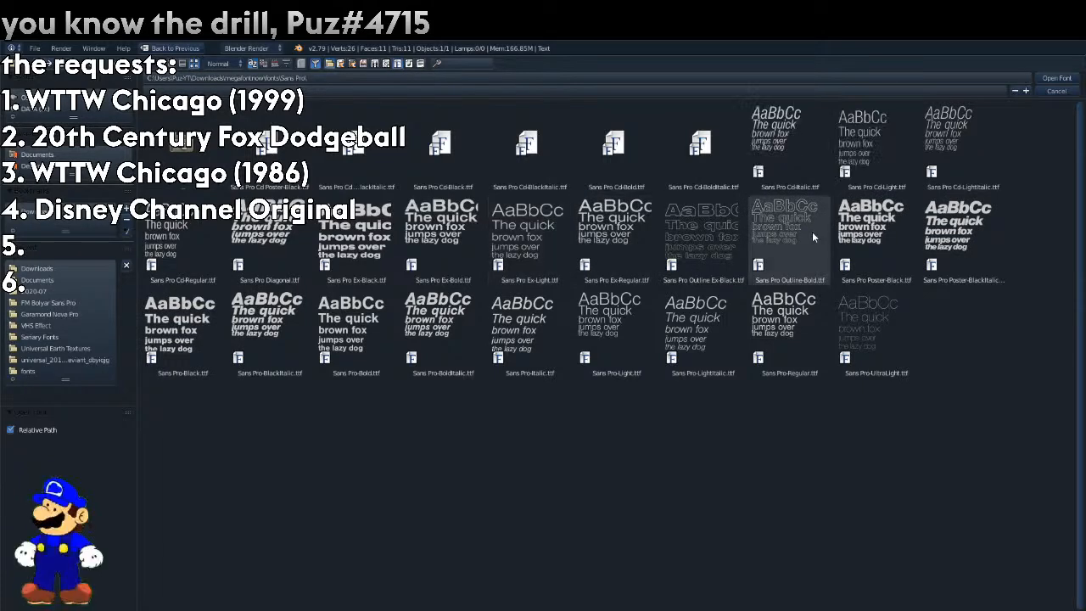
double_click(850, 230)
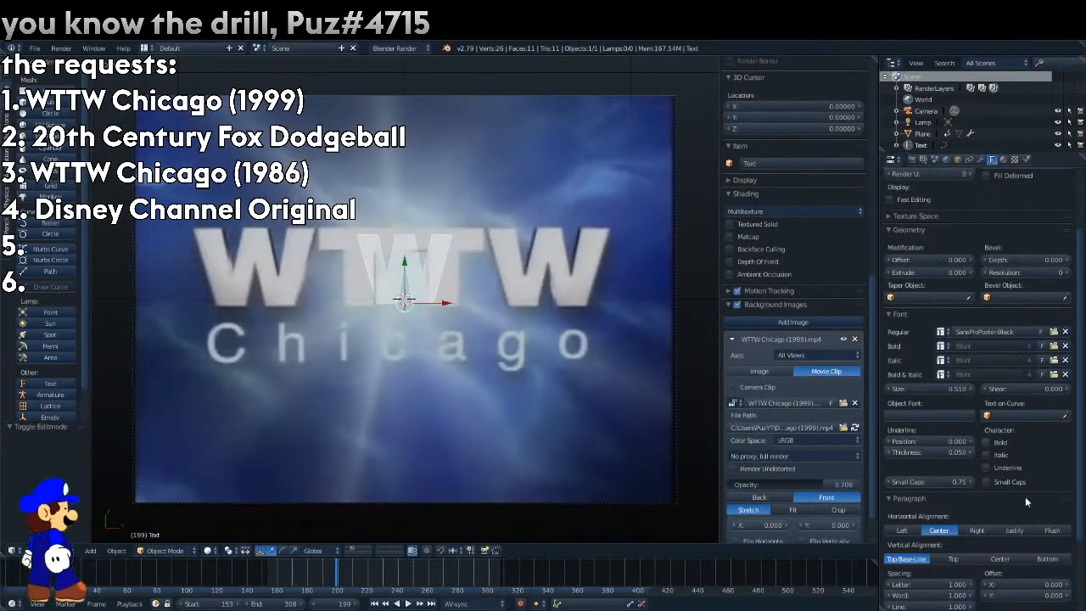
Set the W's font size to 0.570 and review the reference clip at opacity 1.000.
drag(938, 388, 936, 388)
drag(767, 485, 828, 484)
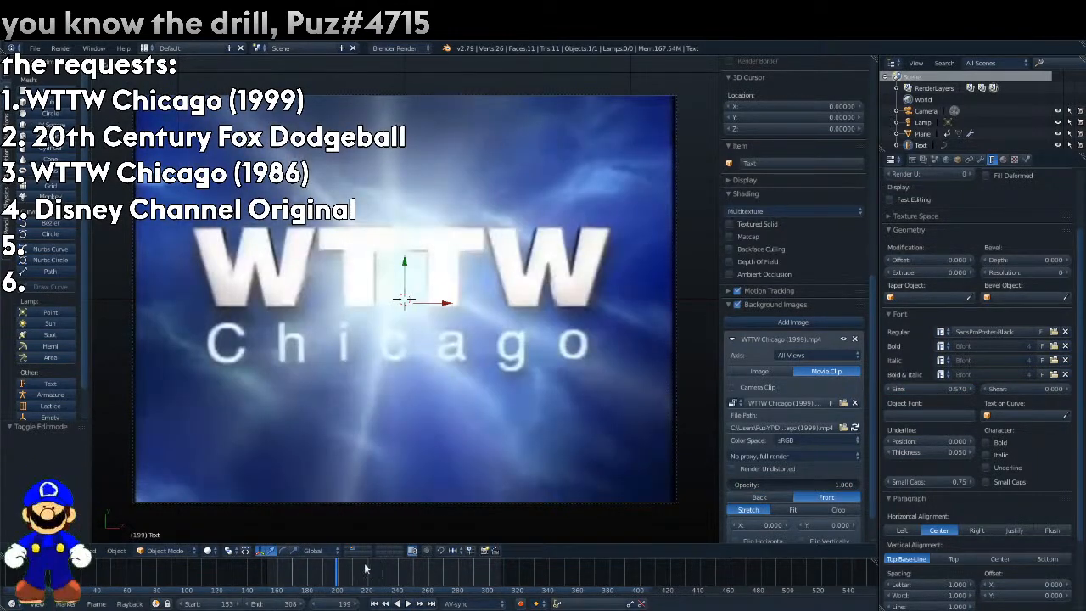
key(alt+a)
drag(413, 576, 341, 578)
Lower the reference clip's opacity to 0.476 and move the W over the logo's first W.
drag(748, 484, 257, 266)
click(294, 284)
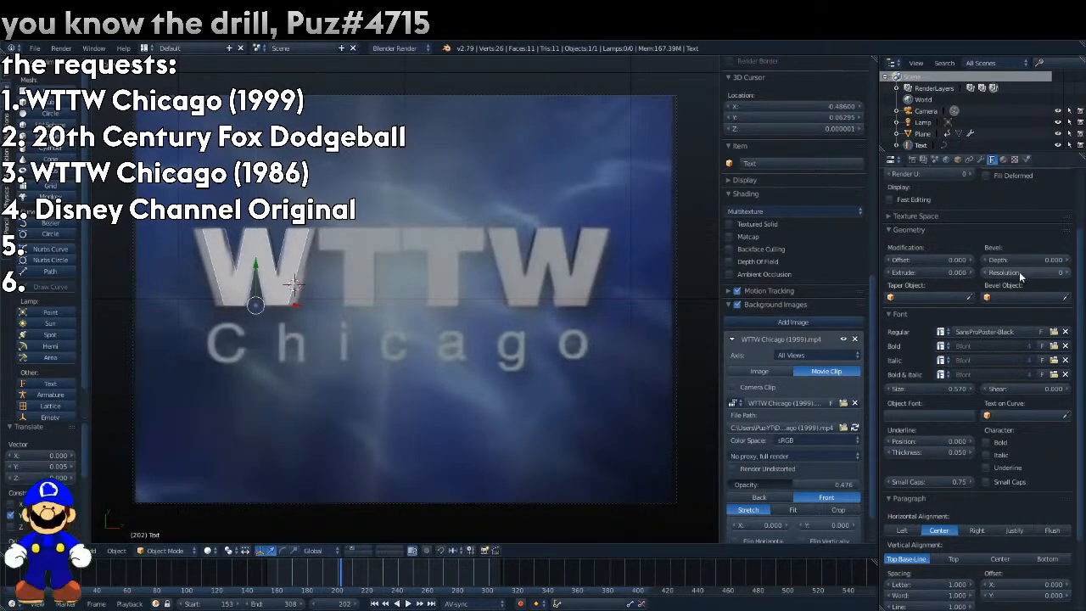
Set the W's extrude to 0.022 and its X scale to 1.130.
drag(953, 275, 961, 274)
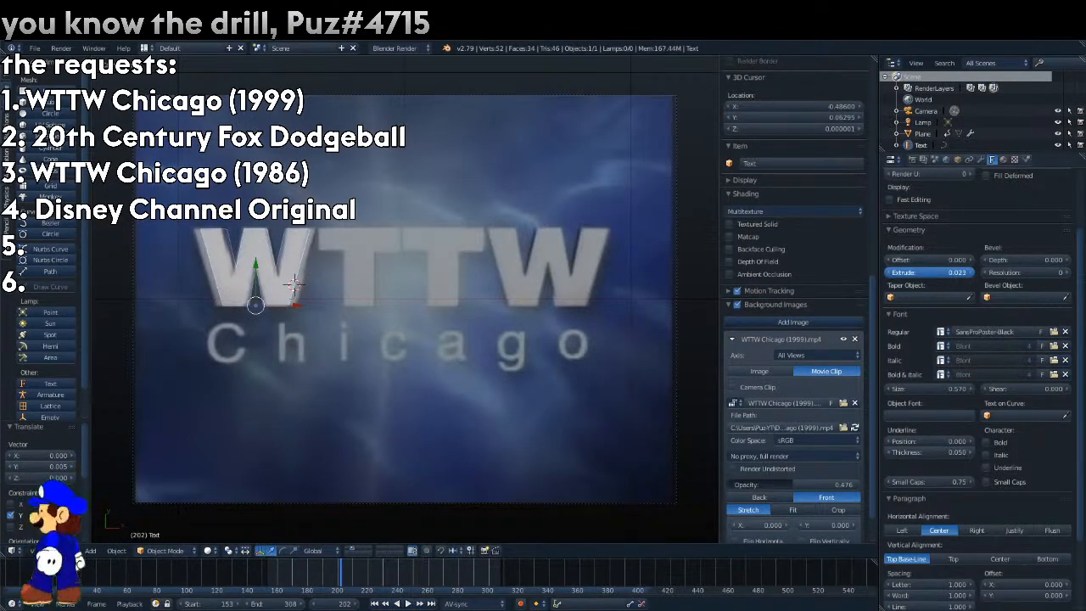
click(956, 158)
drag(1050, 243, 1056, 244)
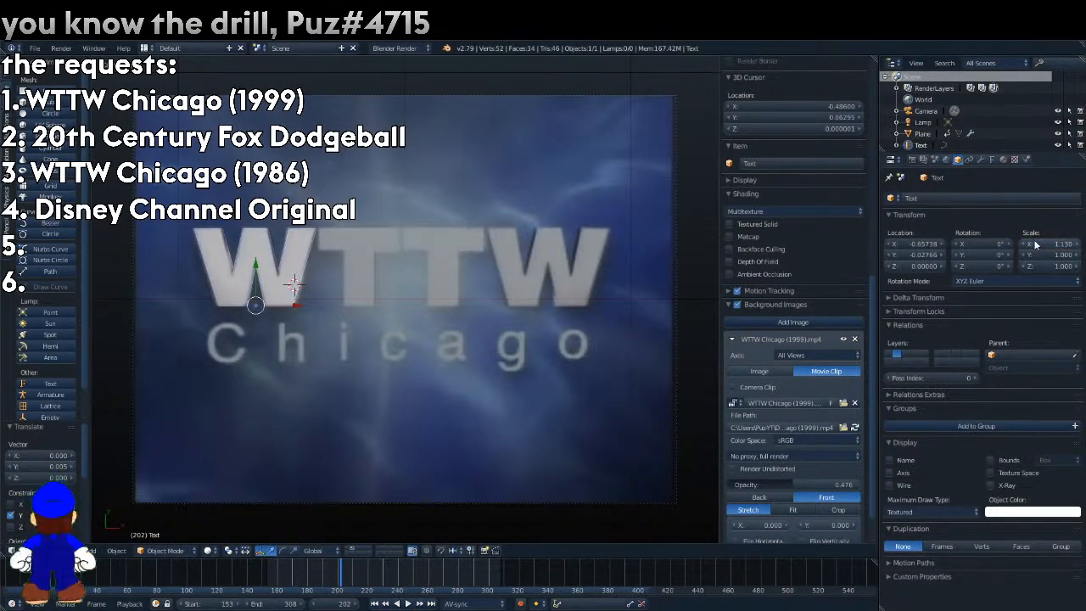
key(shift+d)
right_click(468, 135)
key(Tab)
key(Tab)
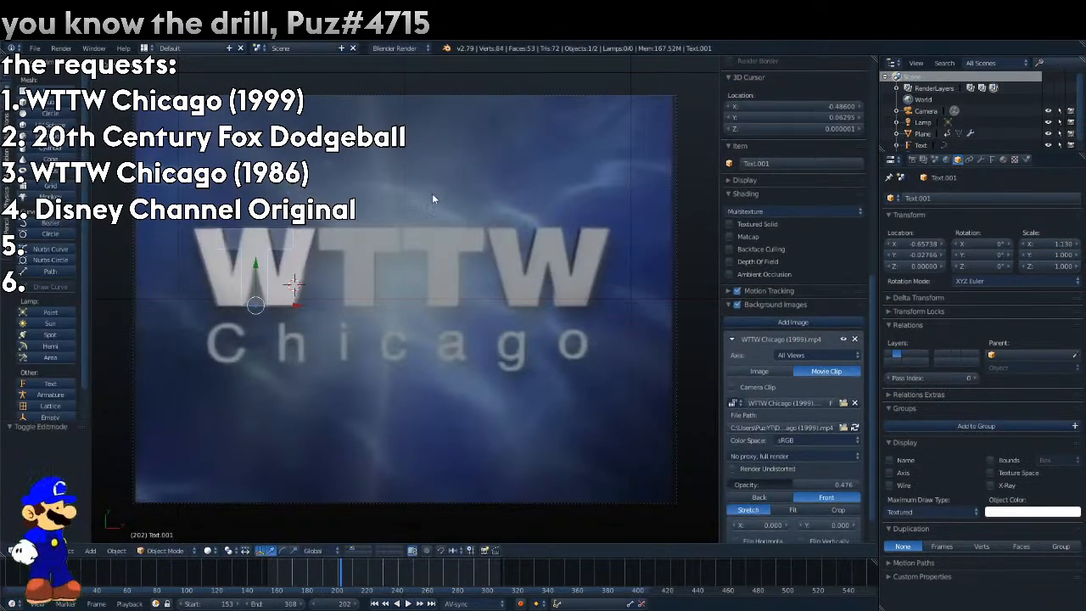
key(g)
key(x)
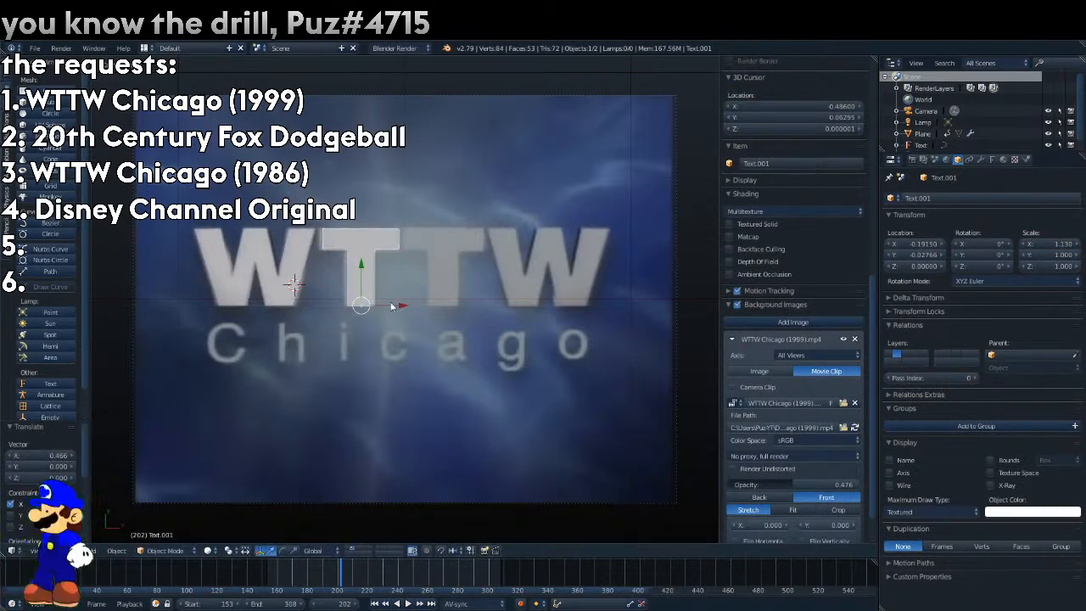
key(Escape)
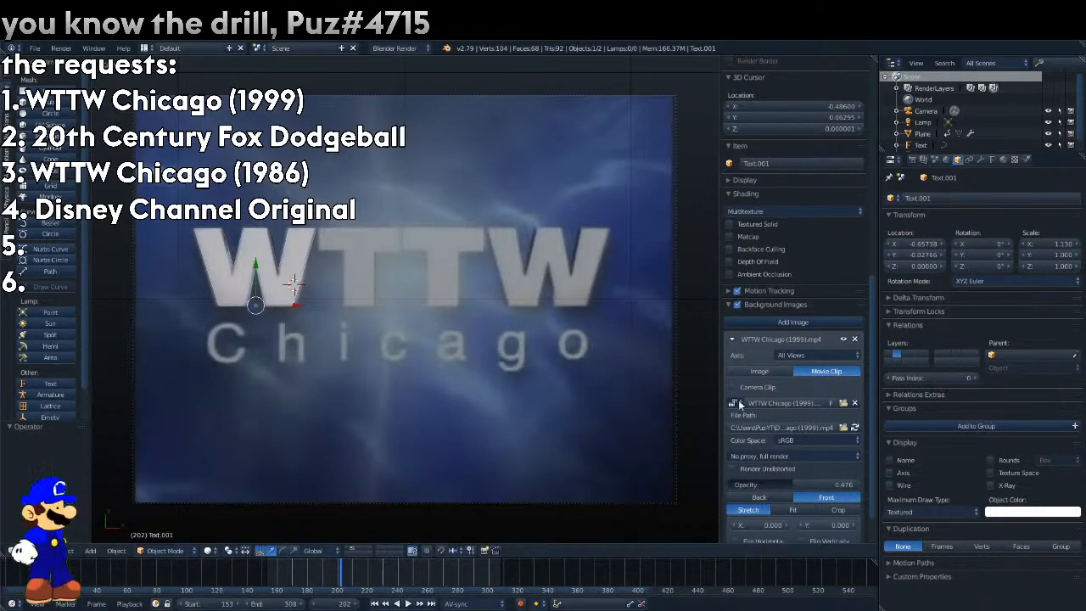
mouse_move(328, 573)
mouse_down()
mouse_move(288, 568)
mouse_move(310, 570)
mouse_up()
right_click(983, 266)
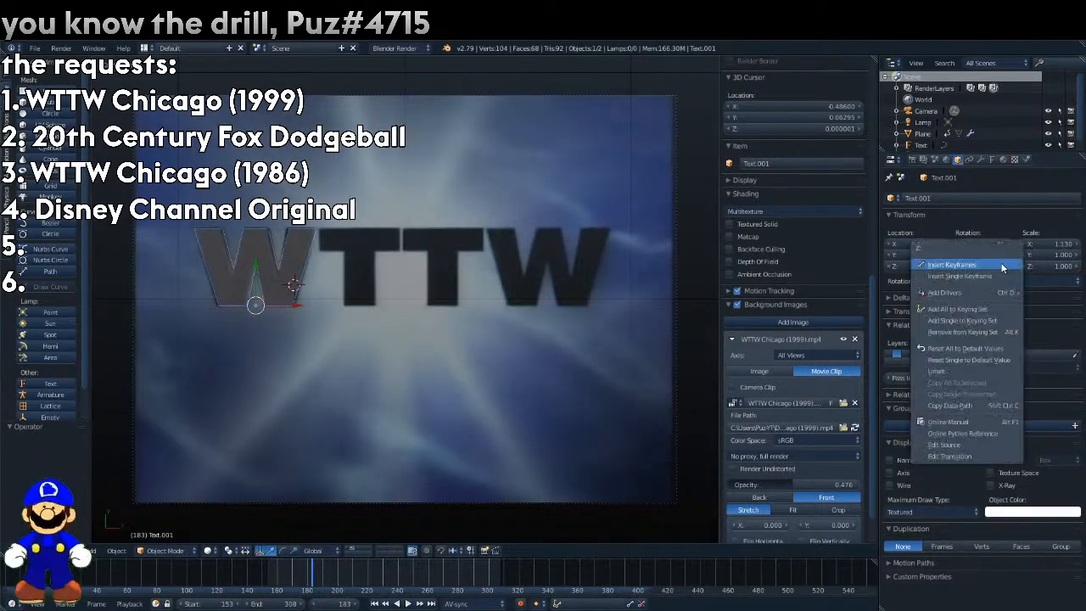
click(1002, 279)
key(Left)
key(Left)
key(Left)
key(Left)
key(Left)
key(Left)
key(Left)
key(Left)
key(Left)
key(Left)
key(Left)
key(Left)
key(Left)
key(Left)
key(Left)
key(Left)
key(Left)
key(Left)
key(Left)
key(Left)
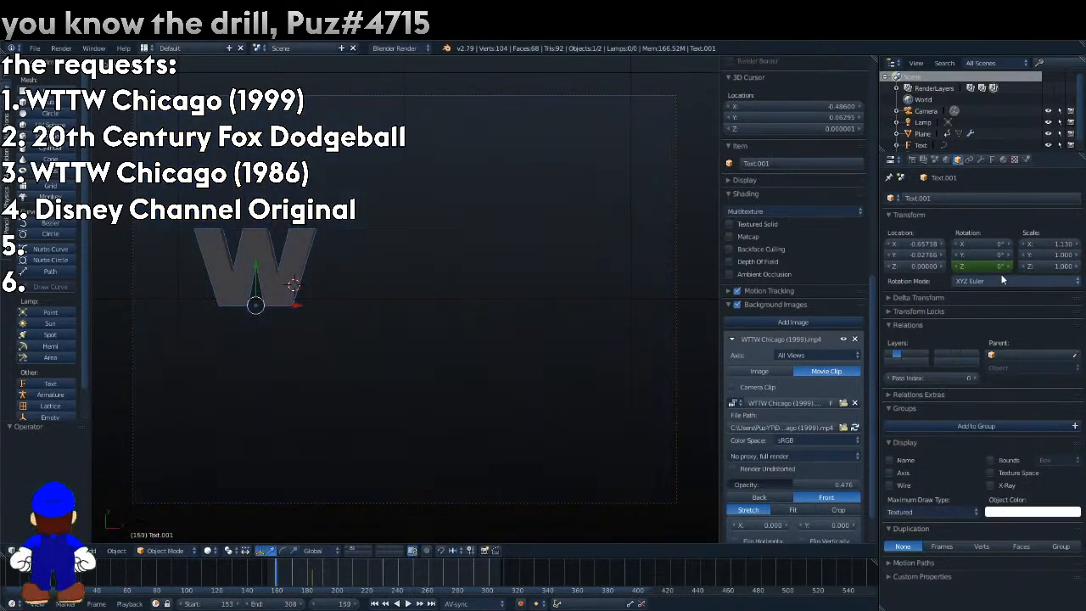
drag(995, 266, 967, 267)
key(x)
click(560, 482)
Keyframe only the original W's Y rotation at 0° on frame 189, where the reference letters face forward.
right_click(273, 297)
key(alt+a)
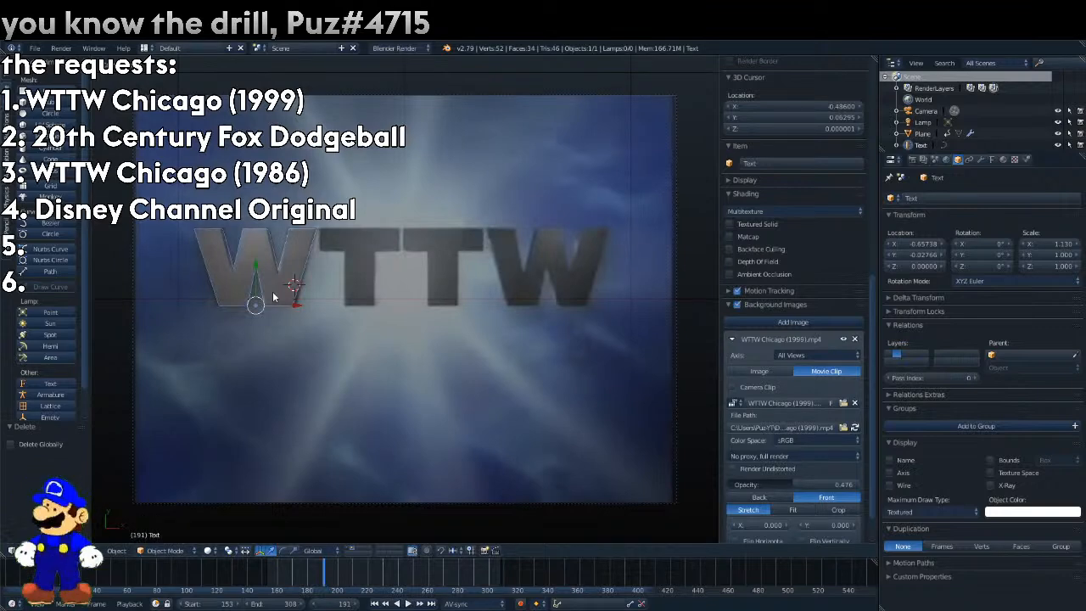
key(Left)
key(Left)
key(Left)
key(Left)
key(Left)
key(Right)
key(Right)
click(997, 255)
key(Return)
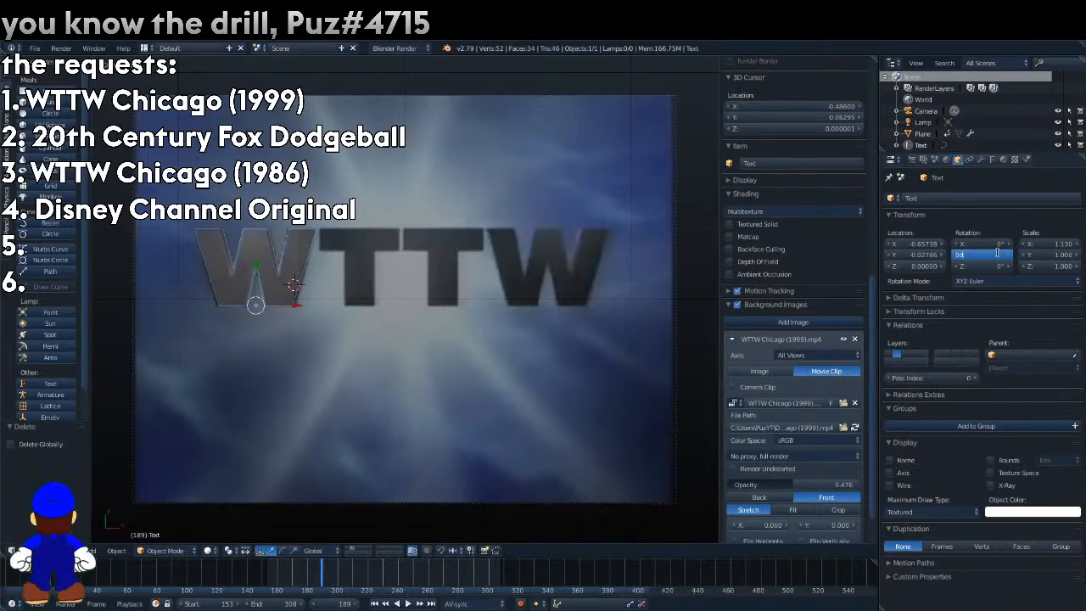
right_click(997, 252)
click(999, 267)
On frame 154, set the W's Y rotation to -90° and keyframe it.
key(Left)
key(Left)
key(Left)
key(Left)
key(Left)
key(Left)
key(Left)
key(Left)
key(Left)
key(Left)
key(Left)
key(Left)
key(Left)
key(Left)
key(Left)
key(Left)
key(Left)
key(Left)
key(Left)
key(Left)
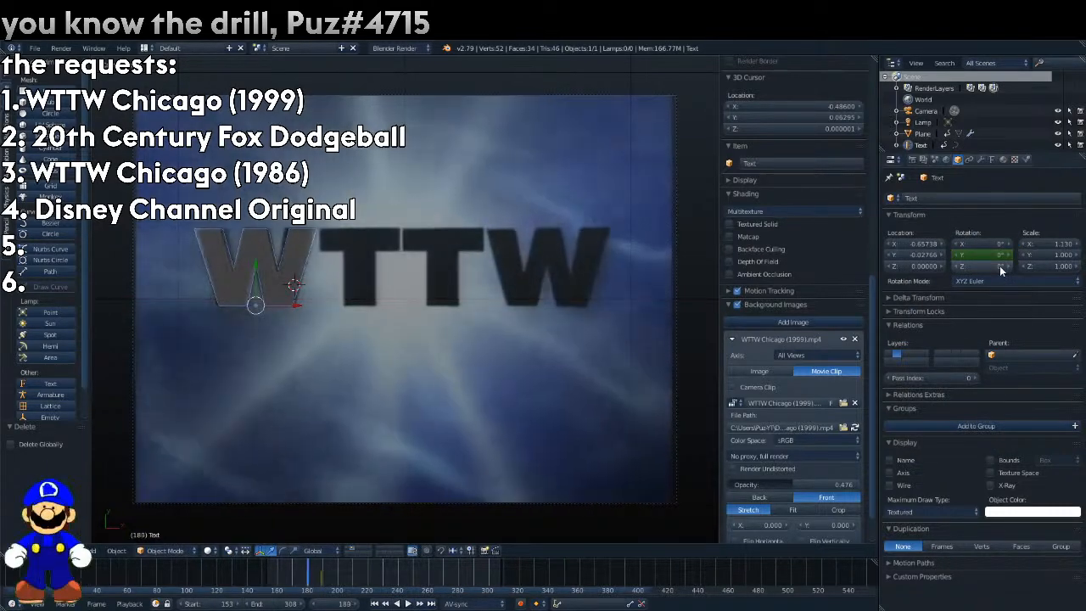
drag(997, 255, 921, 255)
right_click(1003, 253)
click(1004, 254)
click(986, 254)
text(-90)
key(Return)
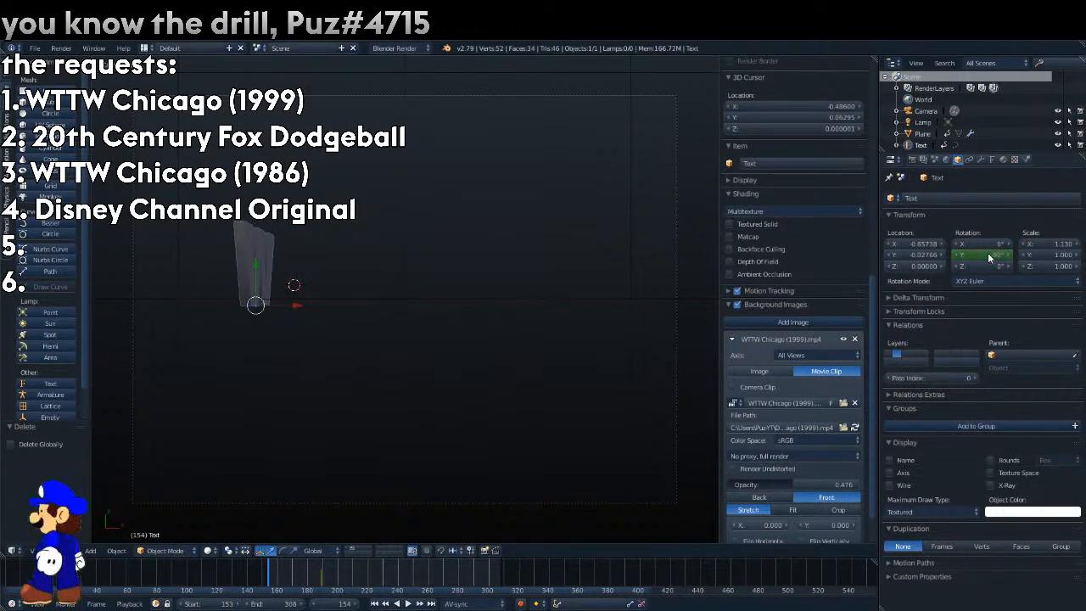
right_click(989, 253)
click(994, 255)
Match the W to the reference on frame 169 by keyframing its Y rotation at -44.7°.
key(Right)
key(Right)
key(Right)
key(Right)
key(Right)
key(Right)
key(Right)
key(Right)
key(Right)
key(Right)
key(Right)
key(Right)
key(Right)
key(Right)
key(Right)
key(Right)
key(Right)
key(Right)
key(Right)
key(Right)
key(Right)
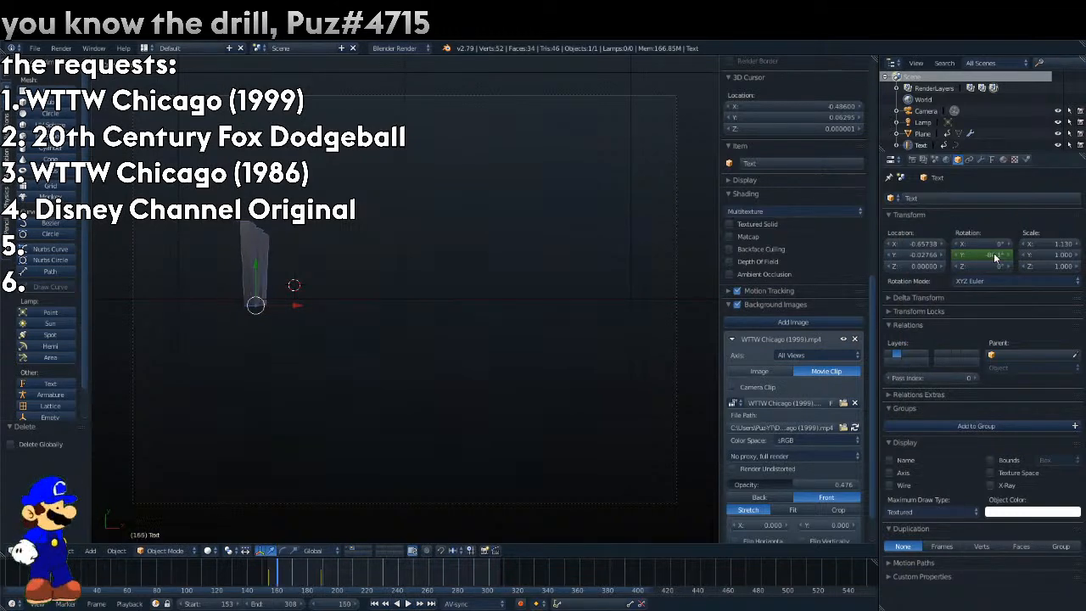
key(Left)
key(Left)
key(Left)
key(Left)
key(Left)
key(Left)
key(Left)
key(Left)
key(Left)
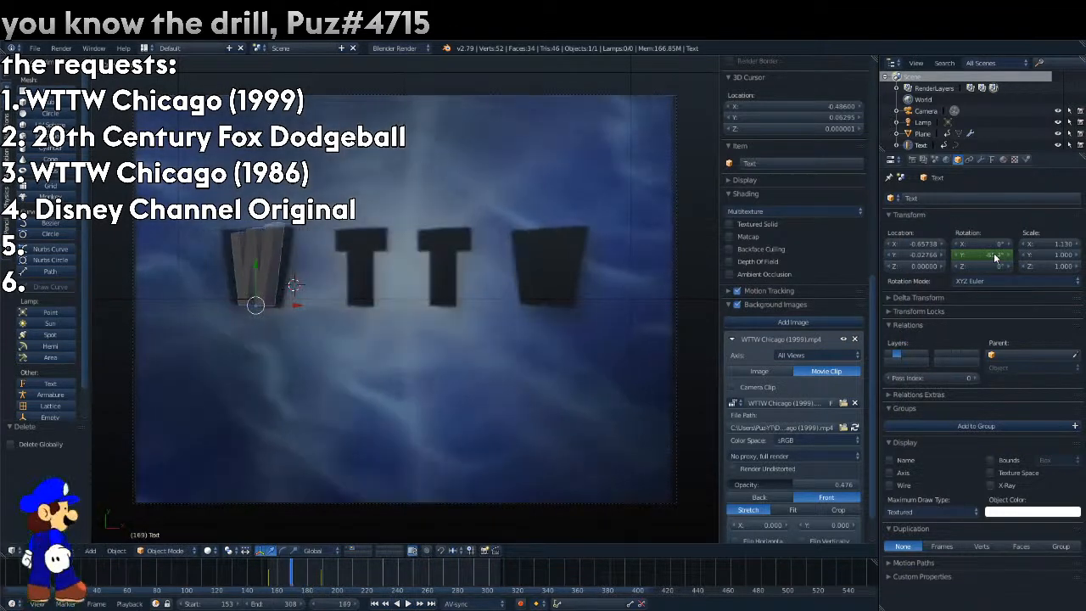
right_click(996, 259)
click(997, 259)
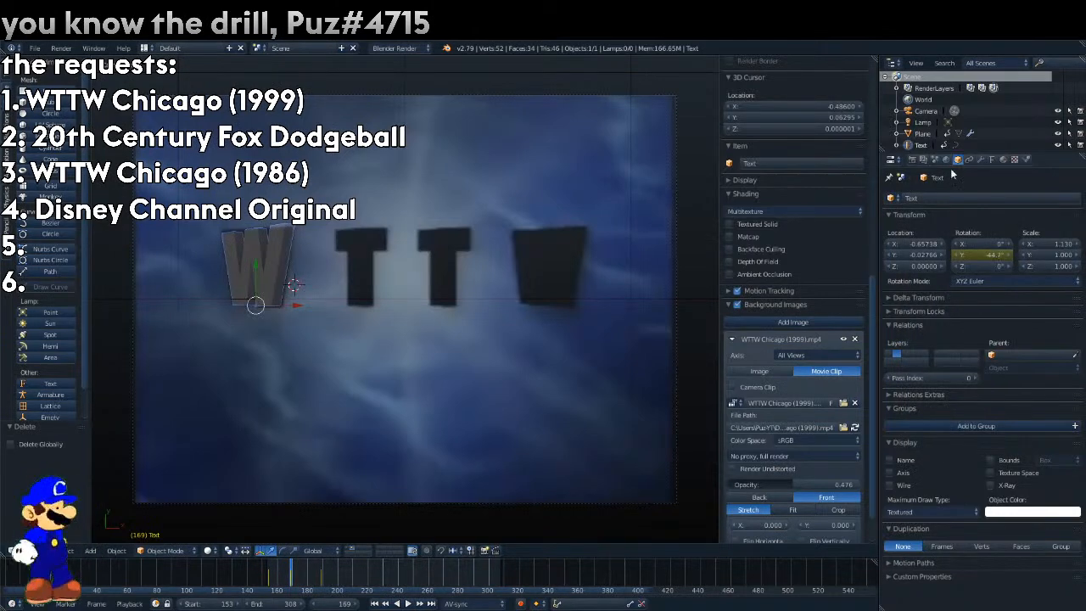
Adjust the camera's vertical lens shift to about -0.070 and play the animation against the reference clip.
click(919, 111)
mouse_move(912, 256)
mouse_down()
mouse_move(937, 256)
mouse_move(925, 256)
mouse_up()
click(981, 161)
drag(891, 201, 890, 202)
click(974, 202)
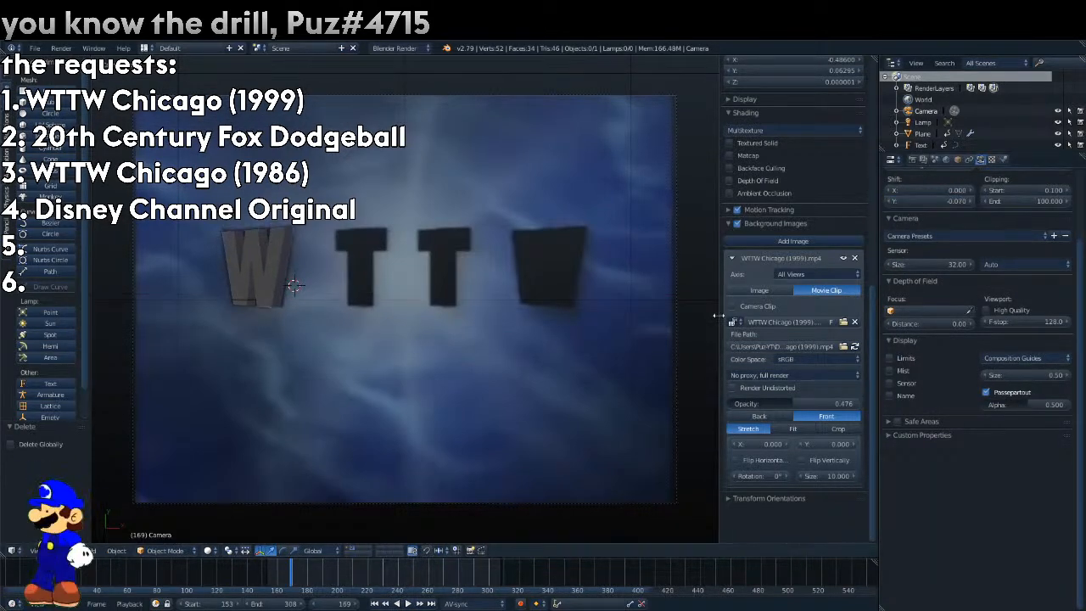
key(alt+a)
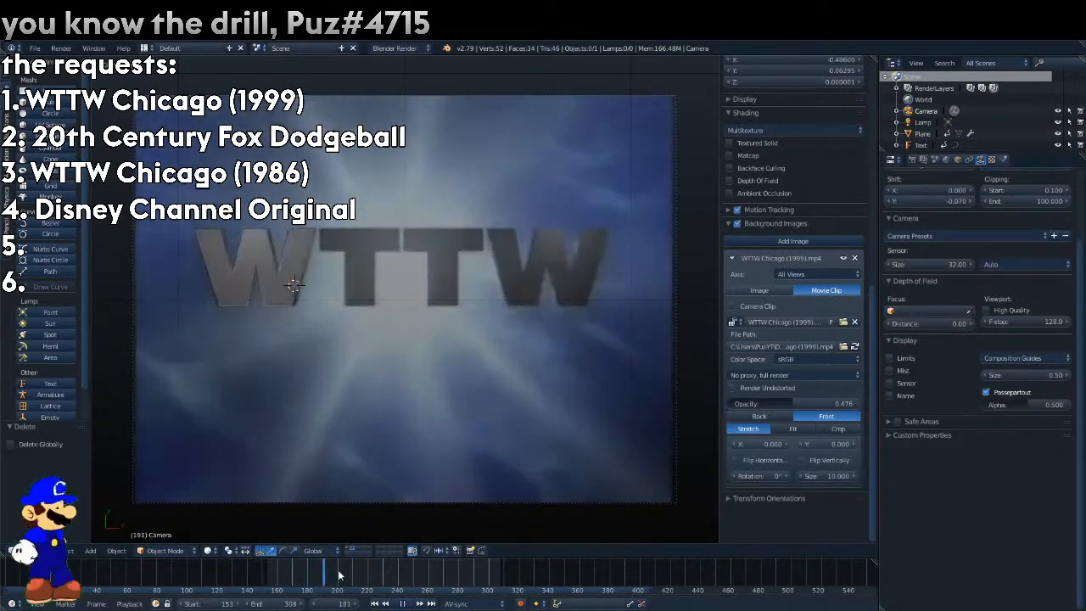
key(Escape)
Duplicate the animated W along X and align the copy with the logo's last W.
right_click(235, 270)
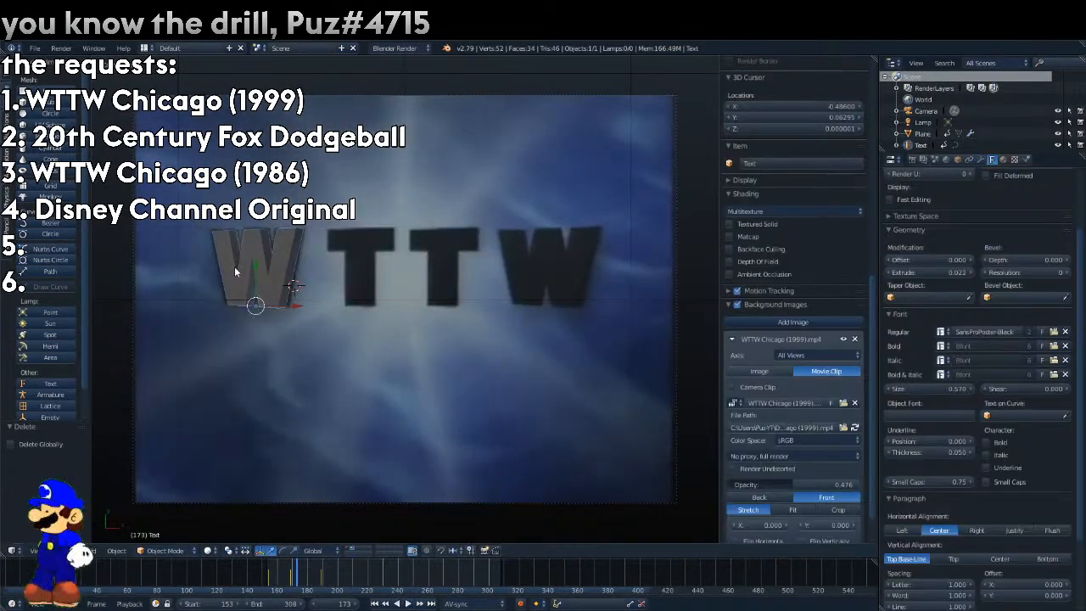
key(shift+d)
key(x)
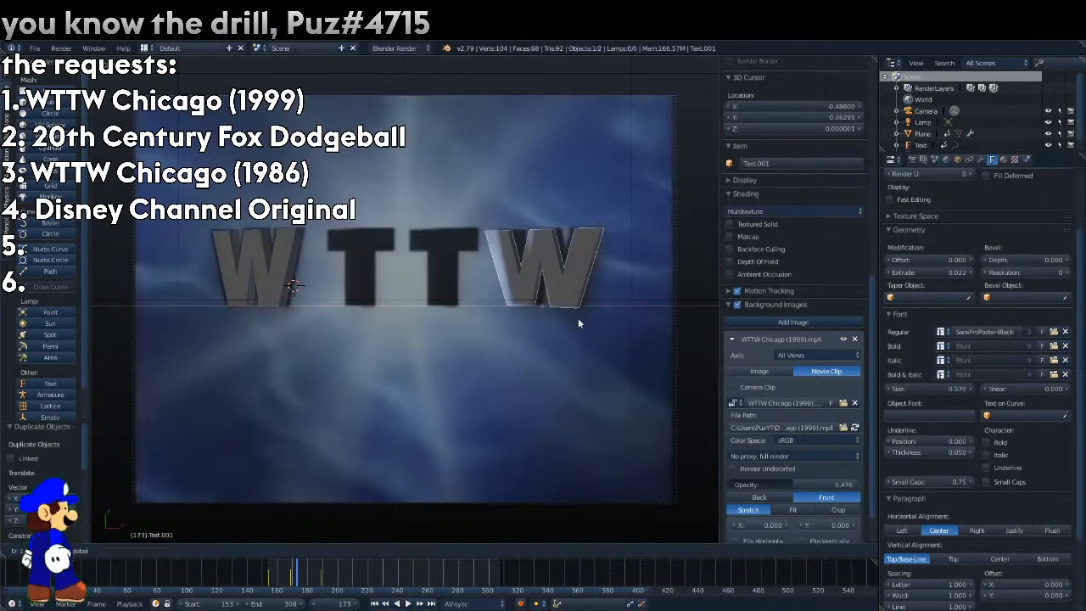
click(578, 321)
key(alt+a)
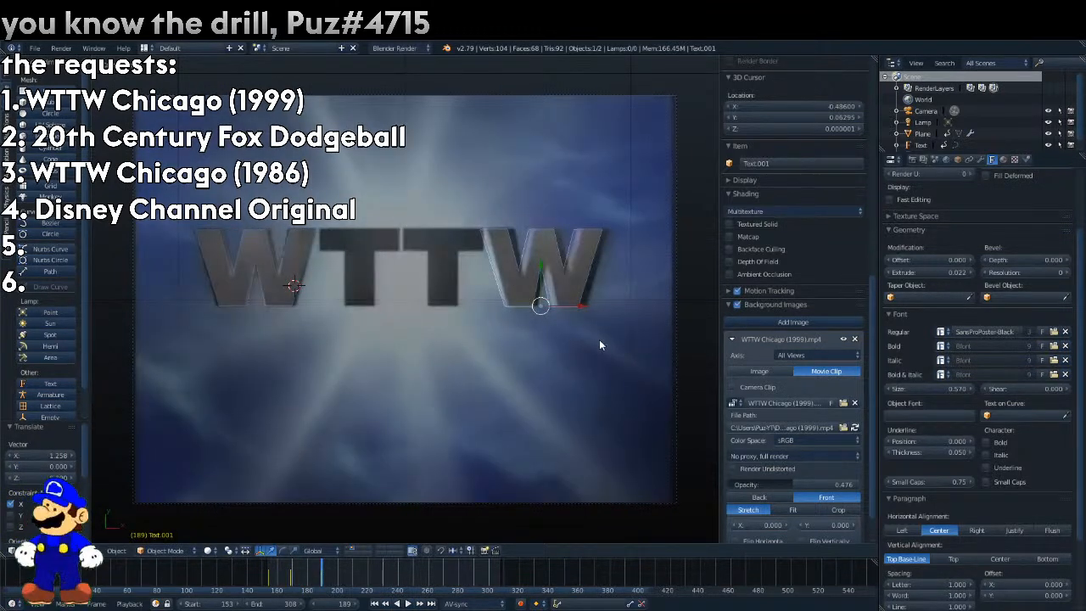
key(g)
key(x)
click(593, 315)
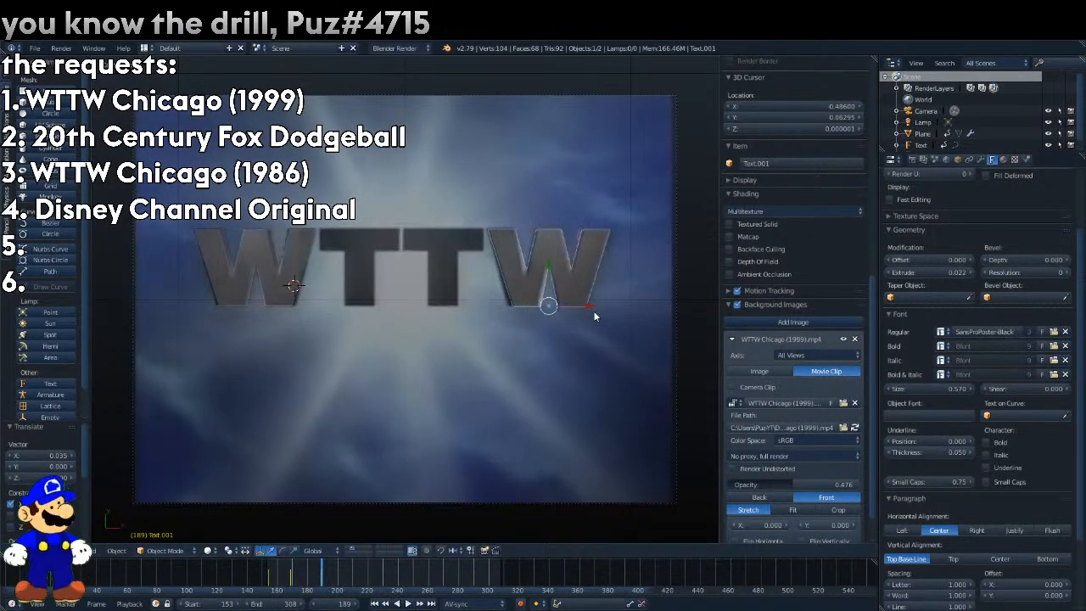
key(Escape)
On frame 169, keyframe the last W's Y rotation at about -72° and check the turn against the reference.
click(957, 161)
drag(987, 255, 927, 254)
right_click(985, 256)
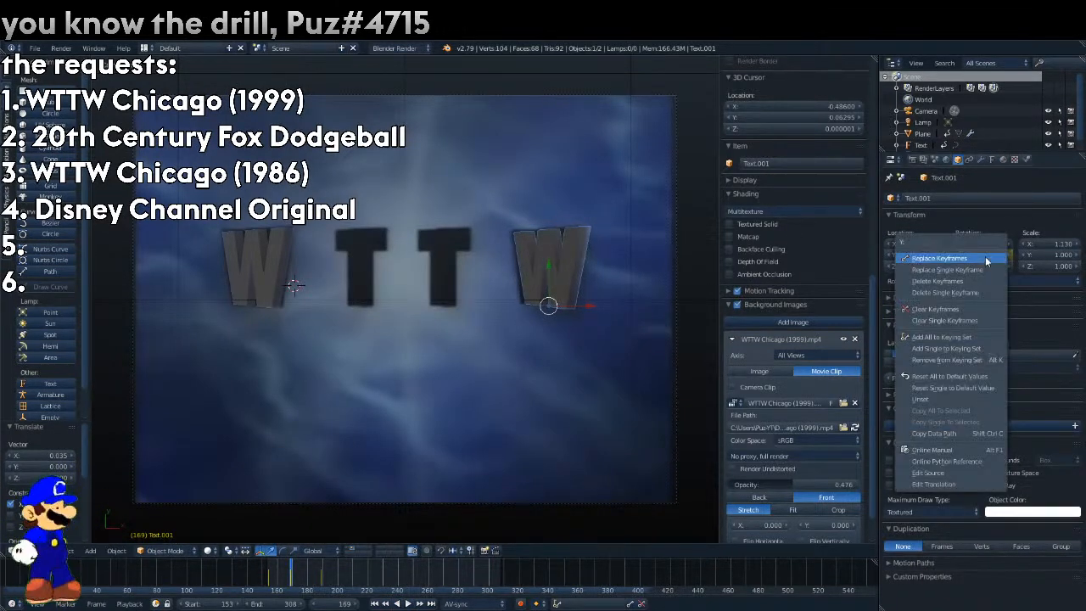
click(983, 269)
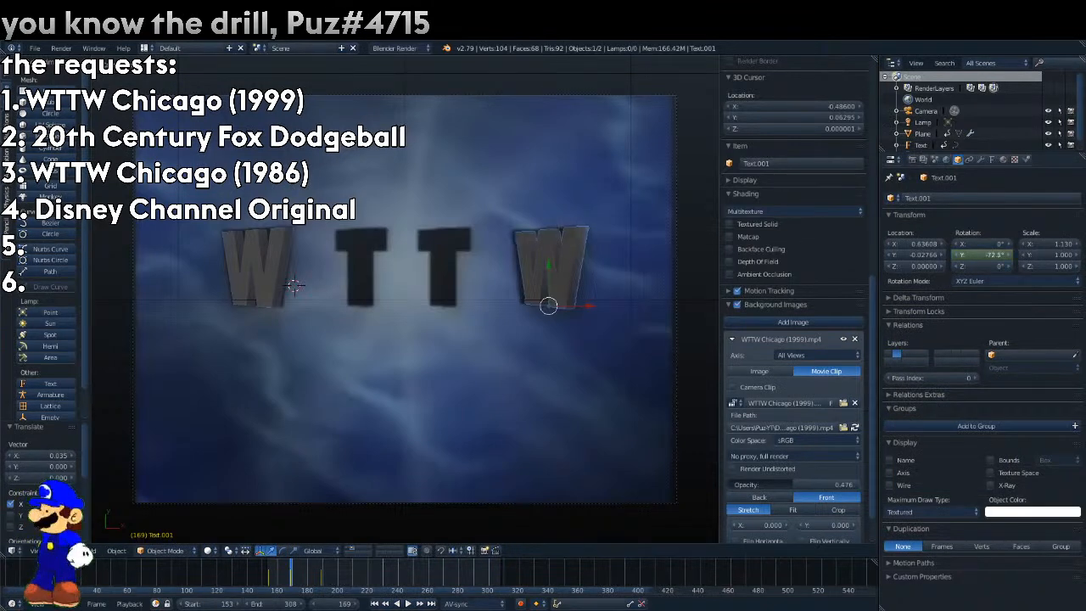
drag(969, 256, 971, 256)
right_click(971, 257)
click(974, 267)
key(Right)
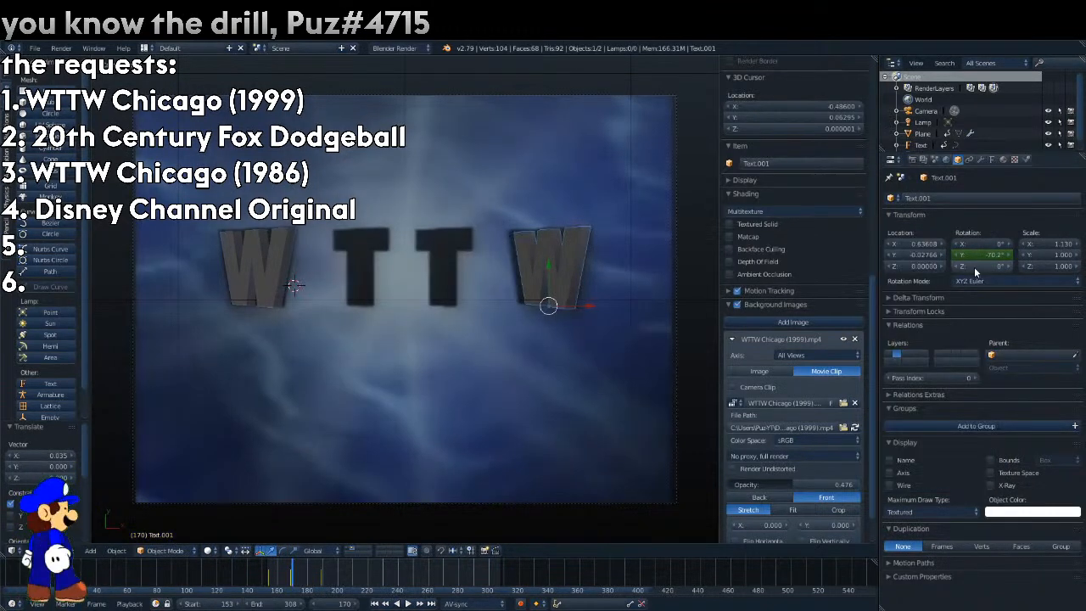
key(Right)
key(Right)
key(Right)
key(Right)
key(Right)
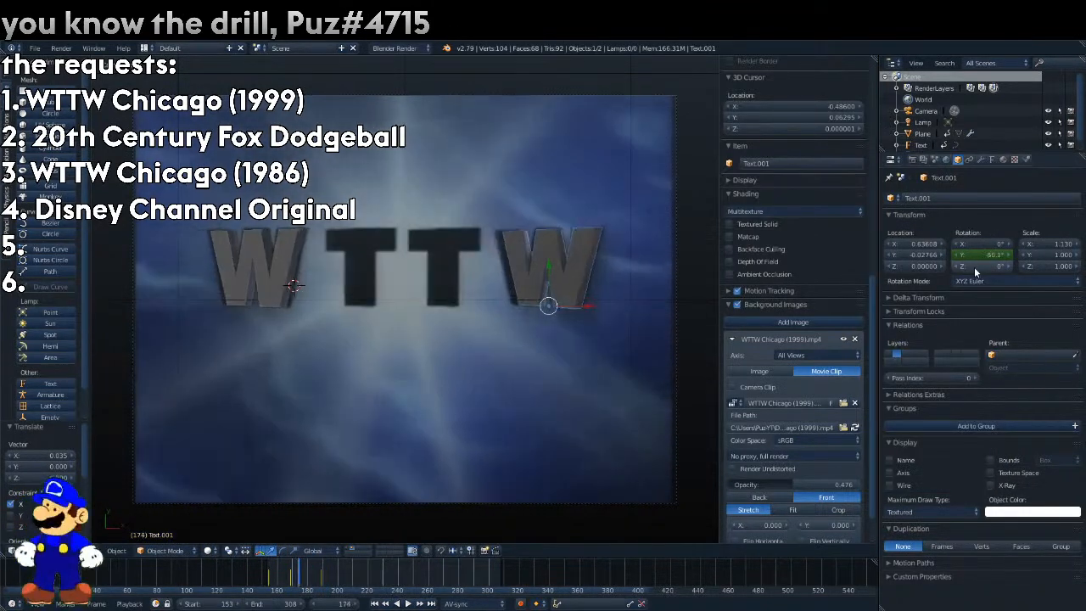
key(shift+Left)
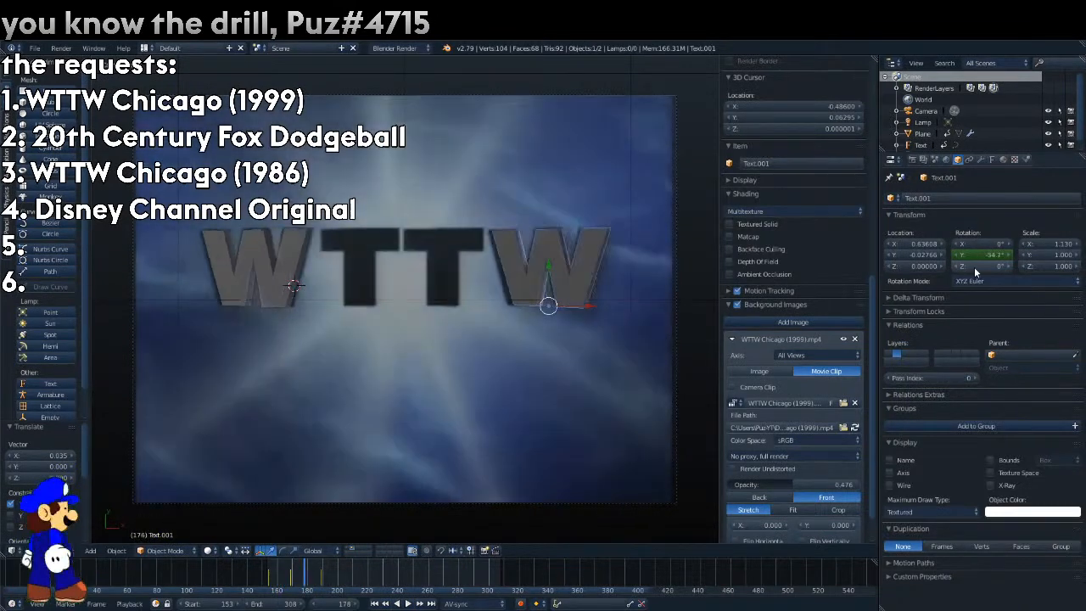
Duplicate the first W, change the copy's text to T and move it along X over the logo's first T.
right_click(237, 265)
key(g)
key(x)
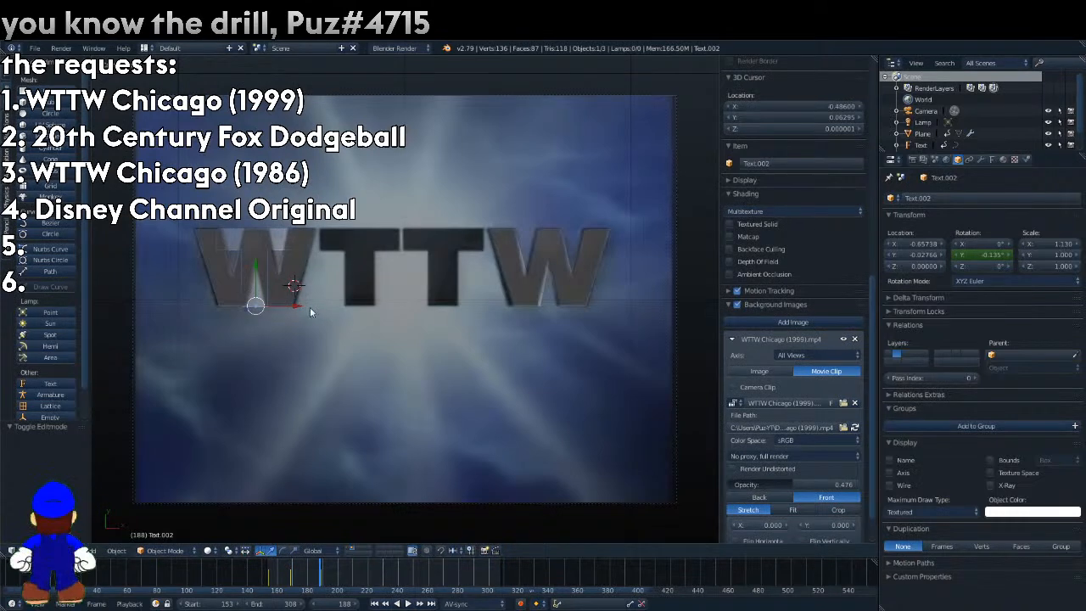
click(404, 308)
On frame 169, keyframe the first T's Y rotation at -52.4°.
click(307, 572)
key(alt+a)
mouse_move(307, 573)
mouse_down()
mouse_move(279, 567)
mouse_move(294, 565)
mouse_up()
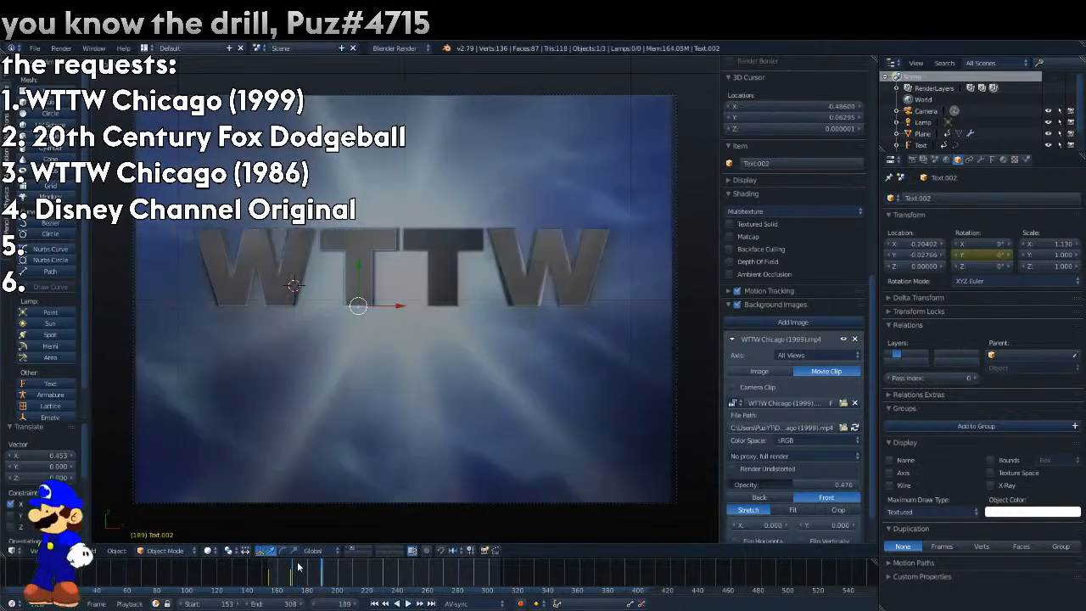
click(296, 566)
key(alt+a)
key(Down)
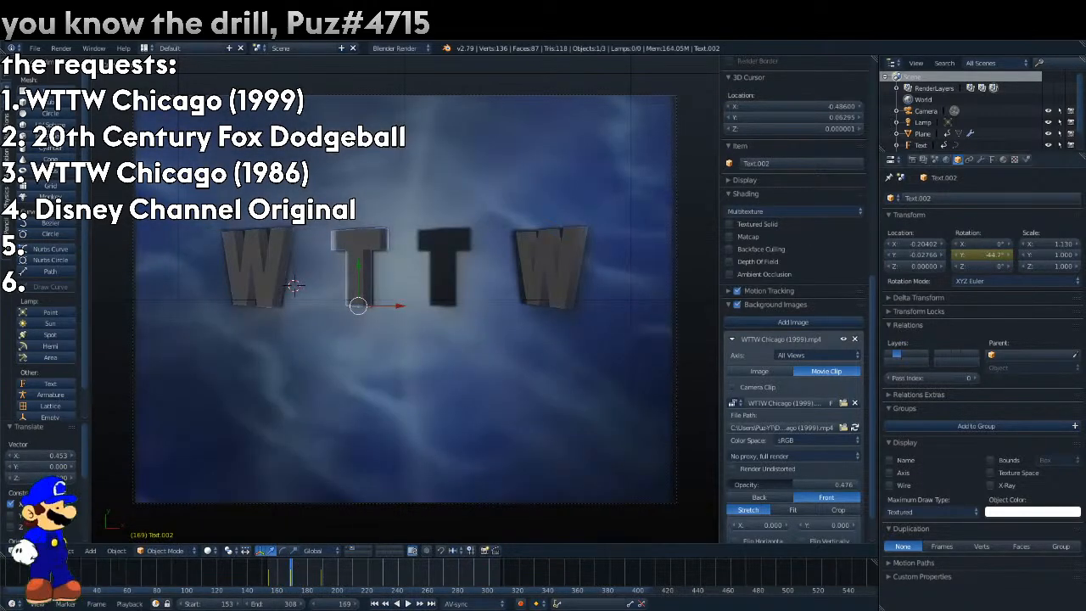
right_click(983, 255)
click(983, 254)
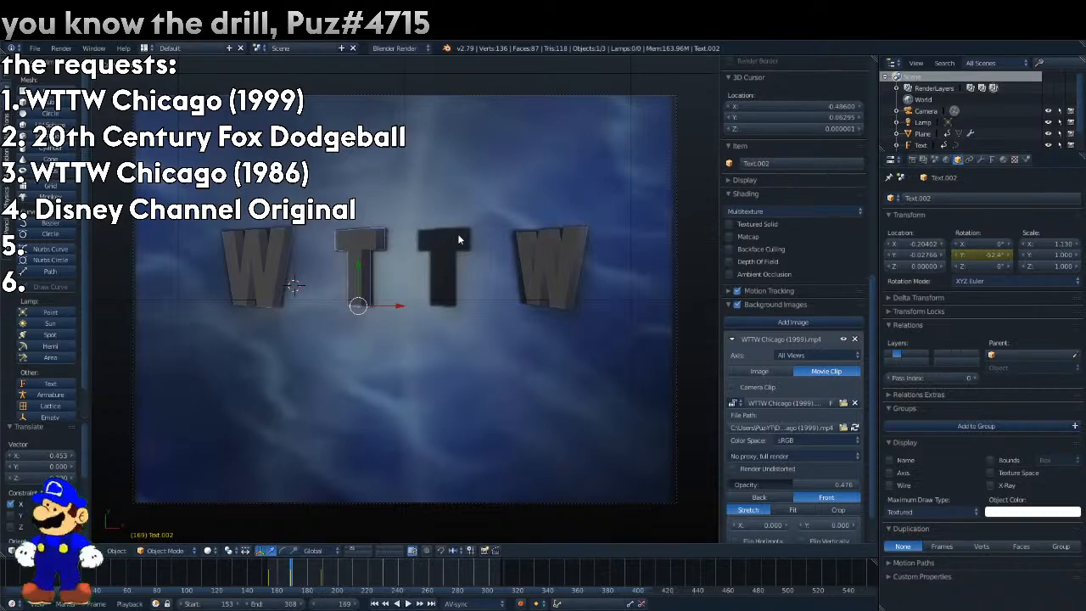
Duplicate the first T along X and align the copy with the logo's second T.
key(shift+d)
key(x)
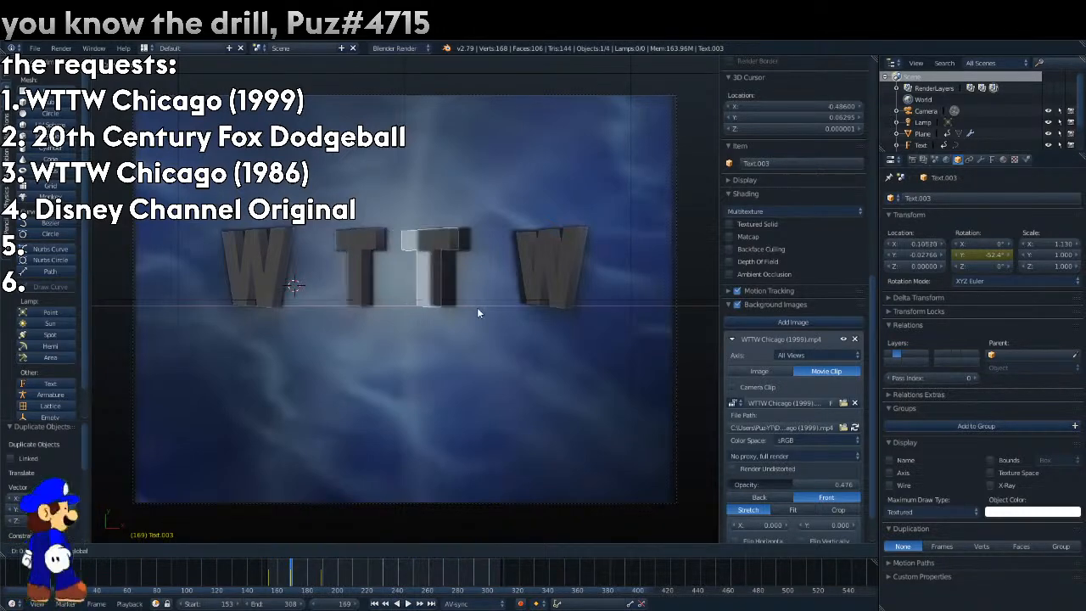
click(485, 313)
key(g)
key(x)
click(485, 309)
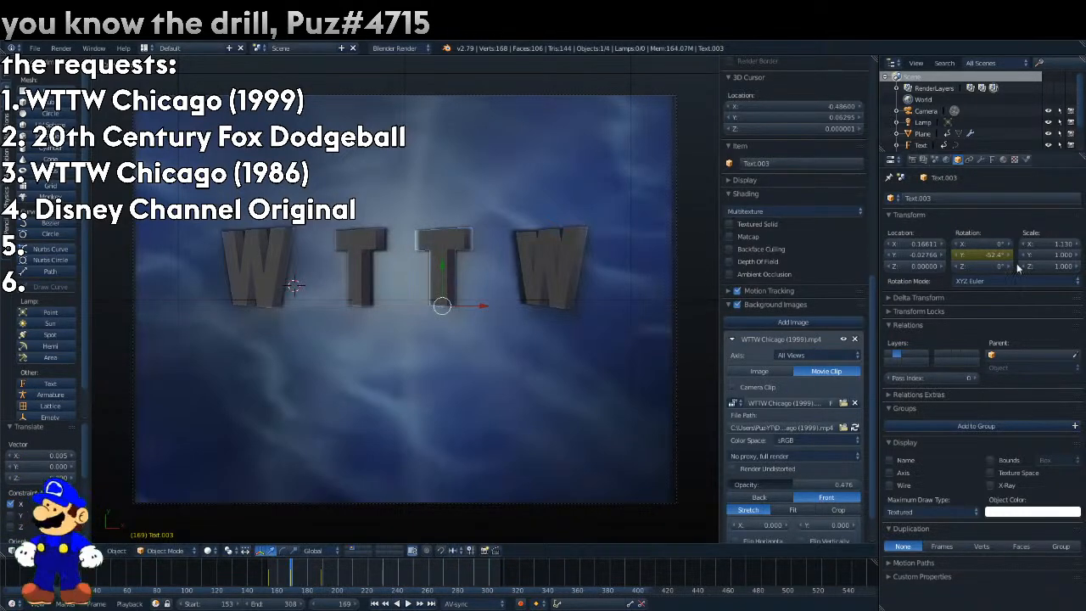
Keyframe the second T's Y rotation on frame 169 to match the reference and play the animation from the start.
right_click(991, 255)
click(991, 254)
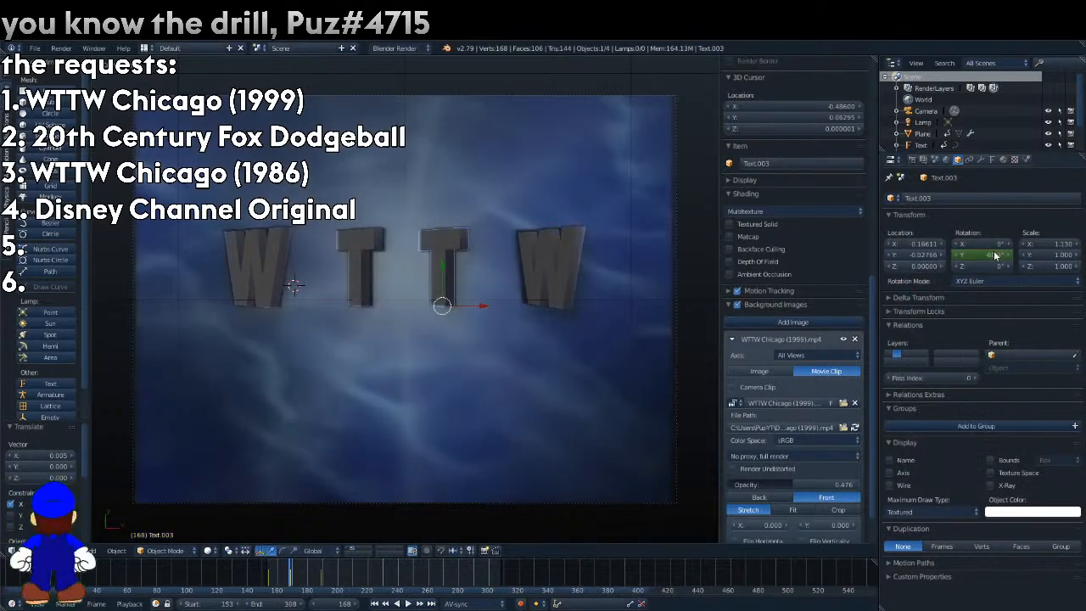
key(shift+Left)
key(alt+a)
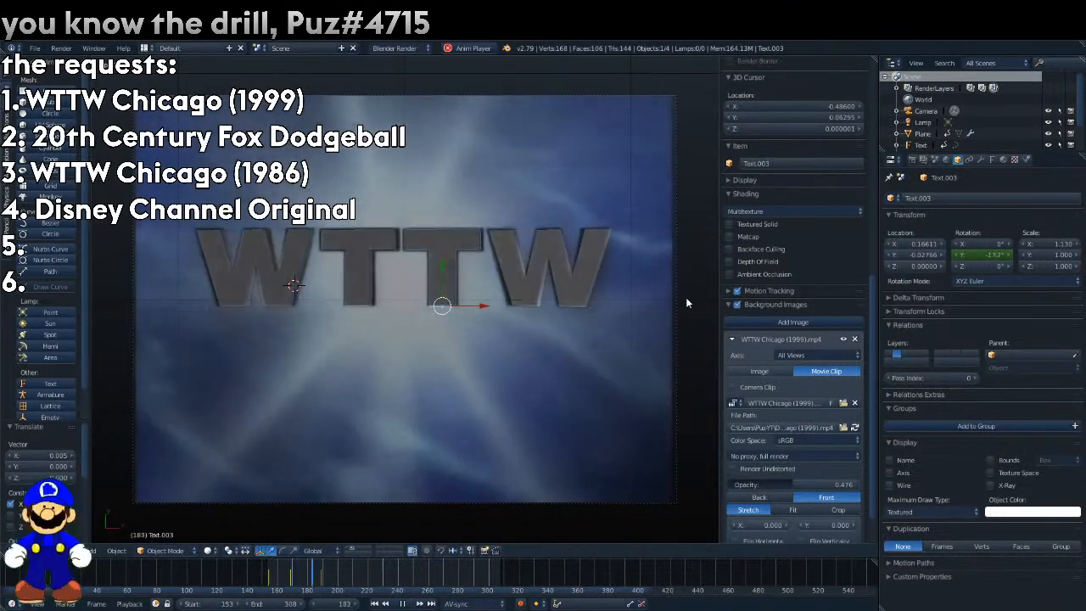
Play the letters' turn through to frame 210 and render that frame.
key(alt+a)
key(alt+a)
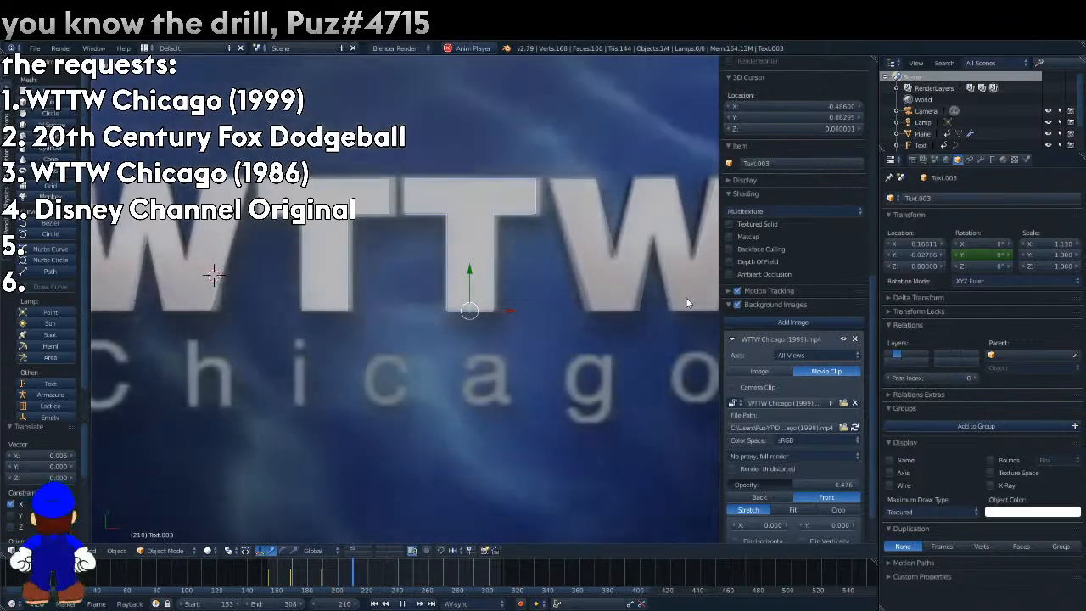
key(F12)
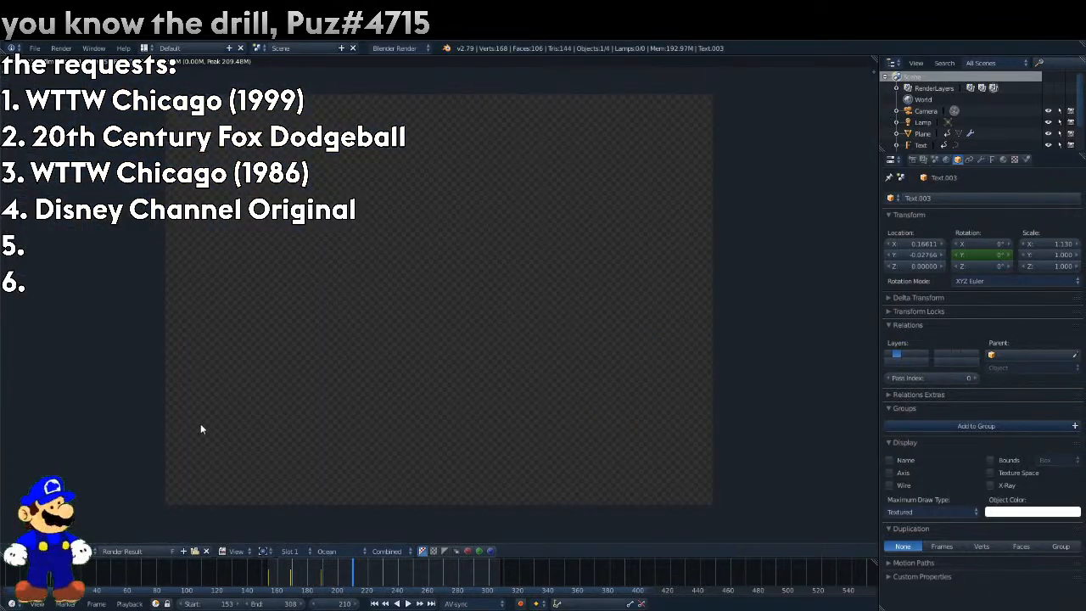
Display the WTTW Chicago text layer in the render result and return to the 3D view.
click(333, 551)
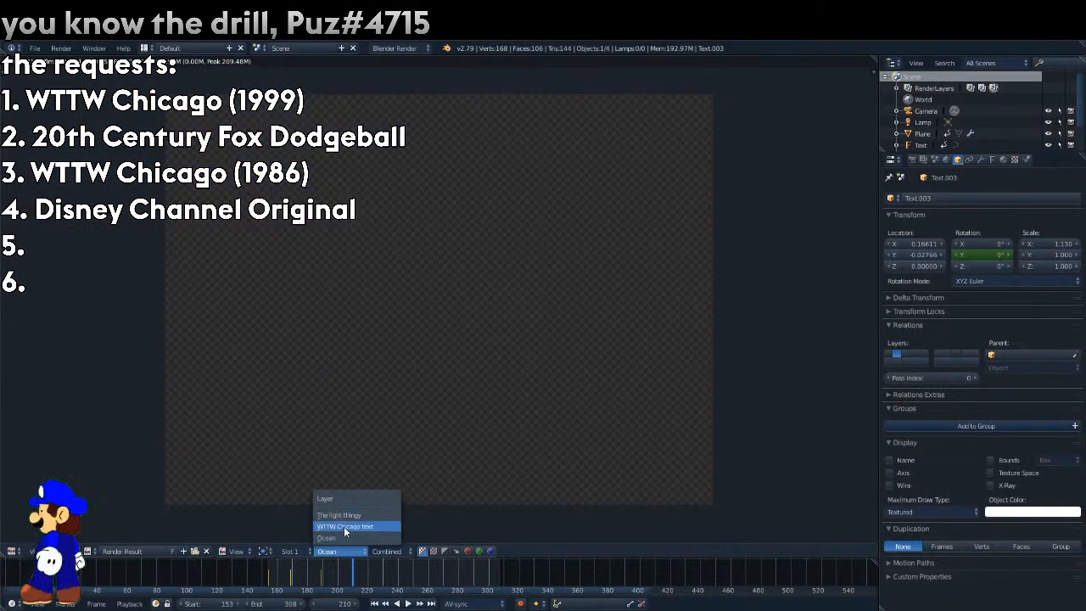
click(344, 526)
key(Escape)
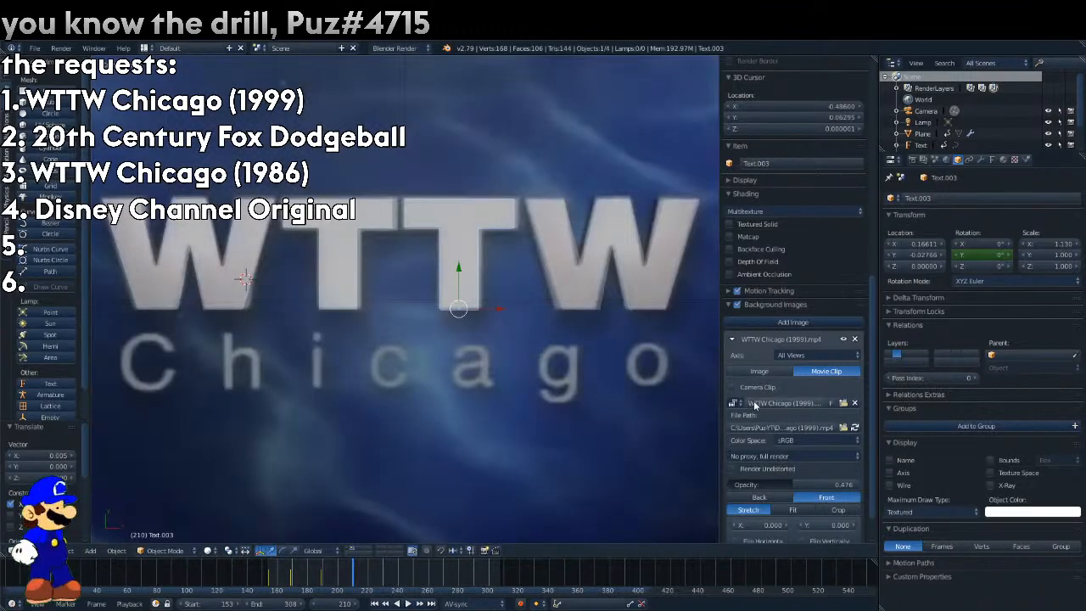
Lower the reference clip's opacity to about 0.25 and set the second T's text geometry offset to 0.007.
drag(805, 485, 760, 484)
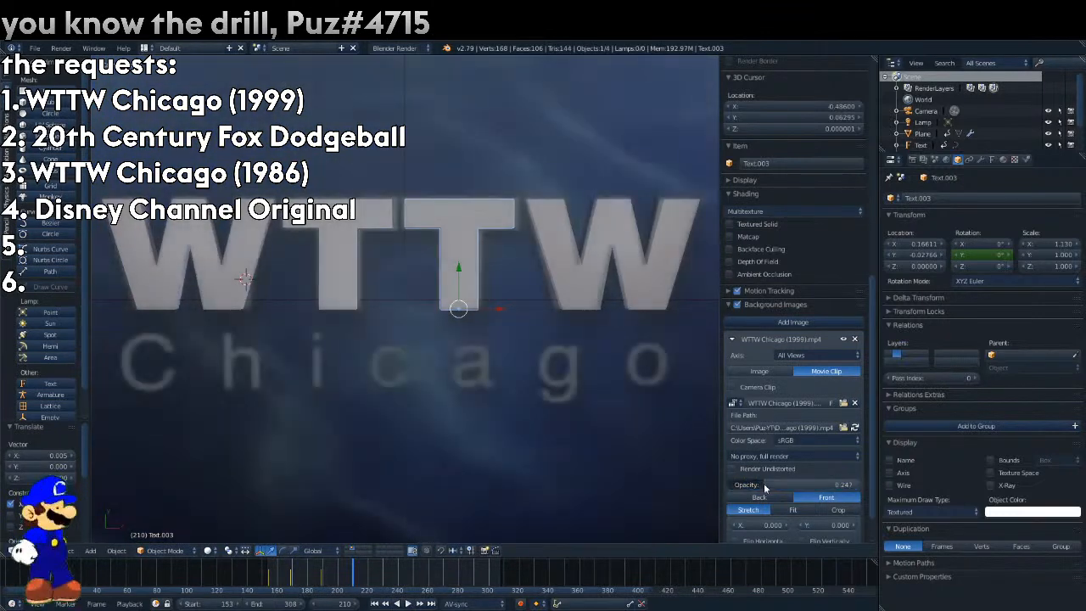
click(991, 158)
click(972, 260)
click(972, 260)
click(972, 261)
click(972, 260)
click(972, 260)
click(972, 260)
click(972, 261)
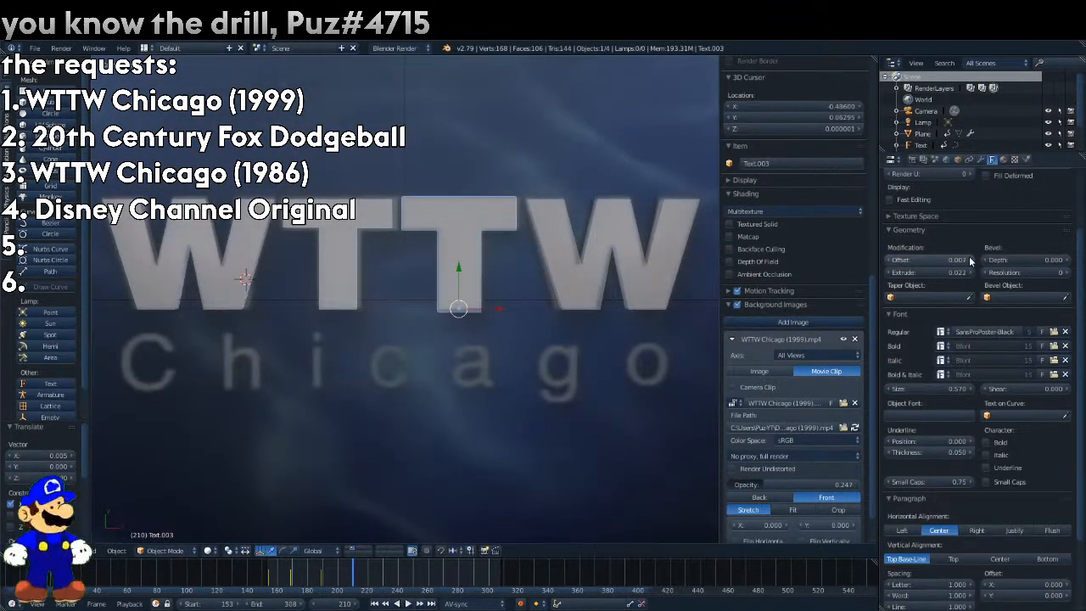
Apply the same 0.007 geometry offset to both W's and the first T, and render the frame.
right_click(646, 272)
text(0.007)
right_click(341, 224)
key(ctrl+v)
right_click(268, 219)
key(ctrl+v)
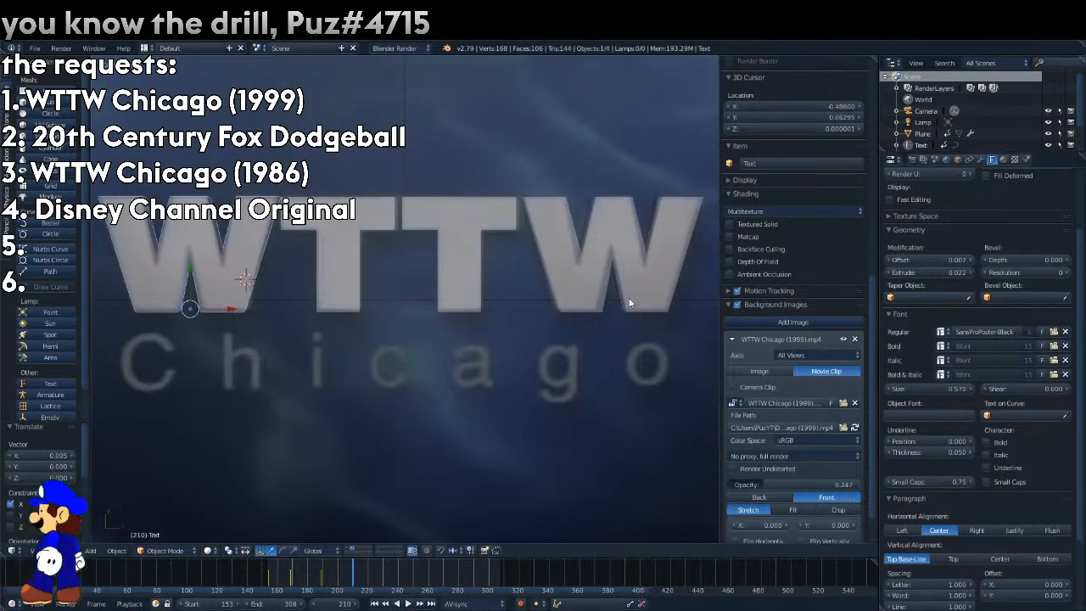
key(F12)
key(Escape)
Restore the reference clip's opacity to 1.000 and scrub back to frame 185.
scroll(497, 445, down, 2)
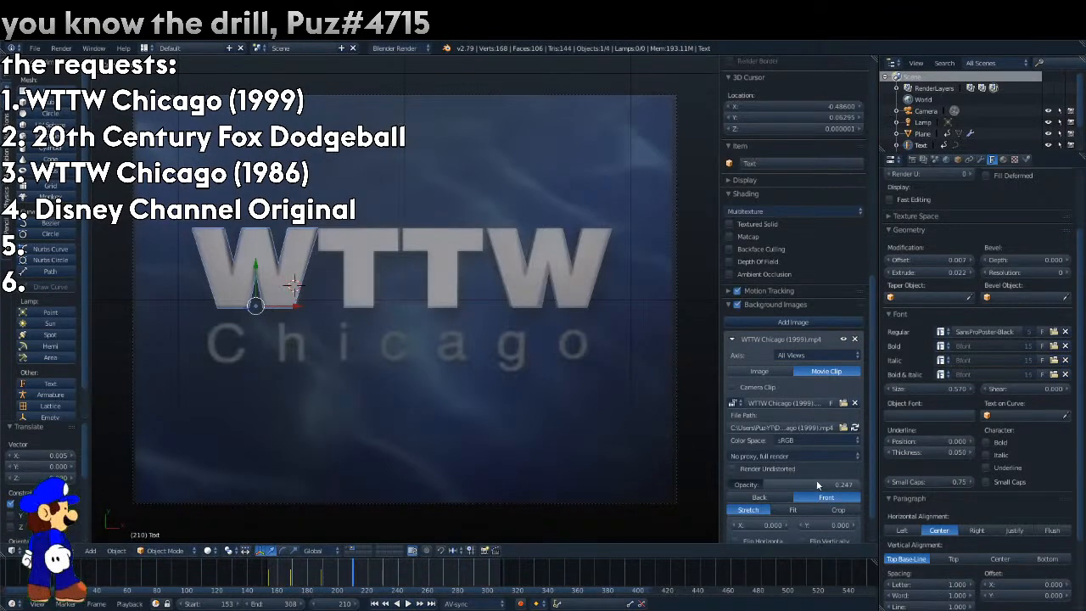
drag(816, 486, 858, 484)
key(alt+a)
drag(385, 570, 343, 571)
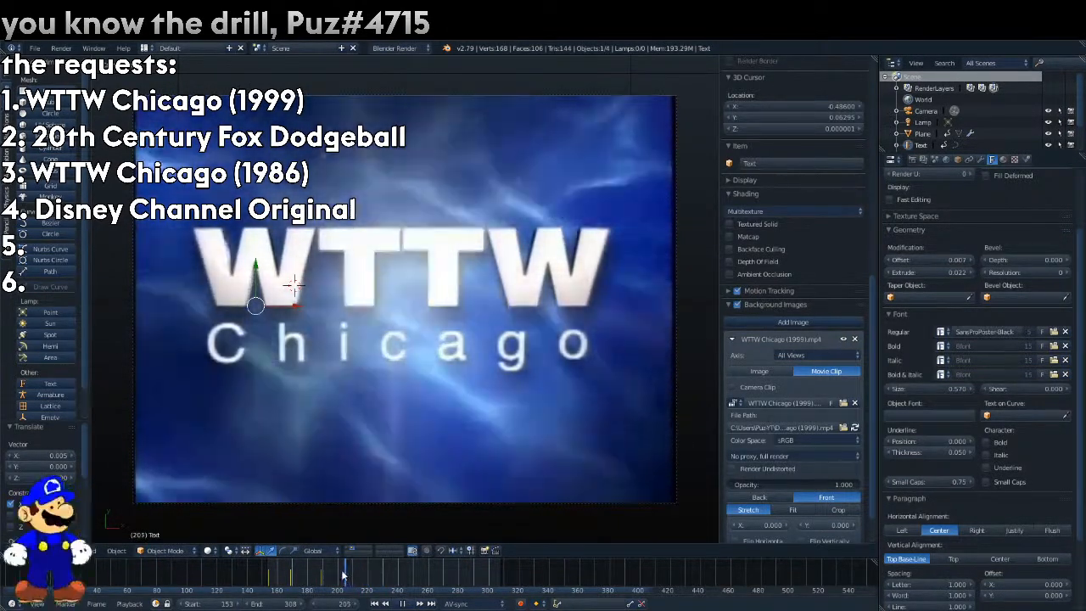
key(Escape)
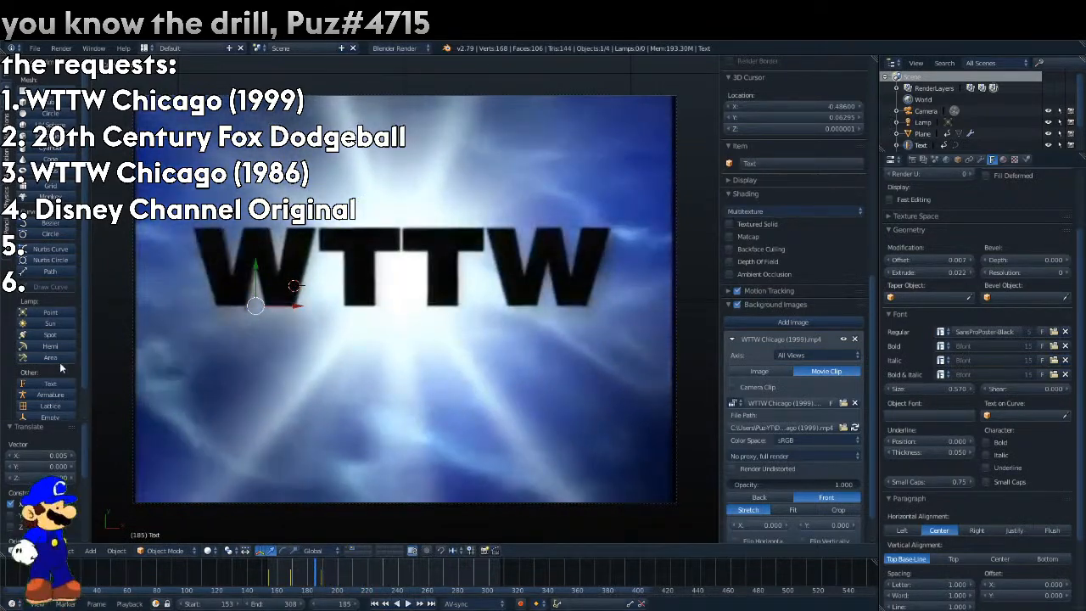
Add a Hemi lamp limited to its own layer, set its X rotation to 90° and render frame 185.
click(54, 347)
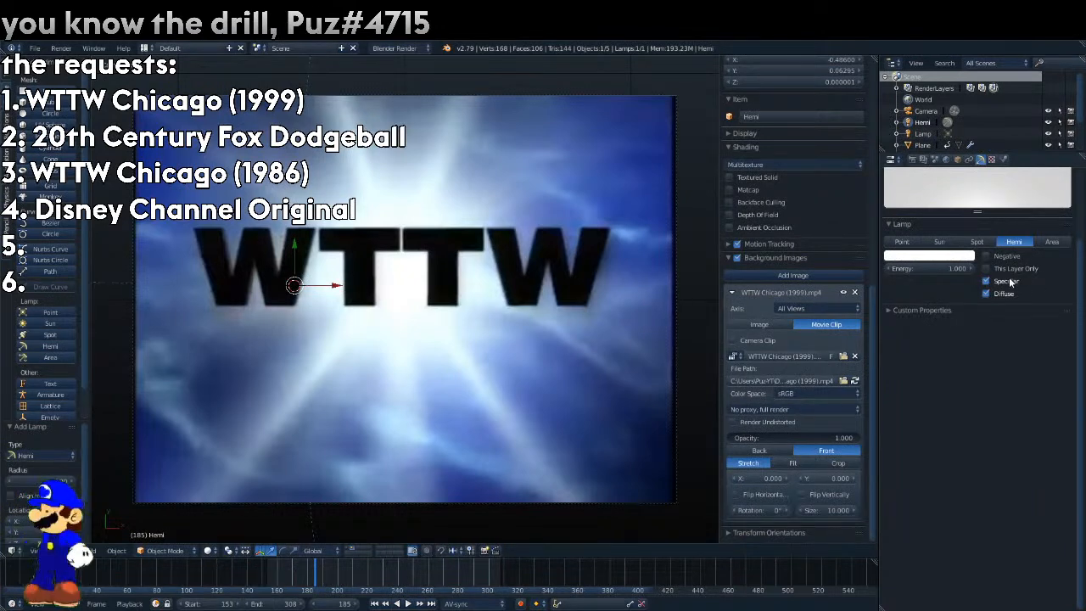
click(958, 158)
click(981, 245)
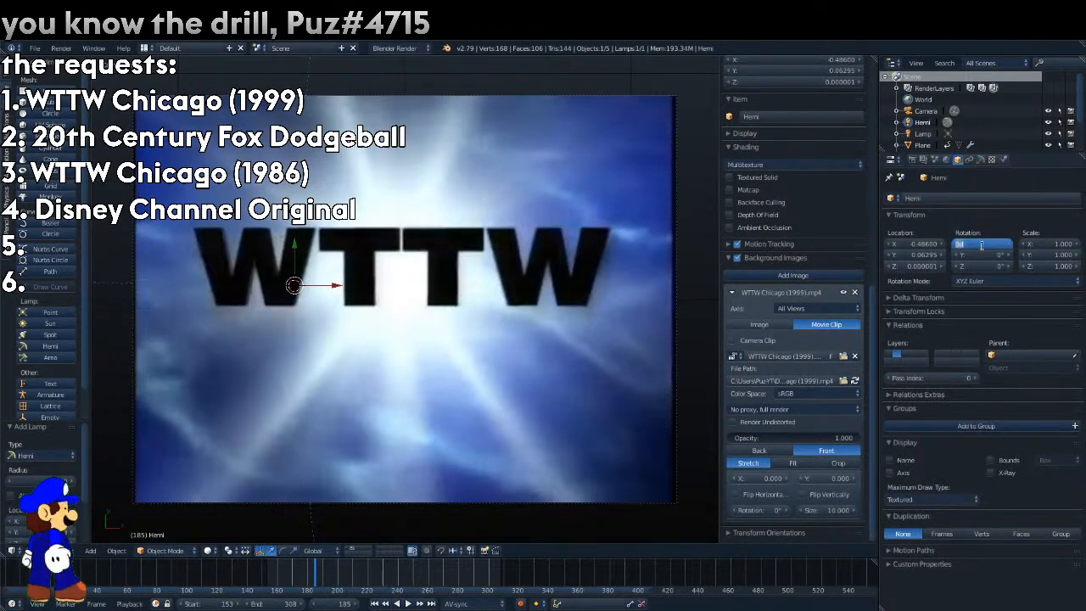
key(Return)
key(F12)
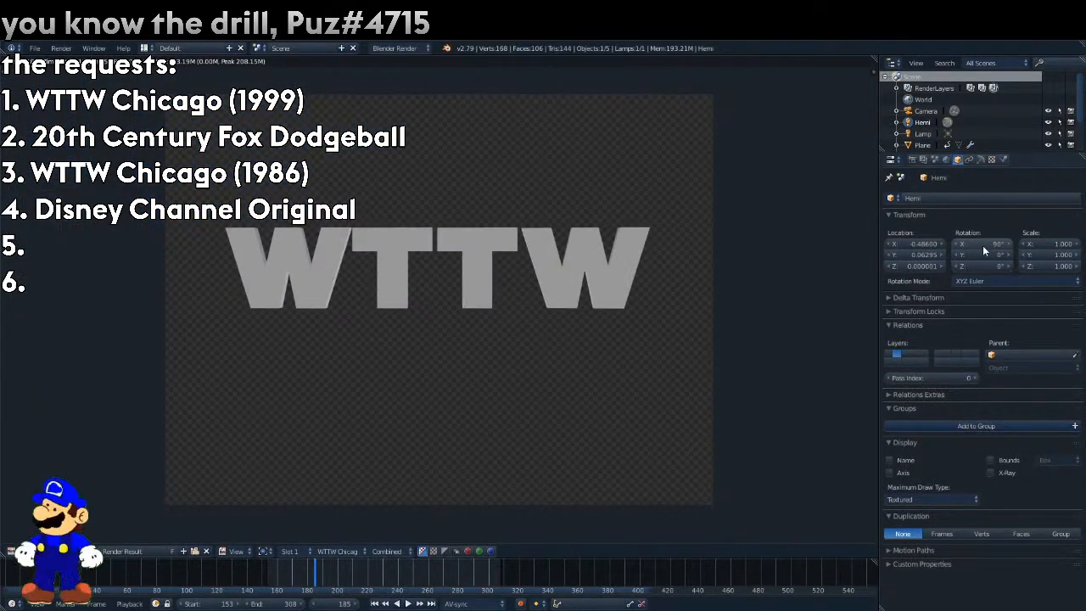
Try the lamp as an Area type, render the frame and set the reference clip's opacity to 0.
click(980, 159)
click(1052, 241)
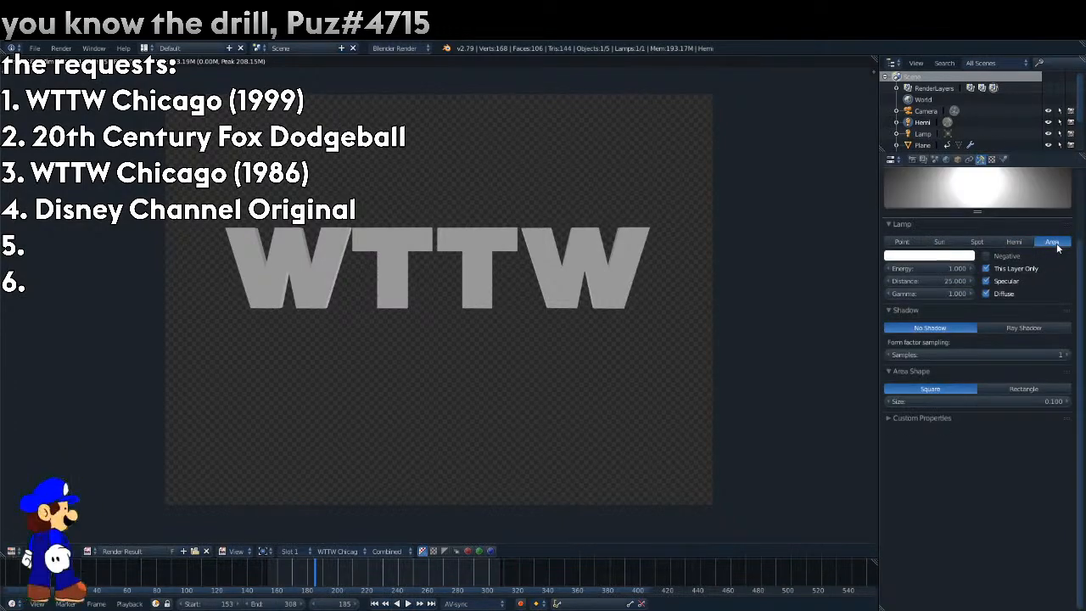
key(F12)
click(12, 551)
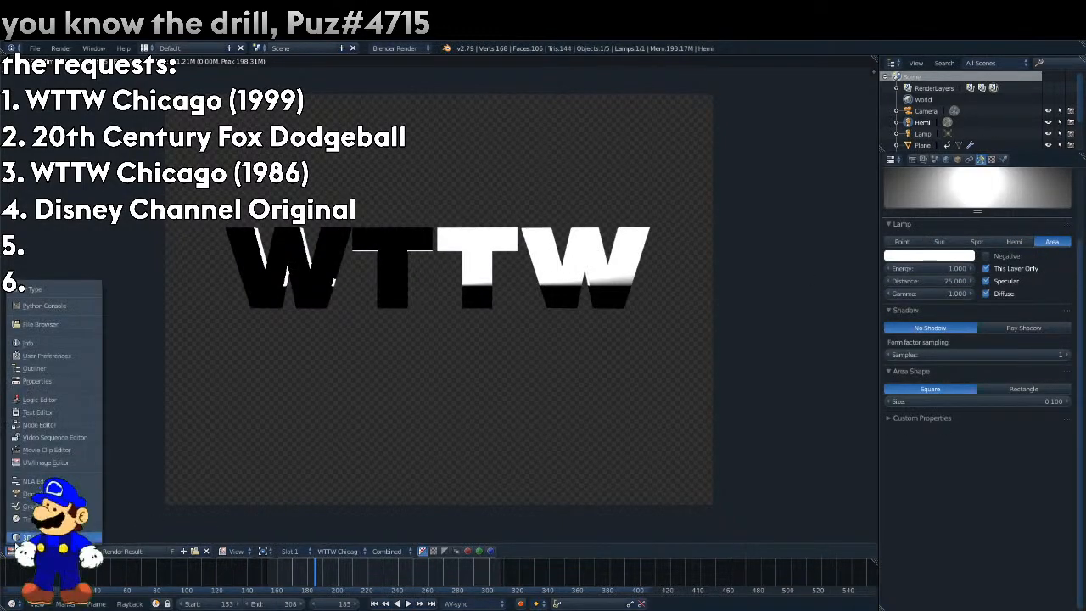
click(32, 534)
drag(801, 437, 662, 437)
Try rotating the area lamp 90° in the side view and undo back to the Hemi lamp.
key(KP_3)
text(r90)
key(Return)
click(411, 267)
key(KP_7)
key(ctrl+z)
key(ctrl+z)
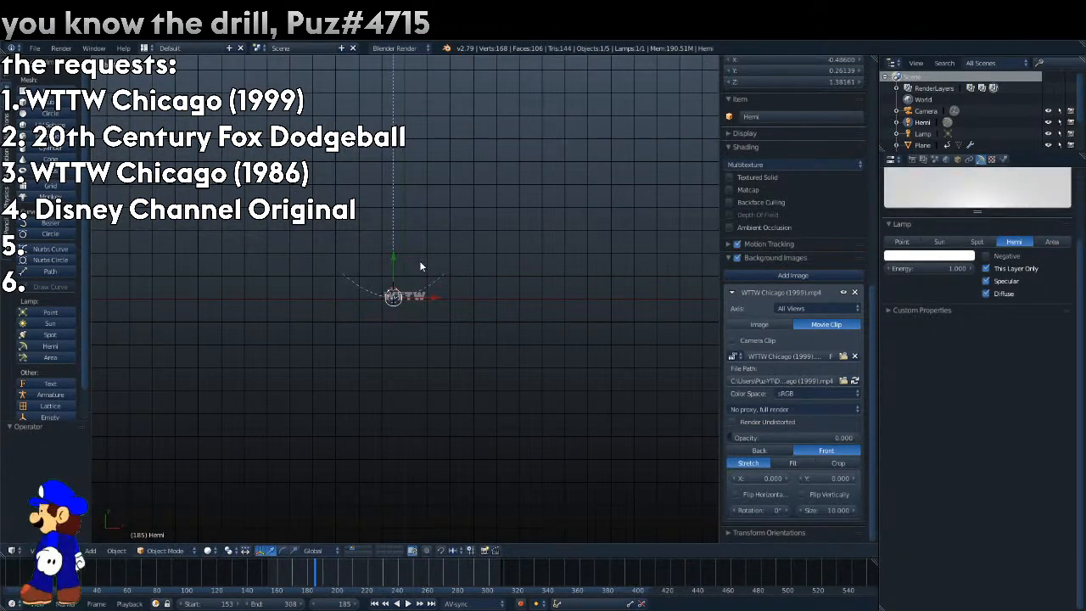
Reset the lamp's X rotation to 0° and change its type to Area, rendering the frame after each change.
click(956, 160)
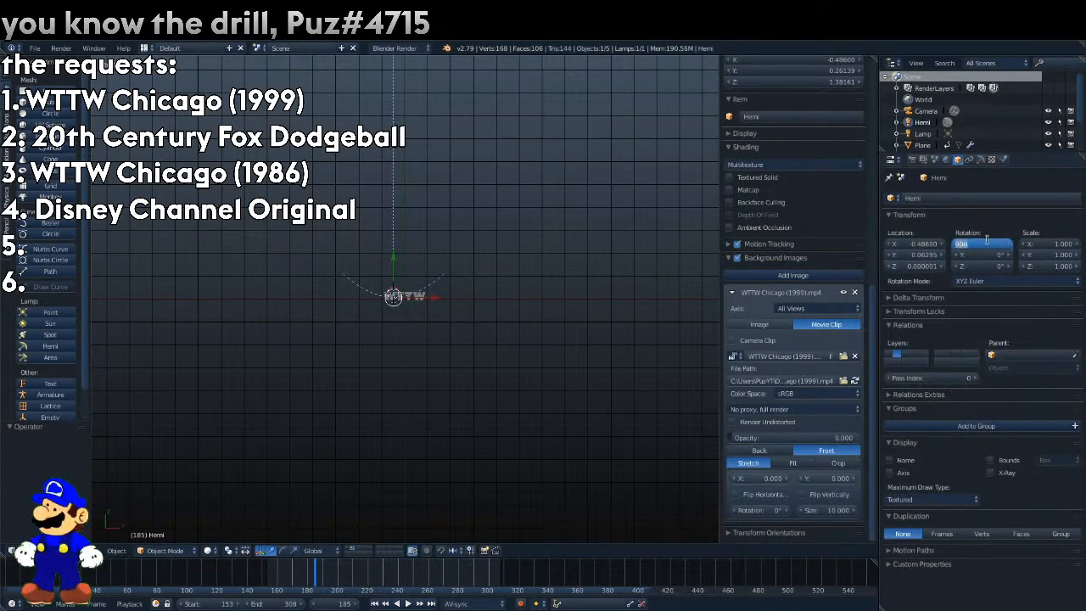
click(986, 243)
key(Return)
key(F12)
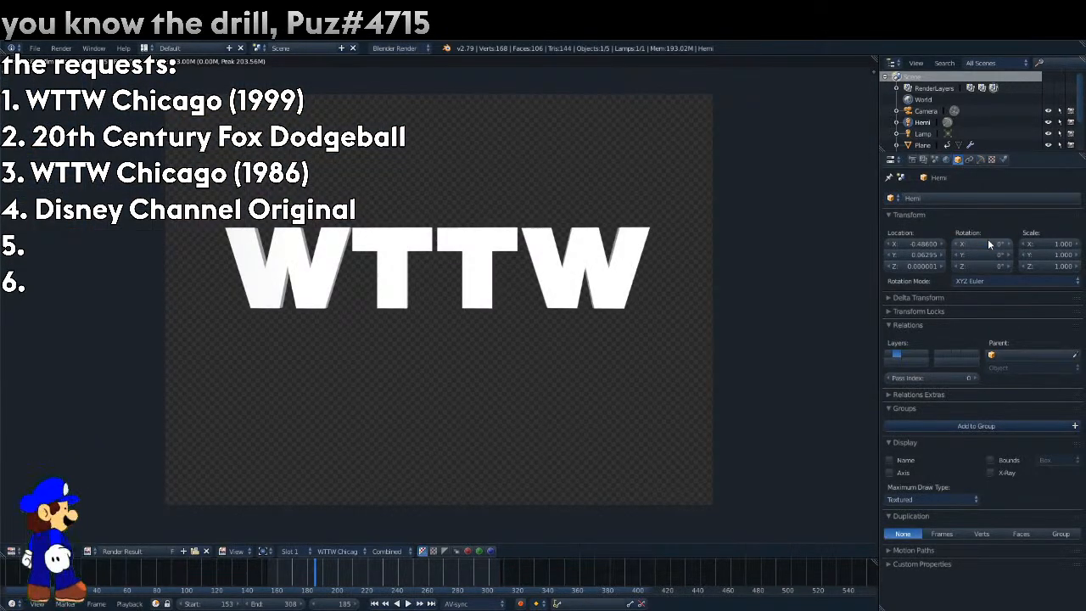
click(981, 160)
click(1052, 242)
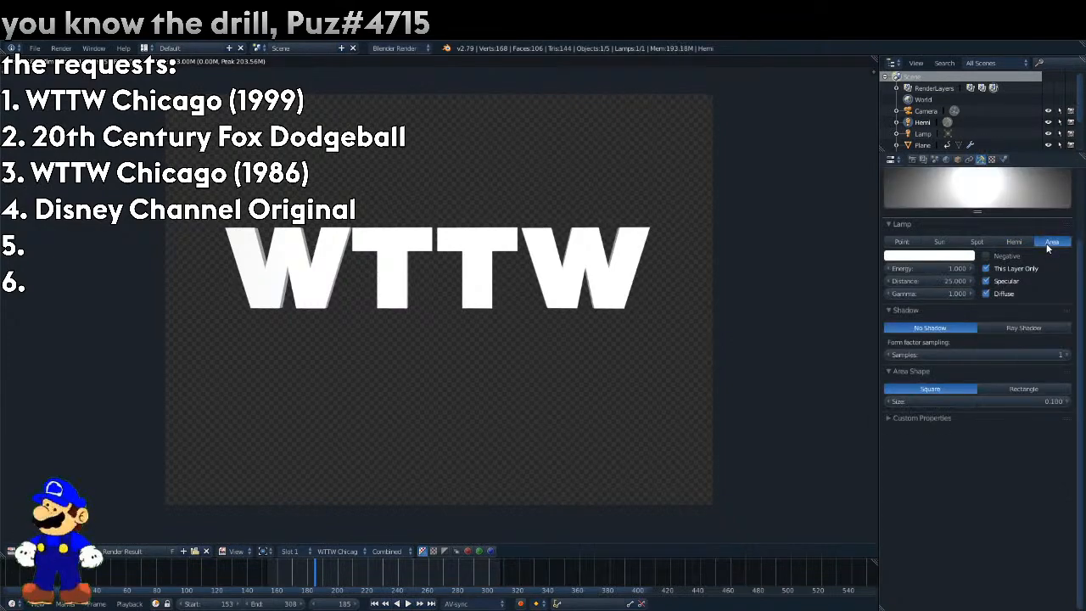
key(F12)
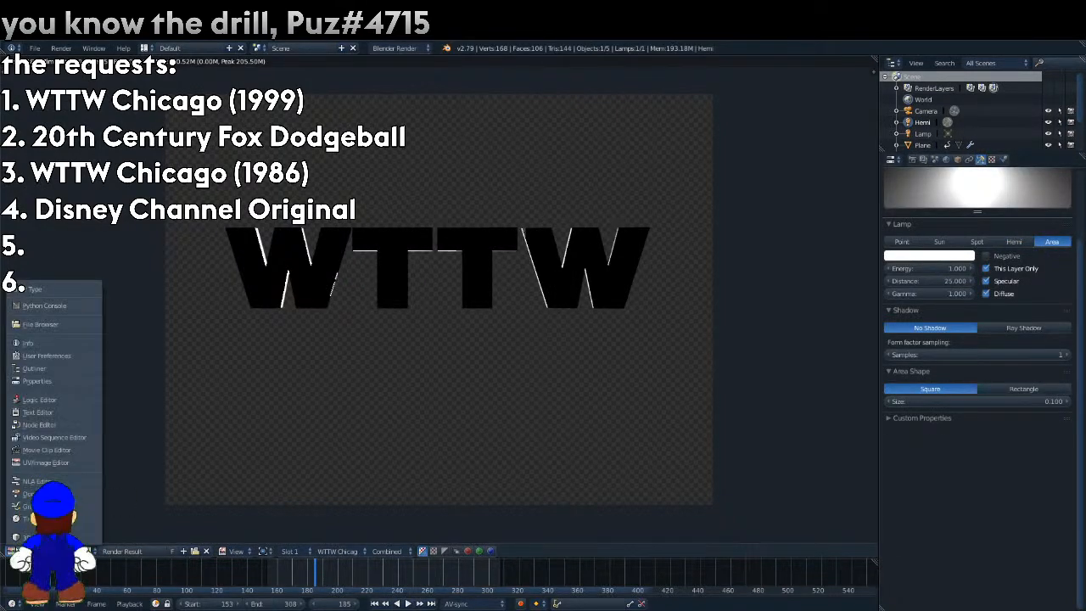
Move the area lamp in front of the letters and about 0.458 along X to center it on them.
key(Escape)
scroll(428, 265, up, 9)
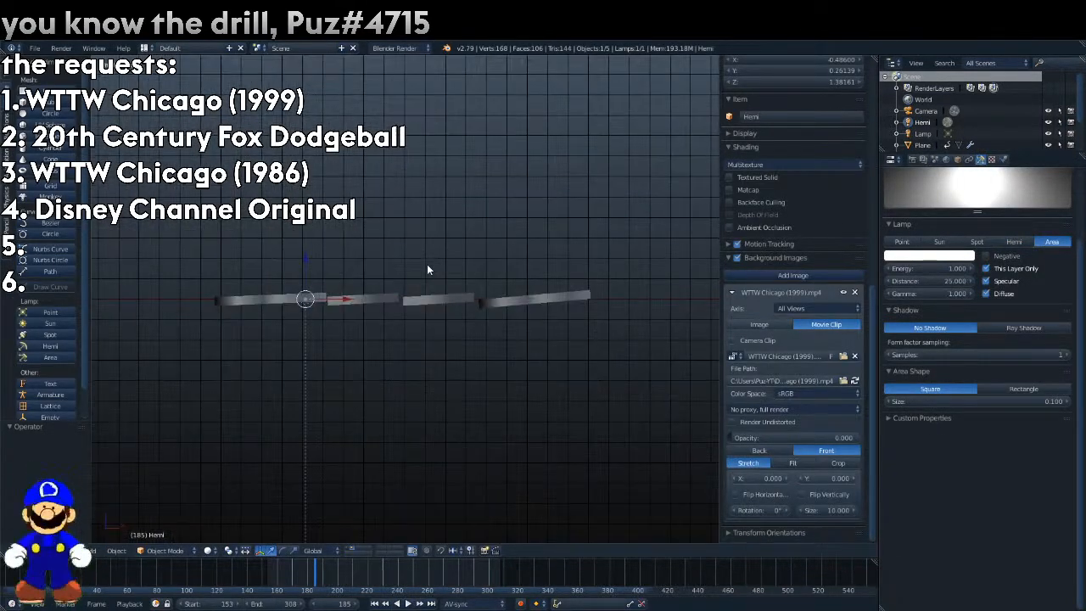
drag(306, 266, 307, 245)
drag(350, 275, 438, 268)
key(KP_0)
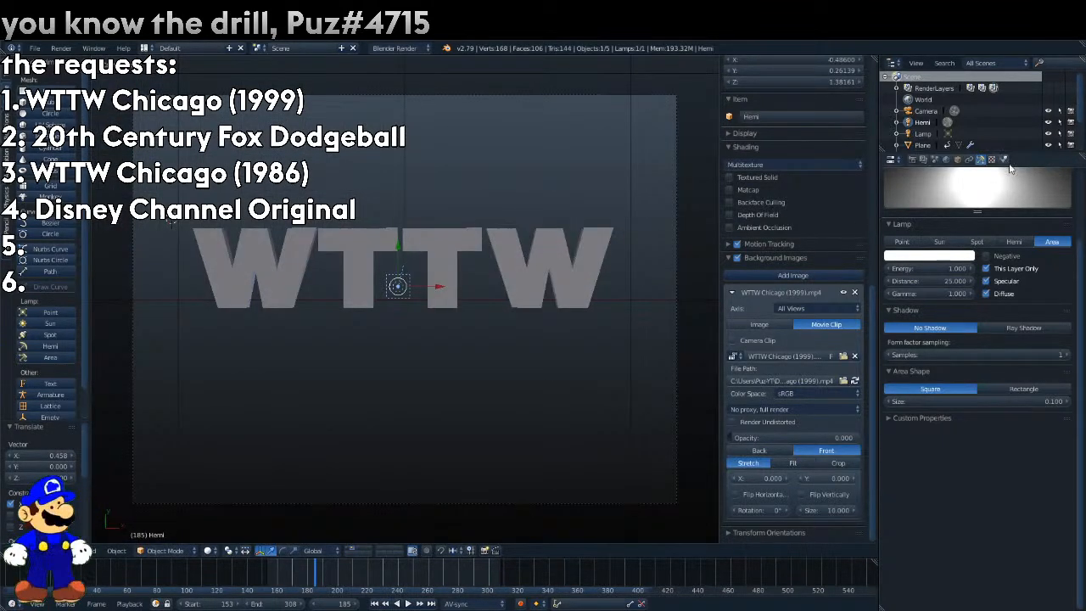
Scale the area lamp to about 20.03 in X and 4.99 in Y, raise it about 0.053 and render.
click(957, 159)
mouse_move(1050, 244)
mouse_down()
mouse_move(1078, 256)
mouse_move(1051, 257)
mouse_up()
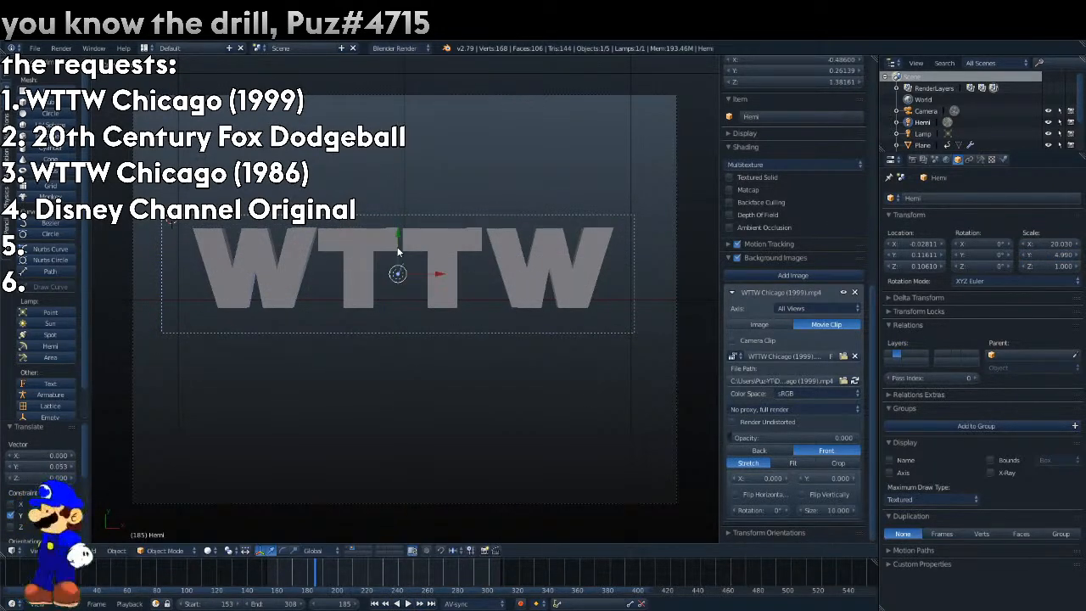
key(F12)
Set the area lamp's gamma to 2.000, render the frame and set its distance to 1.
click(980, 158)
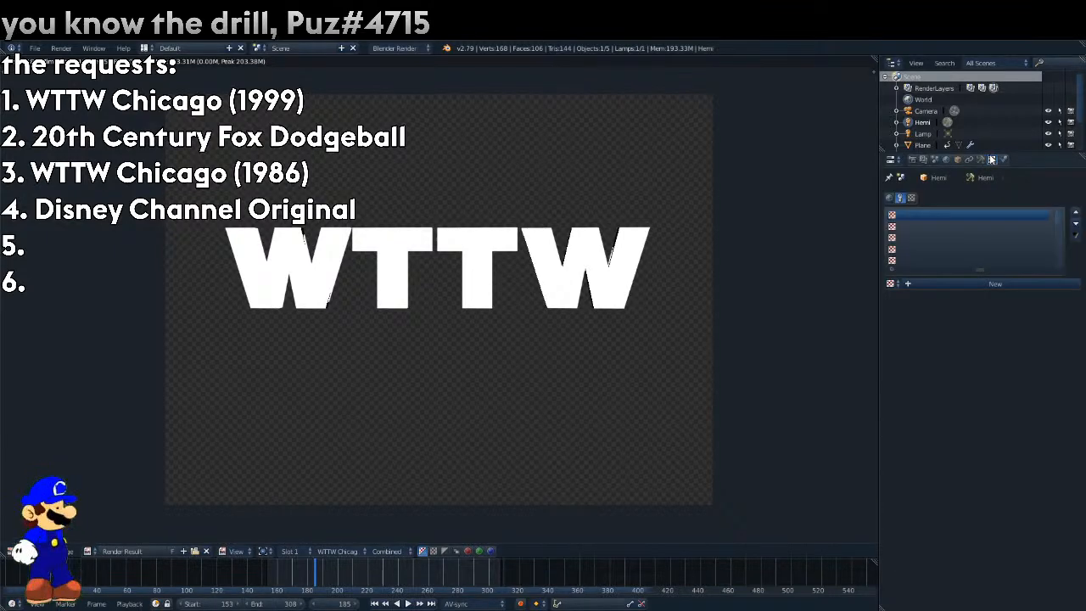
drag(934, 295, 988, 295)
key(F12)
click(935, 281)
text(1)
key(Return)
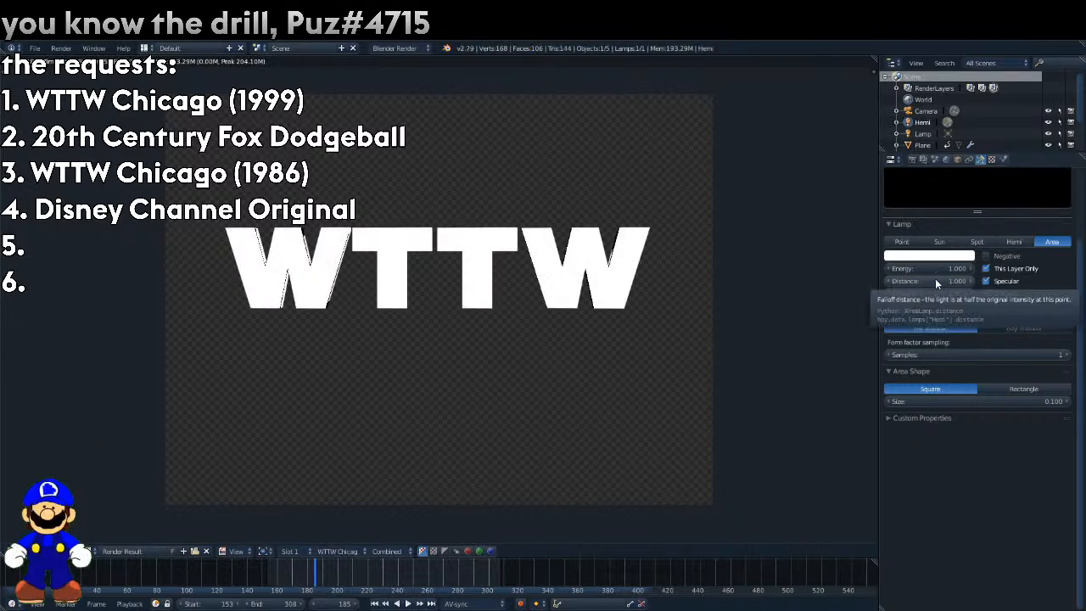
Try successively smaller distances on the area lamp, rendering the frame to compare them.
click(934, 279)
text(05)
key(Return)
key(F12)
click(934, 278)
text(0.)
click(934, 280)
click(935, 280)
text(0.)
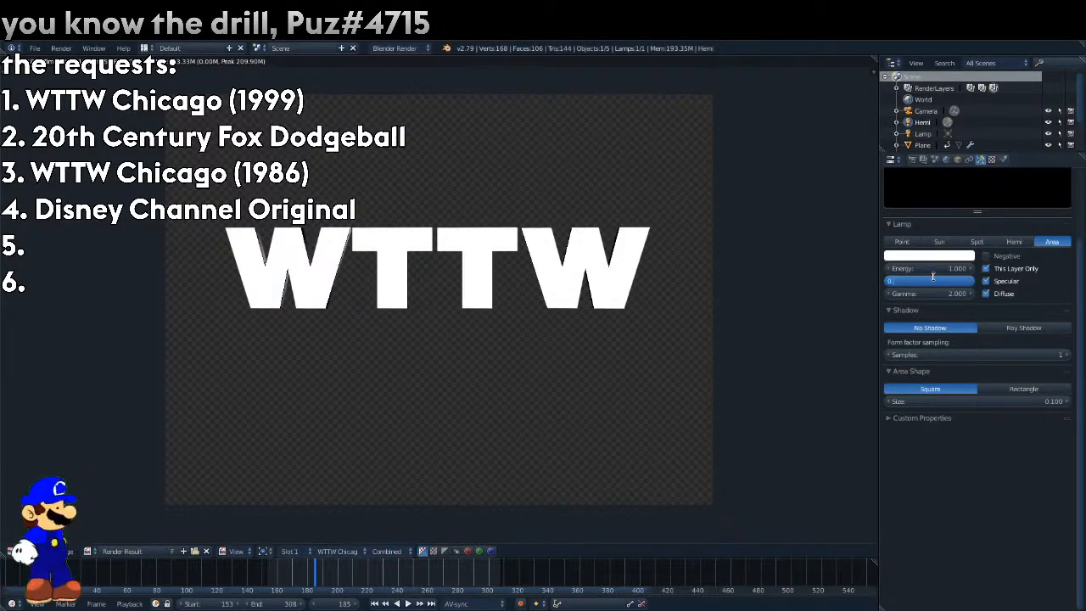
key(Return)
key(F12)
Set the area lamp's distance to 0.0125 and render frame 185.
click(933, 277)
text(0.)
click(934, 276)
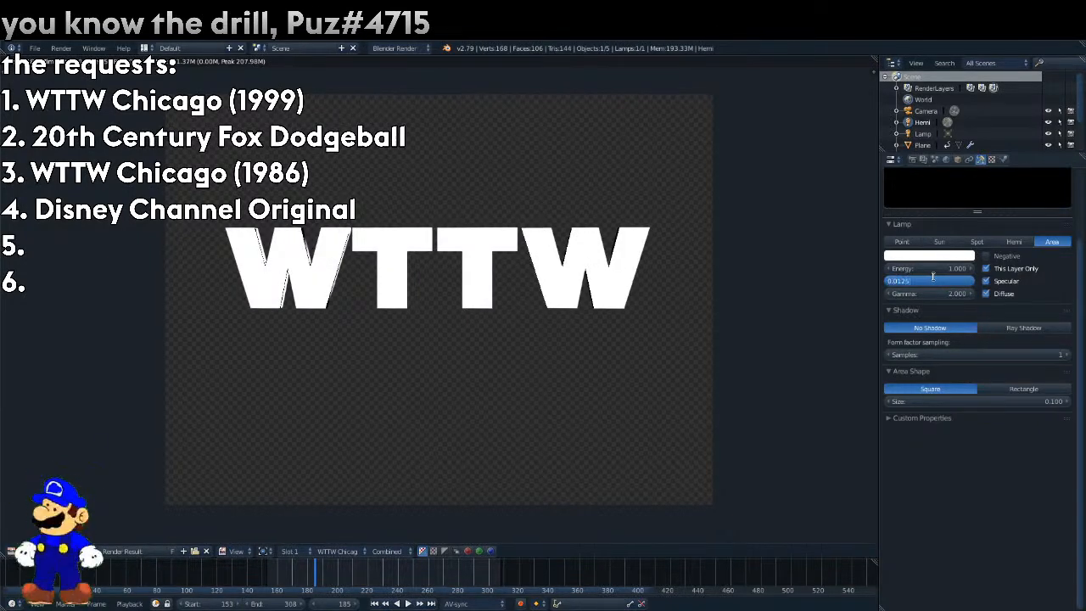
text(0.0125)
key(Return)
key(F12)
key(Escape)
Reveal the reference clip, move to frame 256 and hide the clip again.
drag(732, 436, 830, 437)
drag(361, 585, 422, 585)
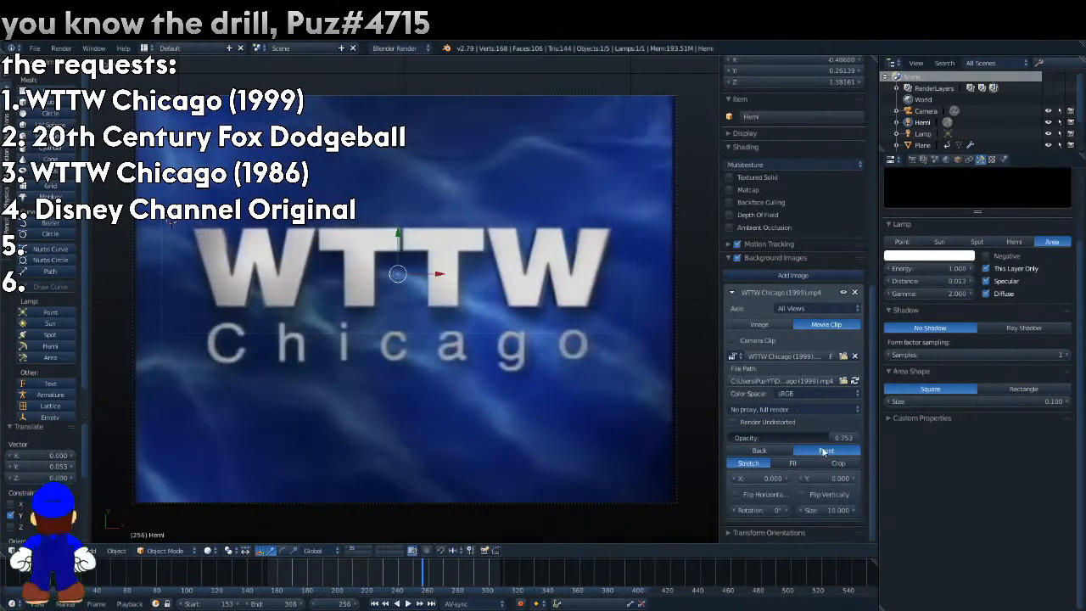
drag(828, 439, 734, 441)
Try area lamp distances of 0.025 and 0.035, rendering frame 256 after each.
click(949, 292)
click(949, 279)
text(0.025)
key(Return)
key(F12)
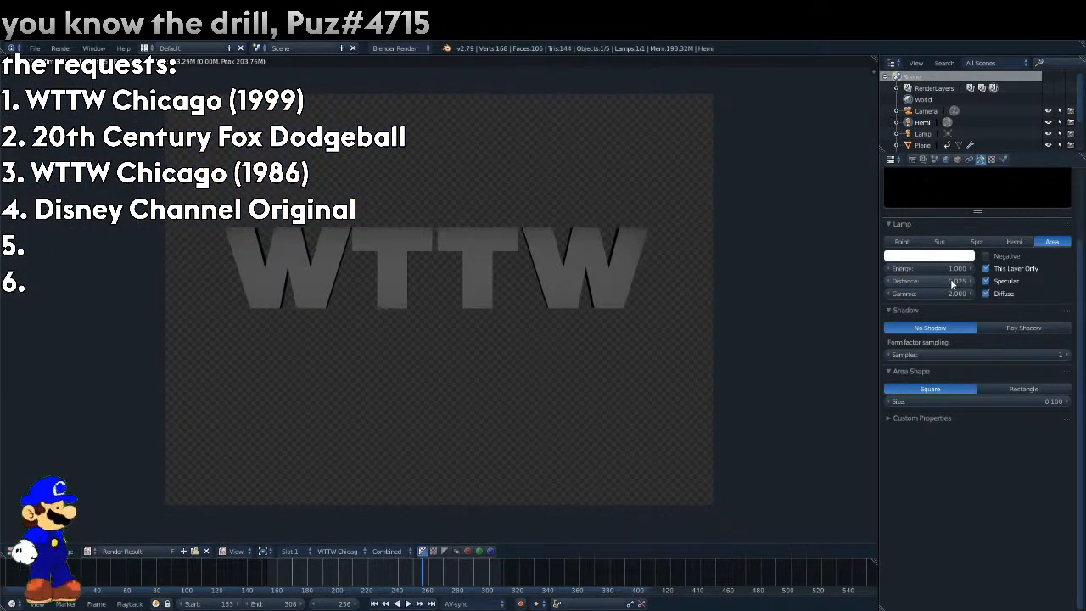
click(949, 283)
text(0.035)
key(Return)
key(F12)
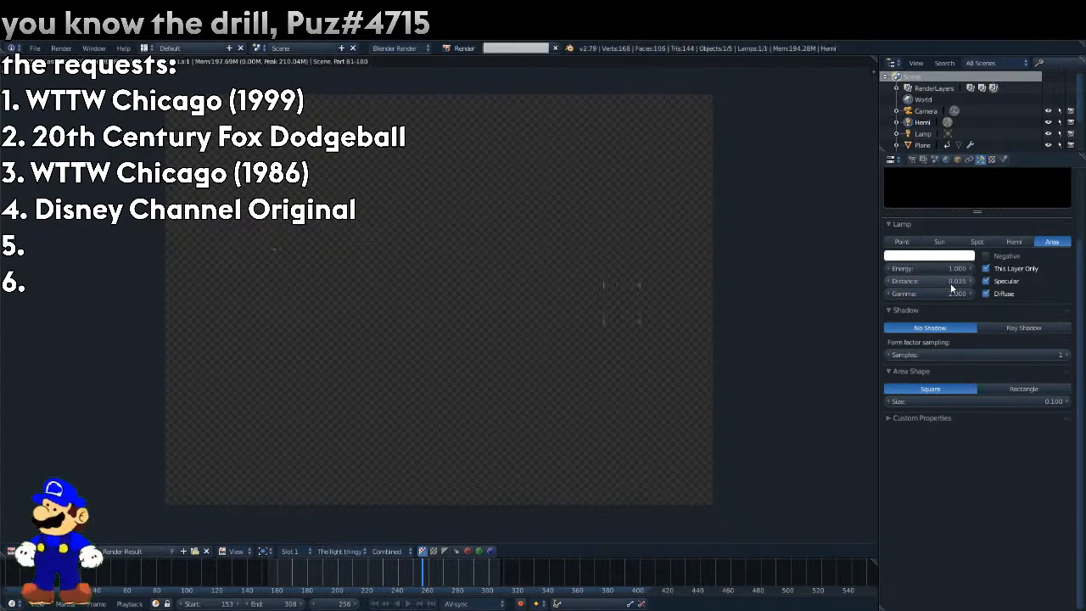
Set the area lamp's distance to 0.045 and render frame 256.
click(949, 282)
key(Return)
key(F12)
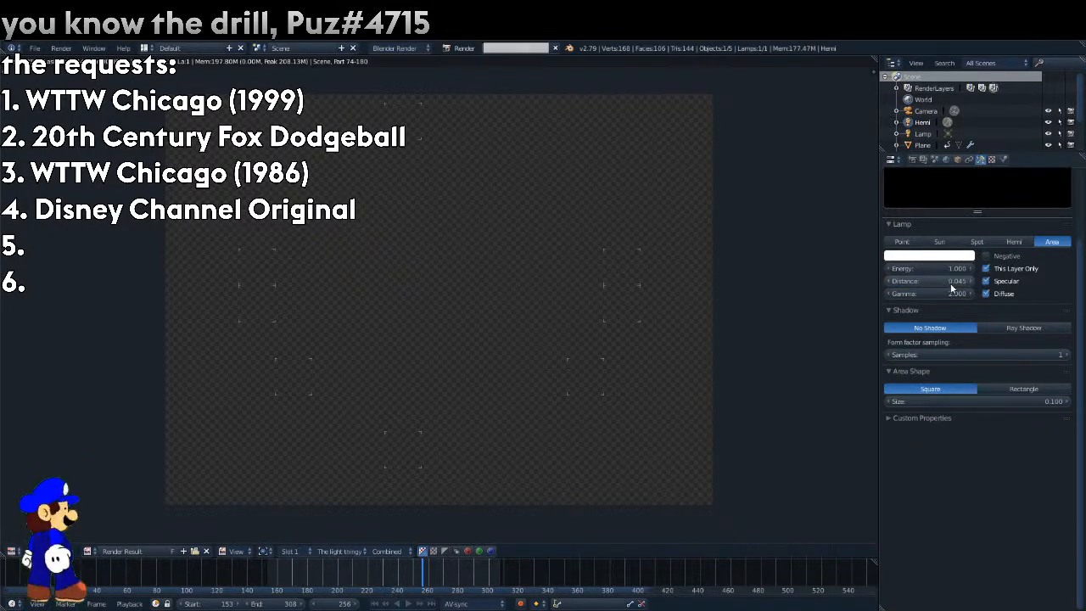
click(13, 551)
click(34, 537)
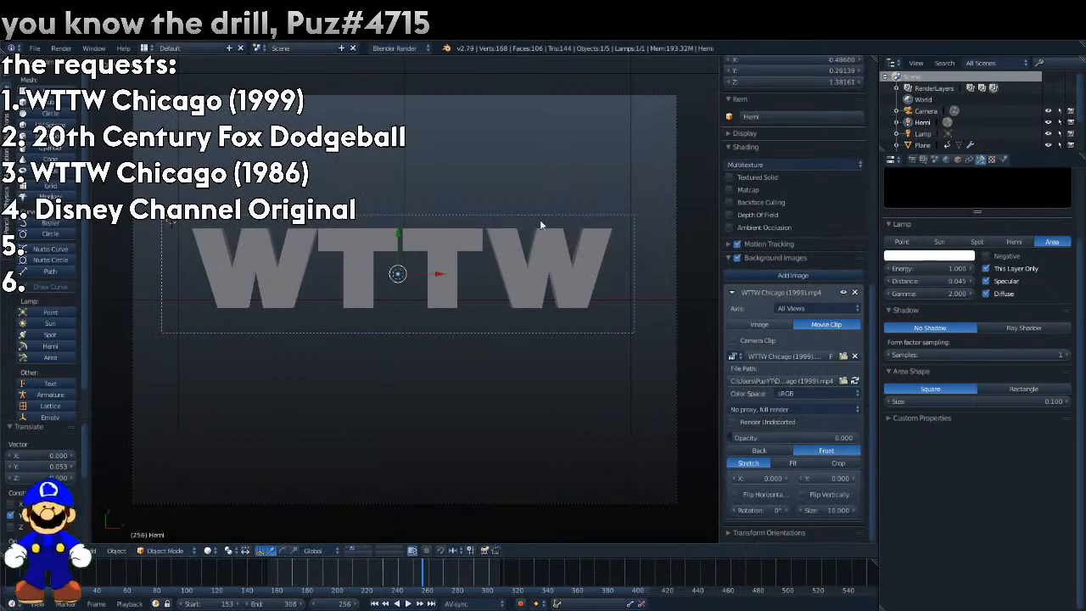
key(F12)
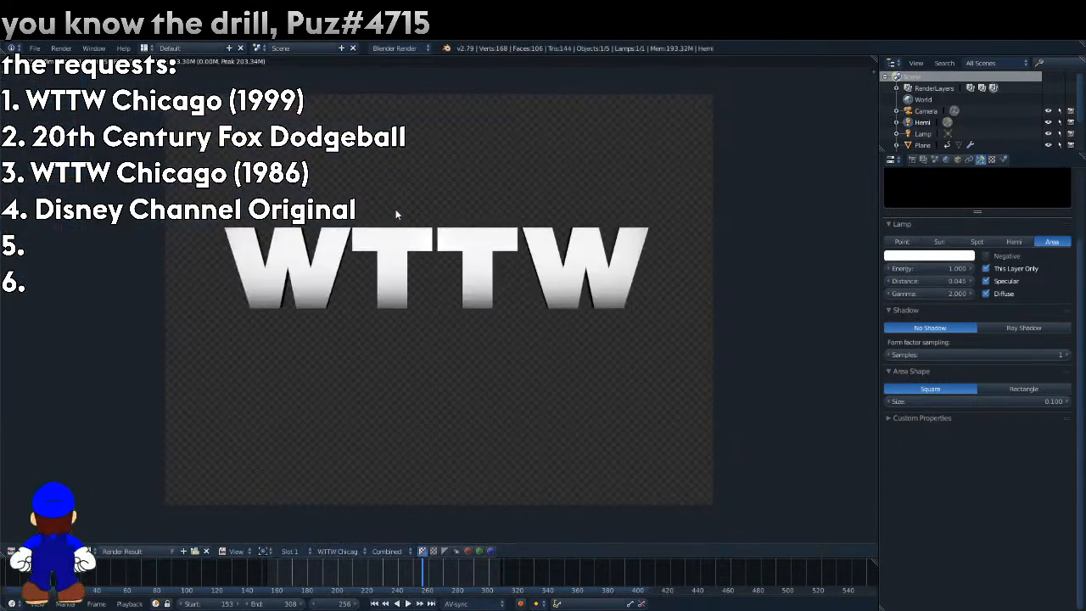
Raise the area lamp about 0.126 along Y and show the reference clip at 0.665 opacity.
click(13, 552)
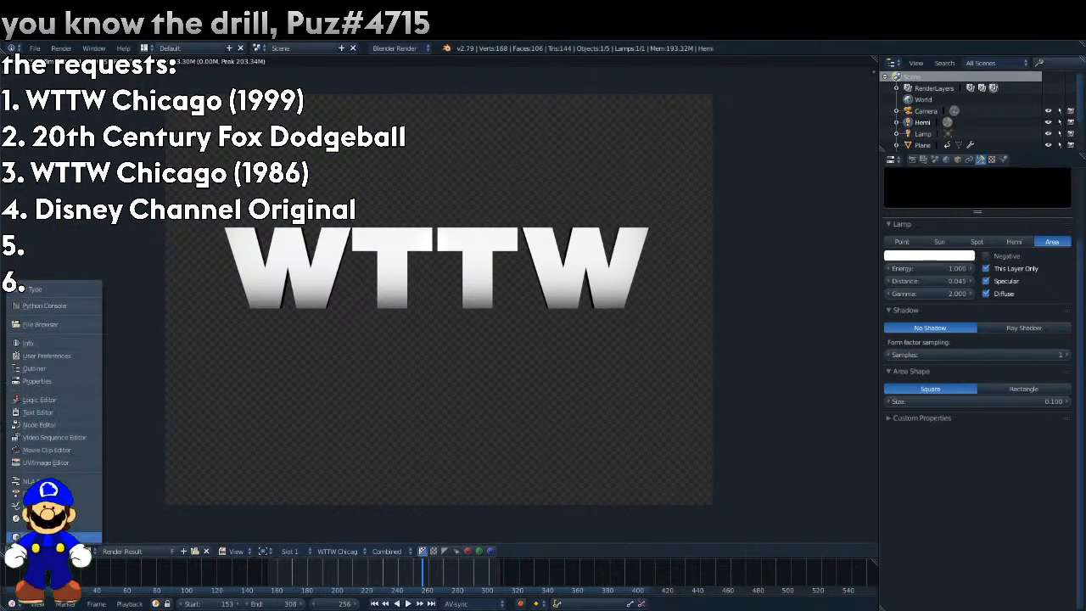
click(34, 537)
drag(762, 438, 822, 438)
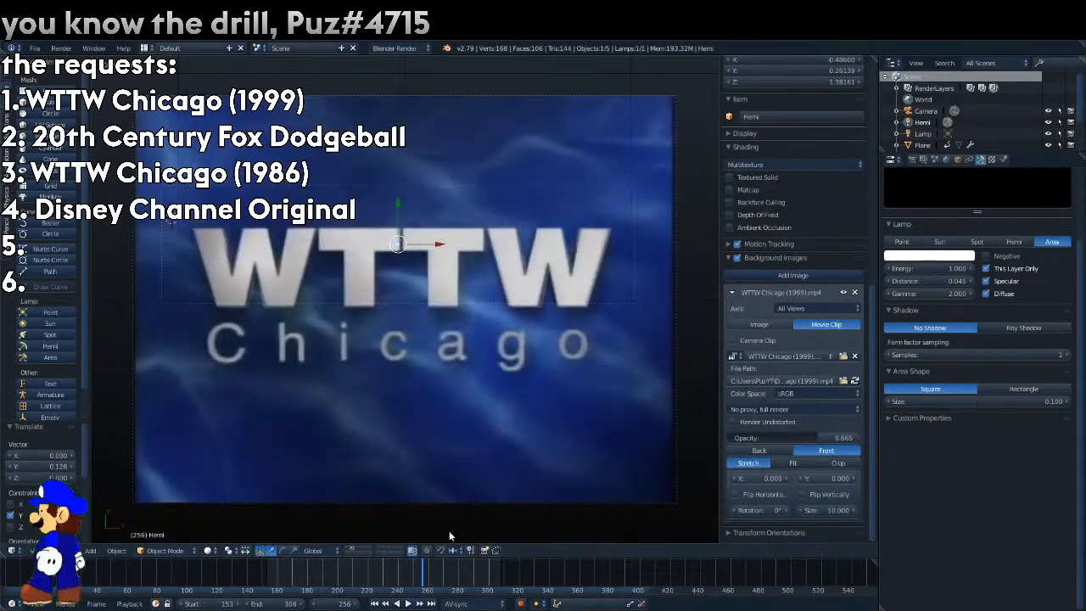
Keyframe the area lamp's energy at 1.000 on frames 256 and 198.
right_click(966, 266)
click(966, 270)
click(390, 580)
drag(390, 579, 335, 574)
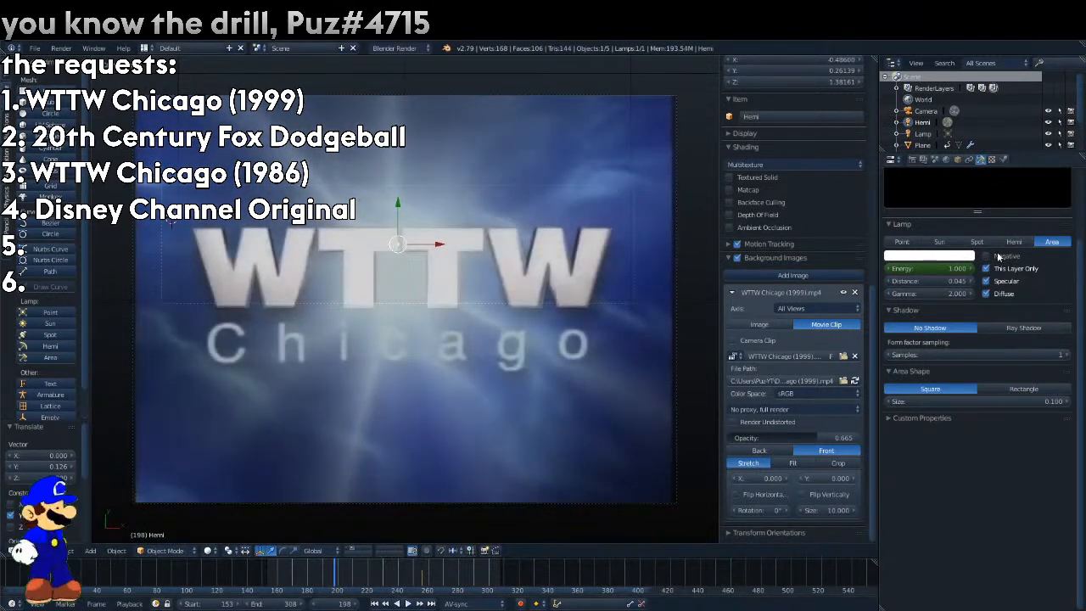
right_click(964, 271)
click(964, 272)
Set the area lamp's energy to 0.000 on frame 186 and keyframe it.
key(Left)
key(Left)
key(Left)
key(Left)
key(Left)
key(Left)
key(Left)
key(Left)
key(Left)
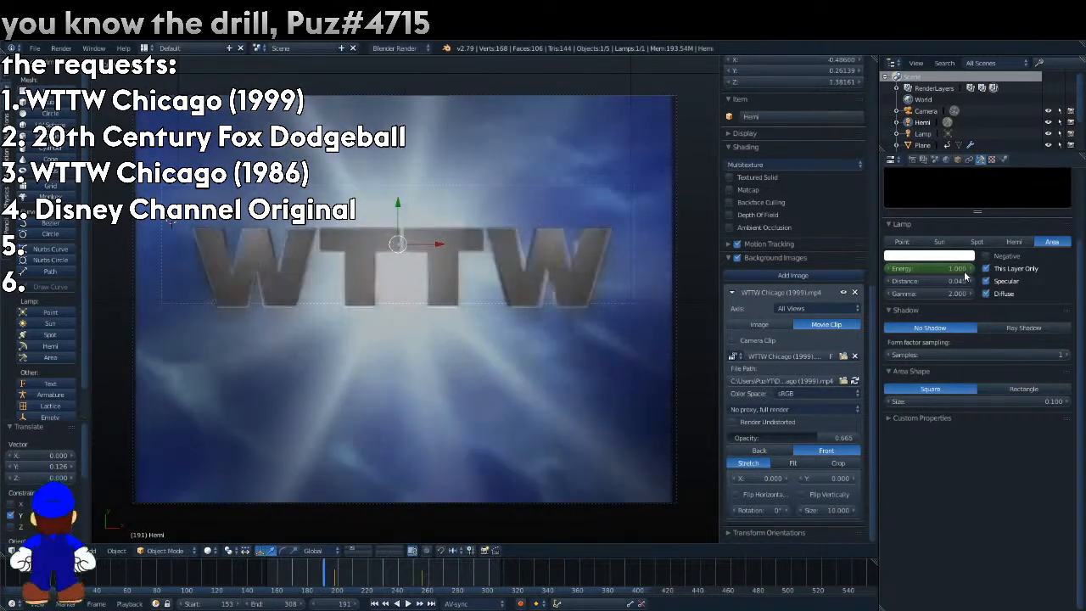
key(Left)
key(Left)
key(Left)
click(951, 269)
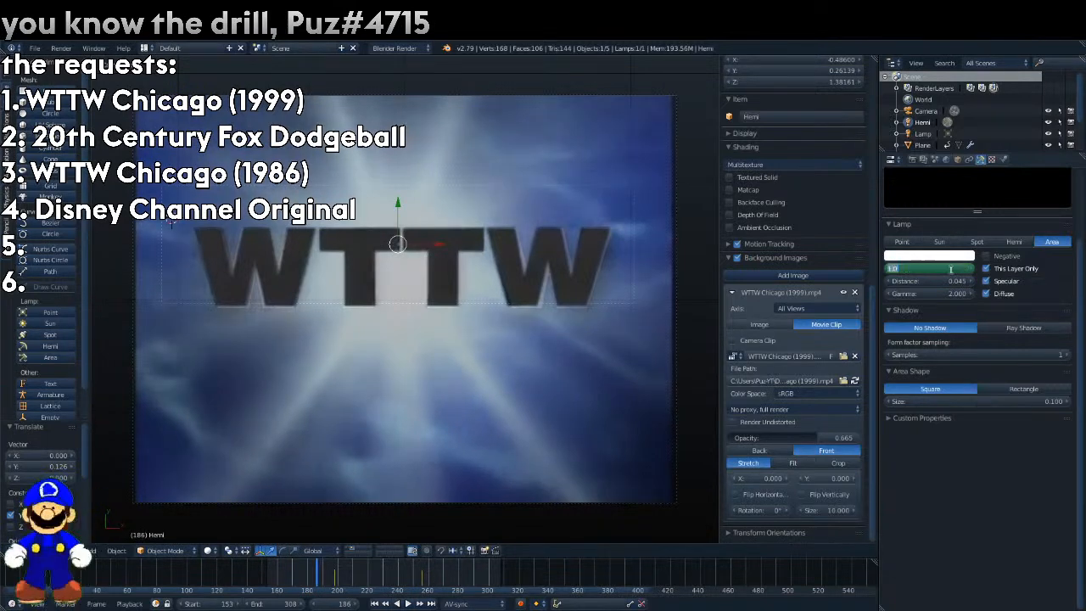
right_click(952, 268)
click(952, 269)
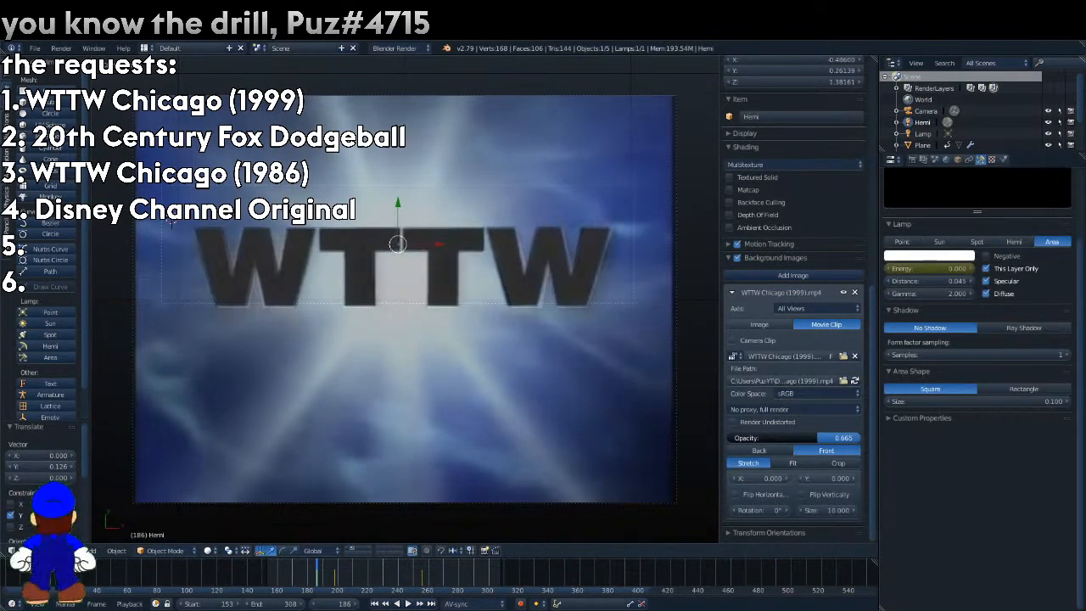
Hide the reference clip by setting its opacity to 0, and preview the WTTW Chicago text render layer with rendered shading.
drag(815, 438, 727, 437)
click(208, 551)
click(237, 475)
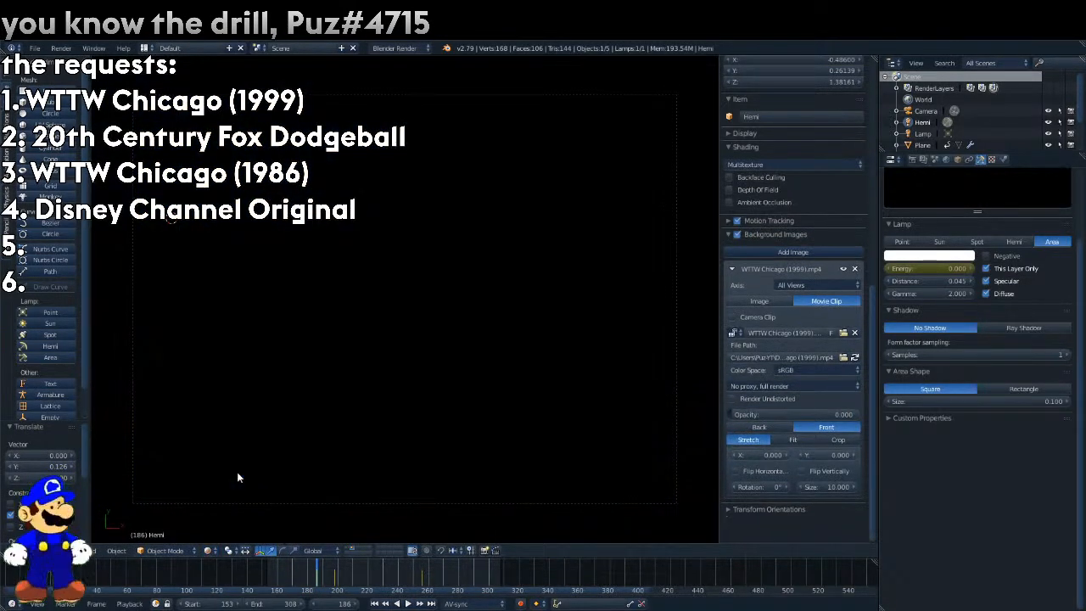
click(922, 159)
click(931, 212)
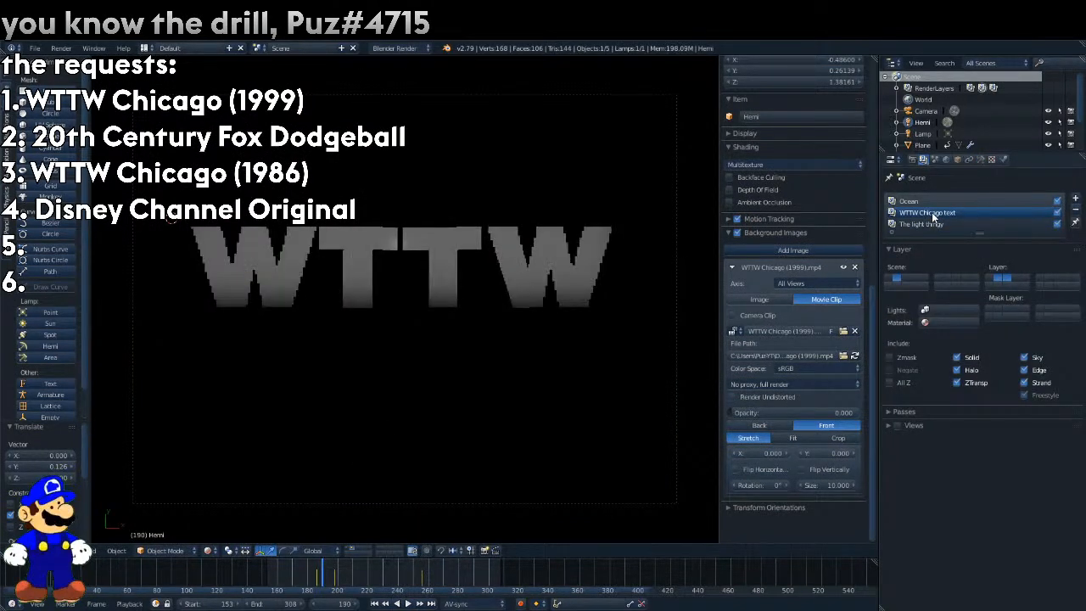
drag(795, 412, 740, 414)
Lower and keyframe the area lamp's energy on frame 193, comparing the rendered letters with the reference clip.
click(980, 161)
drag(890, 268, 891, 269)
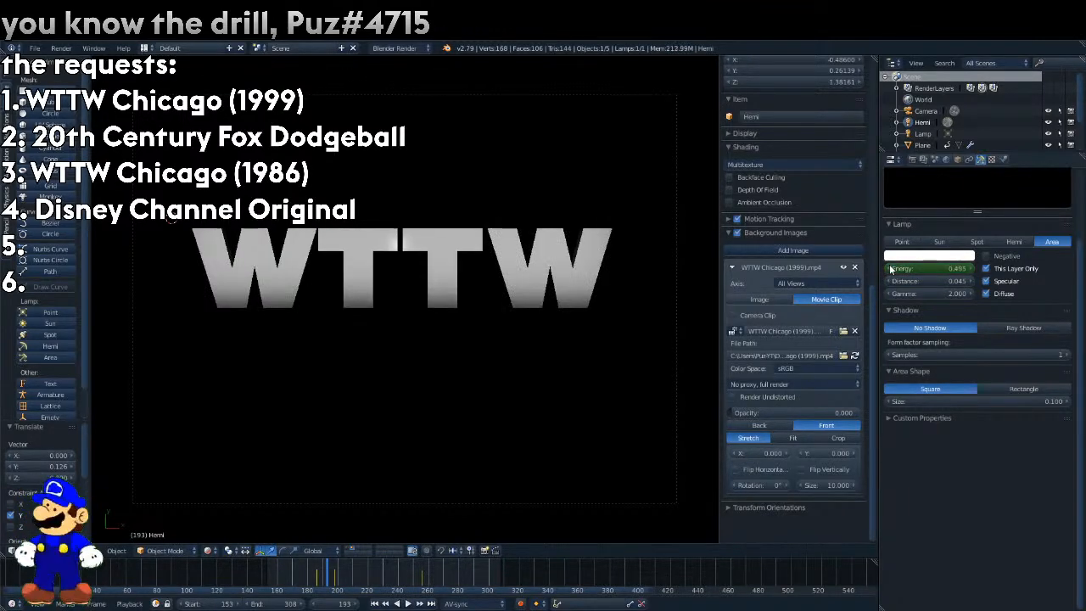
click(891, 269)
click(891, 270)
click(890, 270)
click(891, 270)
click(891, 270)
click(890, 270)
click(890, 269)
click(890, 269)
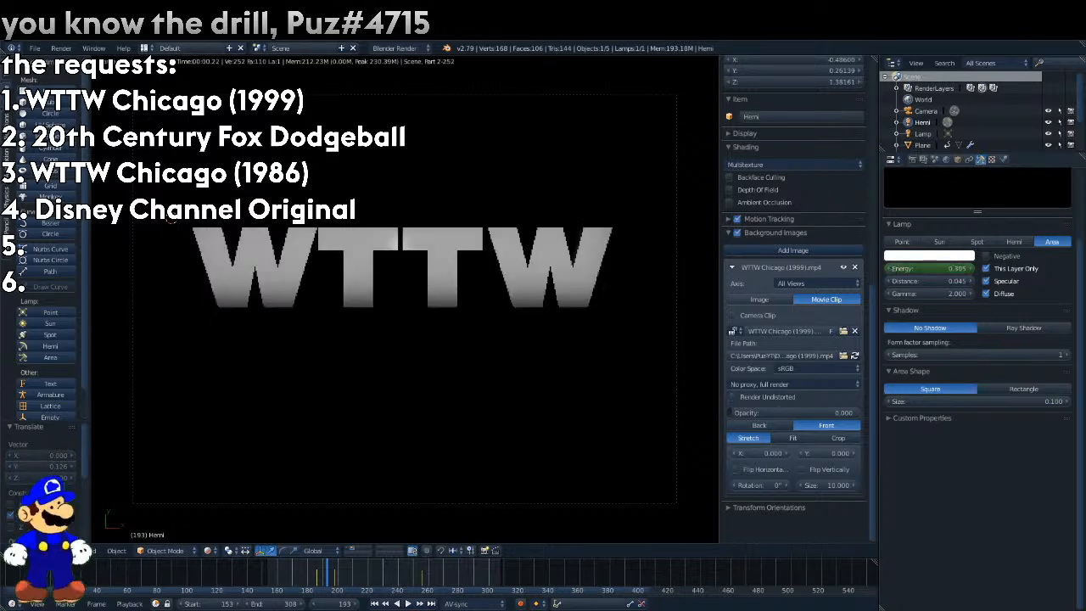
mouse_move(731, 412)
mouse_down()
mouse_move(858, 412)
mouse_move(729, 412)
mouse_up()
click(890, 268)
click(889, 268)
click(889, 268)
click(890, 268)
click(889, 268)
click(890, 268)
click(890, 268)
click(890, 268)
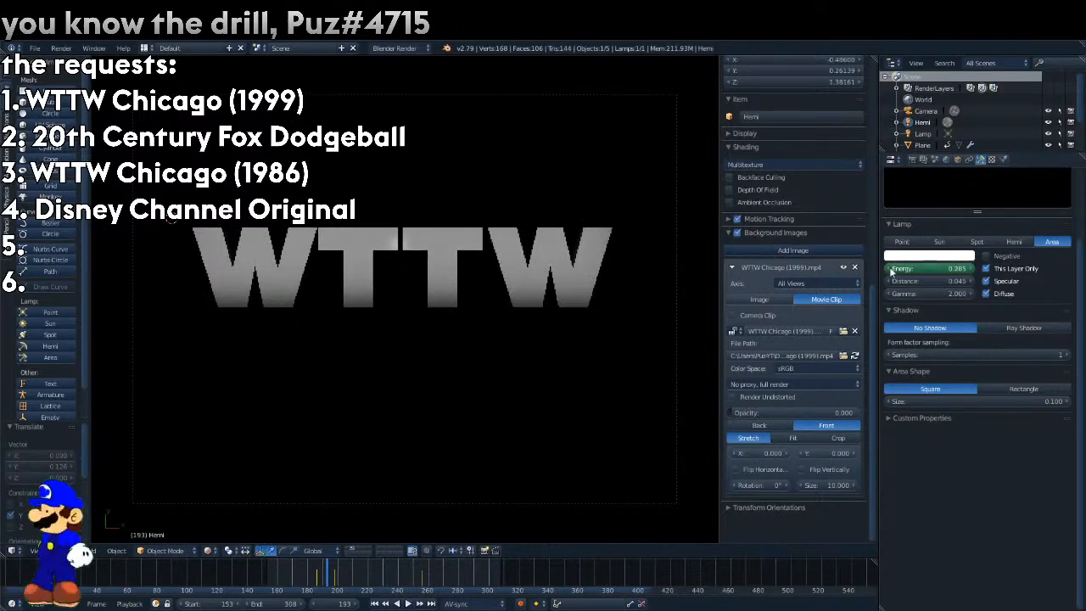
click(890, 268)
click(890, 268)
click(889, 268)
click(889, 268)
click(890, 268)
click(889, 268)
click(889, 268)
click(888, 268)
click(888, 268)
click(888, 268)
click(888, 268)
click(888, 268)
click(888, 268)
right_click(887, 266)
click(886, 266)
mouse_move(732, 413)
mouse_down()
mouse_move(853, 413)
mouse_move(741, 416)
mouse_move(769, 416)
mouse_move(718, 405)
mouse_up()
Step through the frames between 187 and 194 and compare the rendered letters with the reference clip at 0.507 opacity.
key(Left)
key(Left)
key(Left)
key(Left)
key(Left)
key(Right)
key(Right)
key(Right)
key(Right)
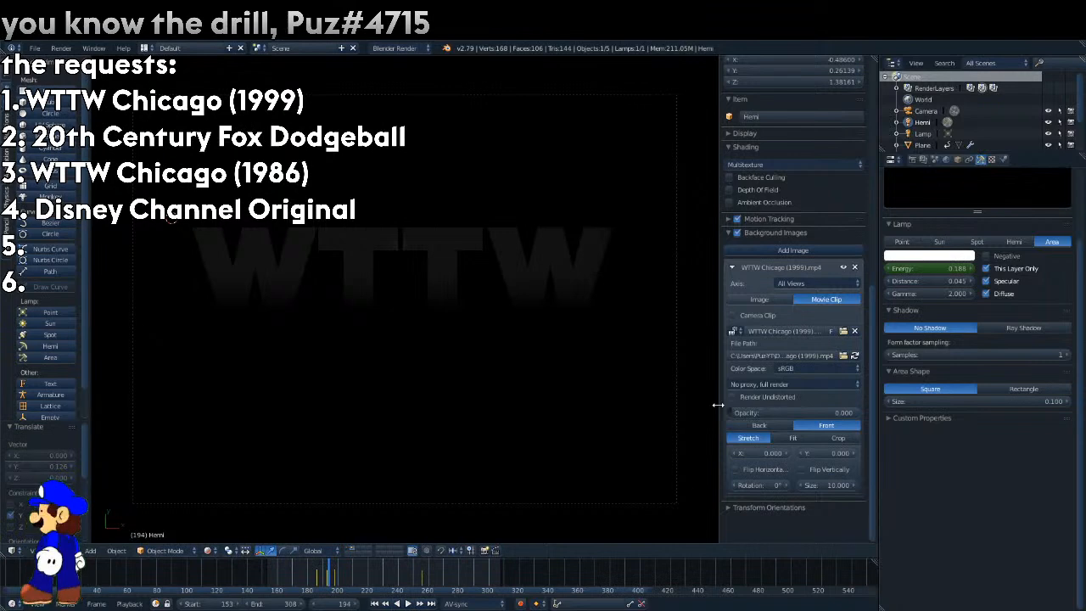
key(Left)
drag(752, 412, 798, 415)
key(Left)
key(Left)
key(Left)
key(Left)
key(Left)
key(Left)
key(Left)
key(Left)
key(Left)
key(Left)
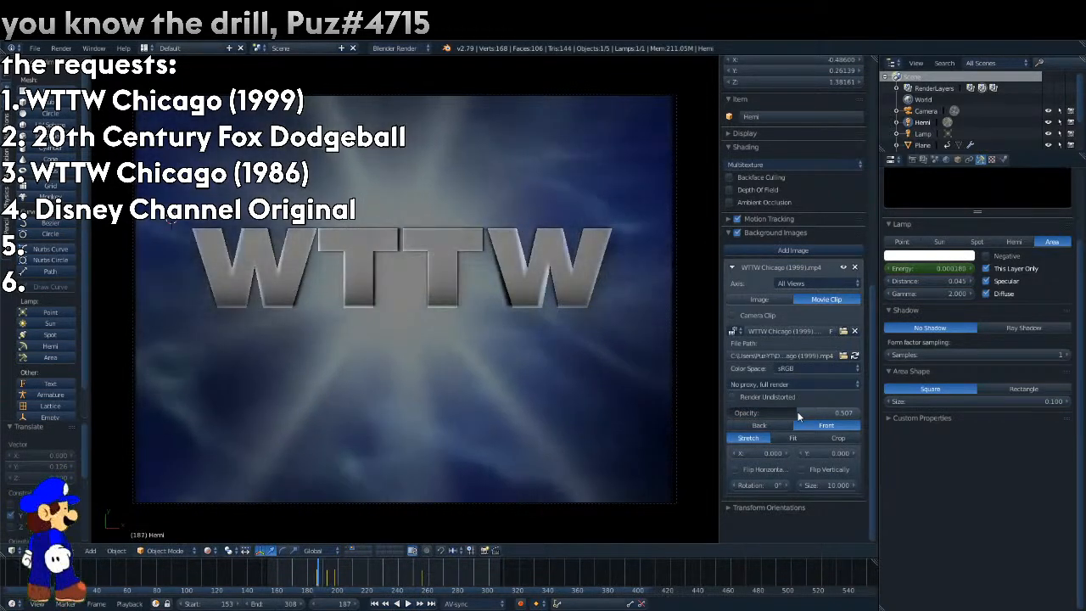
Play the animation in solid shading to frame 265, view the reference clip at full opacity, and set its opacity back to 0.
click(210, 550)
click(222, 511)
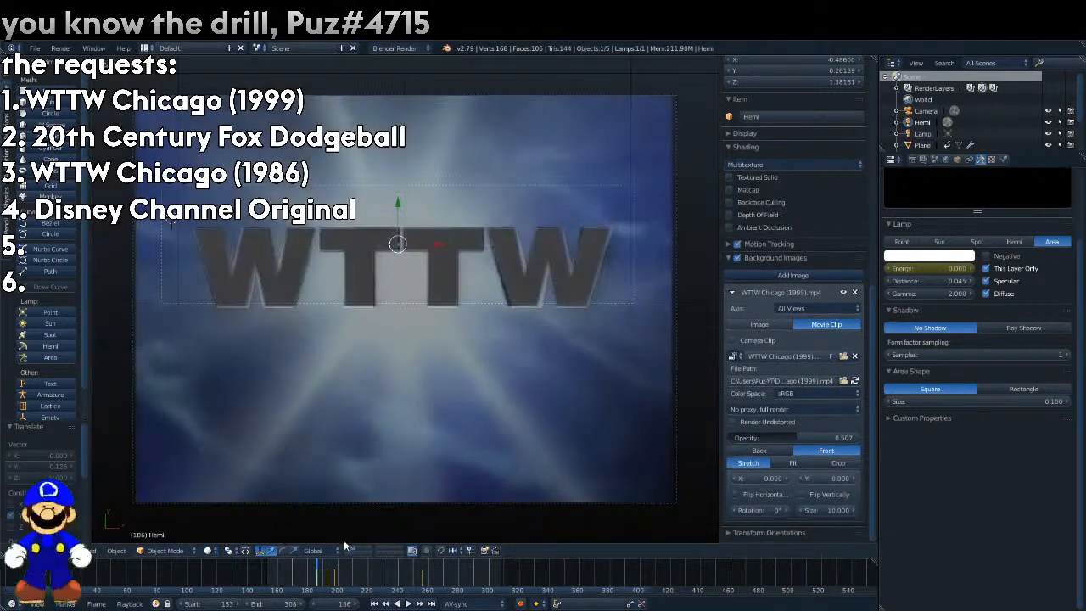
key(alt+a)
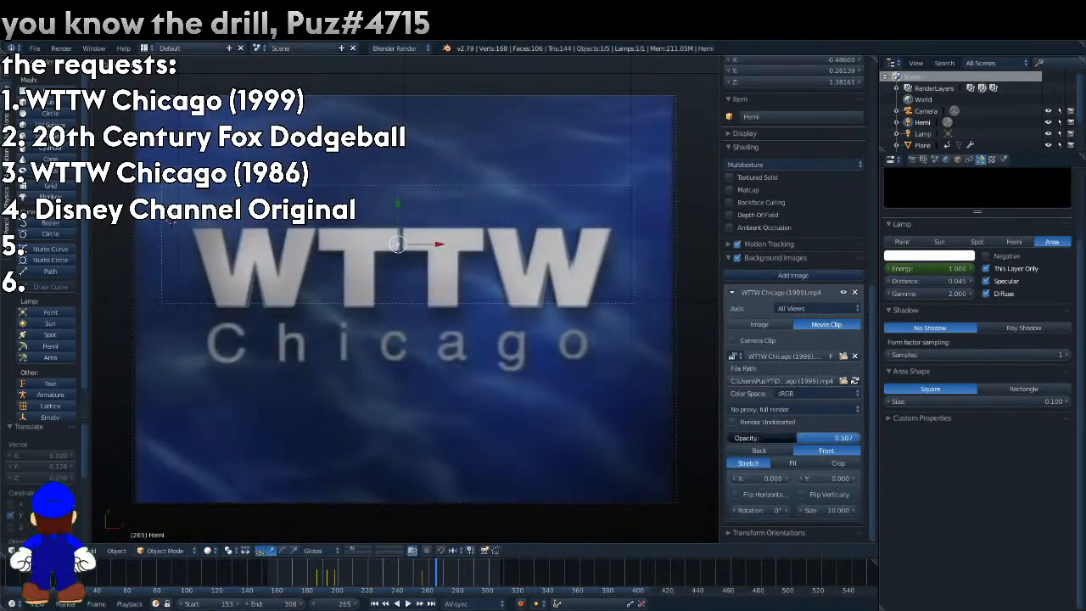
drag(783, 438, 857, 438)
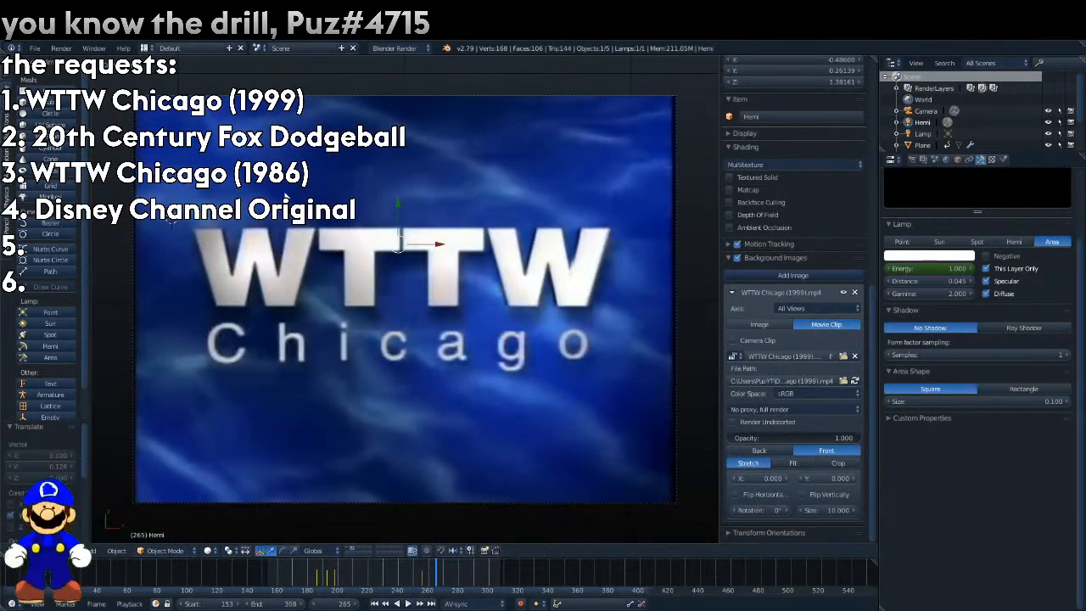
drag(814, 438, 730, 437)
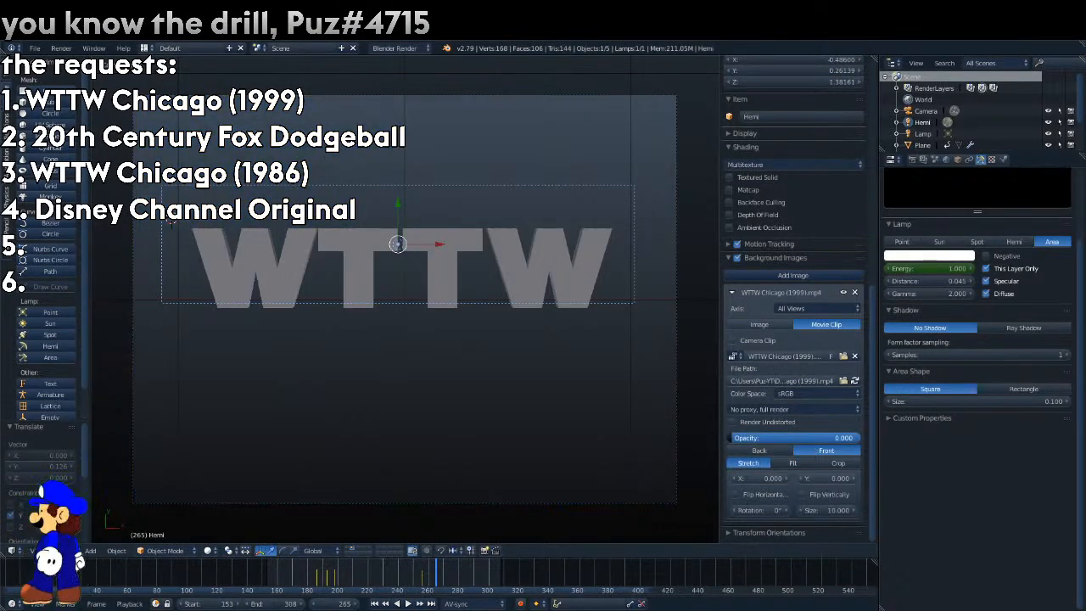
Add an area lamp at the 3D cursor, assign the existing Material to the last W, and render frame 265.
click(67, 355)
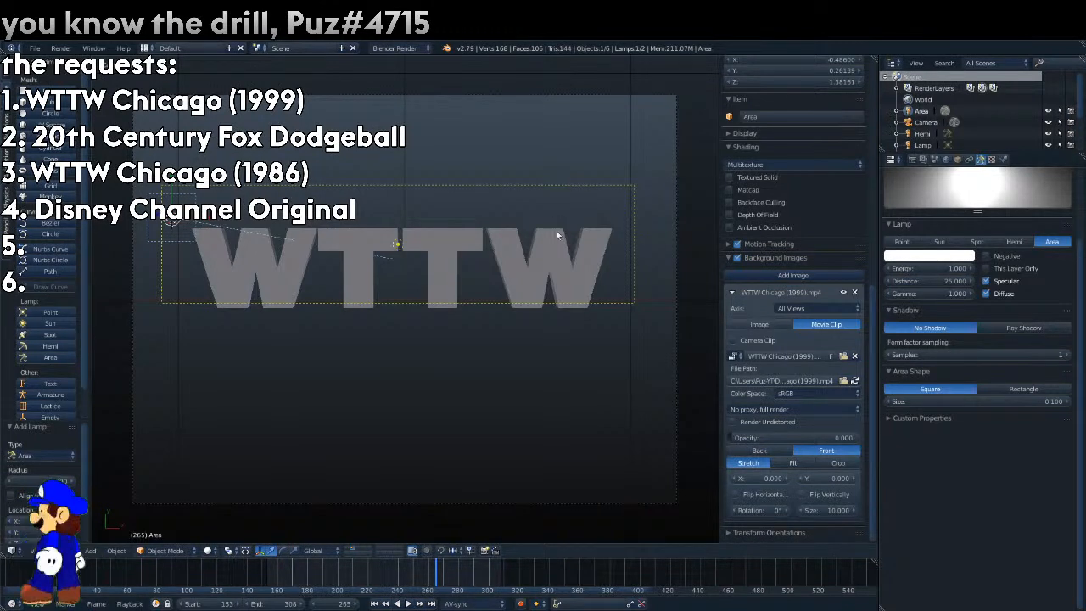
right_click(551, 272)
click(1005, 161)
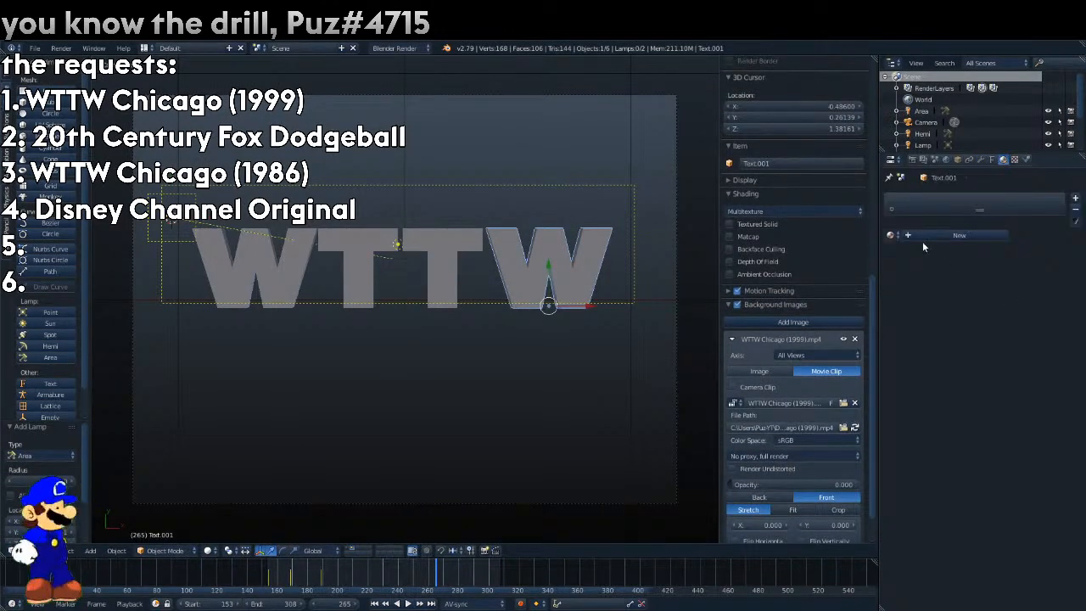
click(890, 235)
click(923, 252)
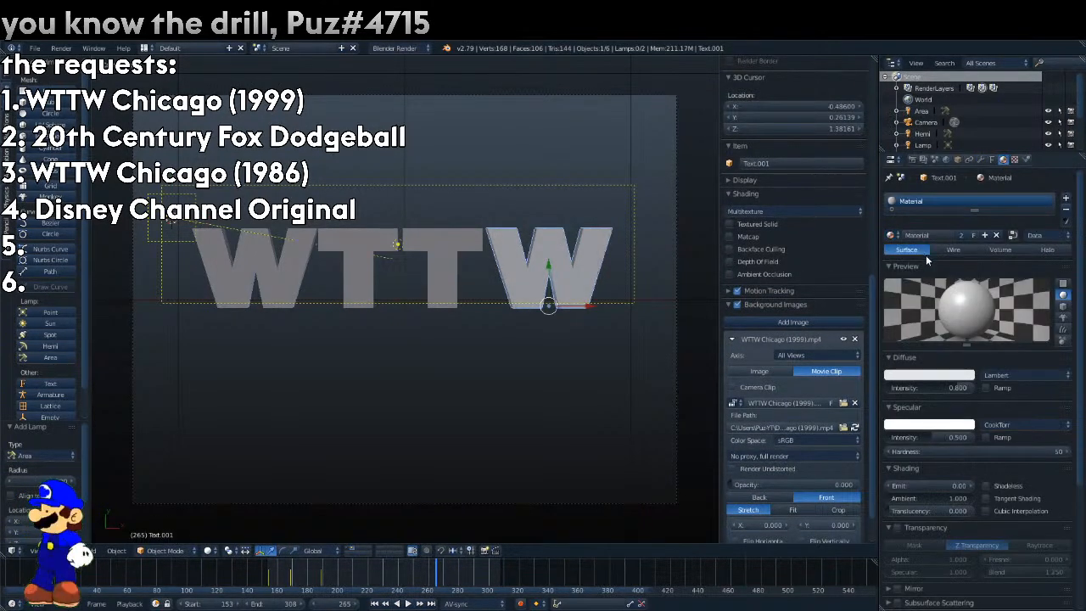
key(F12)
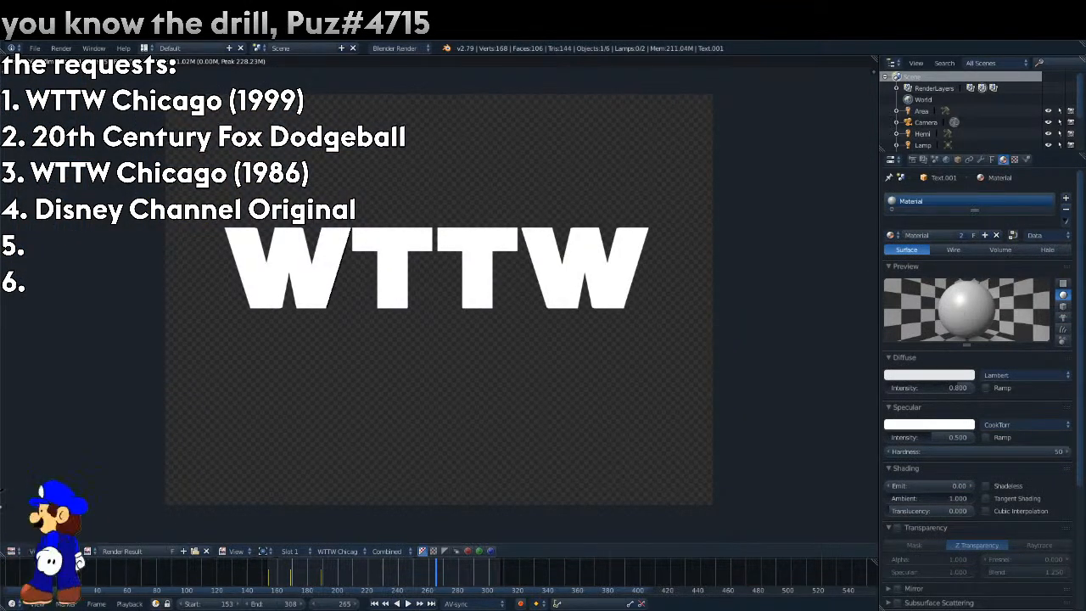
key(Escape)
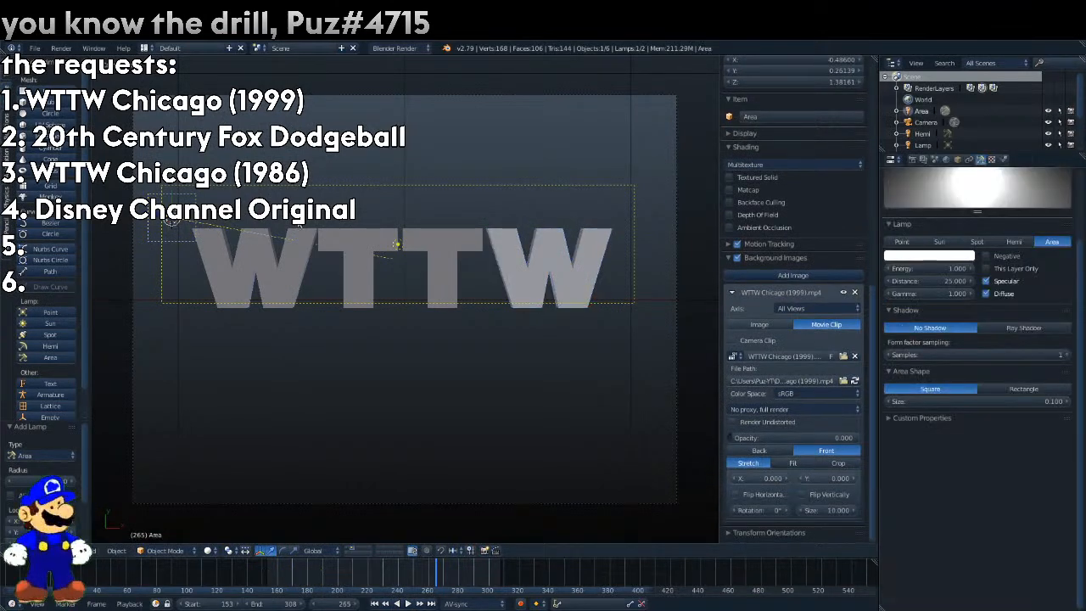
Delete the newly added area lamp, render frame 265 again and return to the 3D view.
key(F12)
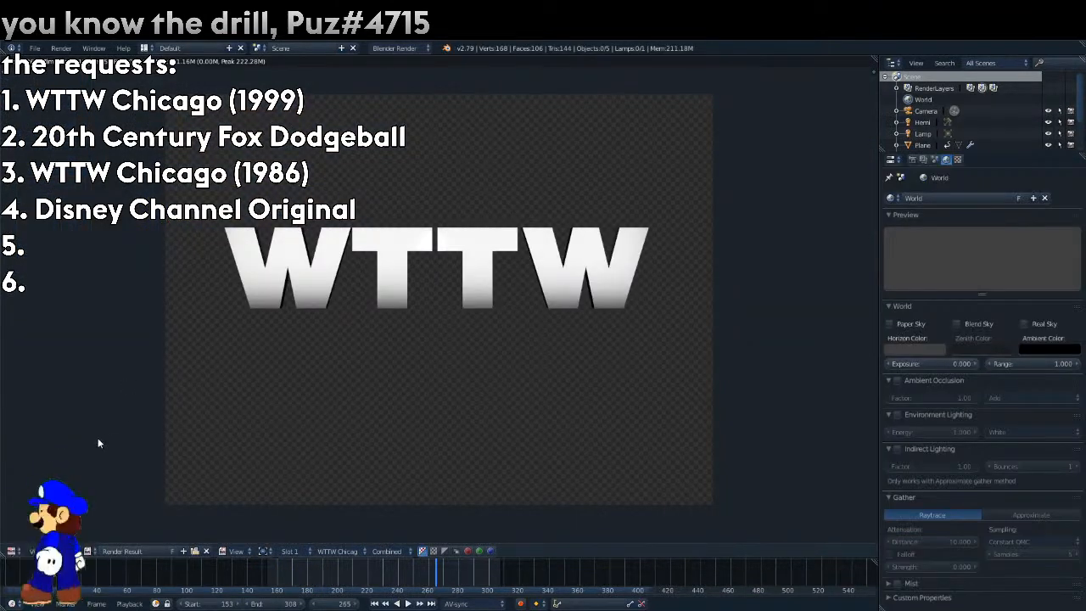
click(15, 552)
click(13, 551)
click(32, 506)
click(13, 551)
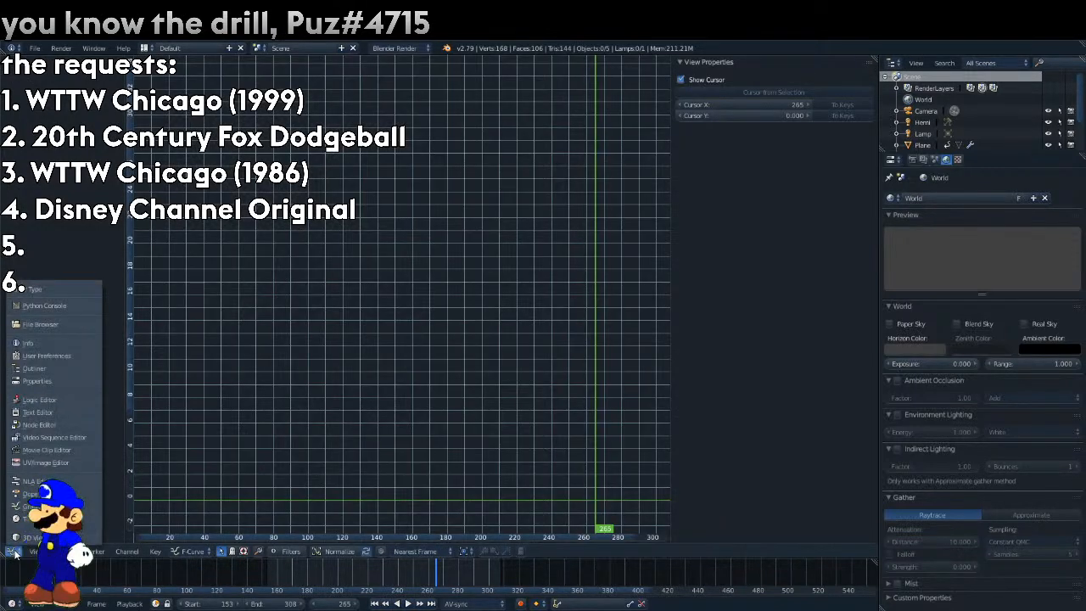
click(34, 508)
Toggle the Specular option of the wide area lamp and link the existing Material to all the WTTW letters.
right_click(161, 244)
click(986, 281)
right_click(528, 256)
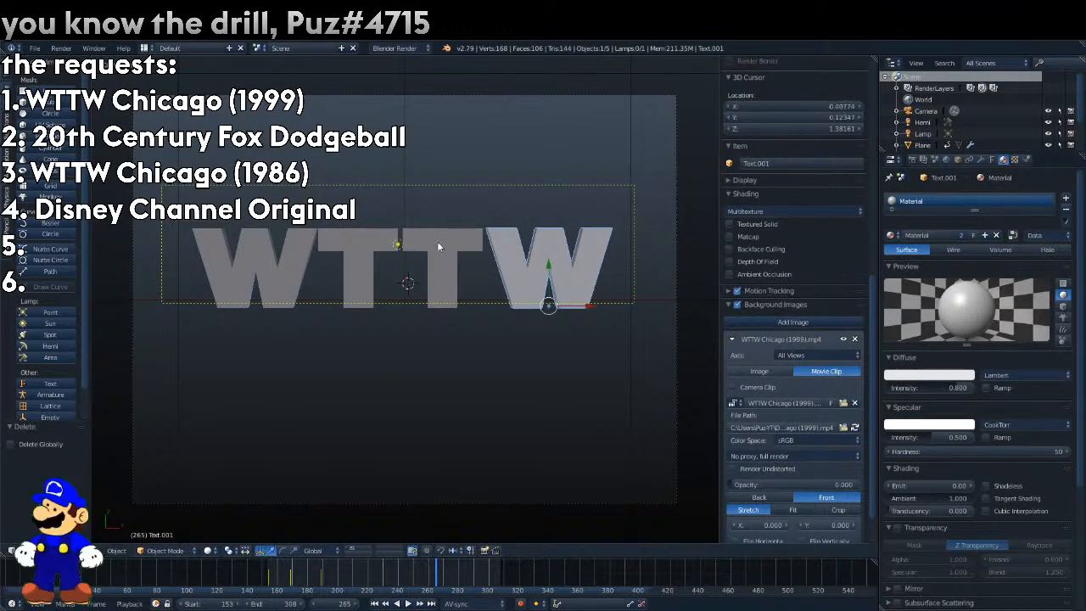
right_click(422, 246)
click(891, 236)
click(1034, 249)
key(ctrl+l)
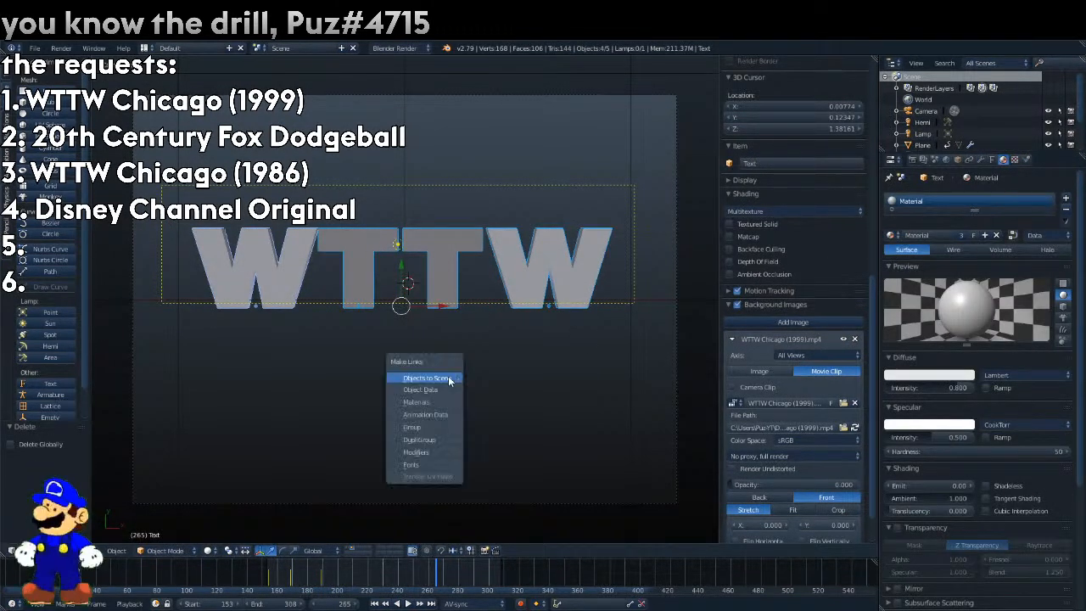
click(448, 375)
Set the letters' specular shader to Toon with intensity 1.000 and smooth 0.213, rendering frame 265 to check.
click(996, 424)
click(989, 379)
key(F12)
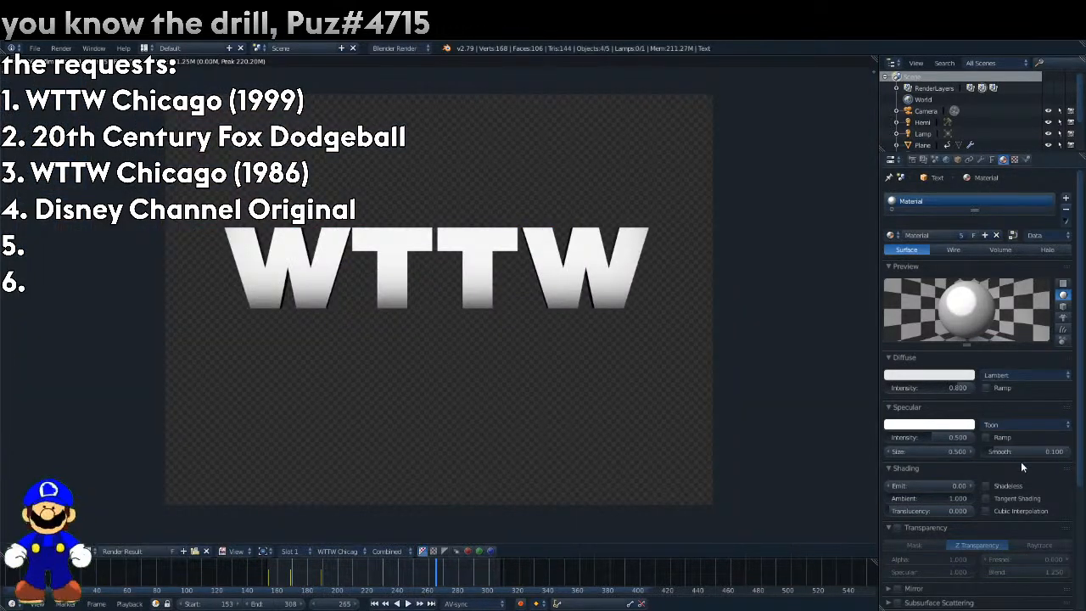
drag(1027, 451, 976, 435)
key(F12)
key(Escape)
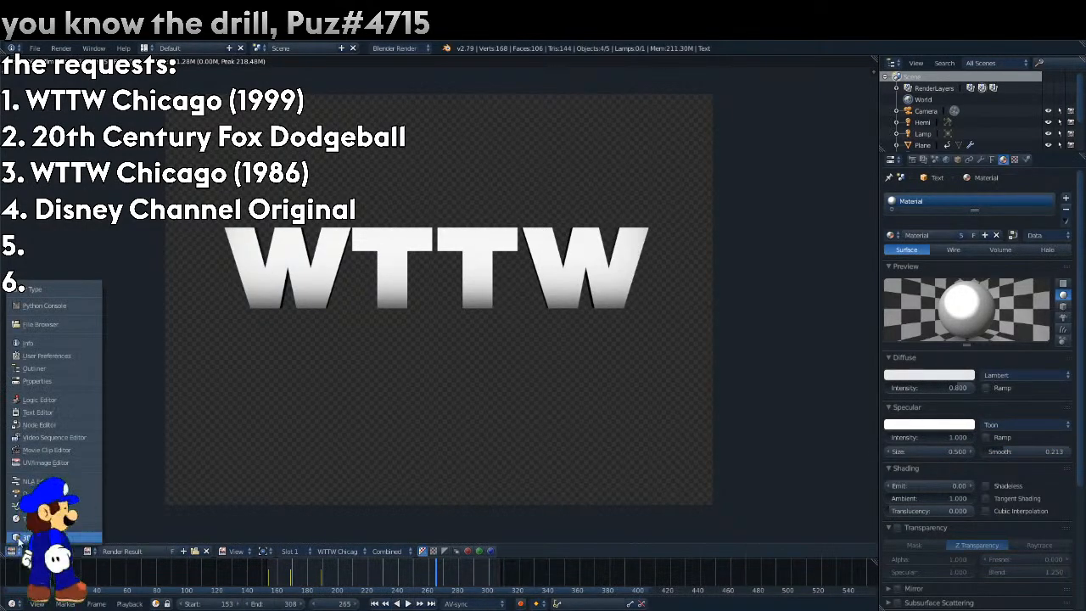
Add an area lamp at the 3D cursor and rotate it 90° about Y, with Z rotation at 0°.
click(50, 357)
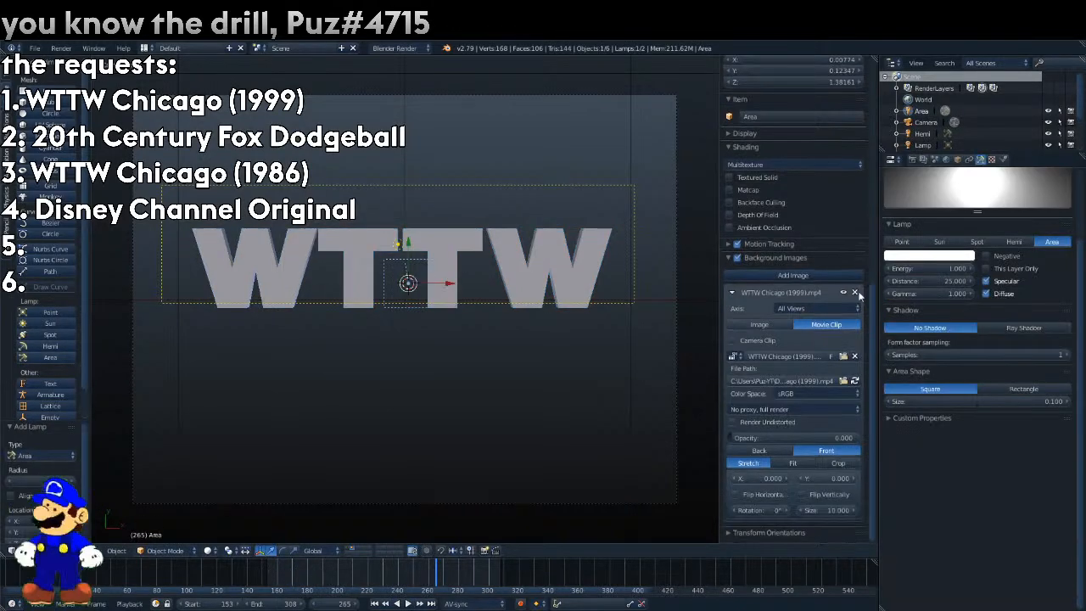
click(948, 159)
click(958, 160)
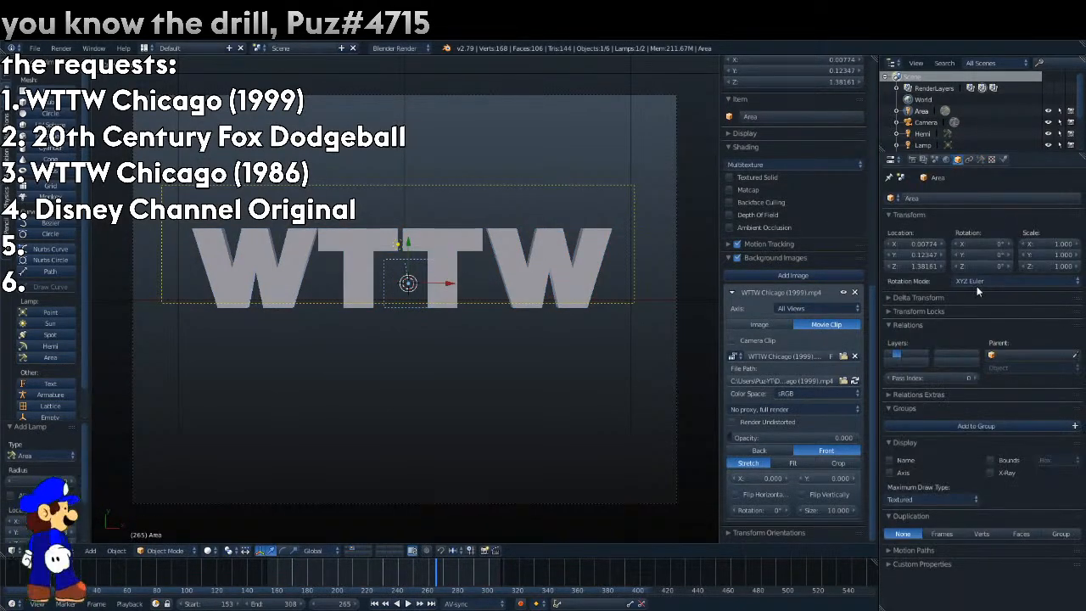
drag(982, 266, 863, 256)
click(988, 266)
text(0)
key(Return)
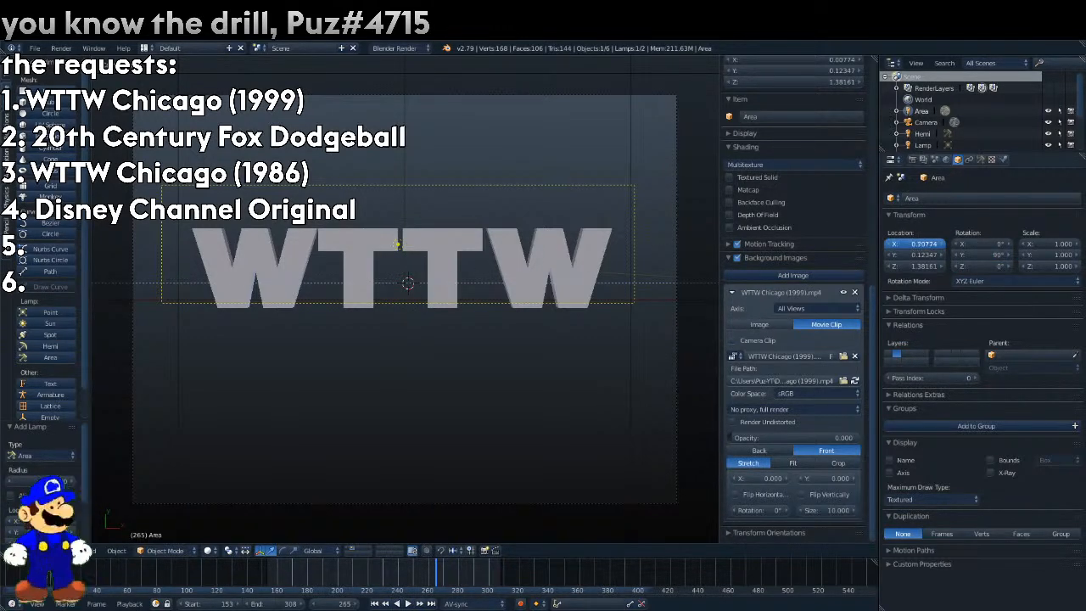
Position the new area lamp beyond the last W at X 1.15774 and Z 0, and render frame 265.
mouse_move(924, 244)
mouse_down()
mouse_move(912, 244)
mouse_move(941, 244)
mouse_up()
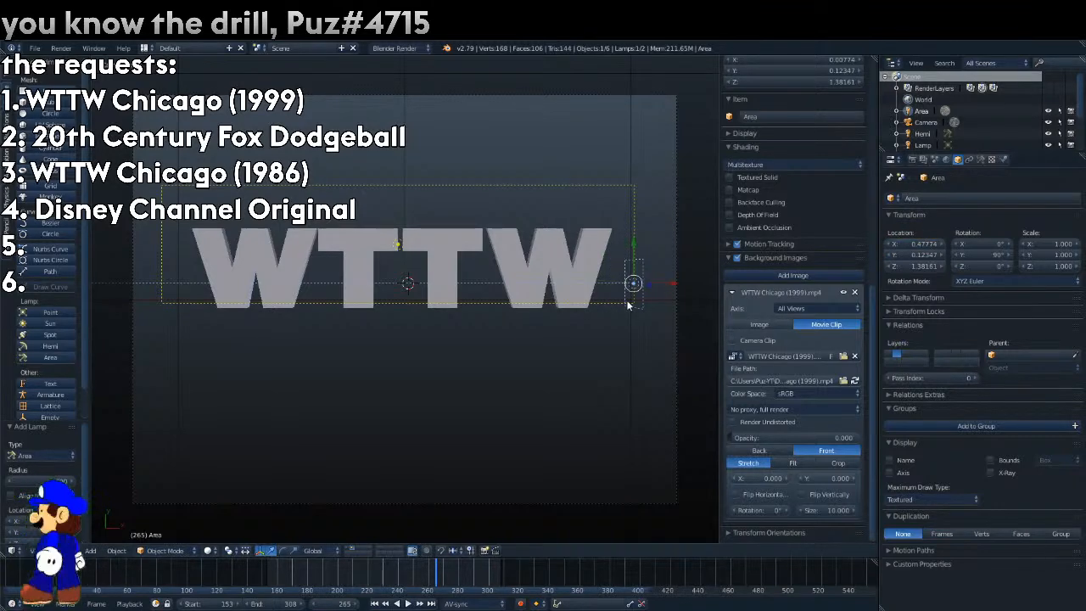
key(KP_7)
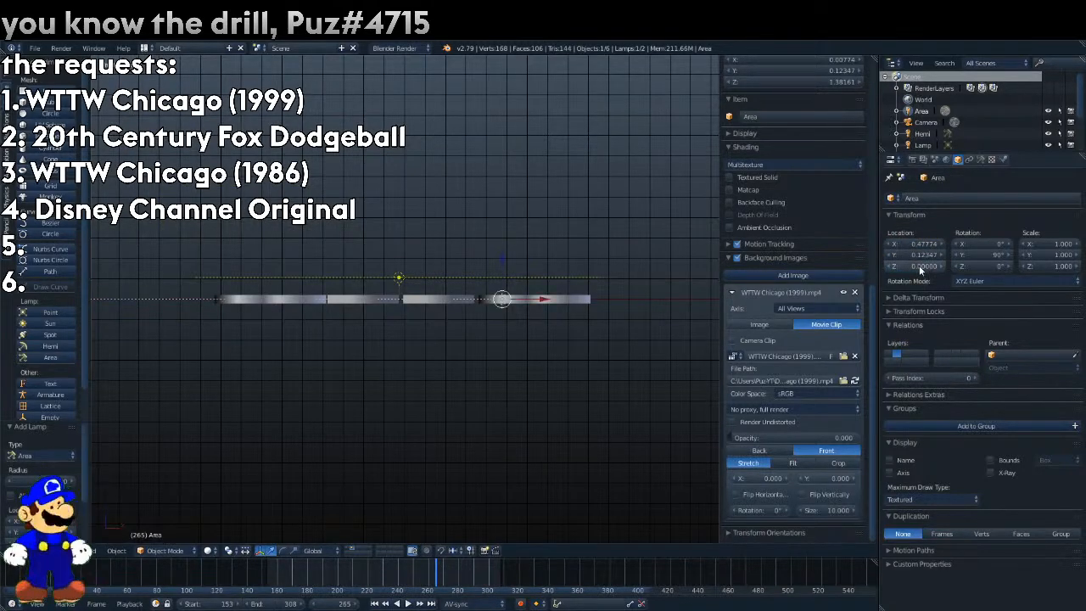
key(KP_0)
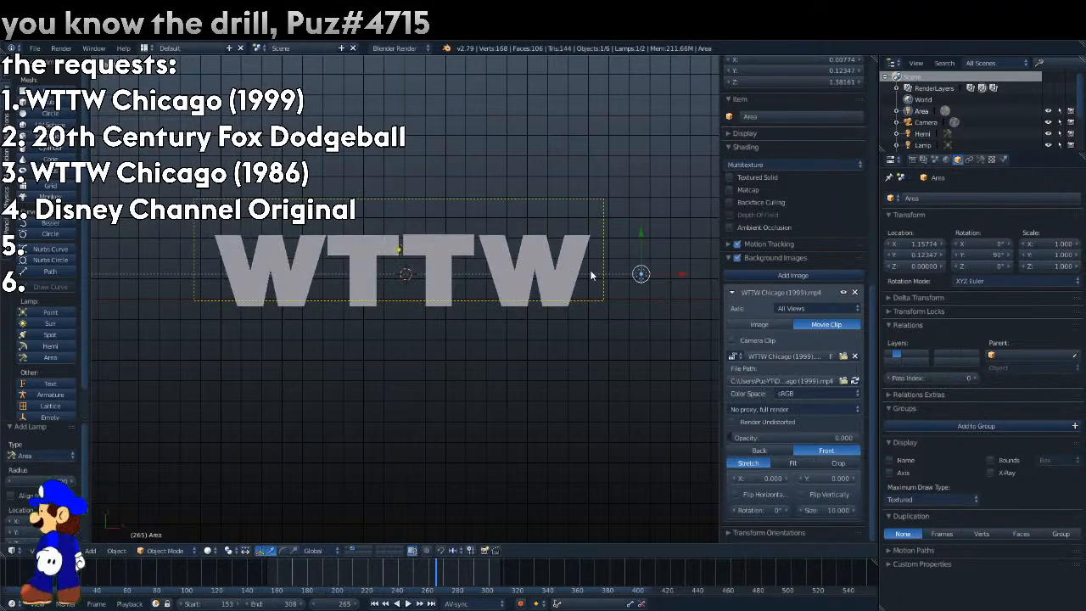
key(F12)
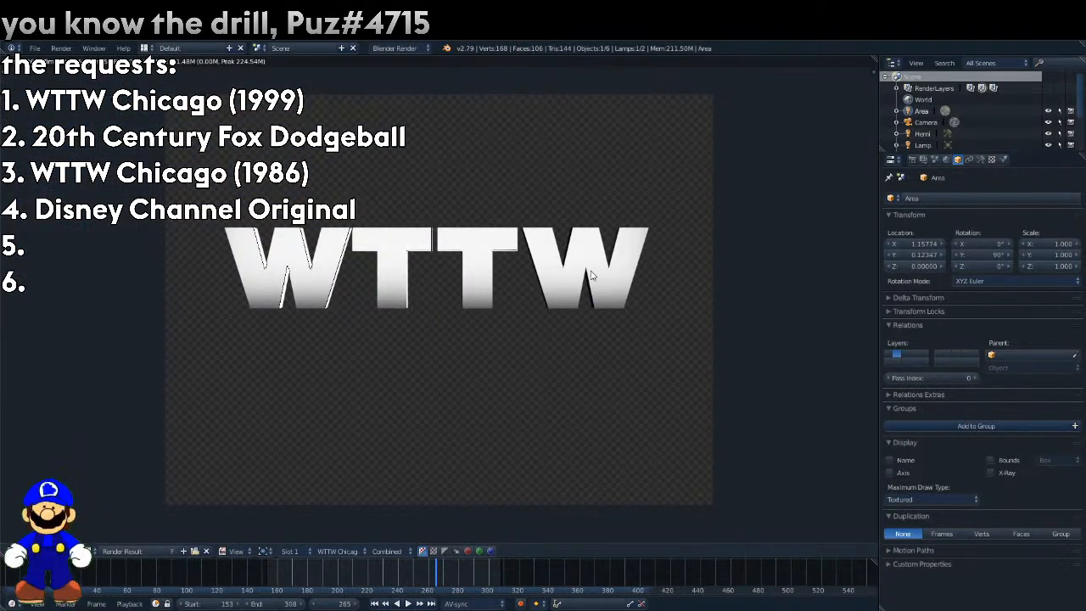
Set the new area lamp's distance to 1 and gamma to 2, and render frame 265.
click(980, 159)
click(958, 282)
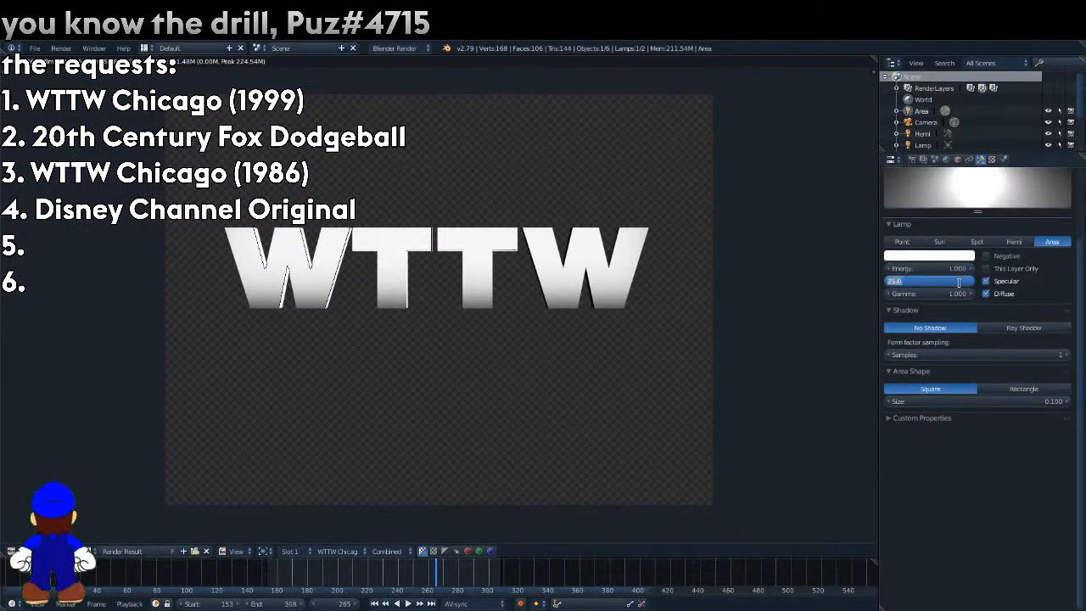
text(1)
key(Return)
click(958, 281)
click(959, 294)
click(960, 294)
text(2)
key(Return)
key(F12)
Set the new area lamp's distance to 2 and render frame 265.
click(954, 281)
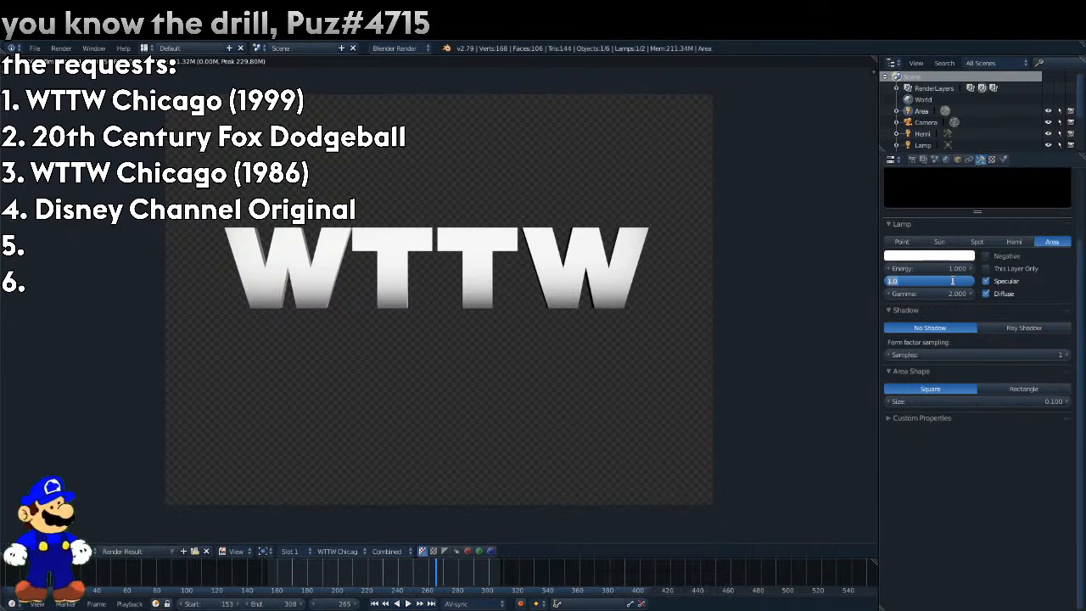
text(2)
key(Return)
key(F12)
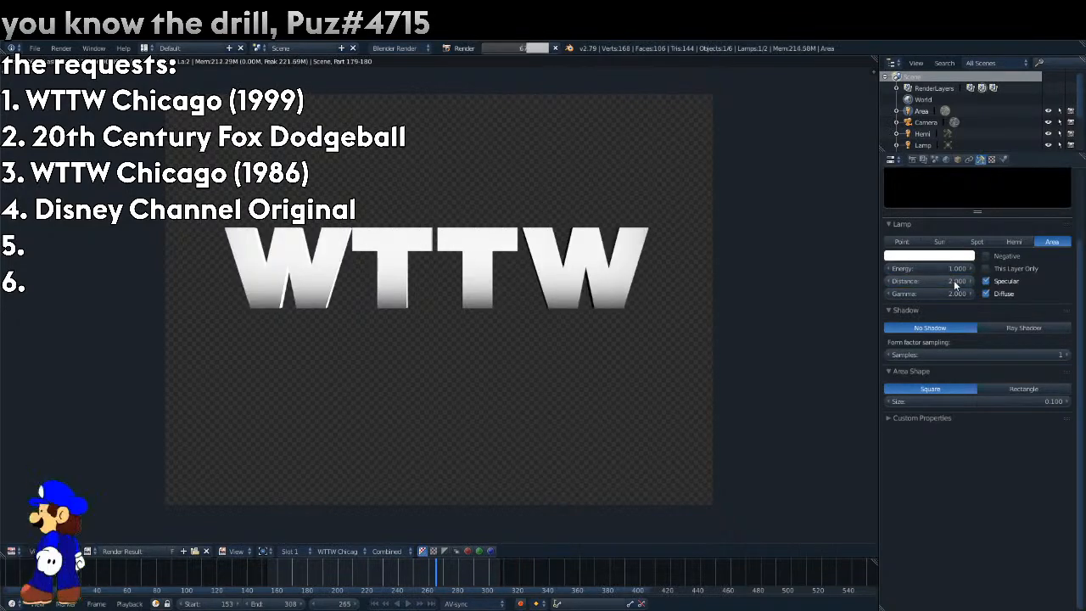
Change the new area lamp's shape to Rectangle with Size X 1.366 and render frame 265.
click(12, 552)
click(34, 536)
key(KP_3)
click(1012, 388)
drag(952, 401, 1035, 401)
key(F12)
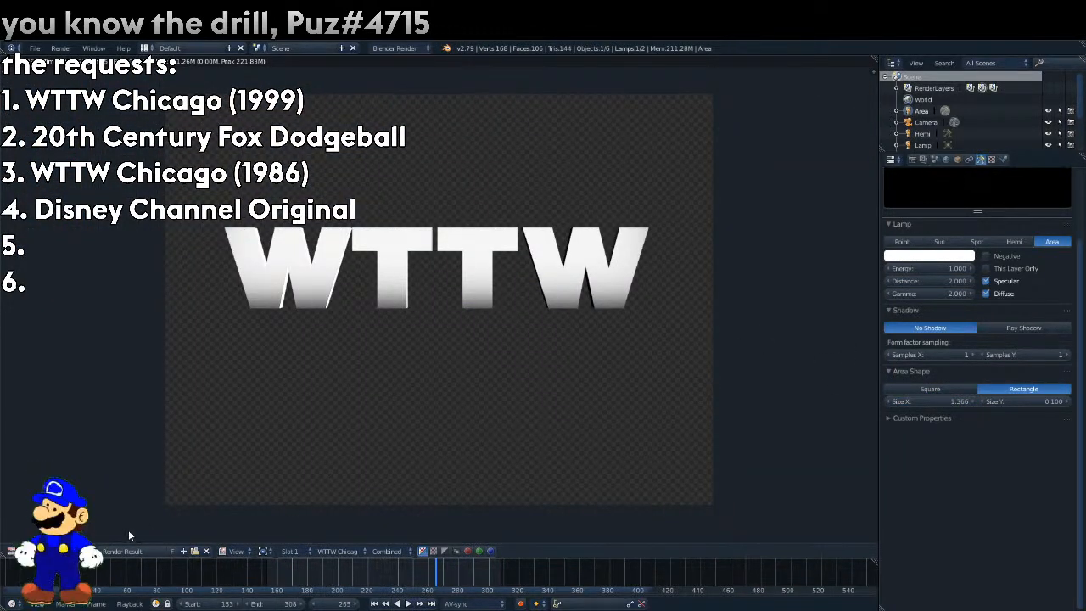
Reduce the rectangular area lamp's Size Y to 0 and render frame 265.
click(13, 551)
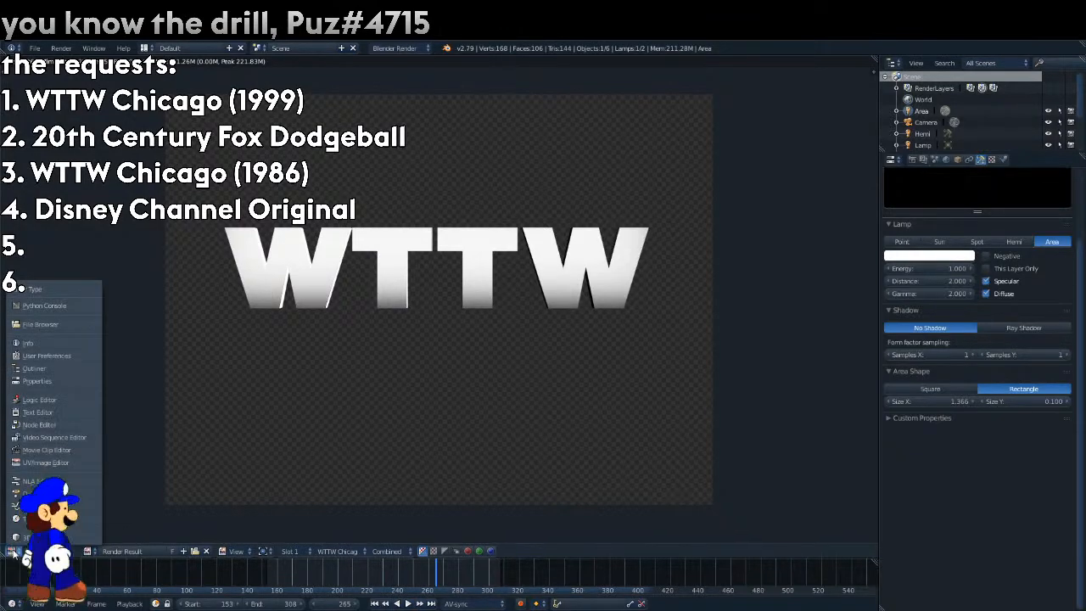
click(49, 536)
drag(1034, 402, 1000, 402)
click(1058, 376)
key(F12)
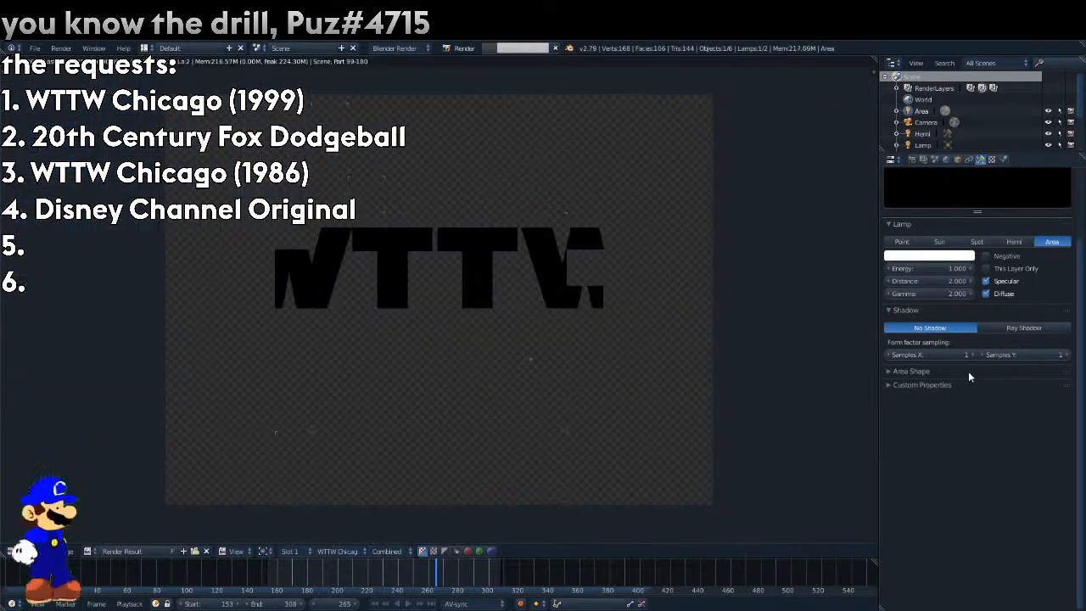
Raise the area lamp's Size Y to 0.001 and 0.002, rendering frame 265 after each change.
click(967, 370)
click(1067, 401)
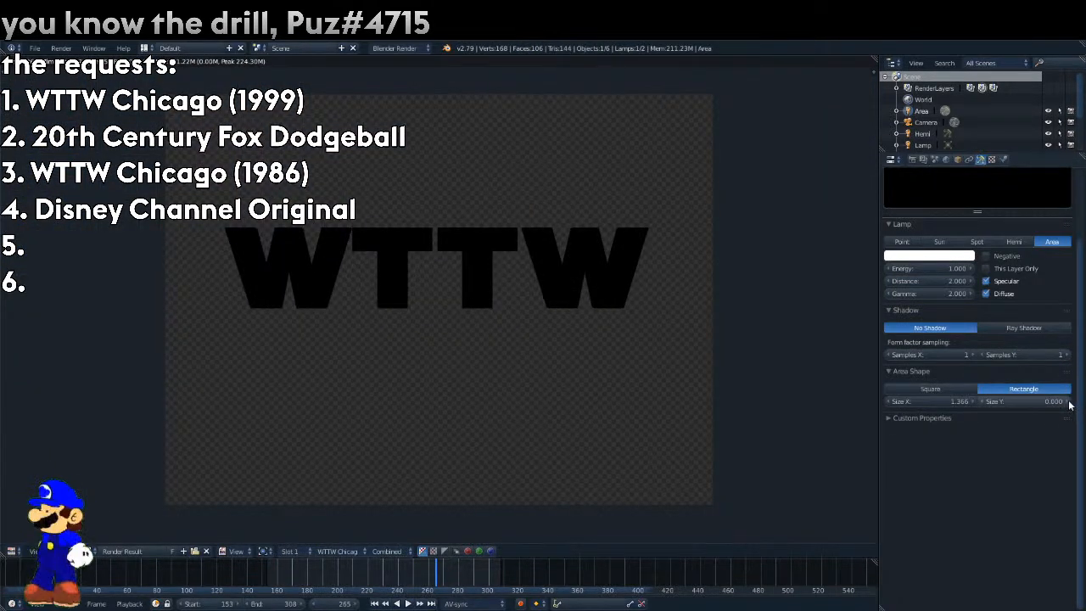
key(F12)
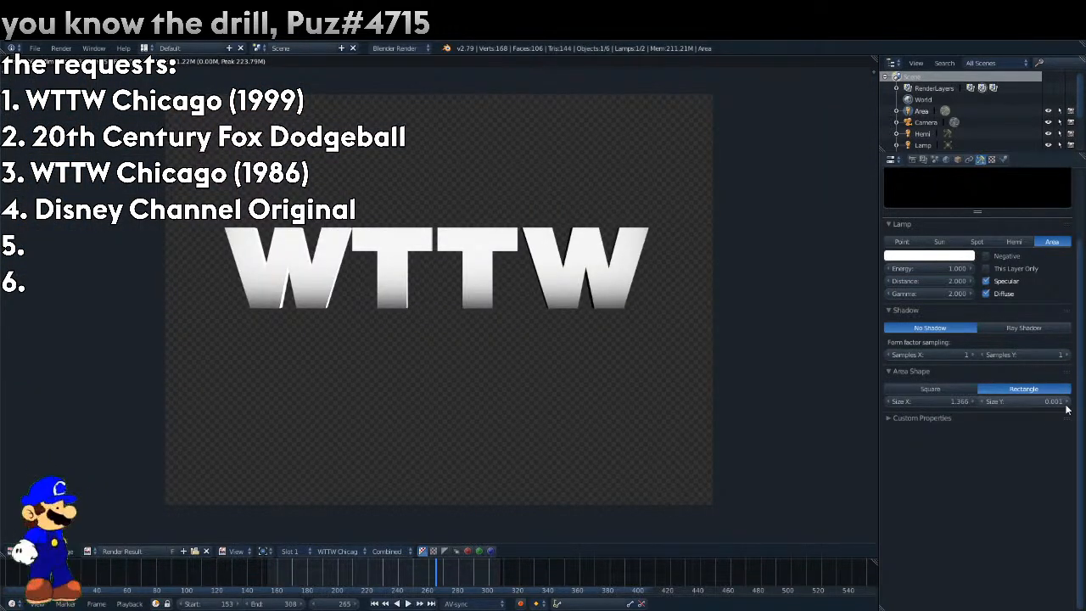
click(1066, 404)
key(F12)
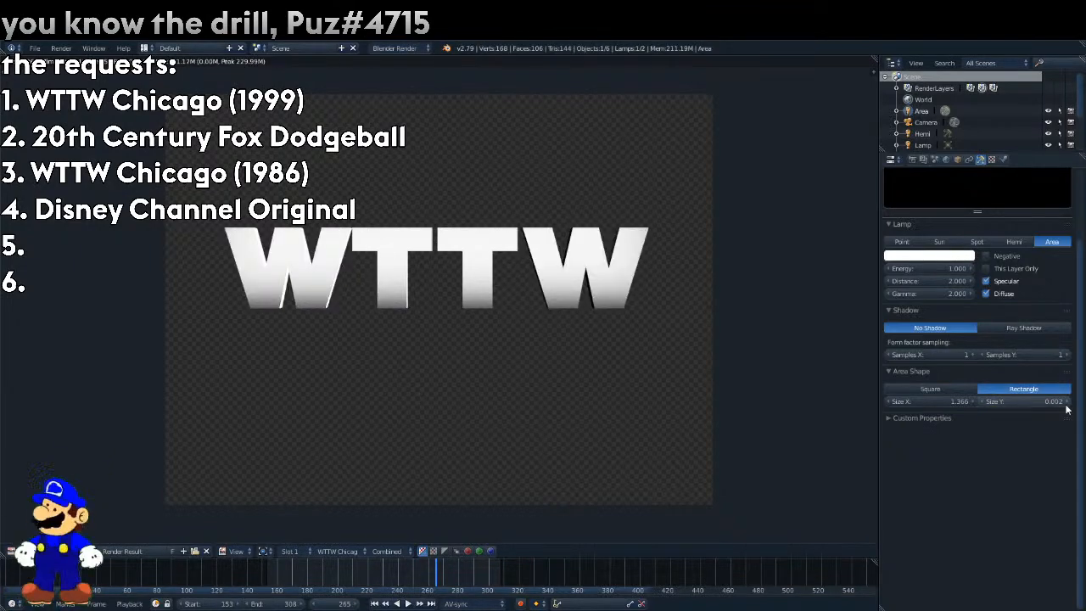
Increase the area lamp's Size X to 3.443 and render frame 265.
key(Escape)
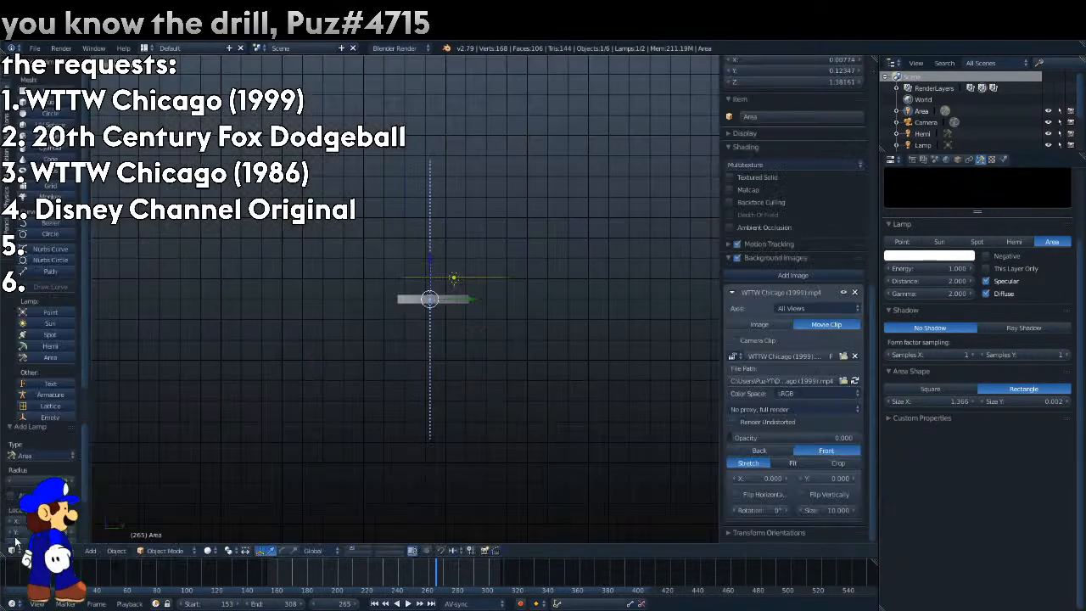
key(KP_1)
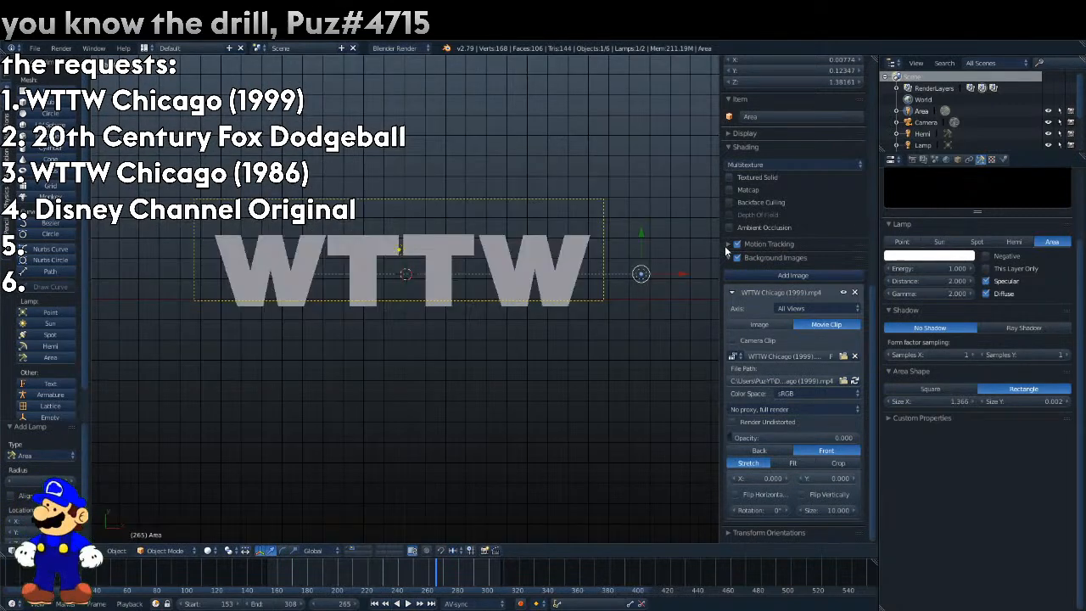
drag(944, 398, 963, 399)
key(F12)
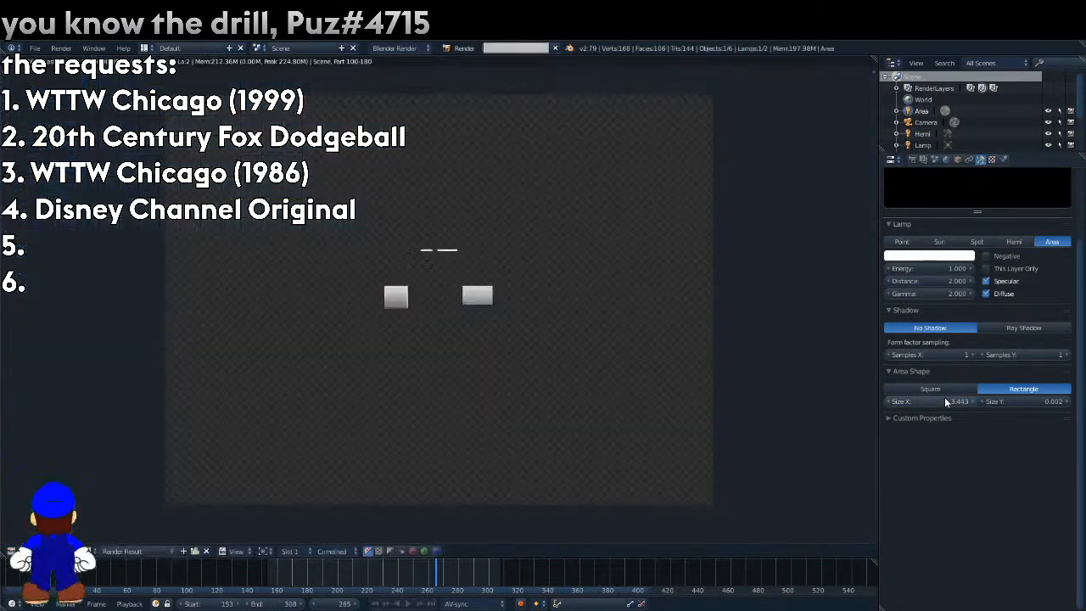
Set the area lamp's distance to 0.2 and turn off its Diffuse contribution.
click(937, 283)
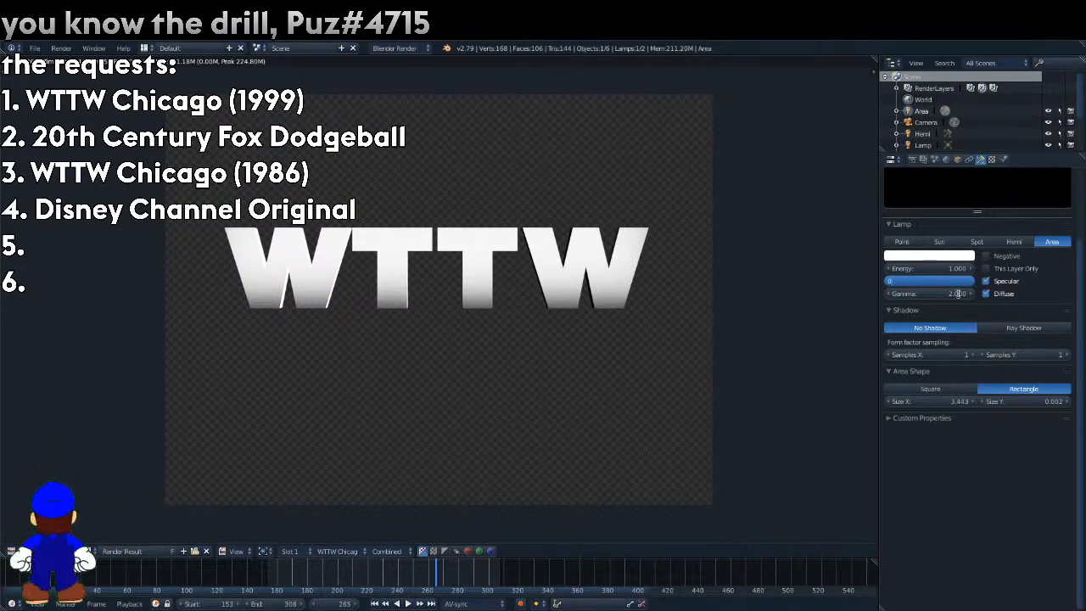
text(0.2)
key(Return)
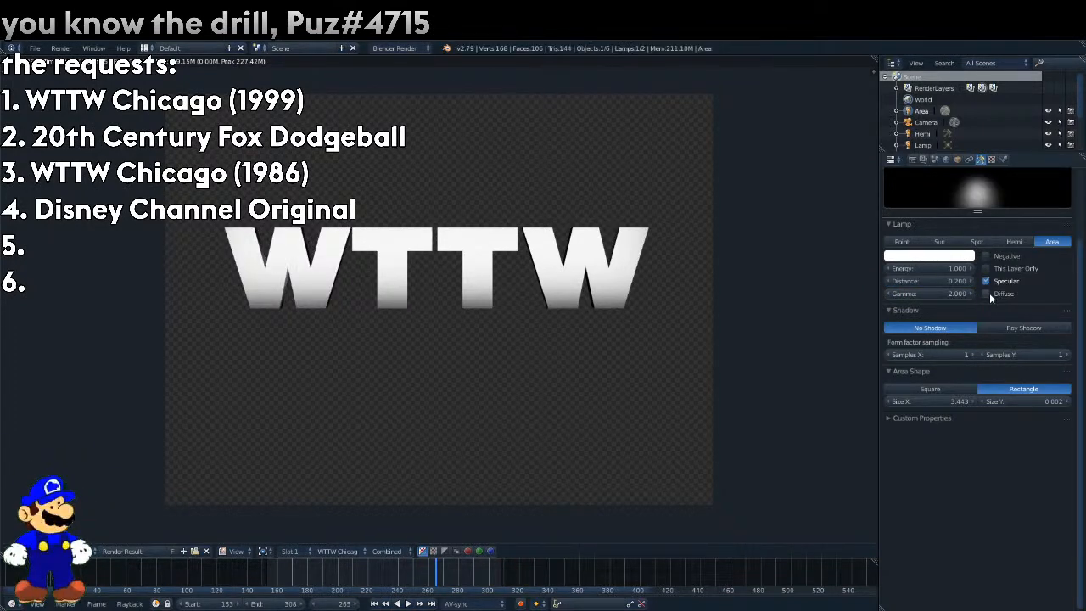
Set the area lamp's distance to 1, render frame 265, and increase Size Y to 0.114.
click(958, 284)
click(959, 284)
text(1)
key(Return)
key(F12)
key(Return)
mouse_move(1022, 401)
mouse_down()
mouse_move(1048, 401)
mouse_move(1013, 407)
mouse_move(1027, 406)
mouse_up()
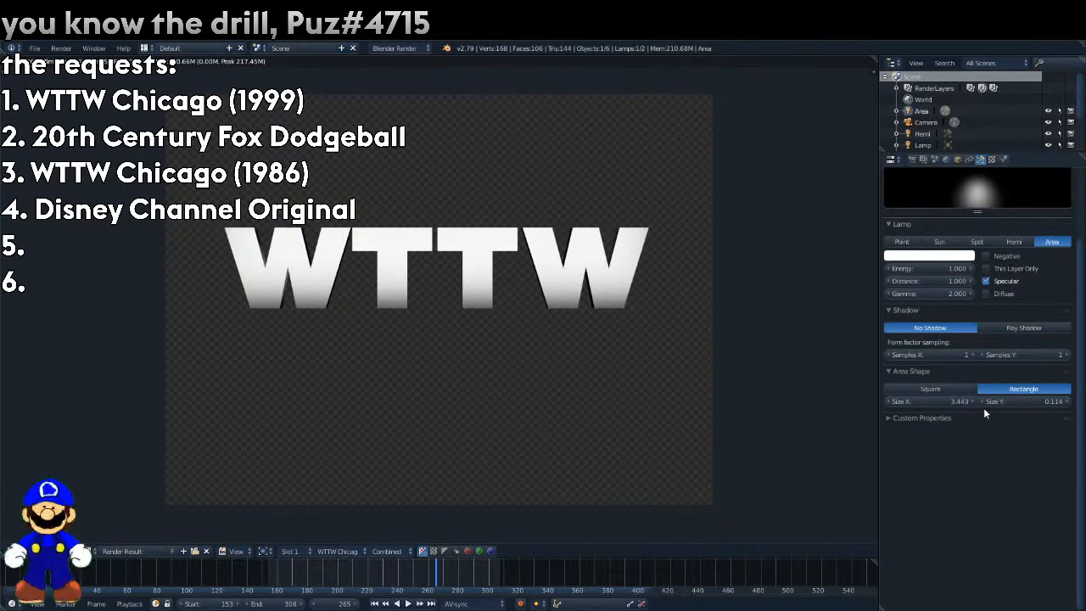
Test the area lamp at distance 2 with a render of frame 265, and raise the distance to 10.
click(943, 285)
text(2)
key(Return)
key(F12)
drag(943, 285, 1001, 285)
Bring back the 3D view in place of the render result and go to frame 255.
scroll(922, 124, down, 3)
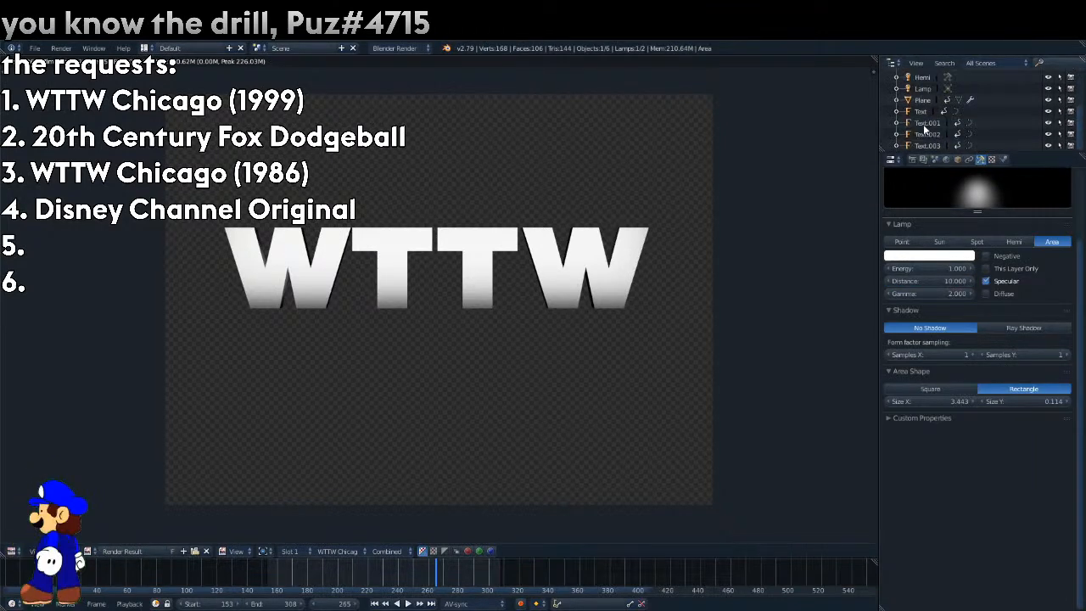
click(13, 550)
click(34, 518)
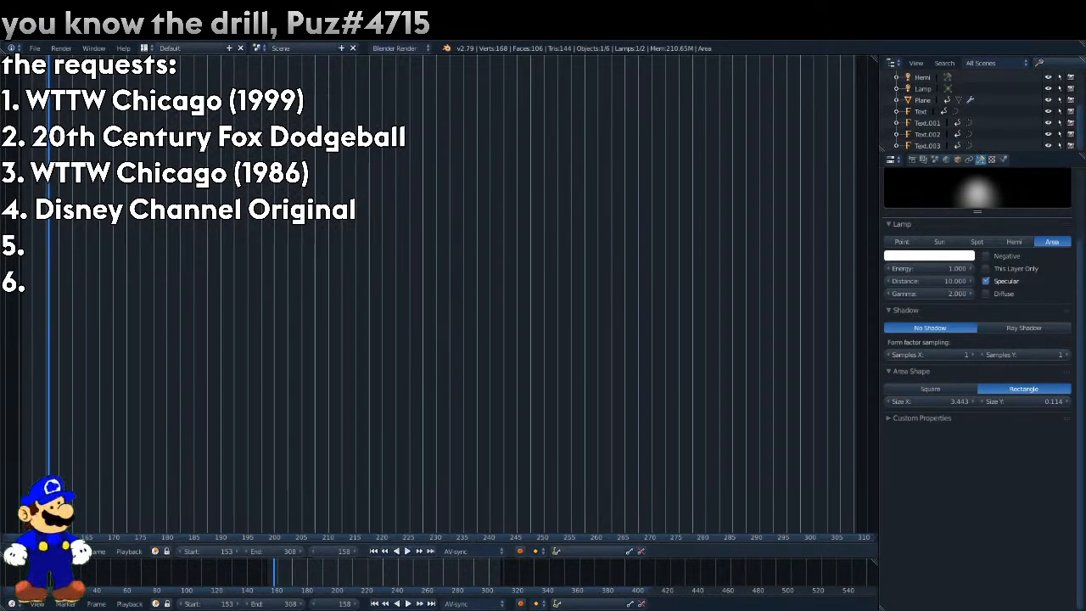
click(13, 550)
click(34, 519)
click(13, 550)
click(34, 529)
drag(407, 581, 420, 580)
Duplicate the area lamp and place the copy before the first W at X -1.15774, rotated 180° about X and 90° about Y.
key(shift+d)
click(602, 363)
text(r90)
key(Return)
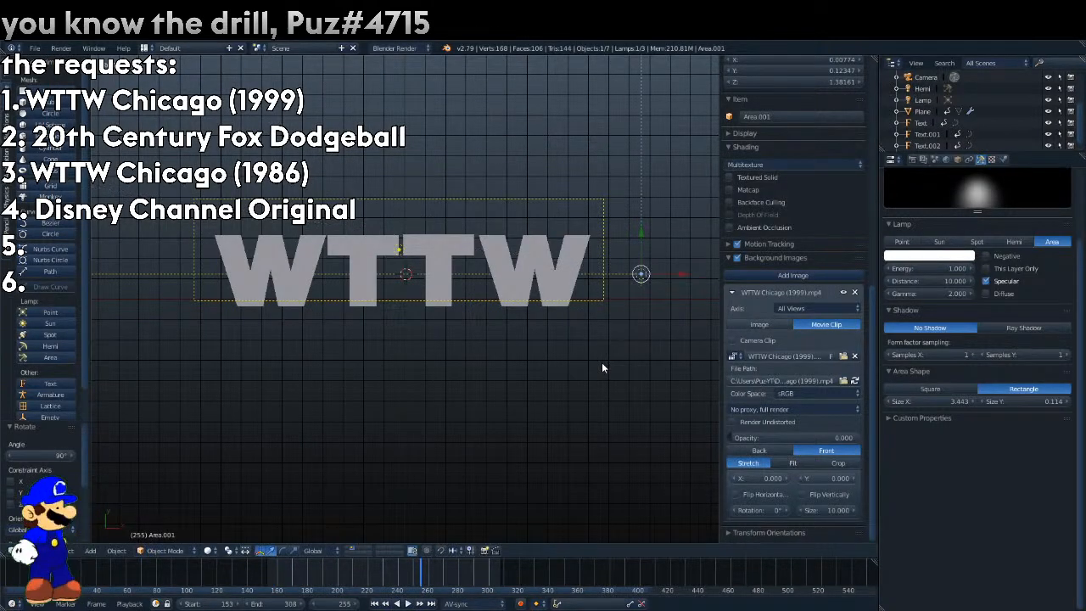
click(956, 159)
key(Return)
Add a plane at the 3D cursor, scale it to 0.185, and hide it in the viewport.
click(51, 91)
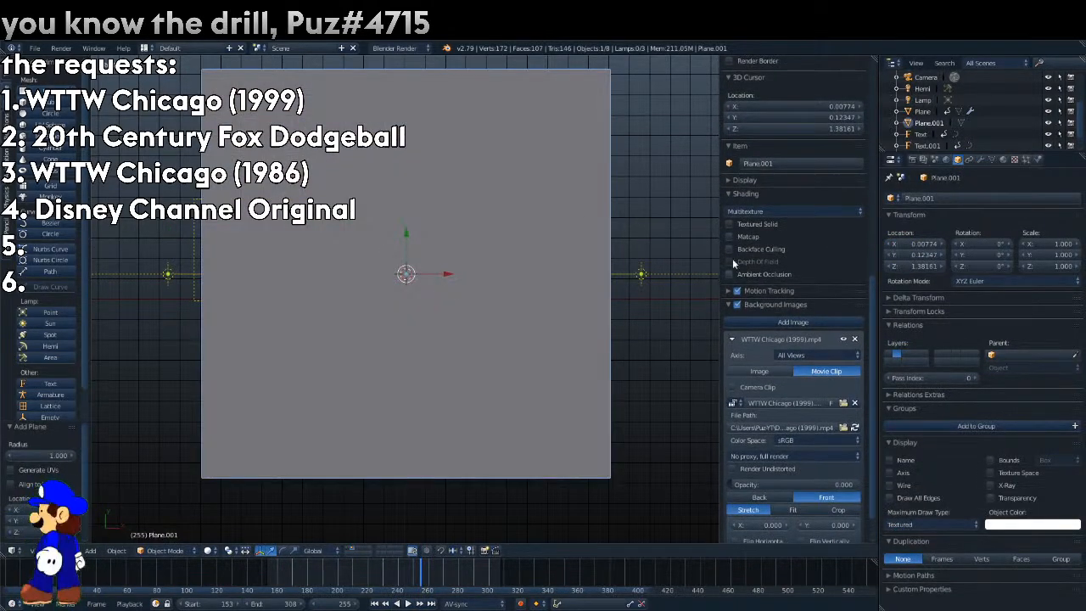
key(s)
click(445, 256)
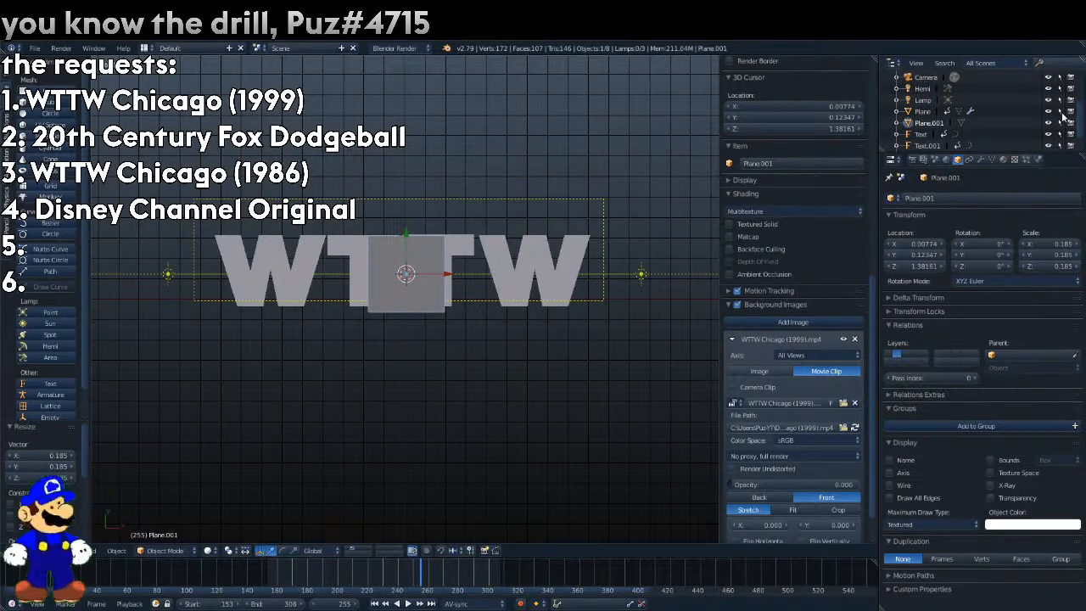
click(1049, 123)
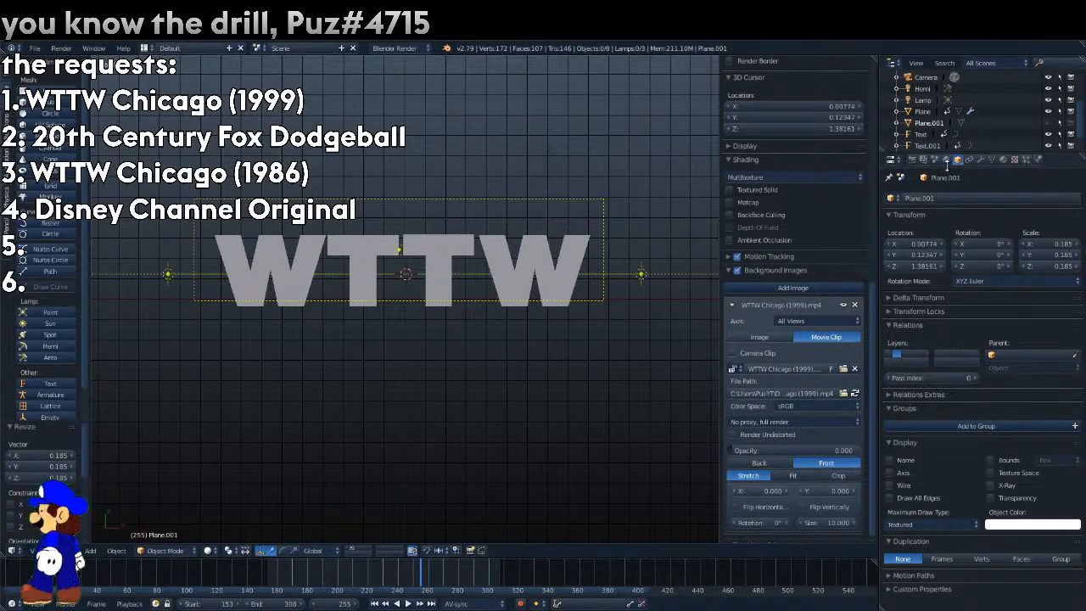
Parent both area lamps, Area and Area.001, to Plane.001 and select the plane in camera view.
drag(946, 154, 943, 257)
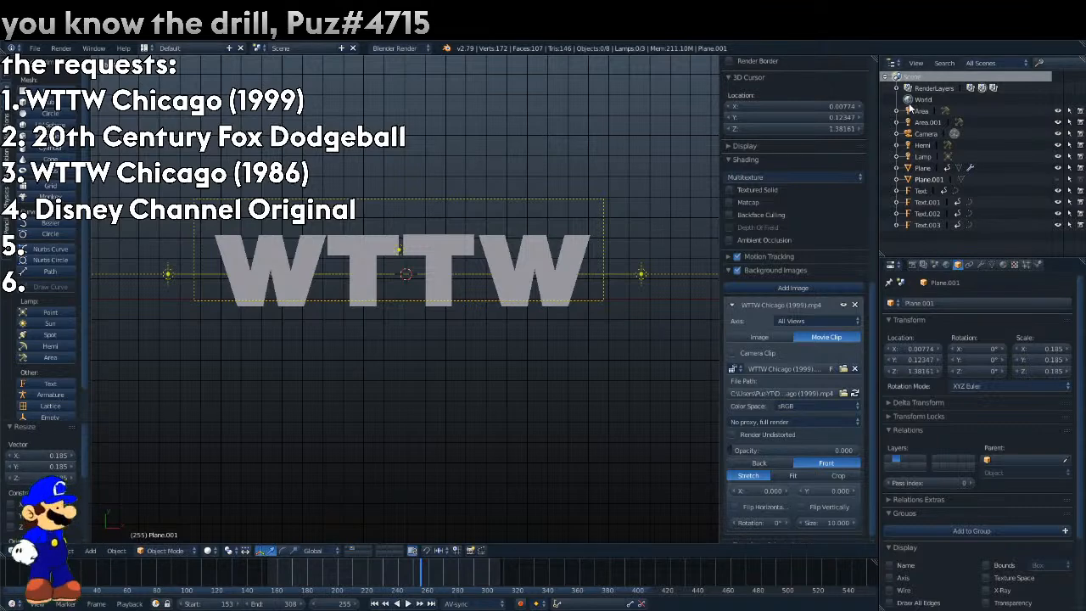
drag(927, 186, 912, 157)
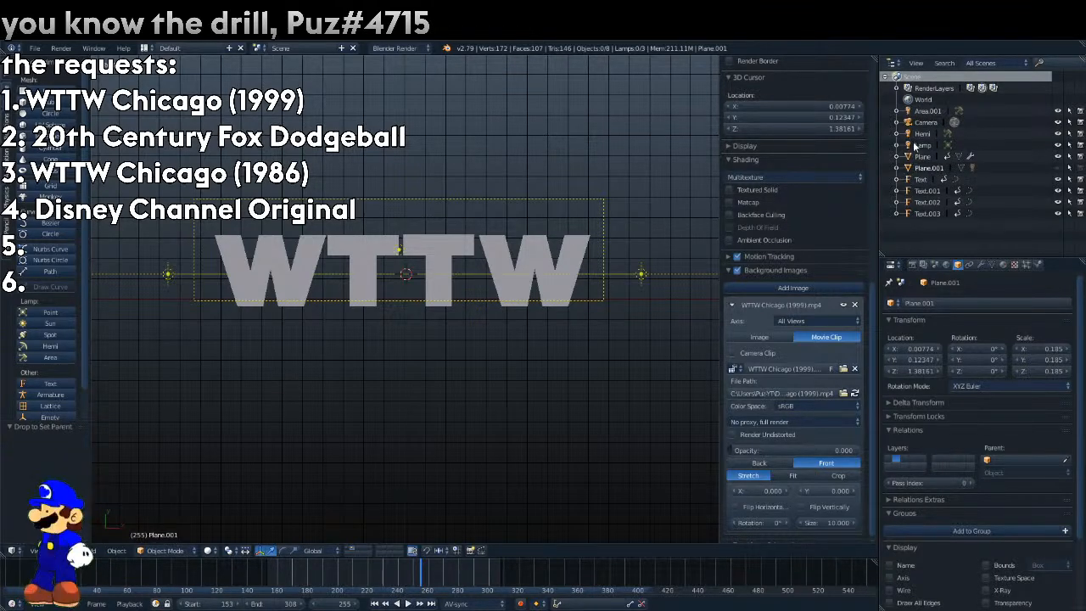
drag(924, 111, 929, 167)
key(KP_0)
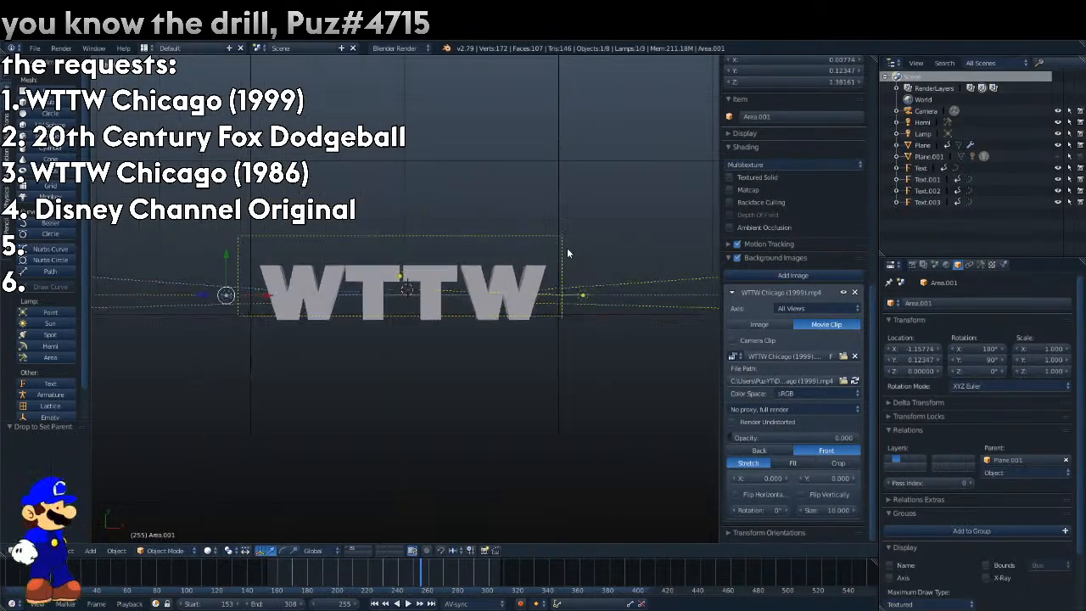
click(929, 156)
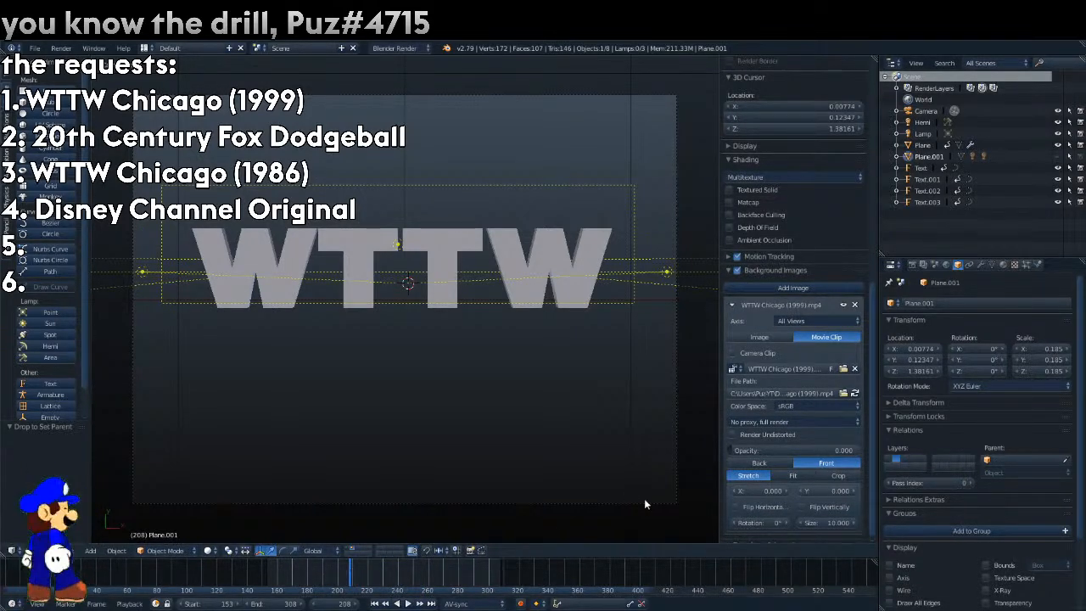
Set the reference clip's opacity to 0.709 and keyframe Plane.001's Z rotation at 0° on frame 196.
drag(800, 450, 820, 451)
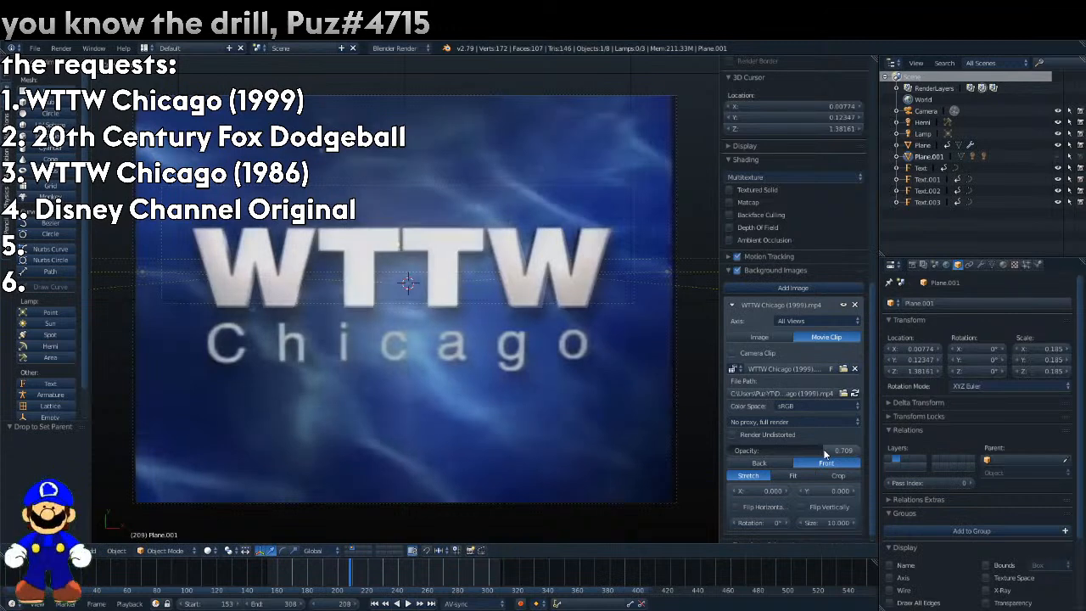
key(Left)
key(Left)
key(Left)
key(Left)
key(Left)
key(Left)
key(Left)
key(Left)
key(Left)
key(Left)
key(Left)
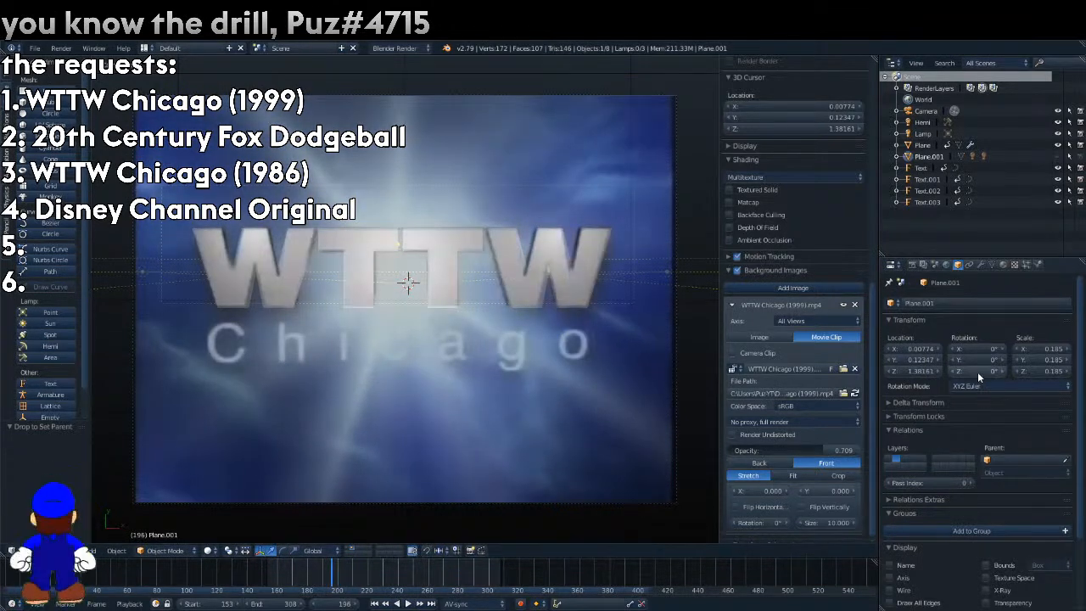
drag(977, 372, 1005, 372)
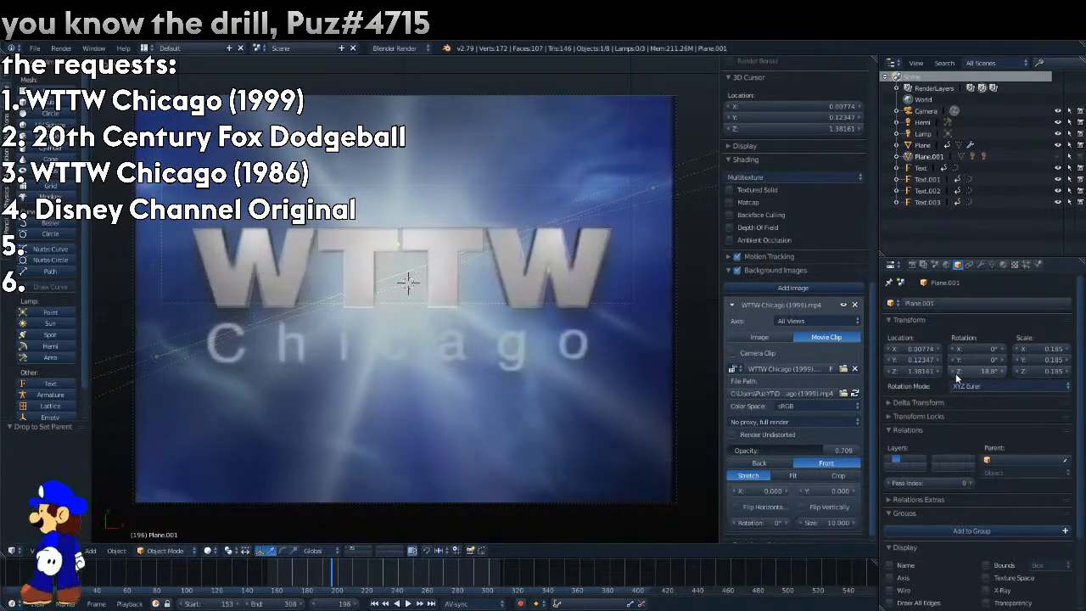
right_click(988, 371)
click(988, 371)
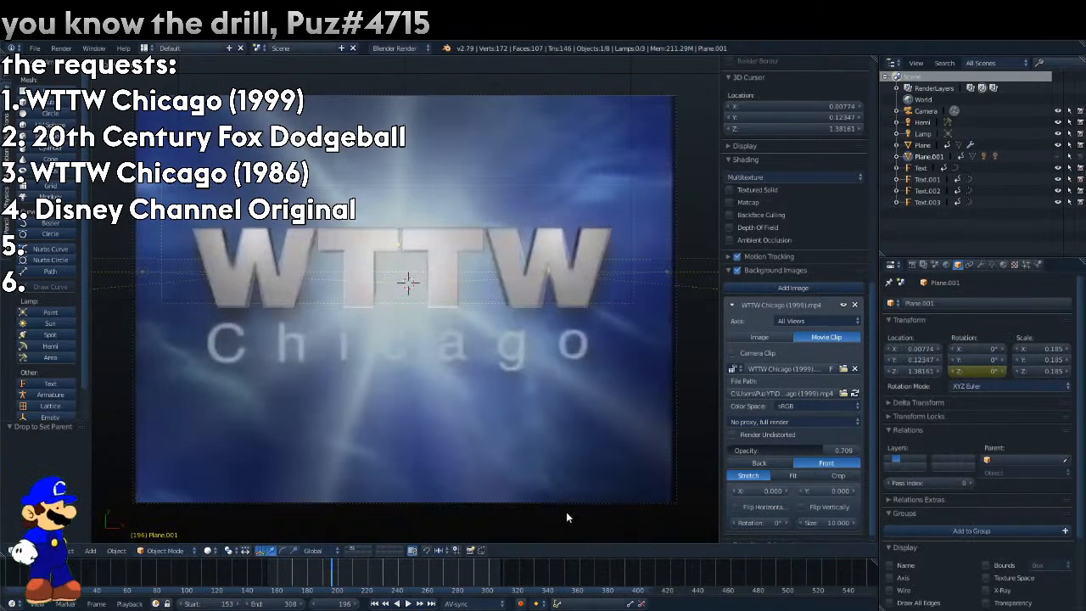
Enter an end value for Plane.001's Z rotation on frame 308 and keyframe it.
click(502, 563)
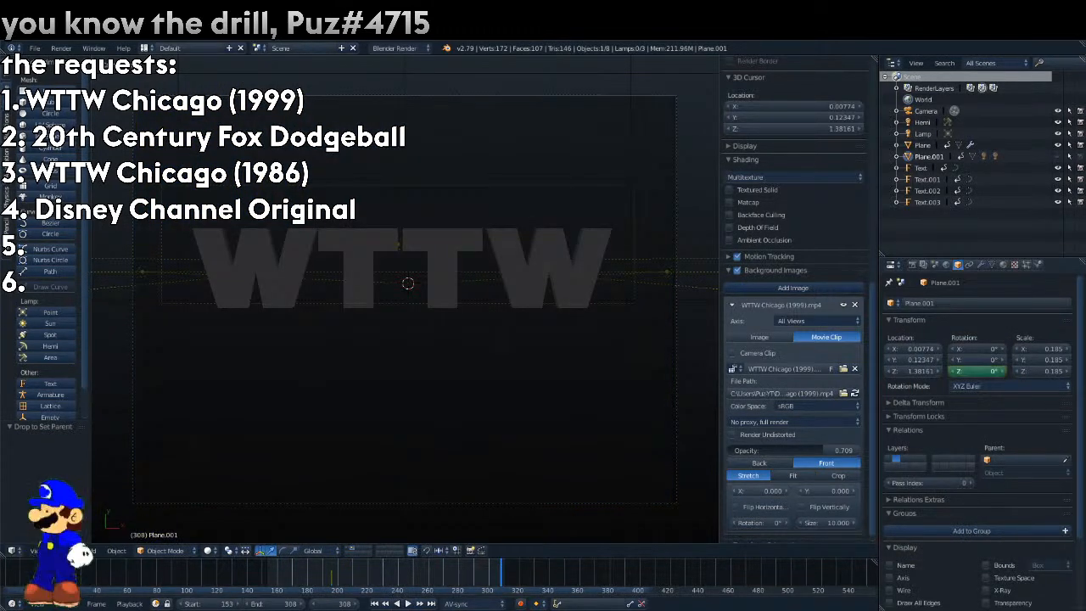
key(Return)
right_click(987, 375)
click(986, 375)
Render frames 194, 222 and 287 to check the rotating area lights on the letters.
click(393, 577)
drag(393, 577, 329, 577)
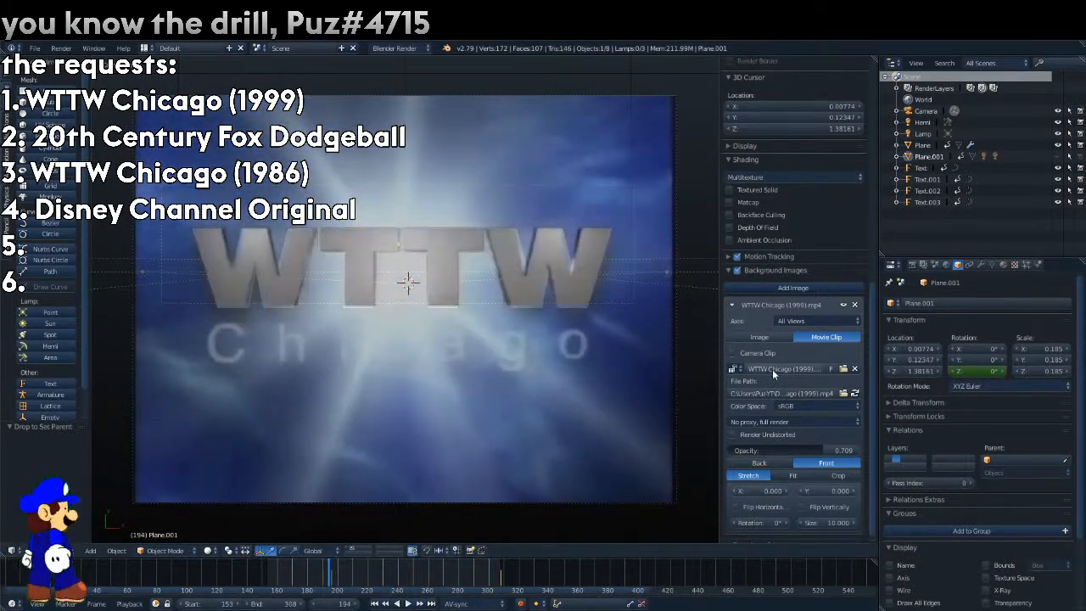
key(F12)
click(371, 576)
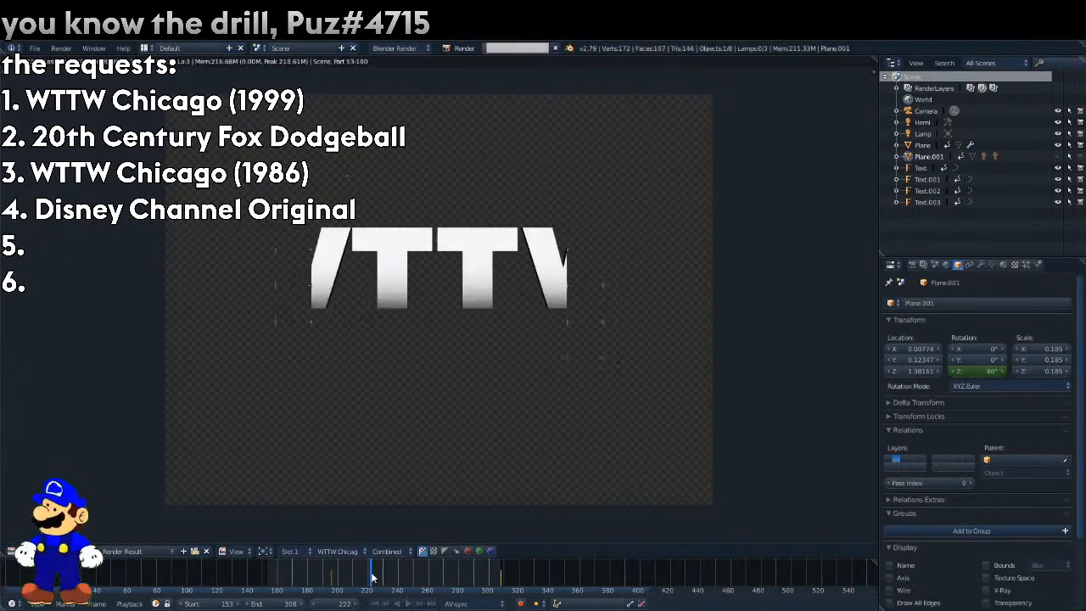
key(F12)
click(469, 573)
key(F12)
Return to the 3D view, play the animation against the reference clip, and set the clip's opacity to 1.
click(13, 551)
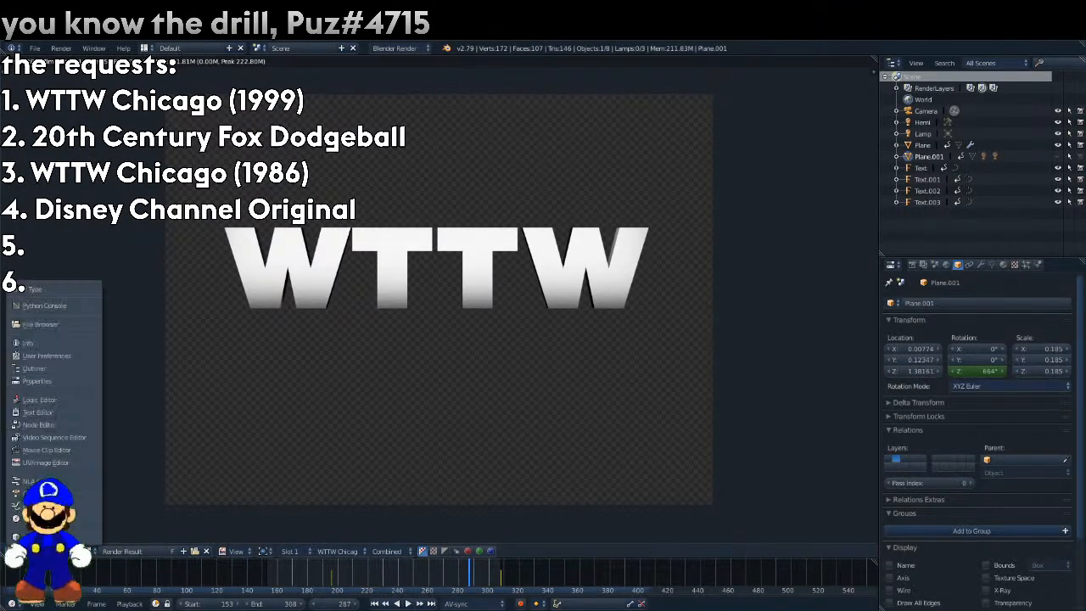
click(17, 537)
drag(472, 576, 276, 576)
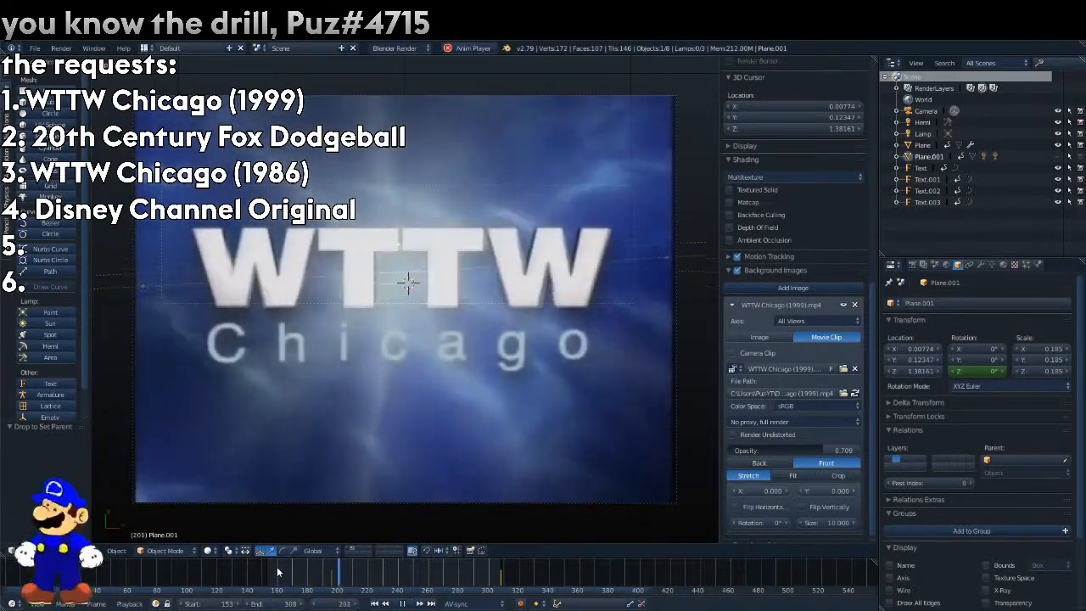
key(alt+a)
click(825, 462)
drag(819, 450, 862, 455)
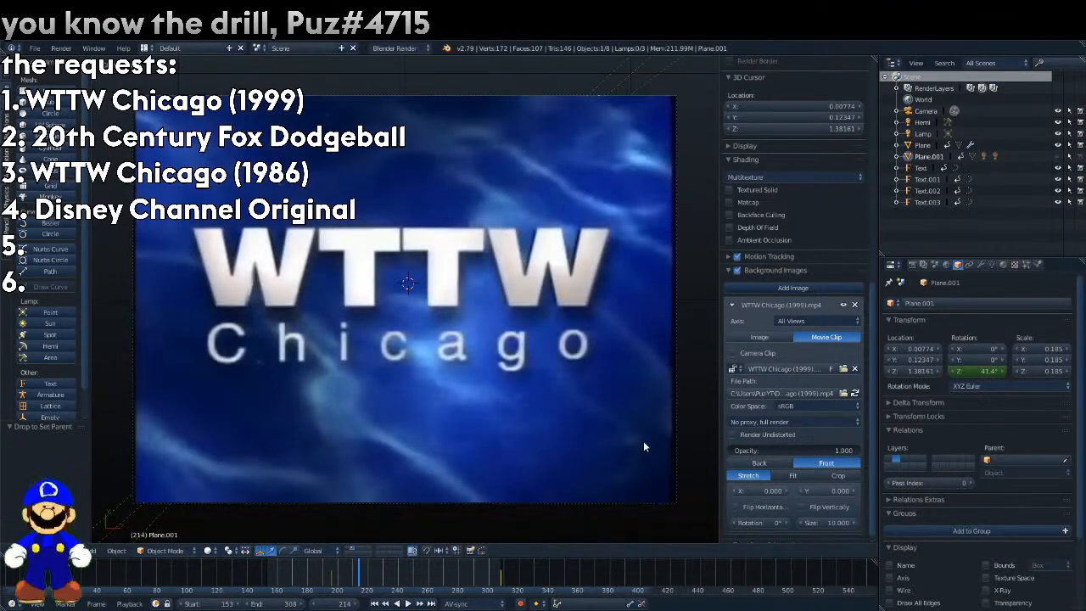
Split off a Node Editor beside the 3D view, show the compositing nodes and enable Use Nodes.
drag(877, 58, 315, 424)
click(329, 550)
click(368, 419)
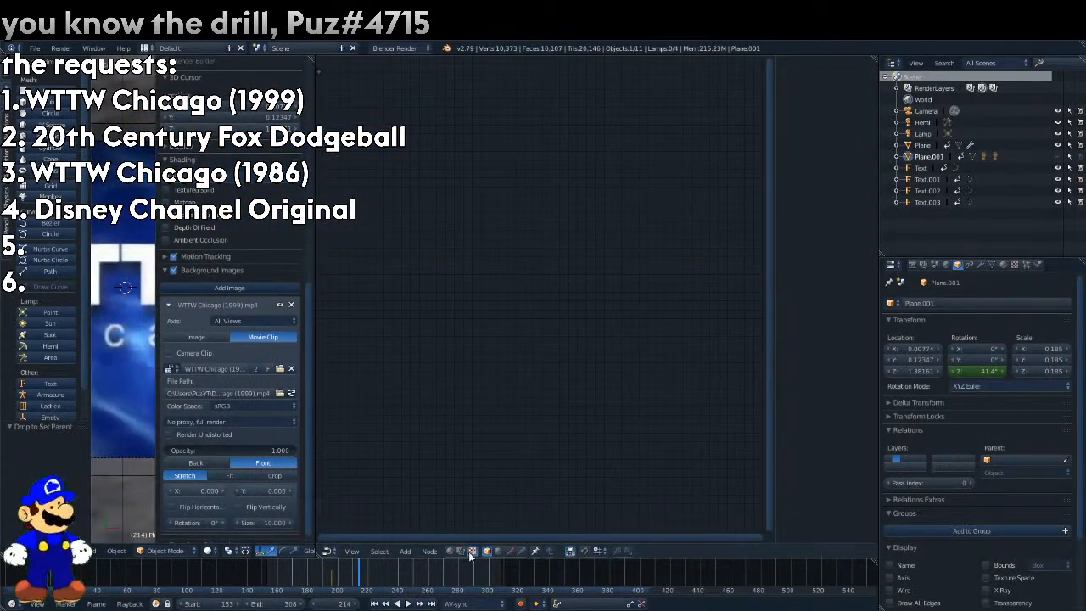
click(460, 550)
click(489, 550)
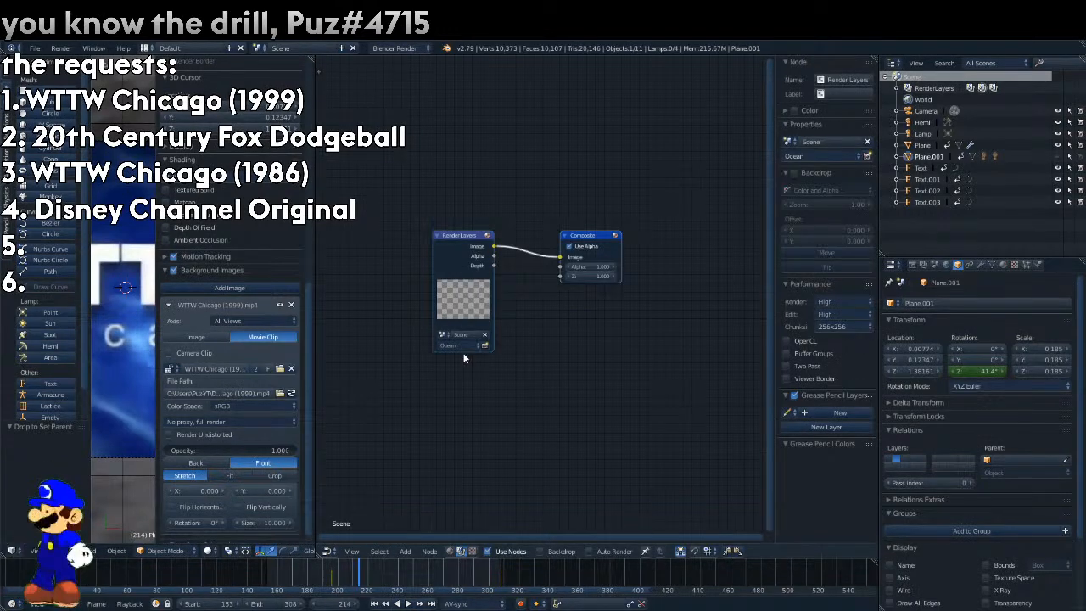
Move the Ocean Render Layers node aside, duplicate it below, and set the copy to the WTTW Chicago text layer.
drag(452, 310, 377, 280)
key(shift+d)
click(394, 424)
click(395, 396)
Insert a color node on the Composite link, connect the WTTW Chicago text image to it, and render frame 214.
click(406, 554)
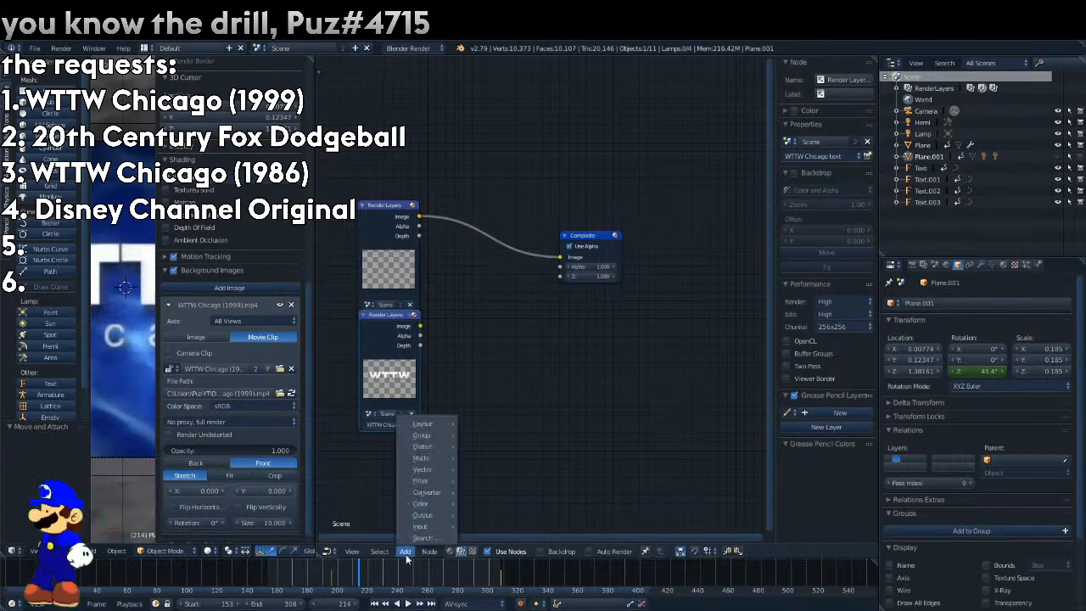
mouse_move(420, 503)
click(507, 363)
click(496, 255)
drag(417, 335, 463, 286)
key(F12)
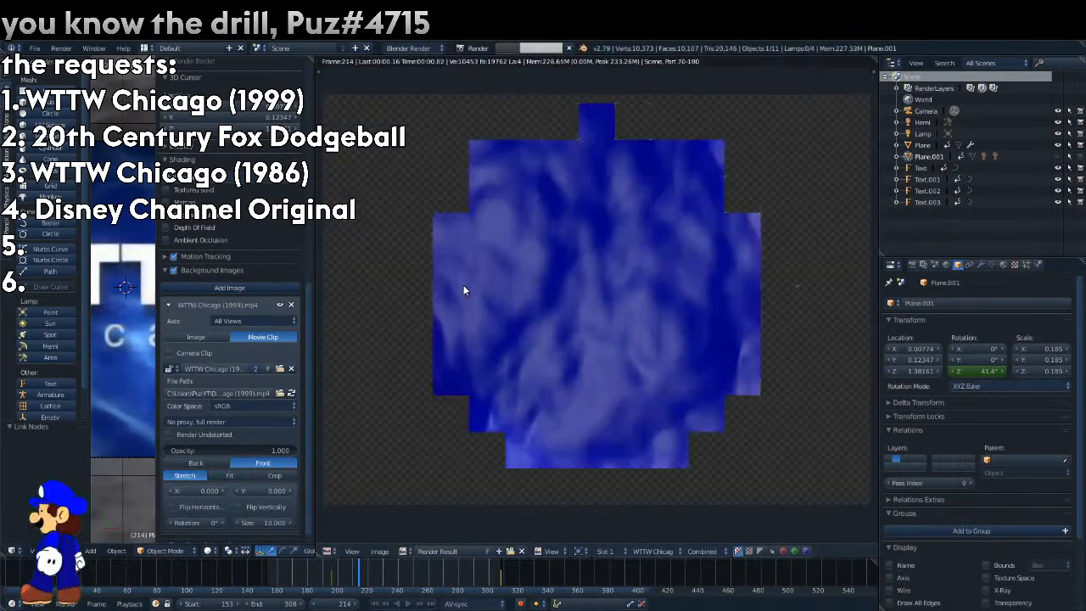
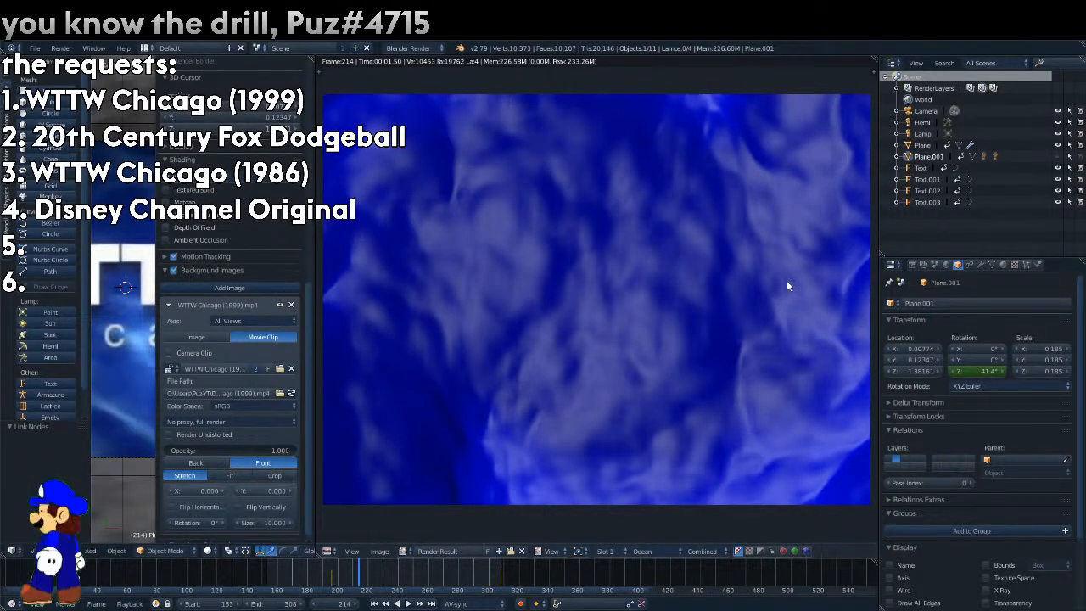
Split the render result view, switch its displayed layer from Ocean to Composite, and merge the split areas back together.
drag(874, 72, 549, 128)
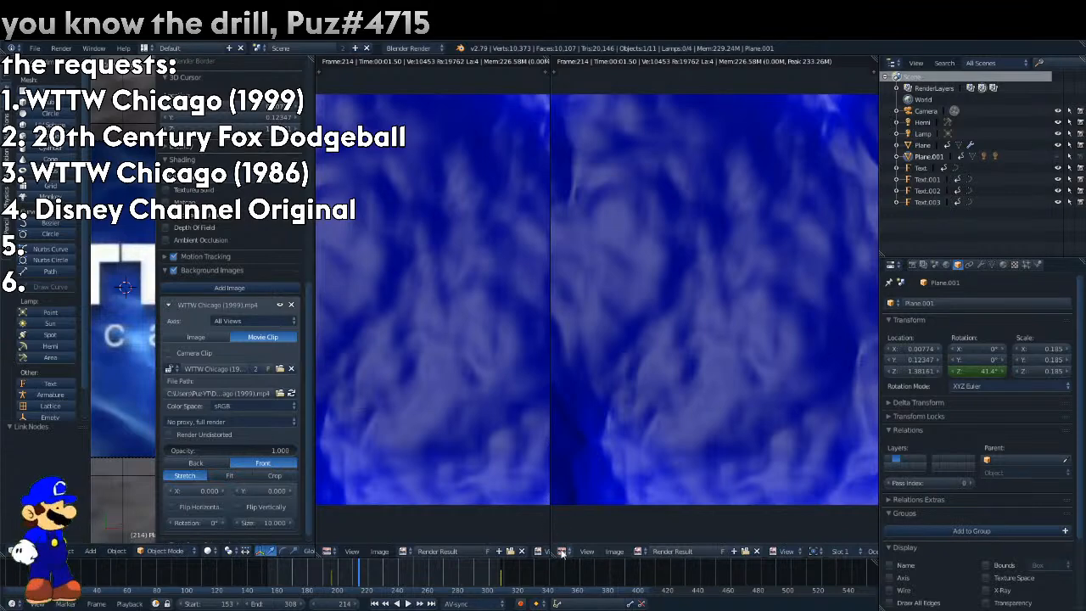
click(562, 551)
drag(549, 512, 691, 507)
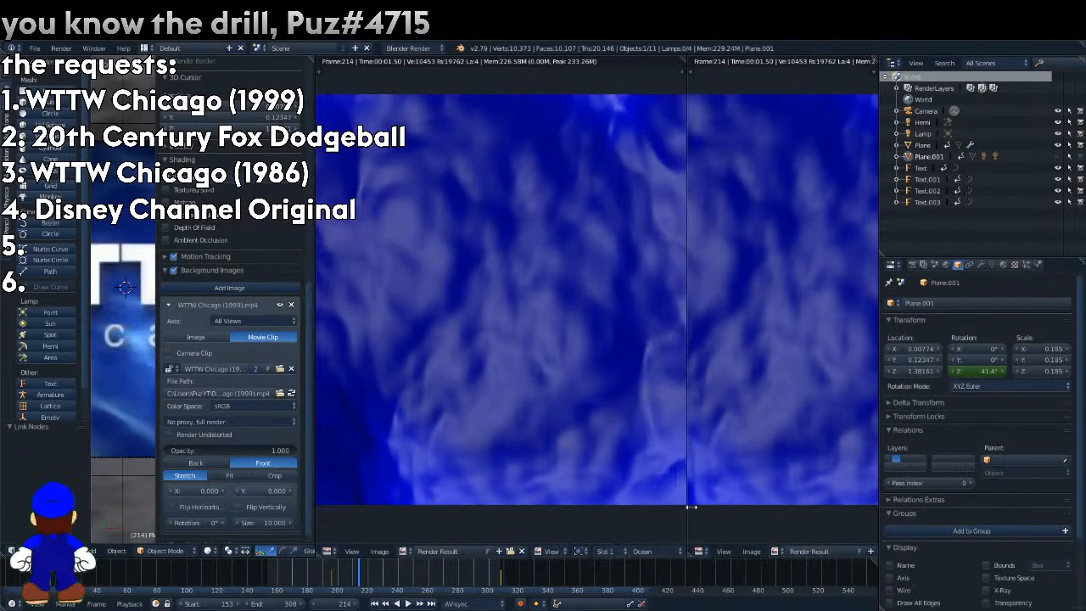
click(642, 551)
click(675, 532)
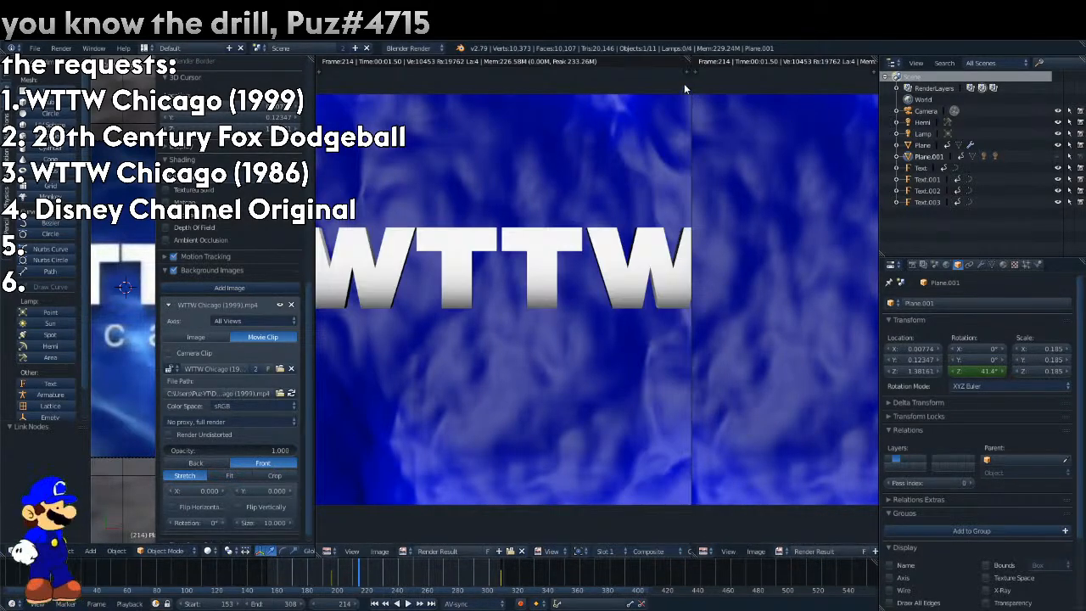
drag(689, 61, 648, 264)
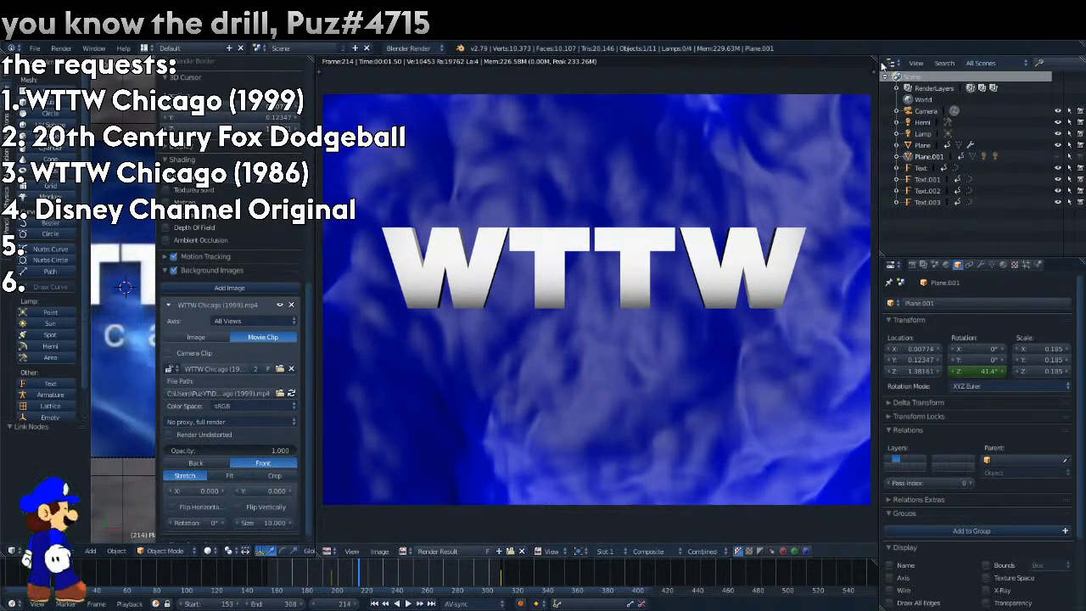
Split the render result view in two and scrub the timeline to frame 277.
drag(874, 60, 463, 169)
click(479, 564)
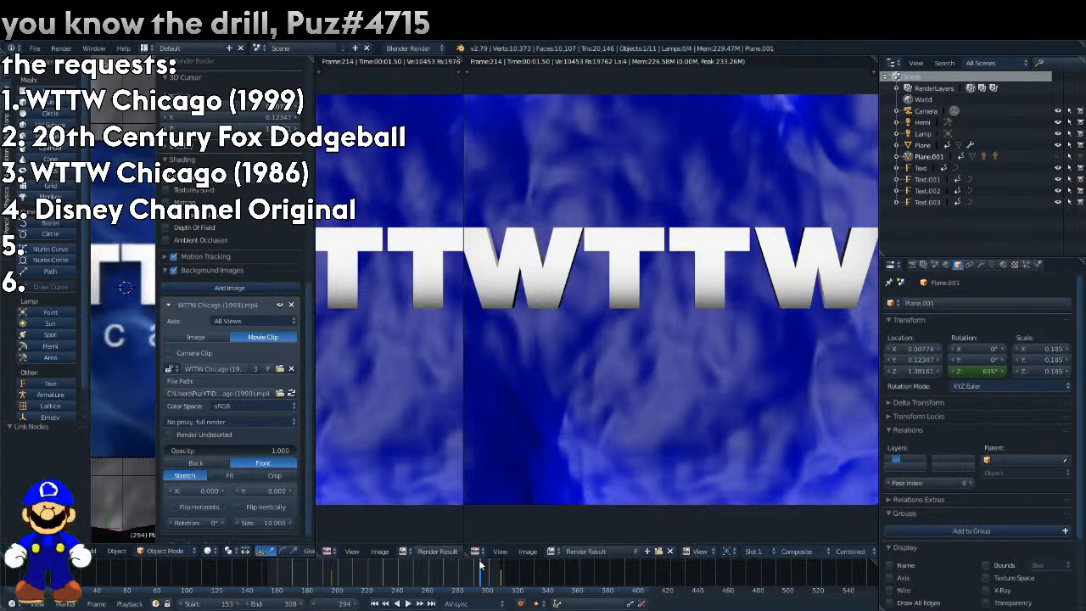
drag(478, 566, 454, 593)
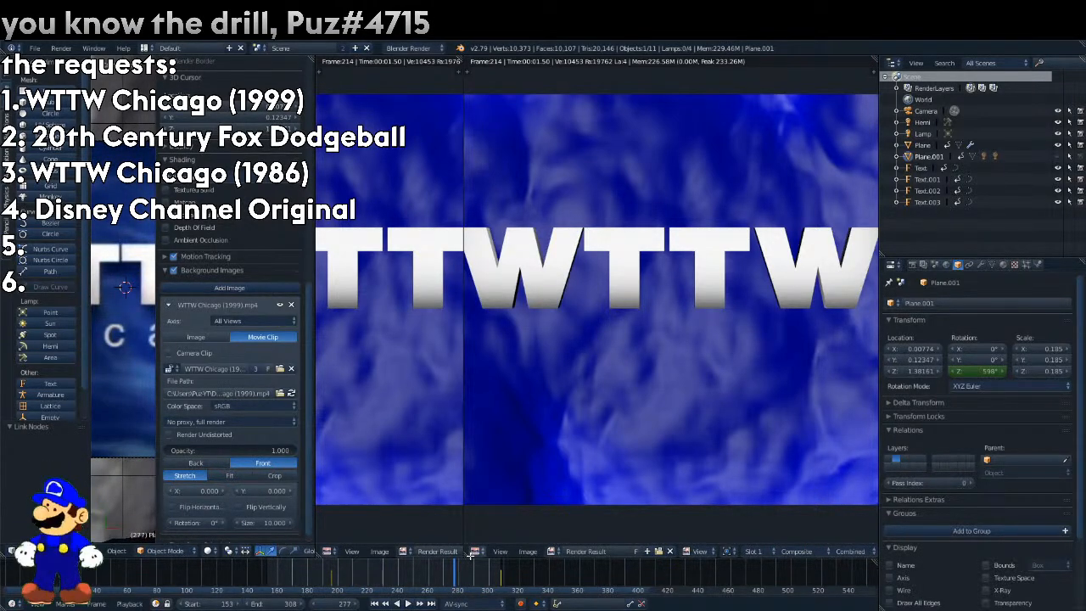
Select the Plane object, show its Ocean texture's color settings and set the green RGB multiply to 0.1.
click(927, 145)
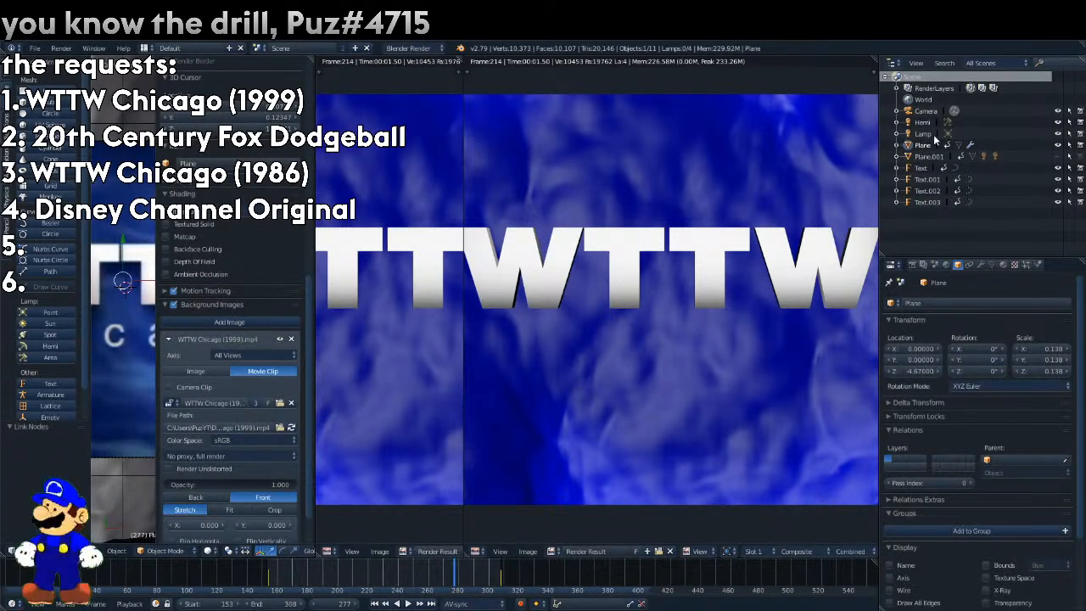
click(1002, 264)
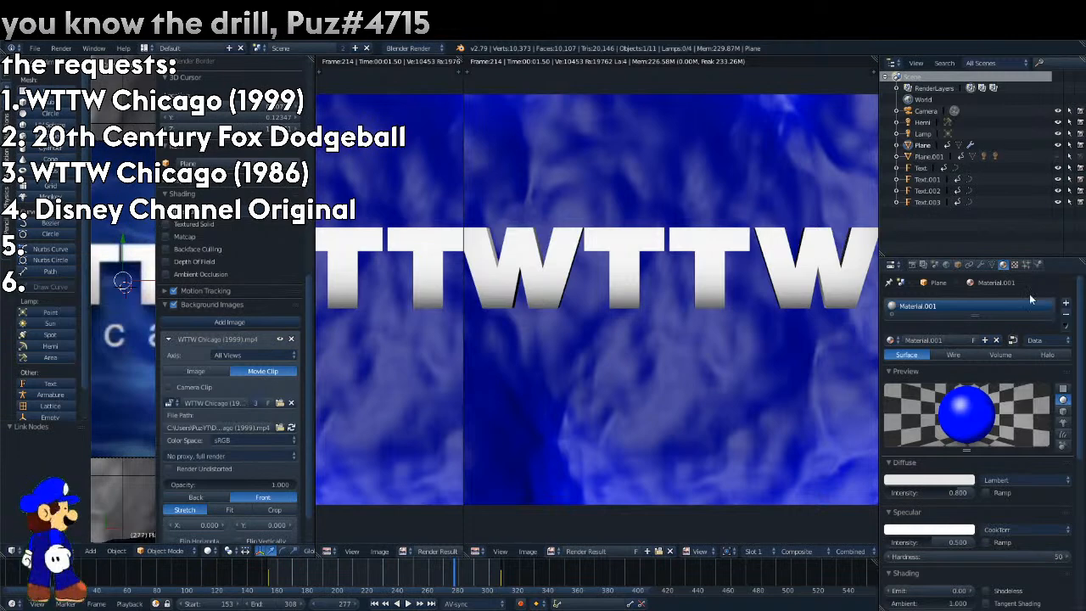
click(1014, 264)
scroll(1020, 507, down, 3)
click(971, 482)
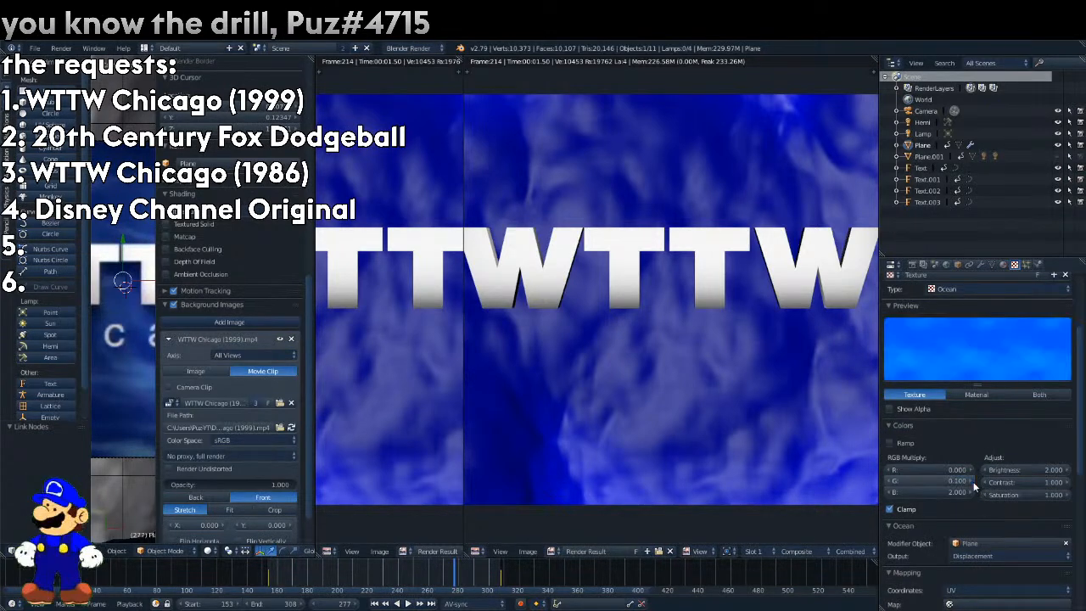
Lower the Ocean texture's brightness to 0.8 and contrast to 0.5, and render frame 277.
click(985, 470)
click(985, 470)
click(984, 469)
click(984, 470)
click(985, 470)
click(984, 469)
click(985, 470)
click(984, 470)
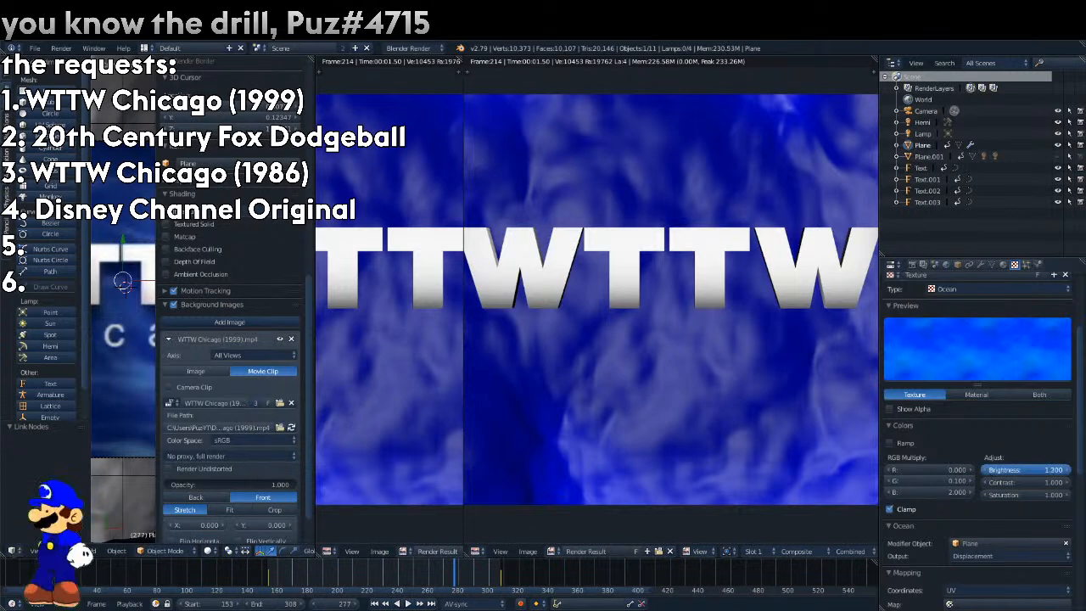
click(984, 483)
click(985, 483)
click(985, 483)
click(984, 482)
click(985, 482)
click(985, 469)
click(986, 469)
click(986, 469)
click(986, 469)
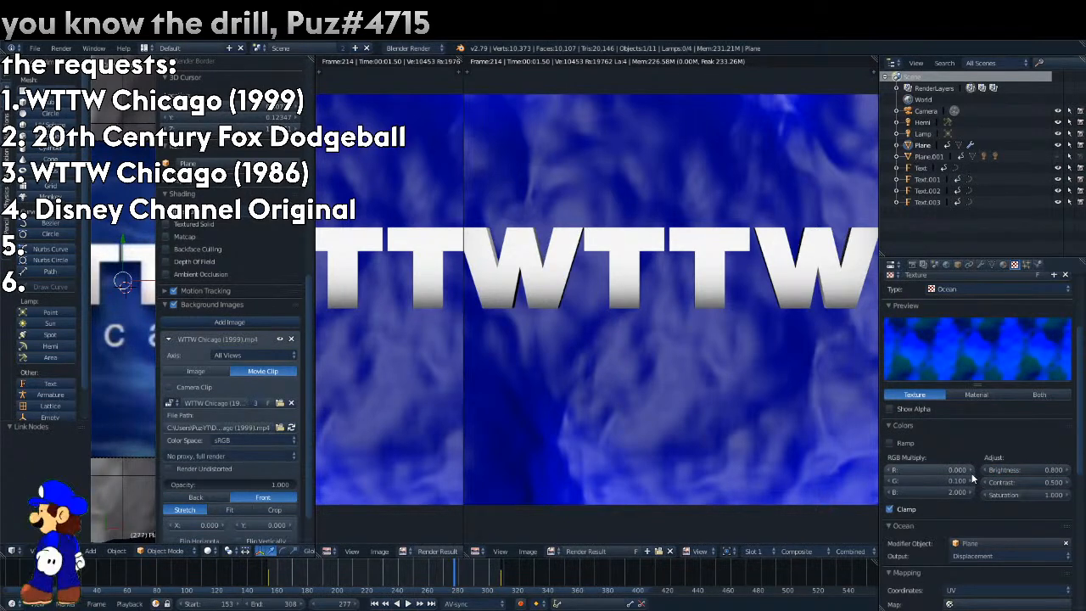
key(F12)
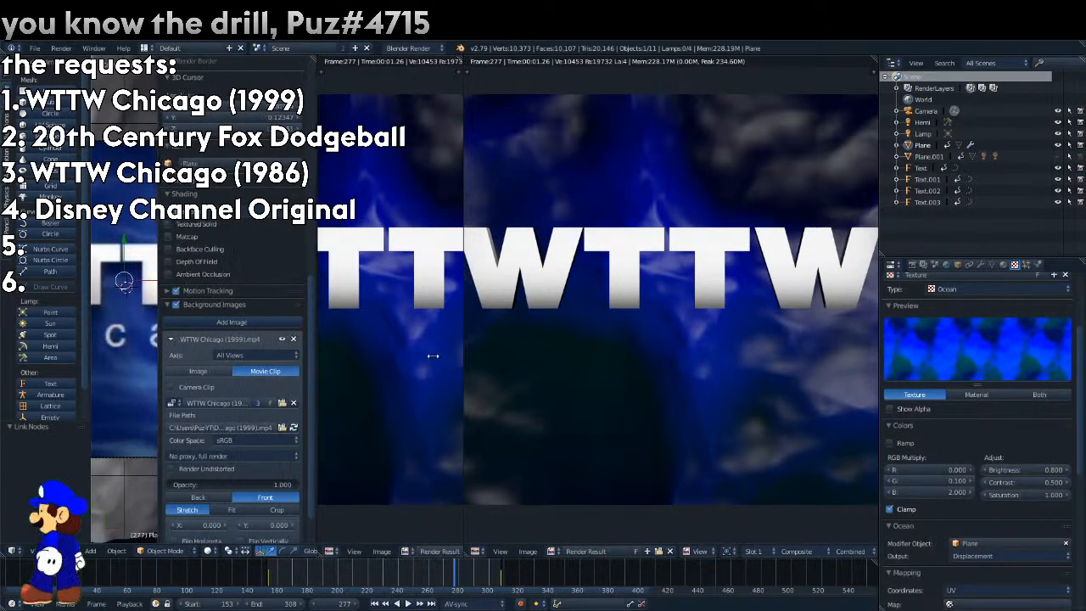
Widen the 3D view and enable the Ocean texture's ramp, sampling its first stop from the reference's dark blue and raising its alpha.
drag(316, 360, 441, 357)
click(890, 443)
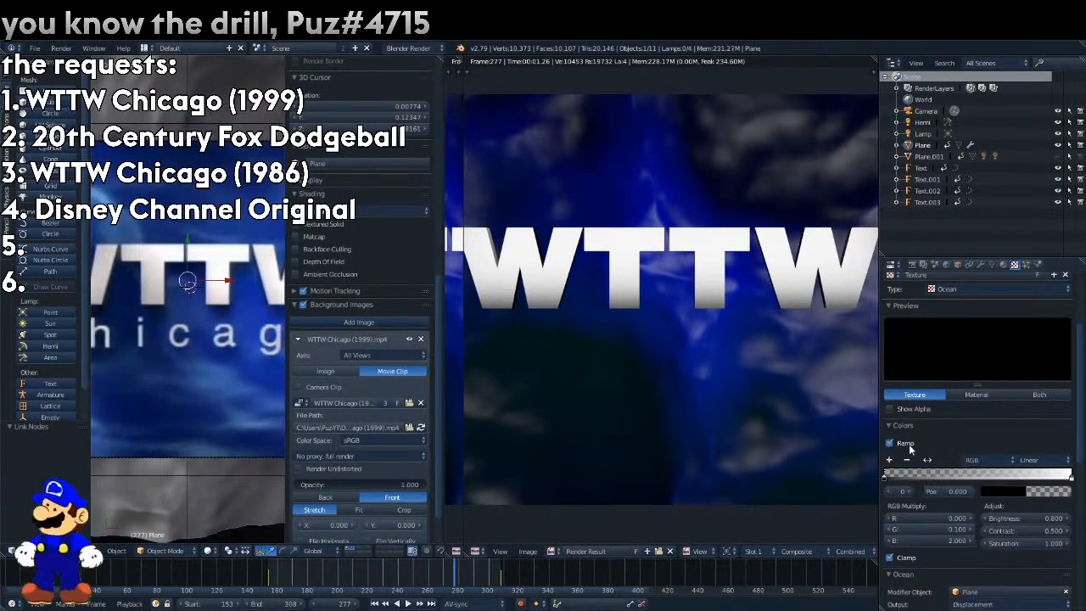
click(1018, 489)
click(1068, 430)
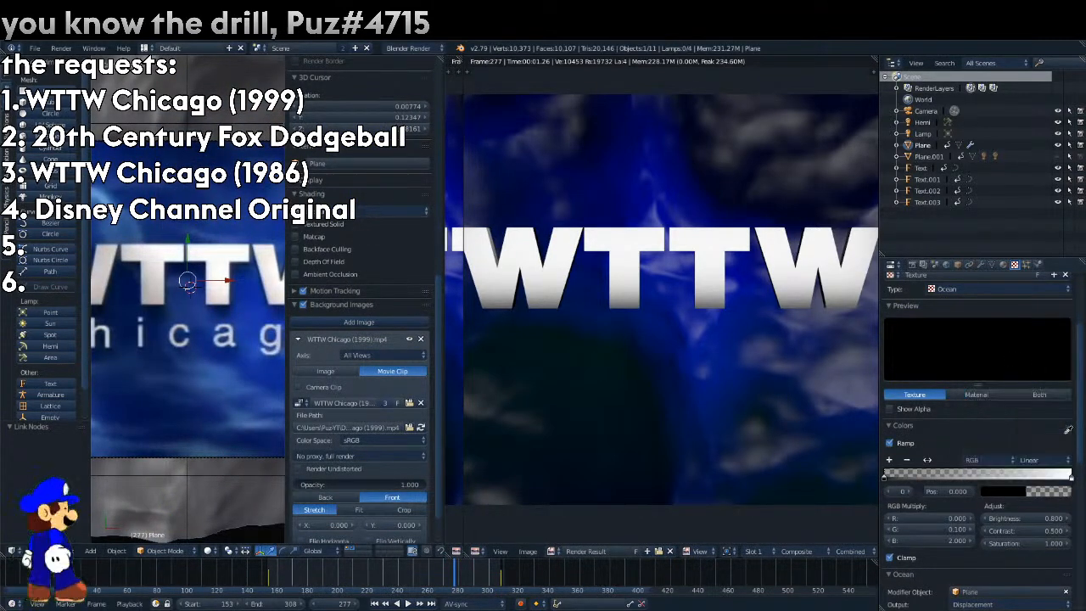
click(171, 162)
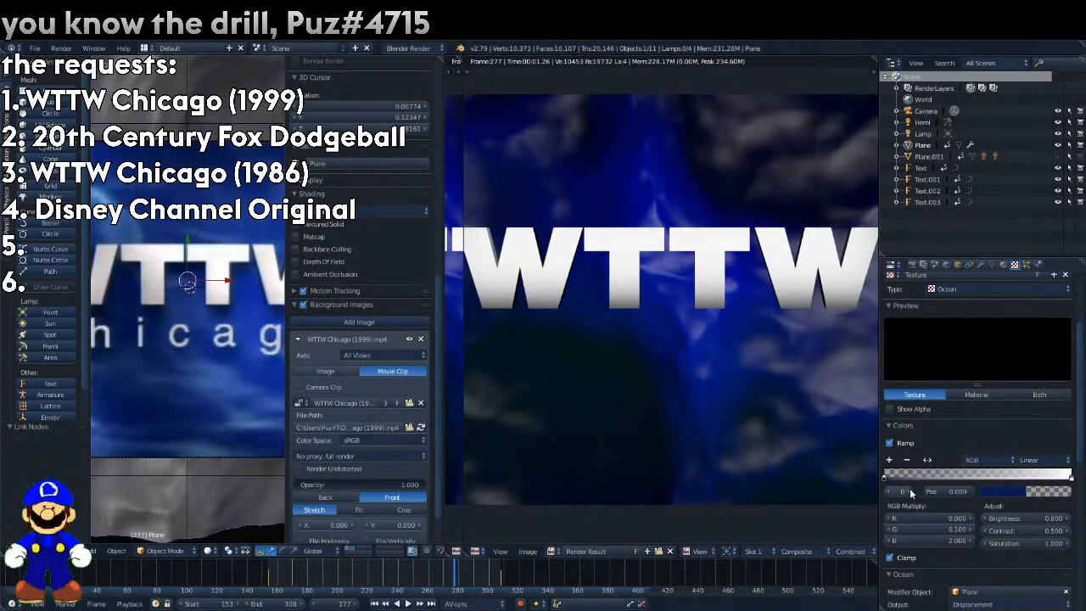
click(1036, 490)
drag(1025, 476, 1041, 475)
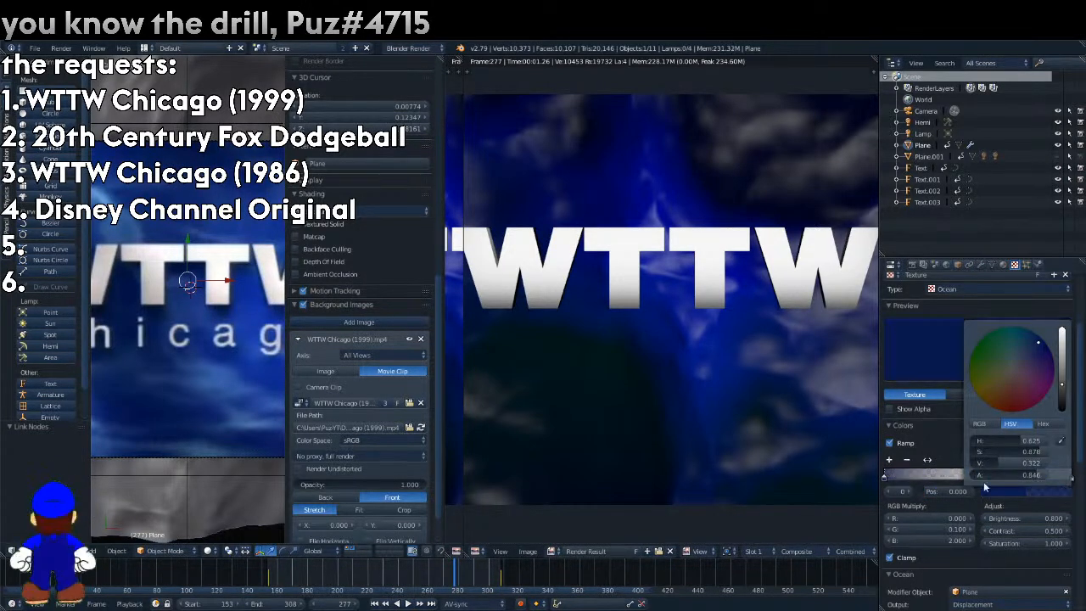
Color the texture ramp's second stop with a brighter blue sampled from the reference clip's background.
click(911, 491)
click(1025, 490)
click(1061, 432)
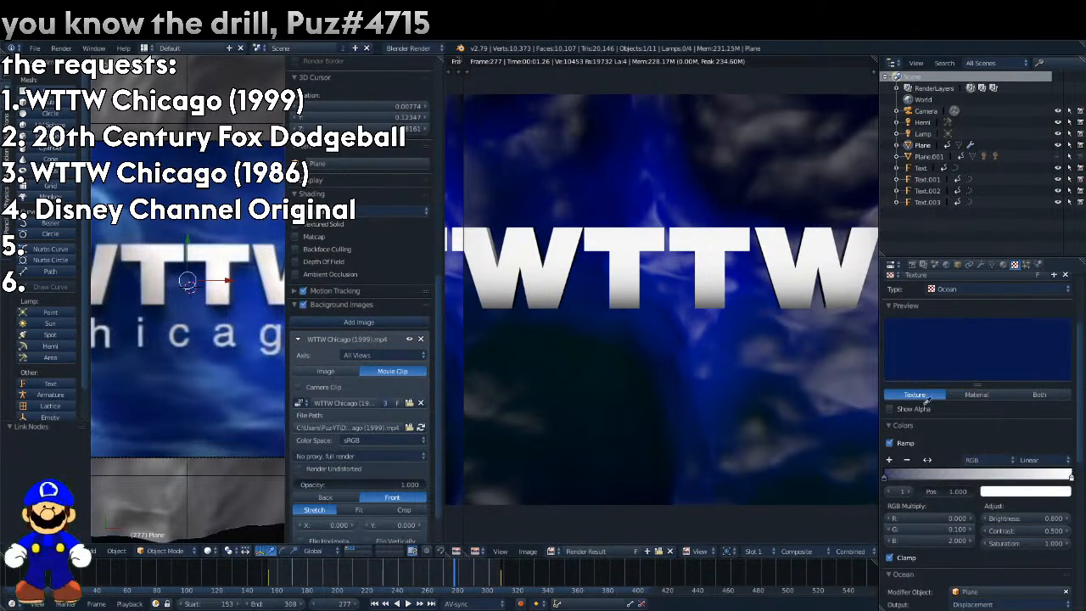
click(246, 213)
Set the texture's RGB multiply, brightness, contrast and saturation values all to 1 and render frame 277.
drag(920, 520, 919, 540)
text(1)
key(Return)
drag(1026, 518, 1026, 543)
text(1)
key(Return)
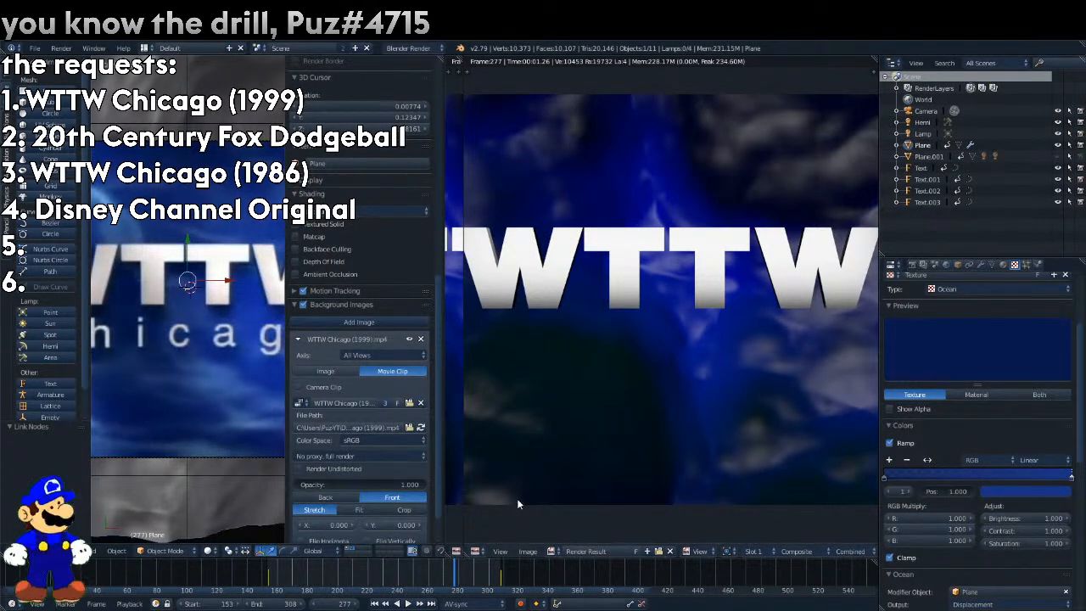
key(F12)
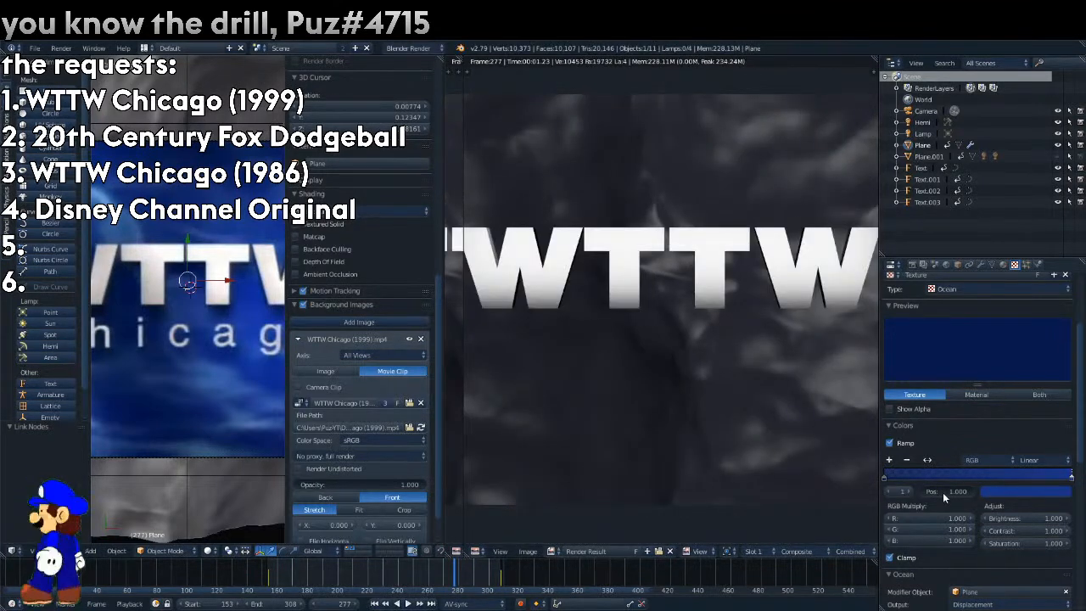
Raise the alpha of the texture ramp's first stop, move the second stop to about 0.45, and render the frame again.
click(888, 491)
click(1028, 492)
drag(976, 477, 1050, 477)
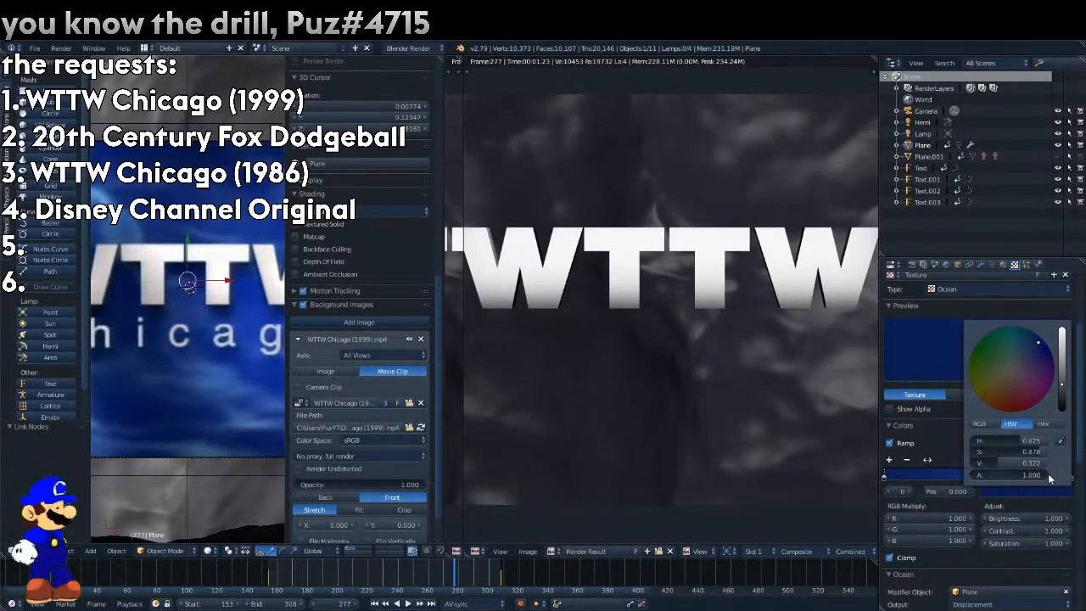
click(910, 491)
drag(943, 491, 970, 492)
click(927, 491)
key(Return)
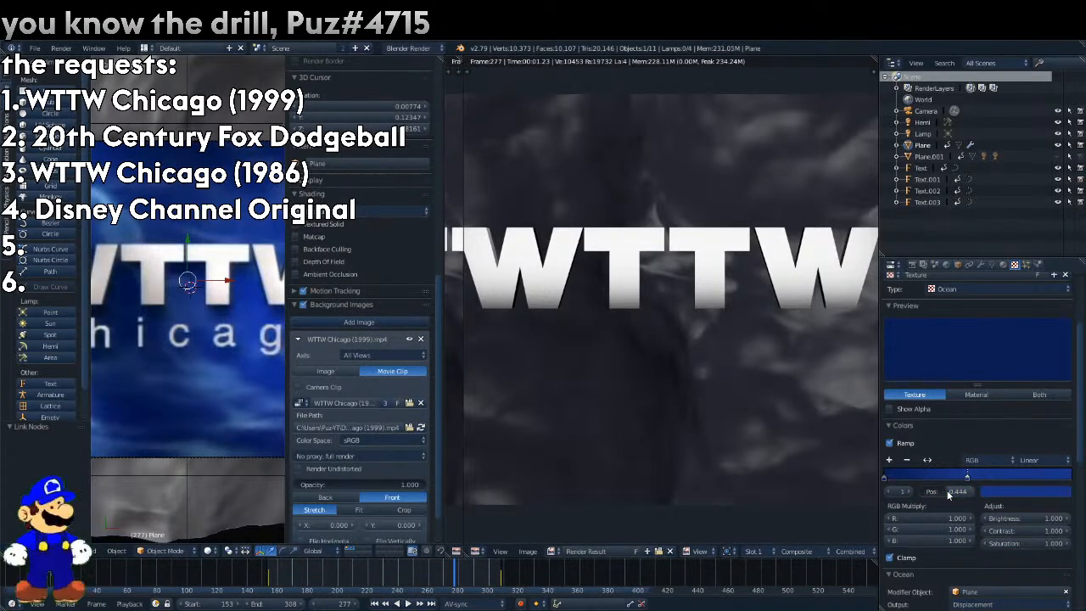
key(F12)
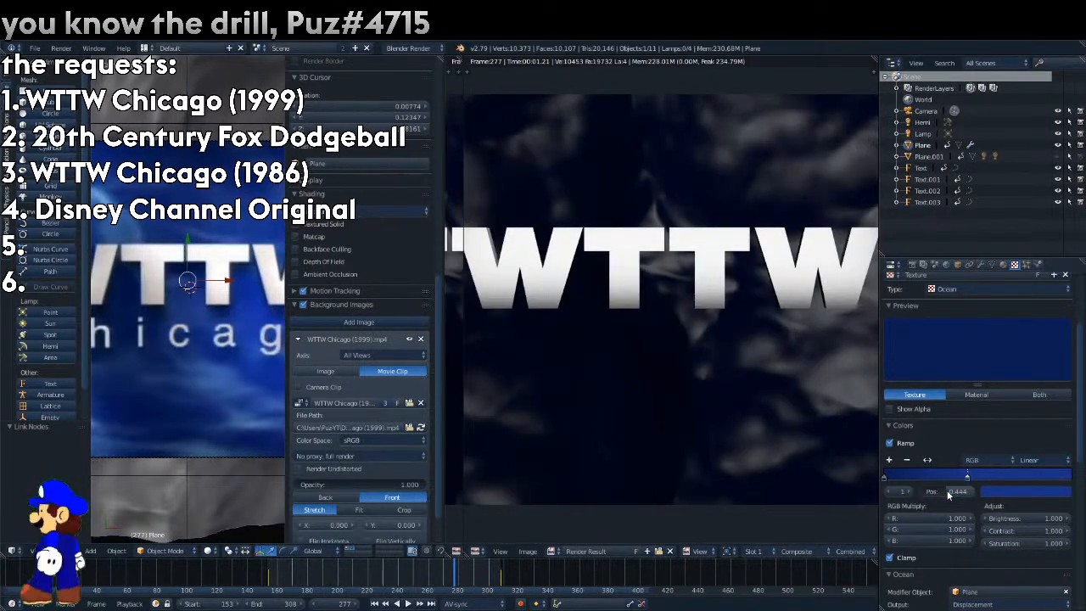
Compare the Ocean texture with its color ramp off and on, and try a brightness of 0.
click(889, 443)
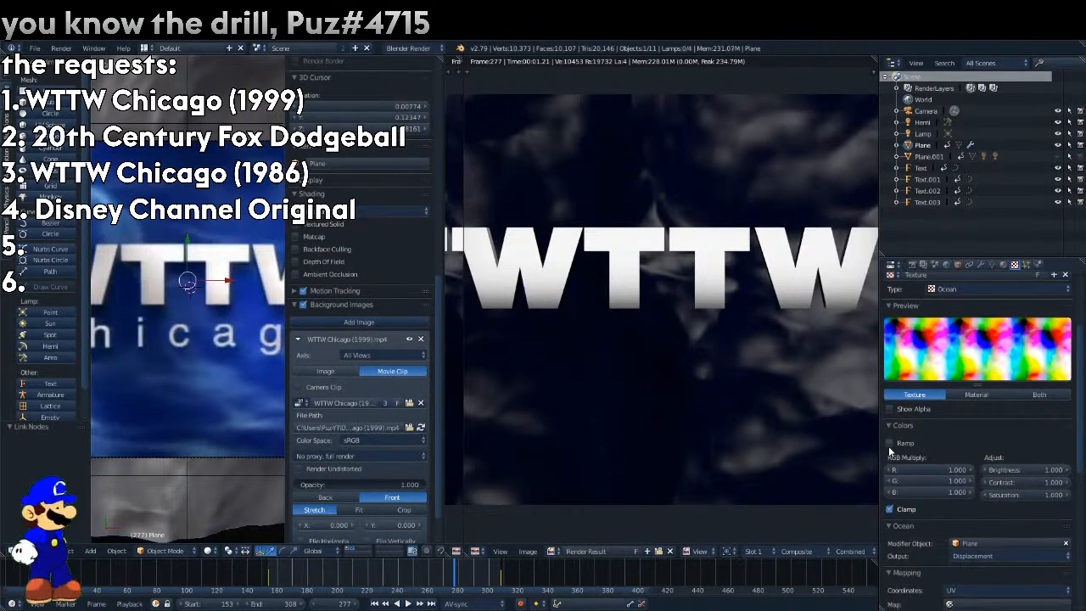
click(889, 443)
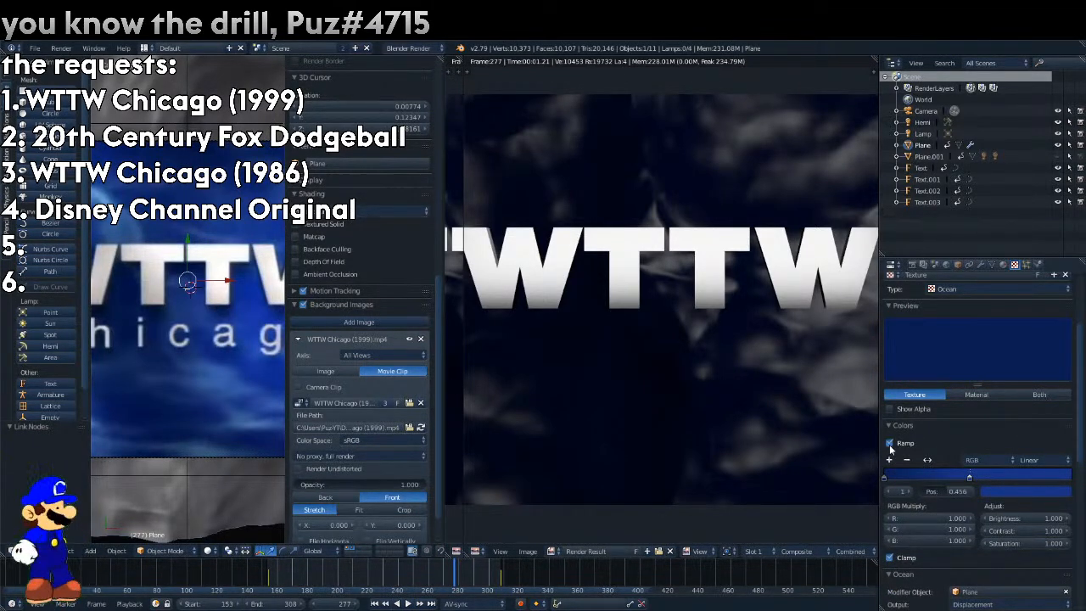
drag(1069, 519, 975, 520)
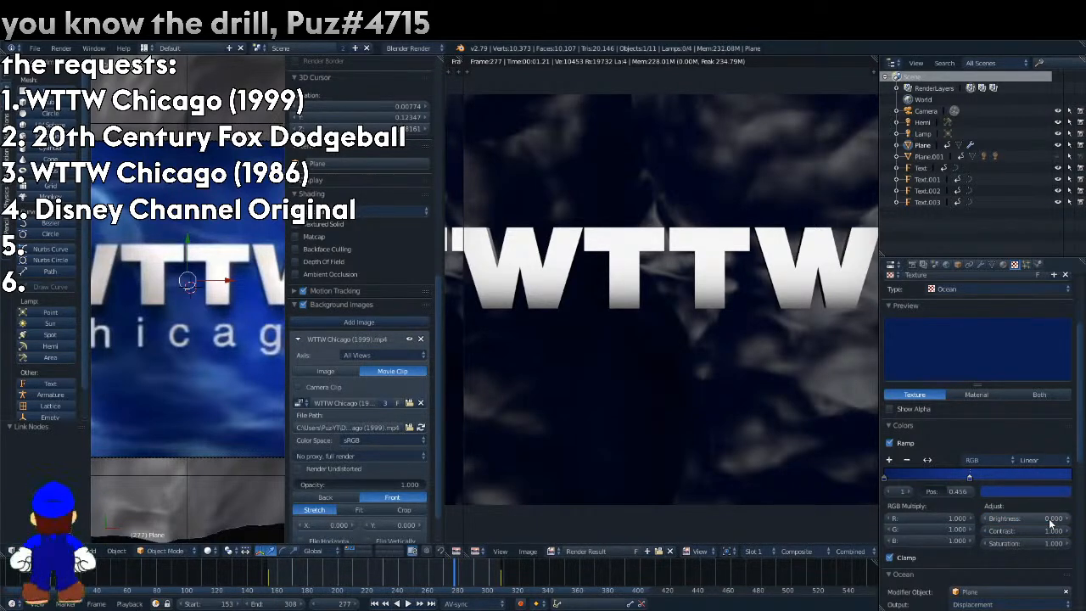
Disable the texture ramp, set RGB multiply to red 0 and green 0.1 with brightness 1.4, and render frame 277.
click(889, 442)
drag(933, 469, 1038, 465)
drag(899, 472, 882, 480)
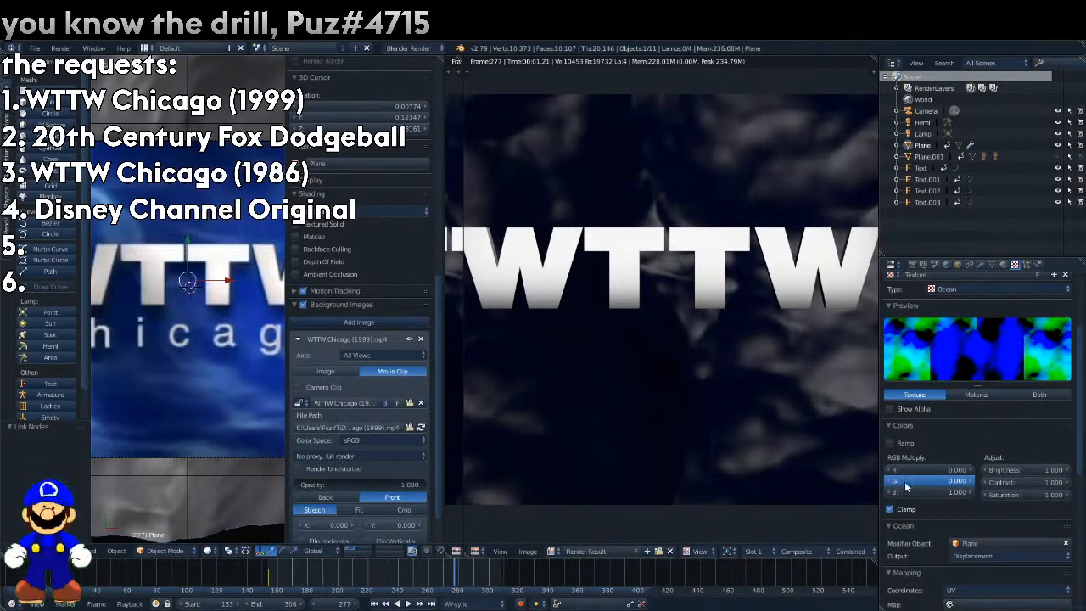
click(1066, 470)
click(1066, 471)
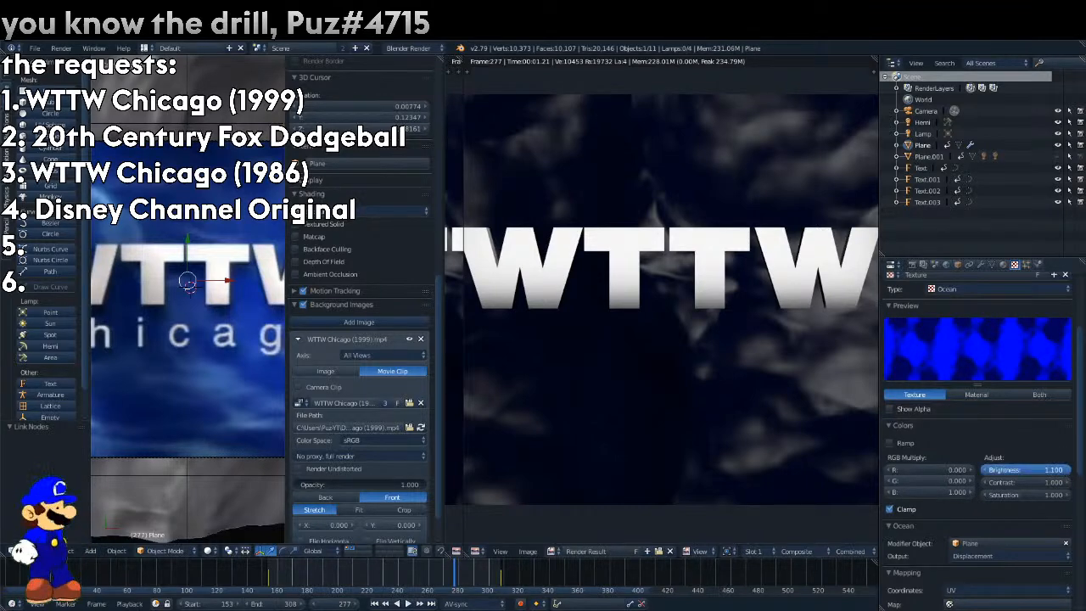
click(968, 484)
click(1066, 470)
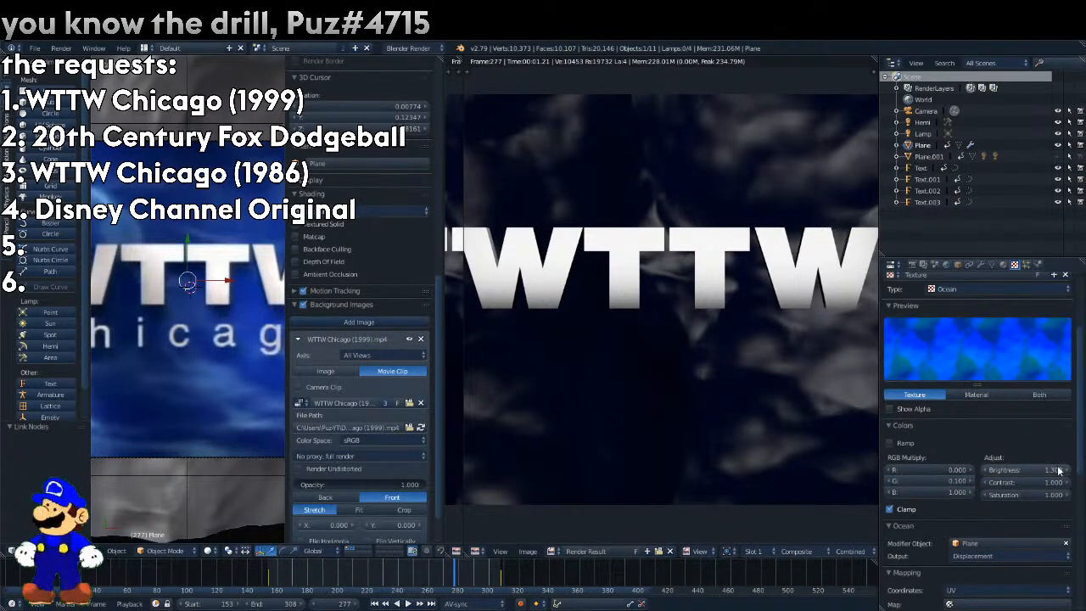
key(F12)
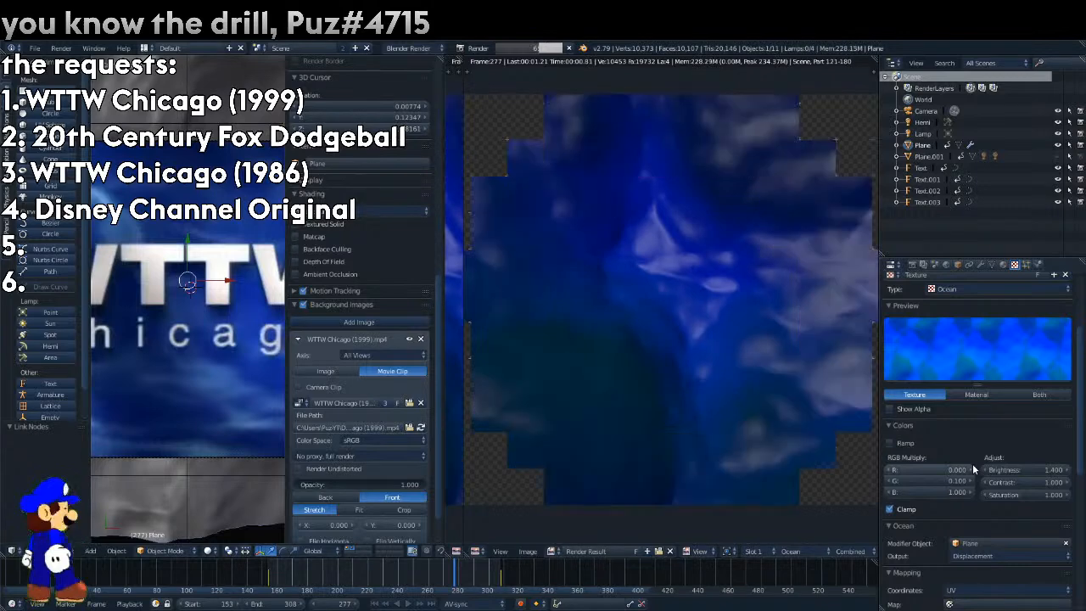
Remove the Ocean texture from the Plane's material, sample its diffuse color from the reference's dark blue, and render the frame.
scroll(1030, 371, up, 3)
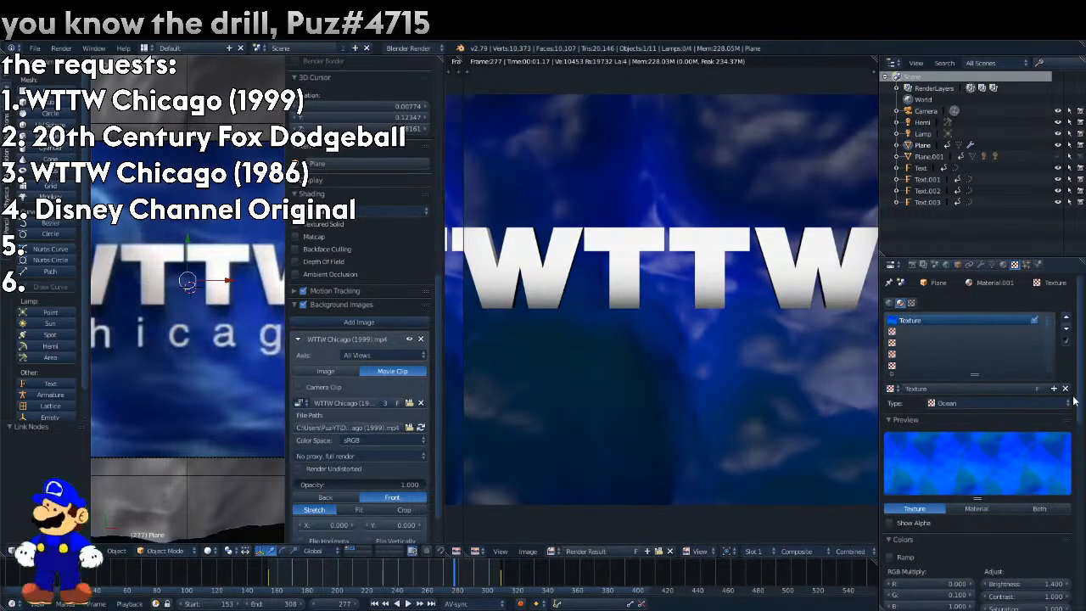
click(1065, 388)
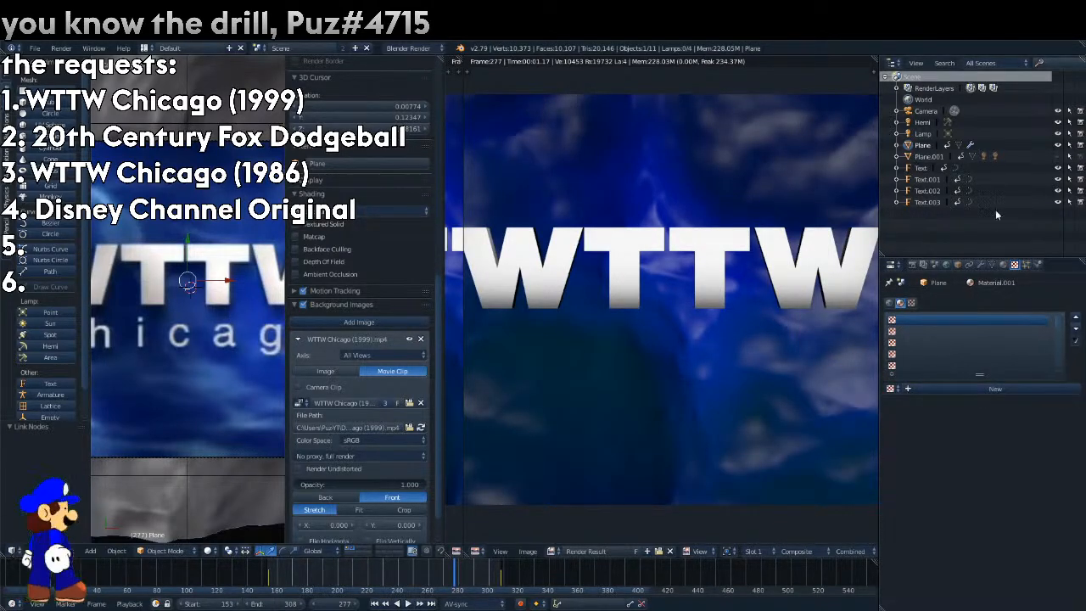
click(1002, 264)
click(966, 481)
click(188, 153)
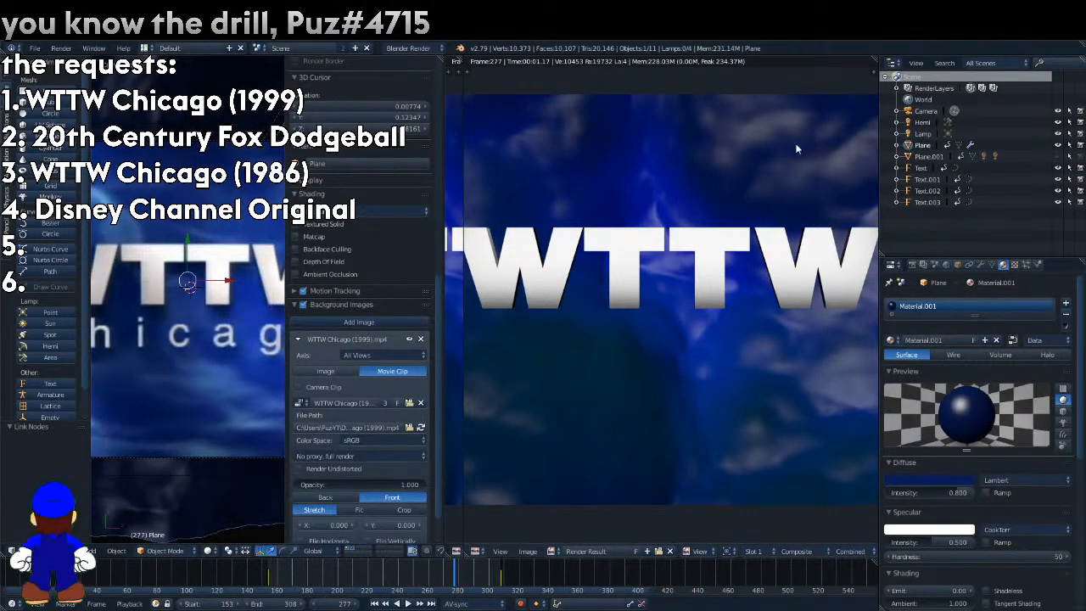
key(F12)
Enable the material's diffuse ramp and color its second stop with a brighter blue sampled from the reference clip.
click(996, 492)
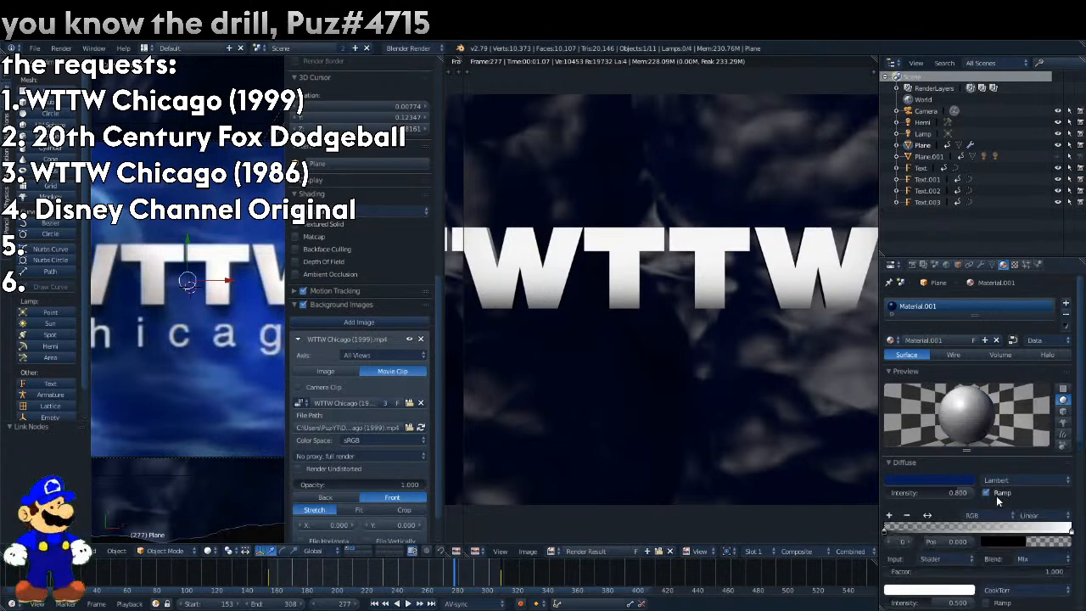
click(915, 541)
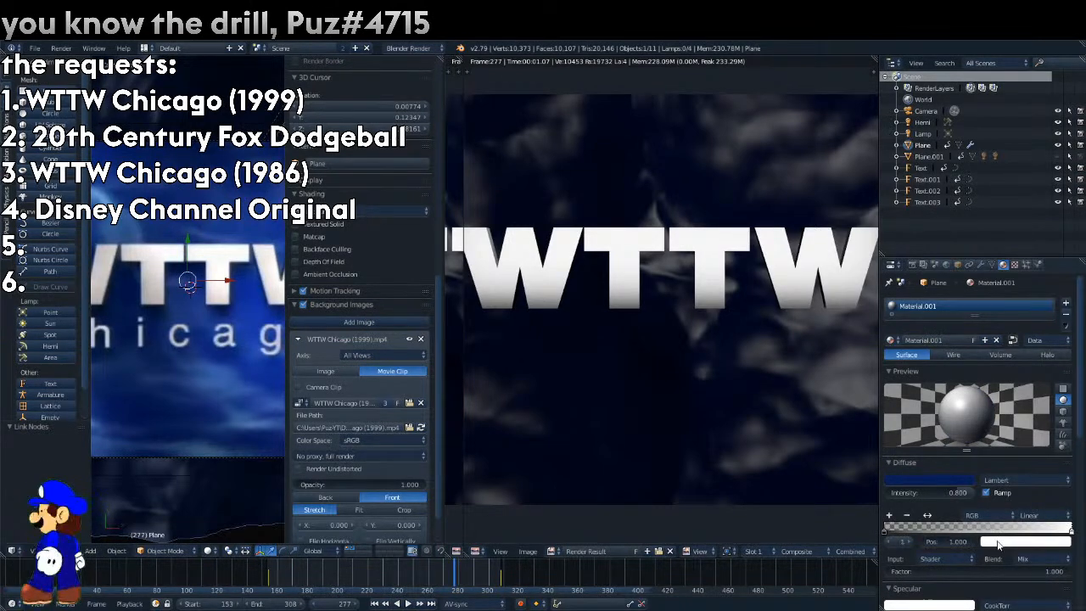
click(1000, 541)
click(1063, 489)
click(255, 308)
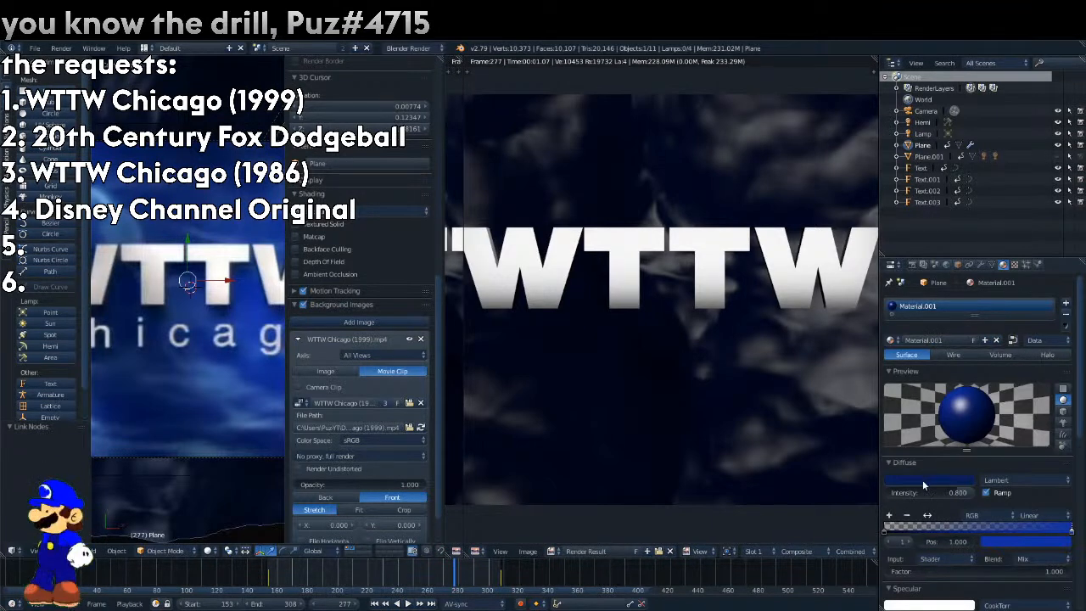
Color the diffuse ramp's first stop dark blue, render the frame, and move the second stop to position 0.511.
click(888, 542)
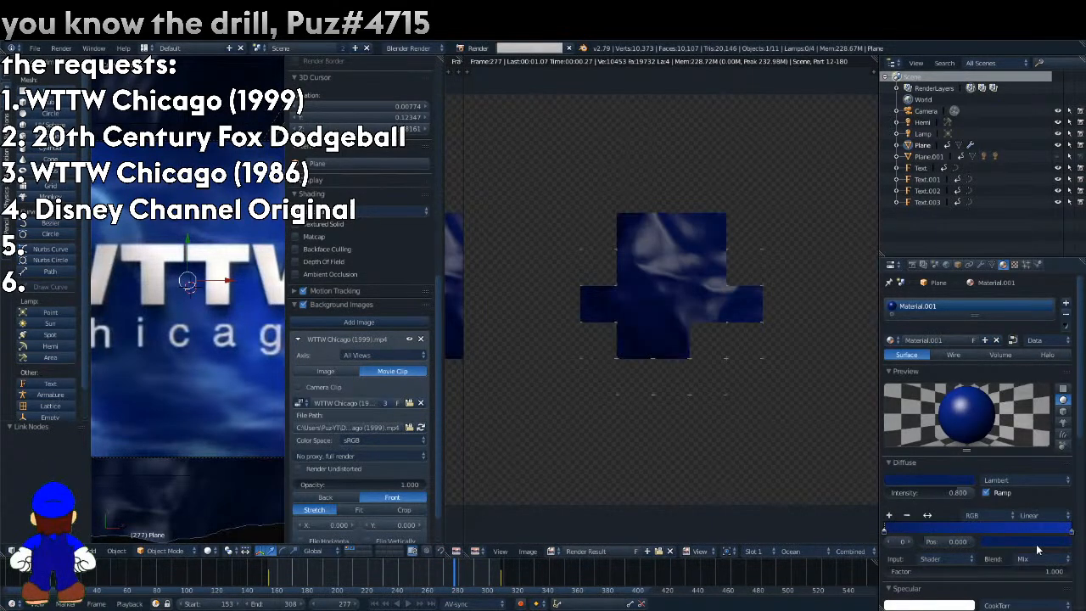
click(910, 541)
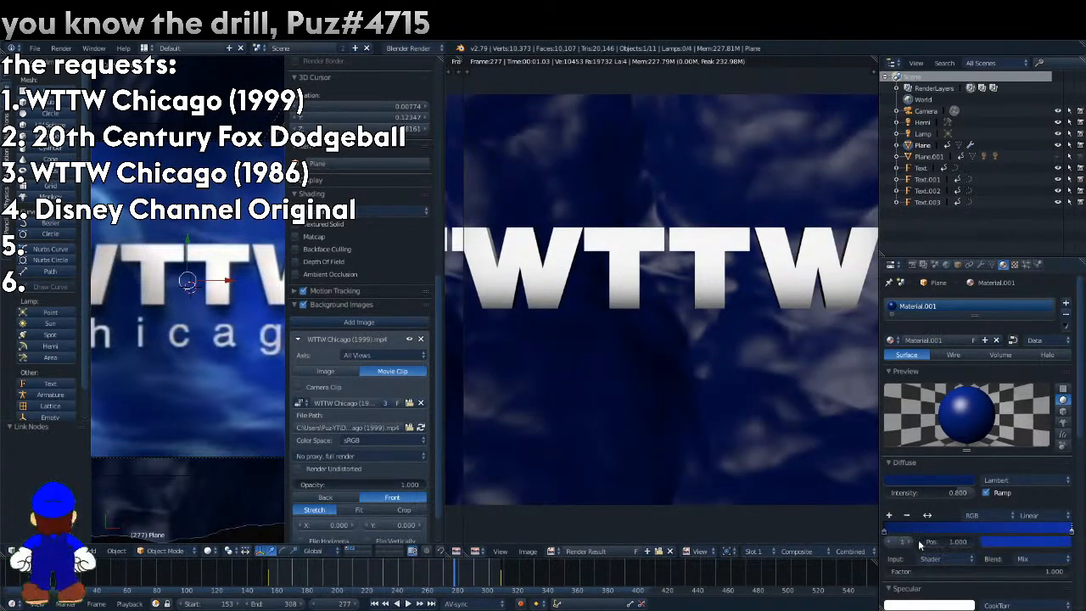
drag(951, 542, 848, 541)
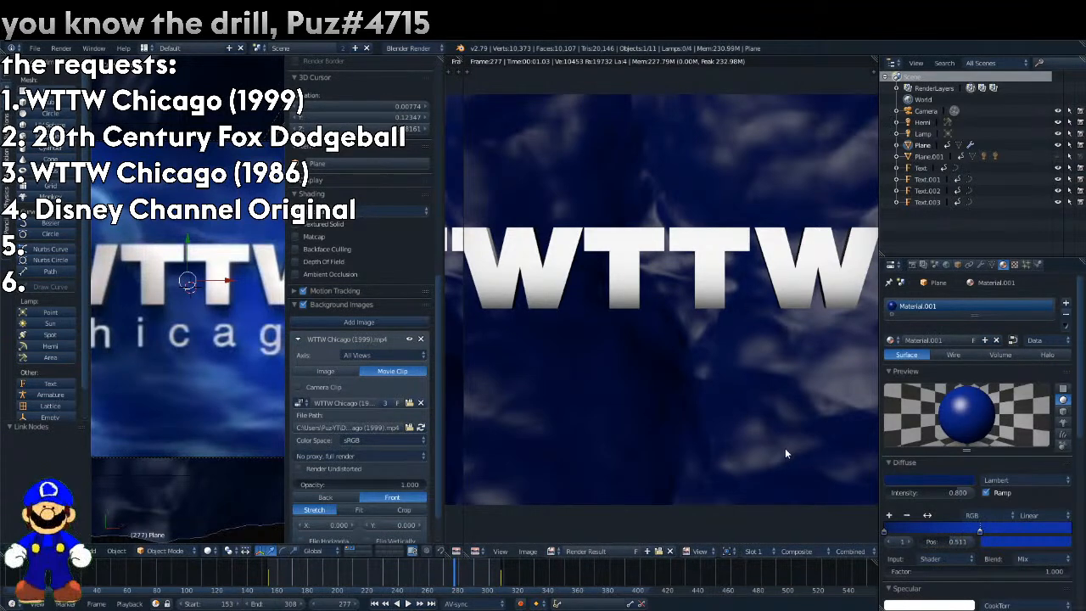
Set the material's specular color to a light blue sampled from the reference and render the frame.
click(992, 541)
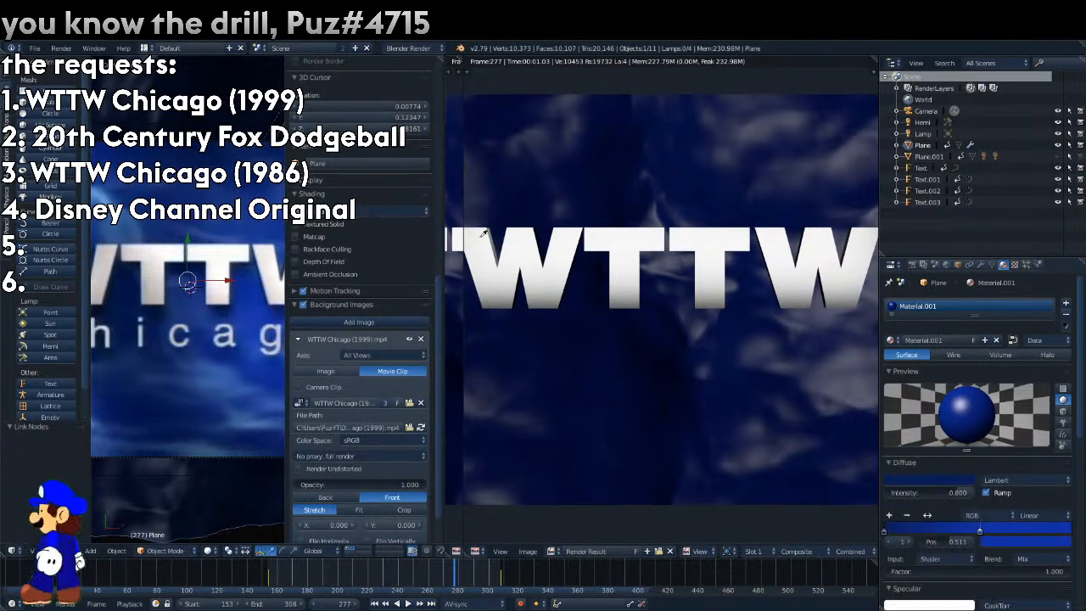
key(F12)
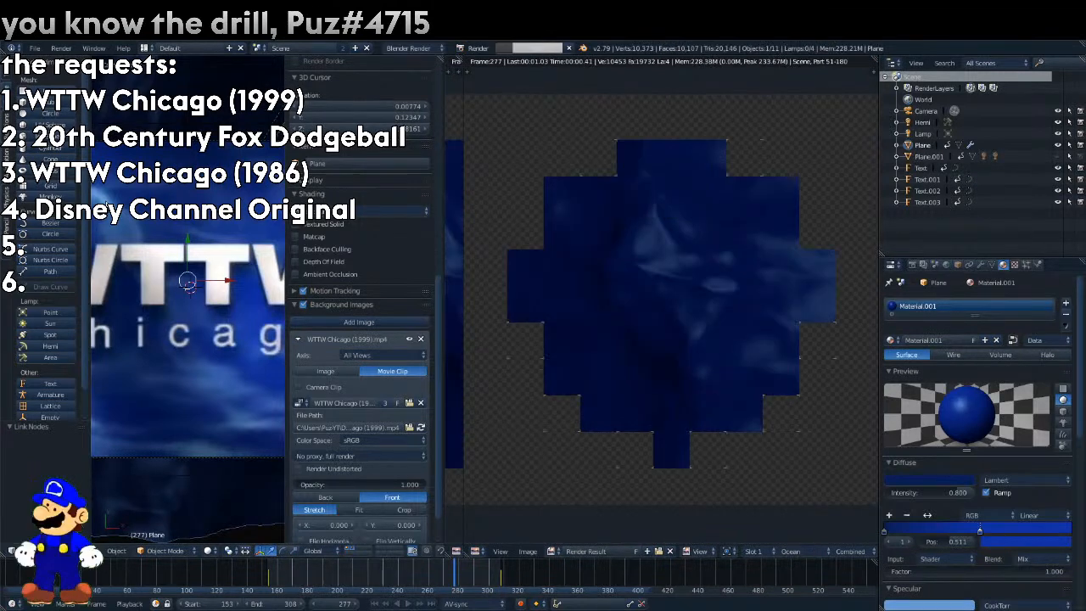
scroll(967, 509, down, 3)
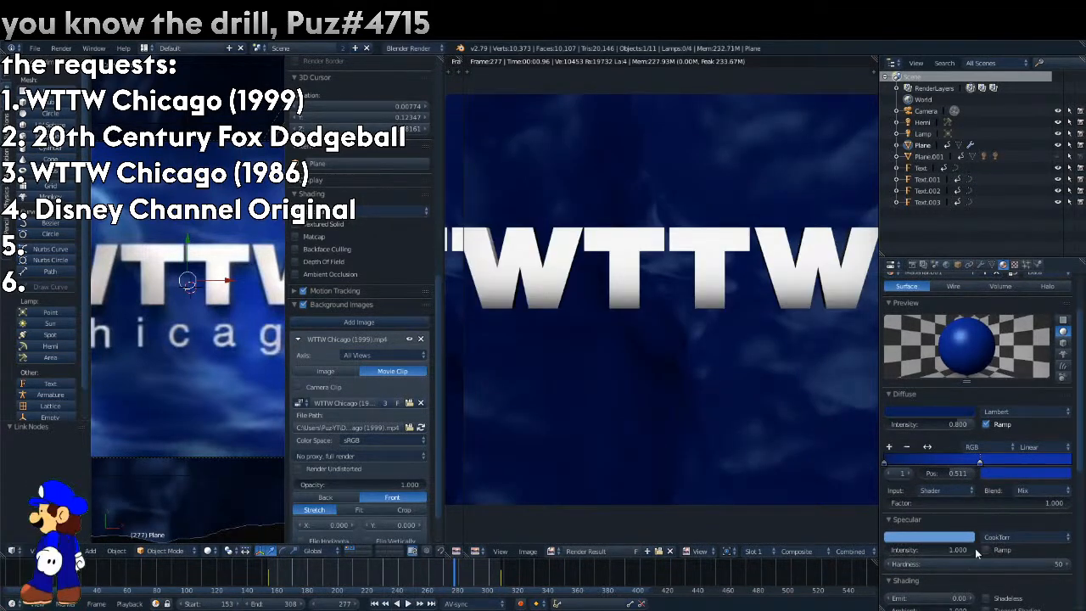
key(F12)
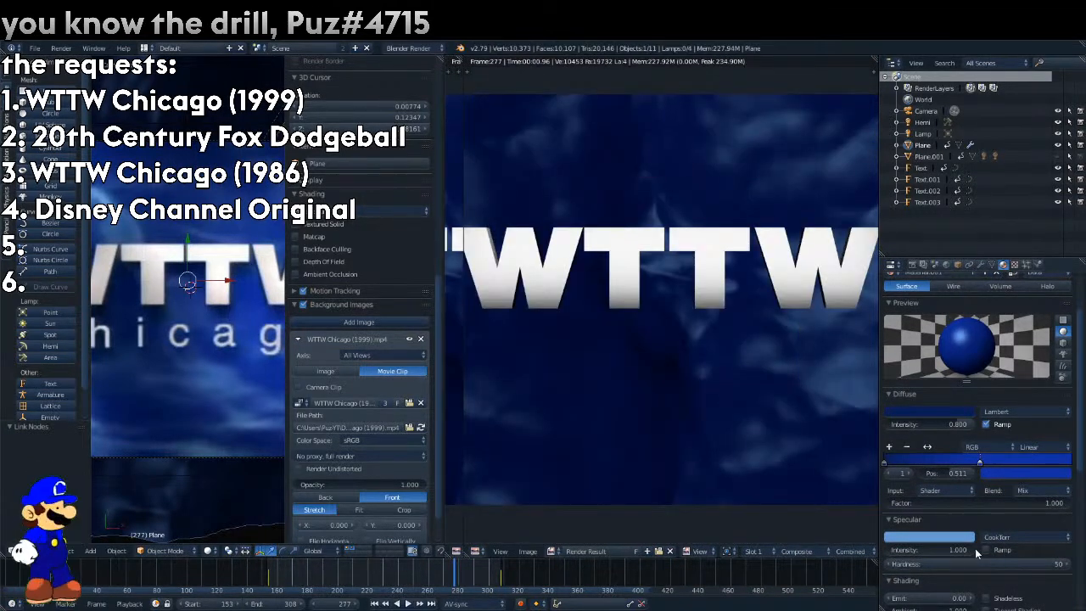
Move the diffuse ramp's second stop to position 0.152, render the frame, and widen the first render view.
drag(954, 473, 901, 472)
key(F12)
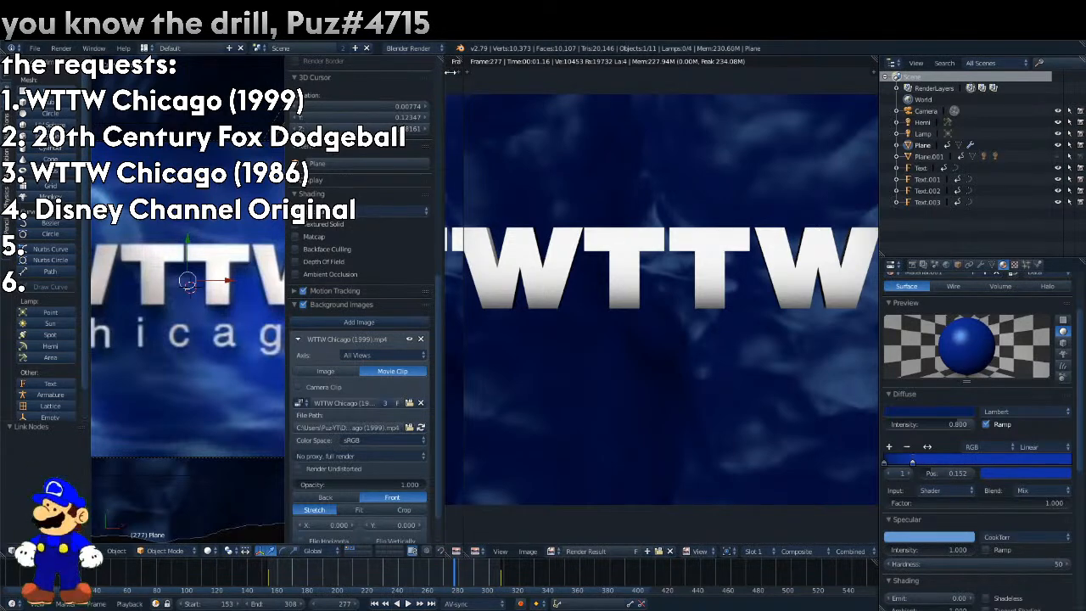
drag(458, 61, 618, 83)
key(Escape)
Set the diffuse intensity to 1.000, lighten the dark blue diffuse color, reduce the ramp factor to 0.416, and render.
drag(941, 424, 981, 434)
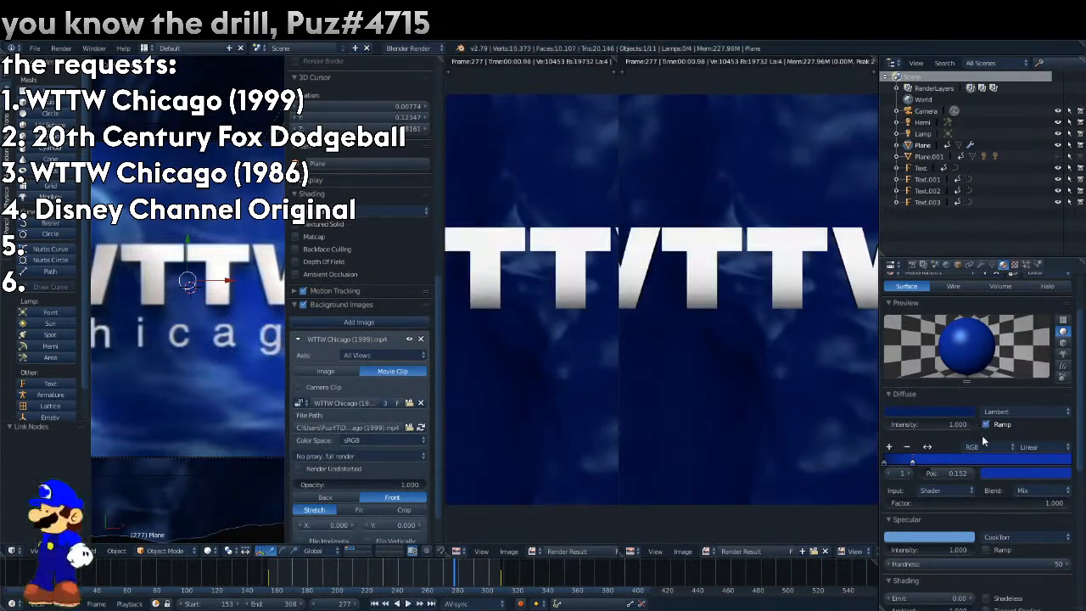
click(941, 413)
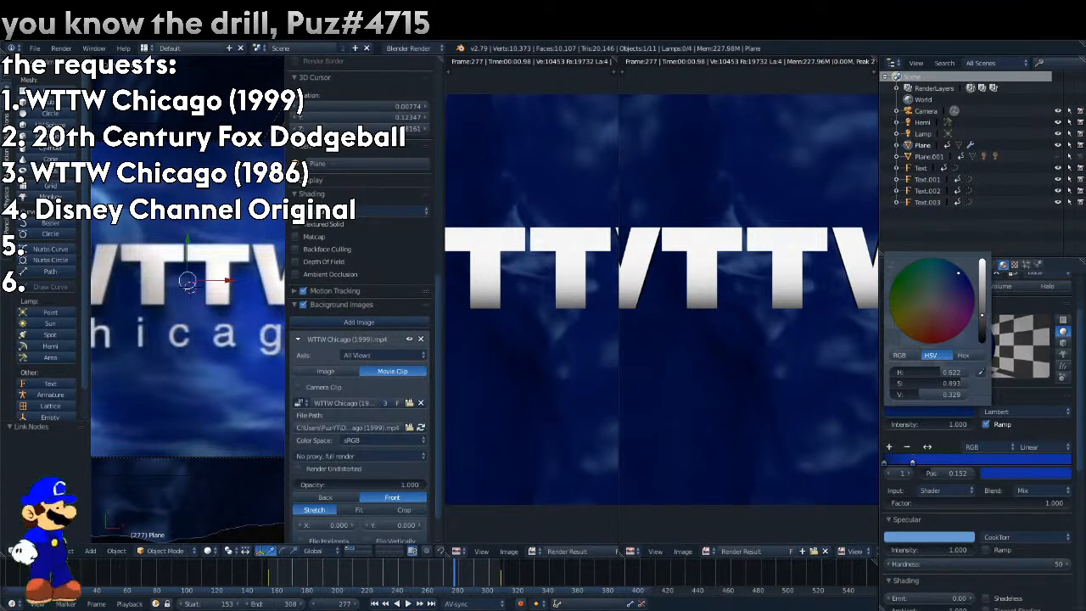
key(F12)
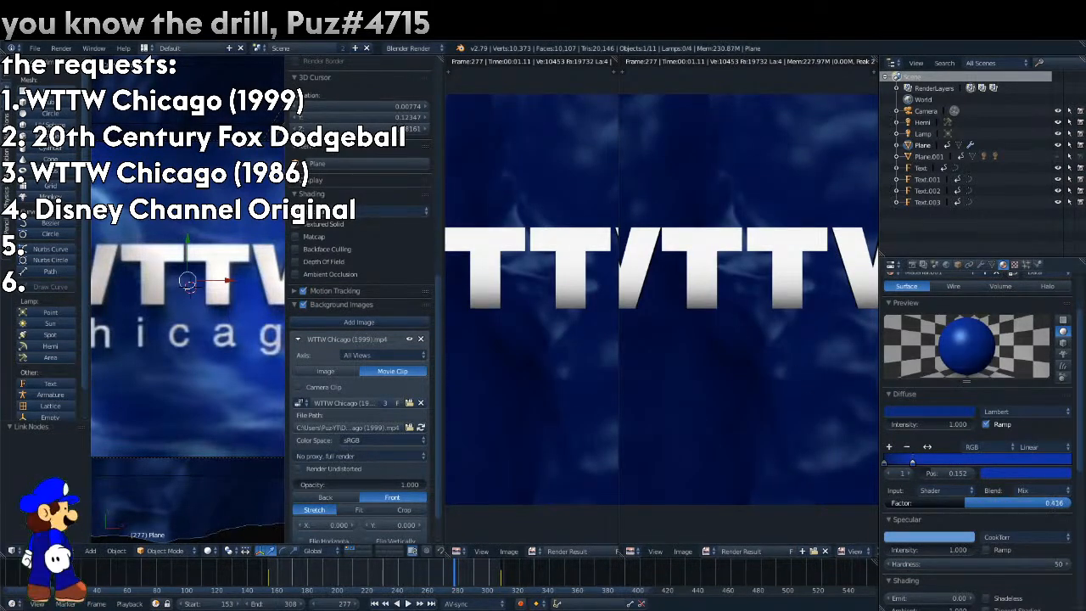
Change the diffuse color to a bright blue, set the ramp factor to 0.631 and specular hardness to 16, and render.
click(929, 411)
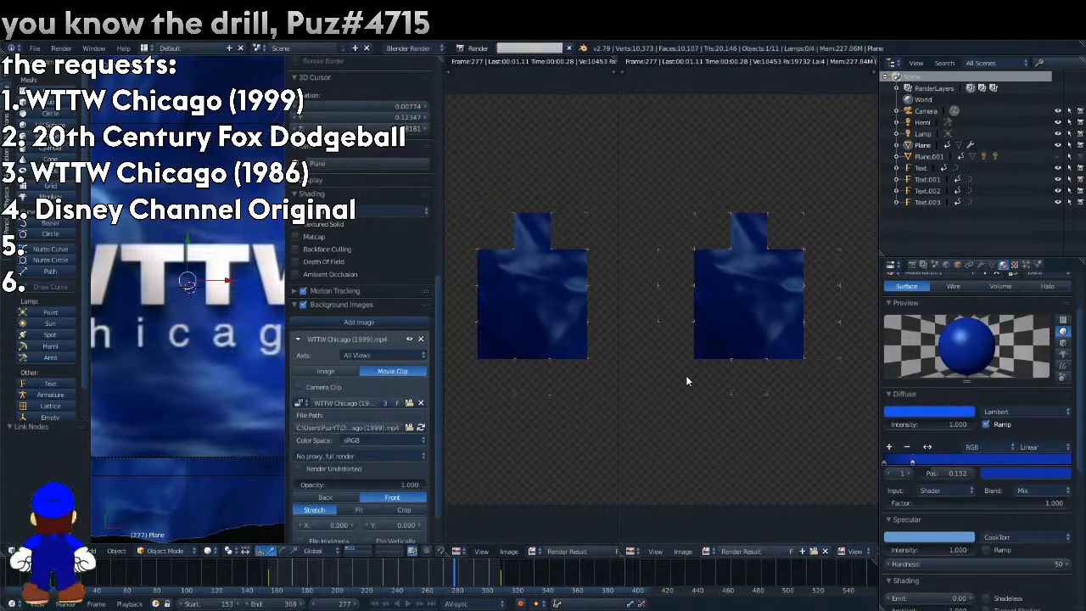
mouse_move(986, 502)
mouse_down()
mouse_move(954, 502)
mouse_move(987, 502)
mouse_up()
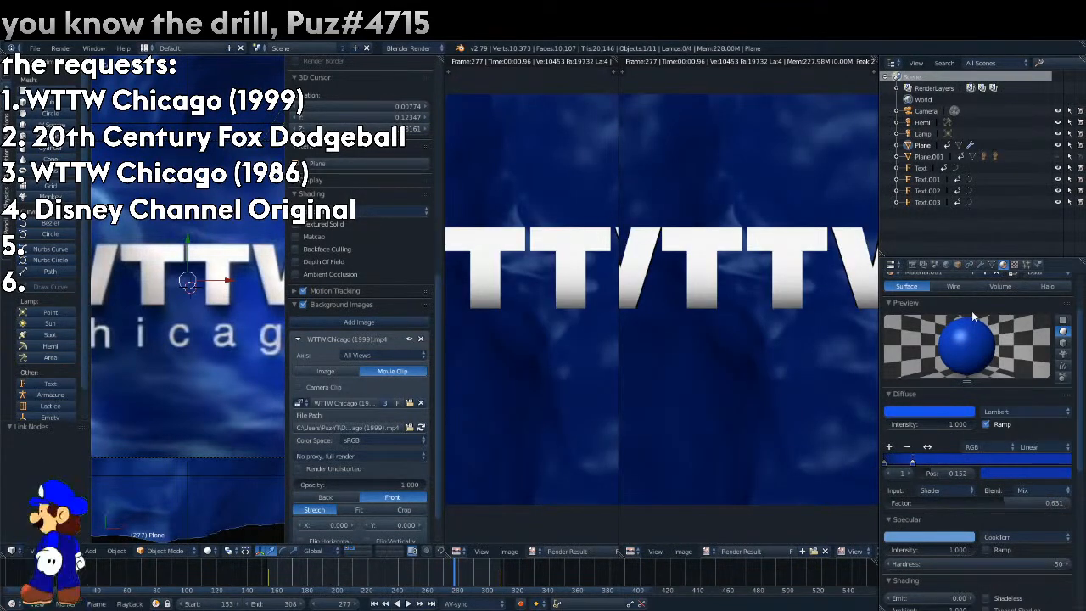
drag(973, 564, 955, 564)
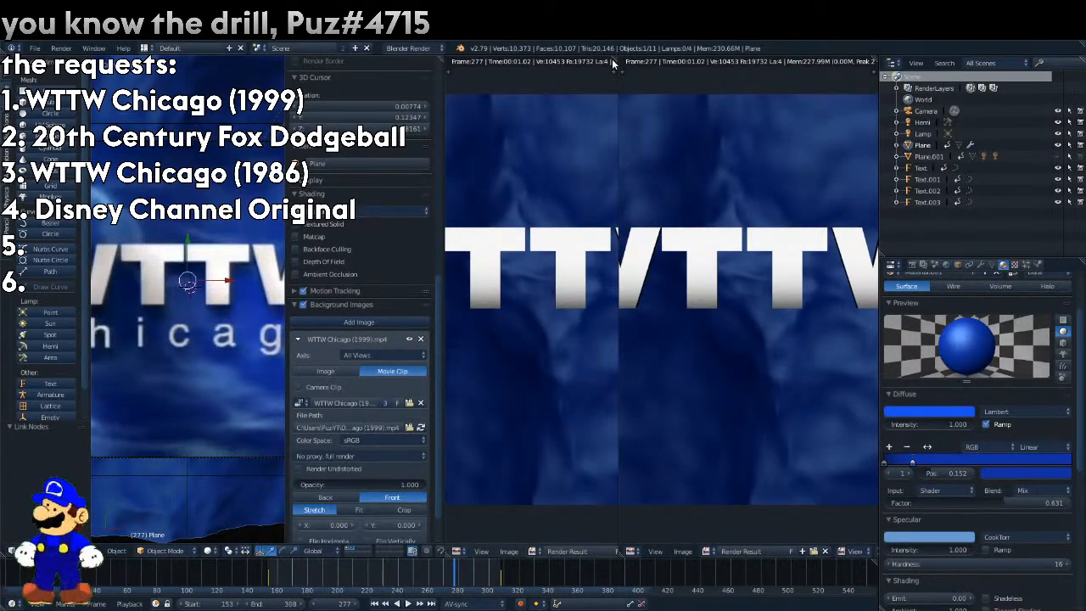
Merge the two render views into one, then split off a new area showing the compositing node editor.
drag(612, 59, 801, 75)
scroll(772, 167, down, 2)
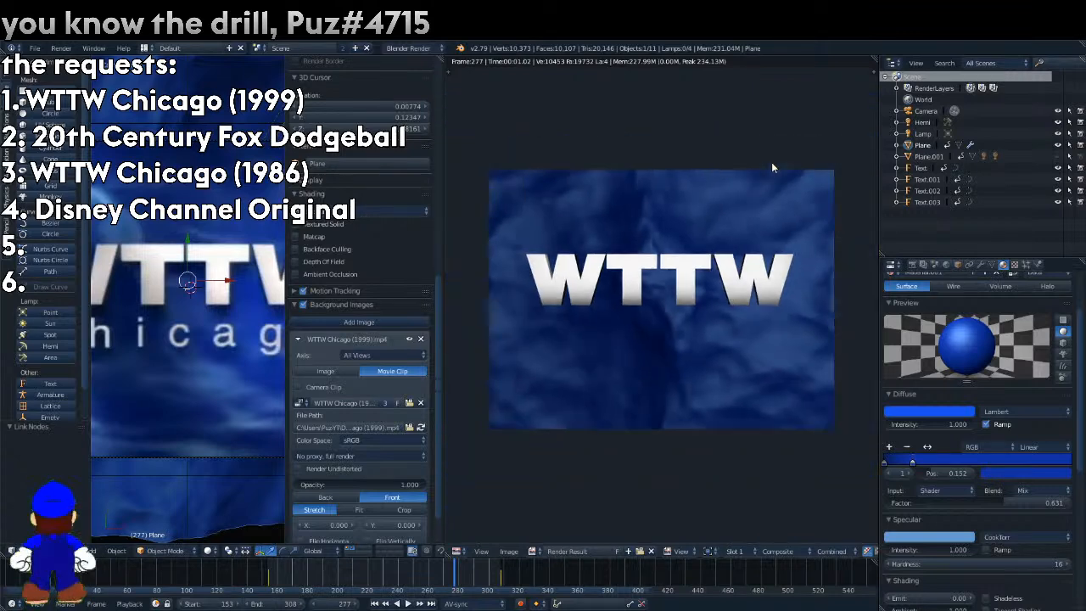
scroll(772, 167, up, 1)
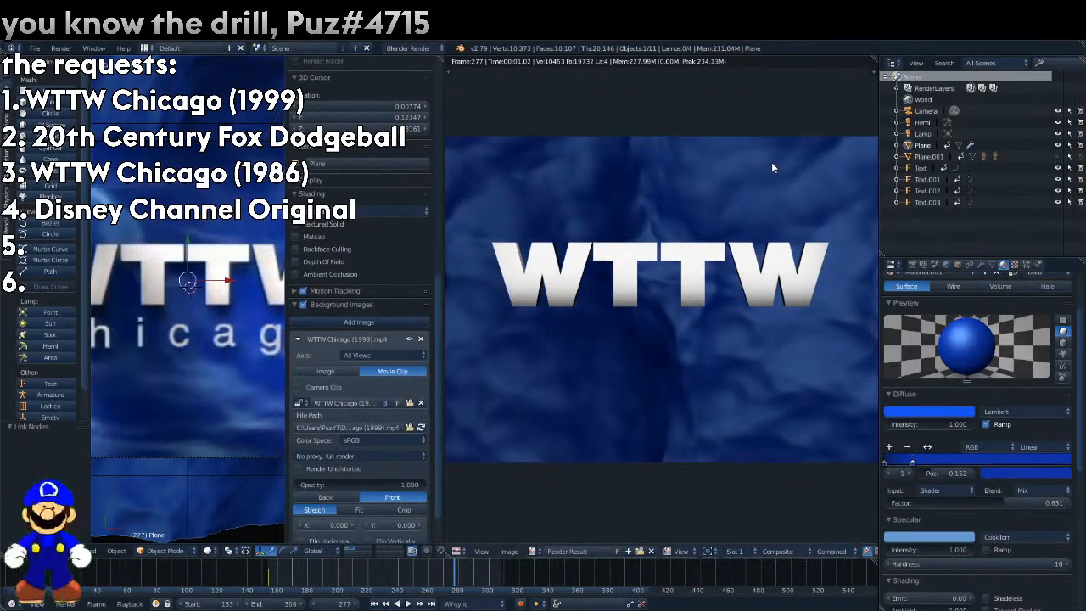
drag(875, 57, 664, 115)
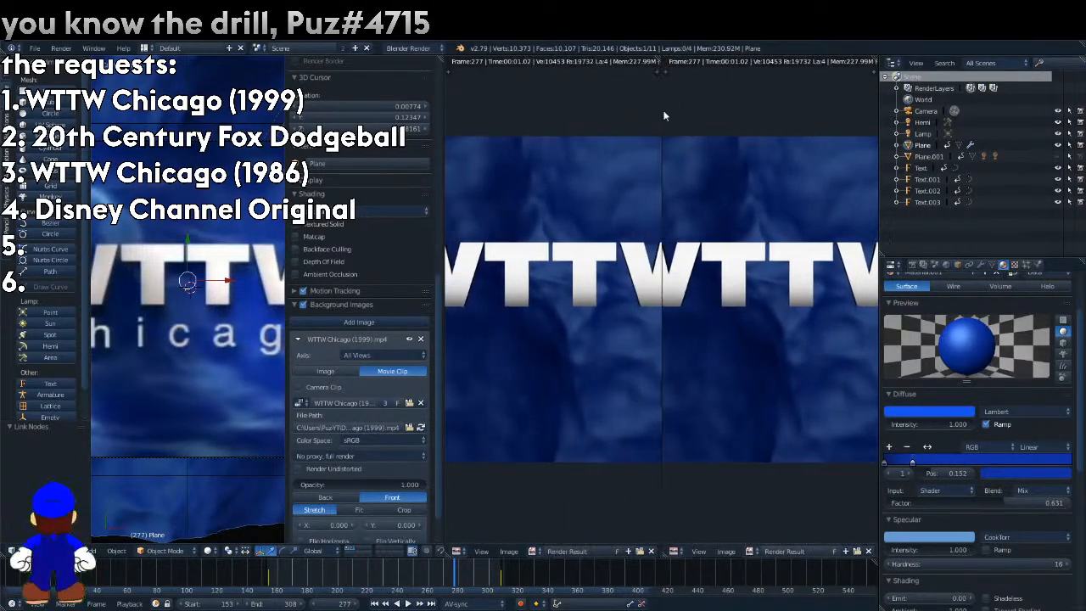
click(672, 551)
click(713, 423)
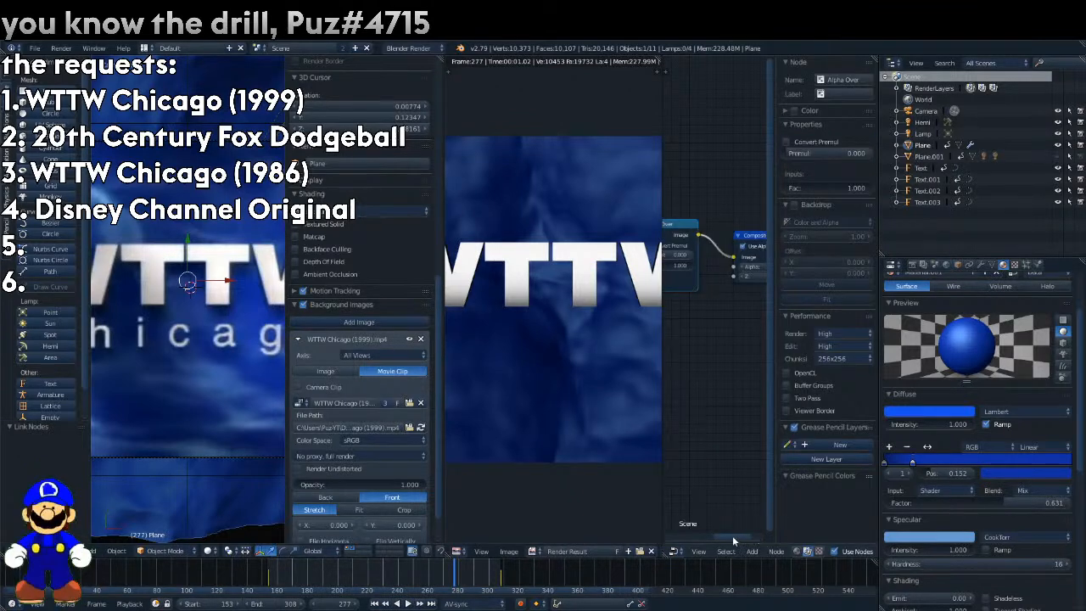
Duplicate the WTTW Chicago text Render Layers node and place the copy below the original.
drag(735, 537, 682, 537)
click(689, 384)
key(shift+d)
click(678, 461)
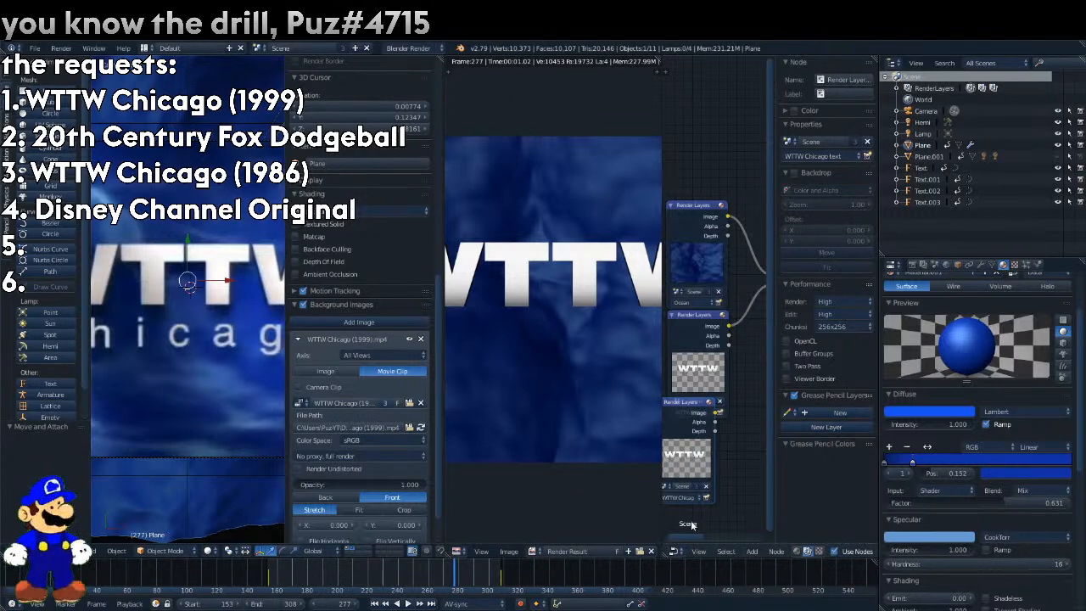
Add a Hue Saturation Value node fed by the duplicated text layer's image and set its Value to 0.
click(751, 550)
mouse_move(775, 503)
click(835, 452)
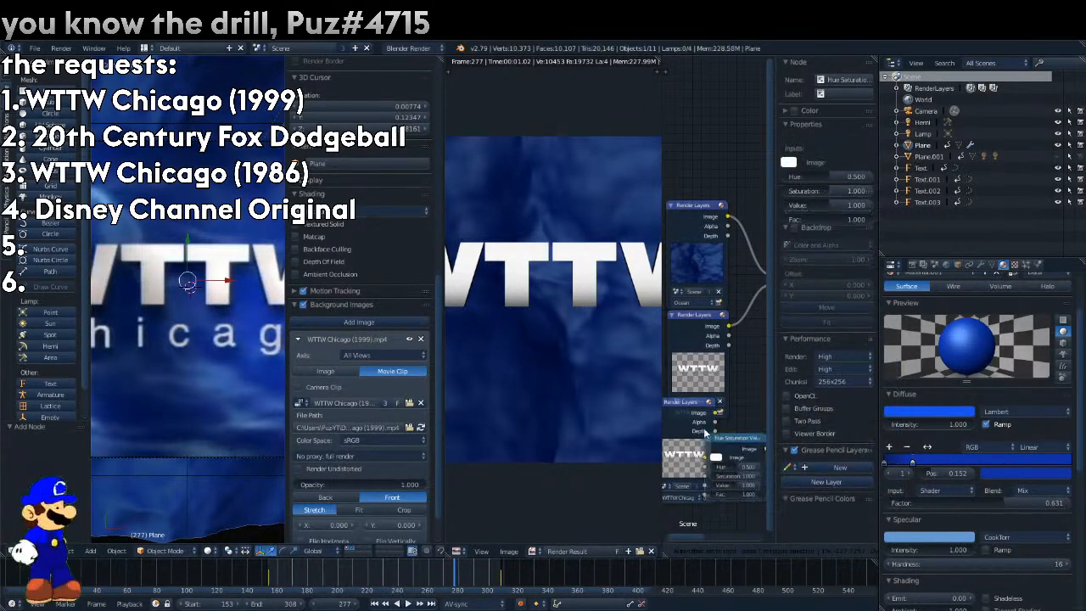
drag(718, 416, 738, 449)
drag(693, 537, 720, 512)
drag(735, 232, 668, 254)
drag(703, 412, 669, 402)
Insert an Alpha Over node after the original text layer, with the Hue Saturation Value output linked to its first image input.
mouse_move(789, 504)
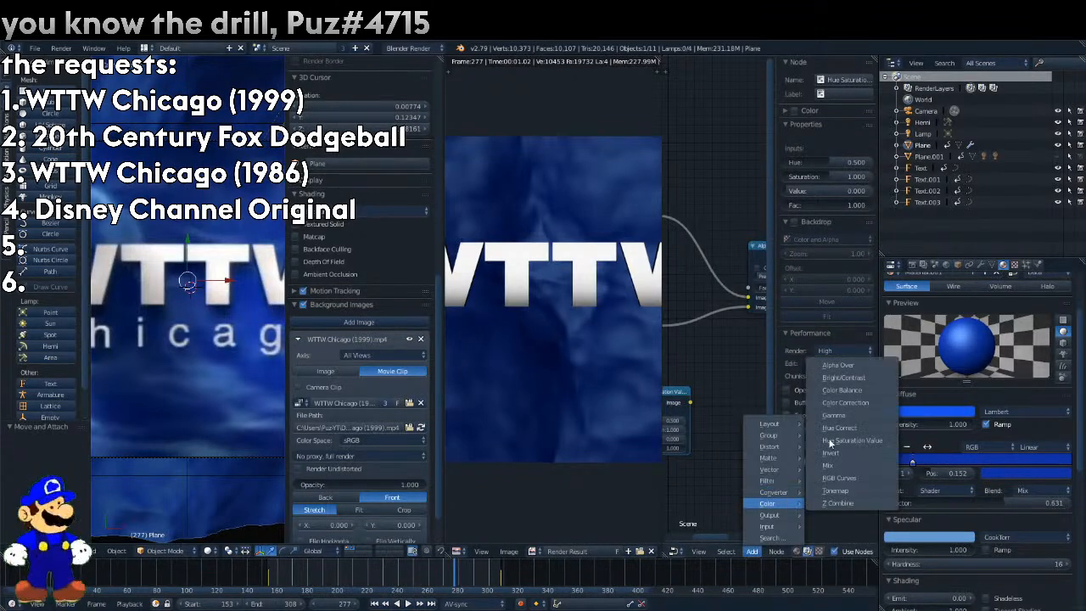
click(848, 370)
click(709, 311)
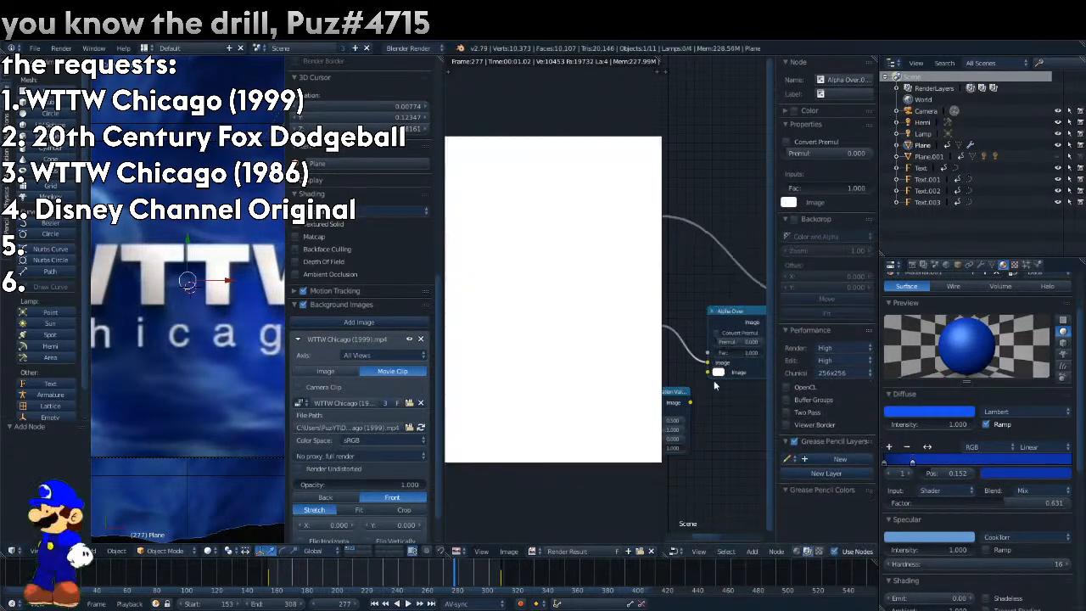
drag(718, 360, 718, 362)
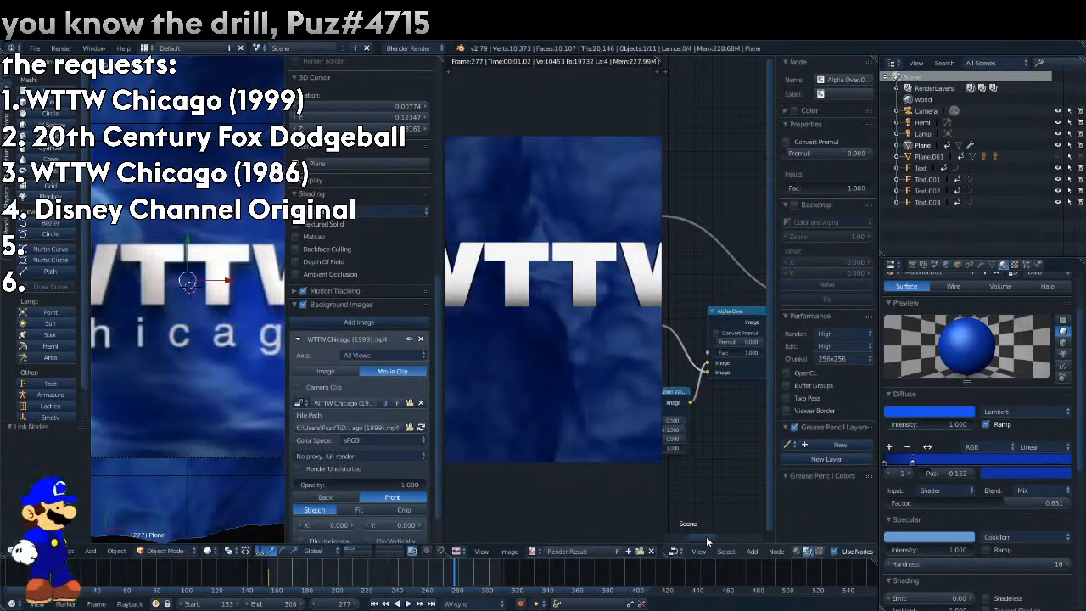
Reposition the Hue Saturation Value node and insert a Translate node between it and Alpha Over, with Y set to -0.1.
drag(705, 536, 683, 537)
drag(731, 402, 688, 457)
ctrl+scroll(682, 540, right, 2)
click(752, 551)
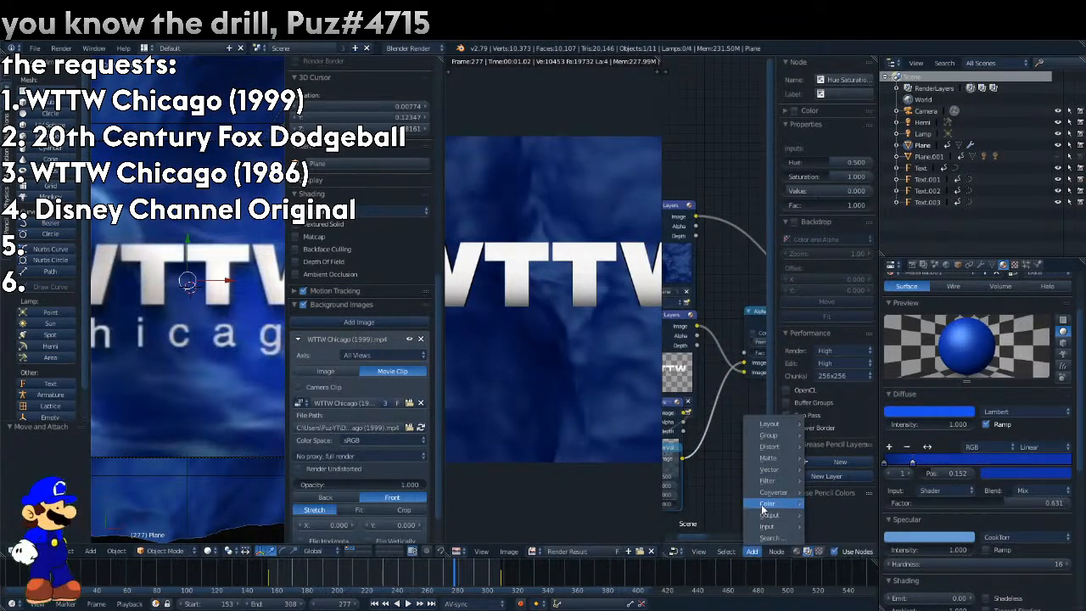
mouse_move(764, 506)
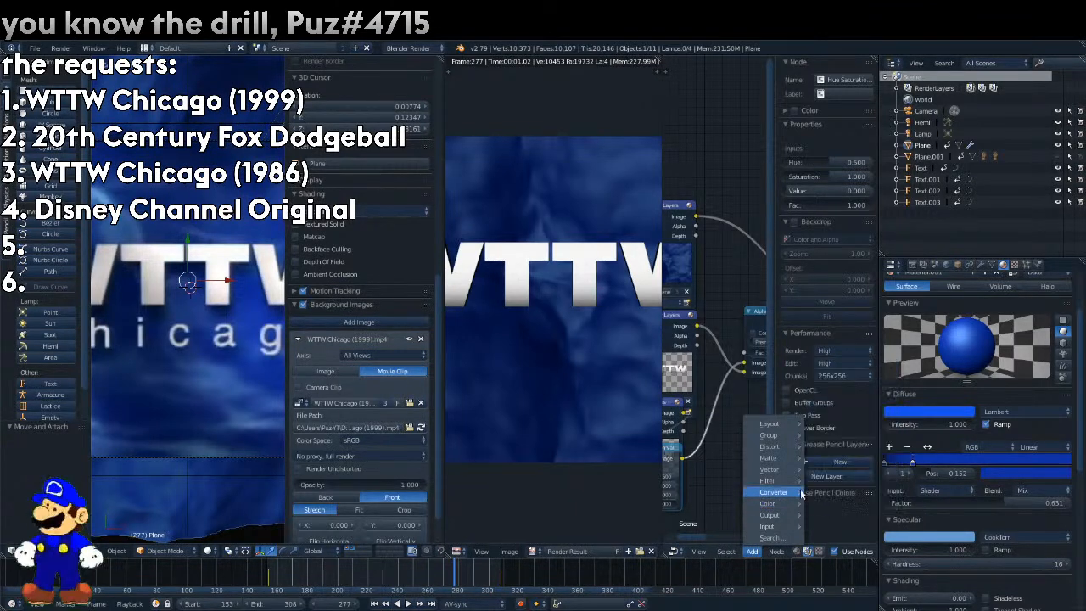
mouse_move(779, 447)
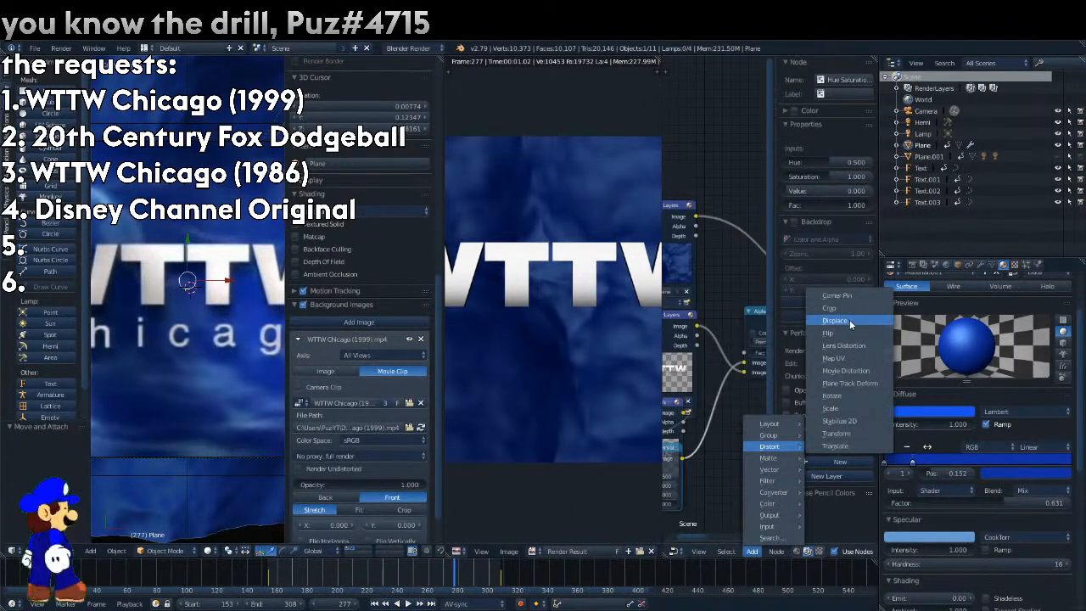
click(836, 446)
click(712, 432)
click(726, 492)
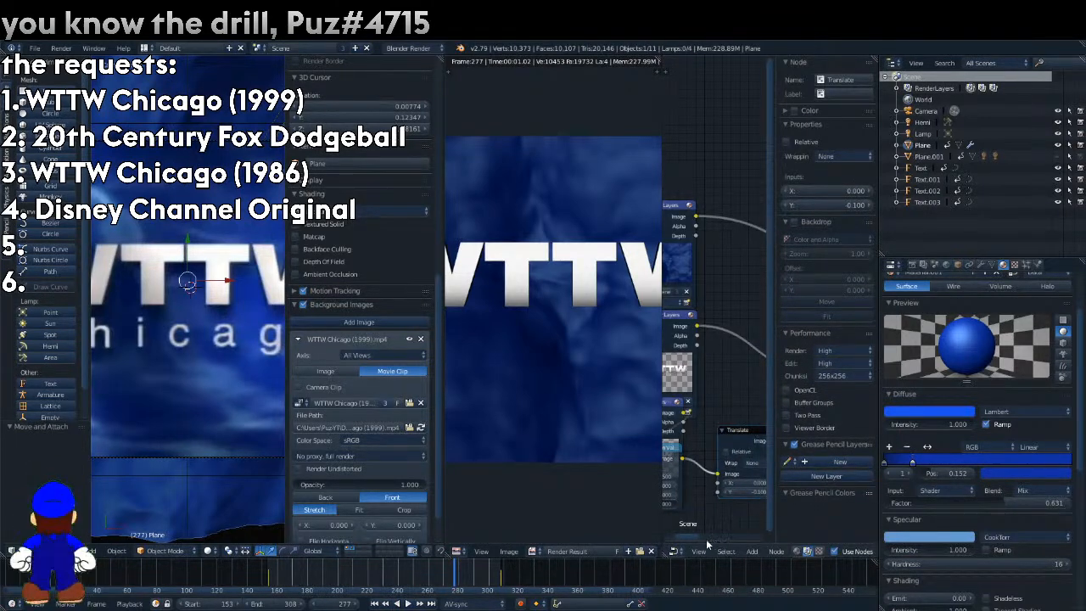
Enable Relative on the Translate node and set its Y offset to -0.05.
drag(709, 540, 713, 545)
click(698, 452)
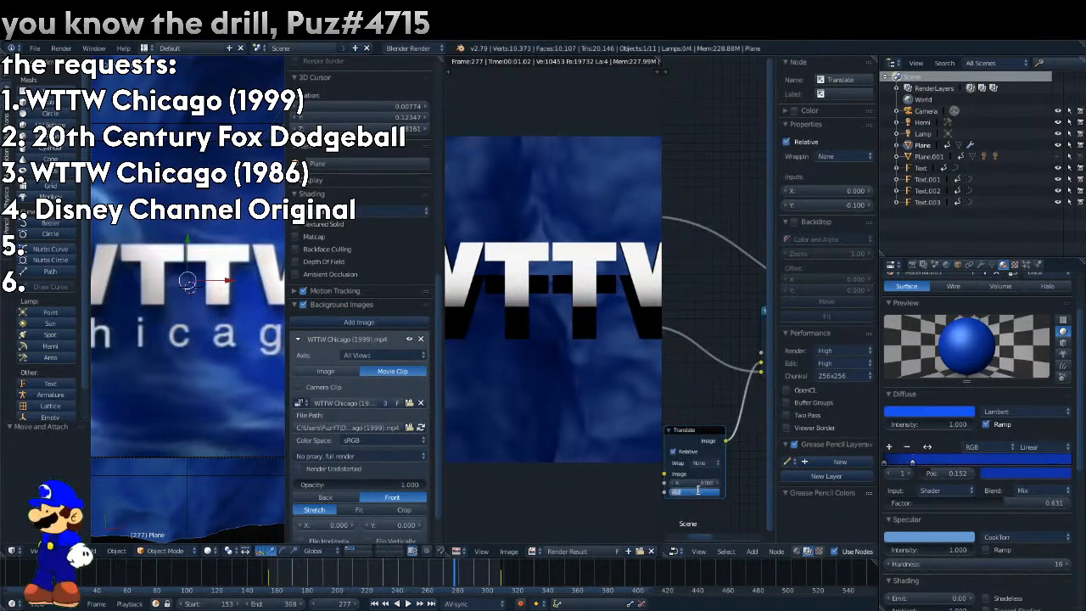
text(-0.05)
key(Return)
Add a Blur node between the Translate and Alpha Over nodes.
drag(697, 539, 716, 545)
click(751, 552)
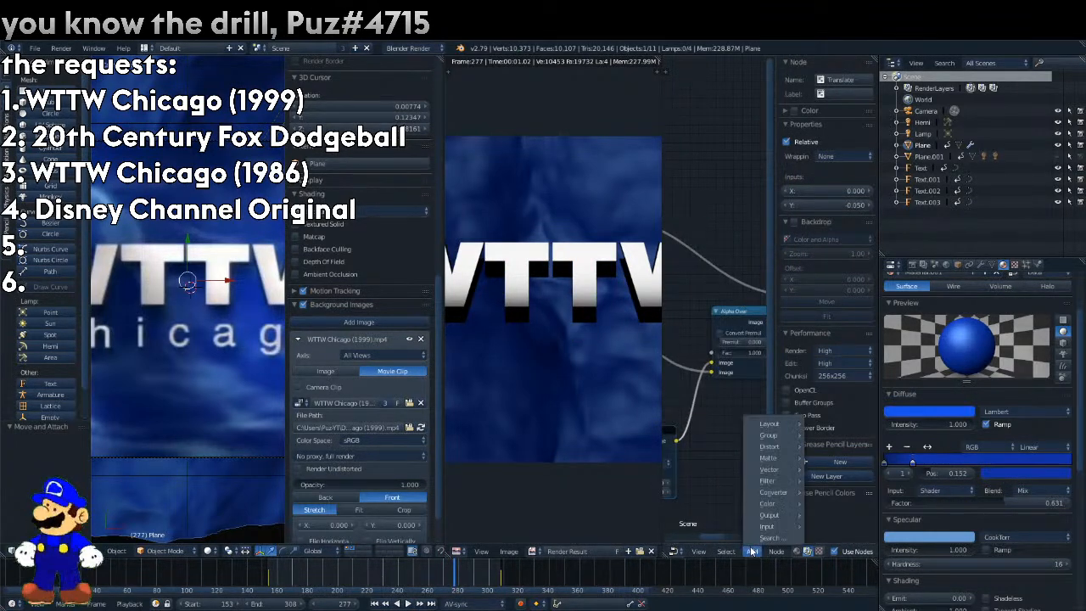
mouse_move(766, 480)
click(828, 341)
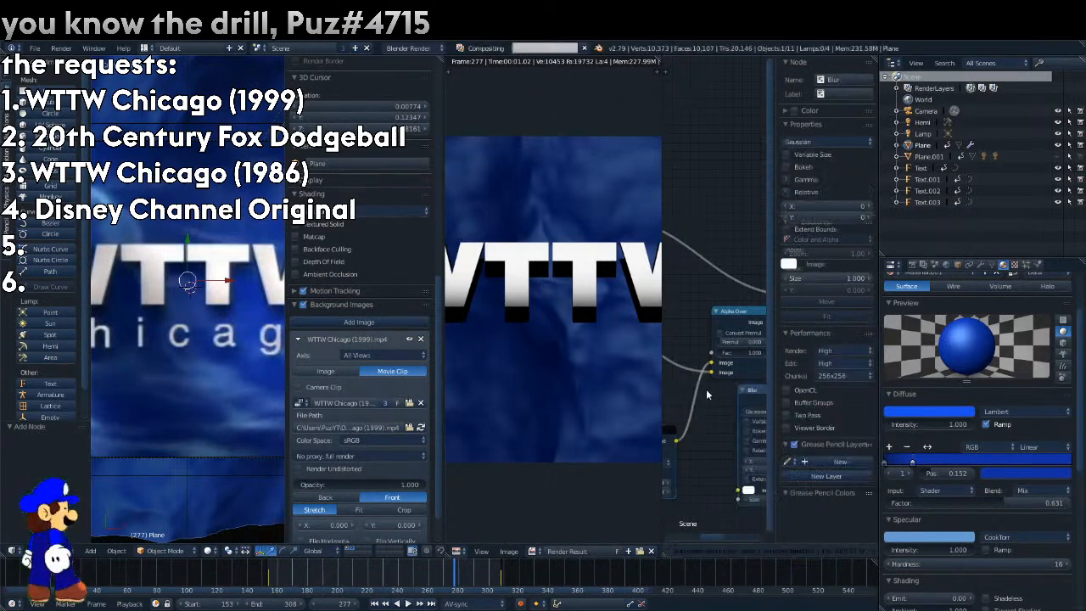
Try a blur size of 50, then set X and Y to 25 and switch the blur filter to Fast Gaussian.
click(746, 473)
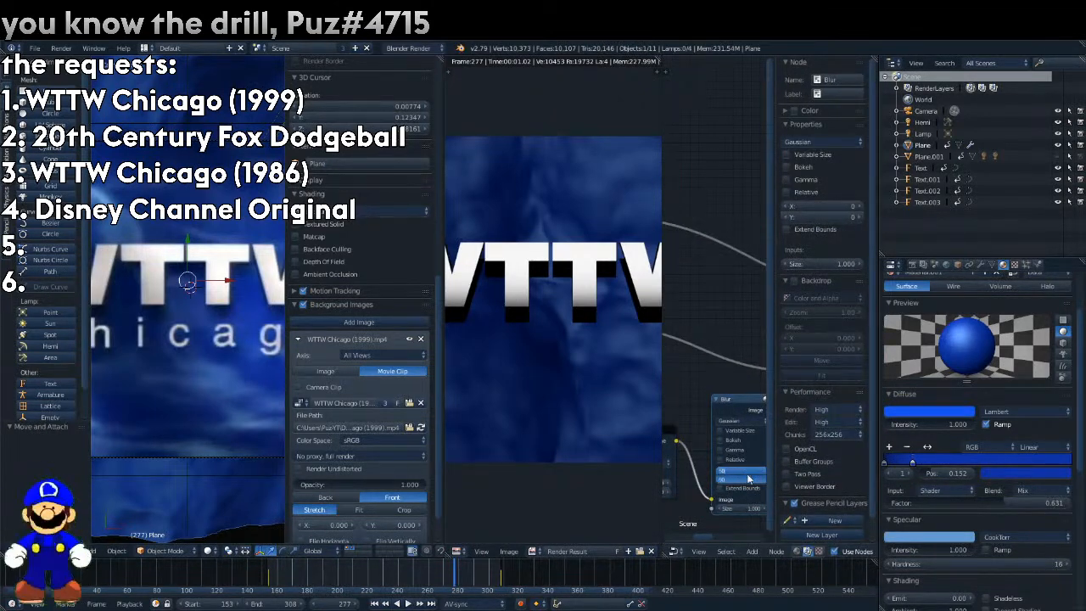
text(50)
key(Return)
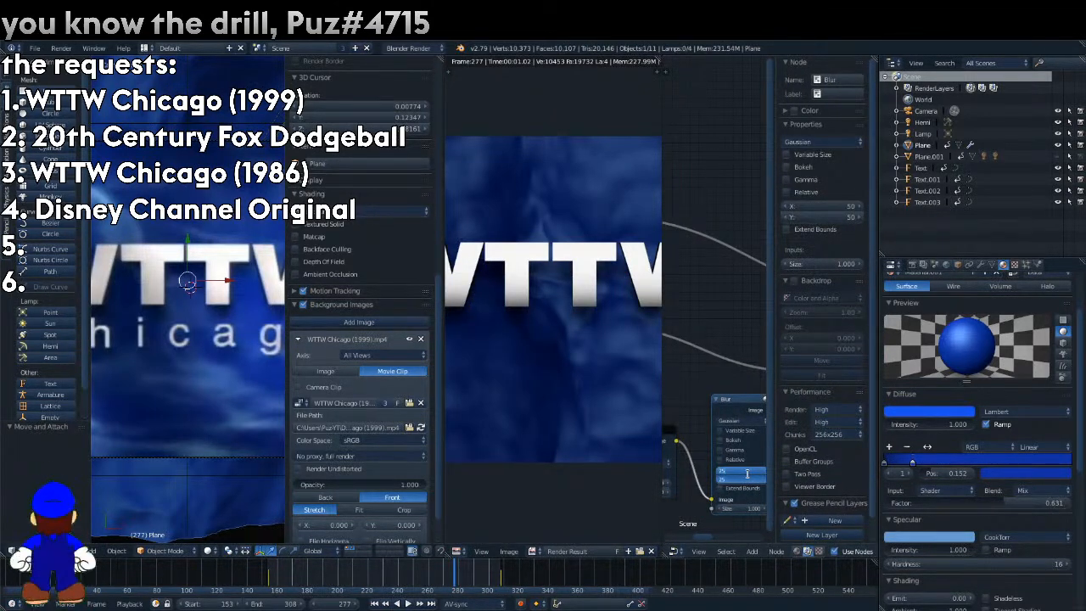
text(25)
key(Return)
click(746, 422)
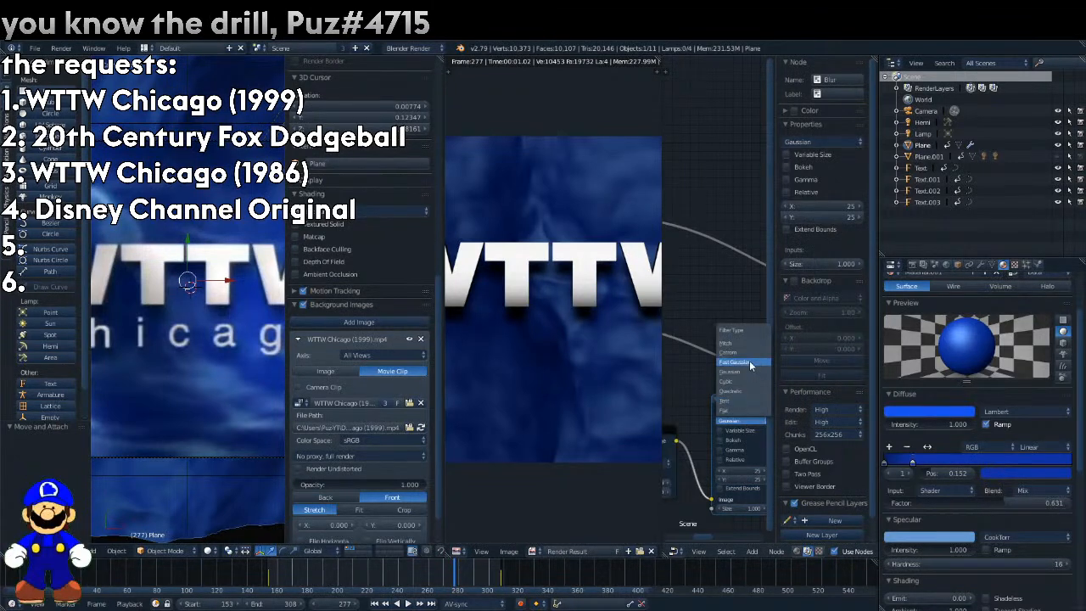
click(749, 360)
drag(703, 537, 739, 532)
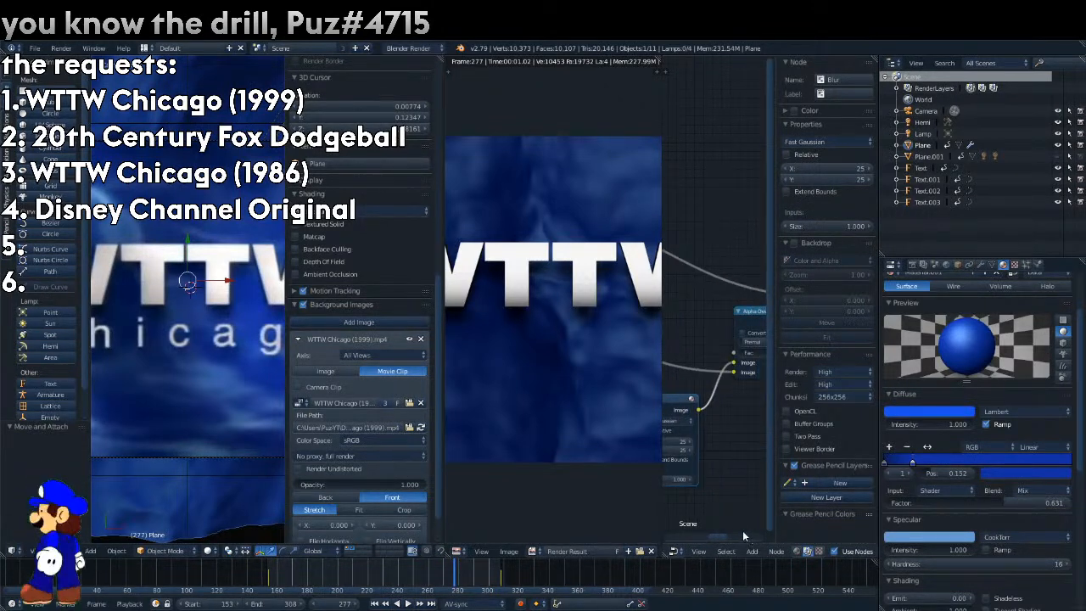
click(754, 554)
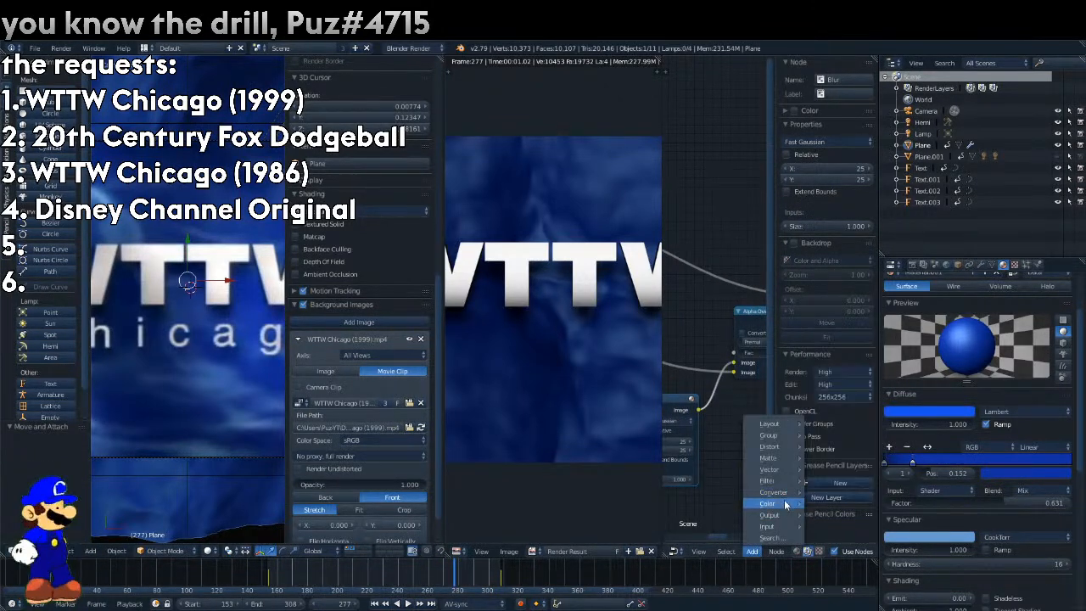
mouse_move(780, 495)
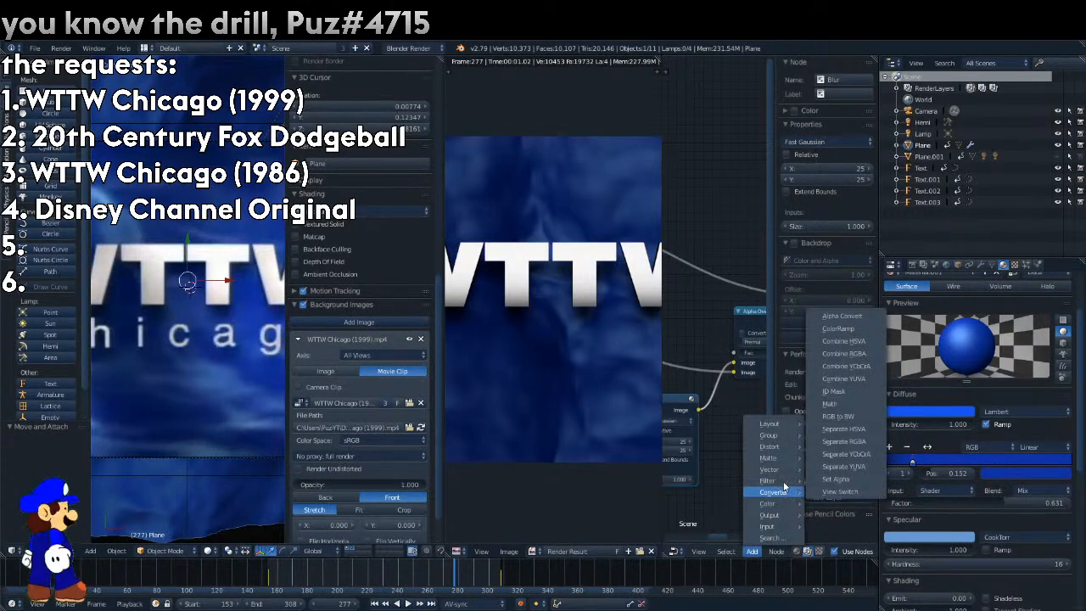
click(763, 331)
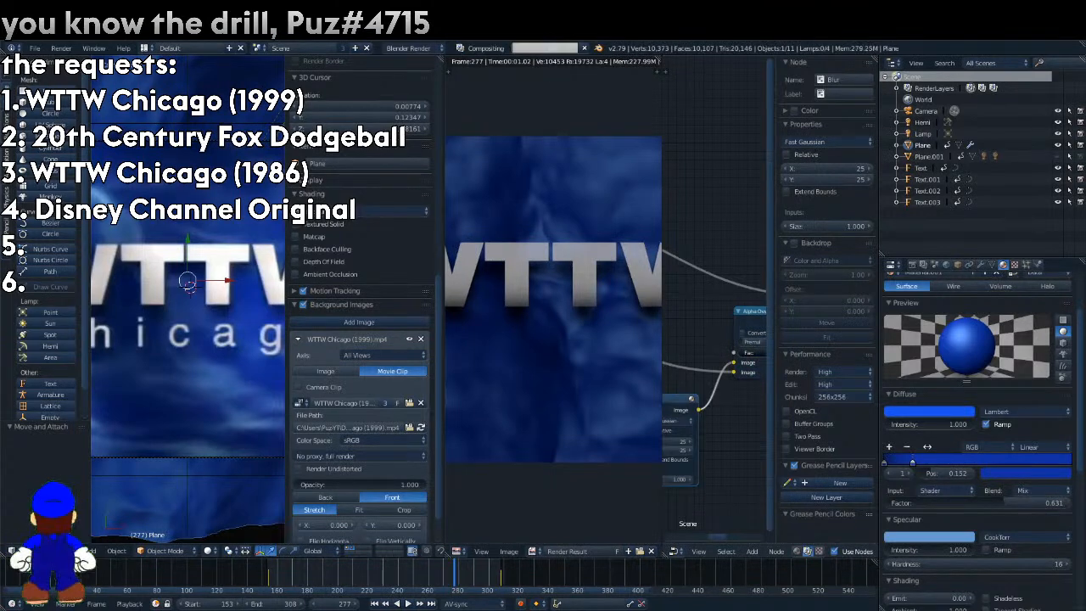
Add a Bright/Contrast node and insert it between the Translate and Blur nodes.
drag(719, 536, 662, 527)
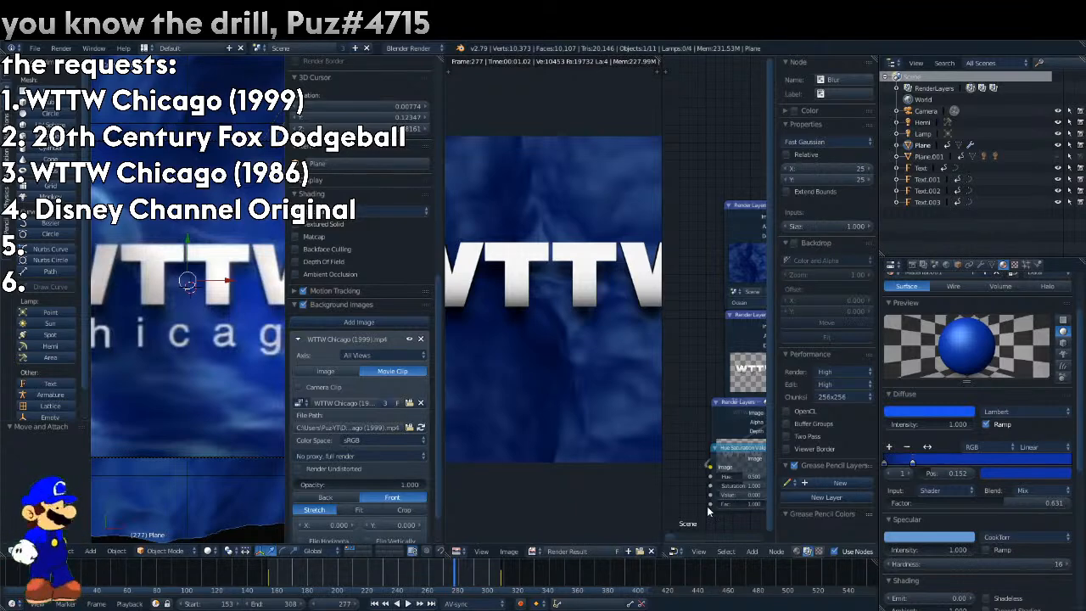
drag(670, 534, 703, 526)
click(728, 551)
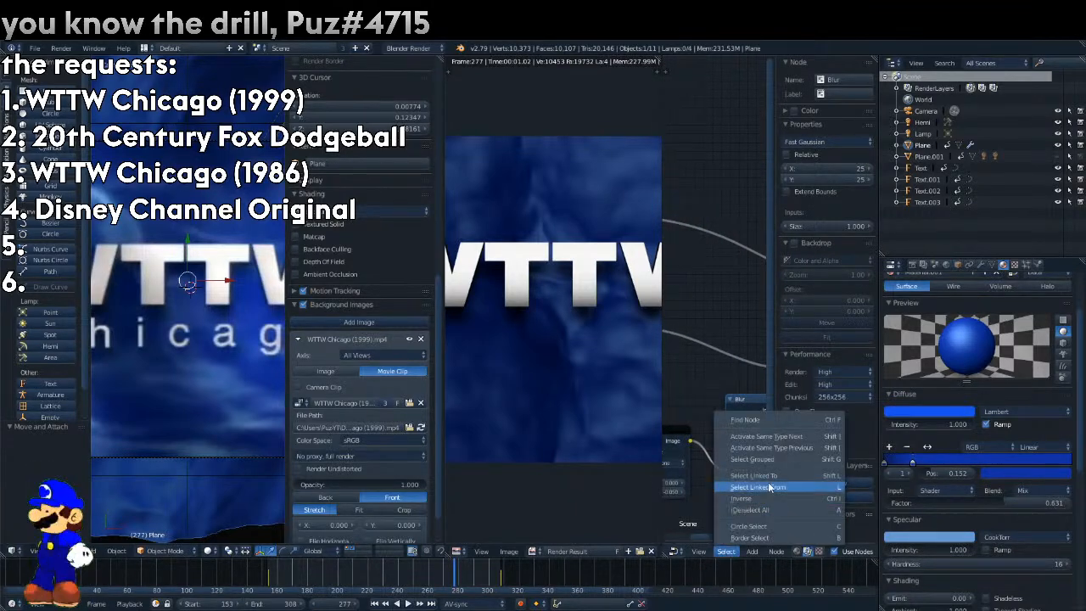
mouse_move(753, 551)
mouse_move(769, 503)
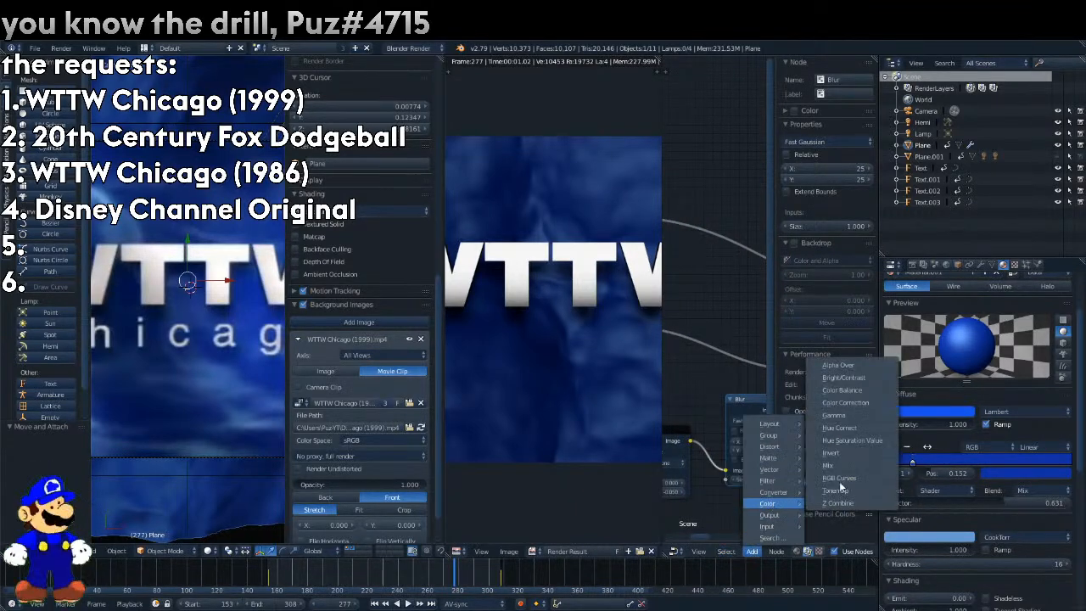
click(843, 377)
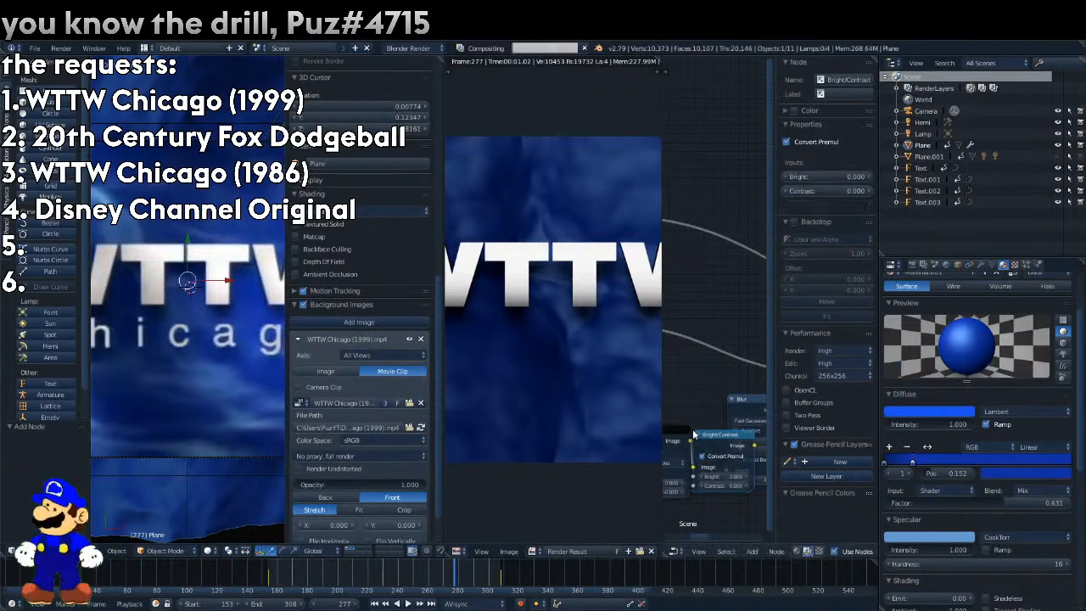
click(742, 469)
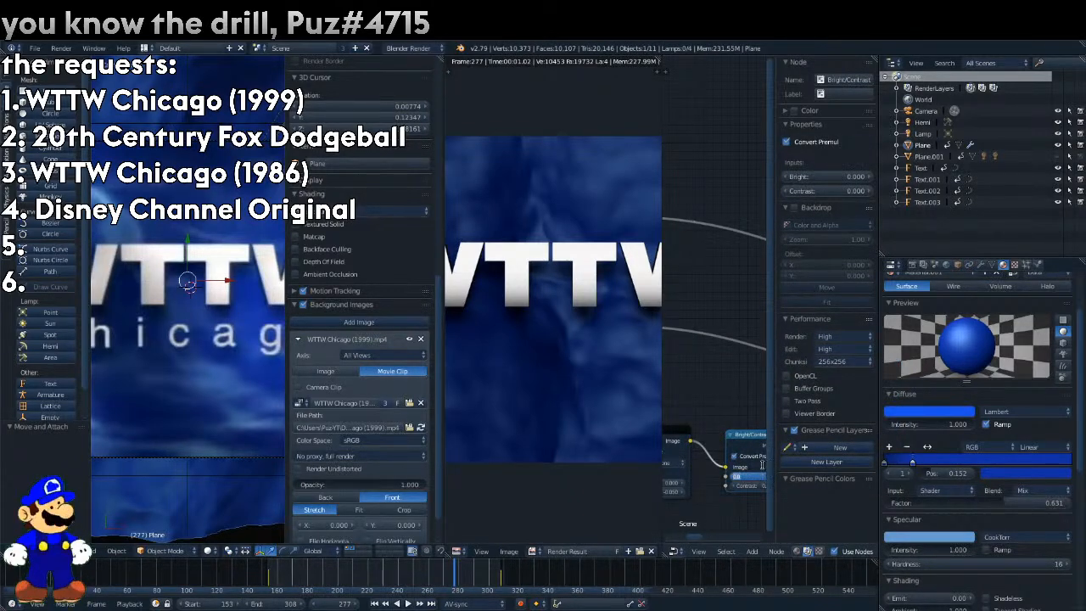
Set the Bright/Contrast node's Bright value to 0.7.
scroll(761, 475, up, 2)
click(758, 477)
click(758, 480)
click(758, 480)
click(757, 478)
click(757, 478)
click(757, 478)
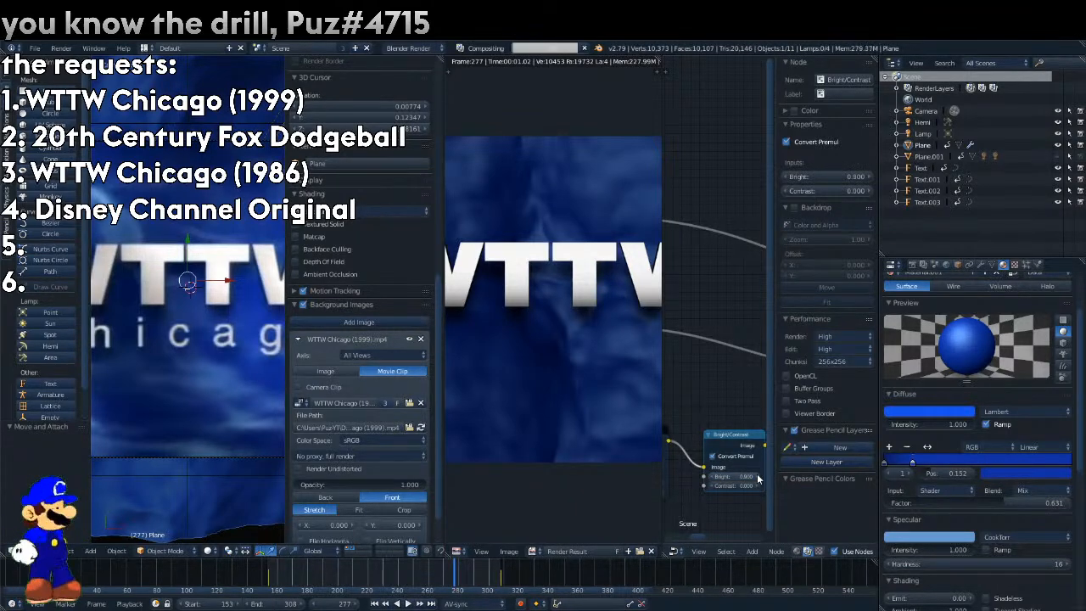
click(708, 477)
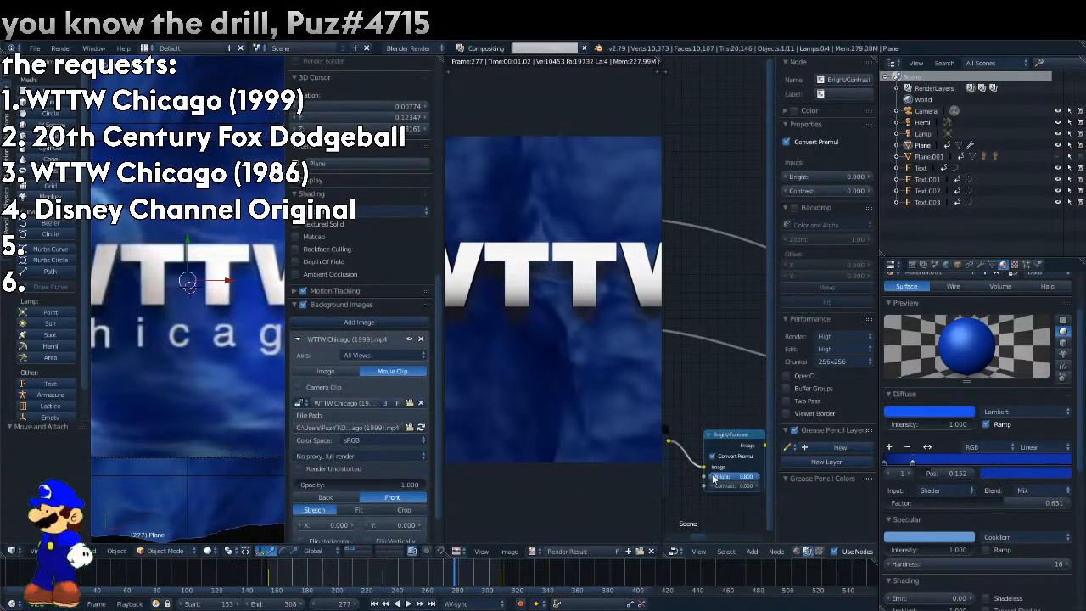
Join the render preview and node areas into one Node Editor and go to frame 217.
drag(659, 61, 685, 102)
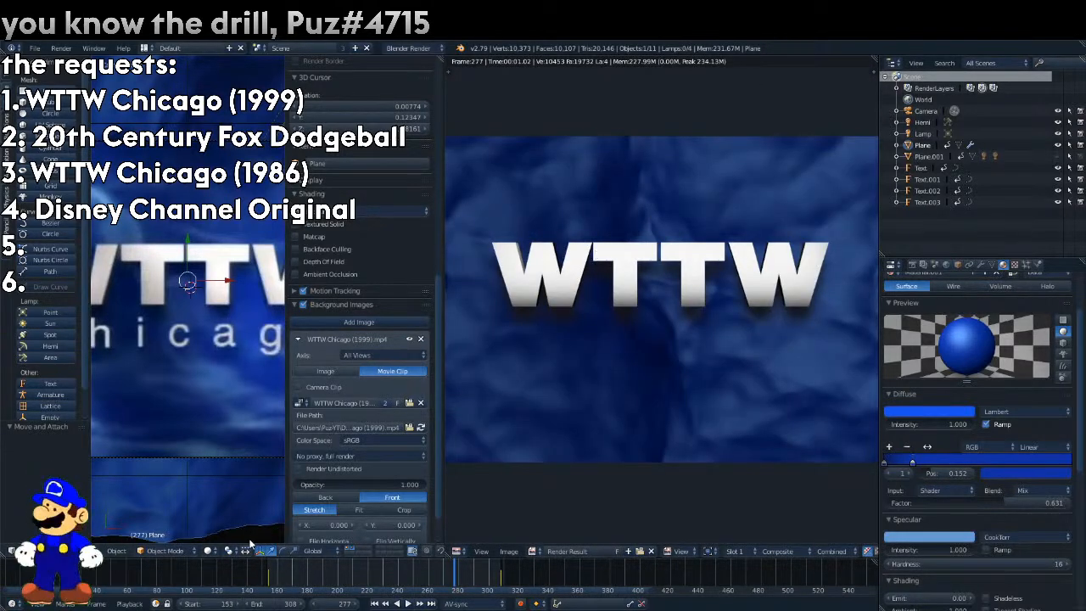
drag(400, 578, 364, 577)
click(456, 552)
click(507, 432)
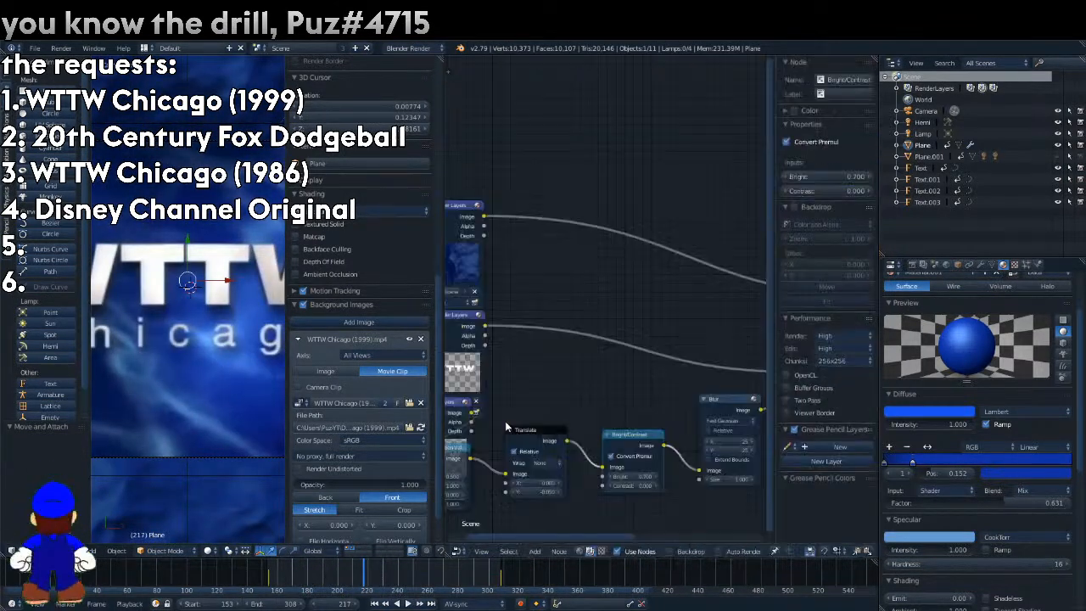
Keyframe the Translate node's Y offset at -0.05 on frame 217 and at 0 on frame 199, and play the animation.
right_click(544, 496)
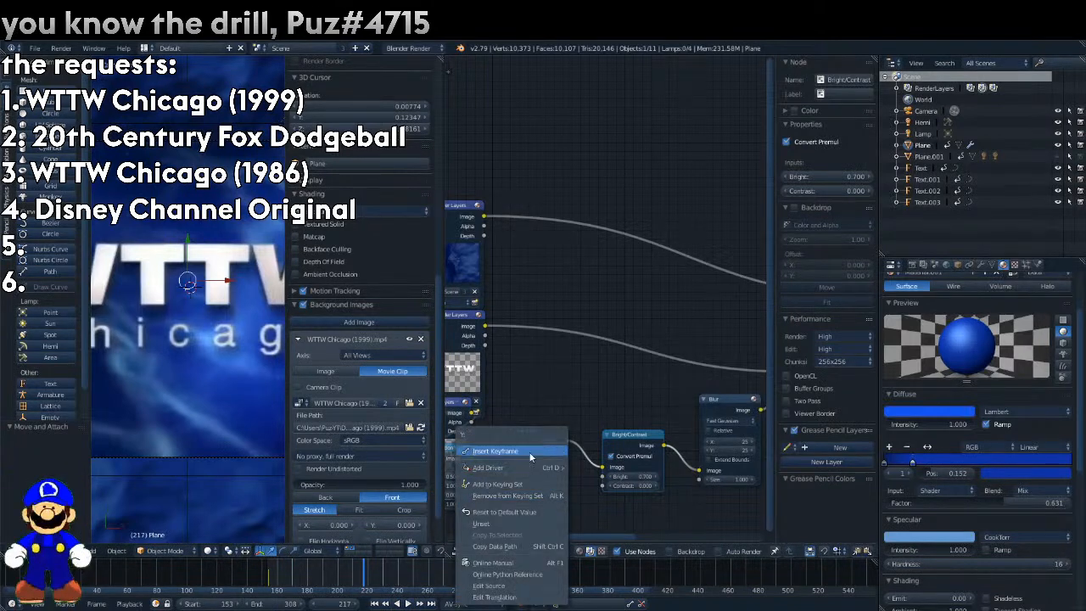
click(332, 585)
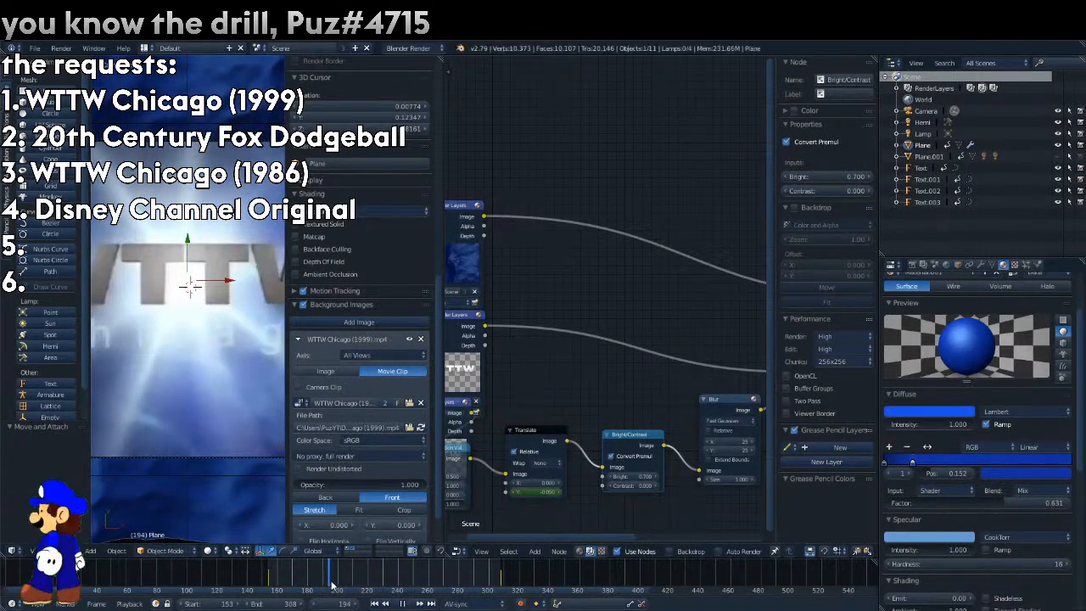
key(alt+a)
right_click(538, 494)
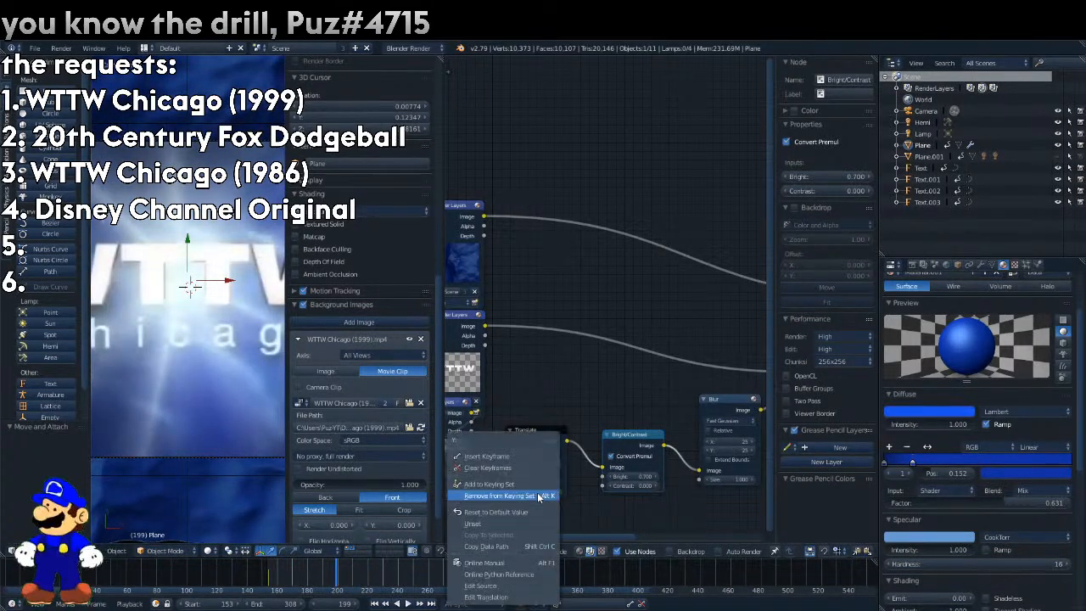
click(513, 454)
key(Up)
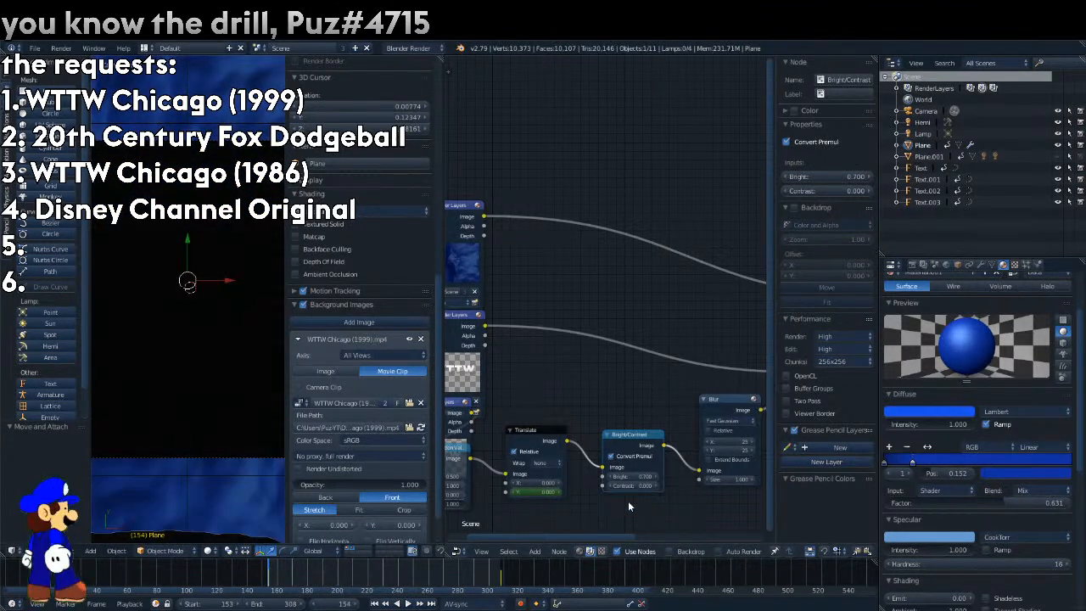
click(381, 571)
key(alt+a)
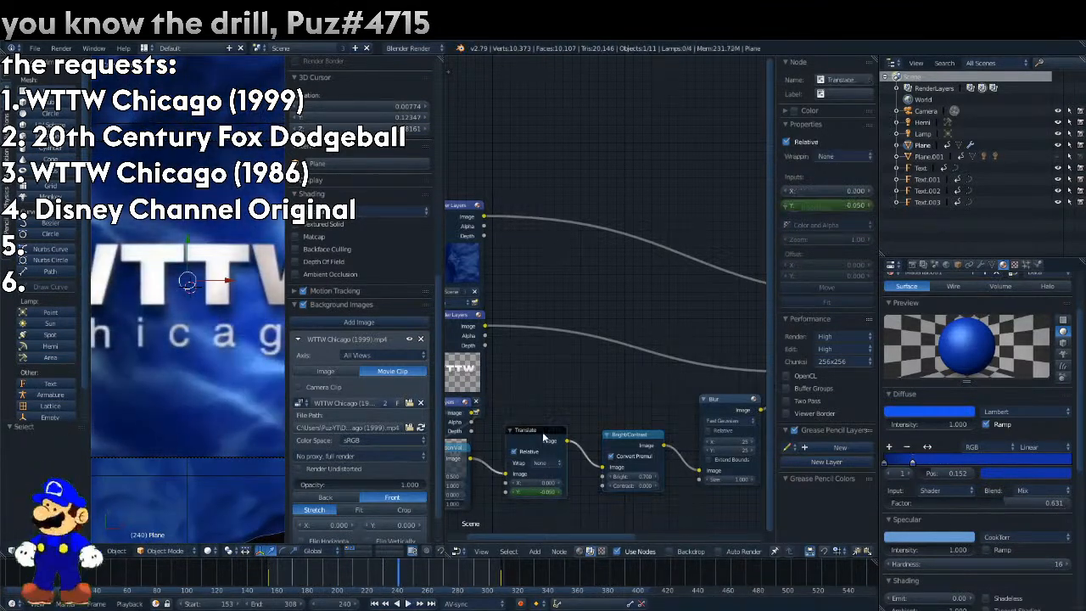
key(Escape)
Keyframe the Blur node's X and Y sizes at 25 on frame 217 and at 0 on frame 199.
click(543, 436)
right_click(728, 446)
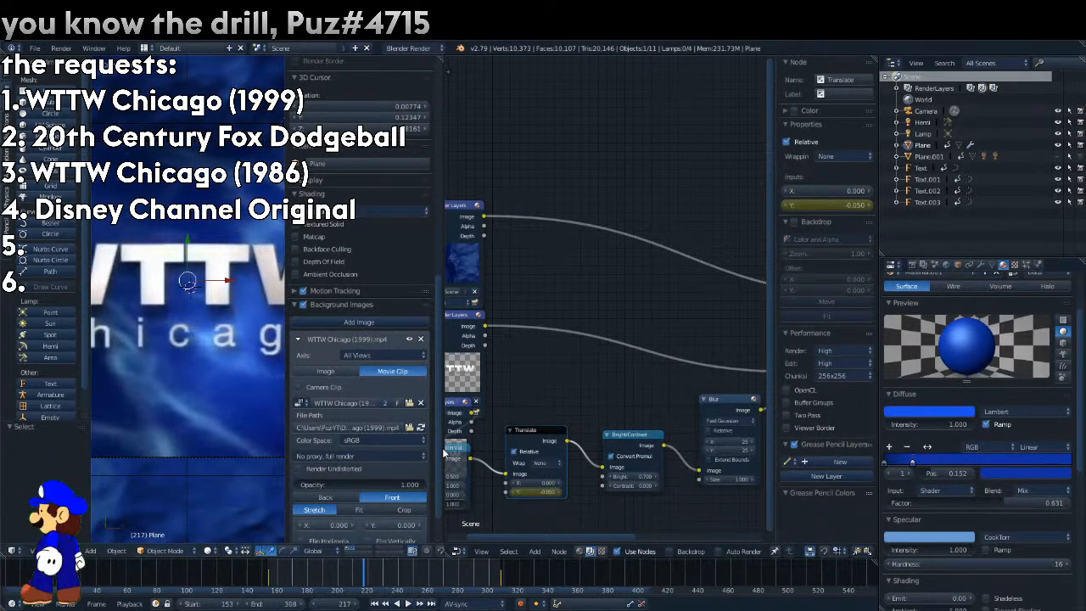
right_click(742, 447)
right_click(745, 444)
click(745, 442)
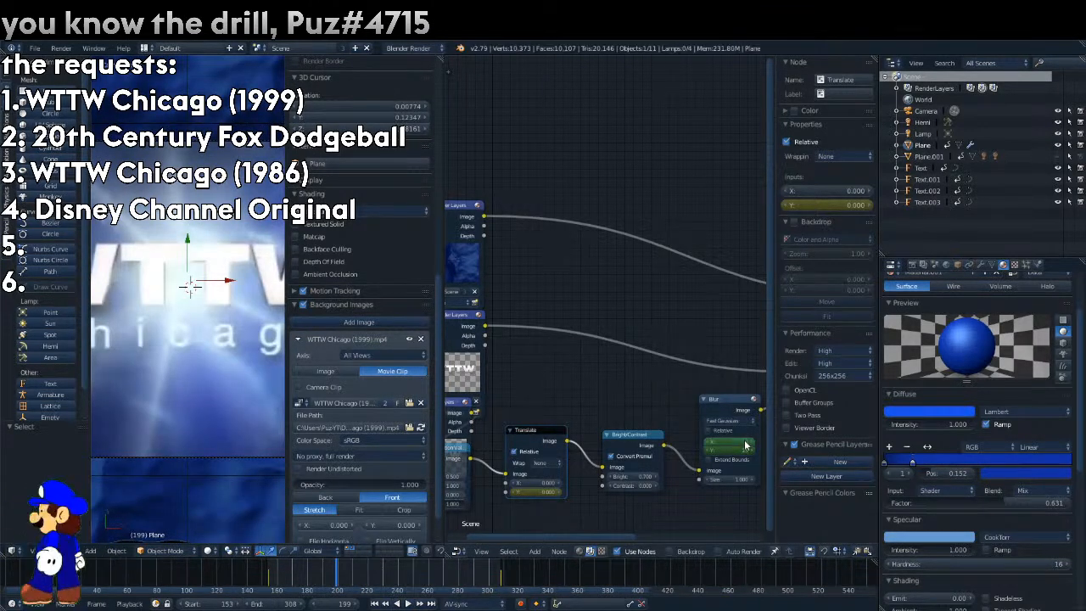
right_click(742, 449)
click(742, 449)
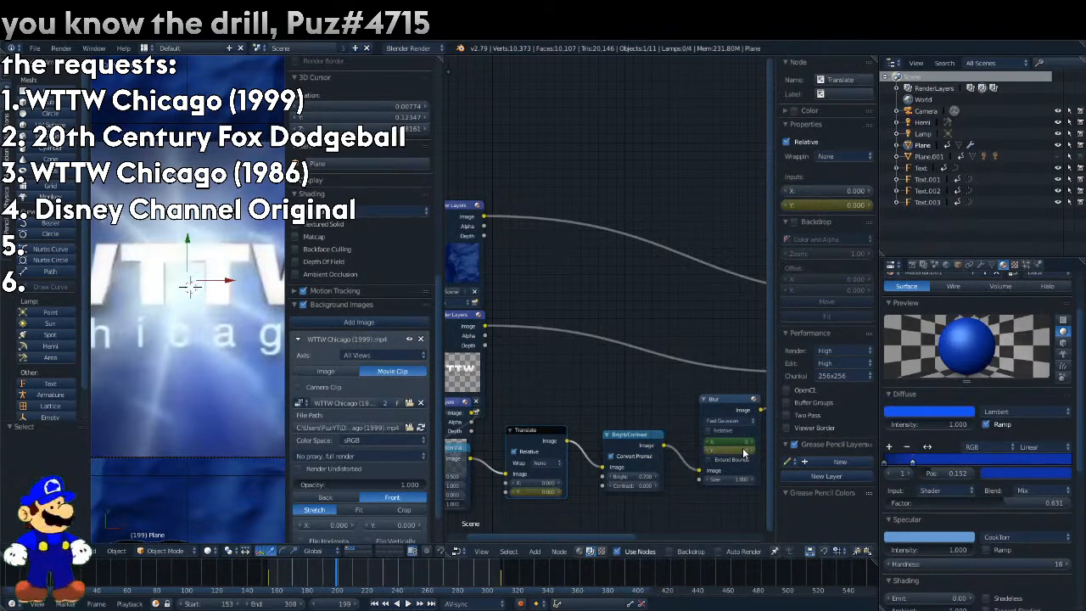
right_click(747, 439)
click(747, 439)
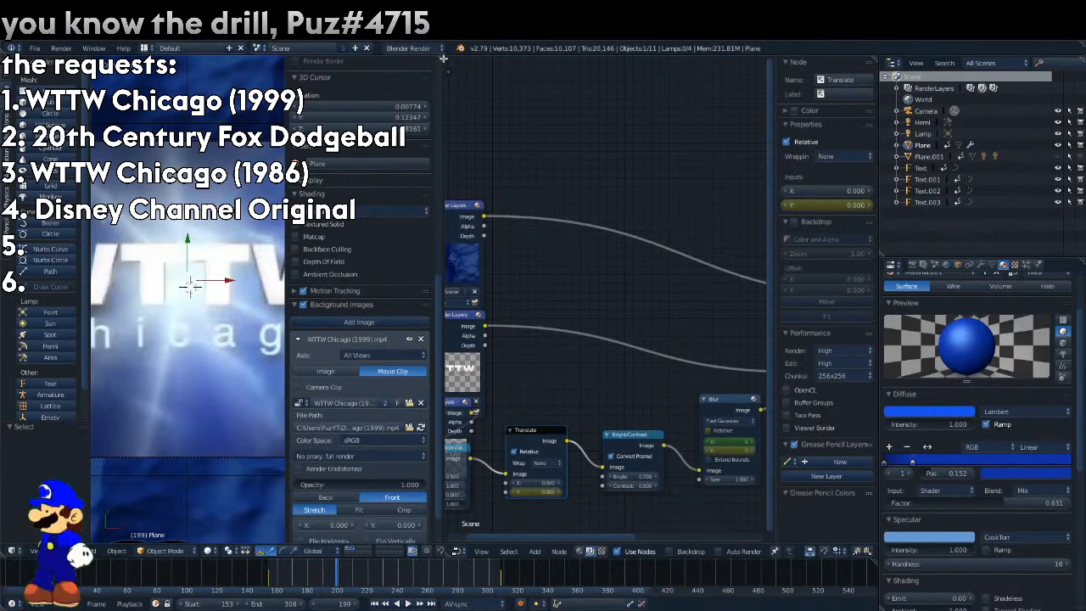
Enlarge the 3D view, switch it to an empty layer, and lower the reference video's opacity to 0.035.
drag(443, 57, 555, 66)
click(352, 549)
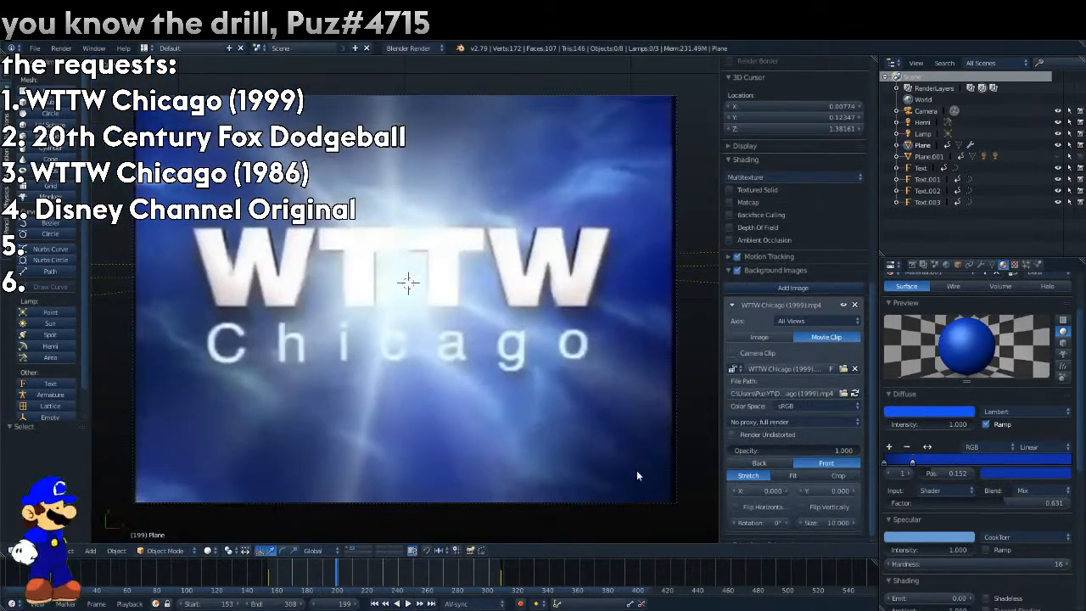
click(360, 550)
drag(854, 450, 735, 450)
Add a text object and replace its default text with "Chicago".
click(55, 383)
key(Tab)
key(ctrl+a)
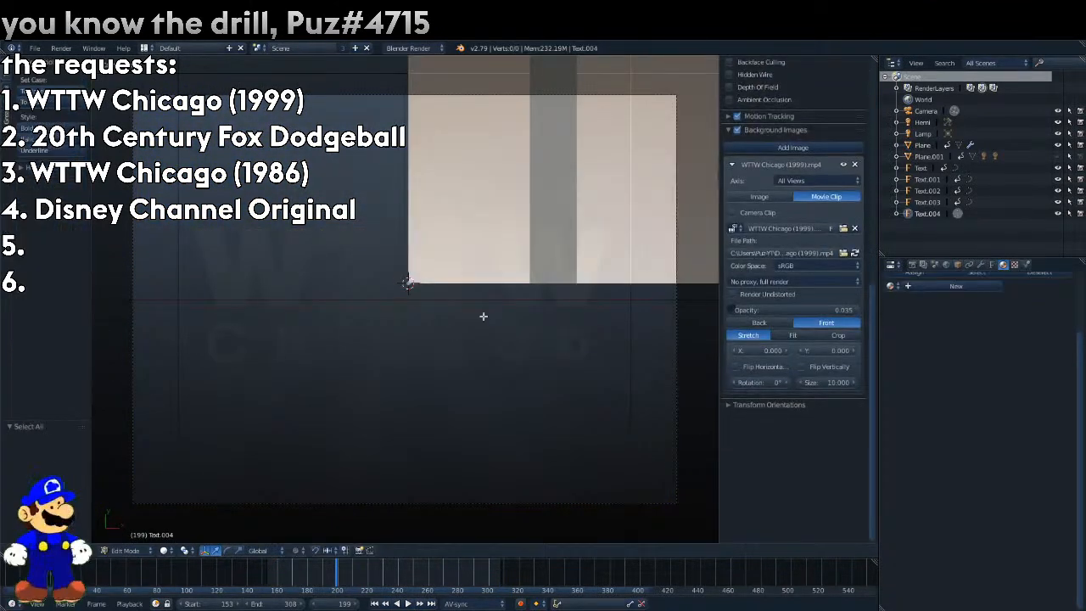
text(Chicag)
key(Tab)
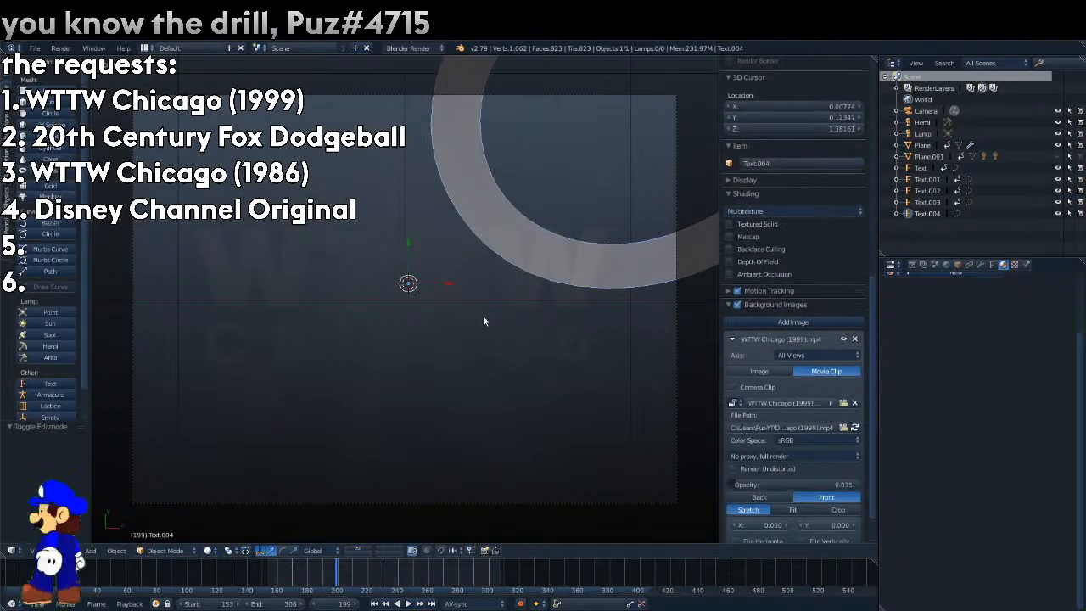
Give the Chicago text a white Shadeless material and set its horizontal alignment to Center.
click(909, 276)
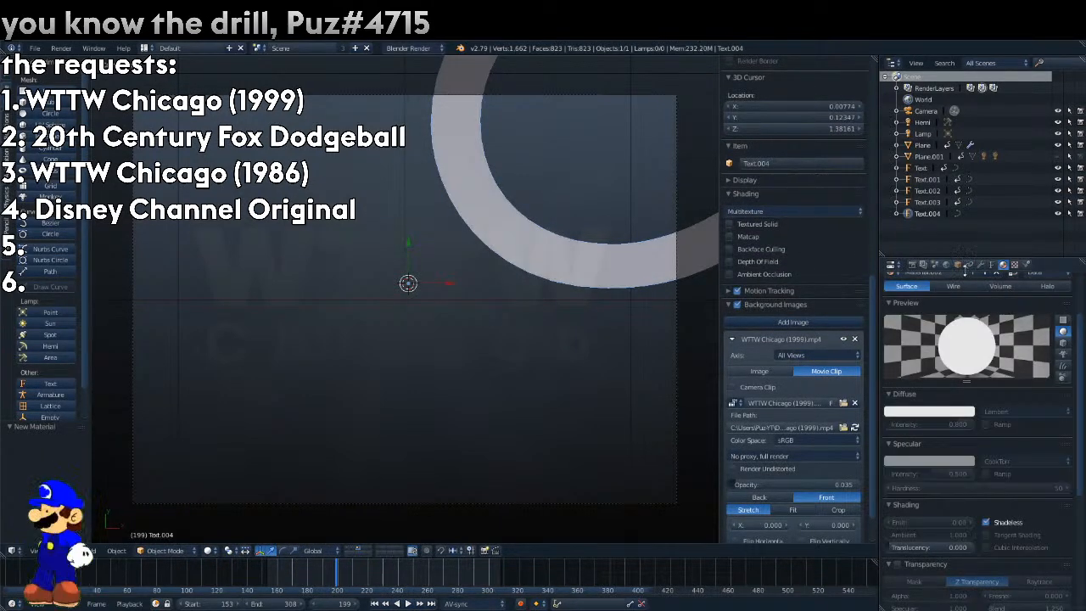
scroll(967, 449, down, 8)
scroll(943, 471, up, 6)
click(991, 265)
scroll(982, 492, down, 8)
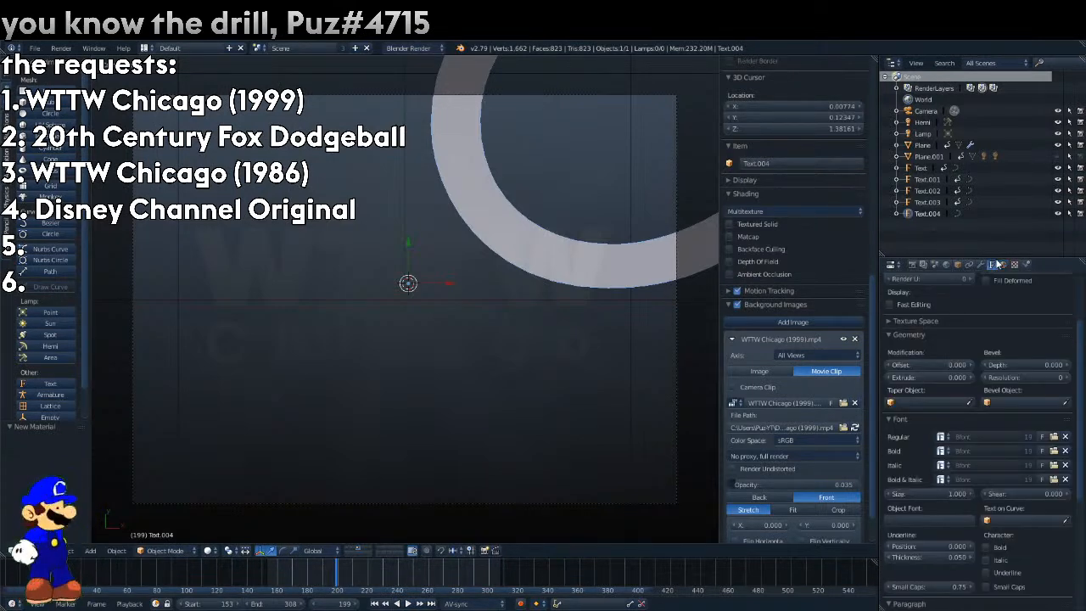
click(938, 521)
scroll(938, 521, down, 1)
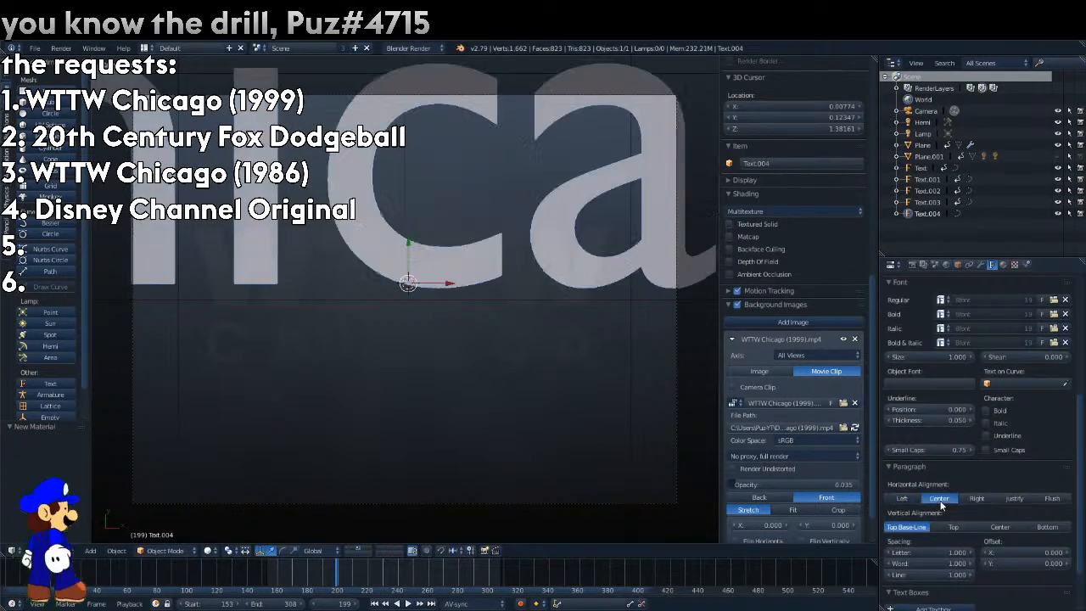
Load Sans Pro-Regular.ttf from the Sans Pro folder as the Chicago text's regular font.
click(1052, 300)
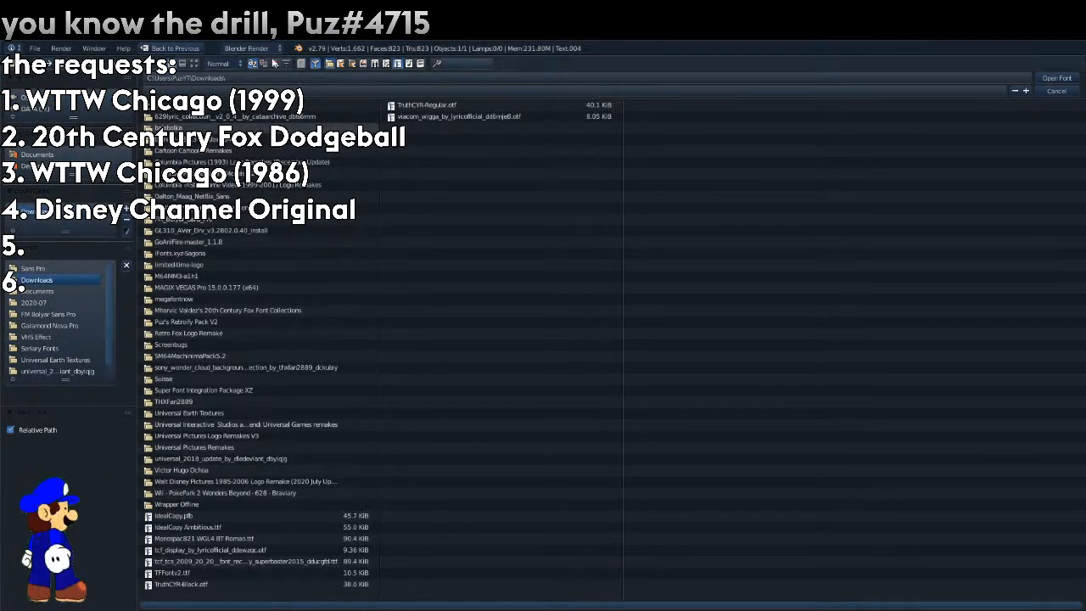
click(64, 268)
click(195, 64)
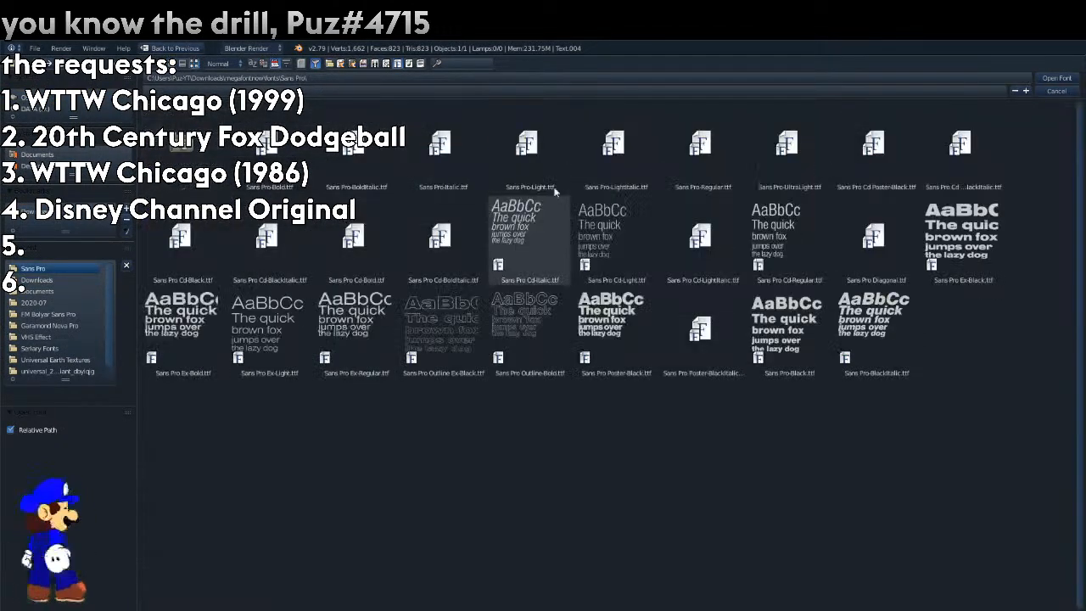
click(704, 123)
click(705, 123)
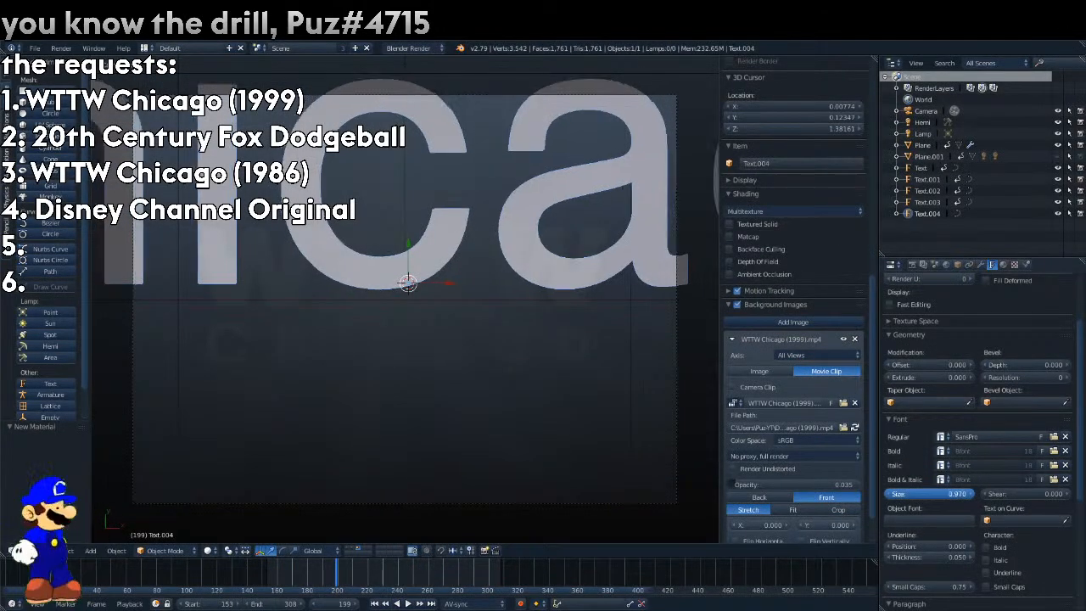
Set the Chicago text's size to 0.13 and move it down about 0.155 in total onto the reference lettering.
drag(931, 493, 921, 494)
drag(407, 252, 417, 325)
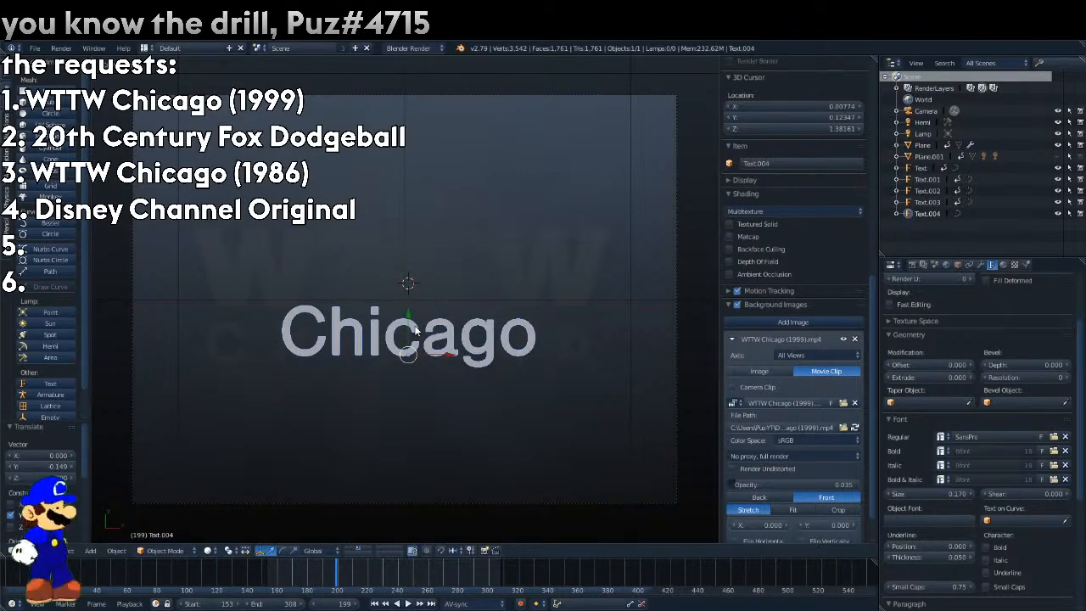
mouse_move(931, 494)
mouse_down()
mouse_move(915, 493)
mouse_move(928, 494)
mouse_up()
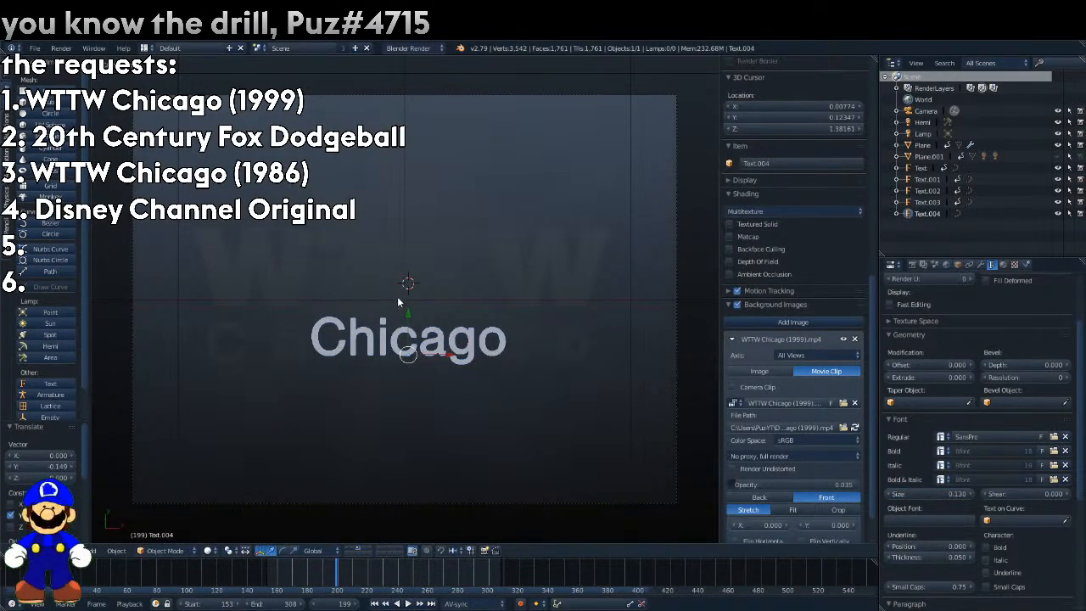
drag(407, 315, 406, 317)
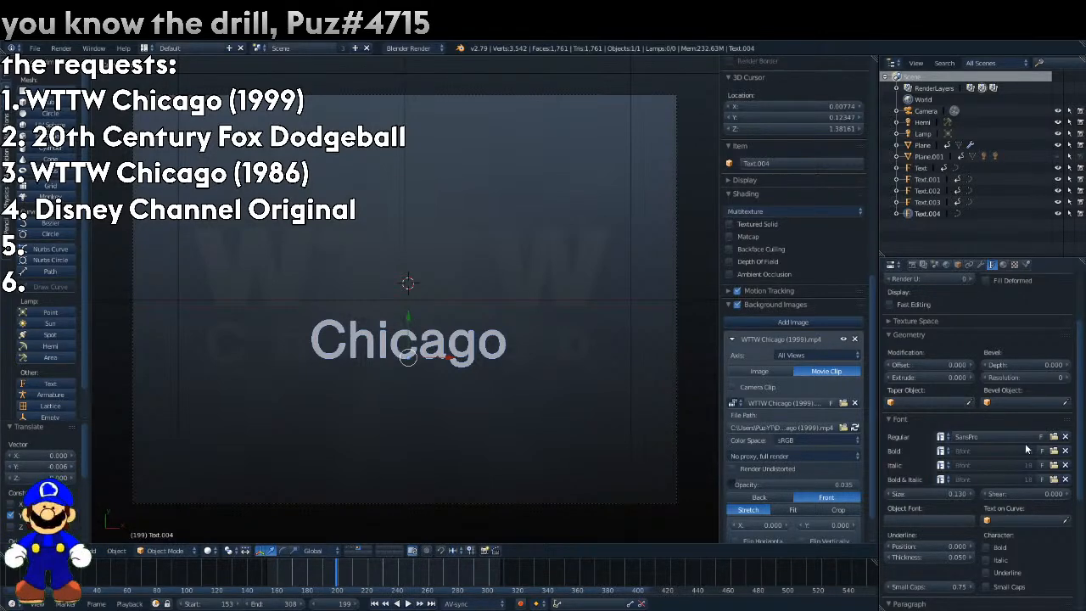
Set the Chicago text's letter spacing to 2.1 and shift it about 0.017 along negative X.
scroll(1027, 447, down, 8)
click(971, 487)
click(971, 488)
drag(971, 489, 1012, 490)
drag(447, 363, 438, 360)
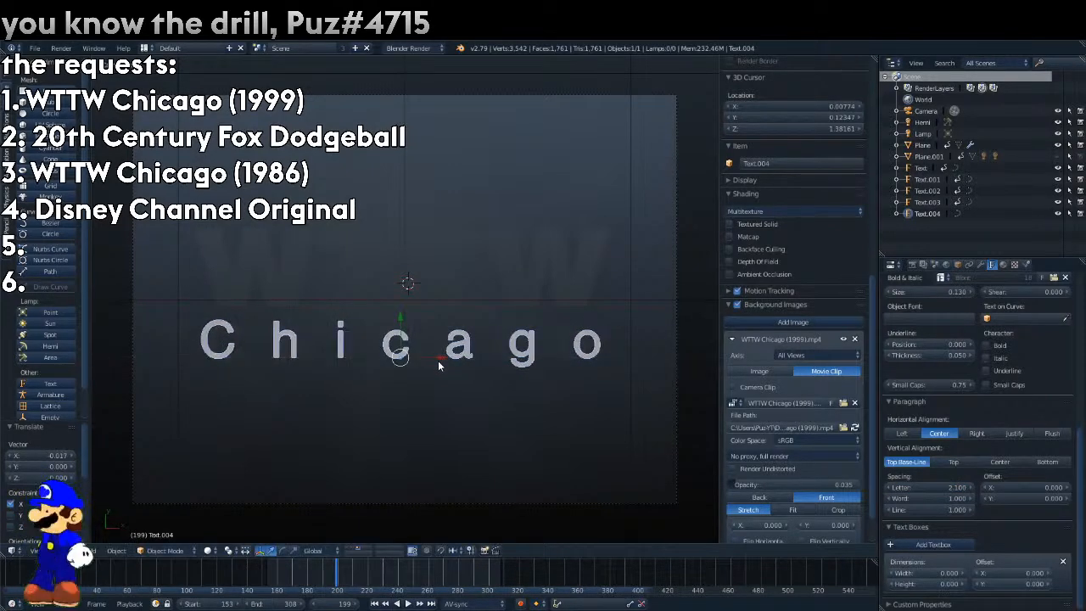
Set the Chicago text's letter spacing to 2 and shift it 0.004 along negative Y, with the reference opacity at 0.626.
click(892, 490)
mouse_move(403, 312)
mouse_down()
mouse_move(414, 376)
mouse_move(426, 295)
mouse_move(424, 313)
mouse_up()
drag(754, 486, 809, 486)
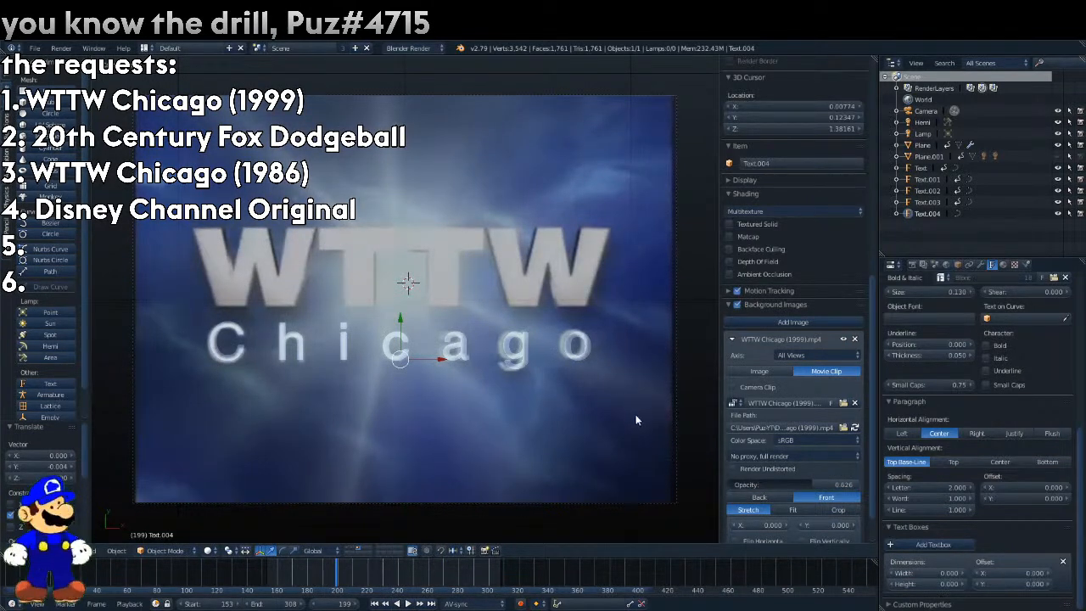
Delete the last three letters from the Chicago text so that it reads "Chic".
key(Tab)
key(BackSpace)
key(BackSpace)
key(BackSpace)
key(Tab)
Duplicate the shortened text 0.43 along X and change the copy's wording to "ago", matching the reference lettering.
drag(441, 358, 553, 379)
key(shift+d)
click(346, 357)
key(Tab)
key(BackSpace)
key(BackSpace)
key(BackSpace)
key(BackSpace)
text(ago)
key(Tab)
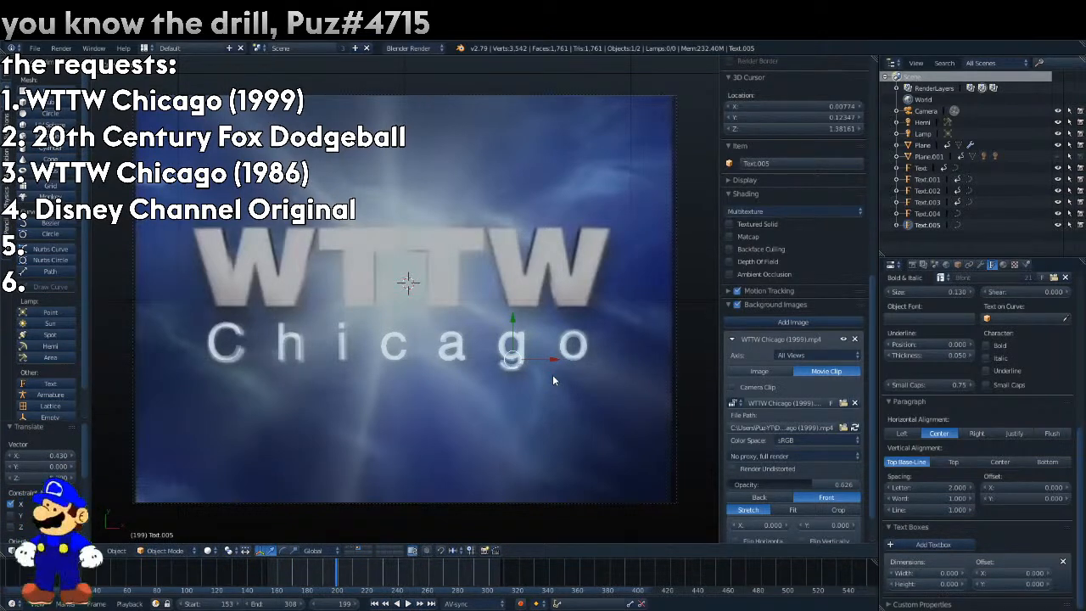
Render frame 199 with all layers enabled and view the composite result.
key(F12)
key(Escape)
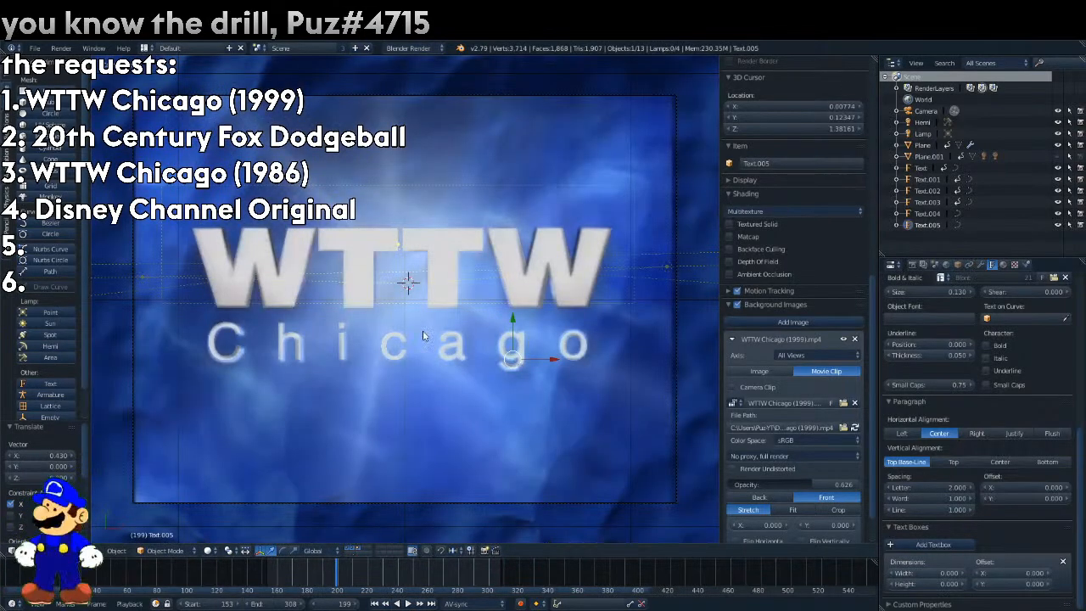
key(F12)
click(344, 551)
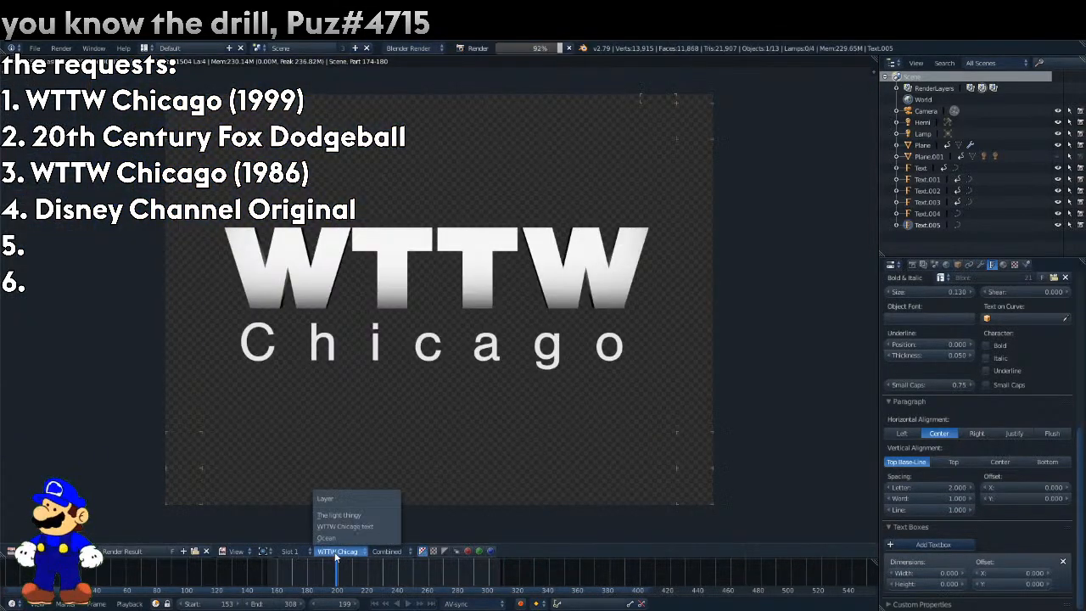
click(353, 537)
click(352, 551)
click(353, 538)
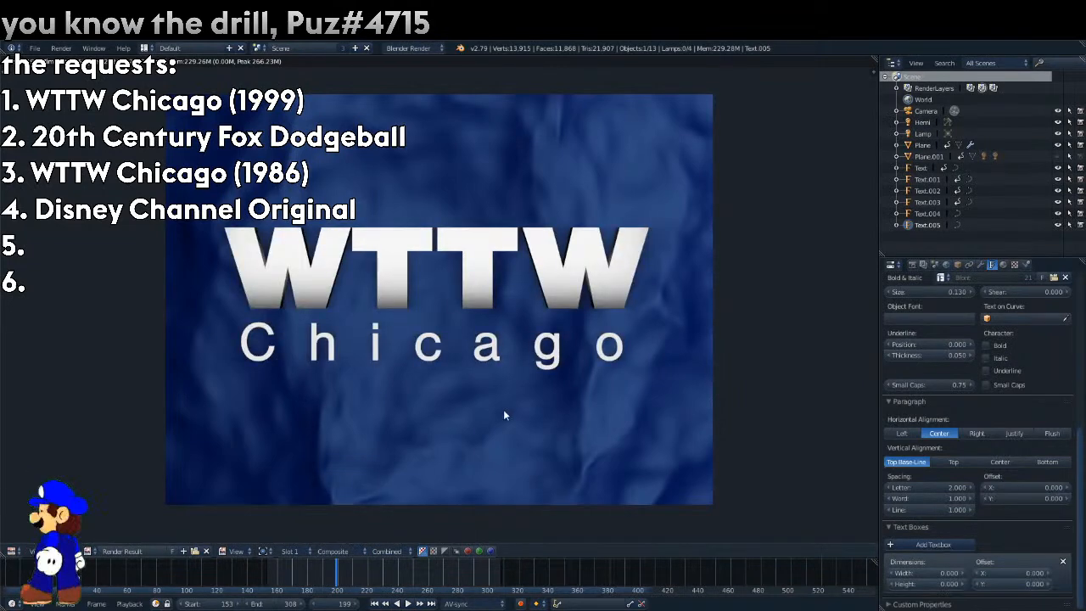
Show the compositing node tree beside the render result and check the Blur node's X size at frame 199.
drag(875, 70, 315, 94)
click(326, 552)
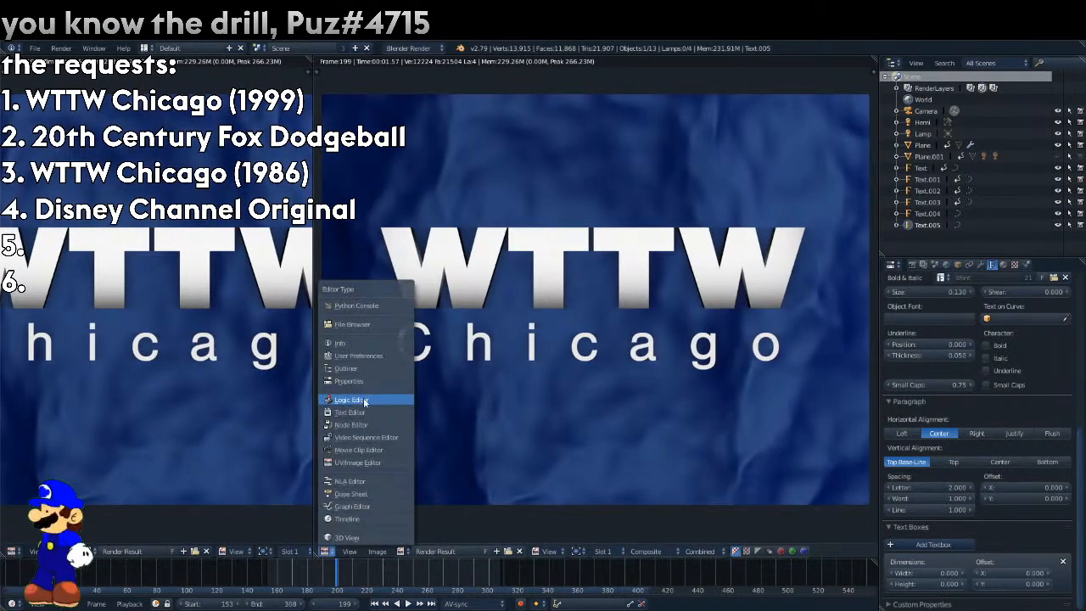
click(365, 421)
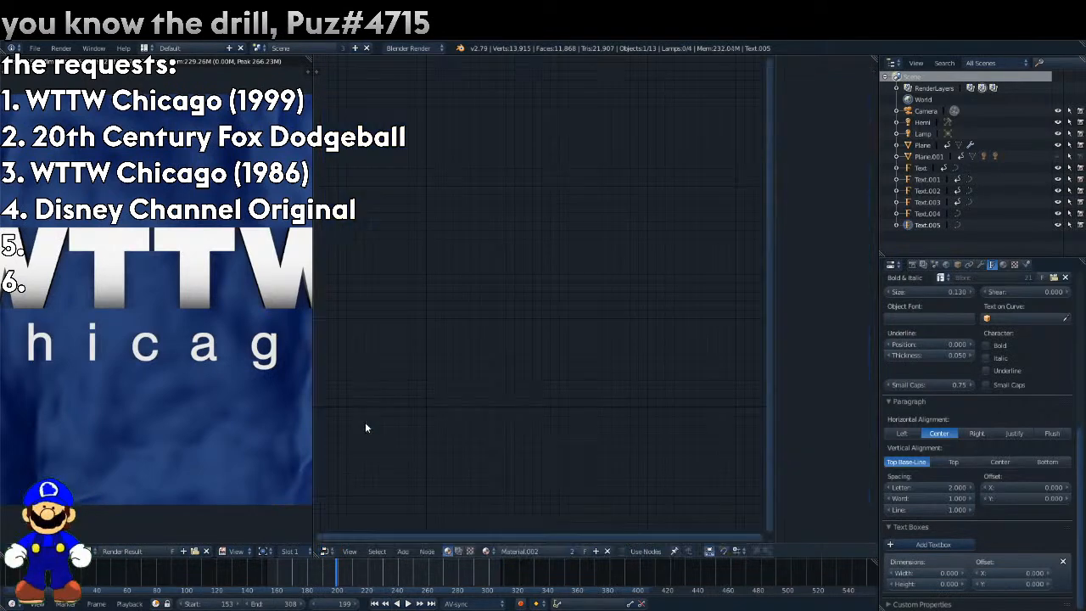
click(458, 551)
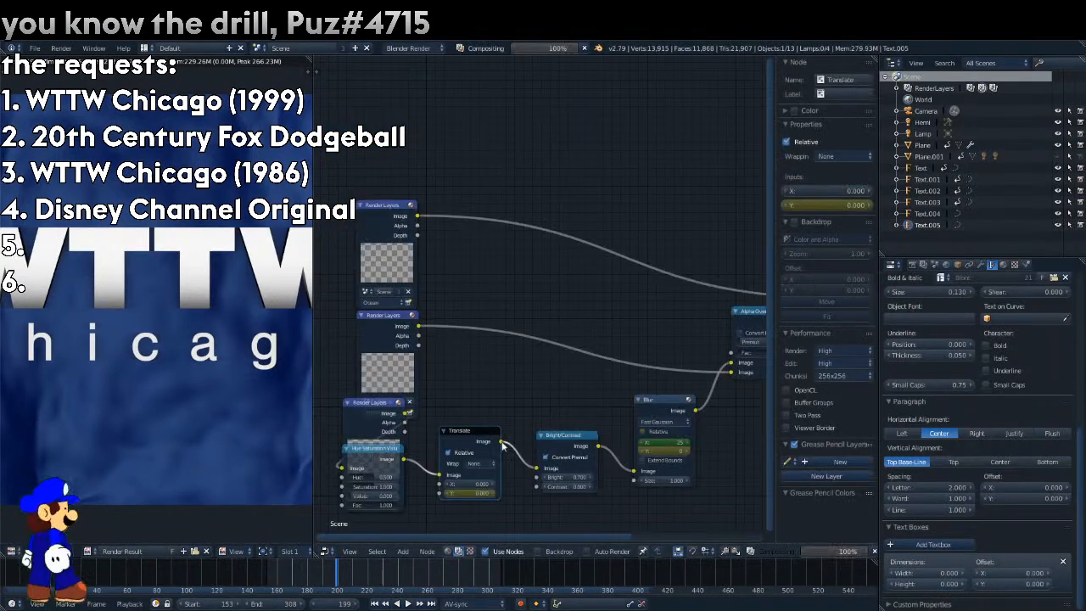
click(669, 441)
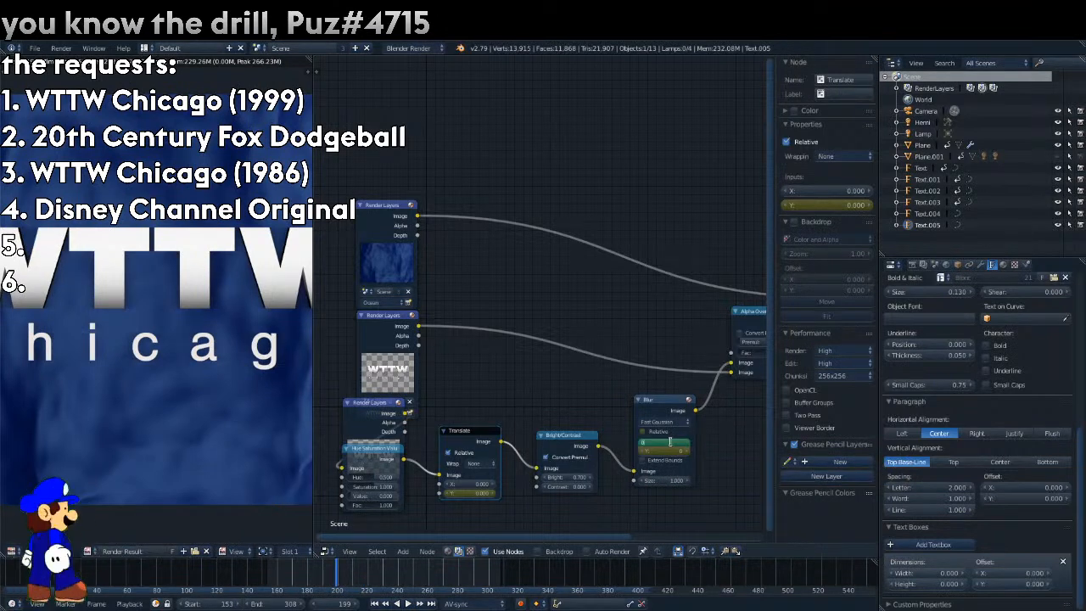
key(Return)
right_click(670, 443)
click(670, 442)
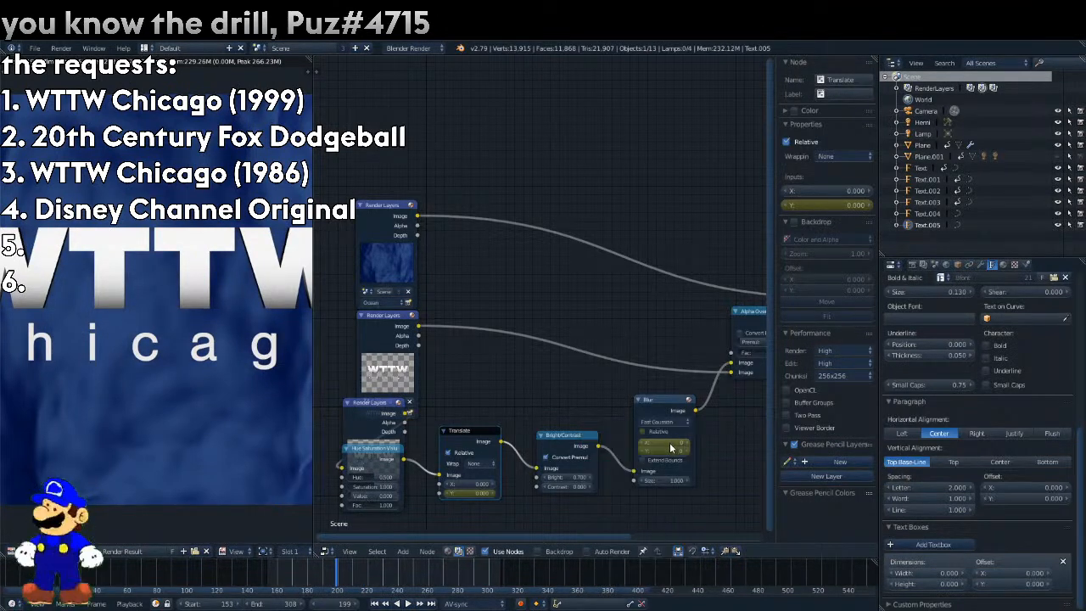
Jump to the keyframe at frame 217, render it, and close the node area to inspect the drop shadow at full width.
key(Up)
key(F12)
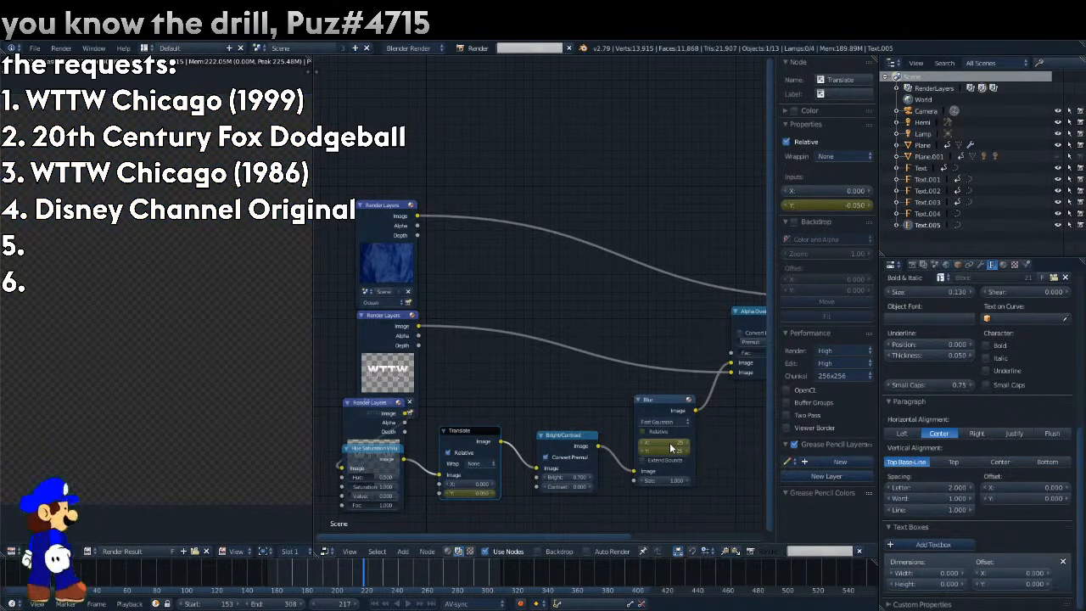
drag(312, 60, 546, 76)
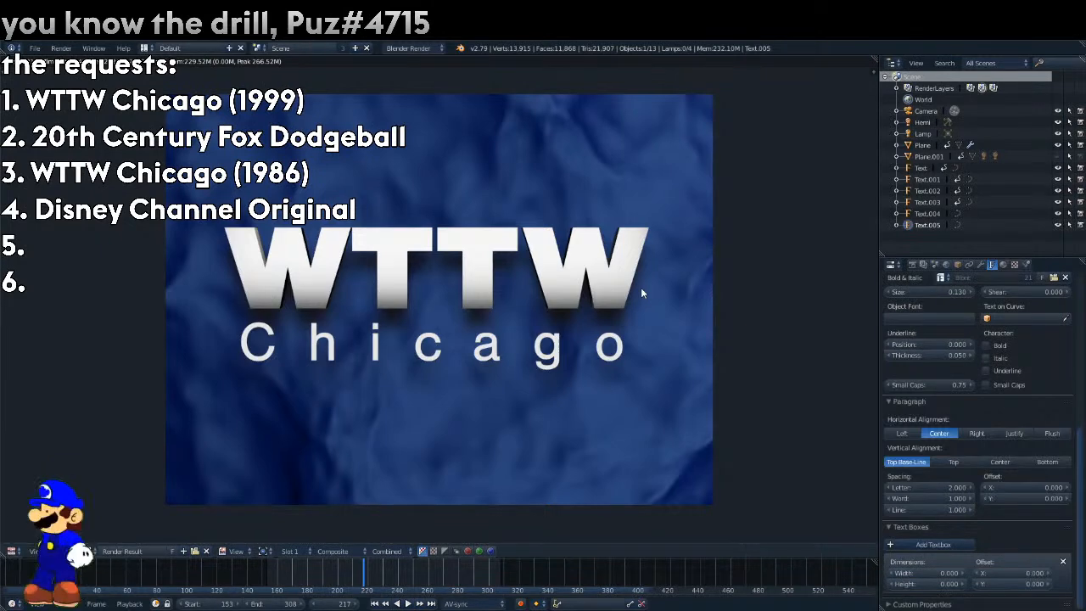
scroll(591, 320, up, 2)
scroll(591, 320, down, 2)
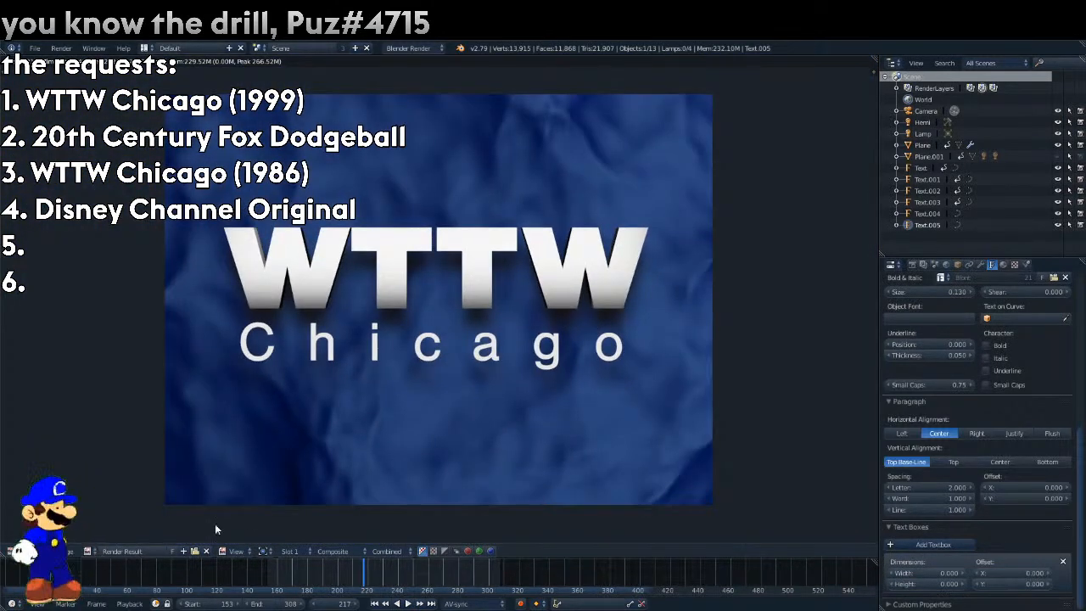
Return from the render result to the 3D view and set the background reference's opacity to 1.
click(11, 550)
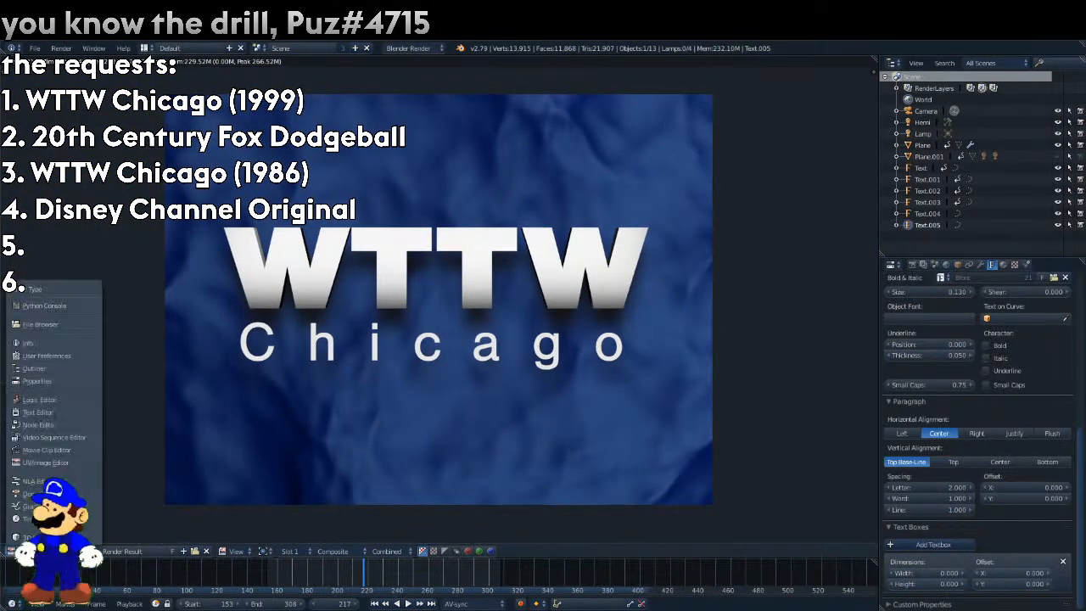
click(85, 538)
drag(806, 484, 865, 482)
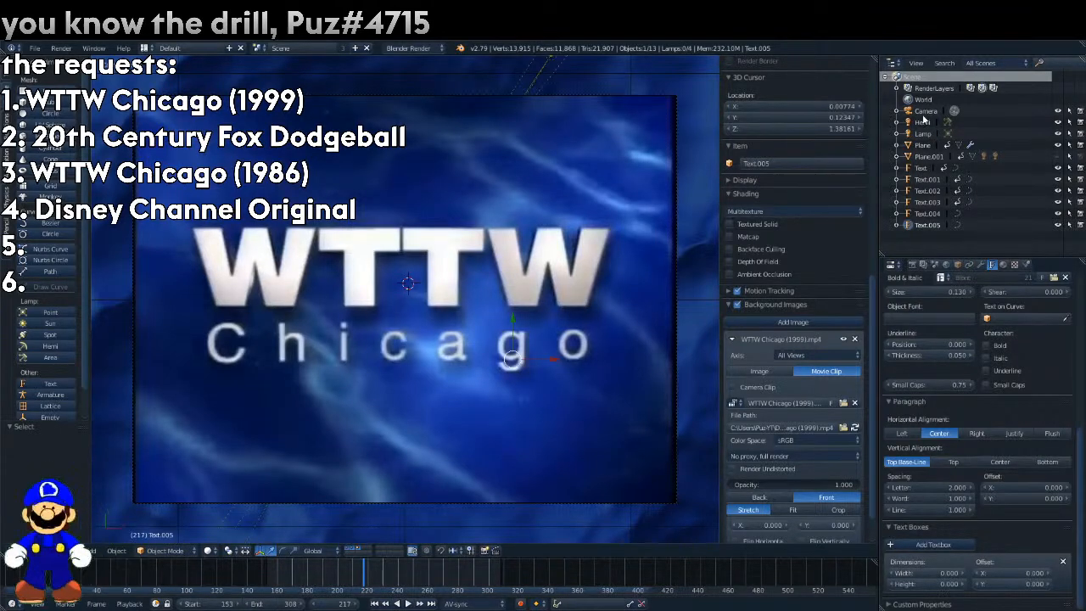
Add a new Wood texture to the Plane's material and test-render frame 217.
click(922, 145)
click(1019, 265)
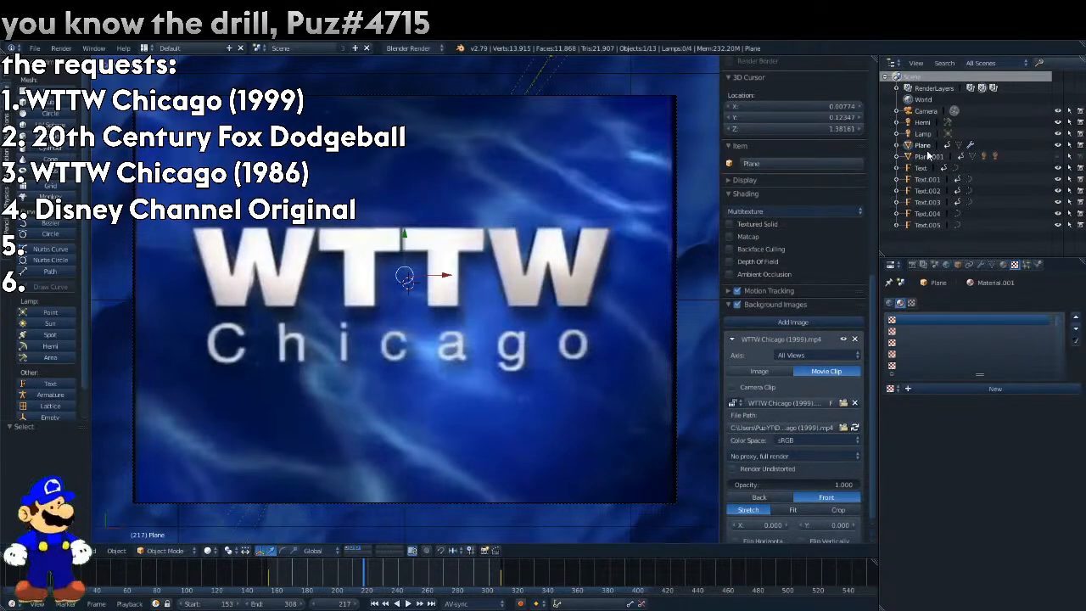
click(951, 382)
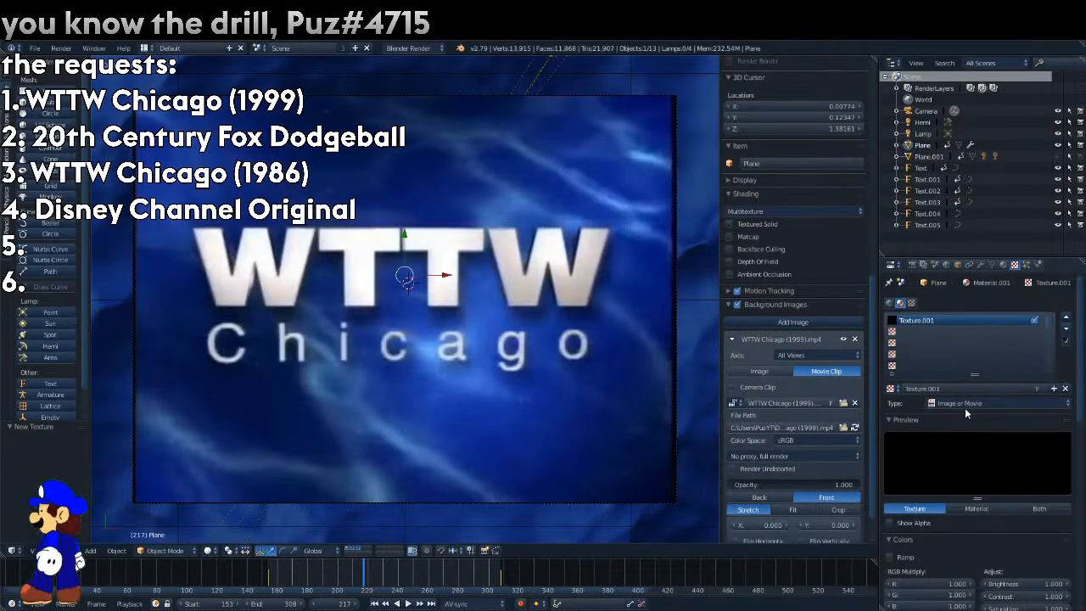
click(965, 404)
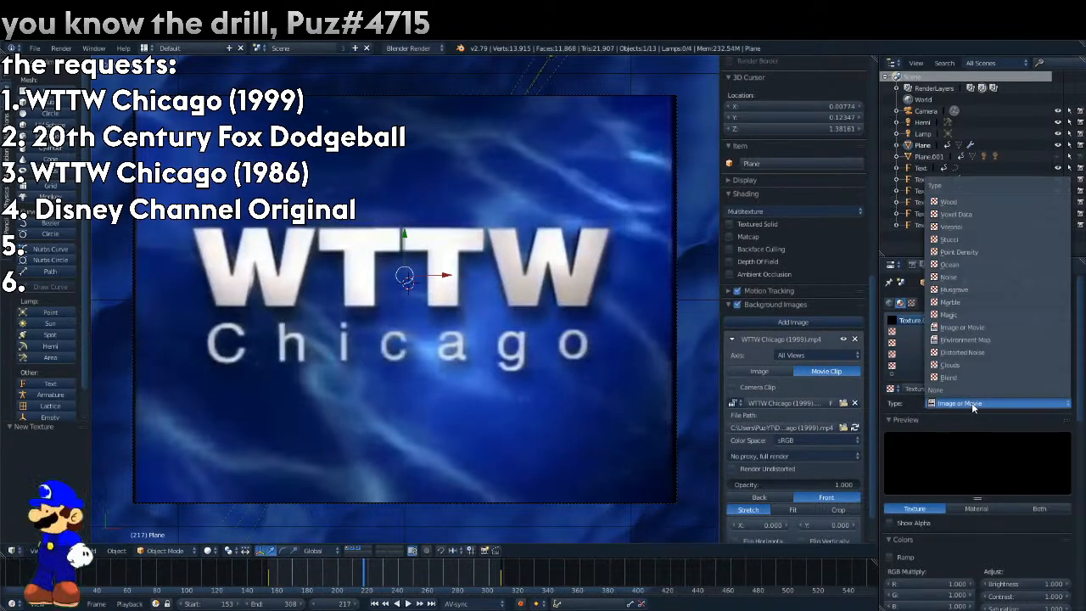
click(948, 201)
key(F12)
scroll(999, 484, down, 4)
scroll(1014, 512, down, 13)
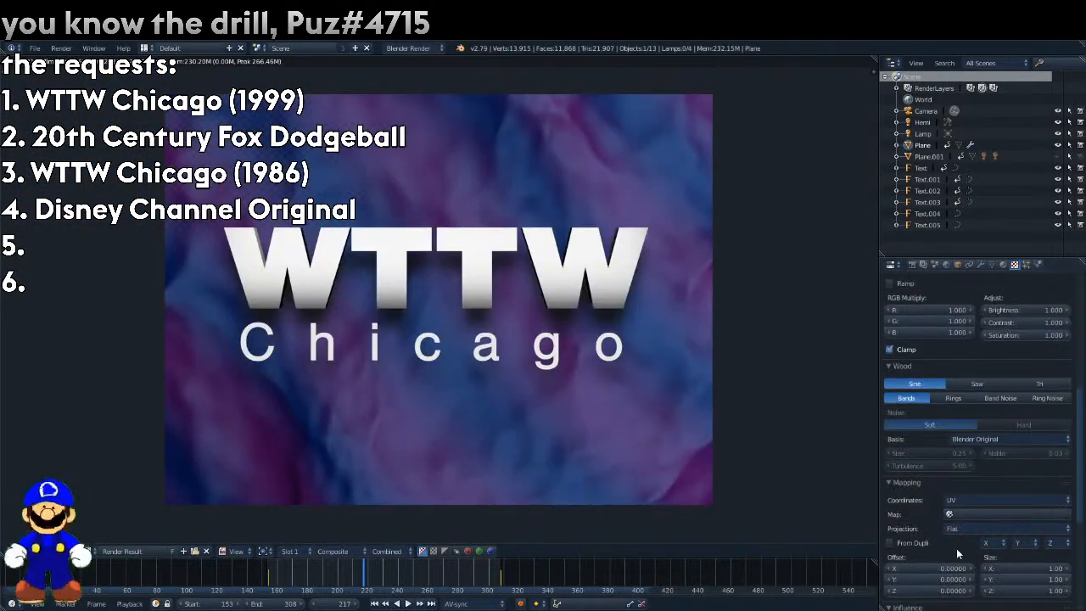
key(Escape)
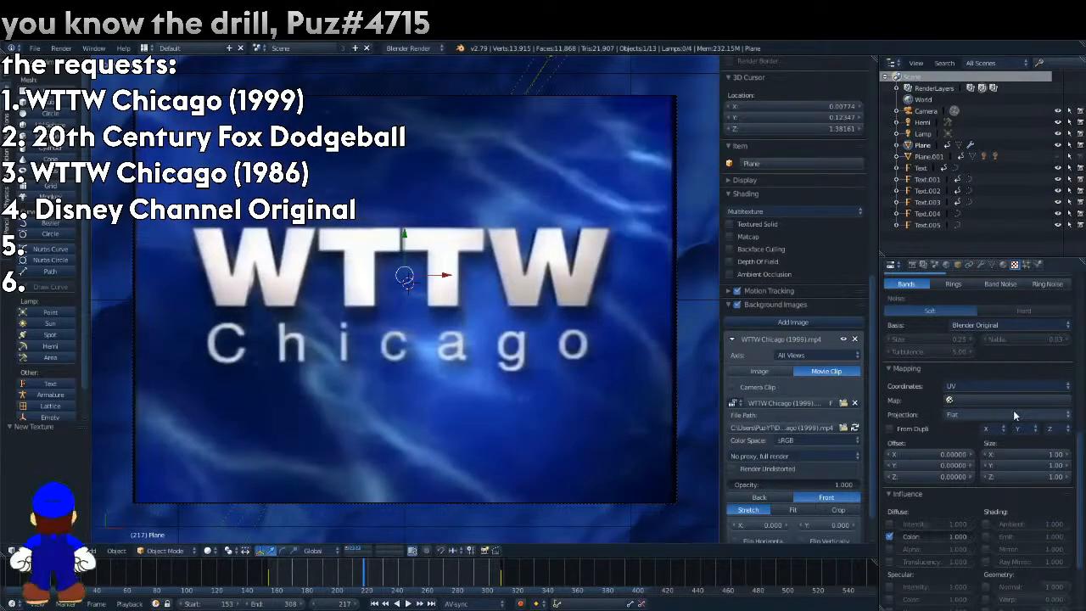
Set the wood texture's mapping coordinates to Generated, with size X -0.5 and Y 0.5.
click(988, 386)
click(980, 348)
click(1034, 440)
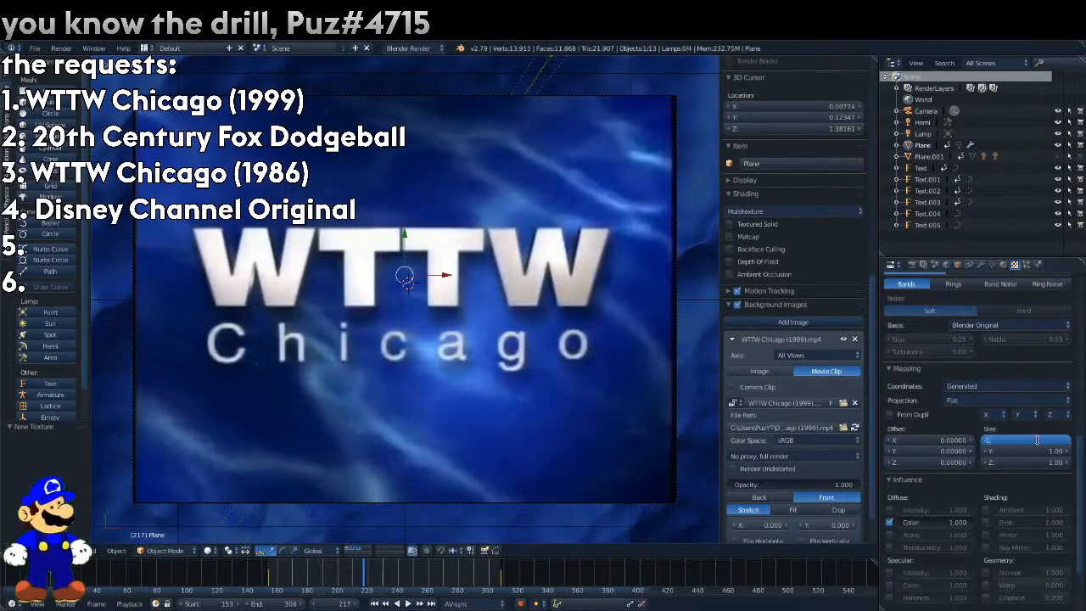
text(-0.5)
key(Return)
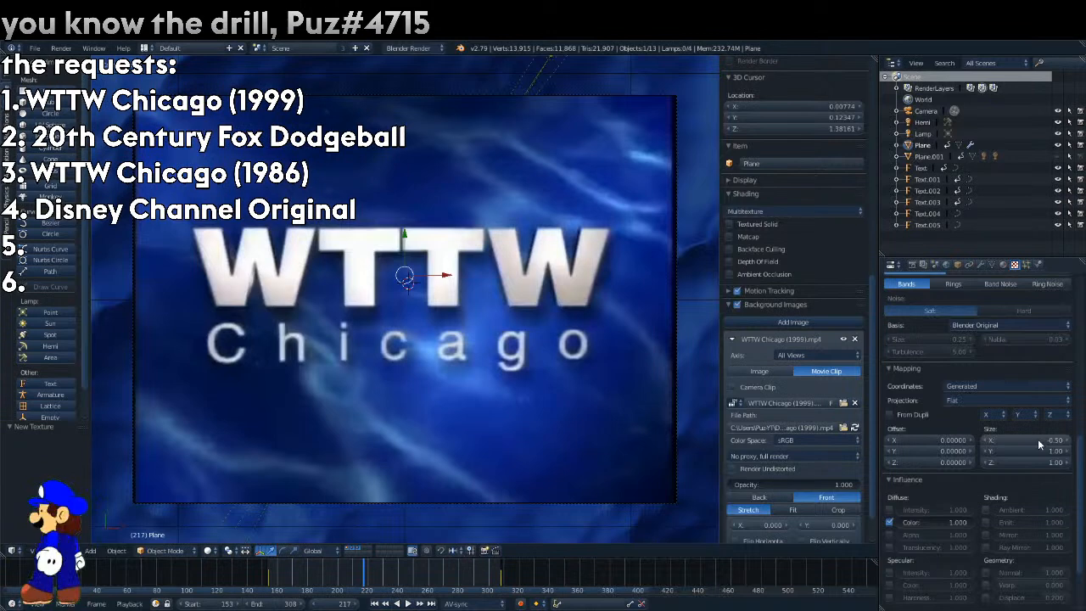
click(1043, 449)
text(0.5)
key(Return)
scroll(1034, 471, down, 5)
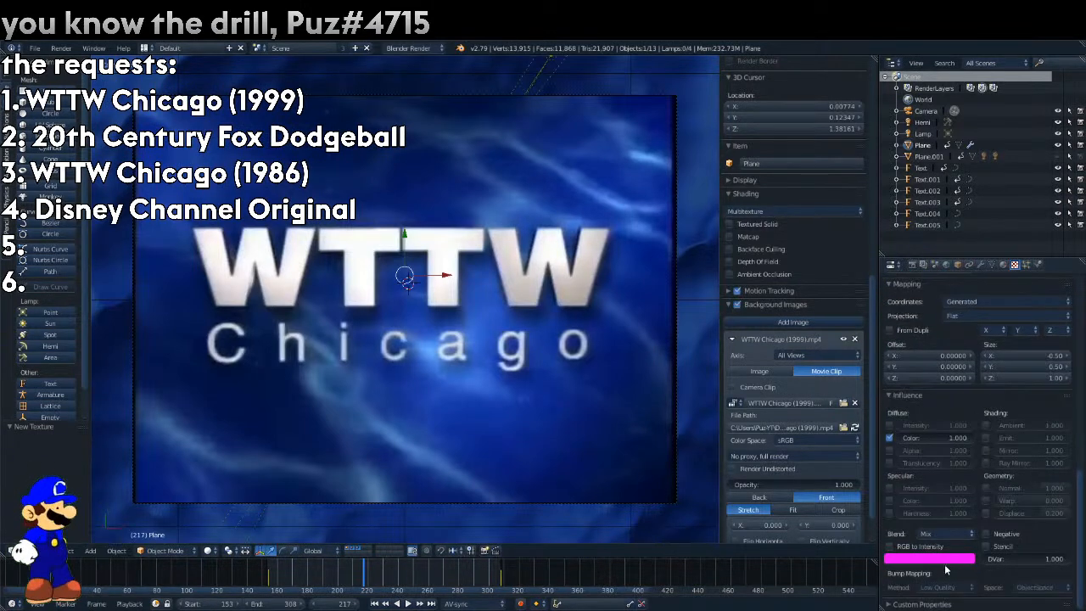
Set the wood texture's color to a dark blue sampled from the reference image and render frame 217.
click(967, 557)
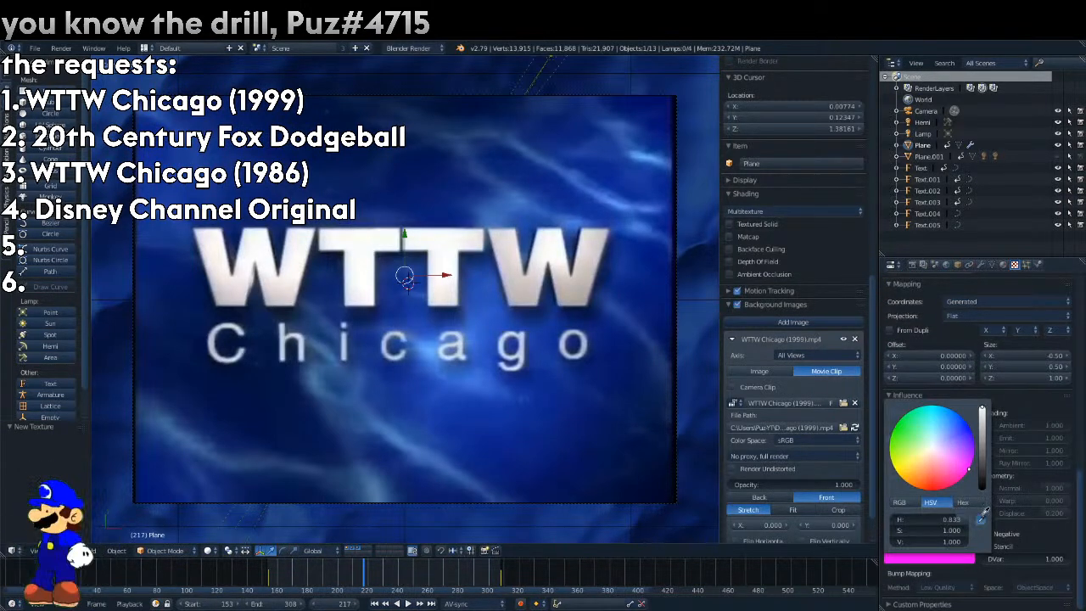
click(982, 514)
click(236, 395)
key(F12)
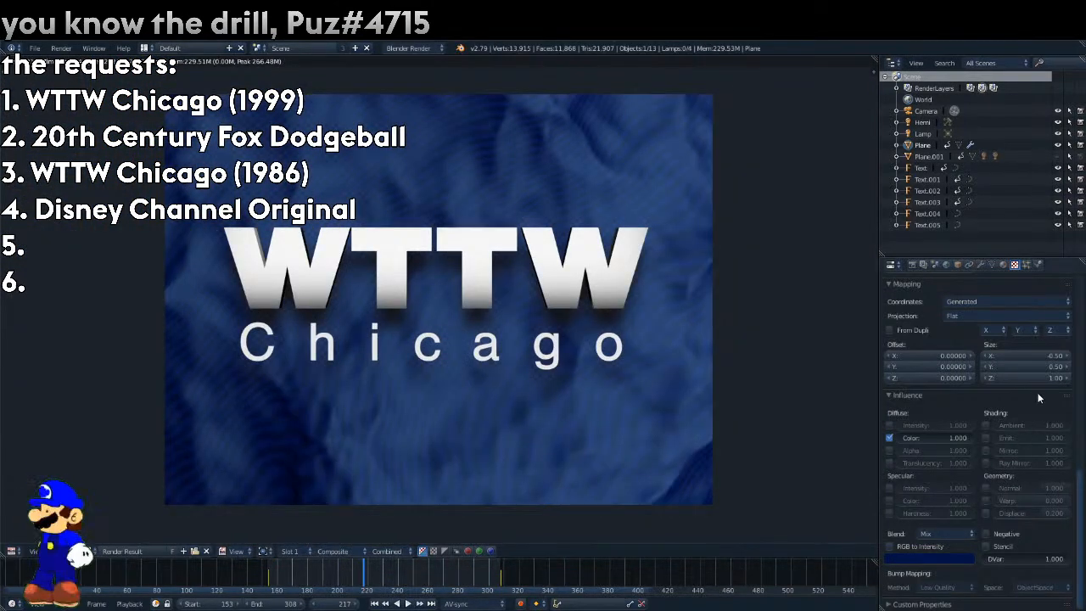
Try UV as the wood texture's mapping coordinates and render the frame.
scroll(1018, 301, up, 3)
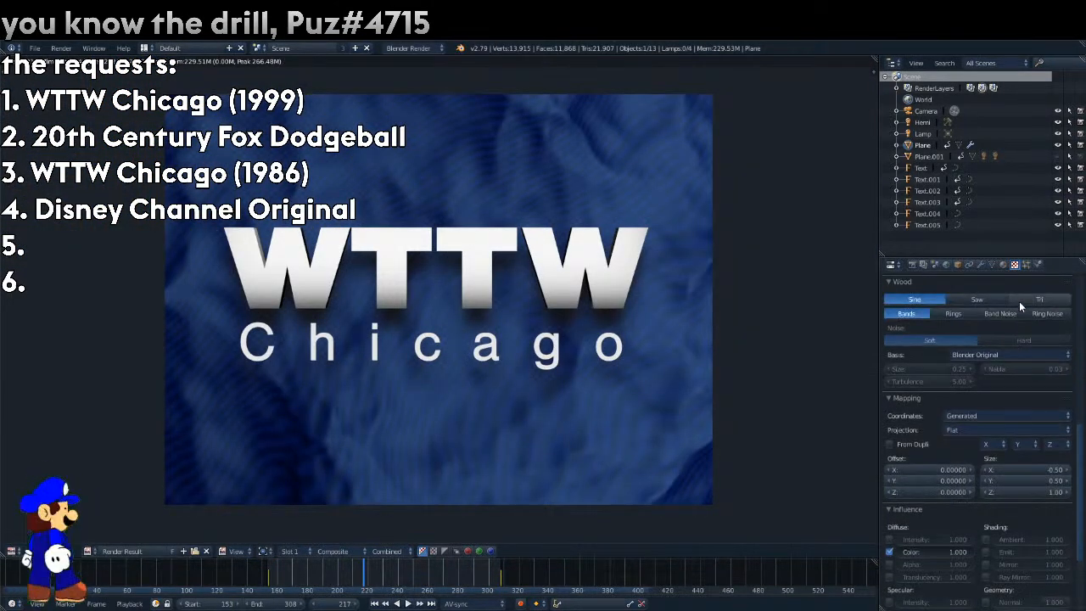
click(993, 417)
click(1007, 414)
click(965, 365)
key(F12)
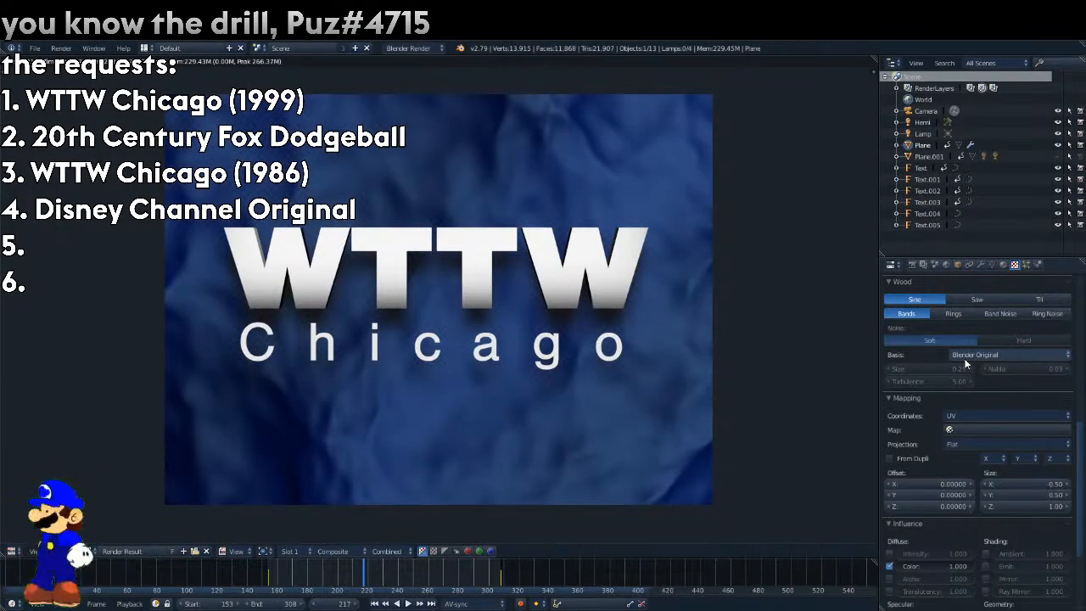
Switch the wood texture's coordinates back to Generated and try size X -0.1 and Y 0.1, rendering to compare.
click(979, 415)
click(981, 376)
key(F12)
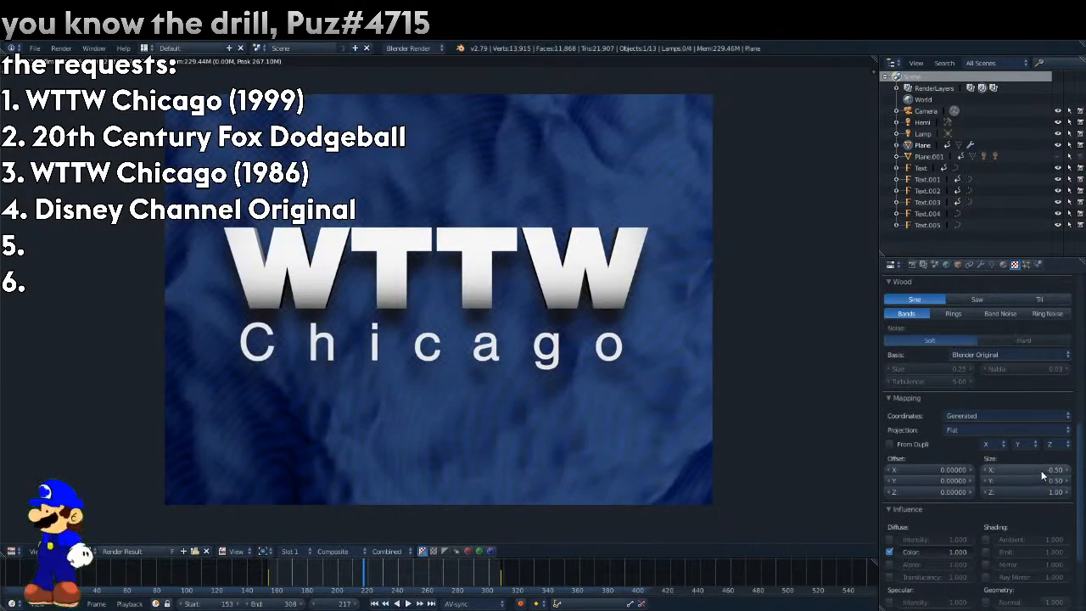
click(1040, 470)
text(0.1)
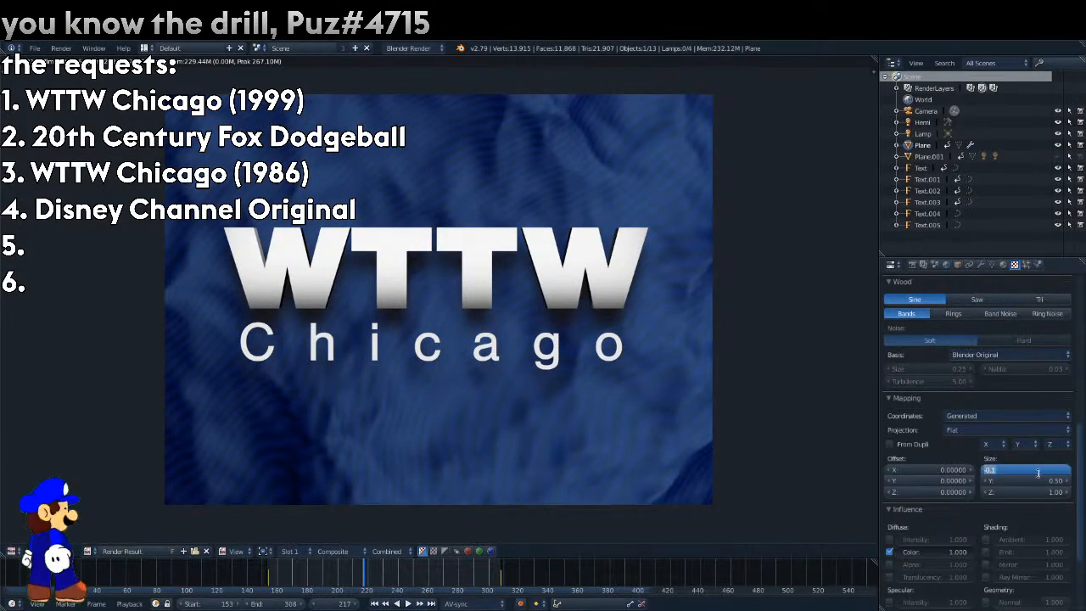
click(1045, 483)
key(Return)
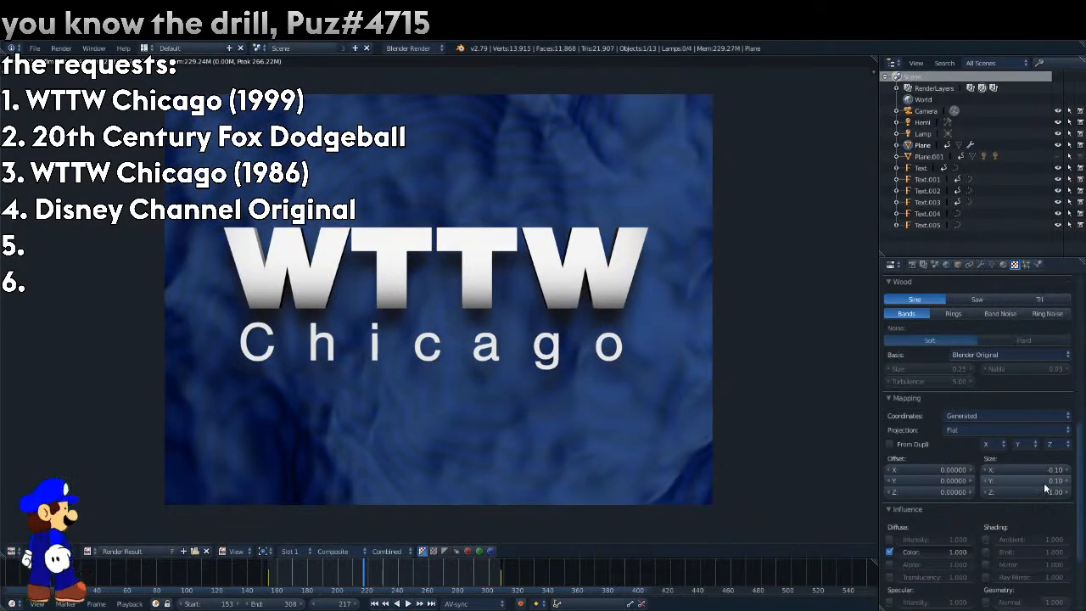
Set the wood texture's mapping coordinates to Window with size 1 on X, Y and Z, and render the frame.
click(1017, 416)
click(985, 340)
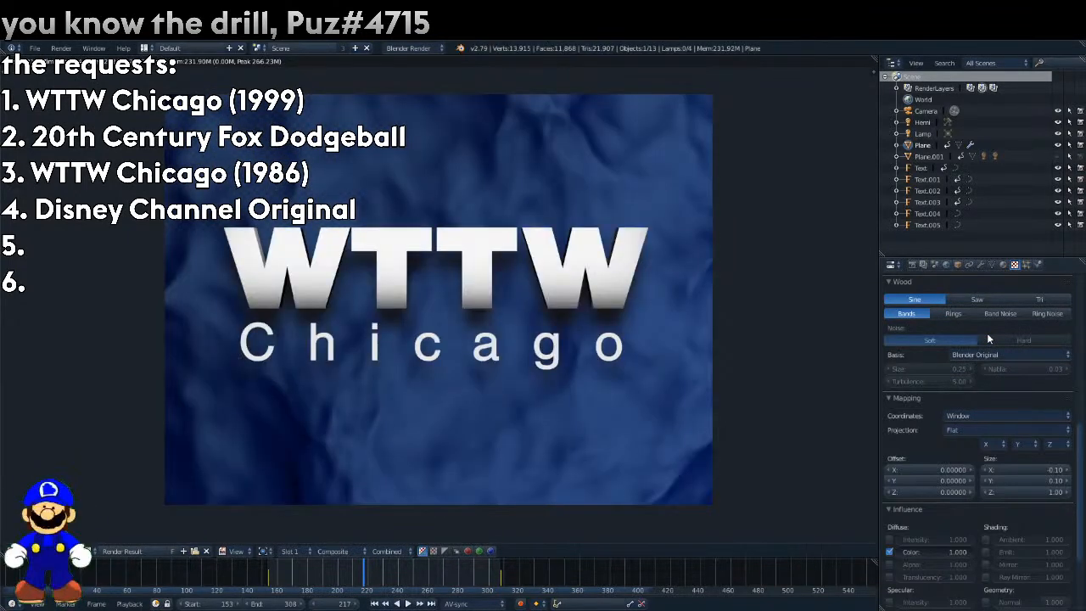
mouse_move(1035, 469)
mouse_down()
mouse_move(1034, 492)
mouse_move(1009, 492)
mouse_move(1035, 481)
mouse_up()
text(1)
key(Return)
click(1043, 493)
text(1)
key(Return)
key(F12)
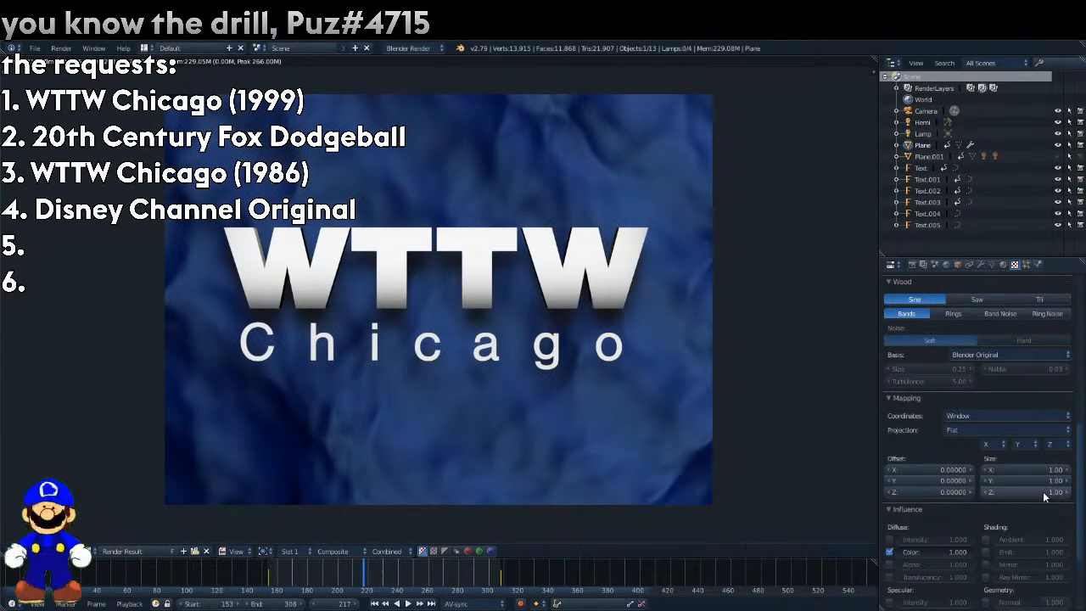
Enable RGB to Intensity for the wood texture and set its brightness to 0.8, rendering to check.
scroll(984, 509, down, 4)
click(955, 556)
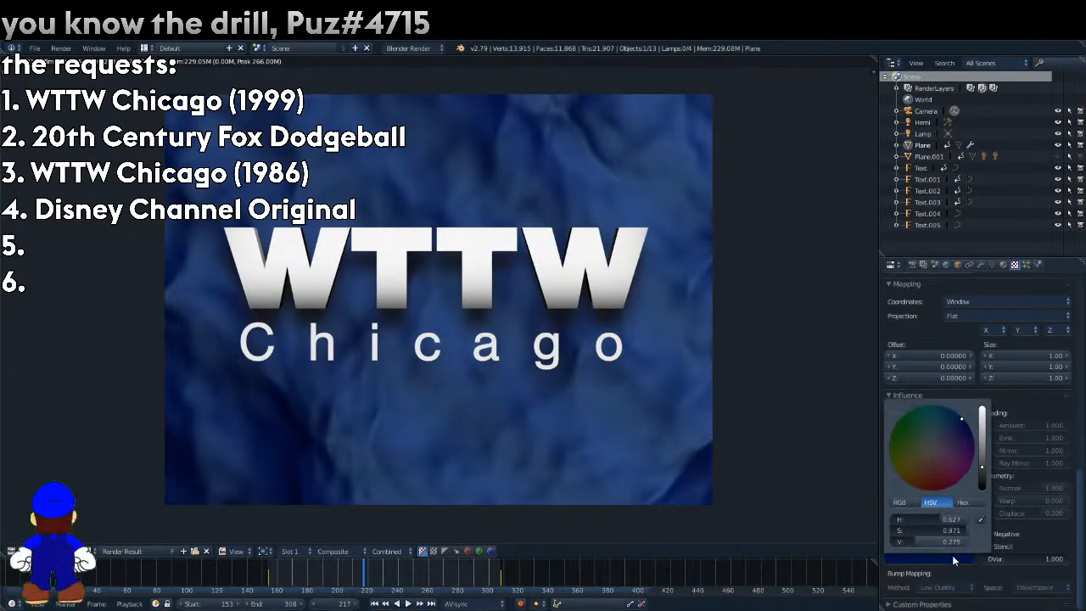
click(935, 548)
key(F12)
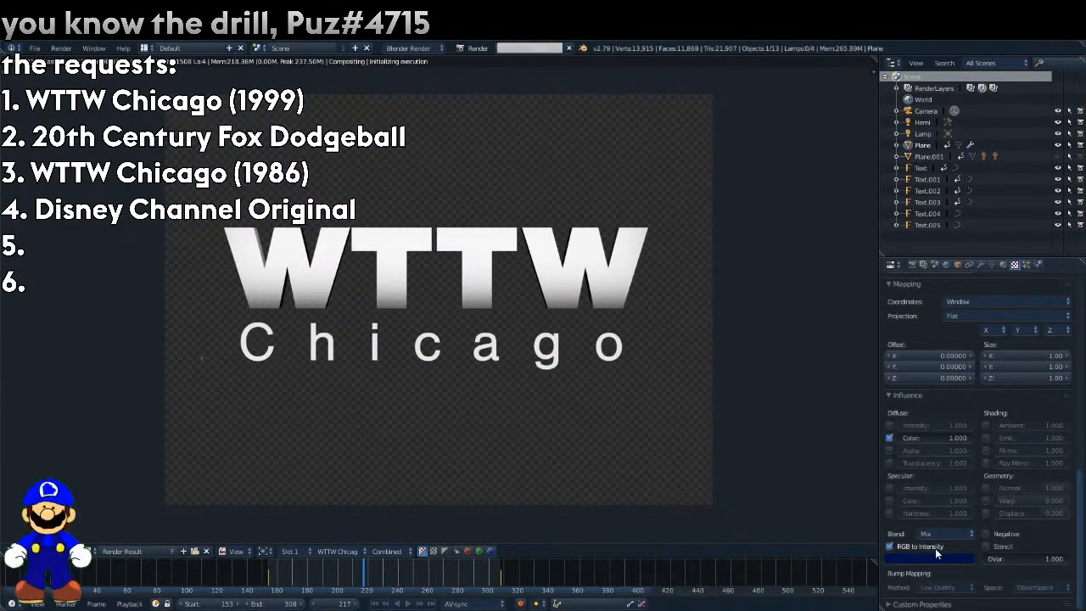
scroll(941, 551, up, 15)
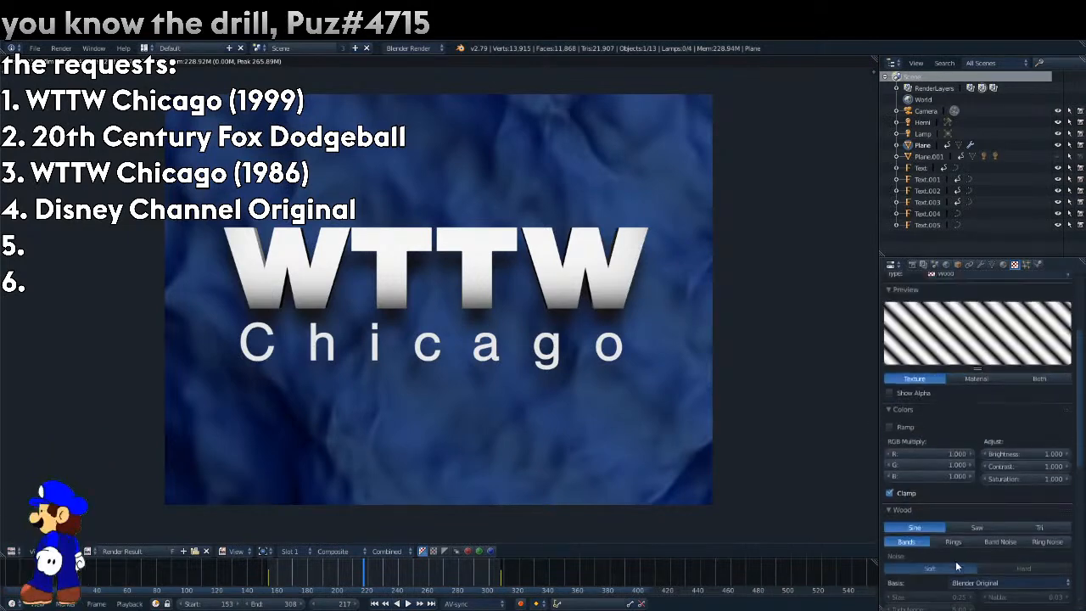
drag(1003, 521, 982, 521)
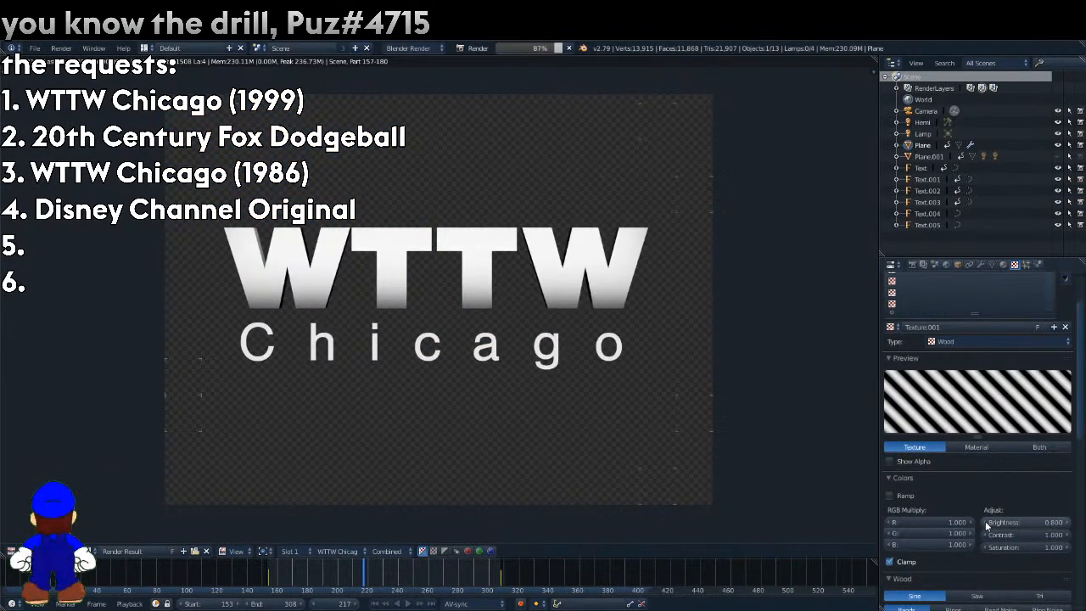
Set the wood texture's mapping size to 0.5 on X and Y, rendering to check.
scroll(984, 519, down, 15)
click(1039, 354)
text(0.50)
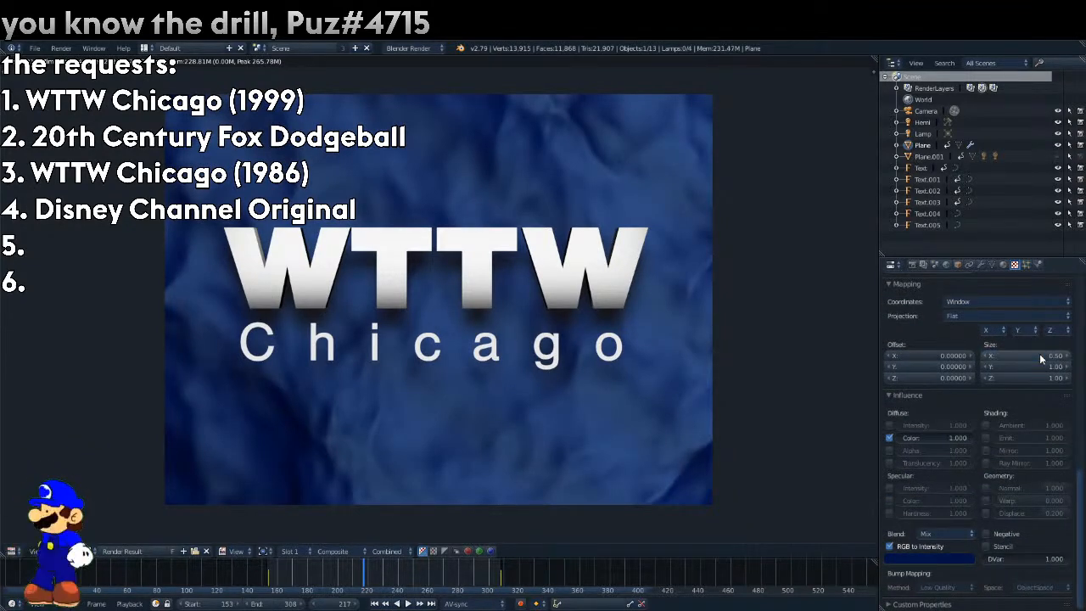
click(1040, 365)
text(0.5)
key(Return)
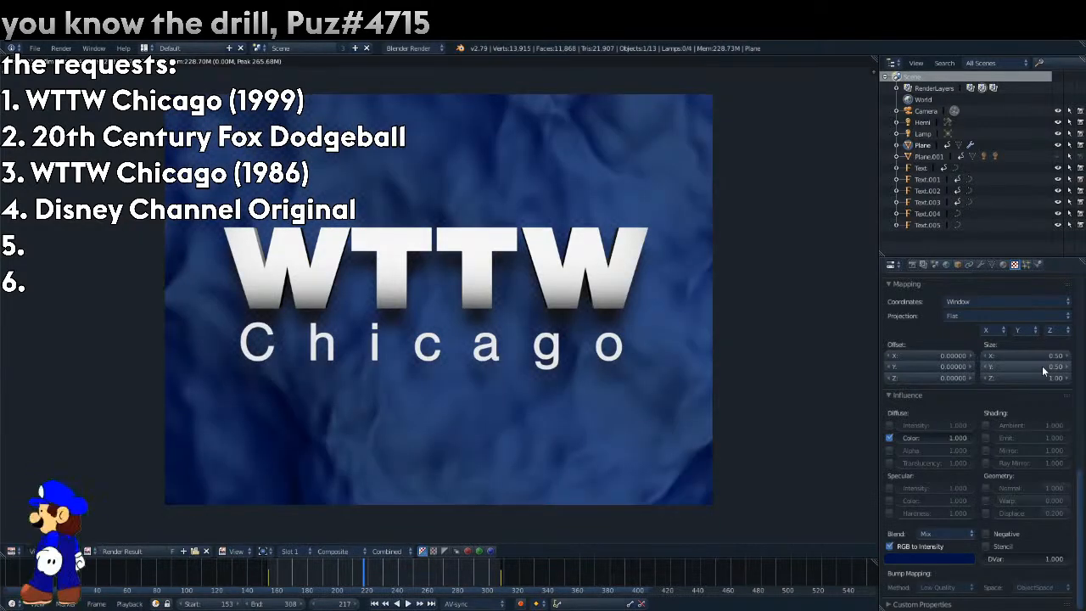
Brighten the blue of the second color stop in the background material's diffuse ramp and render the frame.
click(1004, 265)
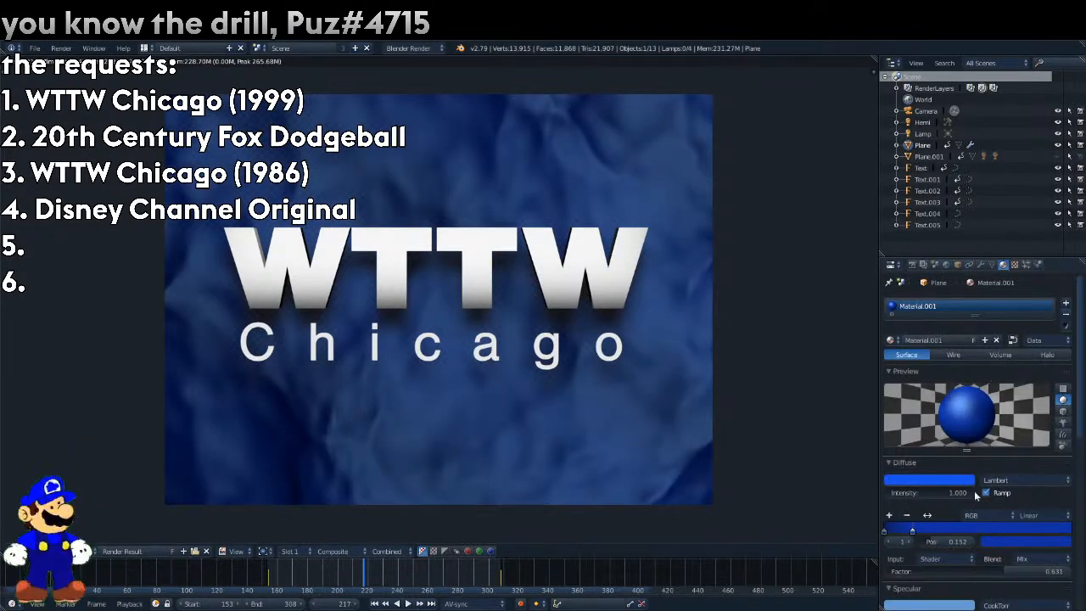
click(1049, 539)
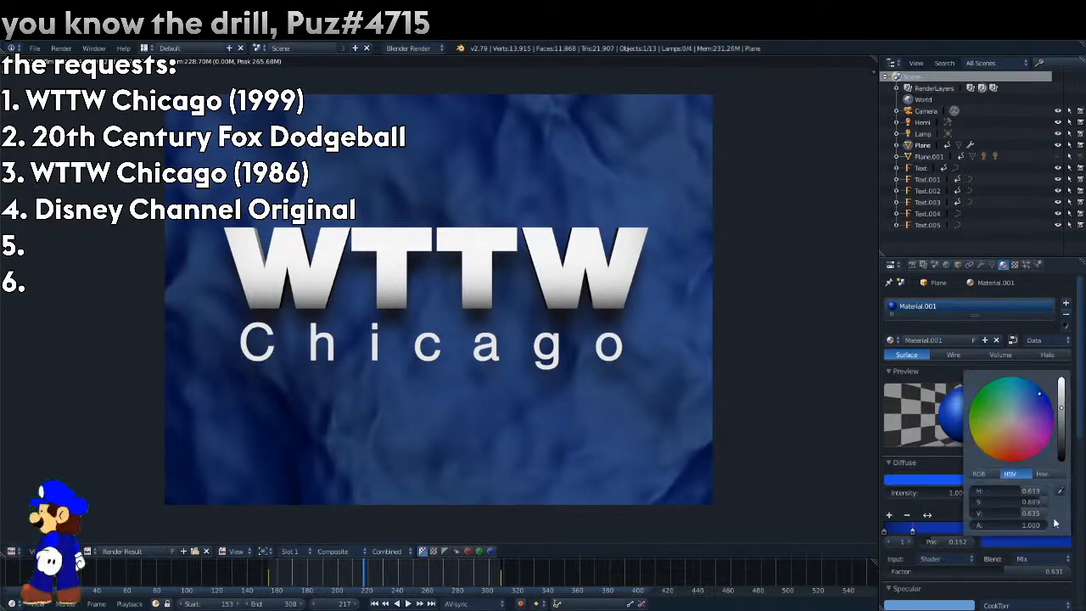
key(F12)
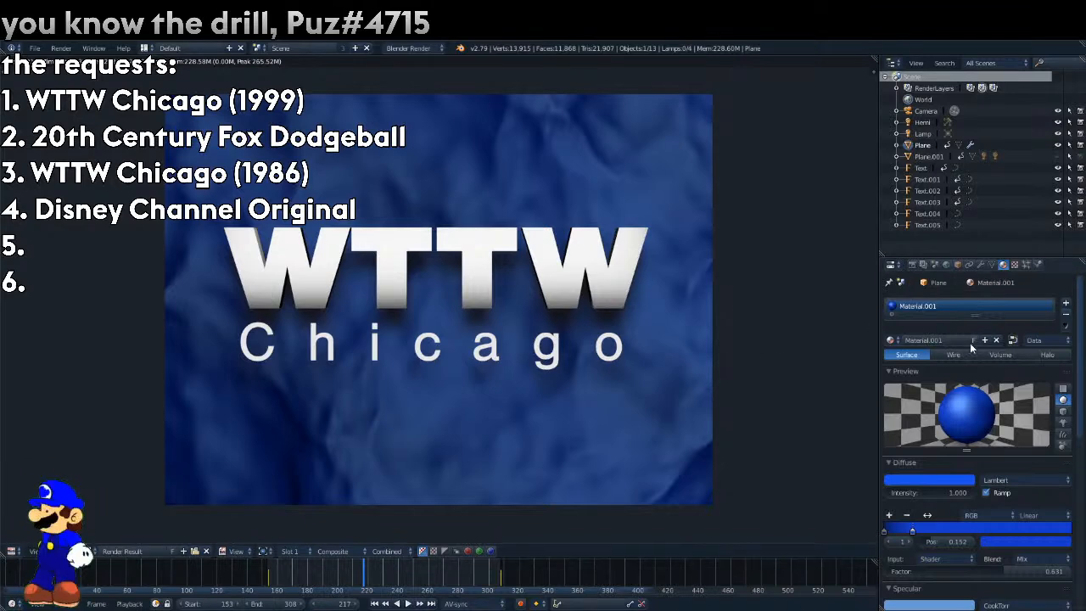
Darken the wood texture's navy influence color and render the frame.
click(1014, 263)
click(941, 558)
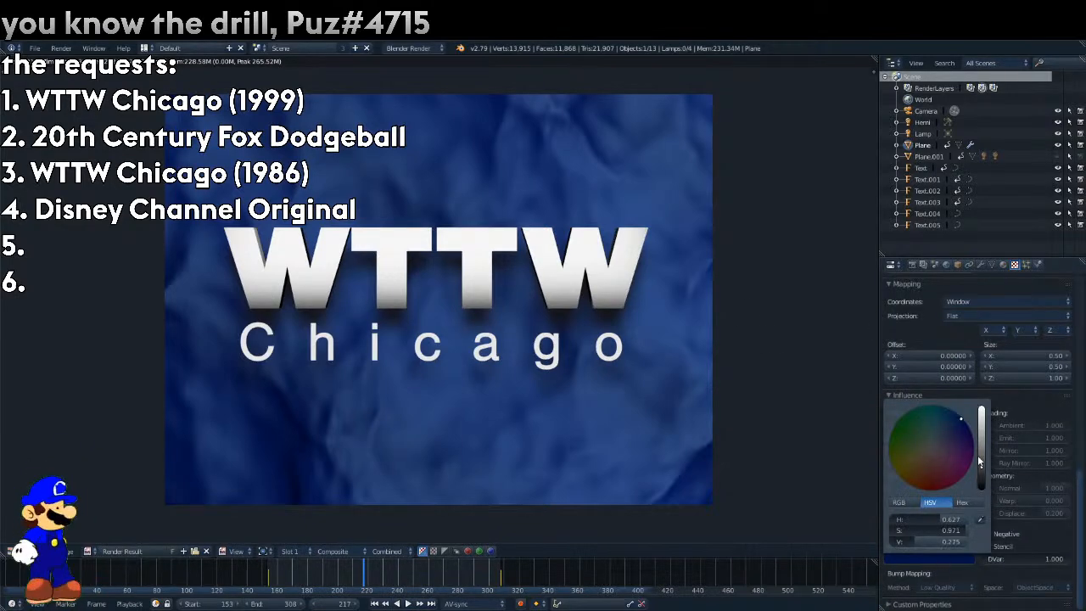
drag(977, 458, 982, 473)
key(F12)
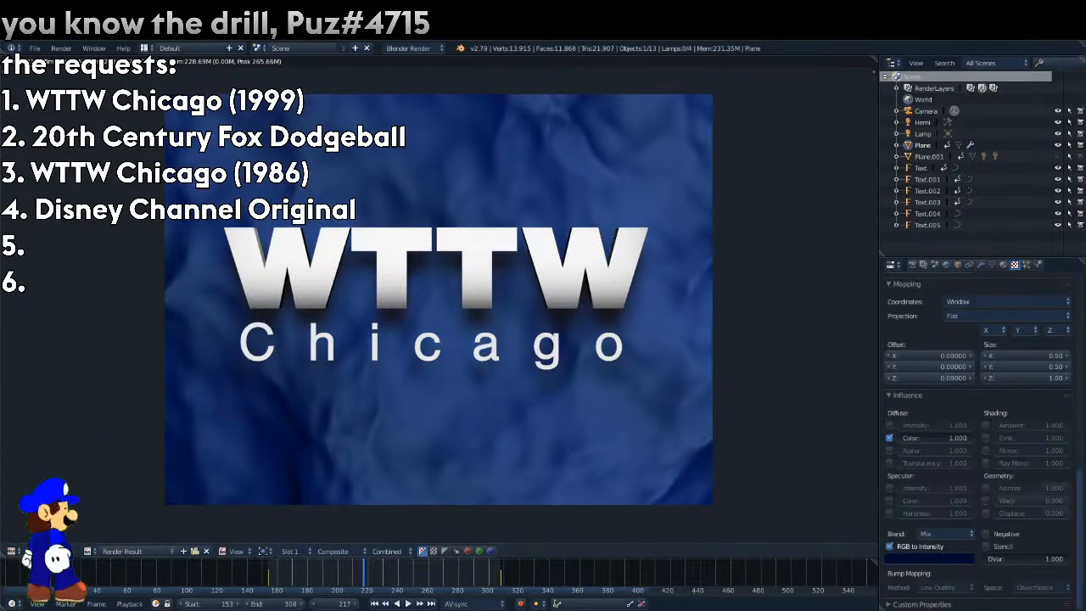
click(13, 551)
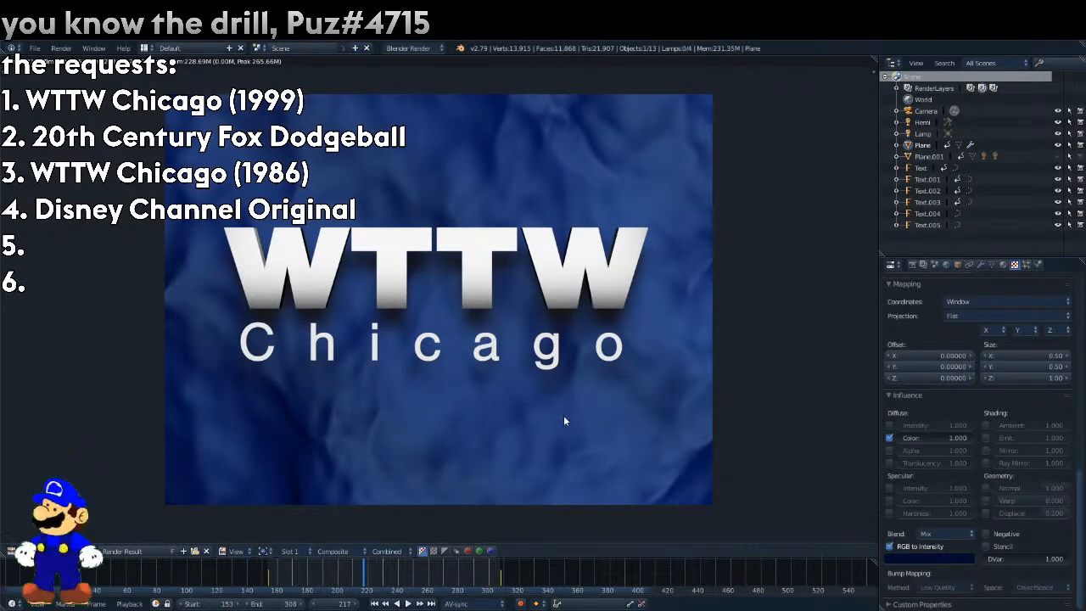
Make the background material's specular color a paler, less saturated blue and render the frame.
click(1002, 264)
click(954, 605)
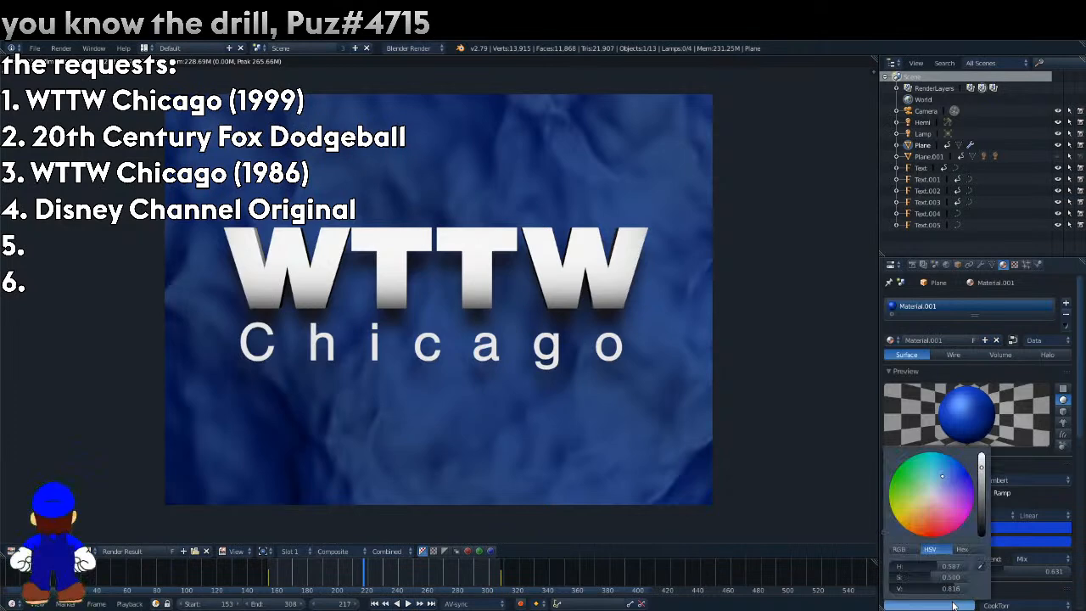
key(F12)
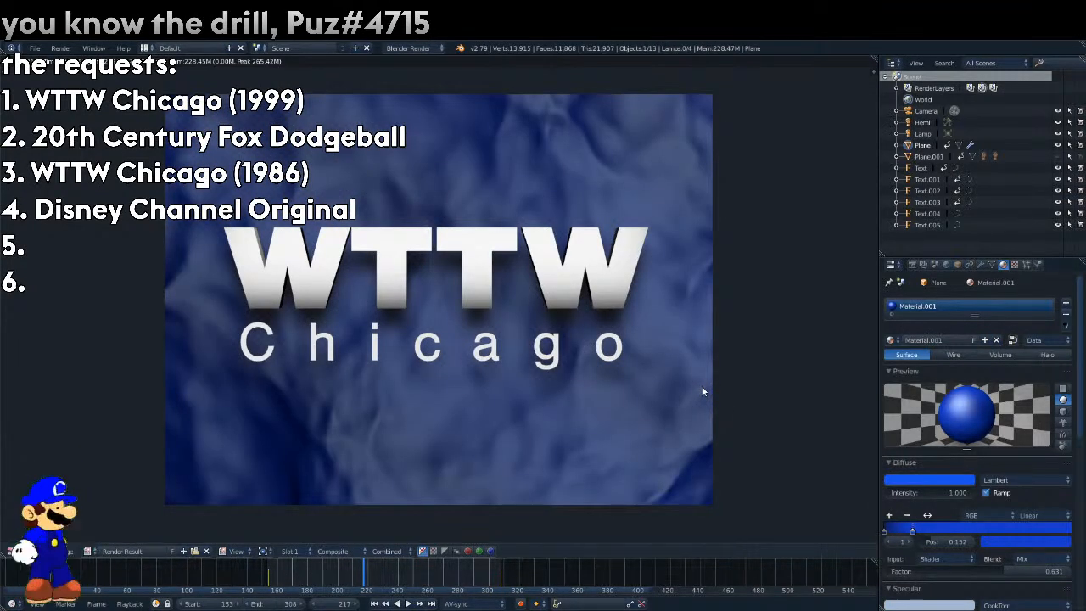
Try the Toon specular shader on the background material and render the frame.
scroll(1018, 449, down, 5)
click(1014, 445)
click(996, 395)
key(F12)
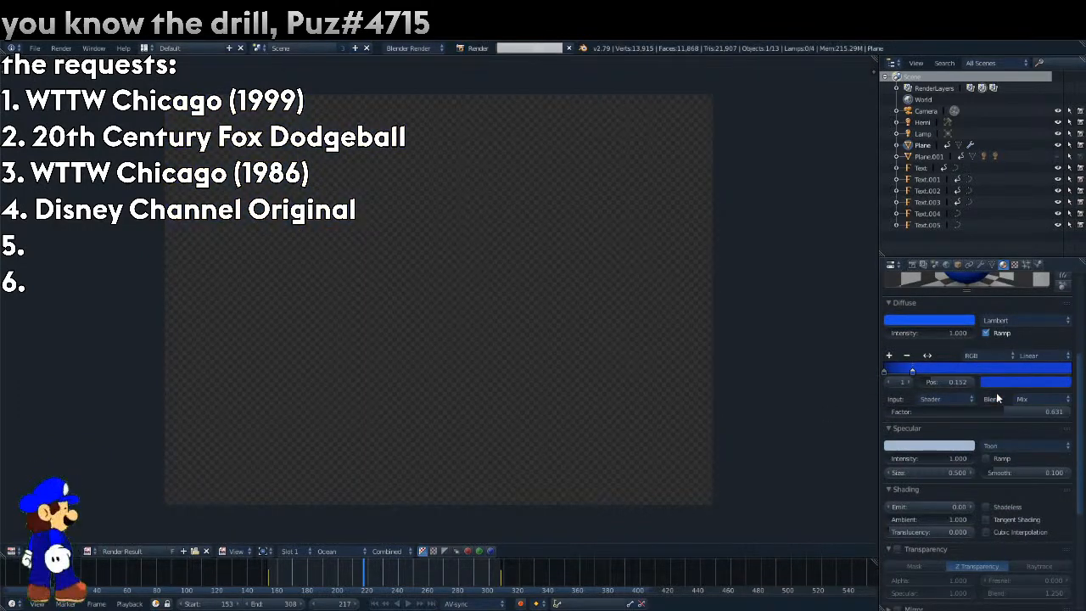
scroll(998, 407, up, 2)
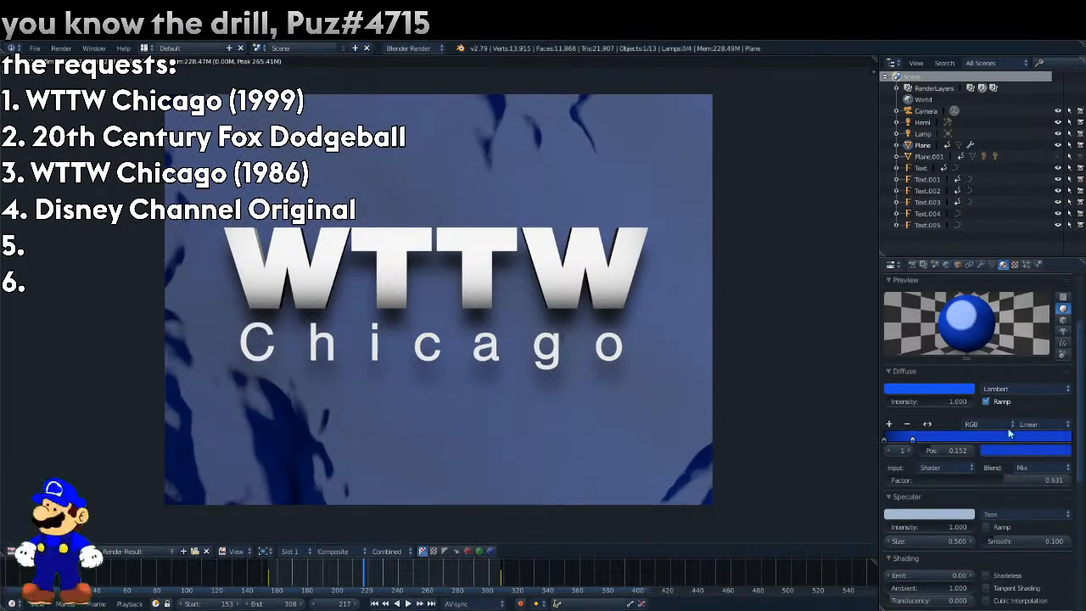
Try Toon specular sizes of 0.2, 0 and 0.3 on the background material, rendering to compare.
click(948, 541)
drag(961, 544, 906, 544)
key(F12)
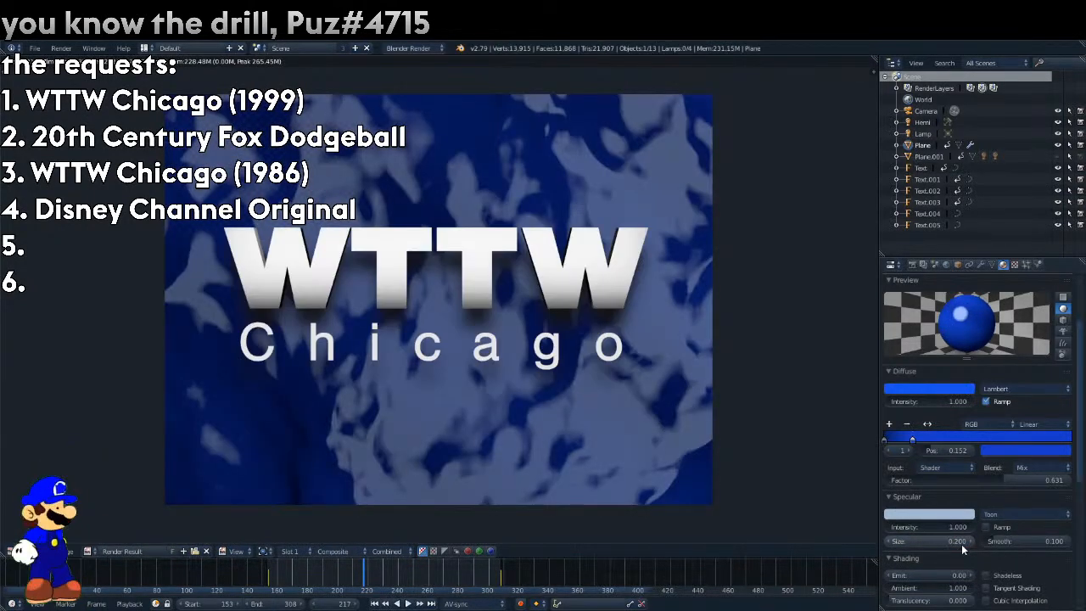
click(961, 544)
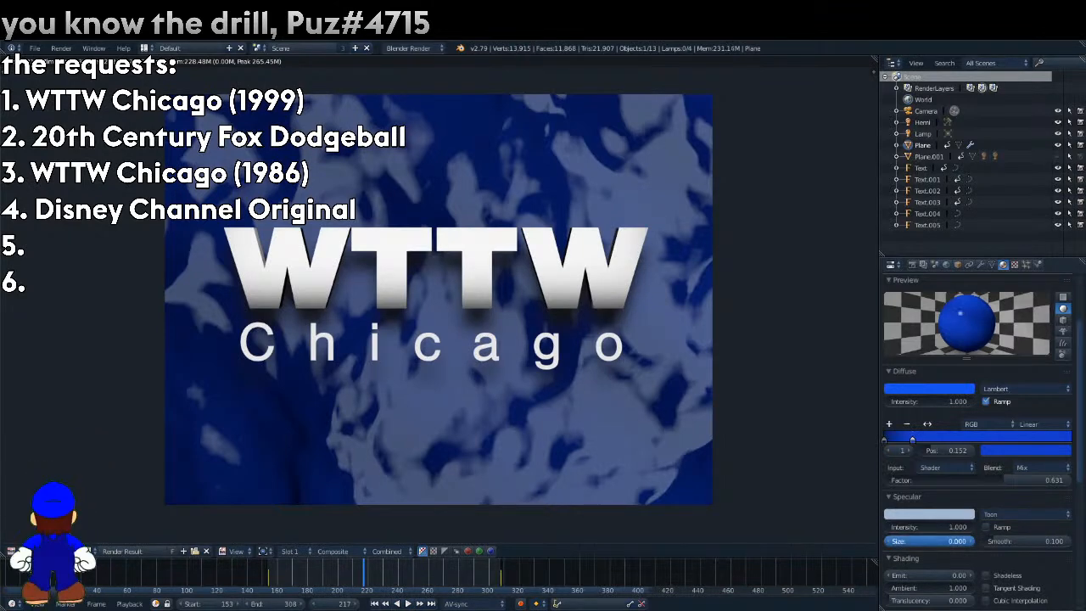
key(F12)
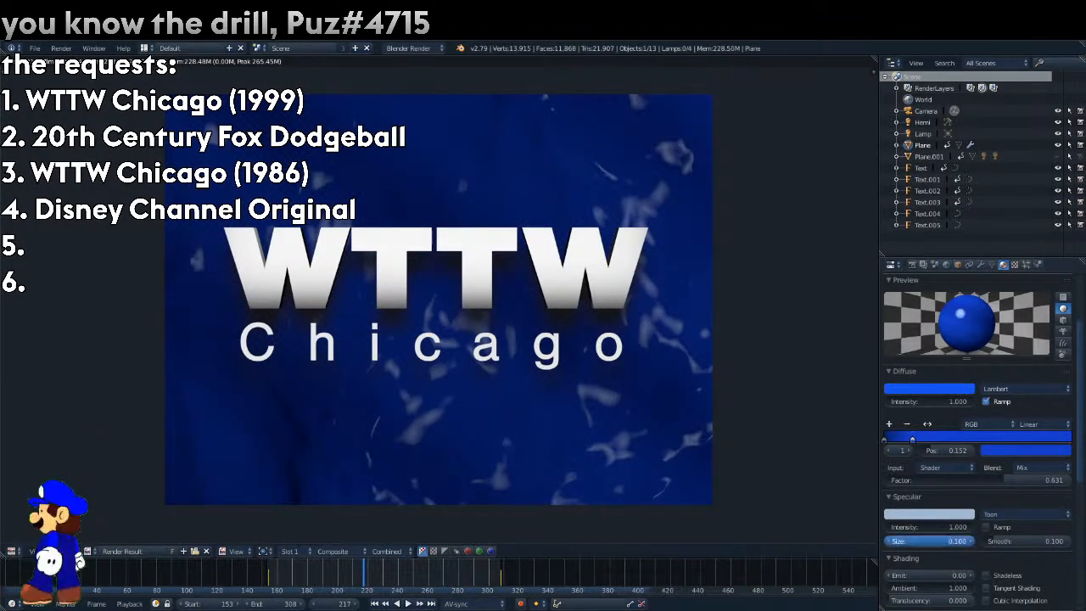
key(F12)
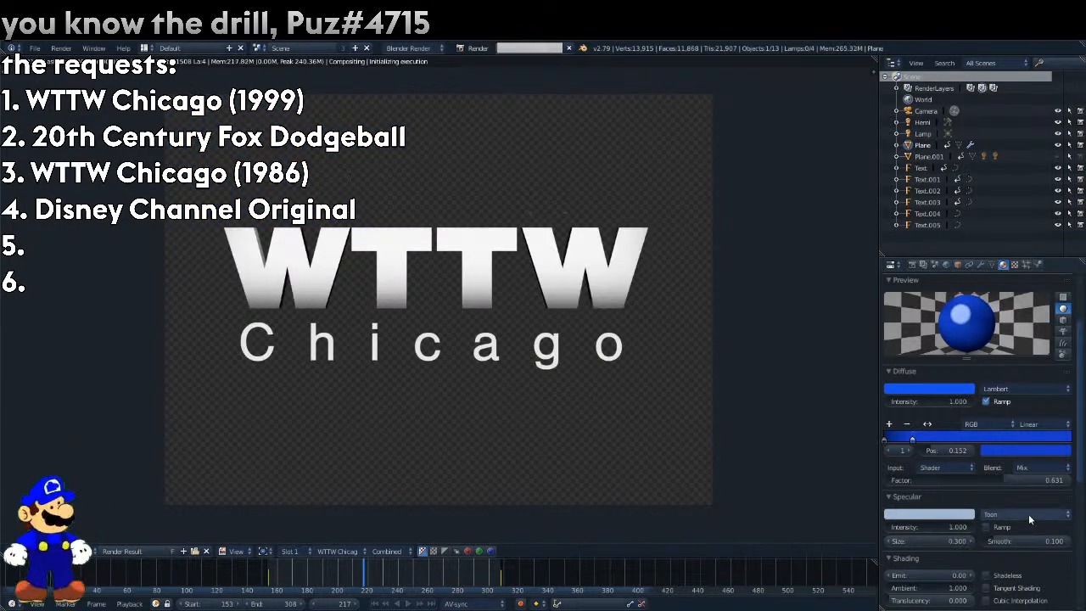
Try a Toon specular smoothness of 0.987 on the background material and render the frame.
click(1032, 515)
drag(1033, 544, 1070, 543)
key(F12)
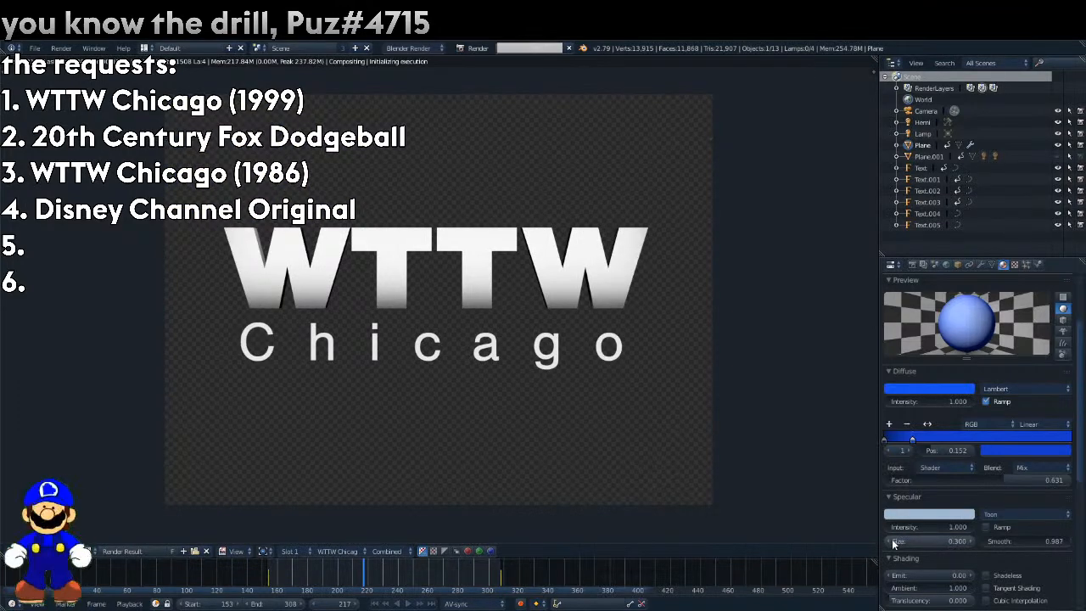
Try a Toon specular size of 0 and a smoothness of 0.63, rendering after each change.
click(892, 543)
click(892, 543)
click(892, 543)
click(892, 543)
click(893, 542)
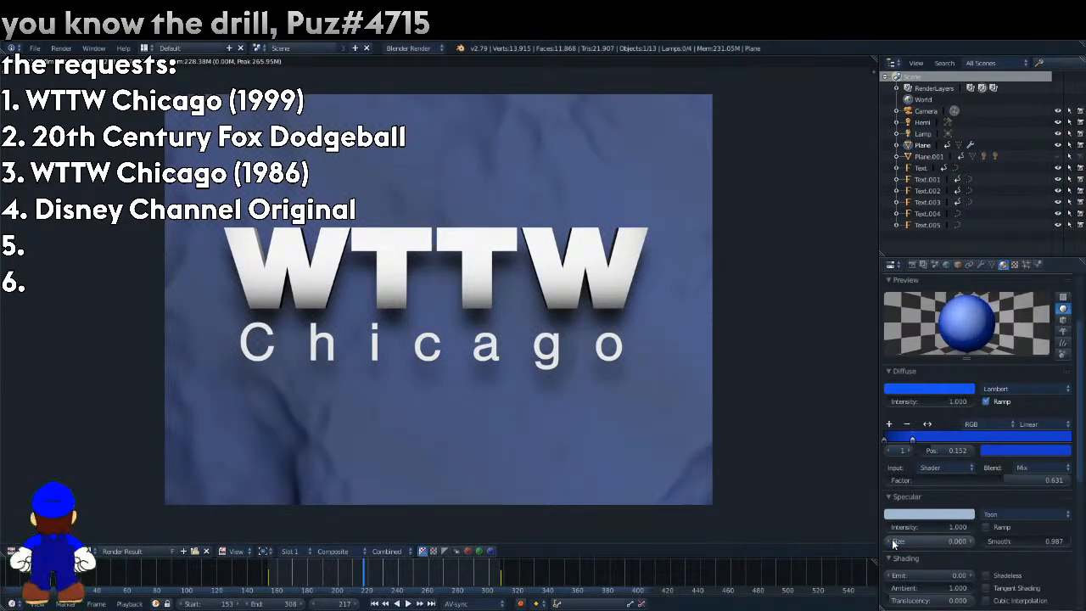
key(F12)
drag(1021, 542, 1040, 543)
key(F12)
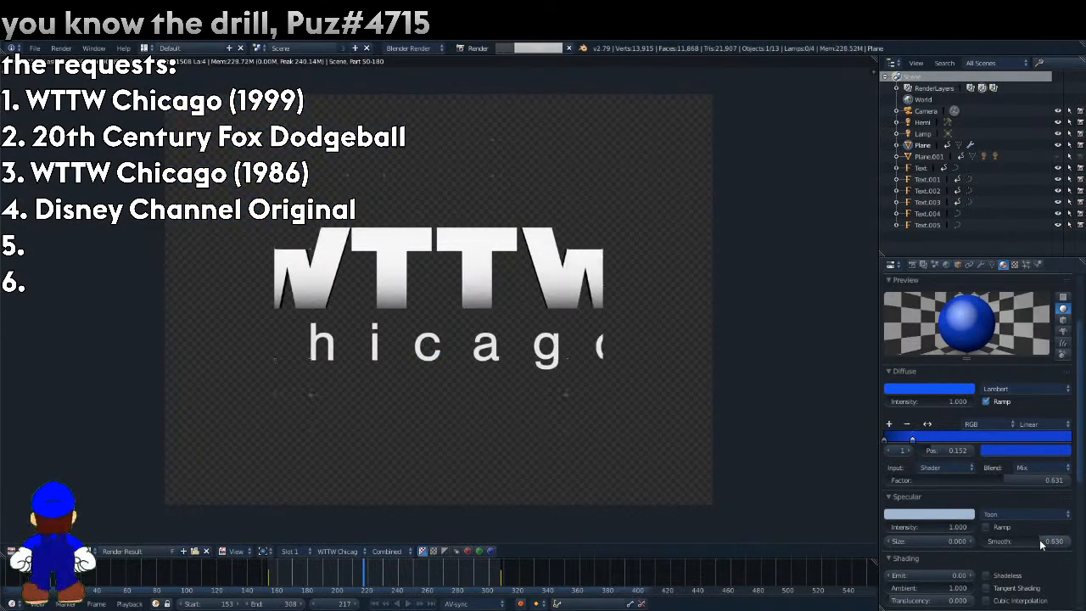
Switch the background material's specular shader to Phong and render the frame.
click(1031, 513)
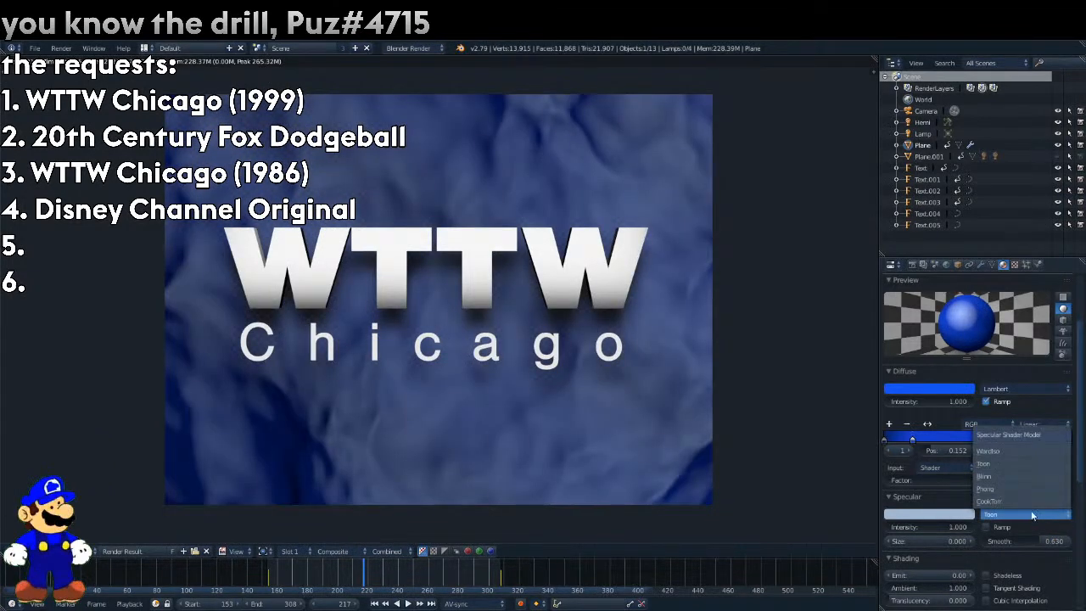
click(1006, 496)
key(F12)
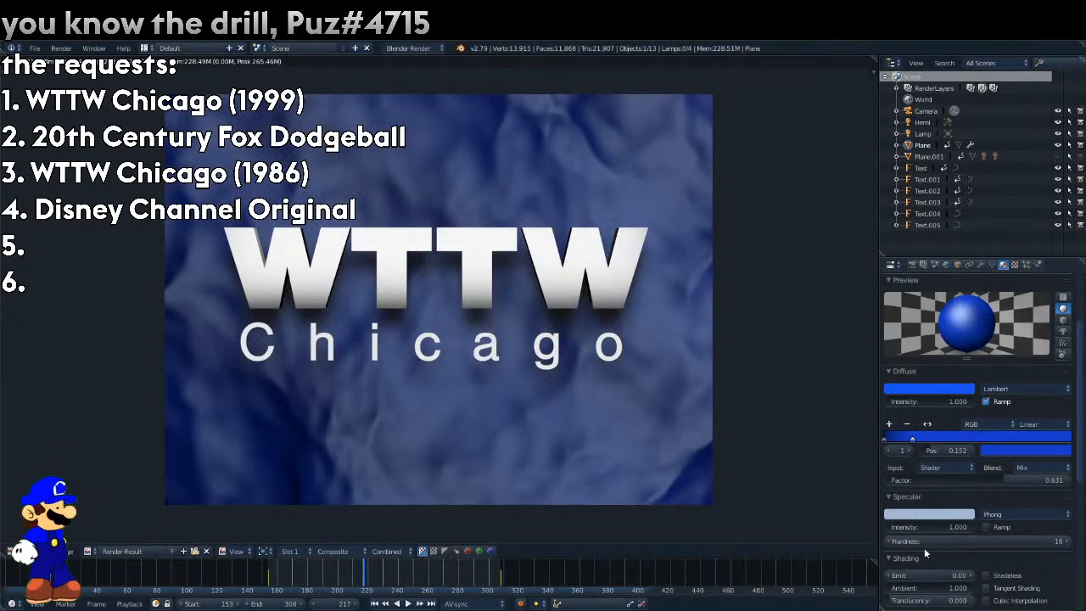
Set the Phong specular hardness to 41 and its intensity to 0.252, rendering after each change.
click(887, 541)
click(887, 541)
drag(1065, 541, 1082, 542)
key(F12)
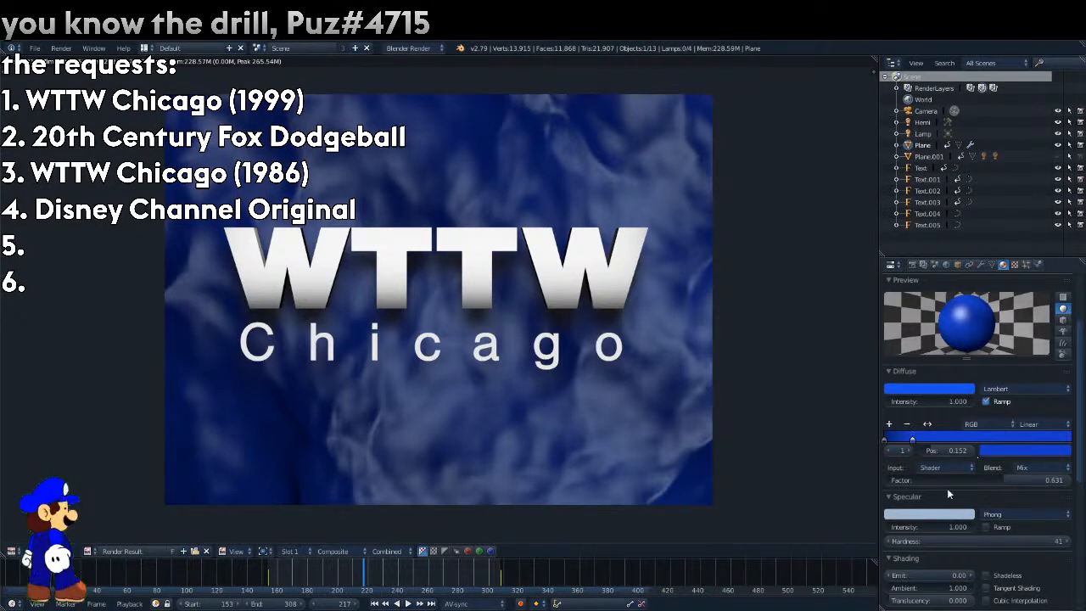
drag(958, 526, 909, 527)
key(F12)
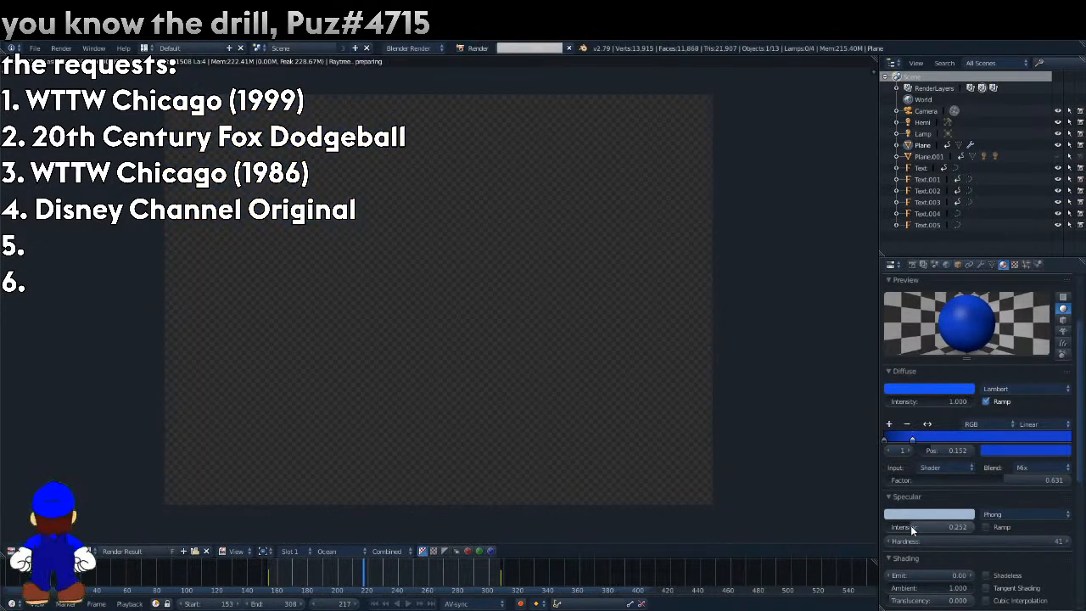
Try energy values of 20 and 2 on the Lamp object and settle on 3, rendering each.
click(922, 133)
scroll(1025, 299, down, 5)
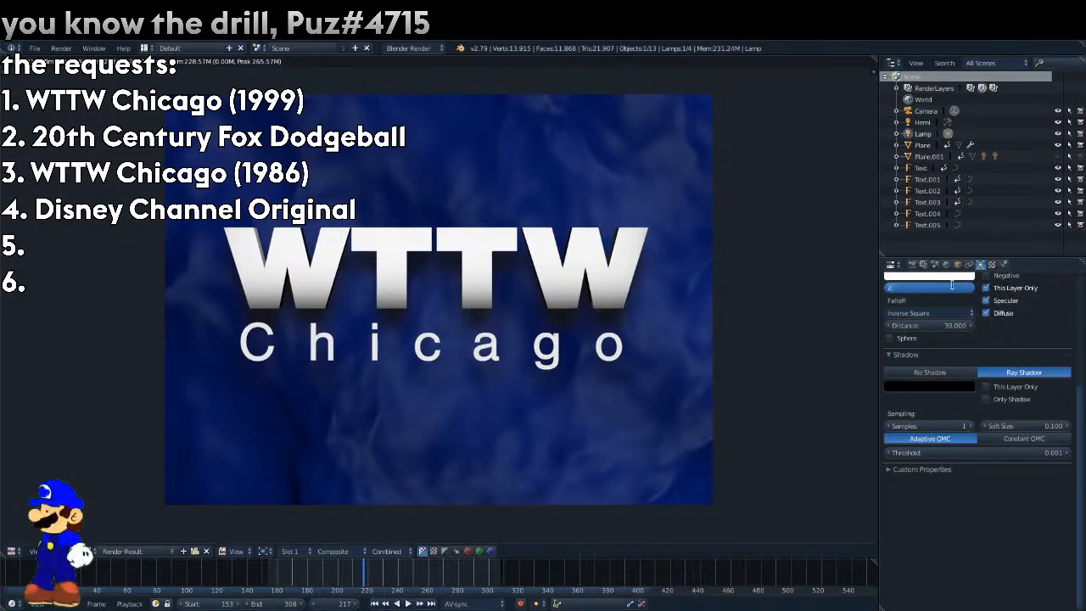
key(F12)
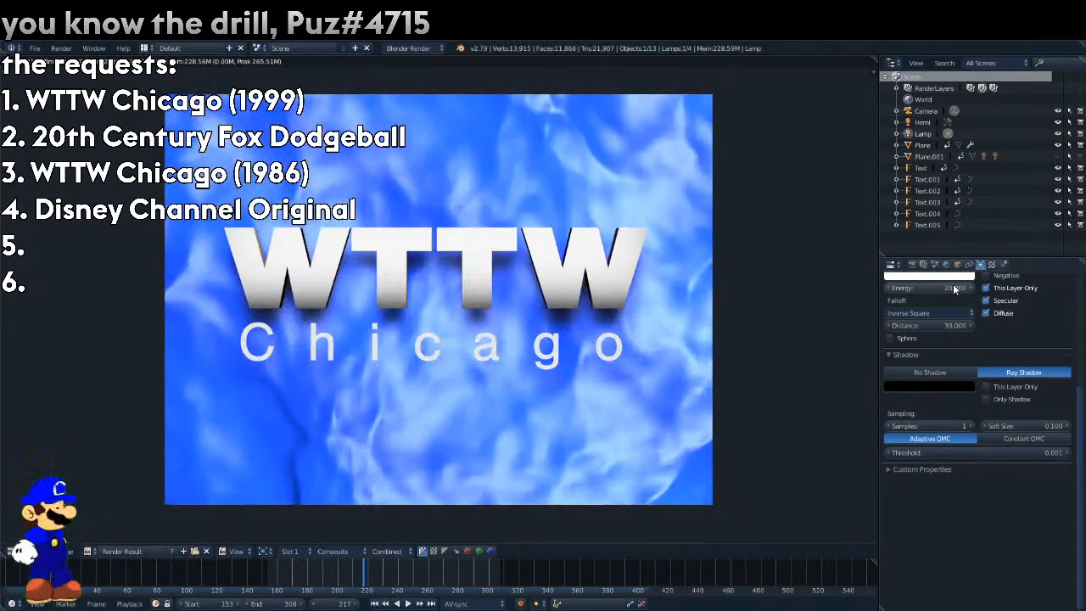
click(954, 290)
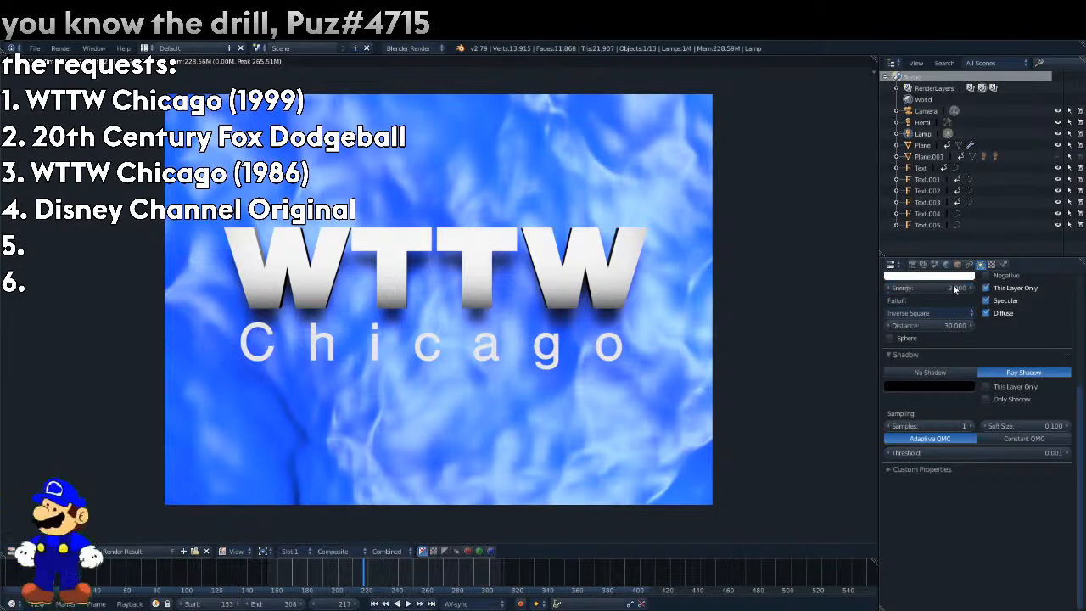
text(2)
key(Return)
key(F12)
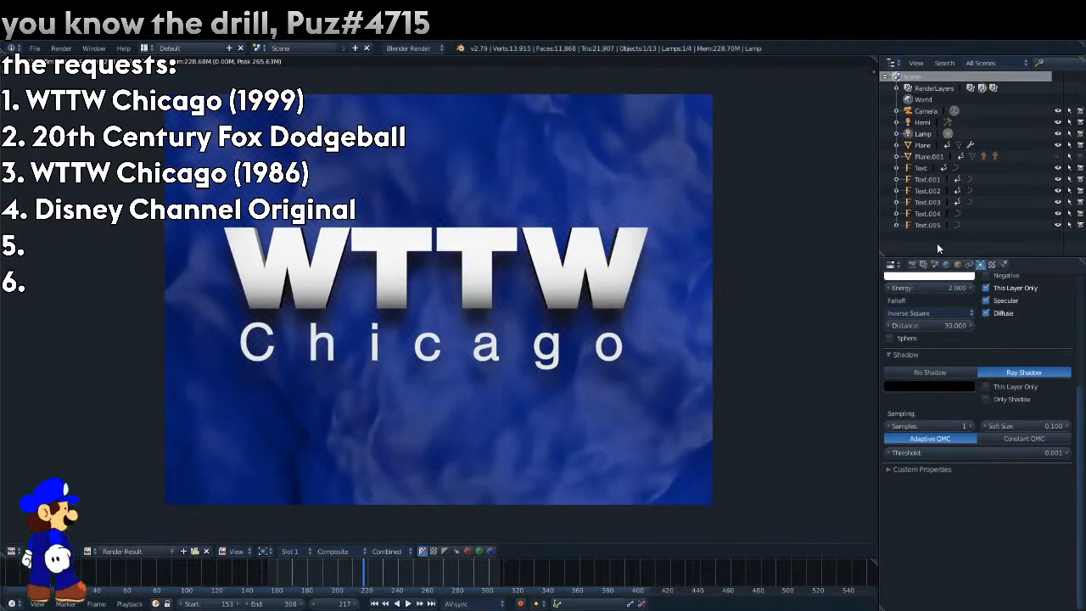
text(3)
key(Return)
key(F12)
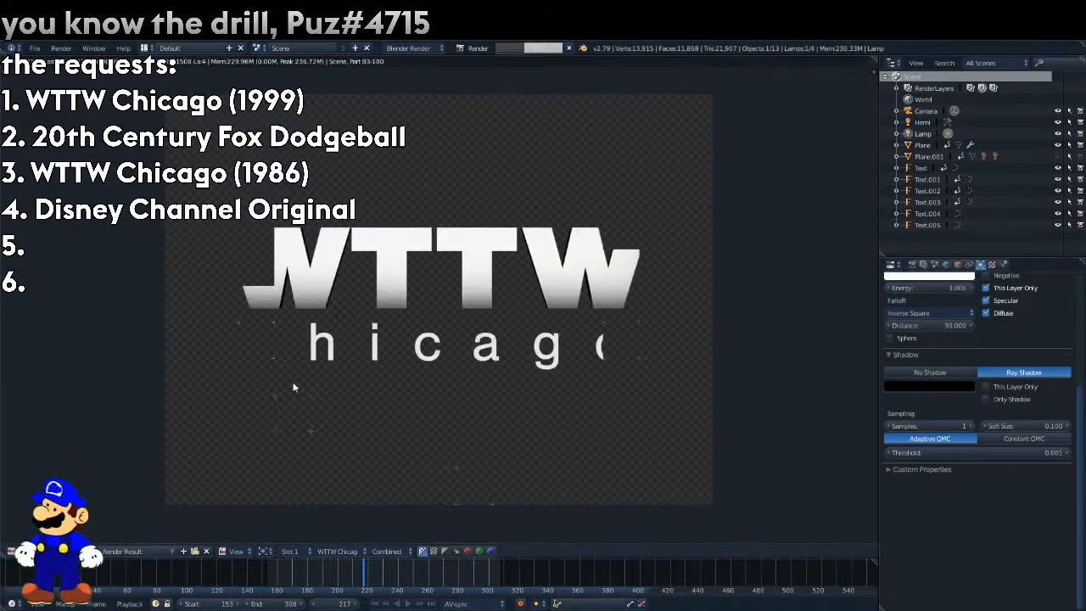
Return to the 3D view and play back the reference clip over the logo's frame range.
click(12, 550)
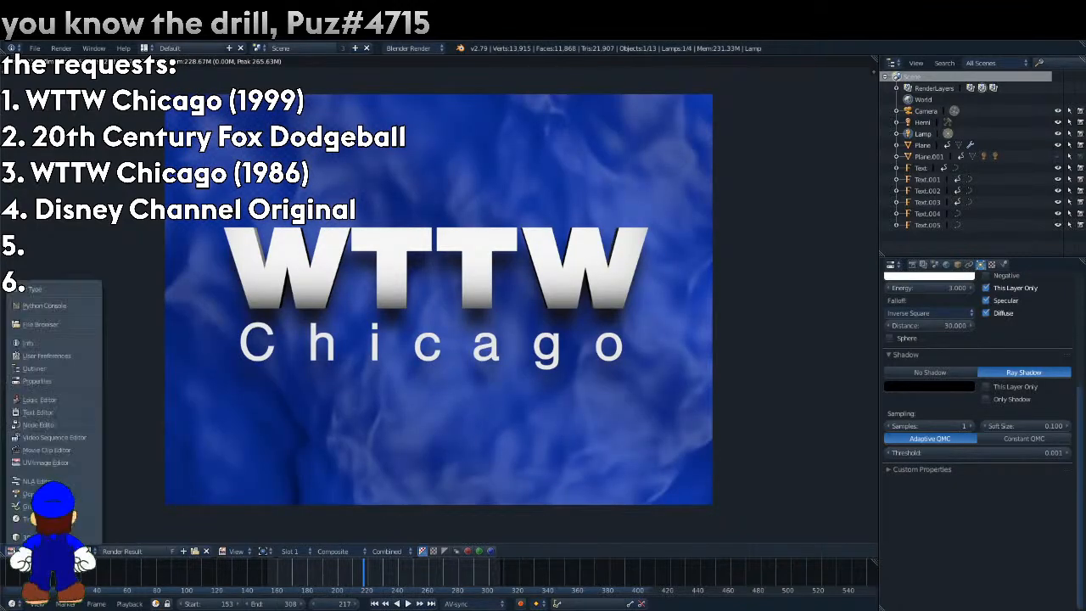
click(34, 536)
drag(354, 574, 279, 591)
key(alt+a)
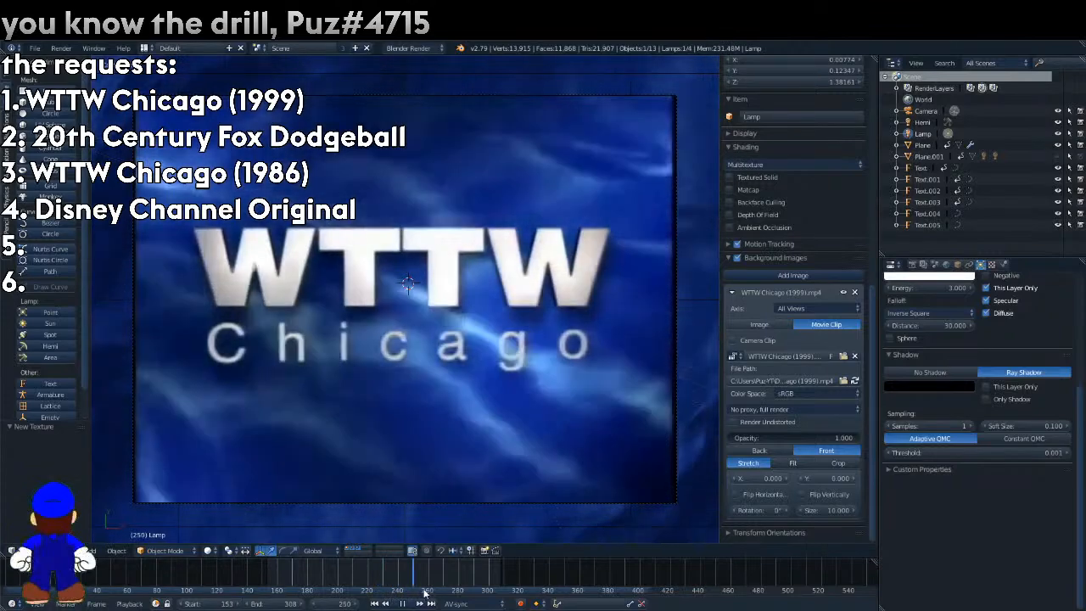
click(489, 582)
drag(489, 582, 316, 580)
key(alt+a)
On an empty layer, set the reference clip's opacity to 0 and add a plane.
click(363, 551)
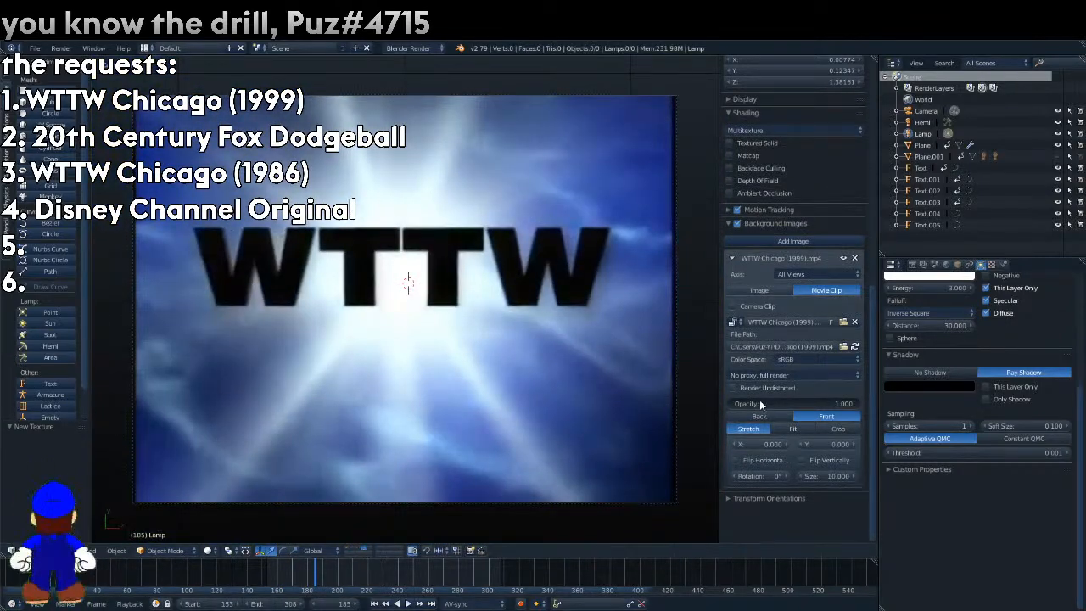
drag(759, 403, 731, 404)
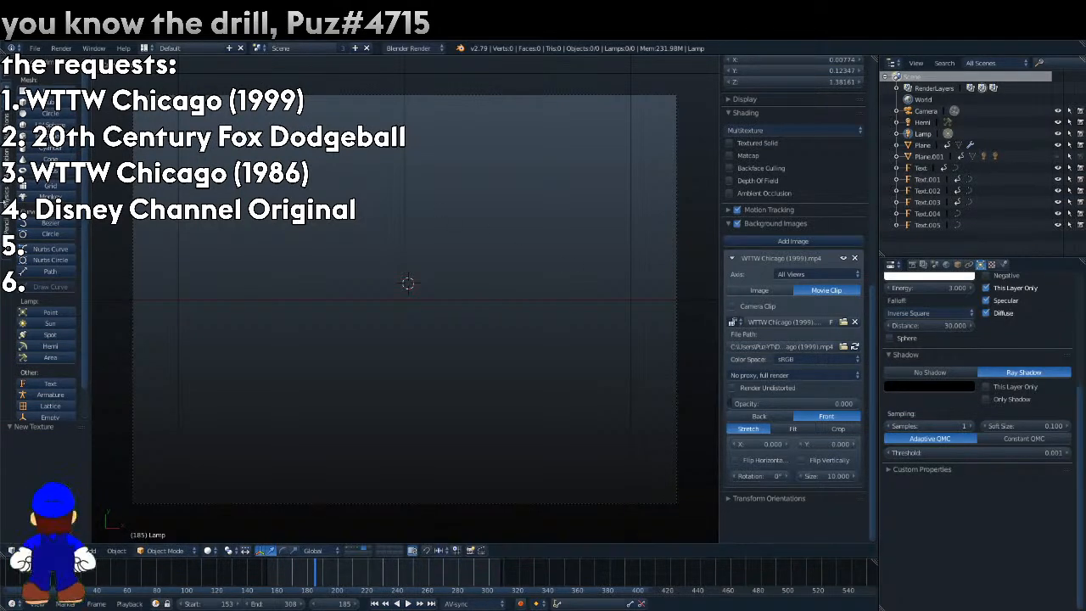
click(47, 92)
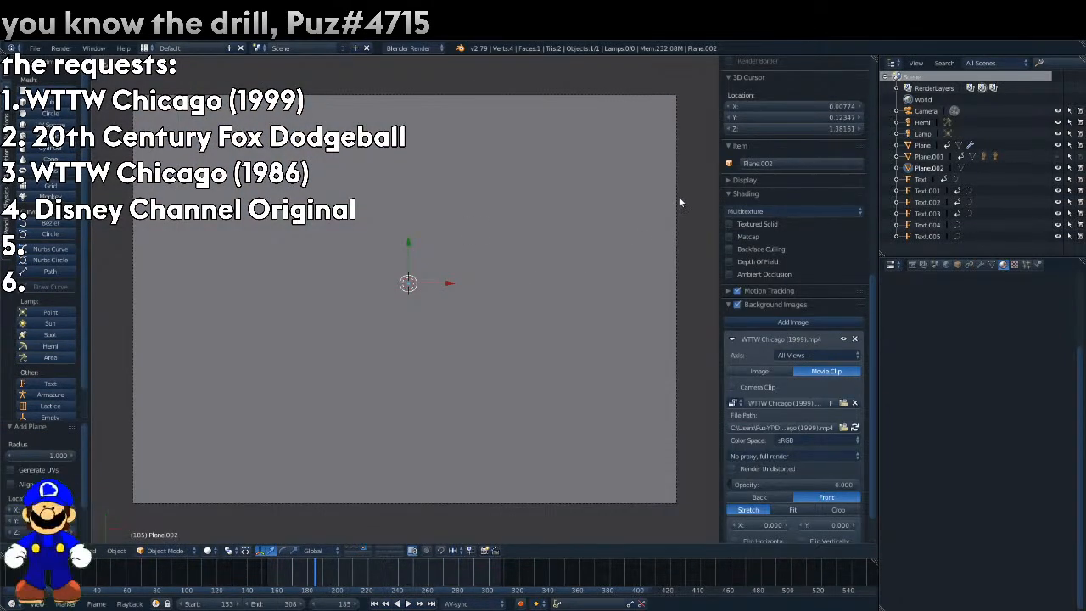
Scale the new plane down within the camera frame and delete its corner vertices except one.
key(s)
click(465, 274)
key(Tab)
right_click(503, 186)
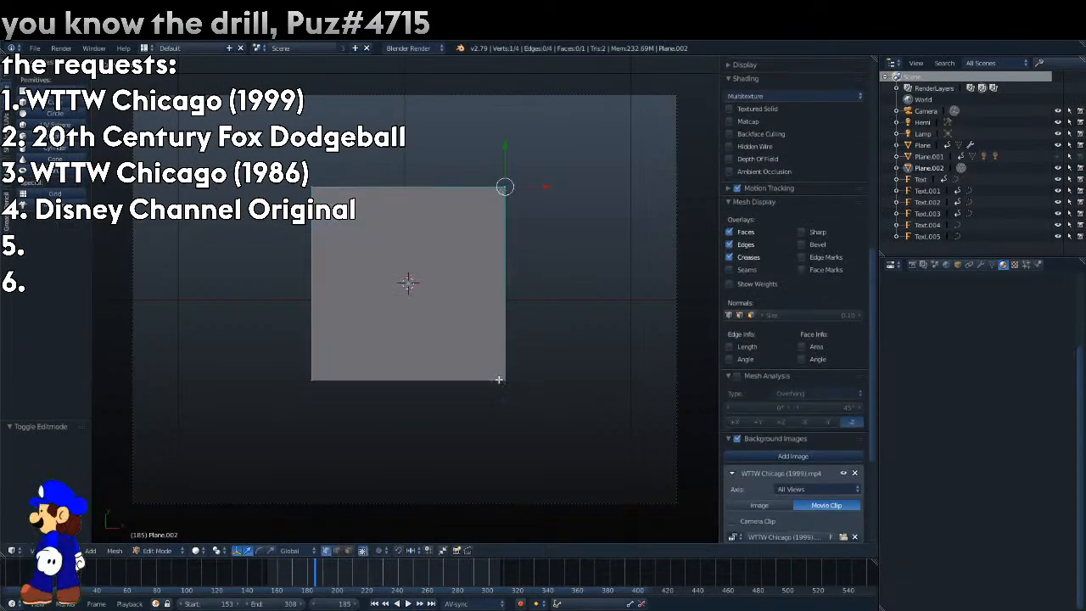
shift+right_click(499, 380)
shift+right_click(325, 376)
key(x)
click(325, 375)
key(Tab)
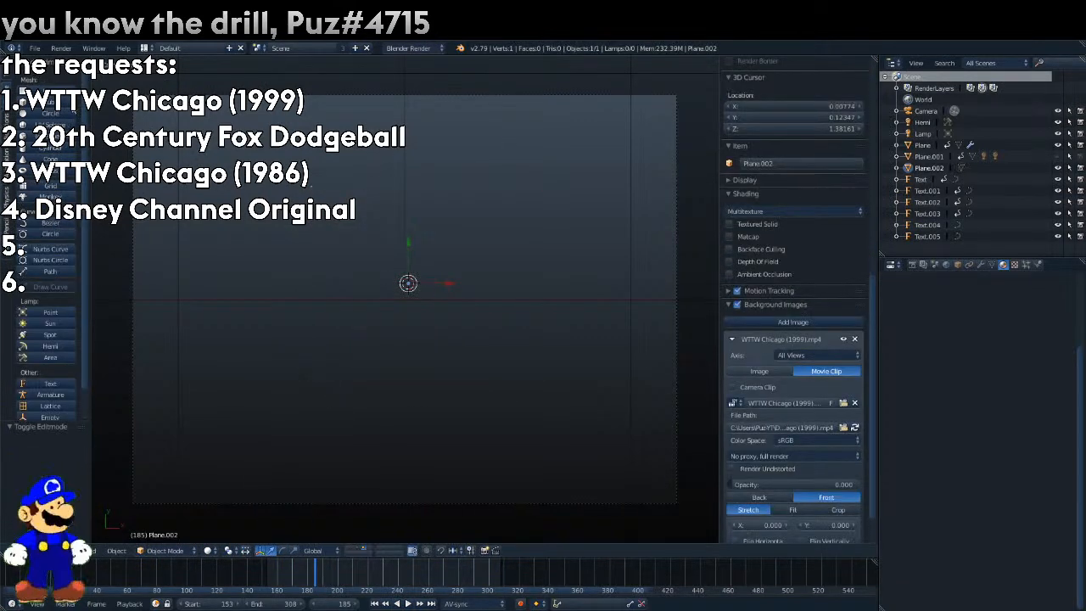
Set the single-vertex plane's origin to its geometry and give it a new Halo material.
click(7, 71)
click(38, 203)
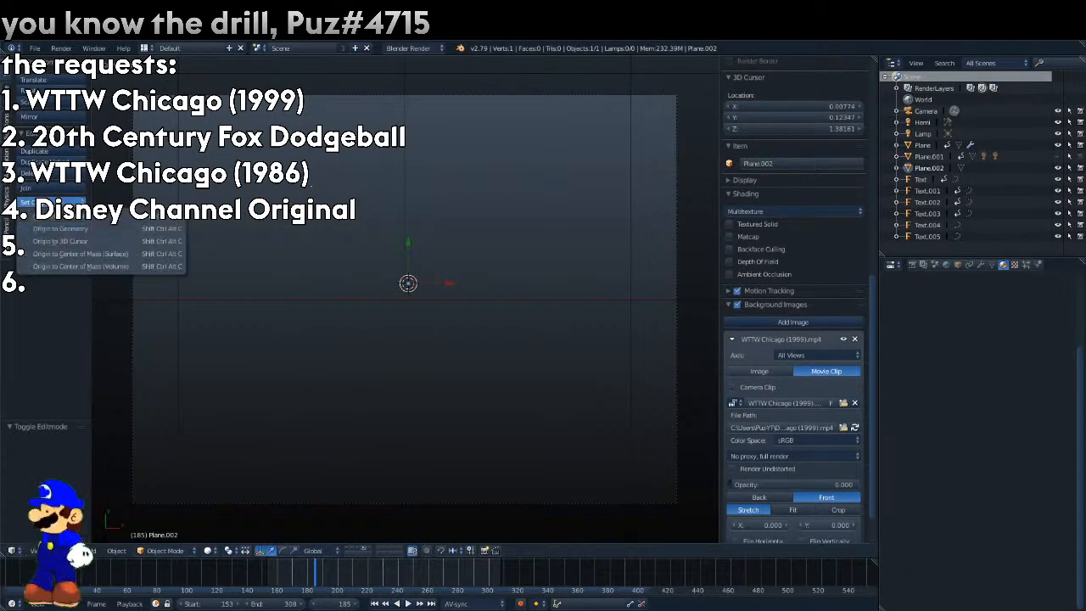
click(59, 217)
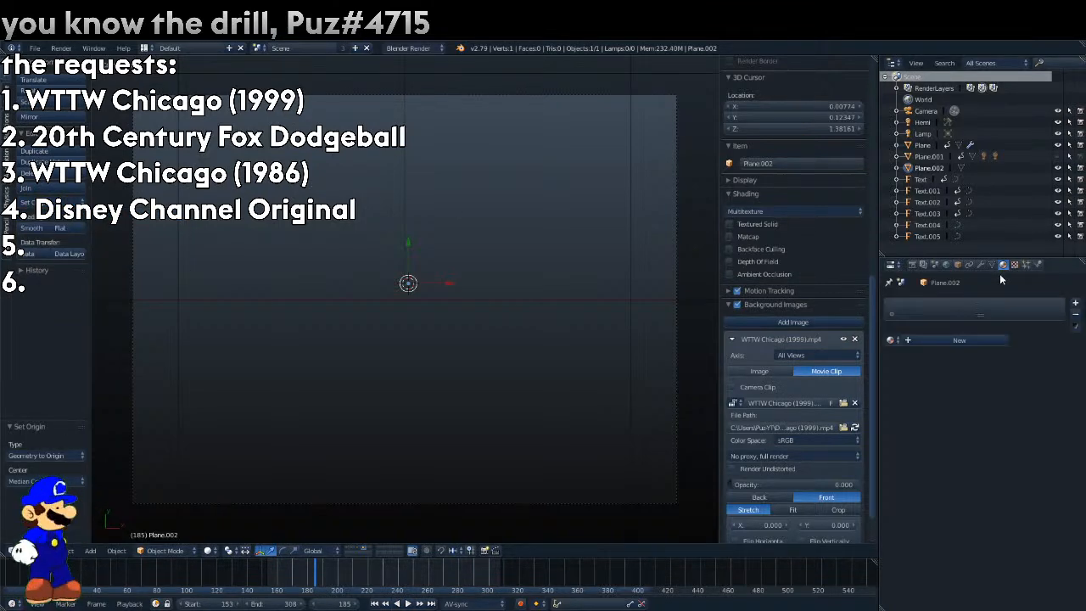
click(950, 339)
click(1046, 355)
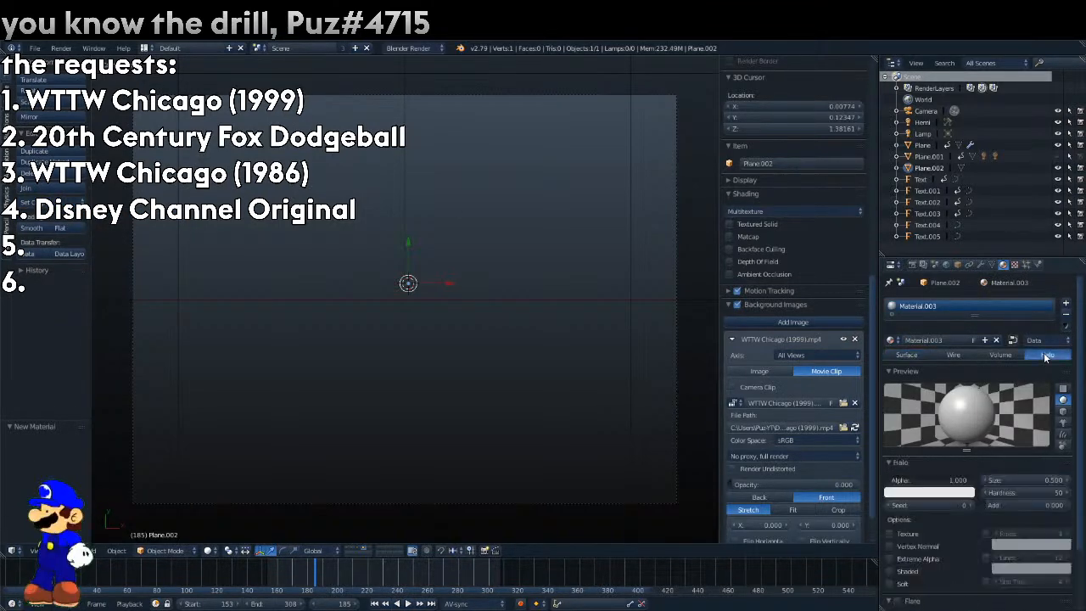
Render the frame and display its "The light thingy" layer.
key(F12)
scroll(1020, 507, down, 2)
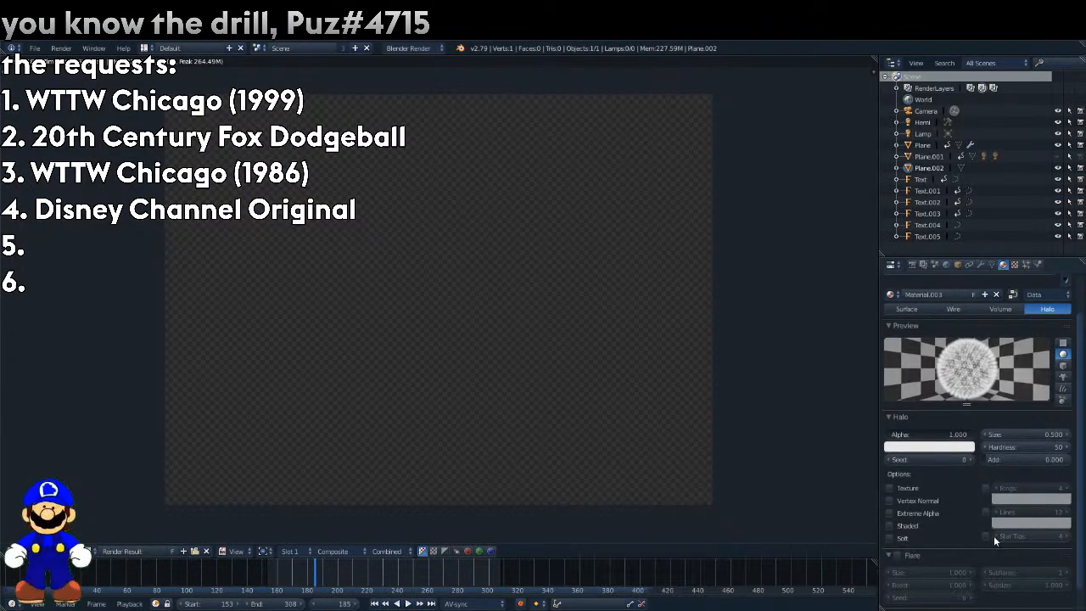
click(331, 551)
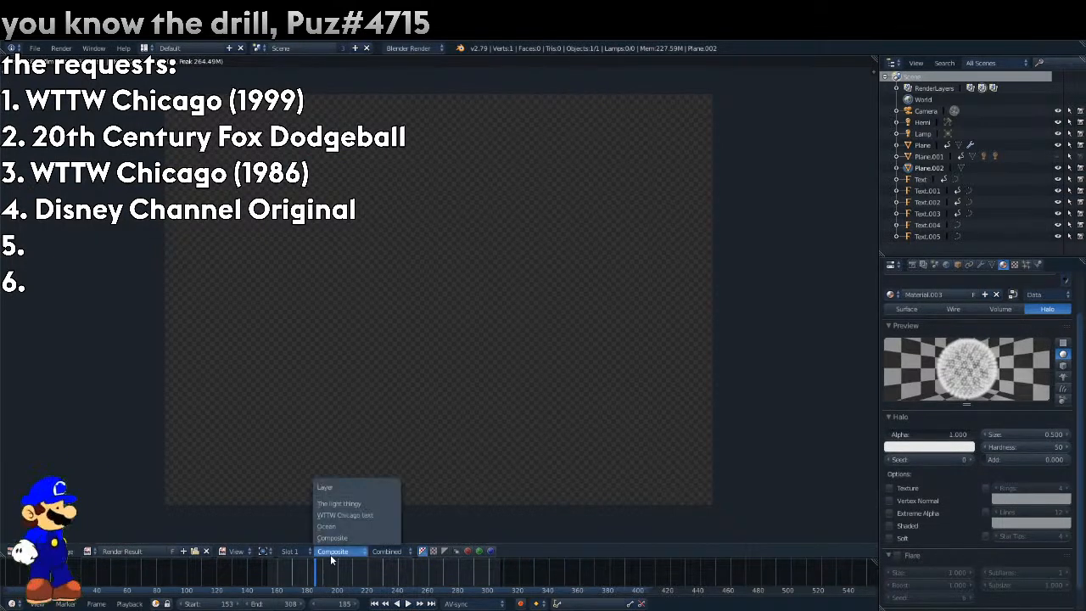
click(339, 503)
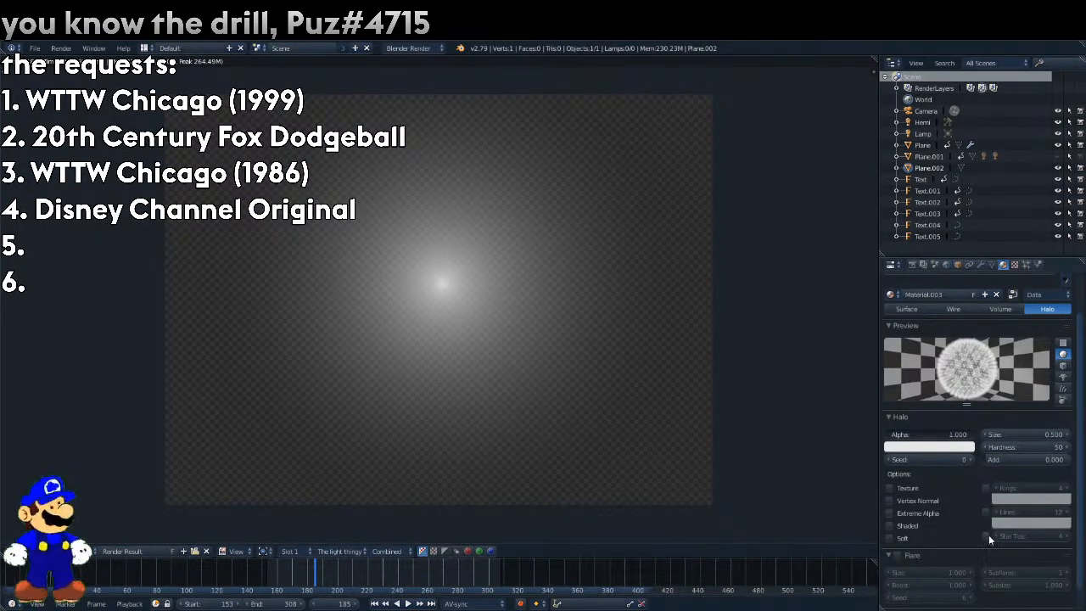
Try a halo with 8 star tips and hardness 0, rendering after each change.
double_click(1065, 537)
key(F12)
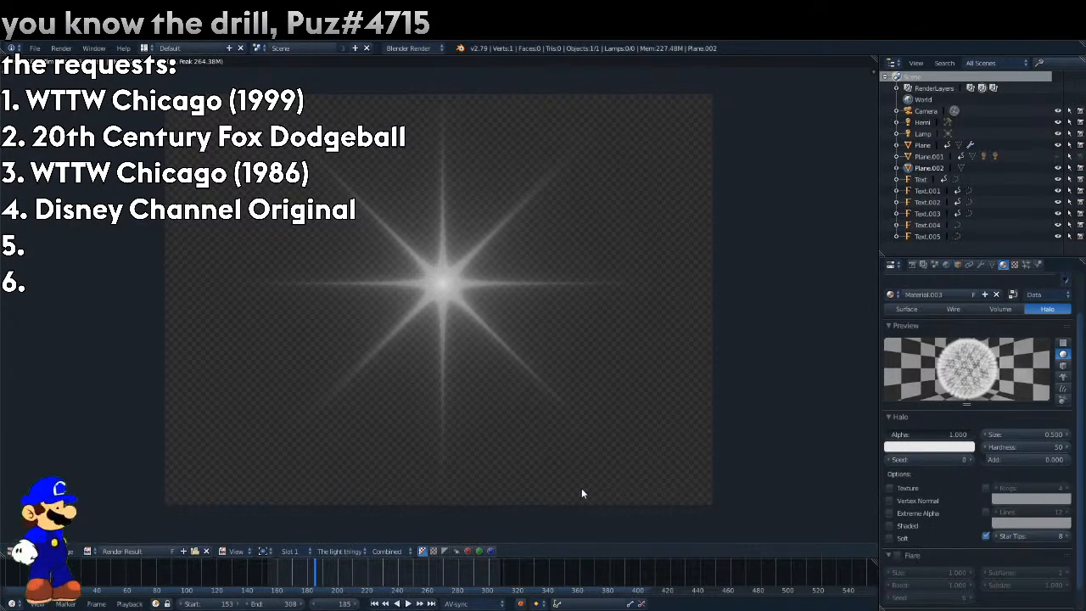
text(0)
key(Return)
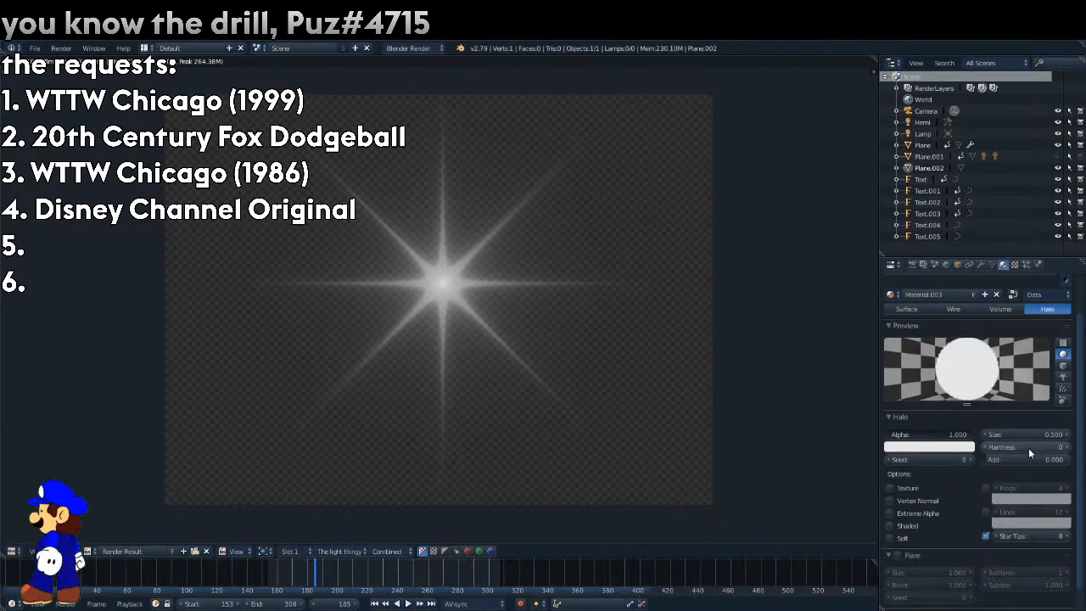
key(F12)
Return to the 3D view, raise the reference clip's opacity to about 0.815 and play back the light burst up to frame 179.
click(13, 551)
click(16, 552)
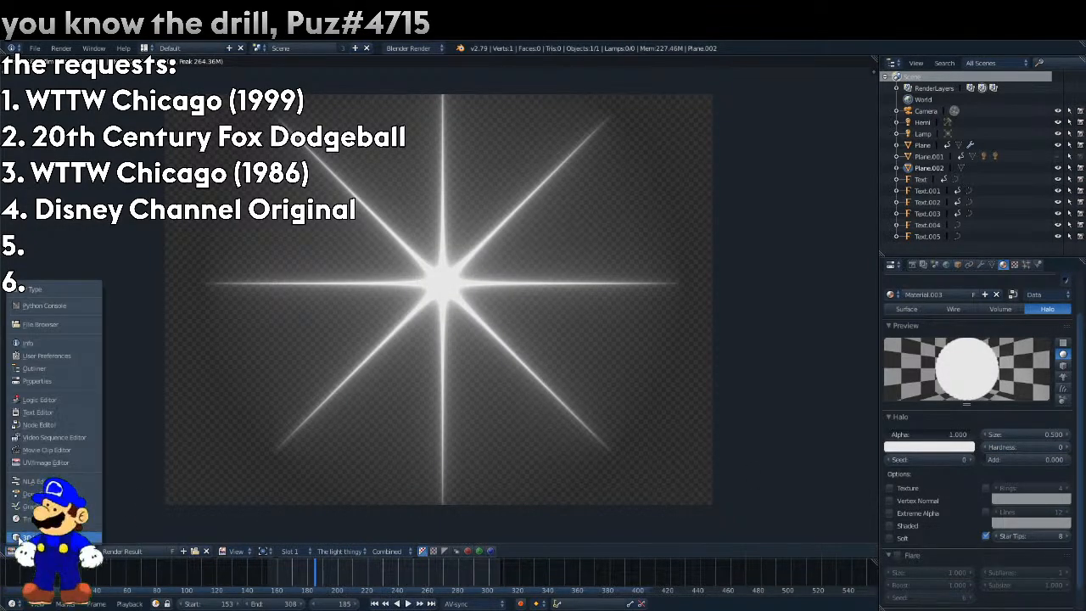
click(30, 537)
drag(777, 486, 885, 486)
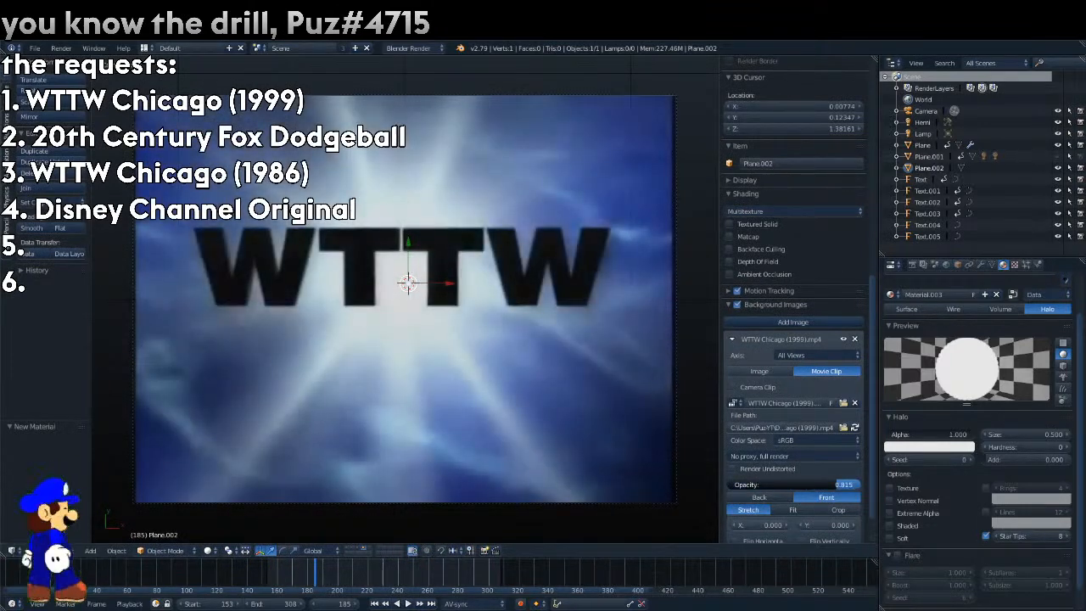
drag(302, 574, 281, 577)
key(alt+a)
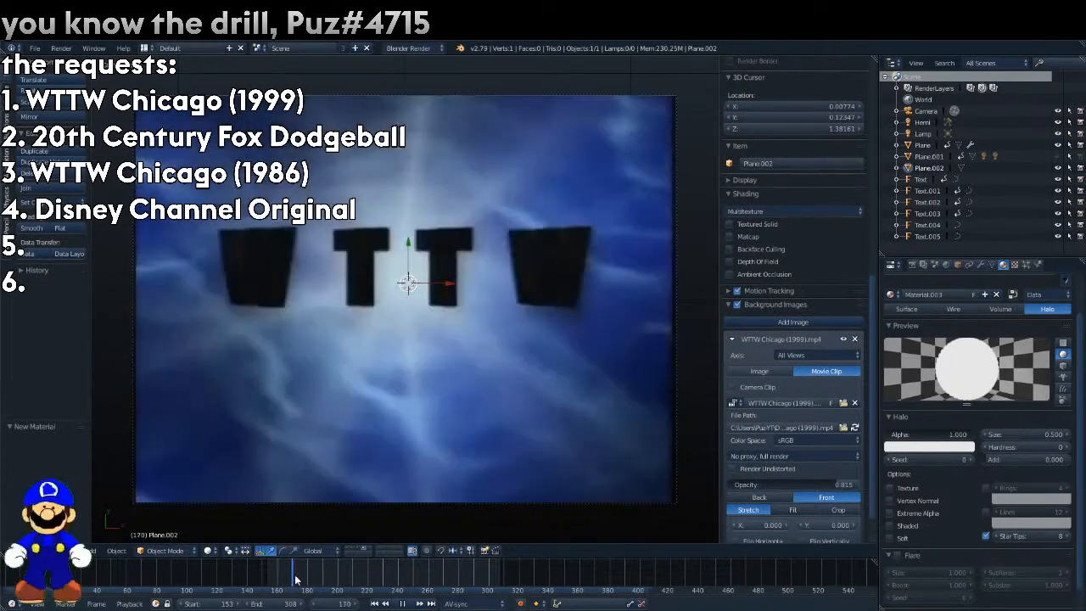
key(alt+a)
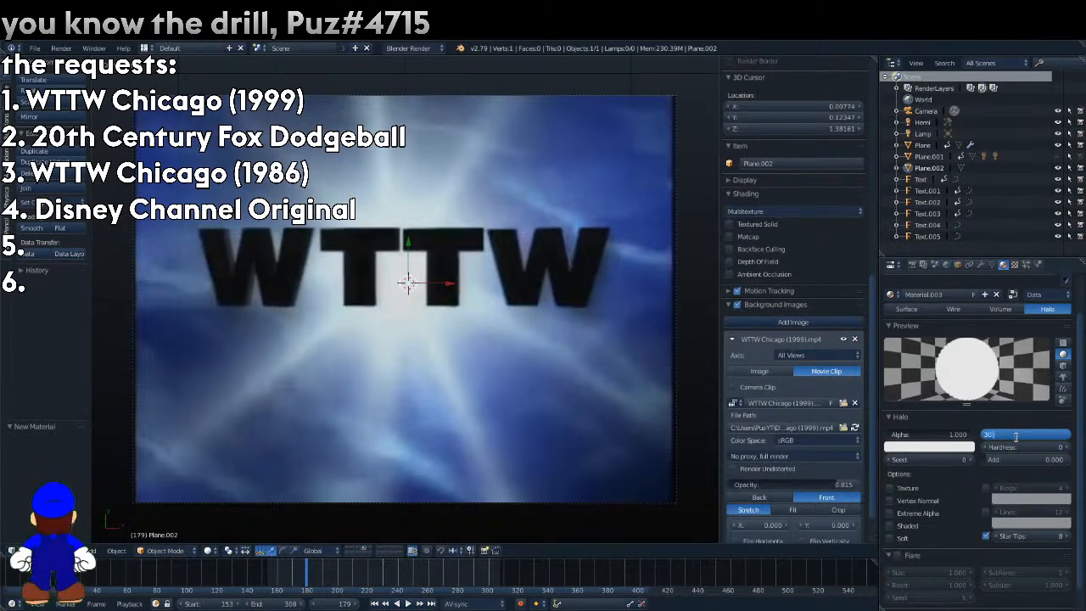
Try halo sizes of 30 and 15, rendering each.
key(Return)
key(F12)
click(1016, 436)
text(30)
key(Return)
click(1016, 437)
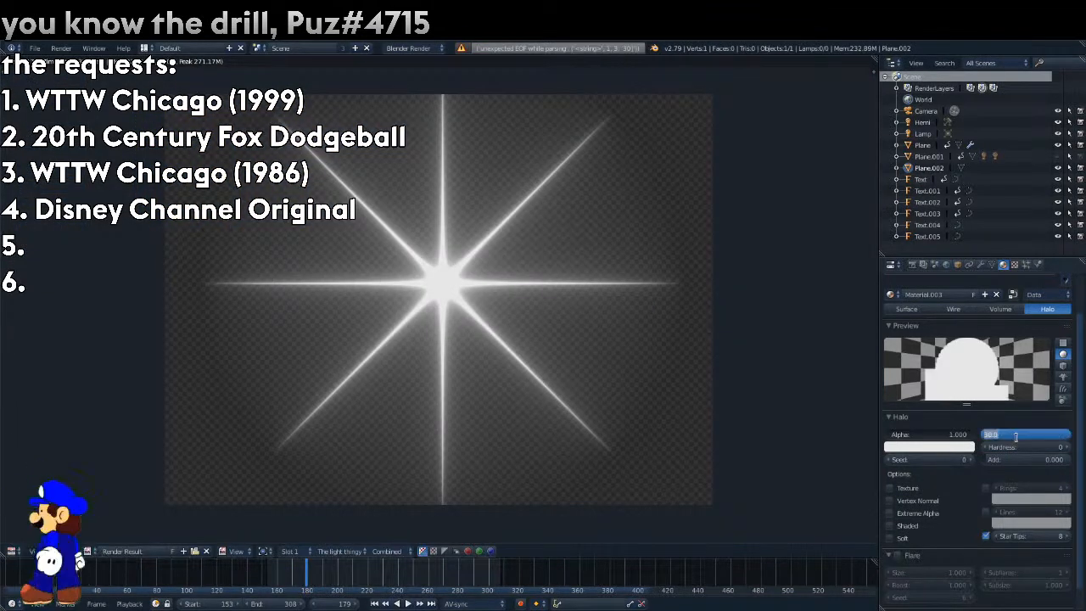
key(F12)
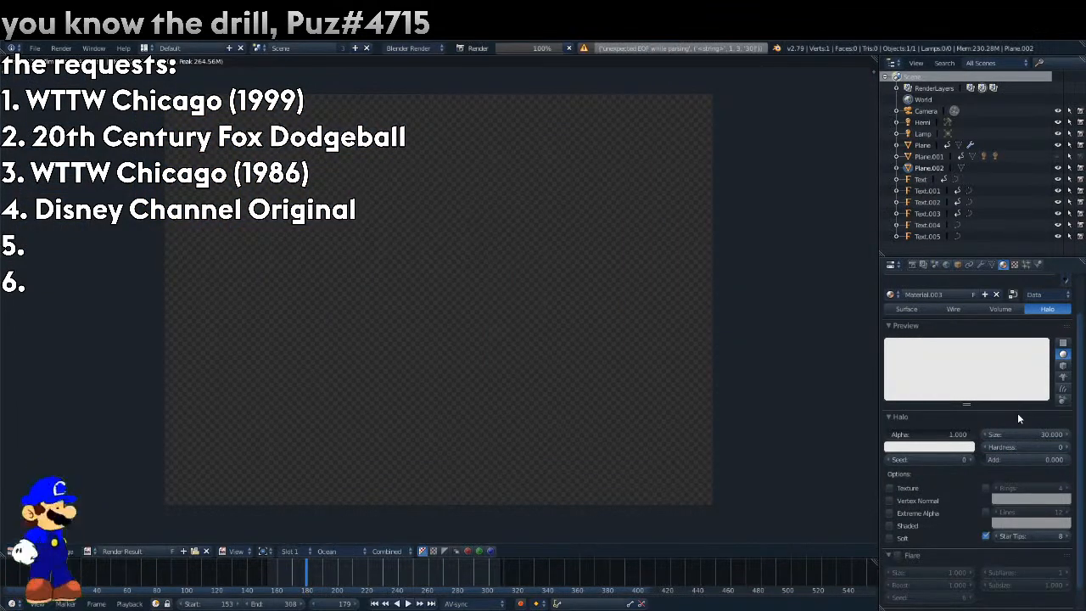
key(F12)
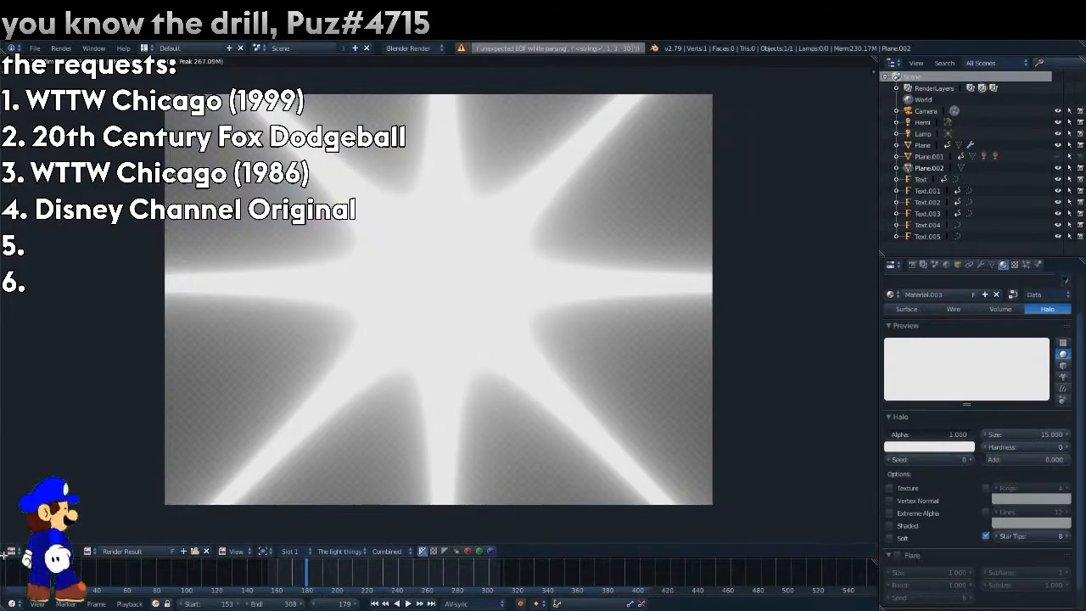
Compare with the reference and try smaller halo sizes of 10 and 5, rendering each.
click(12, 550)
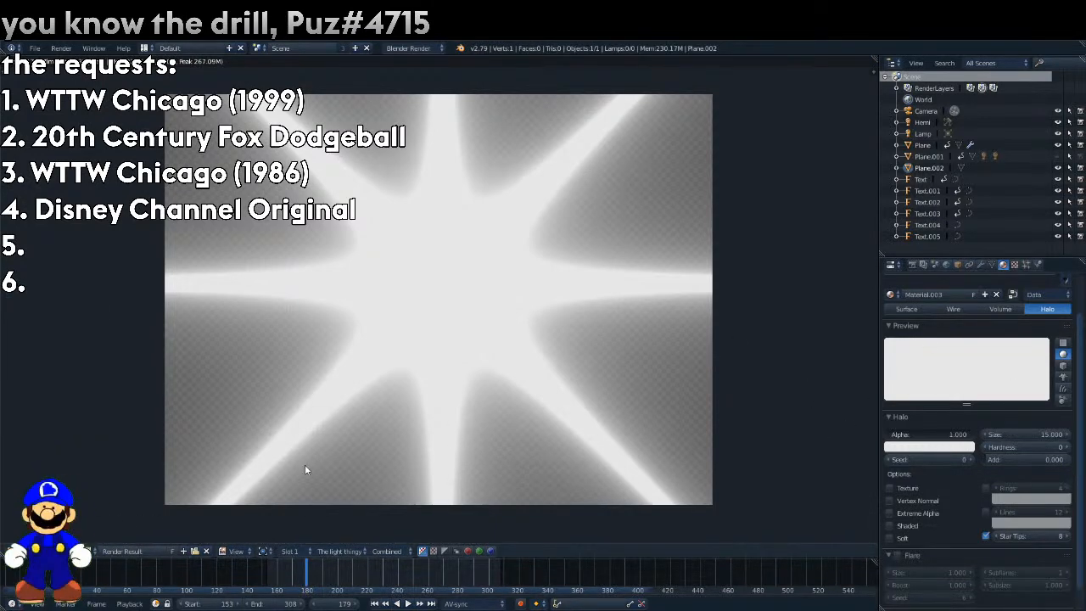
click(12, 551)
click(1035, 432)
text(10)
key(Return)
key(F12)
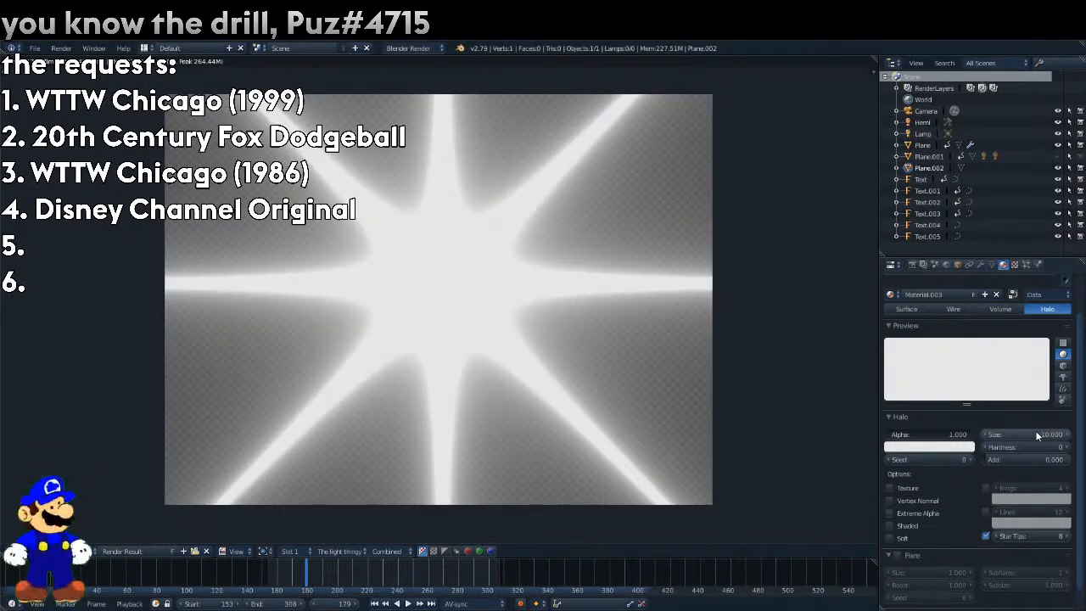
click(12, 550)
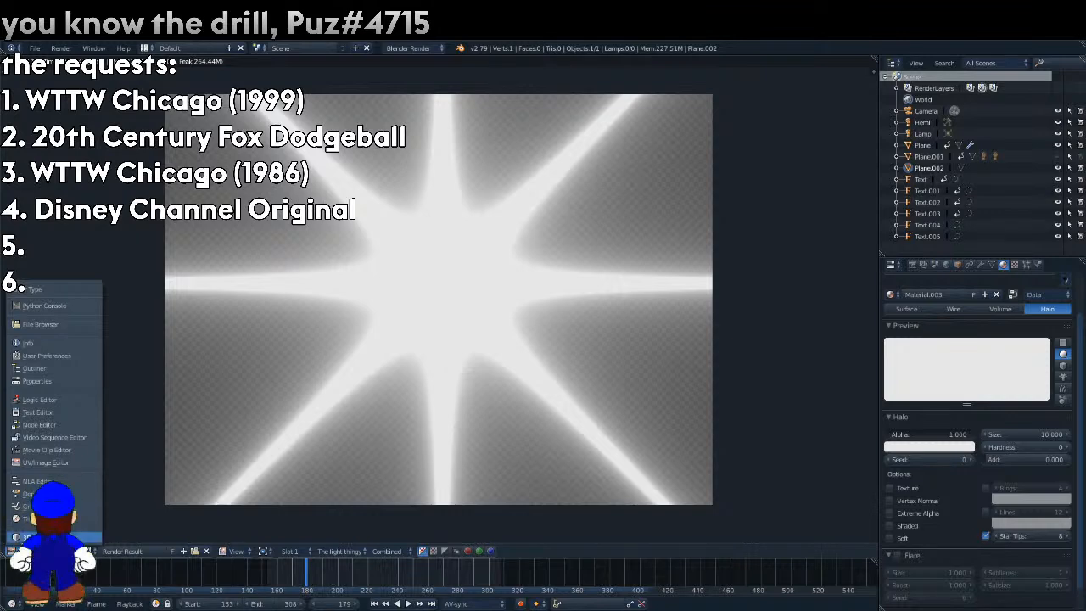
click(33, 537)
key(F12)
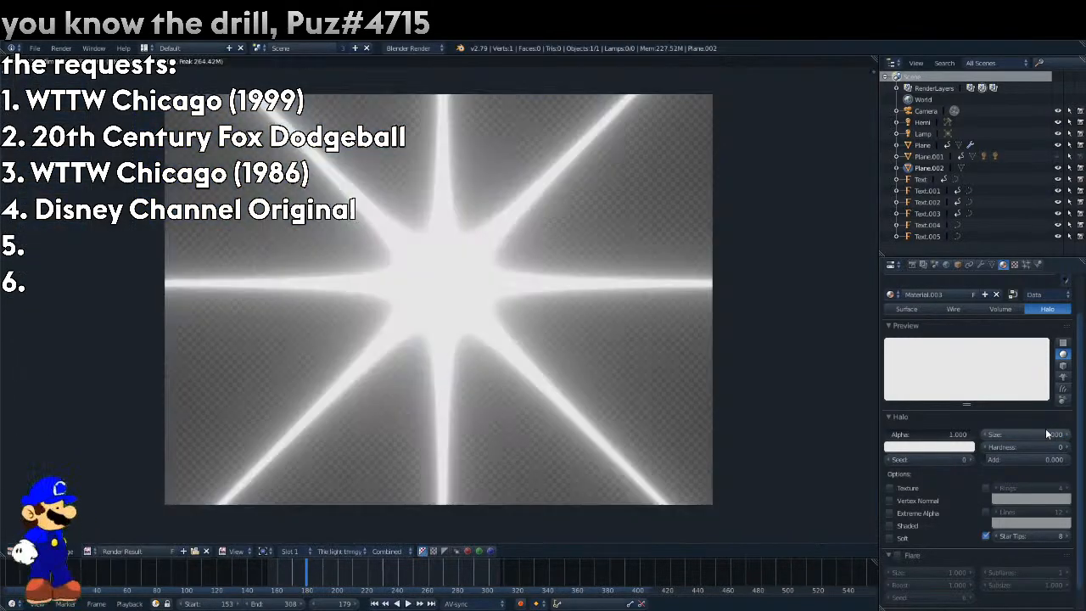
Set the halo hardness to 10 and render the frame.
click(12, 551)
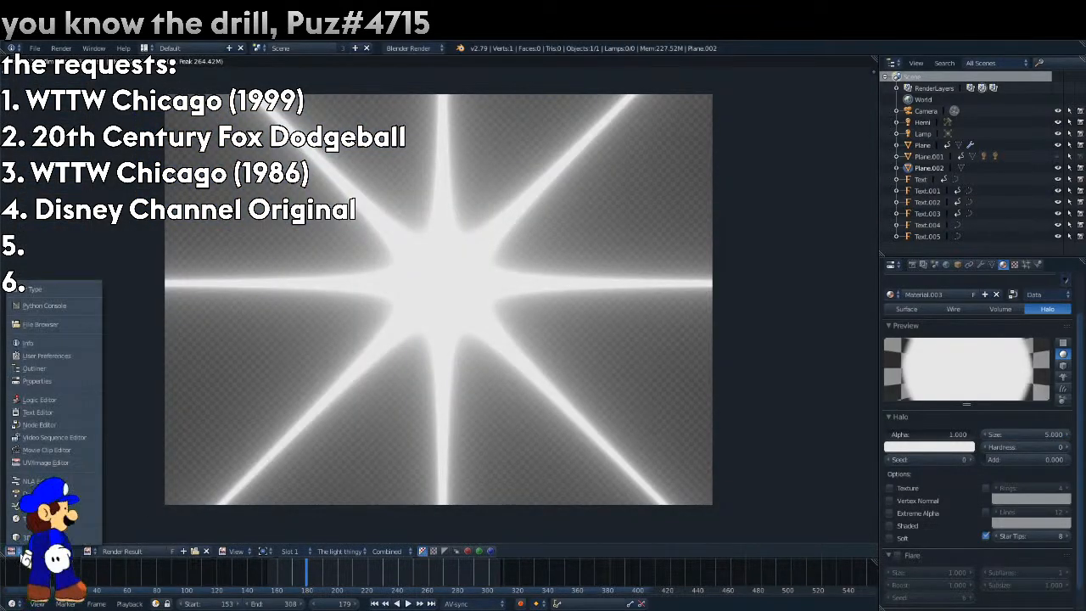
key(F12)
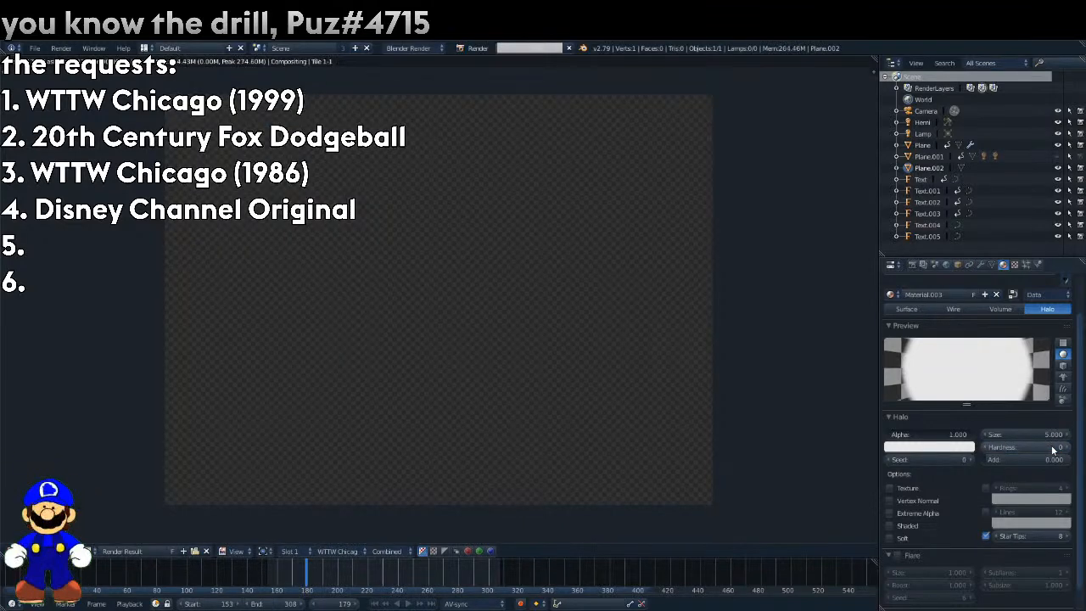
double_click(1049, 447)
text(10)
key(Return)
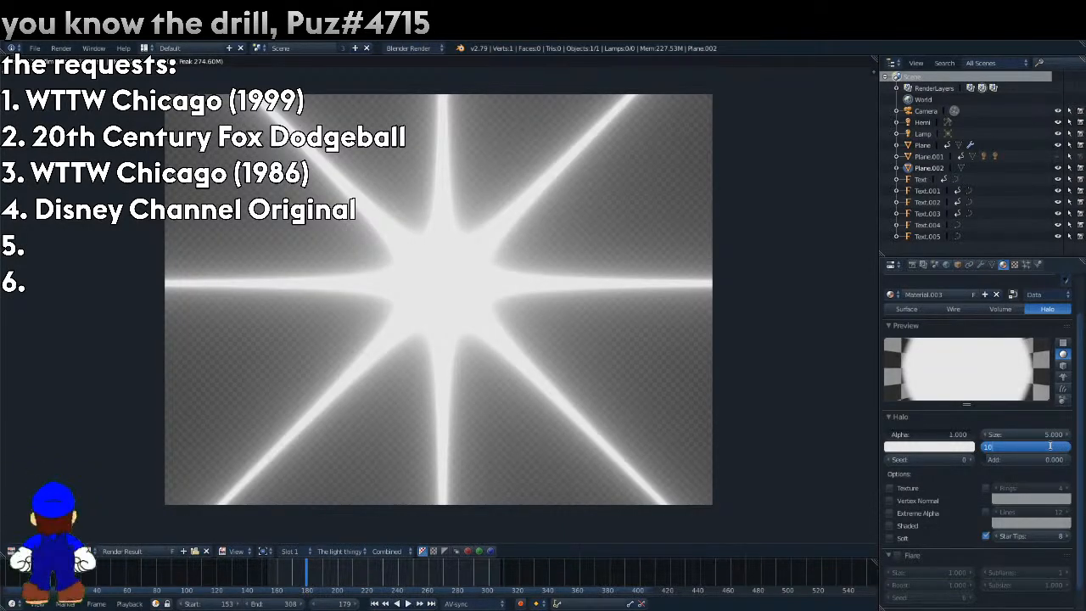
key(F12)
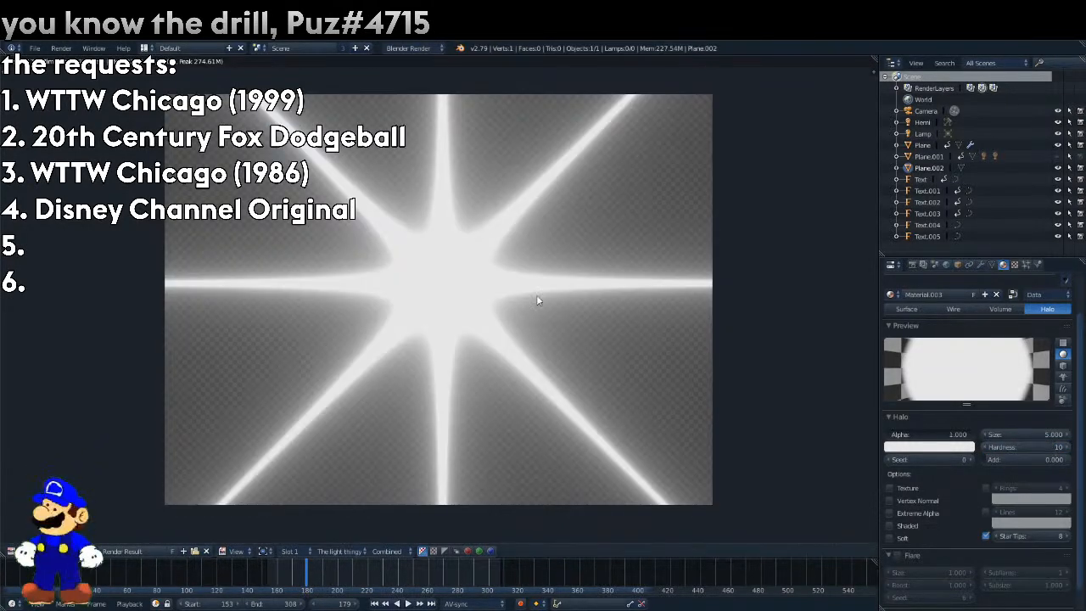
click(61, 48)
mouse_move(95, 49)
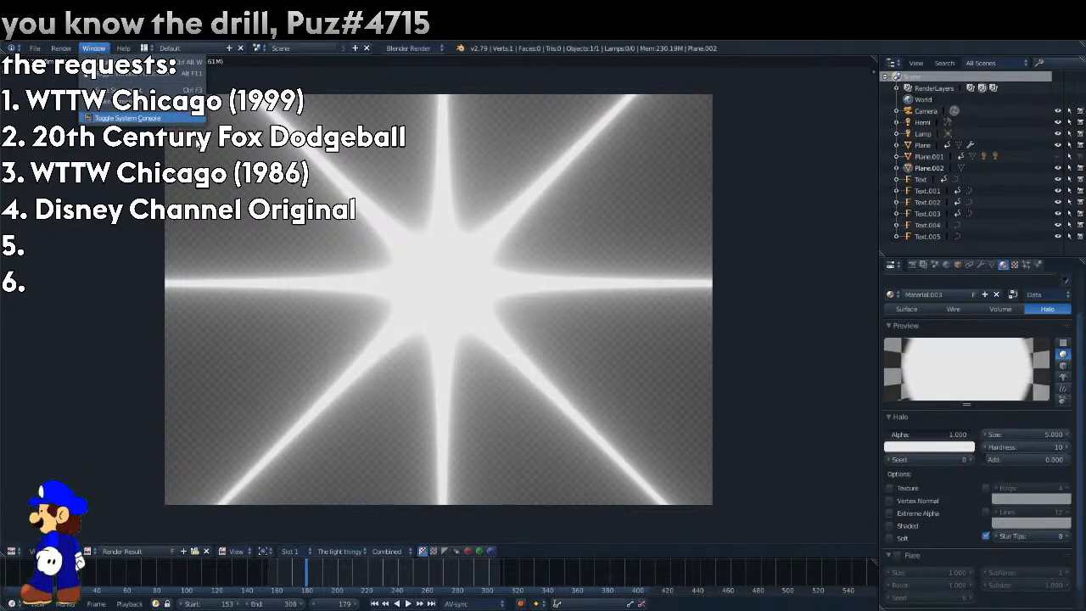
click(35, 48)
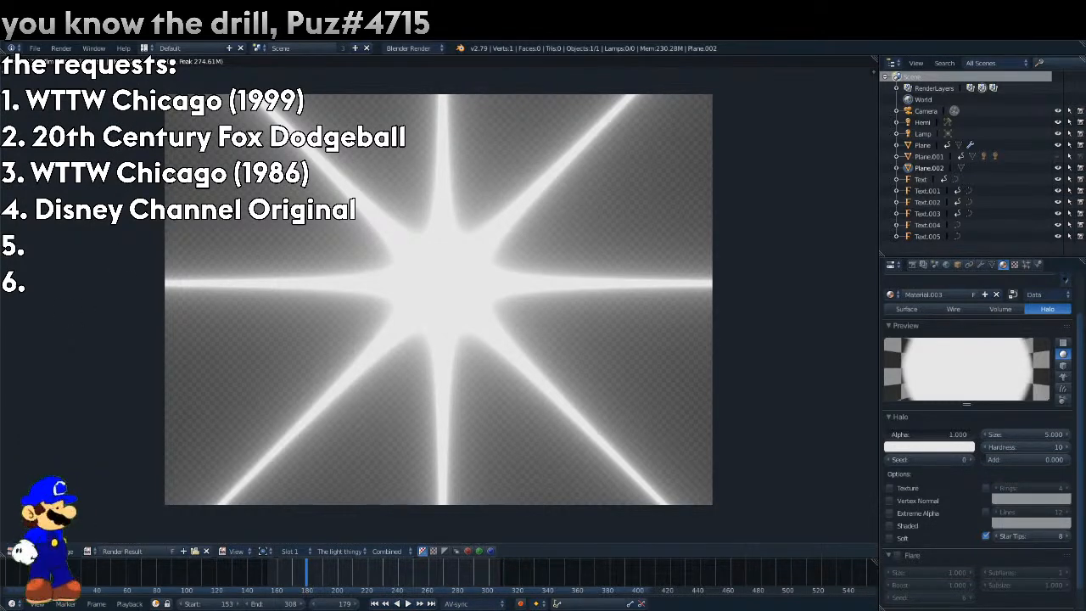
Set the halo material's alpha to 0.5 and move to frame 181 to check the reference rays.
key(F12)
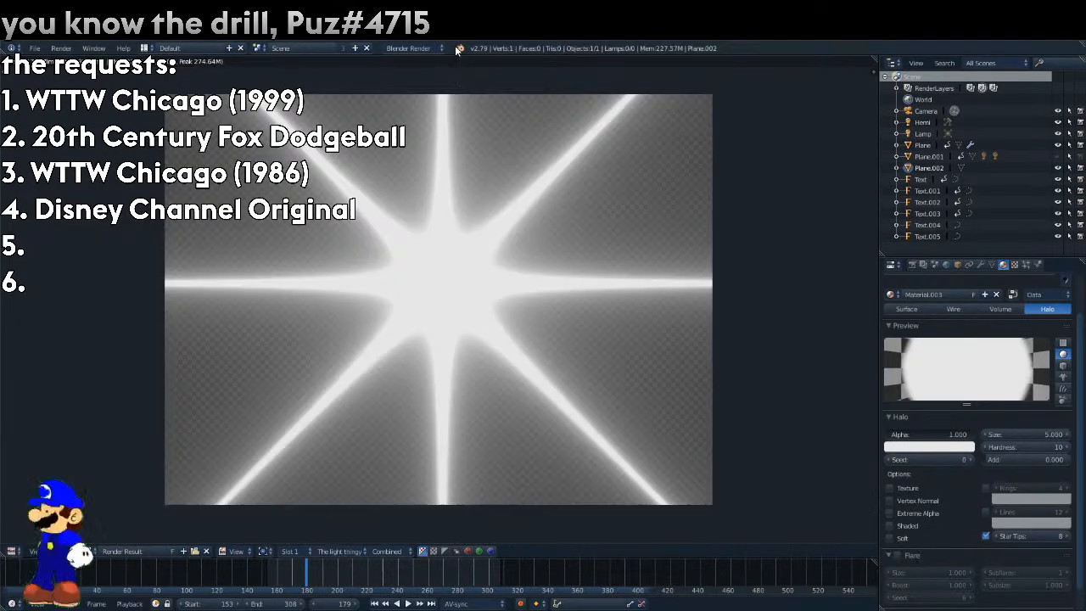
key(Escape)
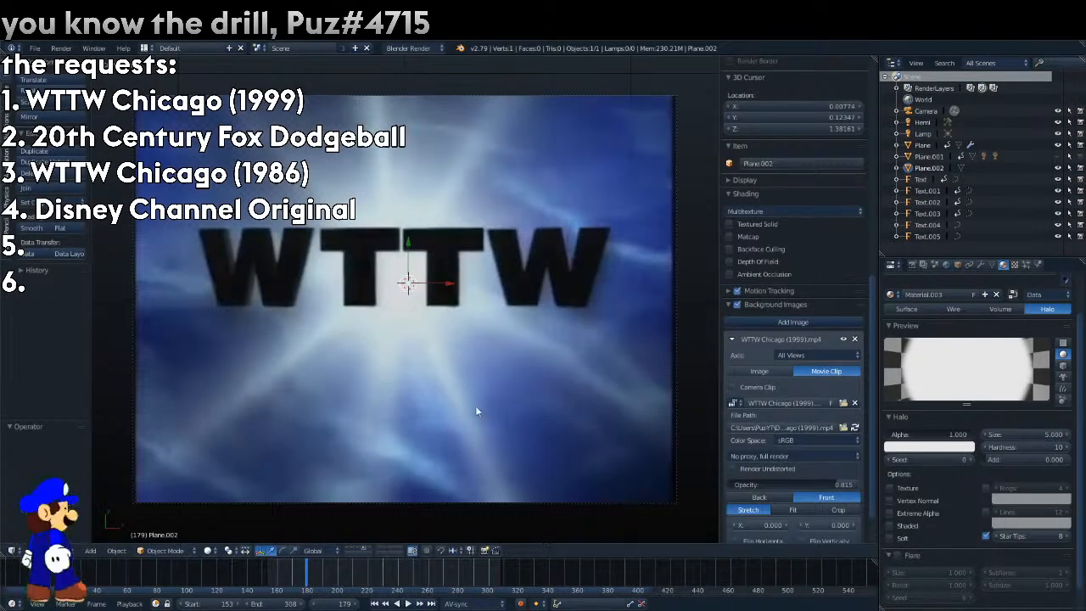
click(943, 434)
text(0.5)
key(Return)
mouse_move(307, 578)
mouse_down()
mouse_move(287, 579)
mouse_move(310, 583)
mouse_up()
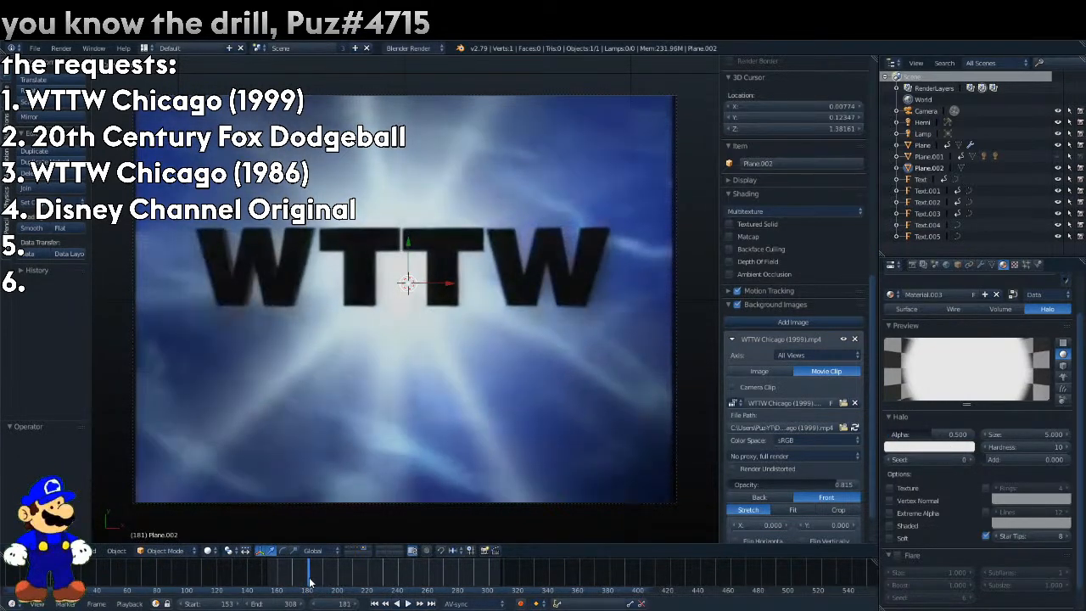
Try rotating the halo plane about Z, render it, and reset the Z rotation to 0.
click(958, 264)
drag(975, 371, 981, 369)
key(F12)
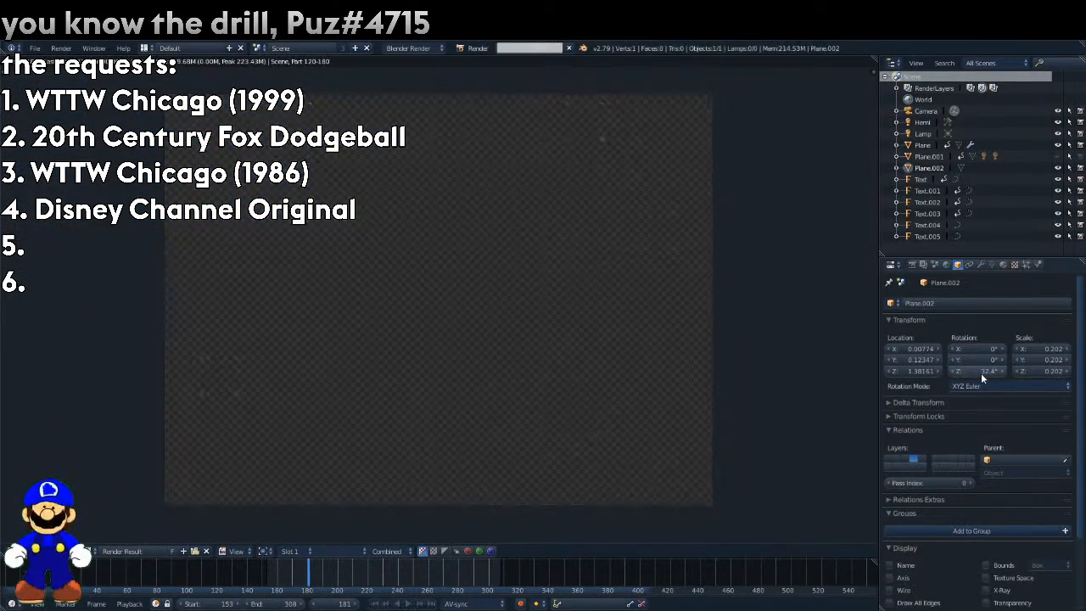
click(980, 372)
text(0)
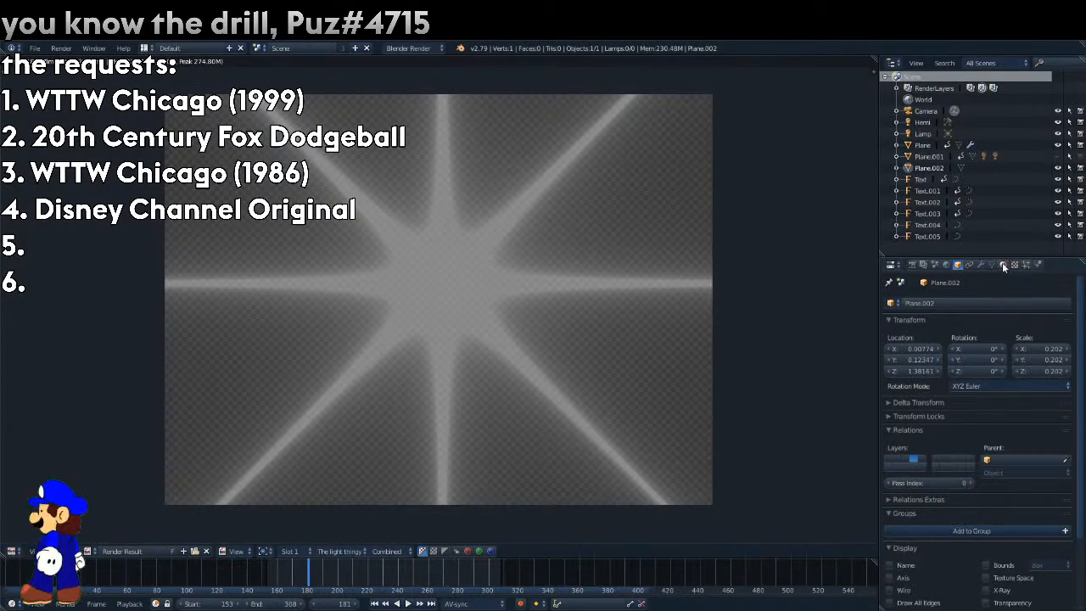
Replace the halo's star tips with 8 lines and render the frame.
click(1002, 264)
click(984, 513)
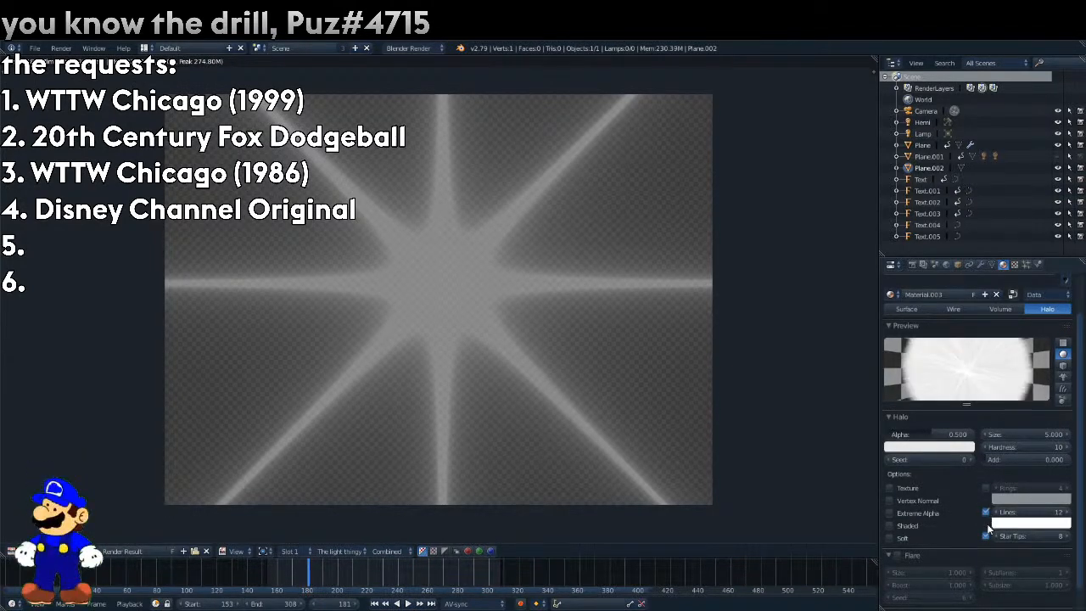
click(1036, 512)
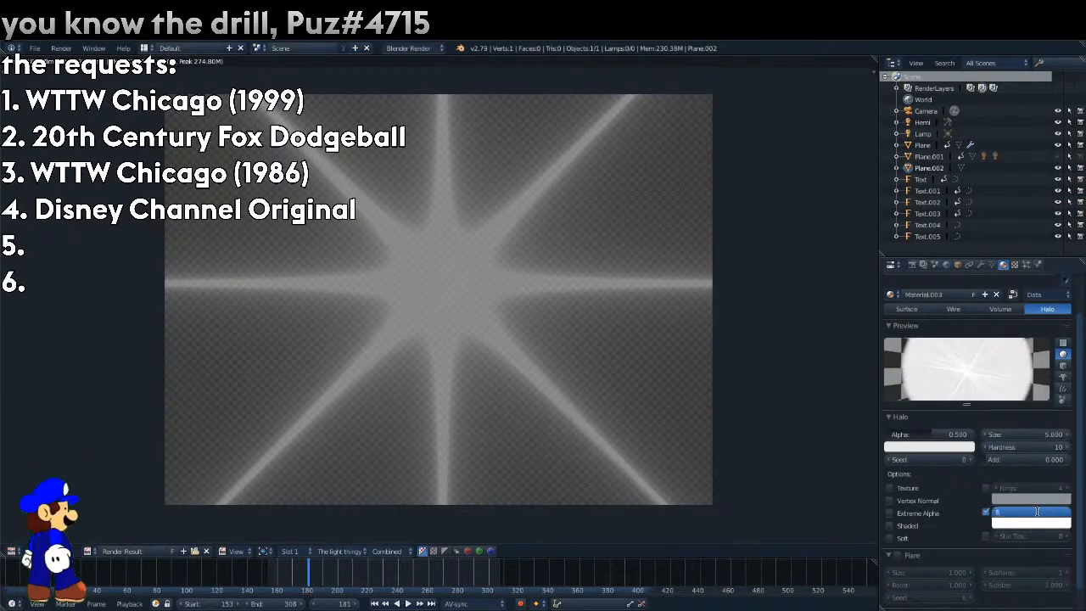
key(F12)
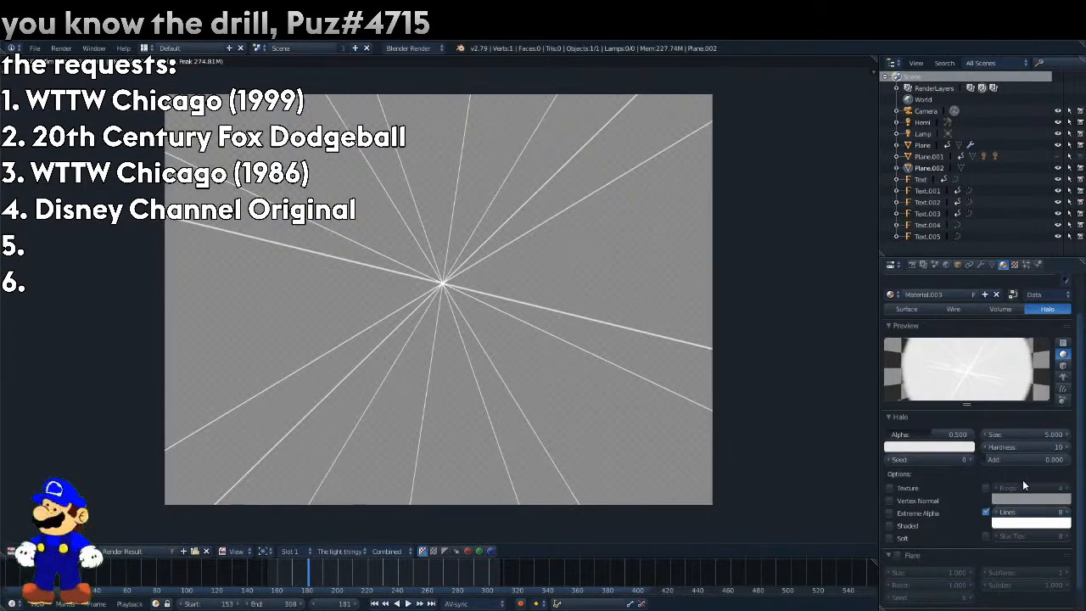
Try a halo size of 1 and a size of 0.5, rendering the frame for each.
click(1019, 436)
text(1)
key(Return)
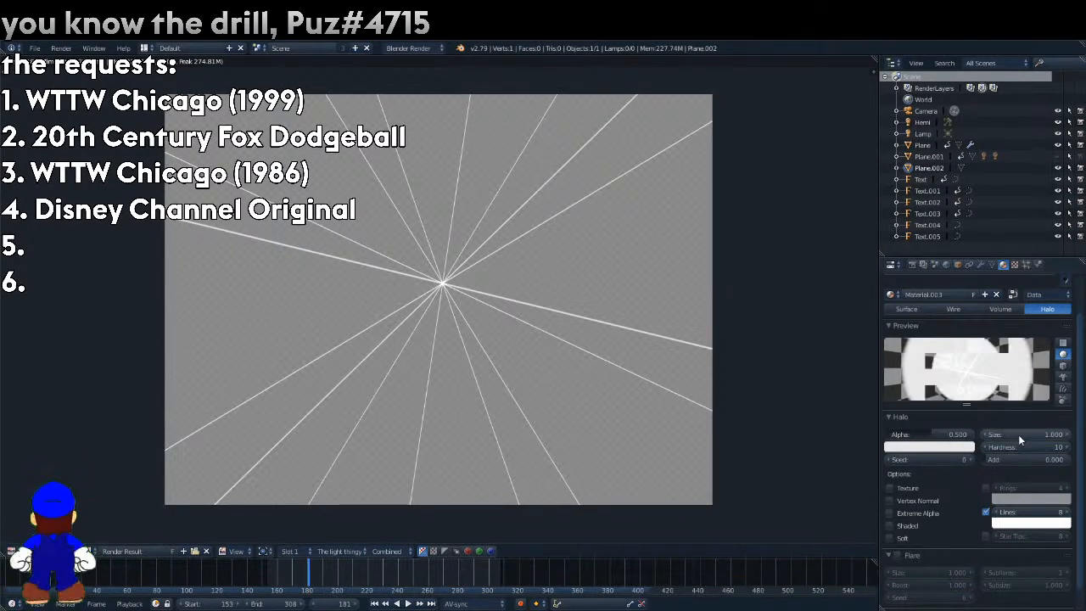
key(F12)
click(1022, 435)
text(0.5)
key(Return)
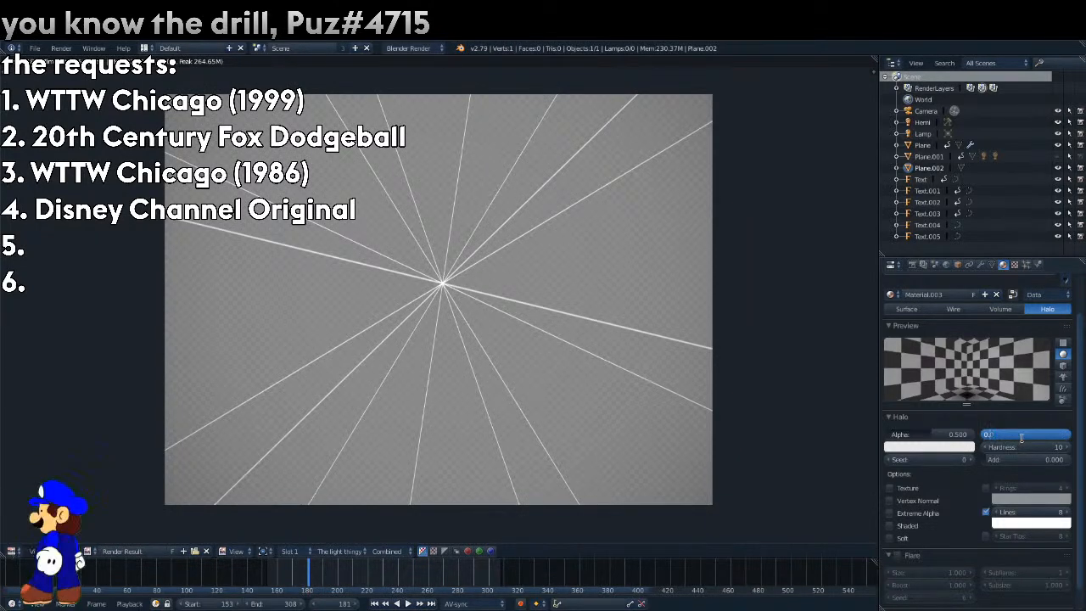
key(F12)
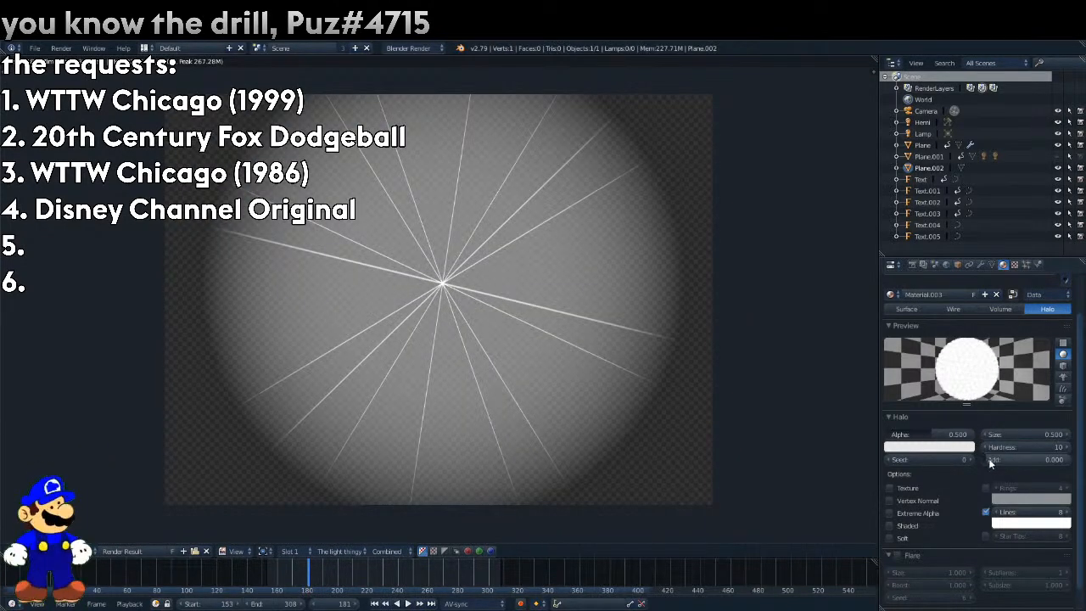
Set the halo hardness to 50 and the size to 1, rendering the frame after each change.
click(998, 442)
text(50)
key(Return)
key(F12)
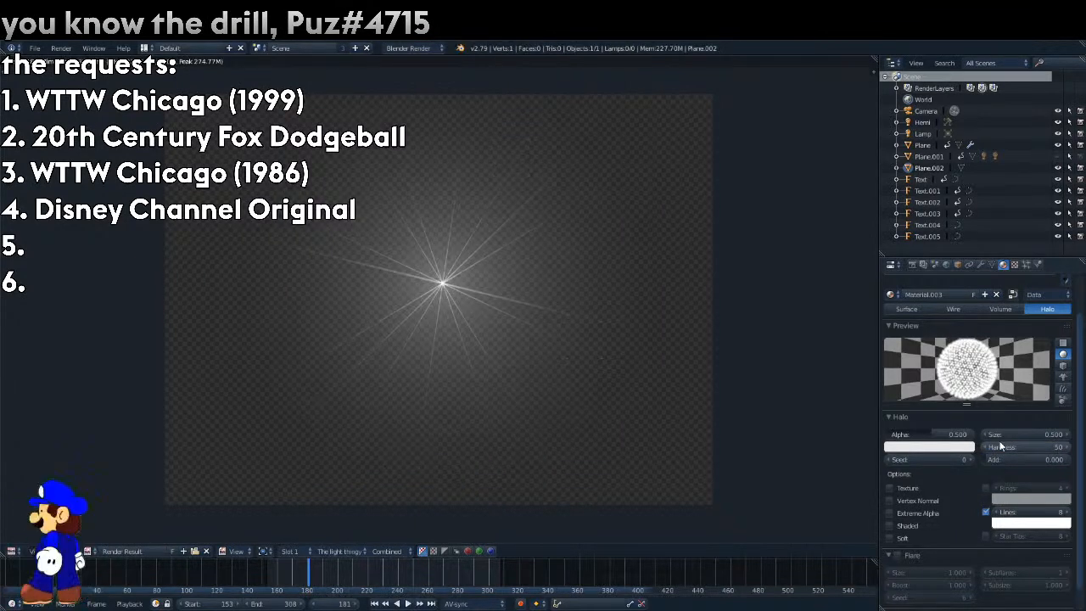
click(1039, 434)
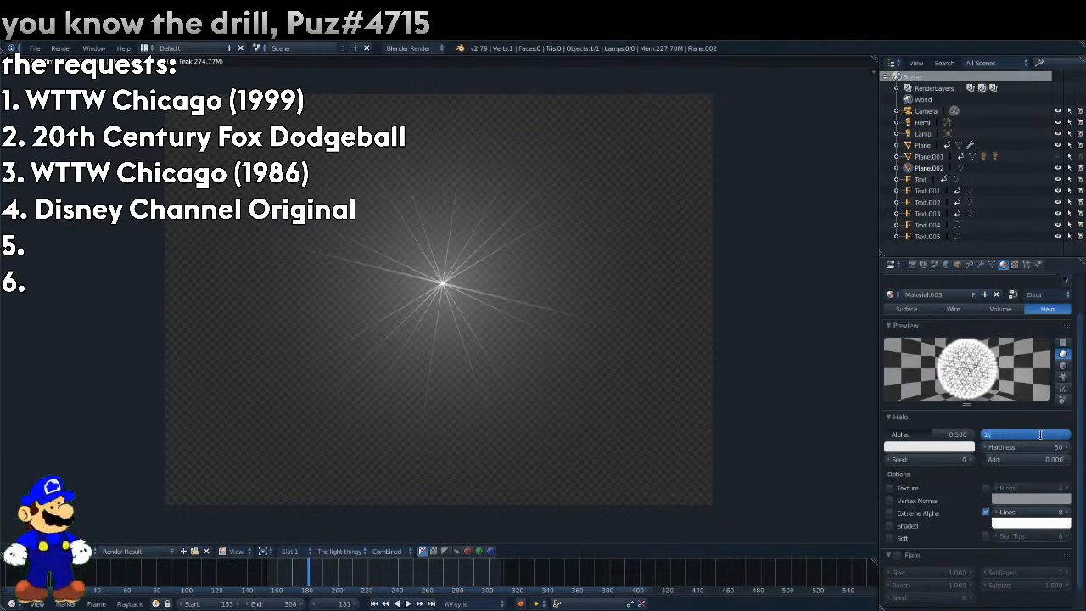
key(Return)
key(F12)
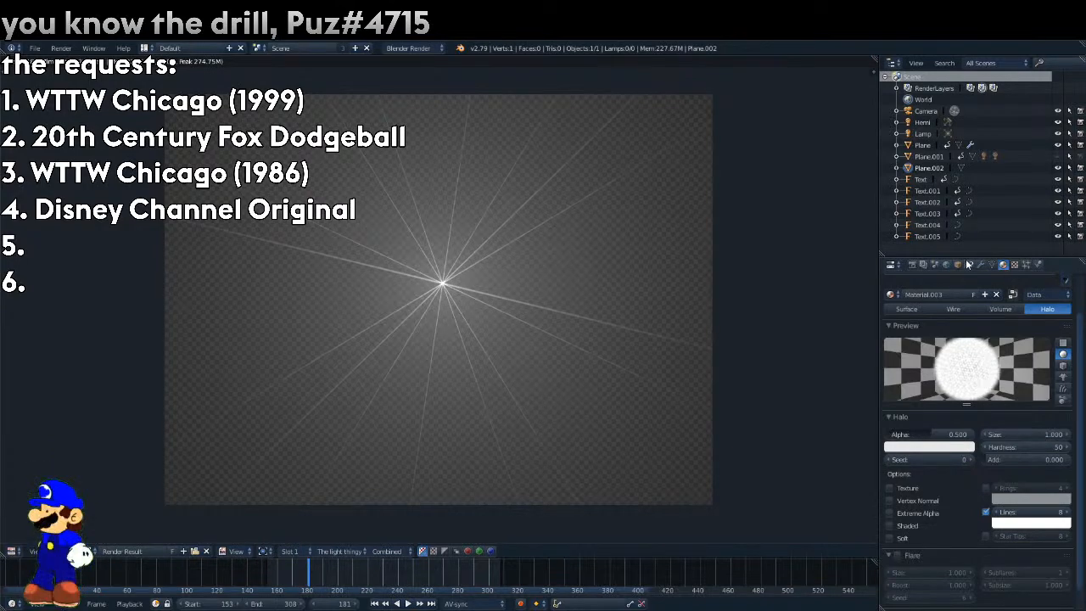
Reset the halo plane's Z rotation to 0 and render the frame.
click(958, 264)
key(F12)
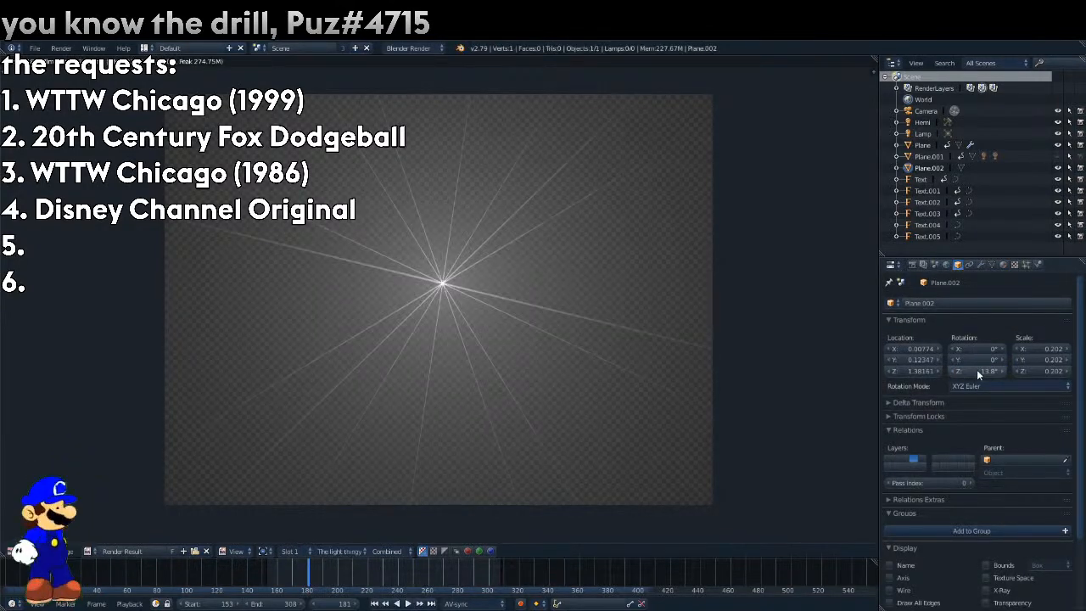
click(976, 370)
key(Return)
key(F12)
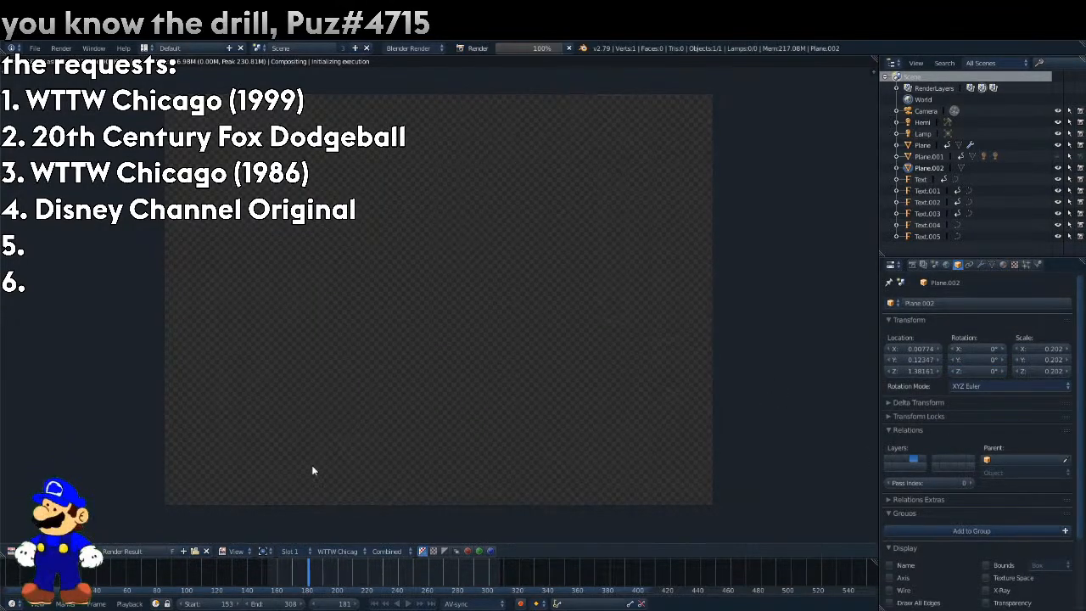
Return to the 3D view and delete the halo plane.
click(11, 552)
click(33, 537)
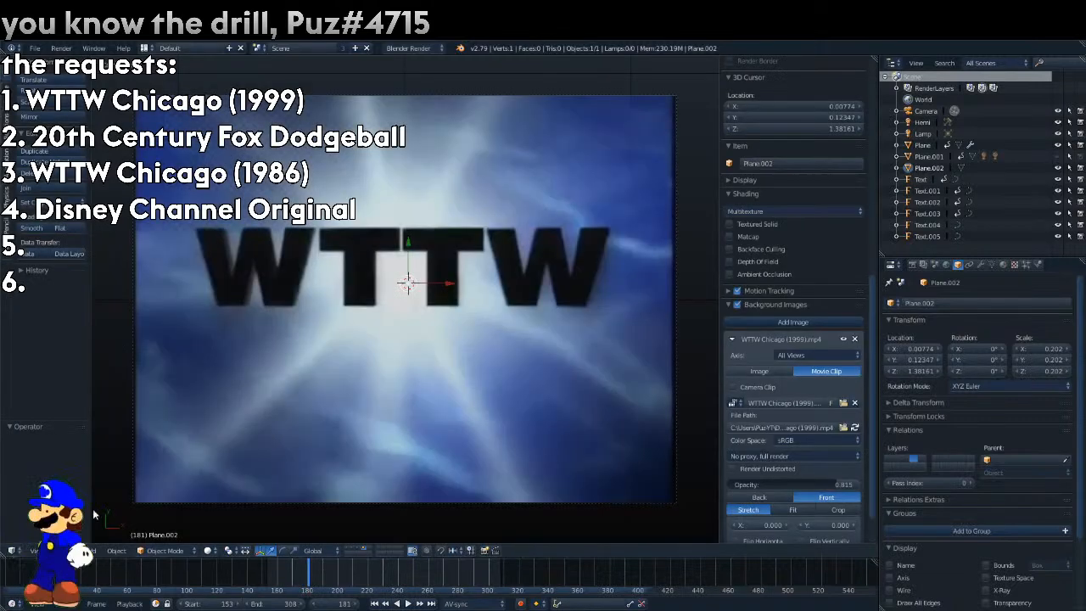
click(544, 378)
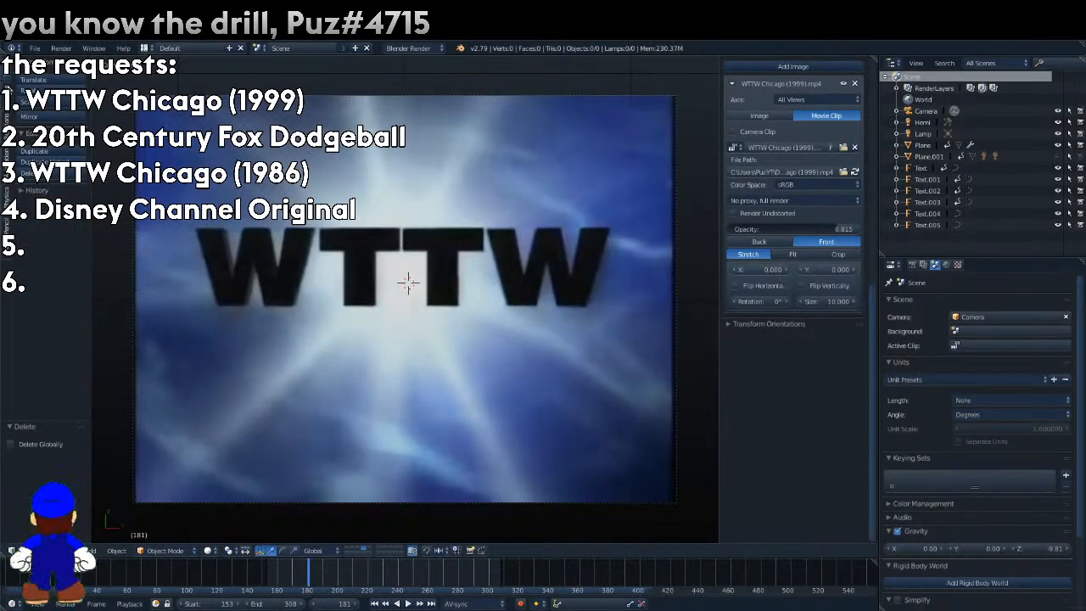
Bring up the image-based mesh generator's settings at a readable width and try to generate a mesh.
click(10, 82)
scroll(113, 456, down, 1)
scroll(51, 344, down, 2)
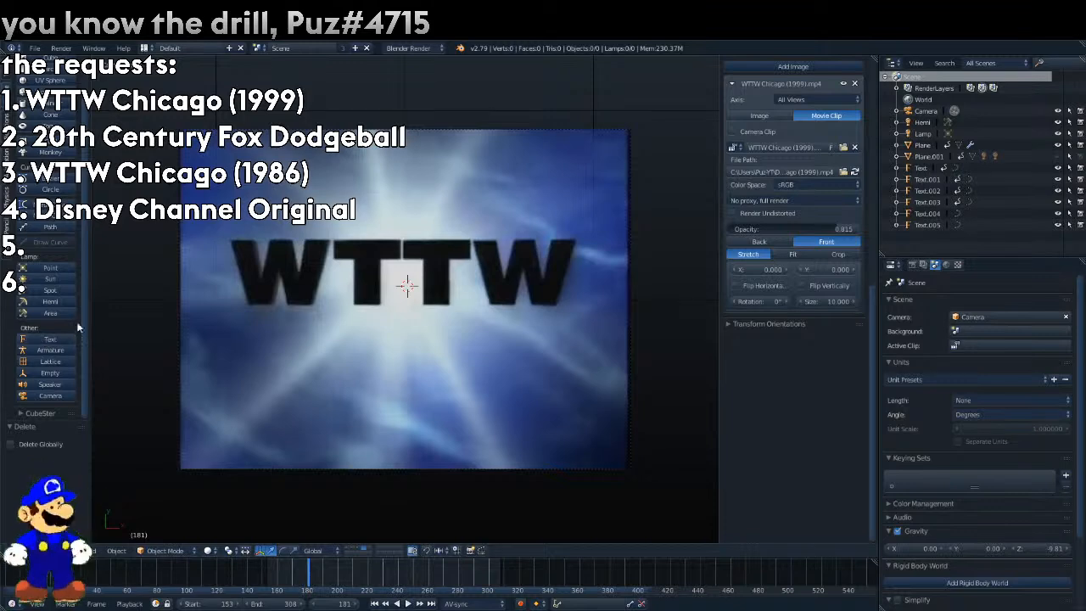
click(38, 413)
scroll(38, 411, down, 8)
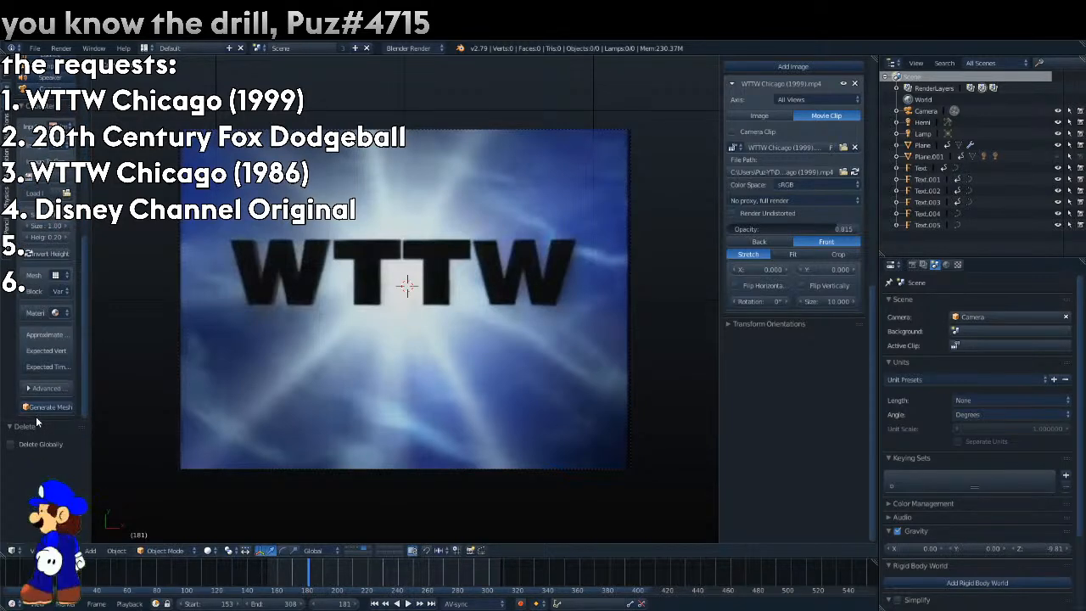
drag(92, 238, 131, 260)
click(101, 406)
scroll(451, 204, up, 3)
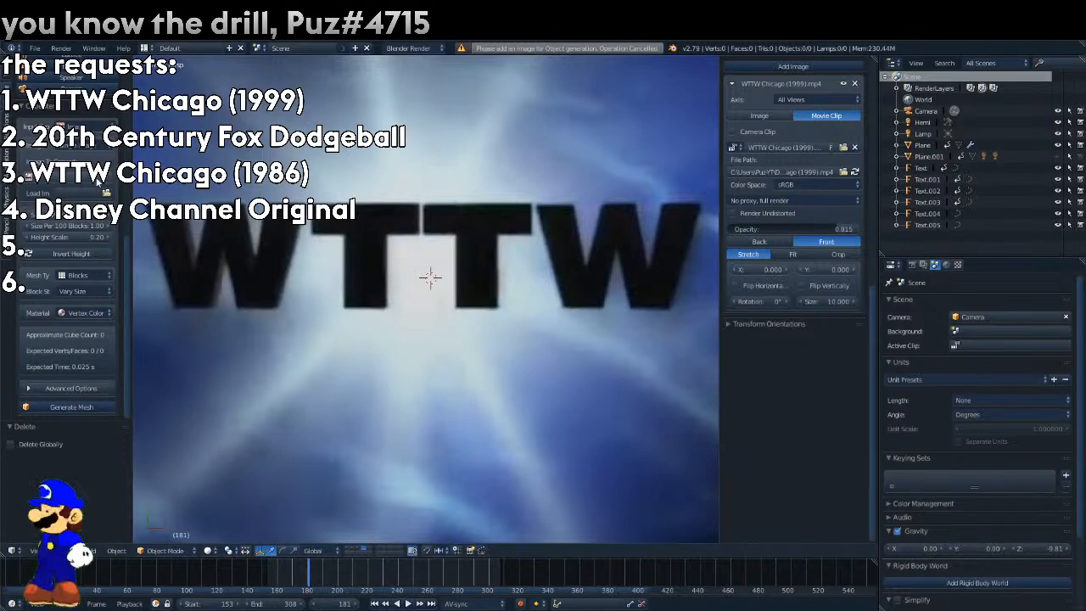
Load Puz Computer Productions Print0001.png as the source image and generate a block mesh from it.
click(29, 178)
click(83, 127)
click(83, 126)
click(106, 194)
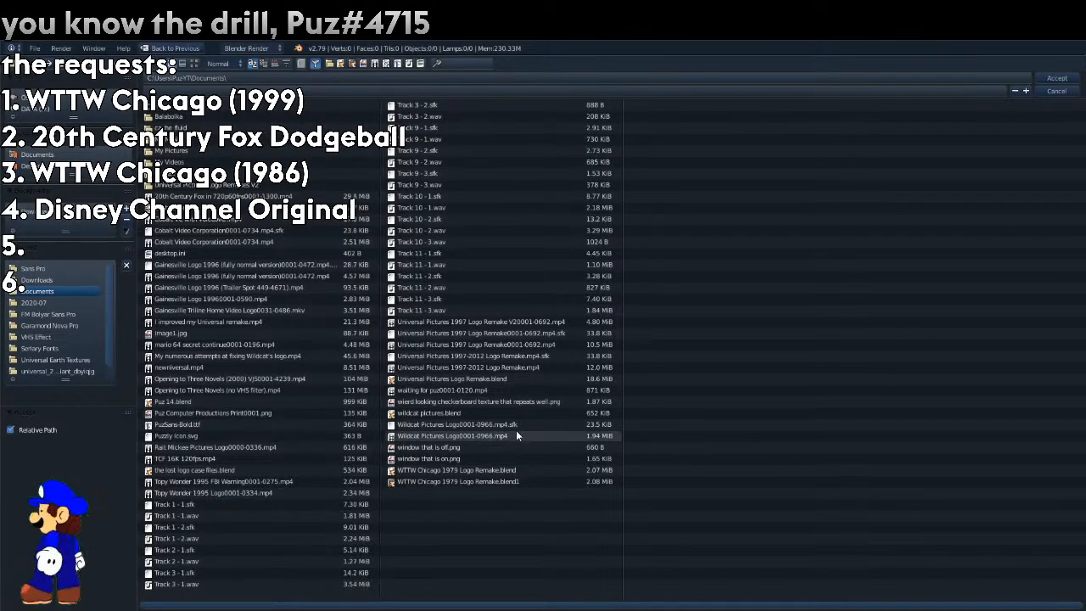
double_click(307, 413)
scroll(62, 371, down, 2)
click(72, 406)
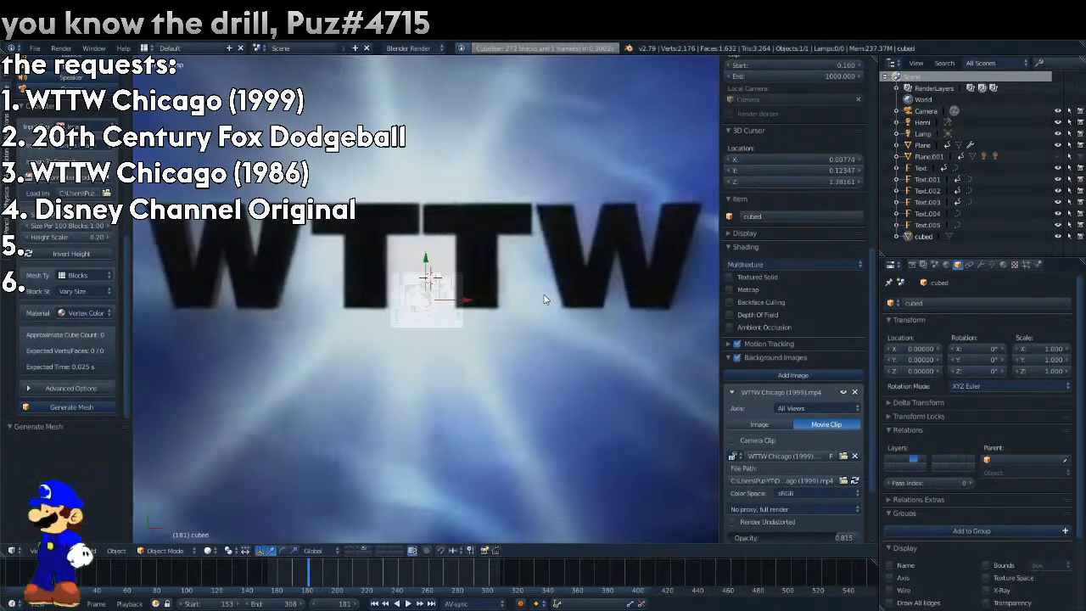
Scale the generated block mesh up by about 6.42 and delete it.
key(s)
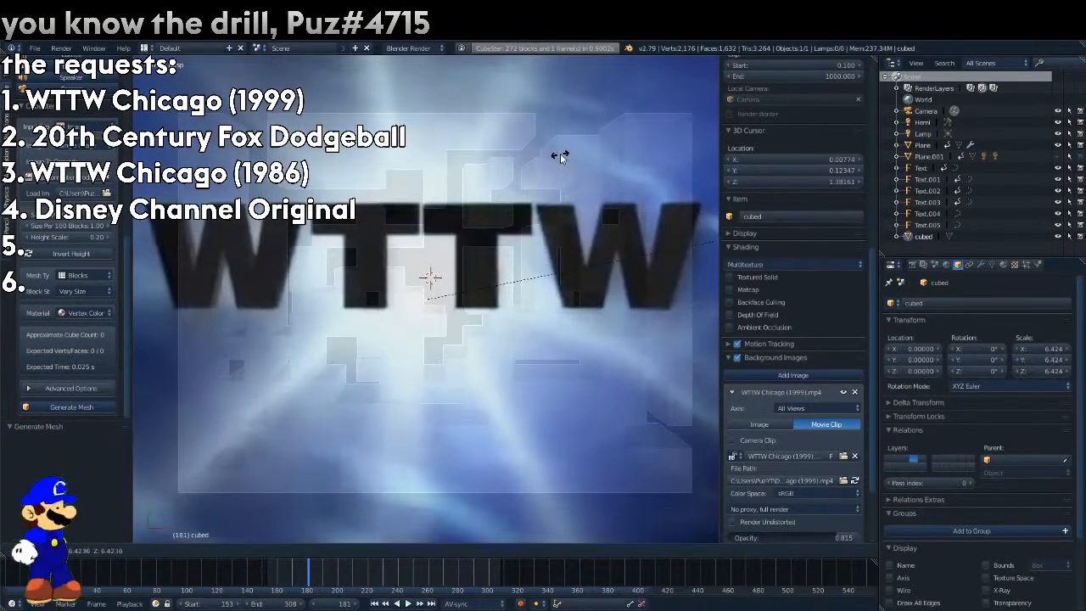
click(560, 156)
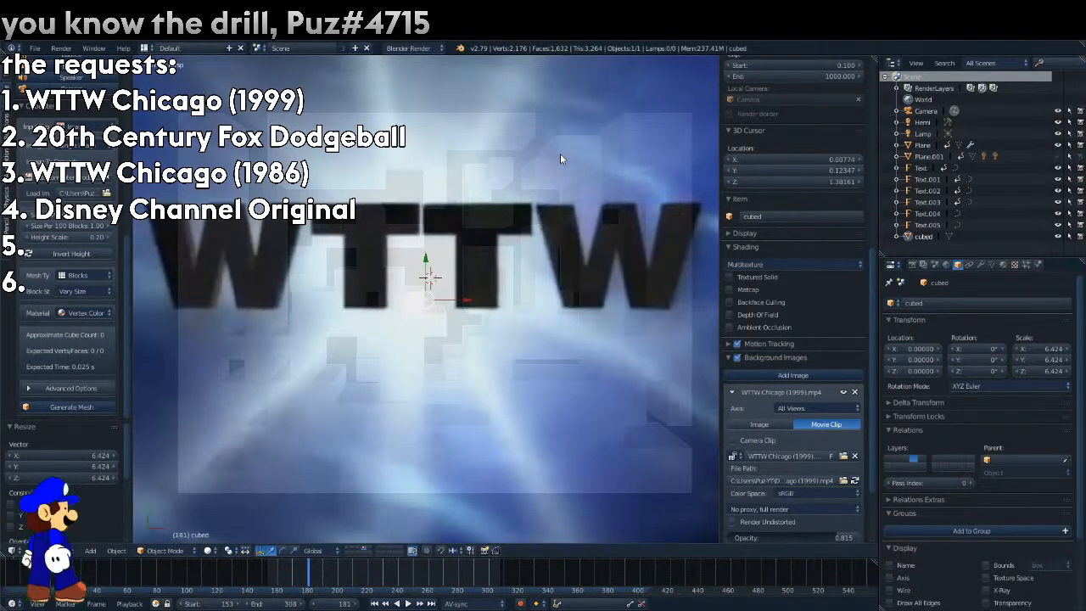
key(x)
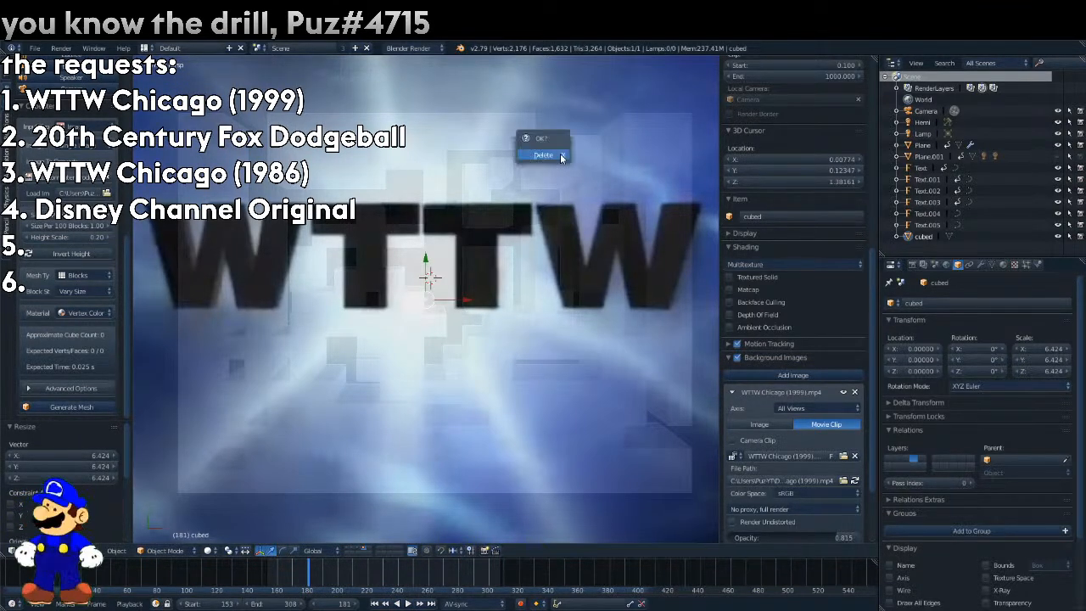
click(543, 155)
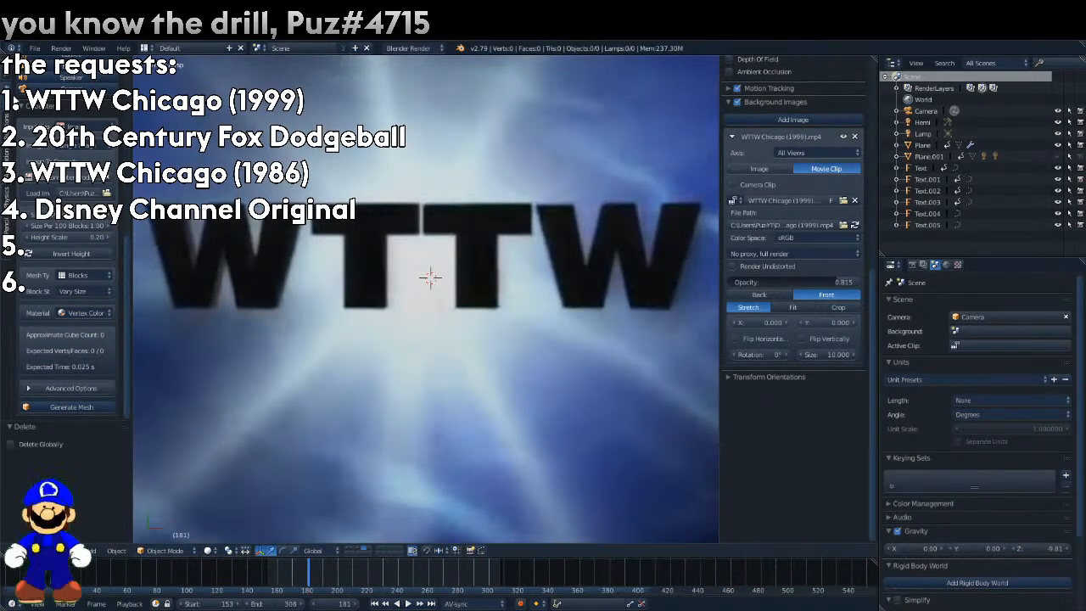
Add an icosphere at the 3D cursor, scale it down to about 0.096 and enter Edit Mode.
scroll(45, 159, up, 15)
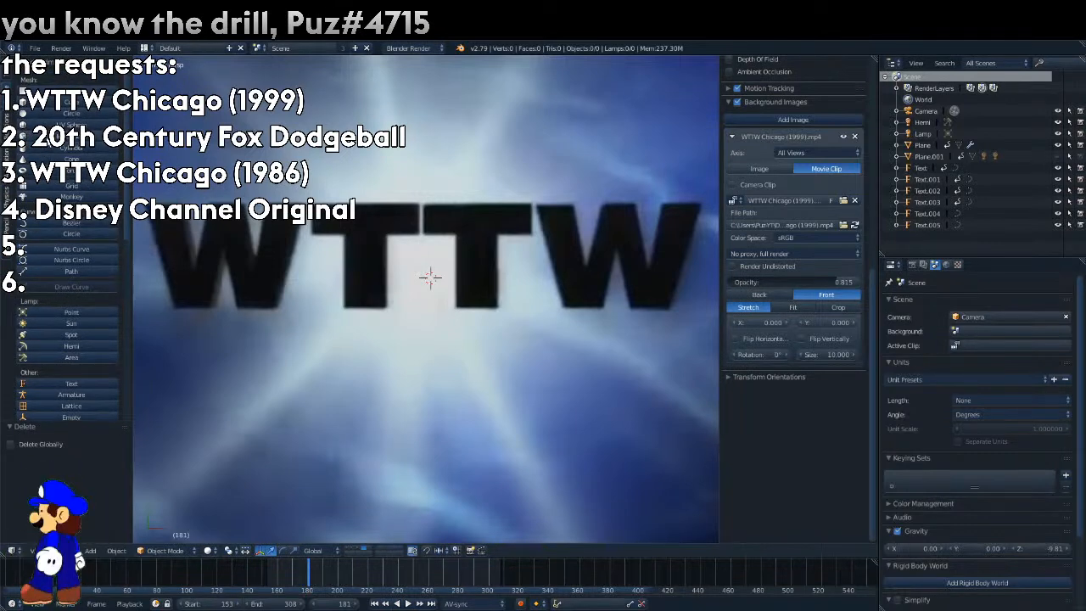
click(68, 136)
key(s)
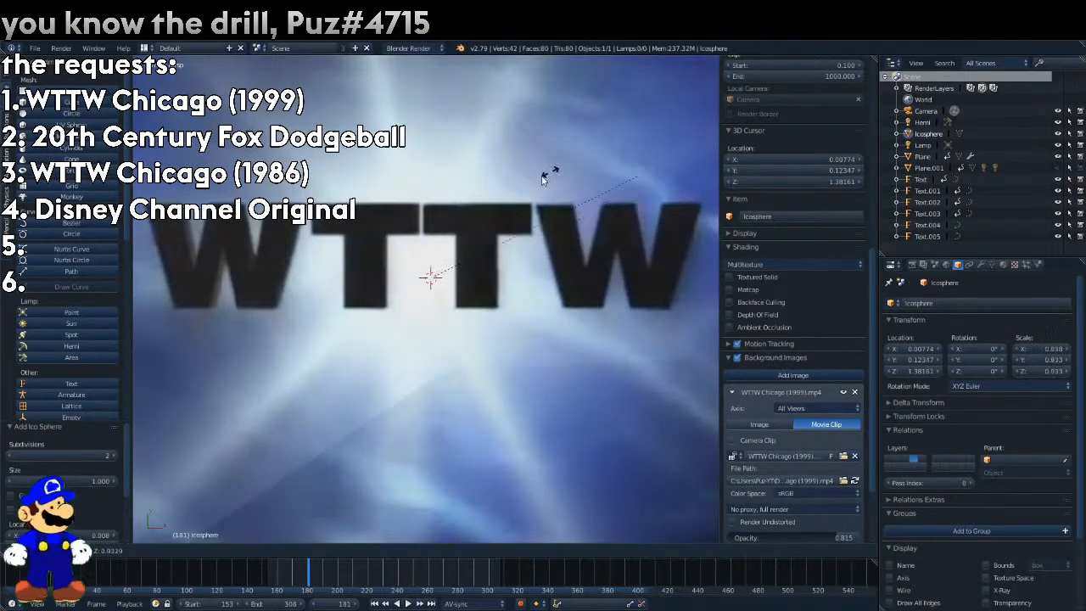
click(461, 275)
key(Tab)
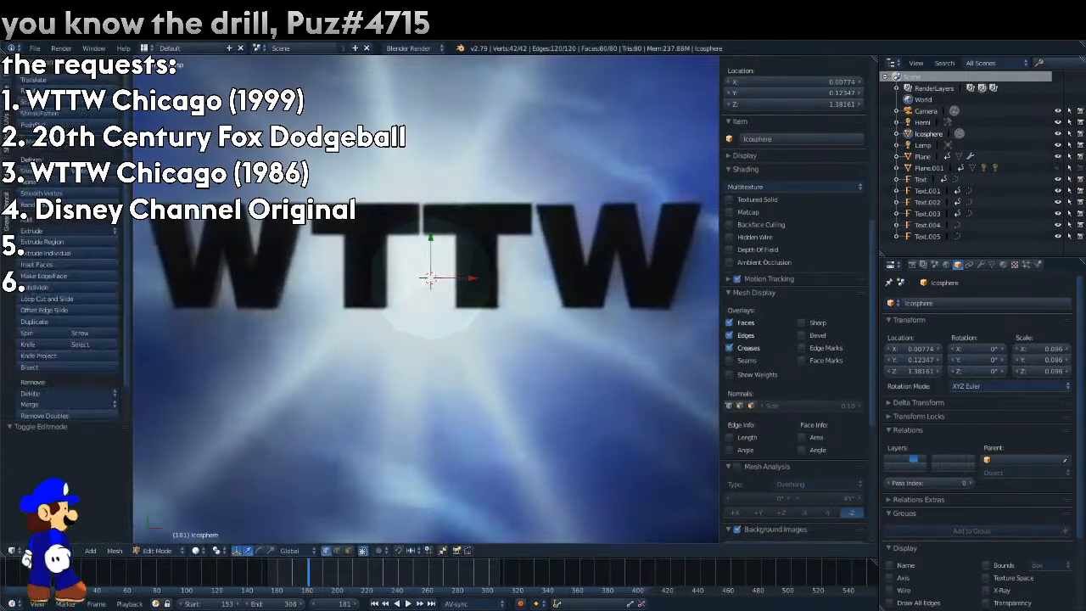
Try randomizing the icosphere's vertices with an amount of 4.22, undo it and delete the icosphere.
key(s)
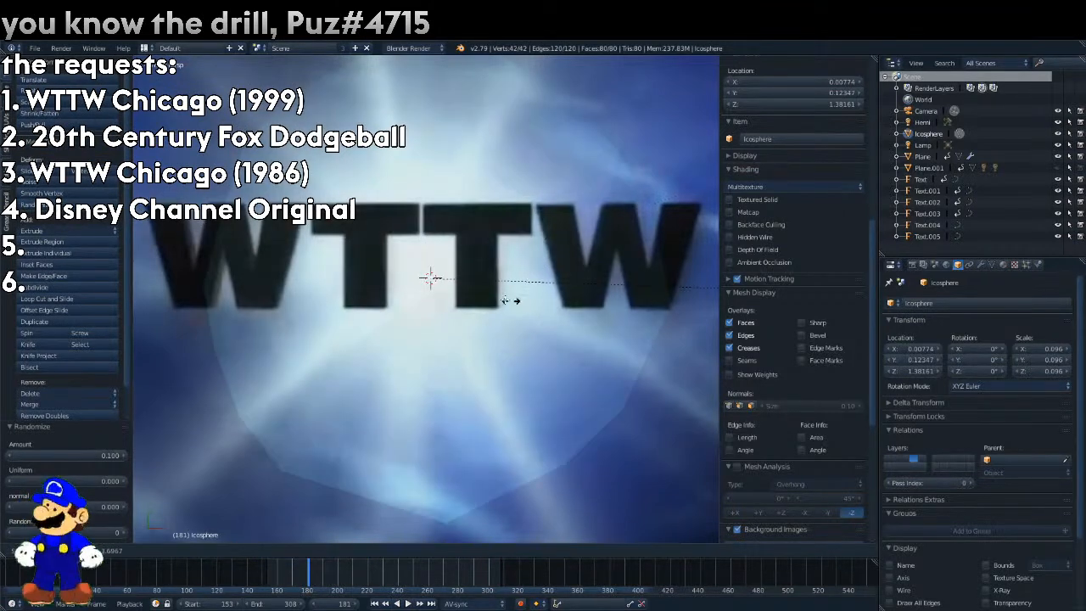
click(381, 269)
key(ctrl+z)
click(35, 205)
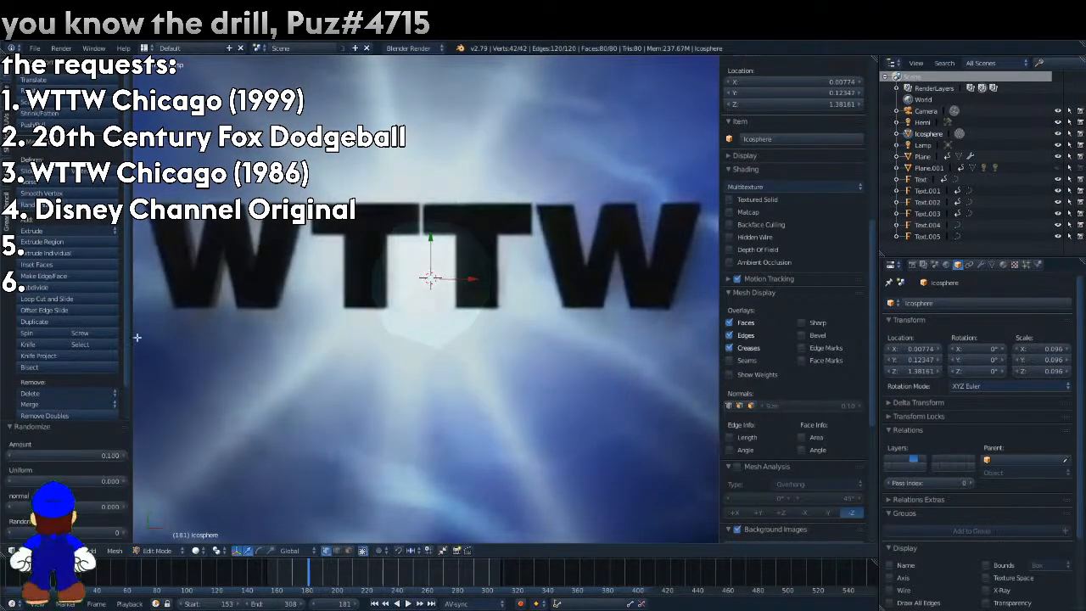
drag(88, 456, 280, 456)
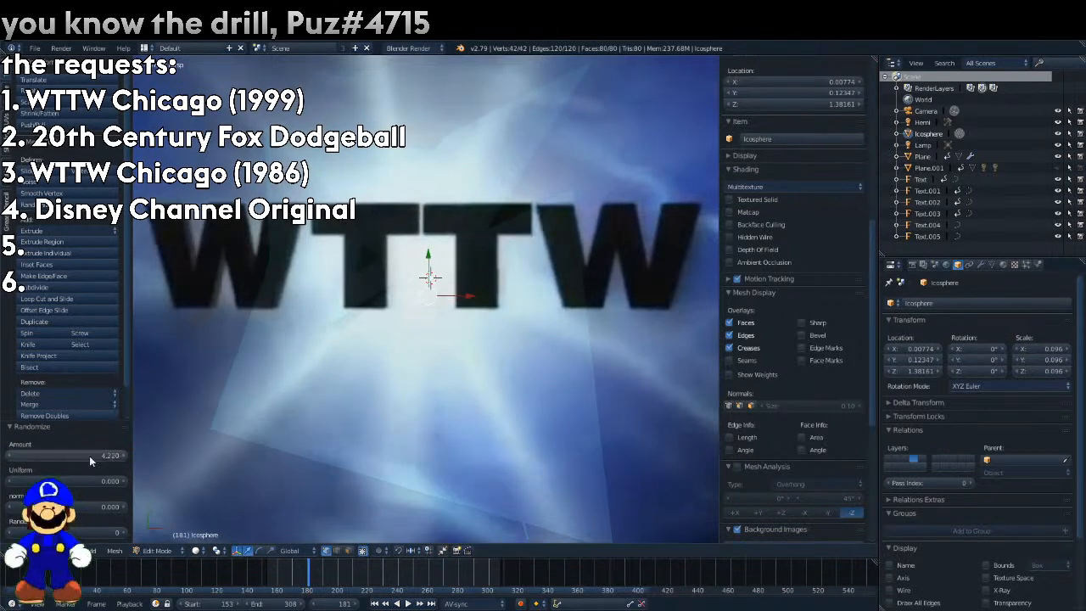
key(ctrl+z)
key(Tab)
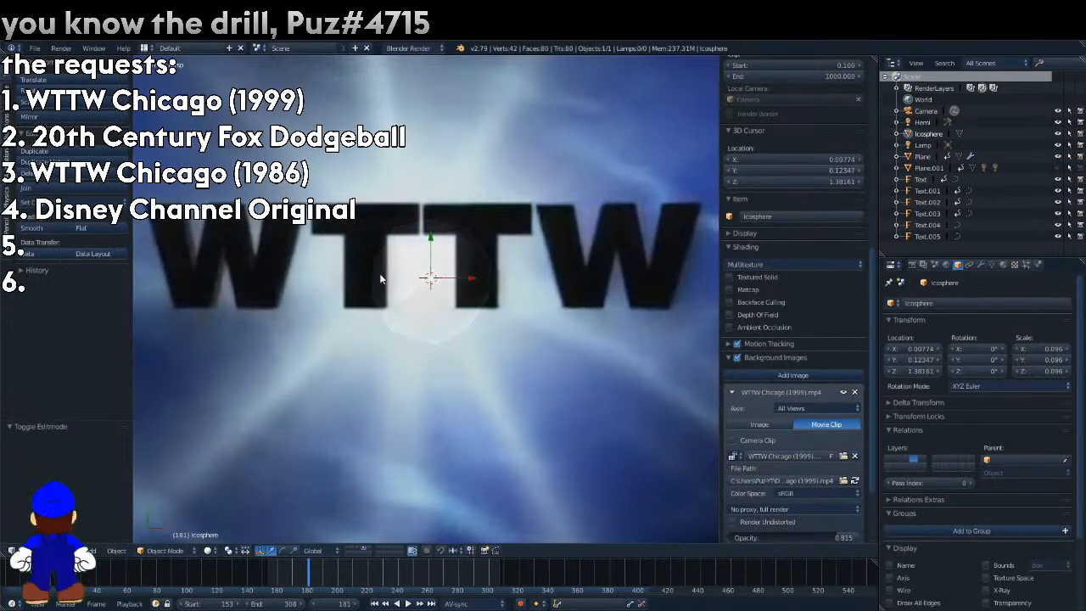
key(Delete)
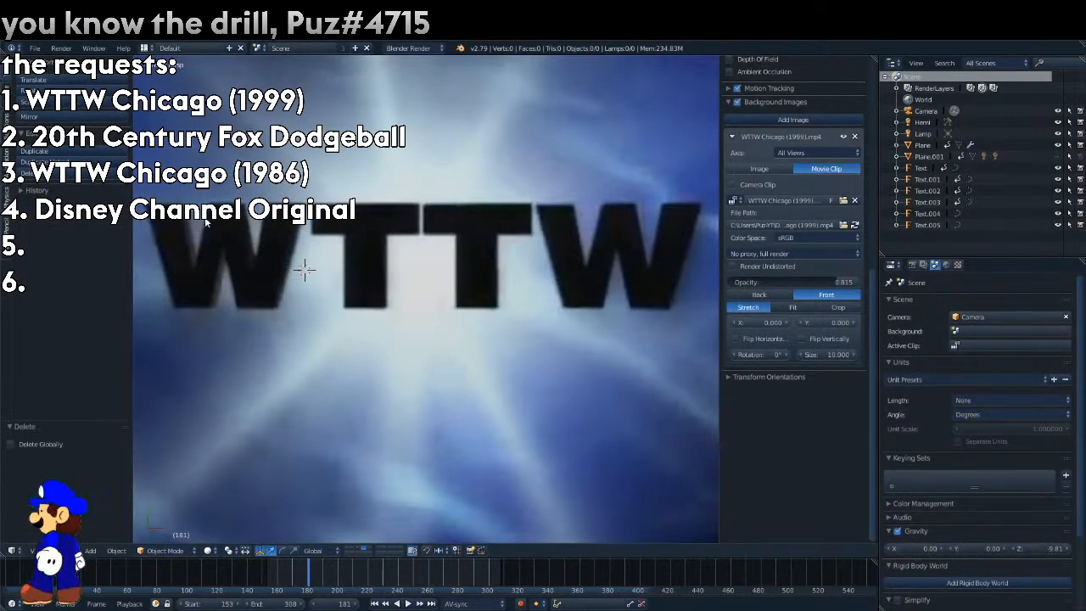
Undo back to the halo plane with both lines and star tips enabled, and render the frame.
key(ctrl+z)
key(ctrl+z)
key(ctrl+z)
key(ctrl+z)
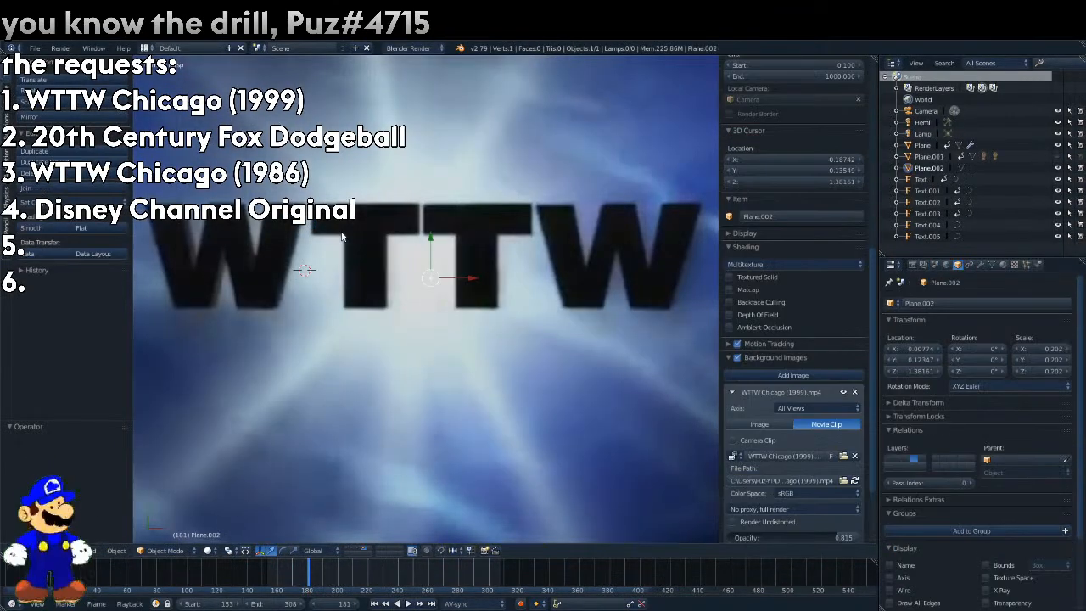
key(F12)
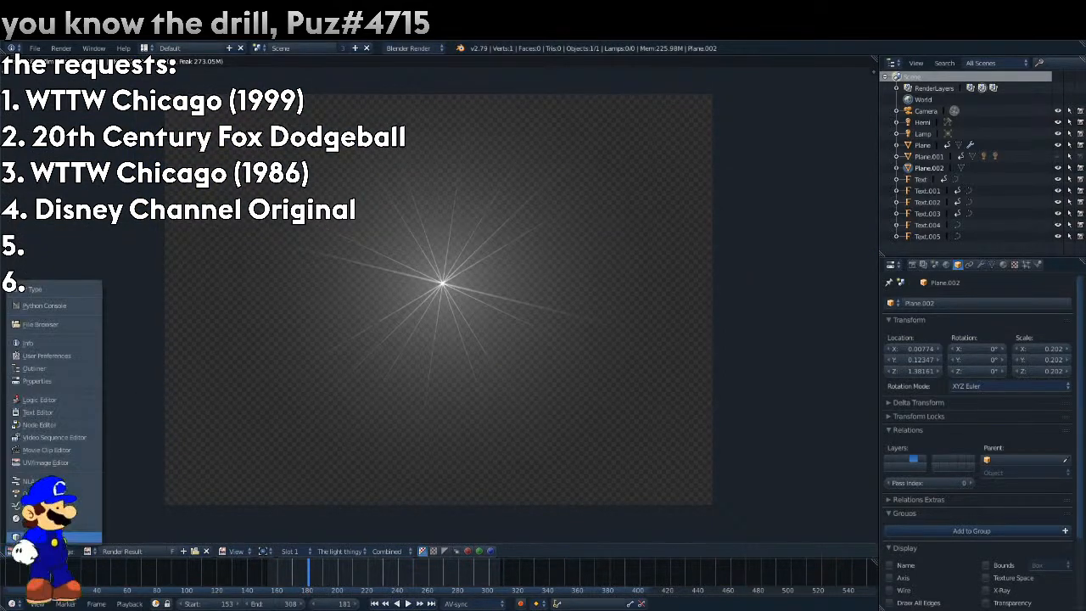
key(Escape)
key(F12)
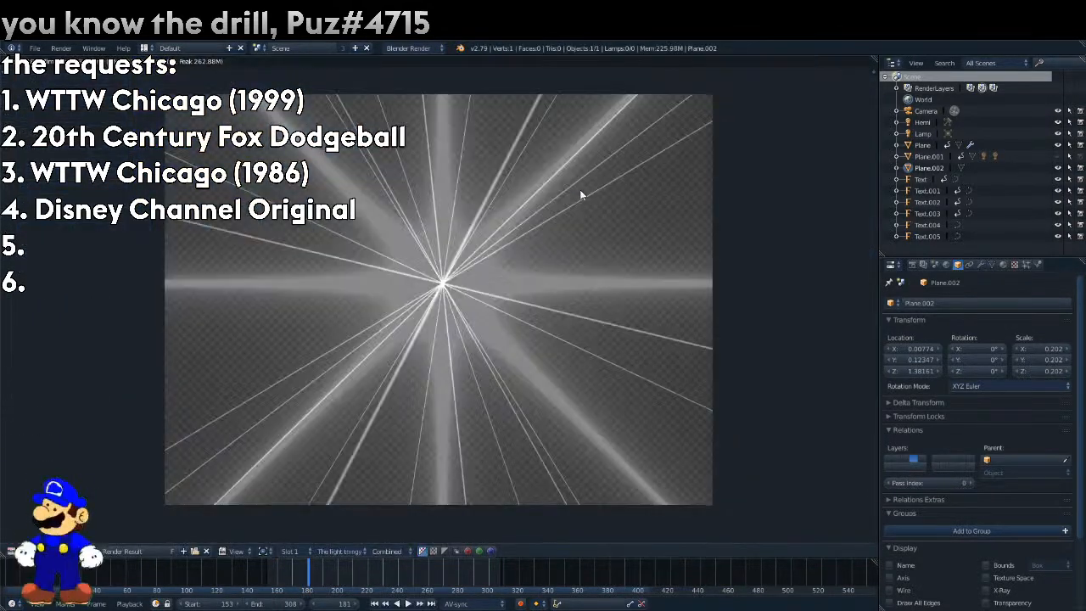
Turn off the halo material's lines, leaving the star tips on, and render the frame.
click(1002, 264)
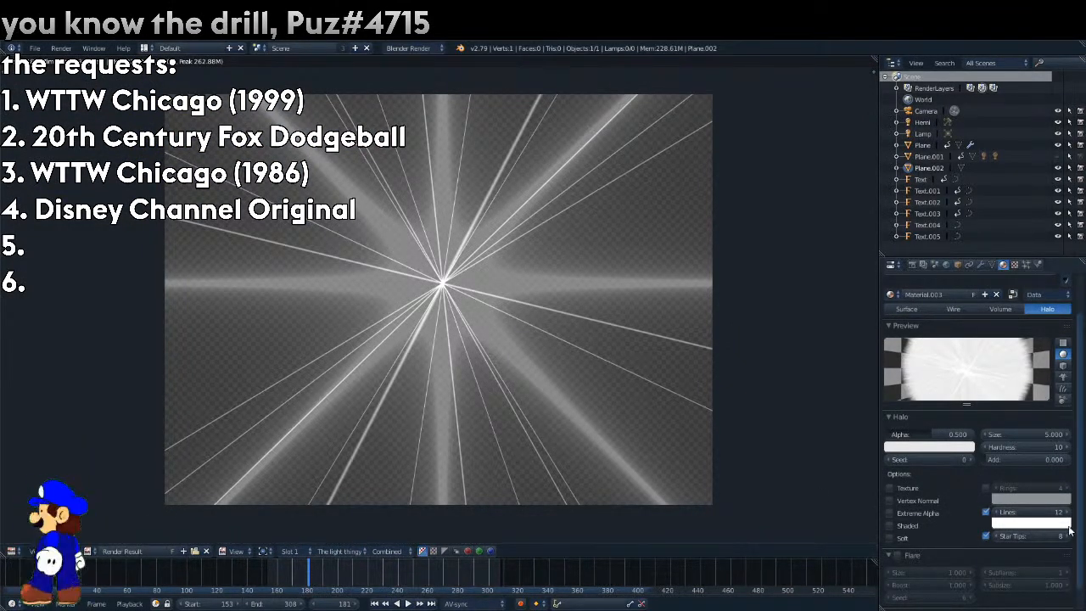
click(984, 513)
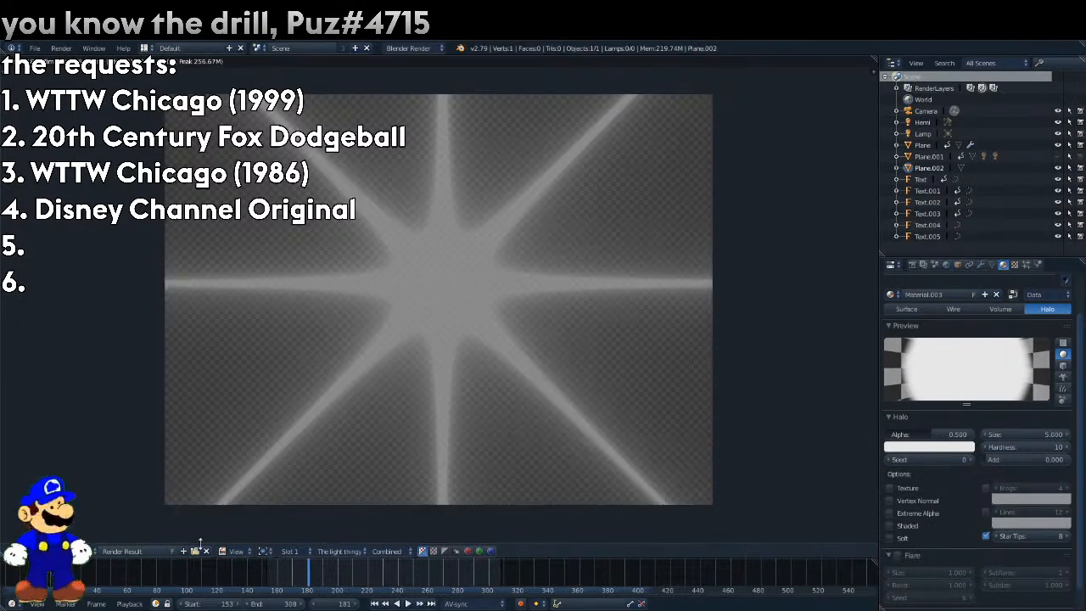
click(36, 551)
click(51, 537)
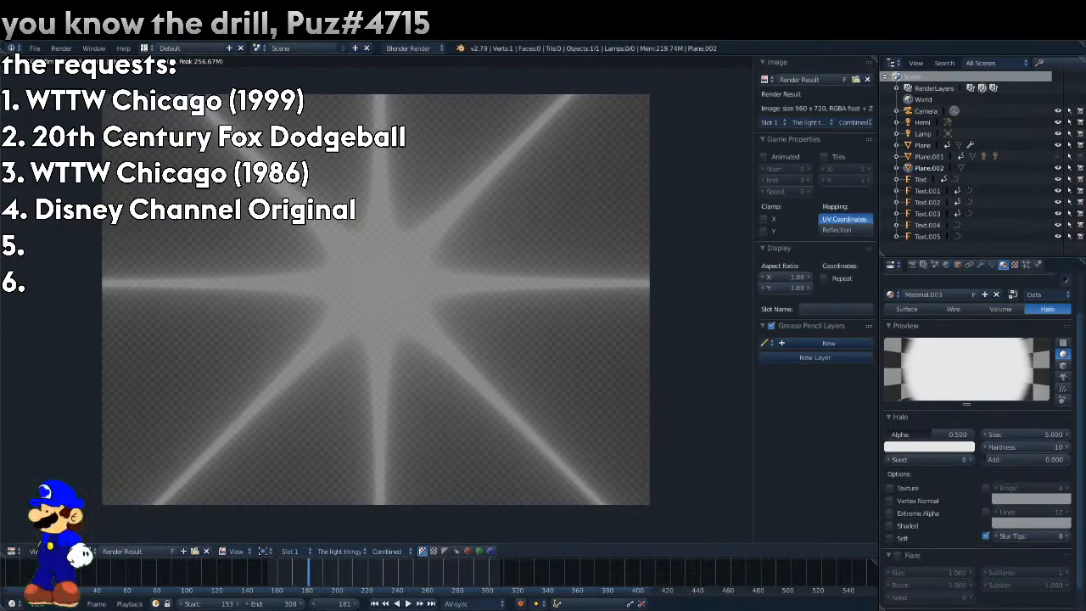
Return to the 3D view, play the reference, go to frame 181 and keyframe the halo's alpha at 0.5.
click(13, 551)
click(38, 529)
key(alt+a)
drag(338, 579, 309, 579)
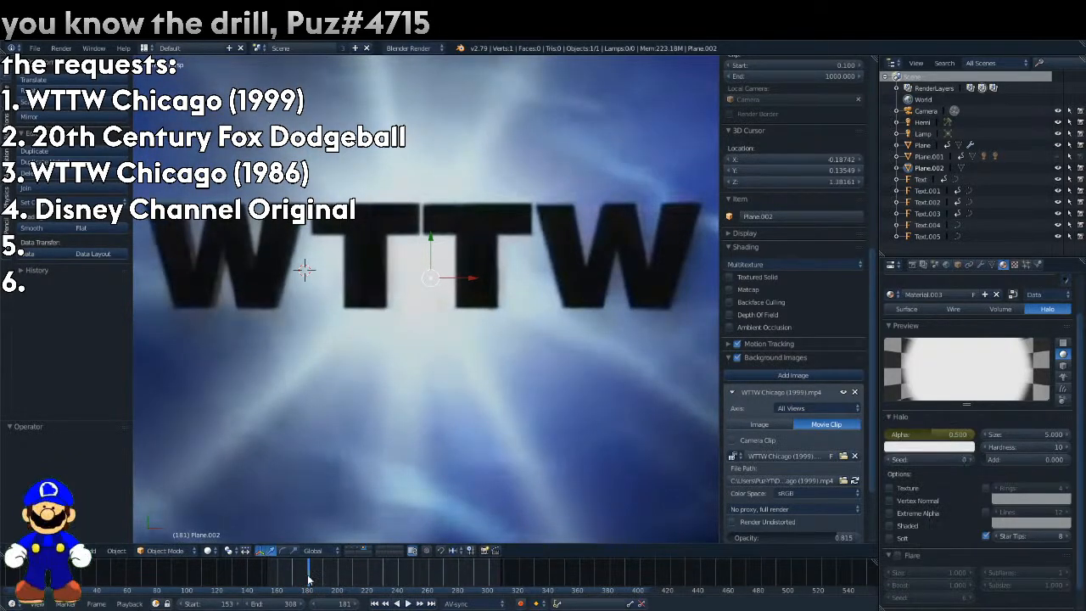
Lower the halo's alpha at a frame before 181 and insert a keyframe for it.
key(Escape)
drag(931, 434, 891, 436)
right_click(890, 437)
click(891, 437)
Play the animation, stop at frame 195 and keyframe the halo's alpha at 0.5.
key(alt+a)
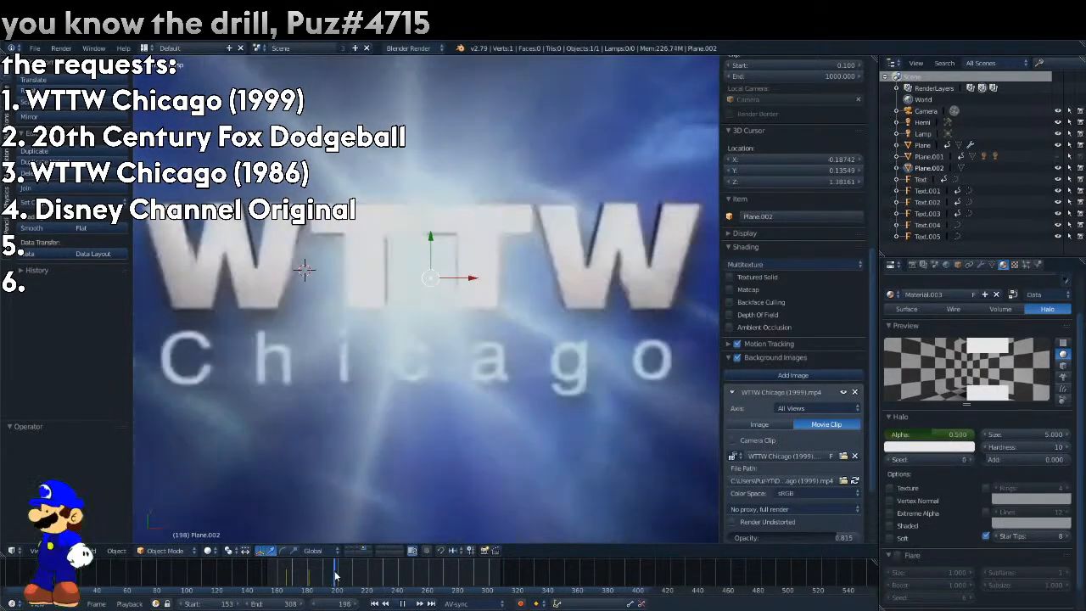
key(alt+a)
right_click(923, 434)
click(924, 434)
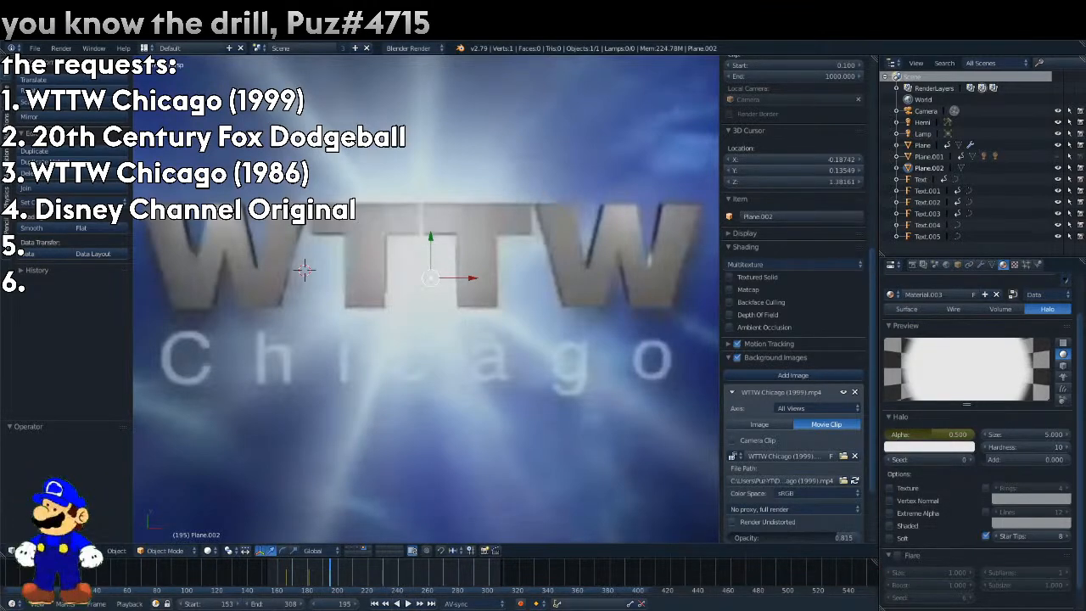
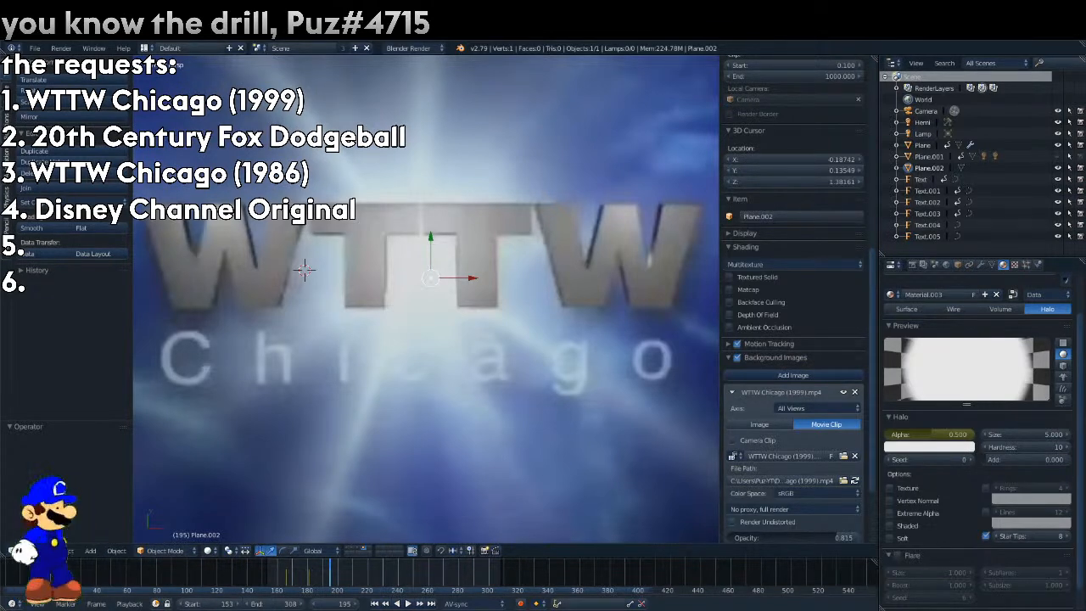
Play the reference, stop at frame 207, set the halo's alpha to 0 and insert a keyframe for it.
key(alt+a)
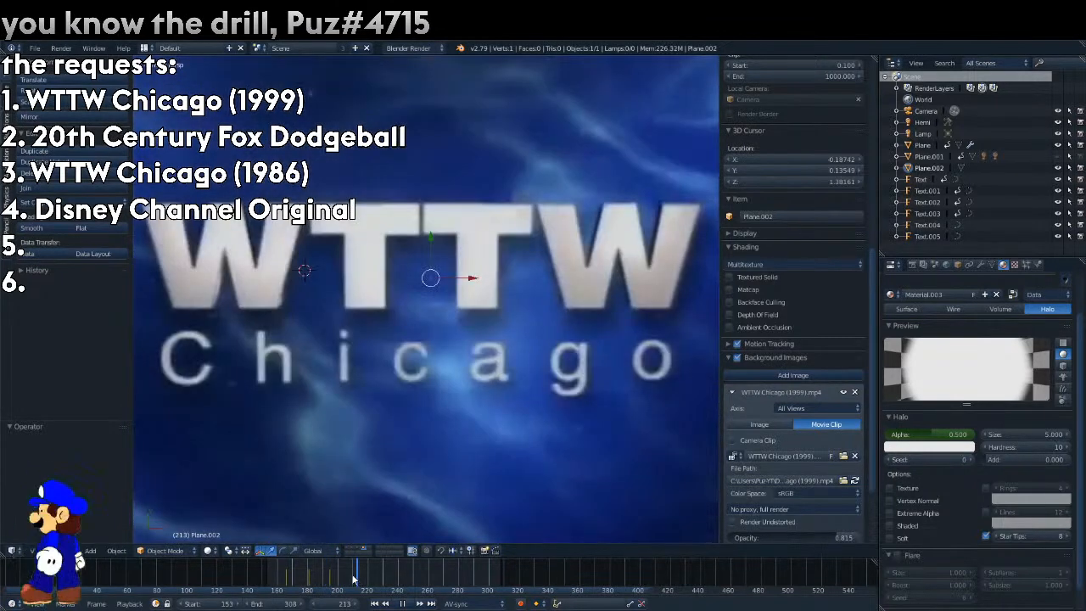
key(alt+a)
click(348, 579)
drag(931, 434, 889, 433)
right_click(889, 433)
click(889, 434)
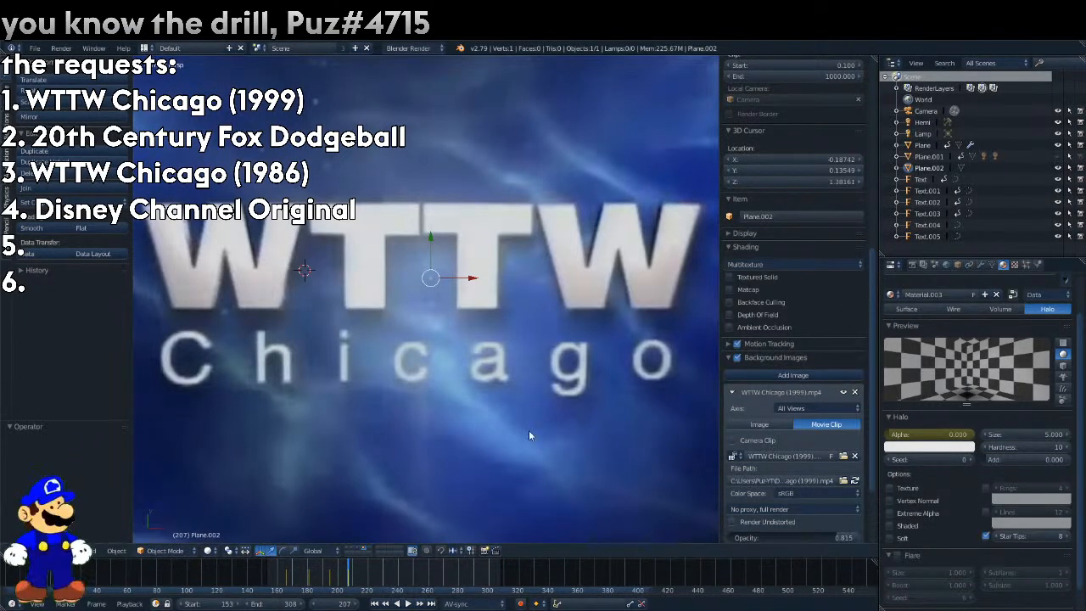
Split the 3D view to show the compositing nodes beside it and move the Hue Saturation Value node below the Translate node.
scroll(873, 65, up, 10)
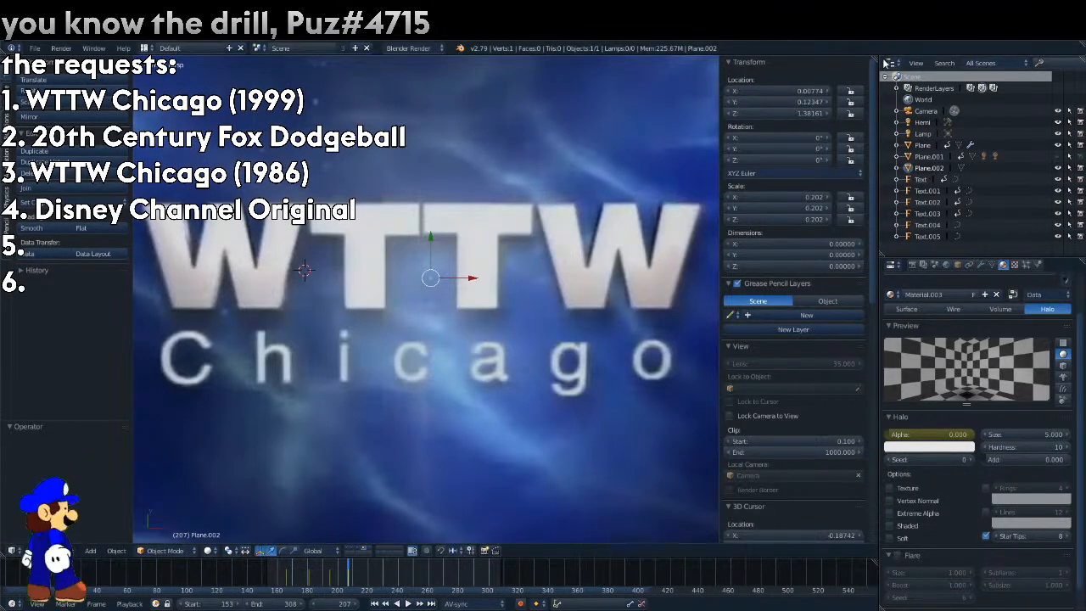
drag(874, 59, 385, 54)
click(400, 550)
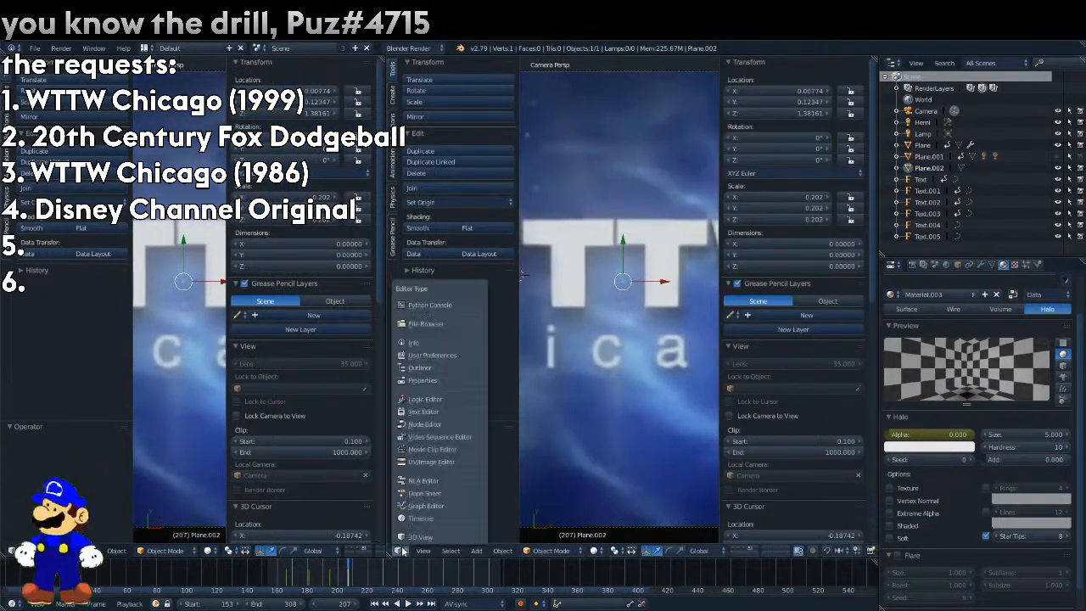
click(423, 422)
click(531, 550)
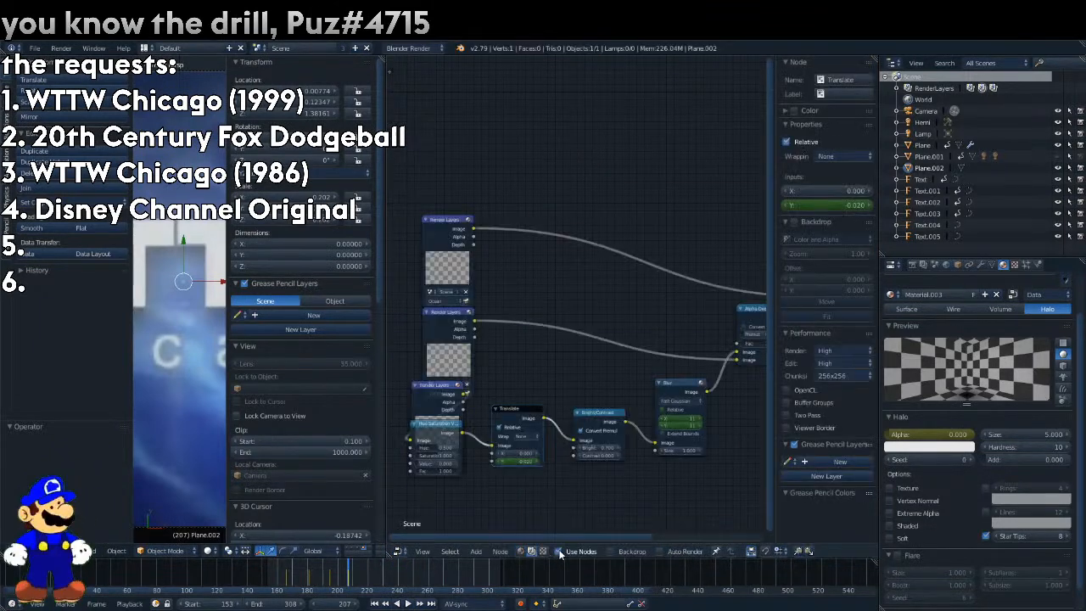
drag(440, 429, 495, 469)
drag(512, 540, 492, 531)
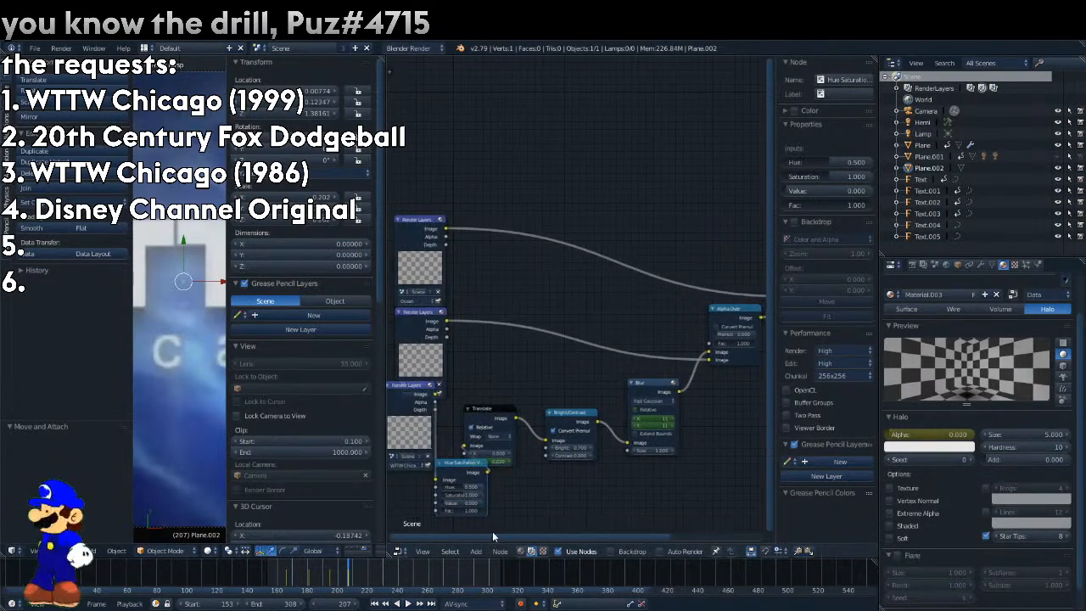
Insert an Alpha Over node after the WTTW Chicago text layer and feed it a duplicated Render Layers node set to The light thingy.
click(476, 551)
mouse_move(496, 506)
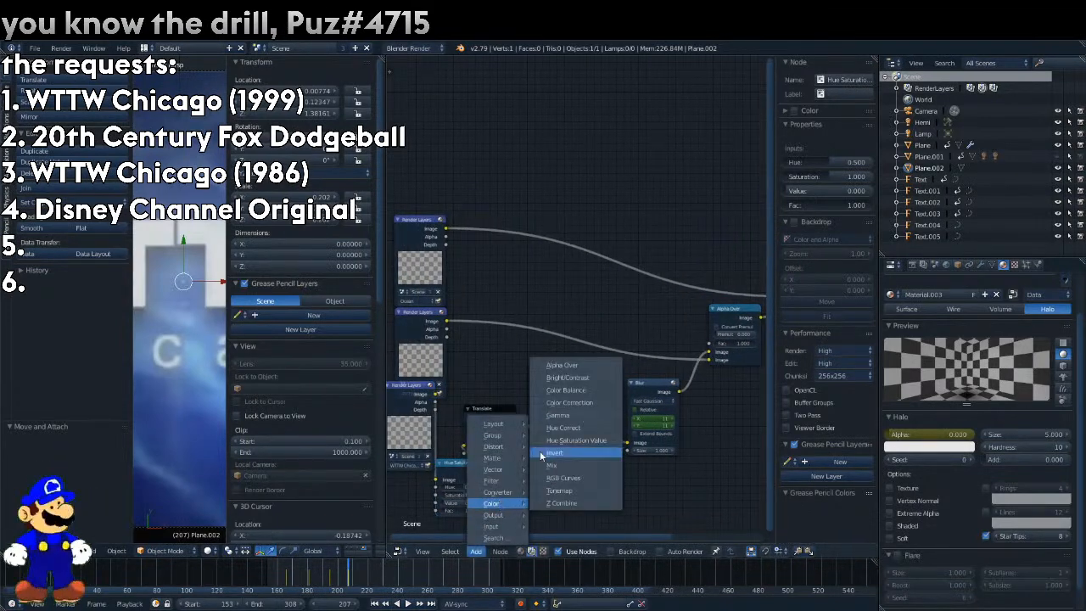
click(584, 365)
click(585, 331)
click(410, 331)
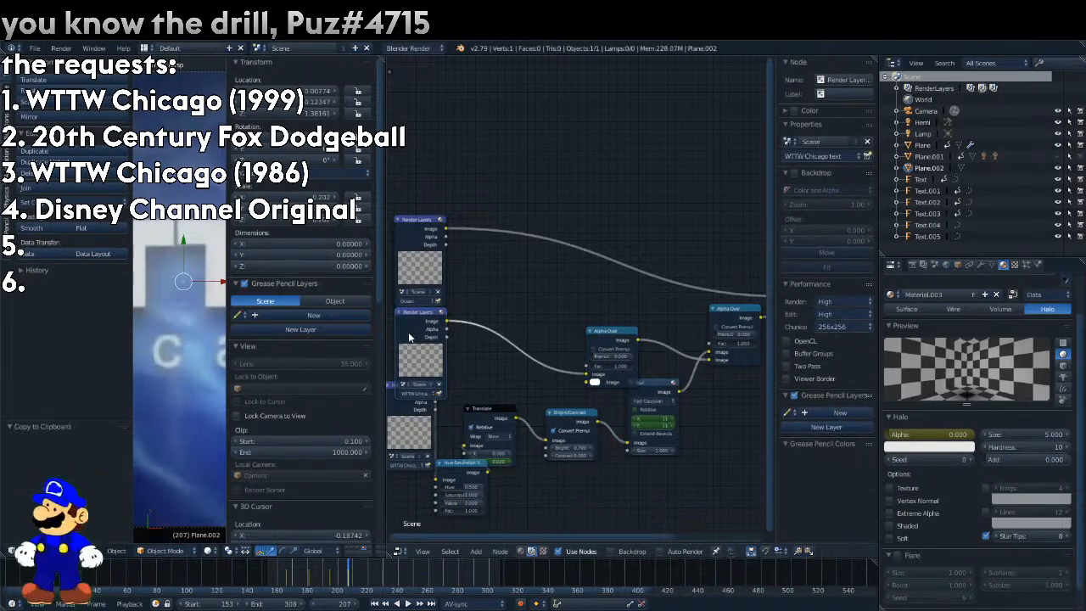
key(shift+d)
click(473, 408)
At frame 166, insert a Rotate node between The light thingy layer and the Alpha Over node and keyframe its rotation at 0°.
drag(282, 577, 287, 579)
click(475, 552)
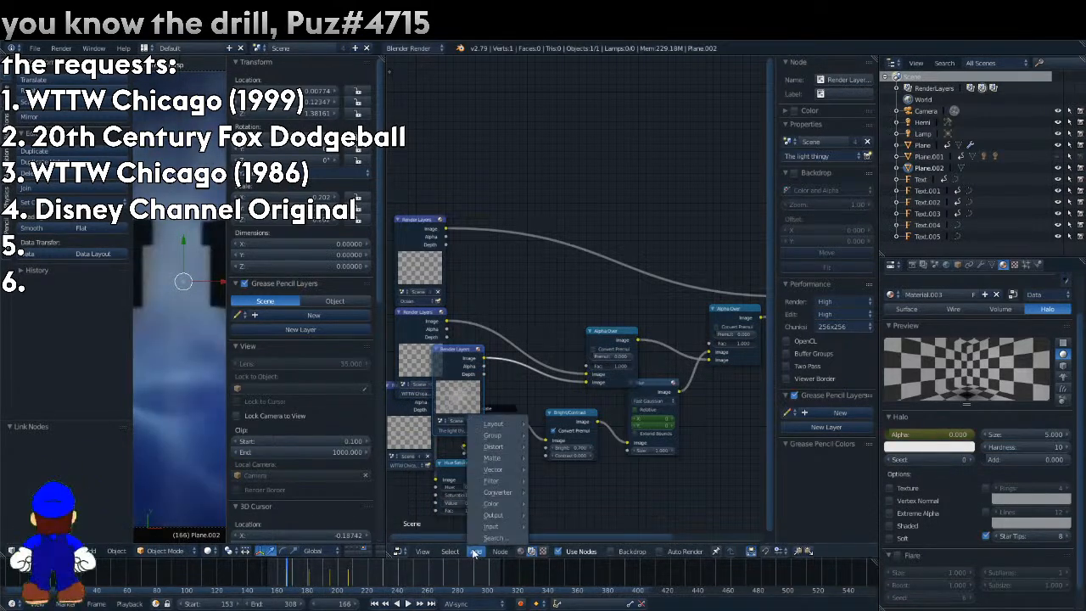
mouse_move(502, 454)
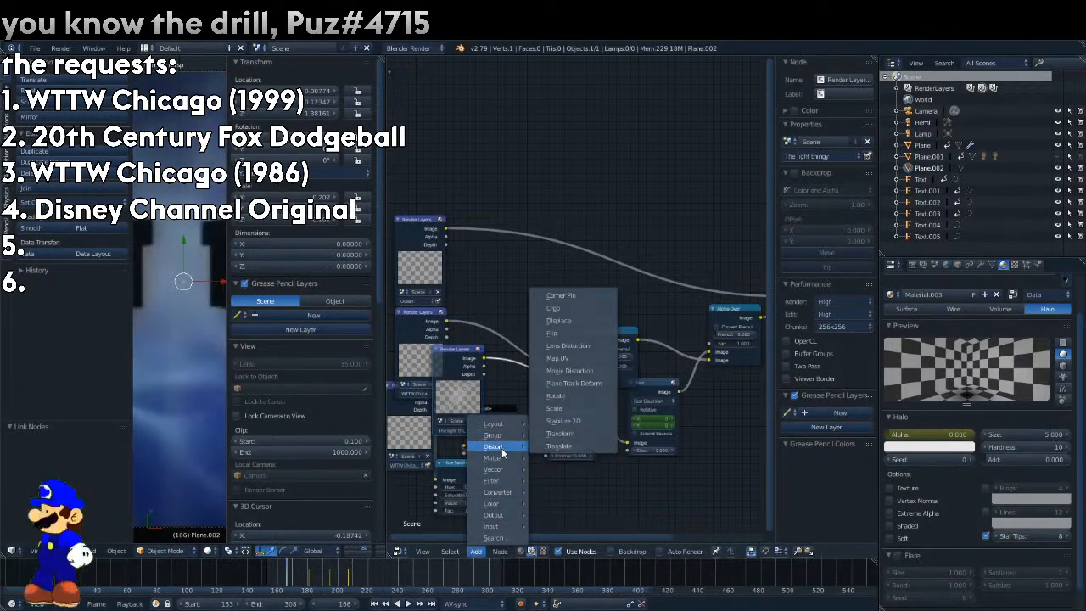
click(582, 395)
right_click(535, 396)
click(535, 396)
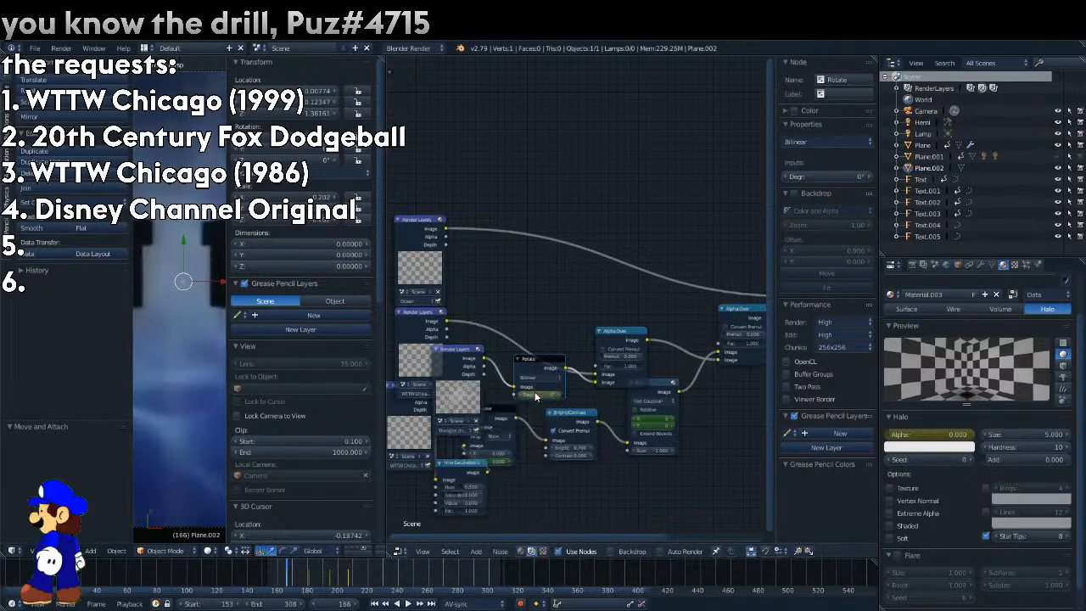
right_click(547, 397)
click(545, 394)
Go to frame 207, set the Rotate node's angle to 360° and insert a keyframe for it.
key(Up)
key(Up)
key(Up)
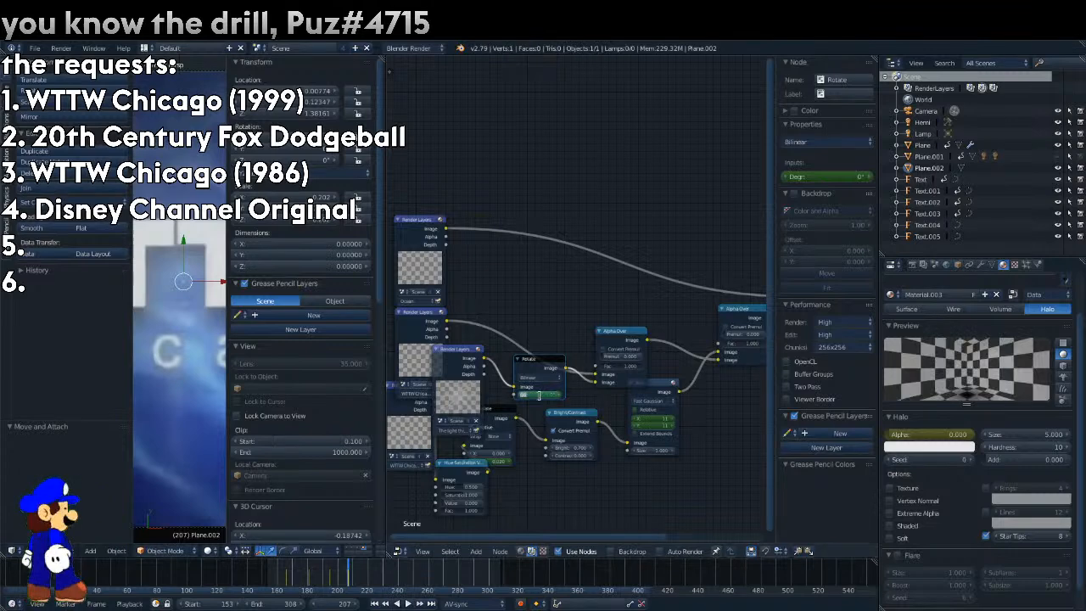
right_click(540, 396)
Open the Graph Editor and set the interpolation of the Rotate node's keyframe at frame 166 to Linear.
click(398, 552)
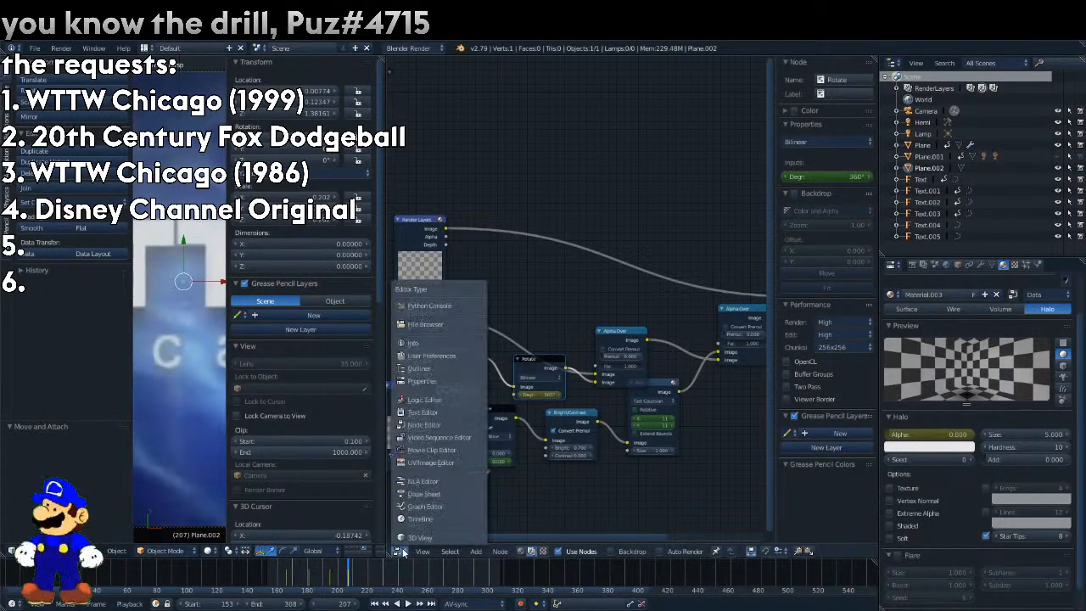
click(426, 506)
right_click(599, 506)
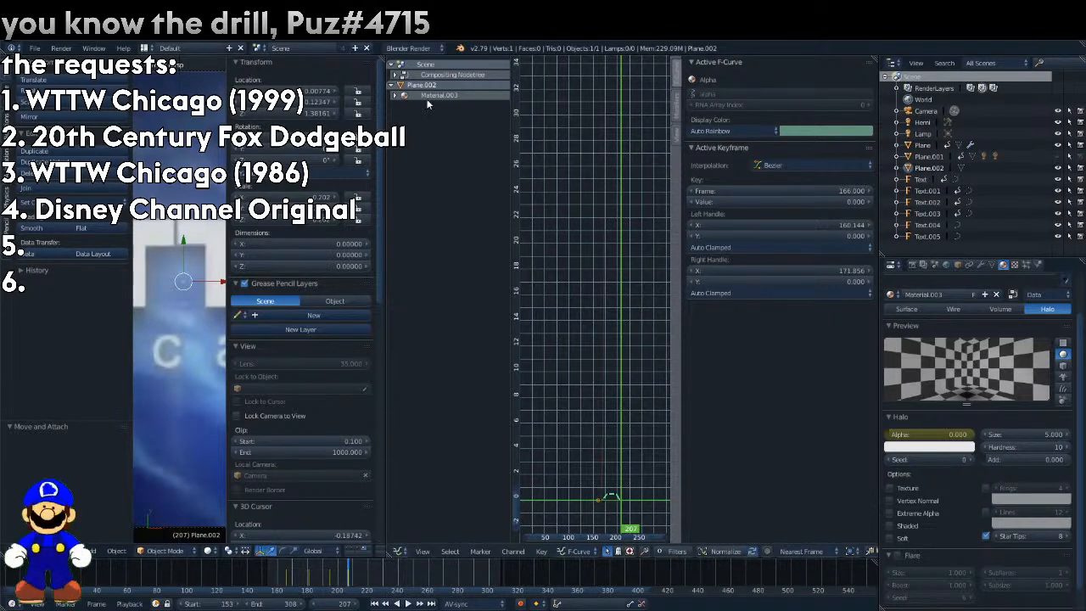
click(391, 75)
click(396, 106)
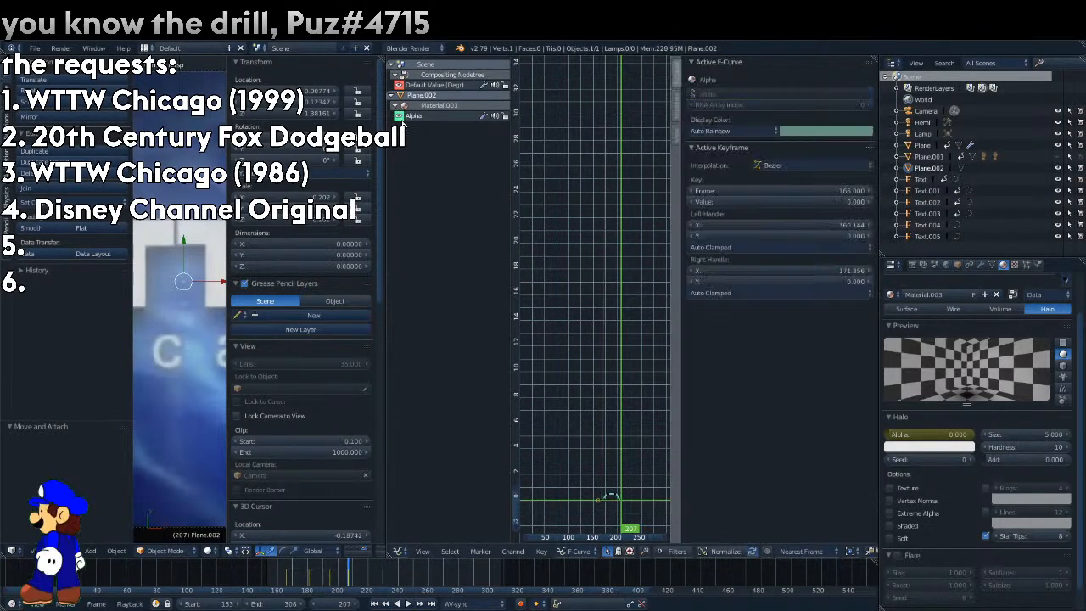
right_click(601, 506)
click(793, 165)
click(665, 222)
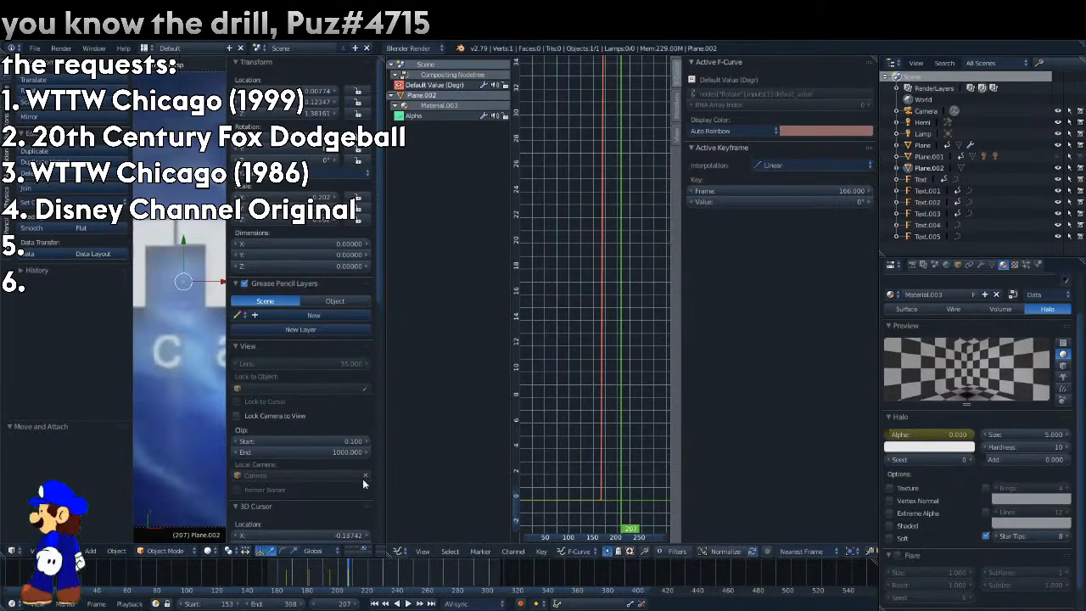
Restore the full-width 3D view and play the reference from frame 191 on to examine how it ends.
drag(281, 582, 323, 581)
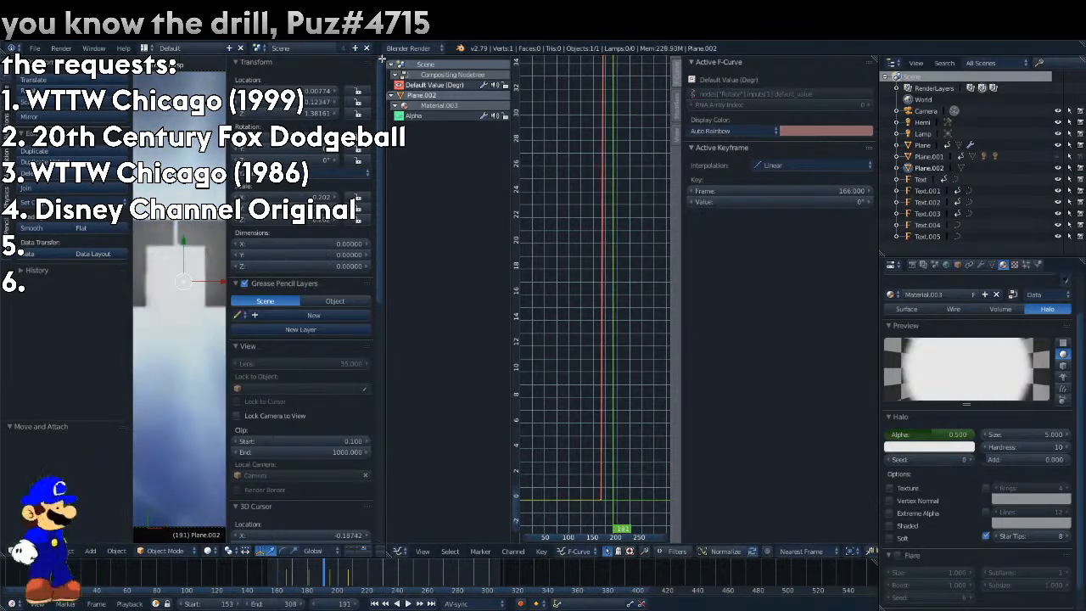
drag(382, 61, 519, 78)
scroll(498, 325, down, 3)
key(alt+a)
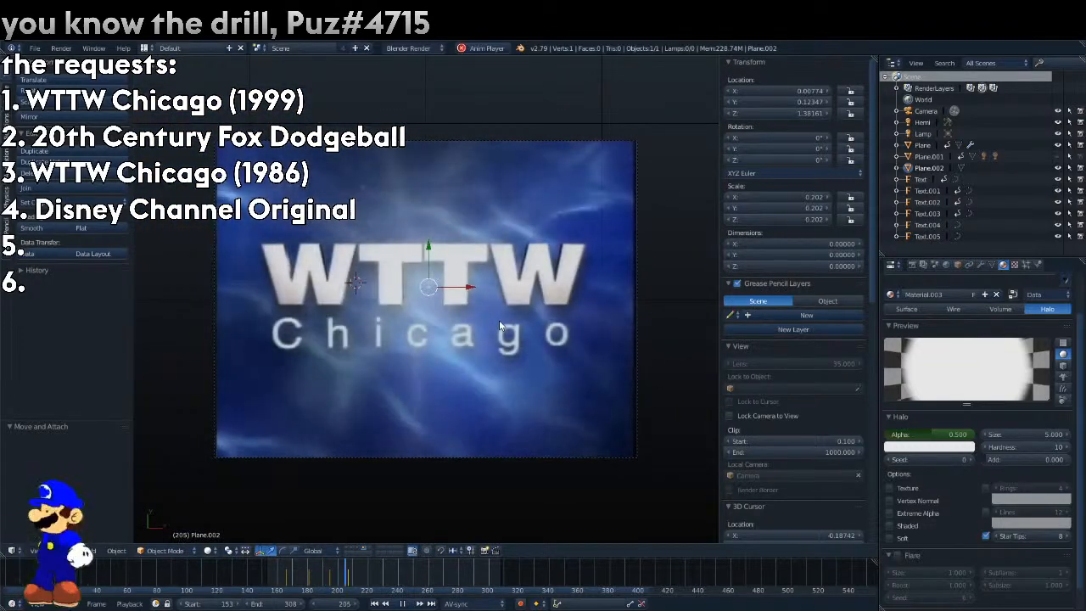
scroll(831, 392, down, 6)
scroll(815, 497, down, 6)
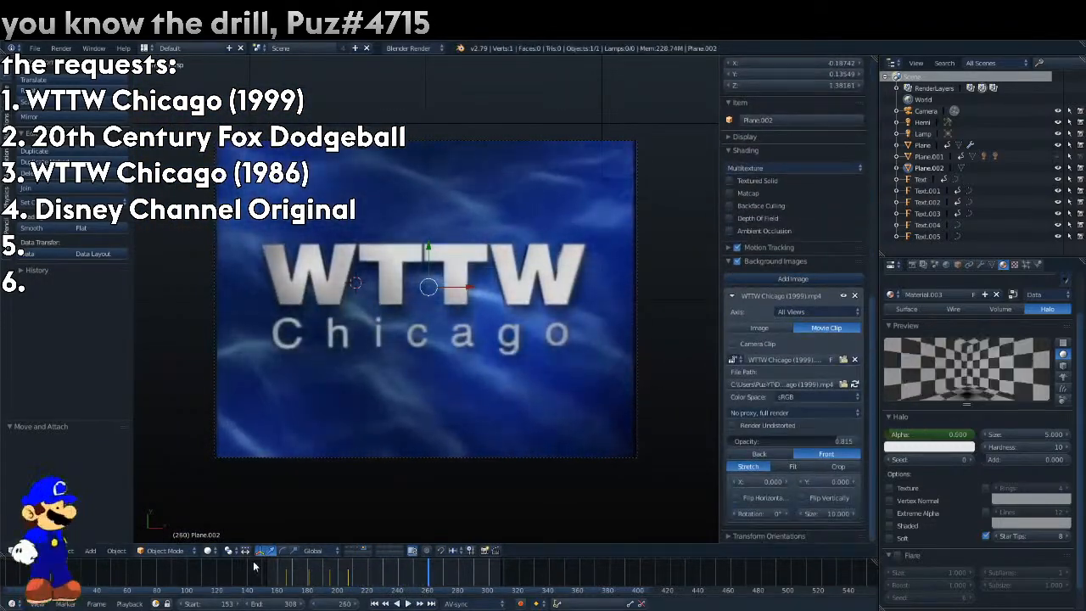
Show the compositing nodes beside the 3D view again and insert a Color Balance node before the Composite output.
drag(666, 56, 659, 93)
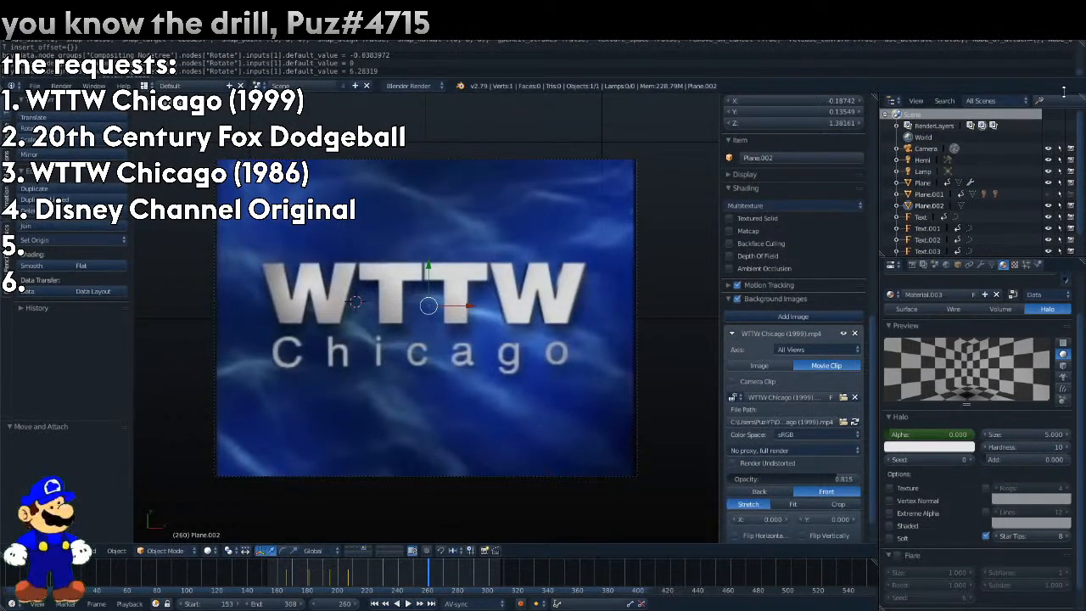
drag(1026, 93, 999, 56)
drag(874, 59, 494, 97)
click(504, 550)
click(528, 421)
click(637, 552)
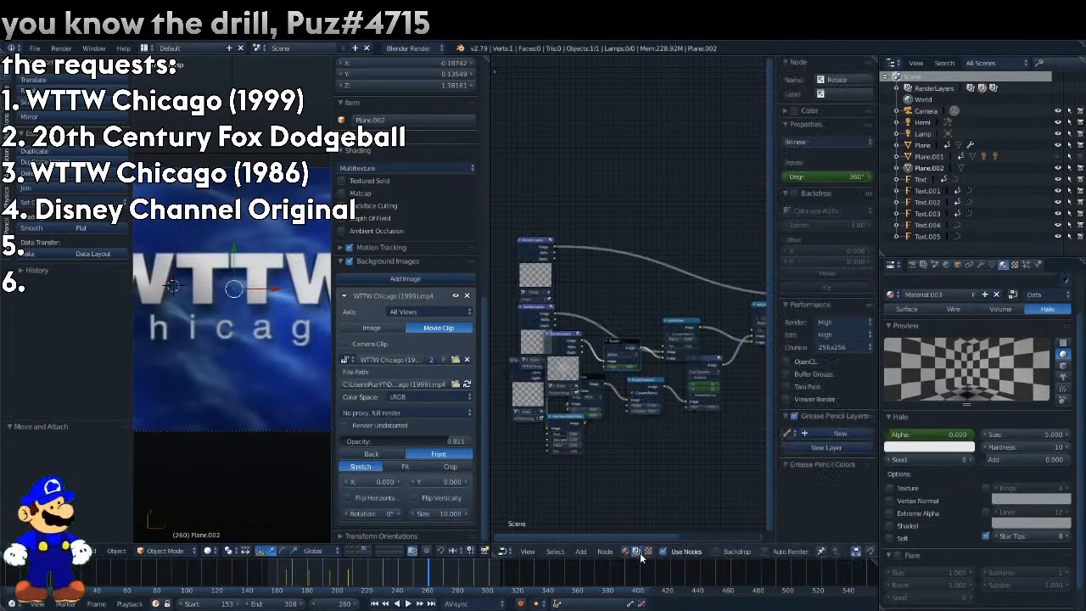
drag(710, 276, 802, 297)
click(582, 552)
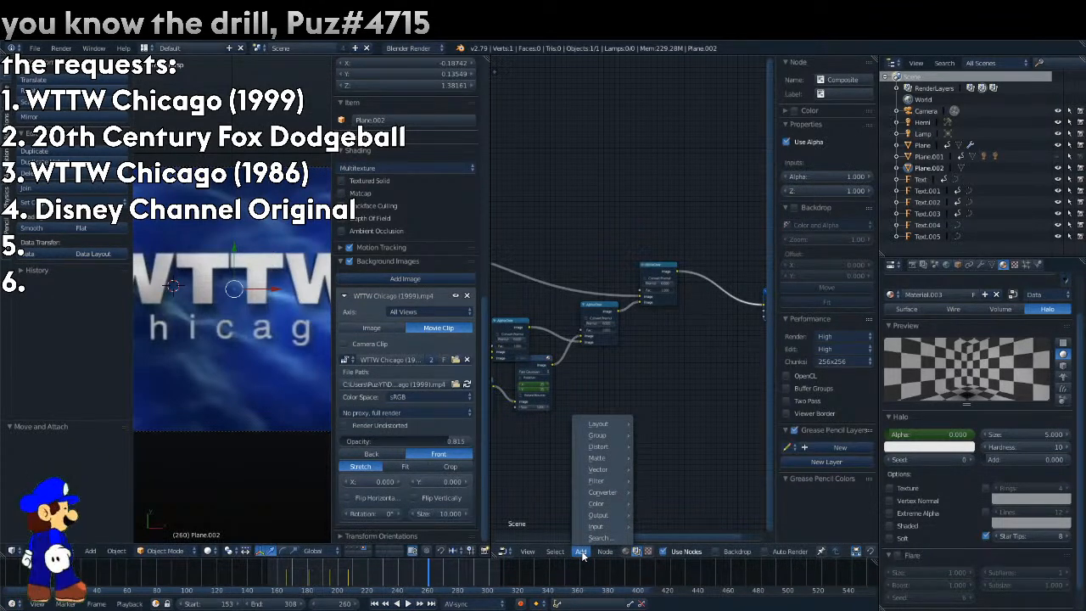
mouse_move(596, 503)
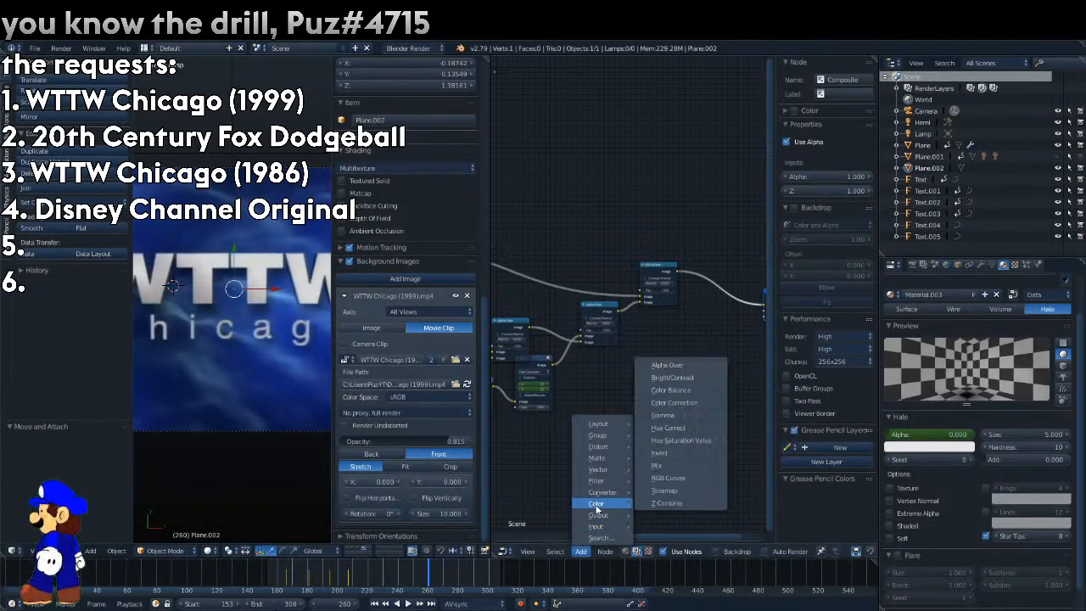
click(689, 389)
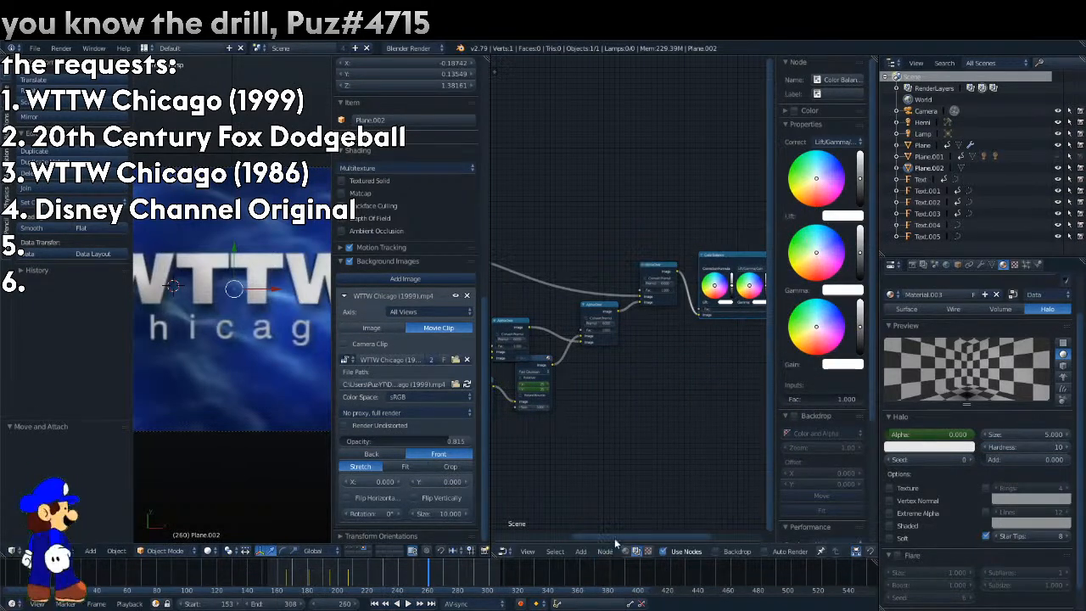
drag(616, 540, 703, 542)
Set the reference opacity to 1, go to frame 168 and keyframe the Color Balance node's lift, gamma and gain.
drag(415, 574, 281, 578)
drag(440, 441, 474, 444)
drag(282, 585, 290, 582)
right_click(548, 304)
click(557, 293)
right_click(580, 302)
click(580, 303)
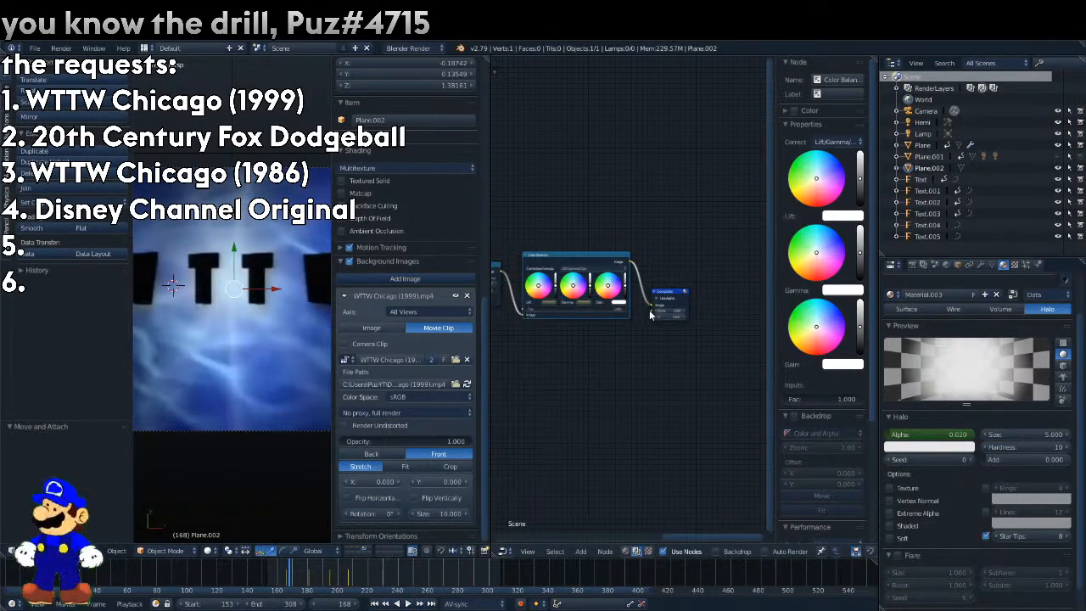
At frame 159, set the Color Balance node's lift, gamma and gain to black and insert keyframes for them.
click(276, 577)
drag(268, 579, 275, 578)
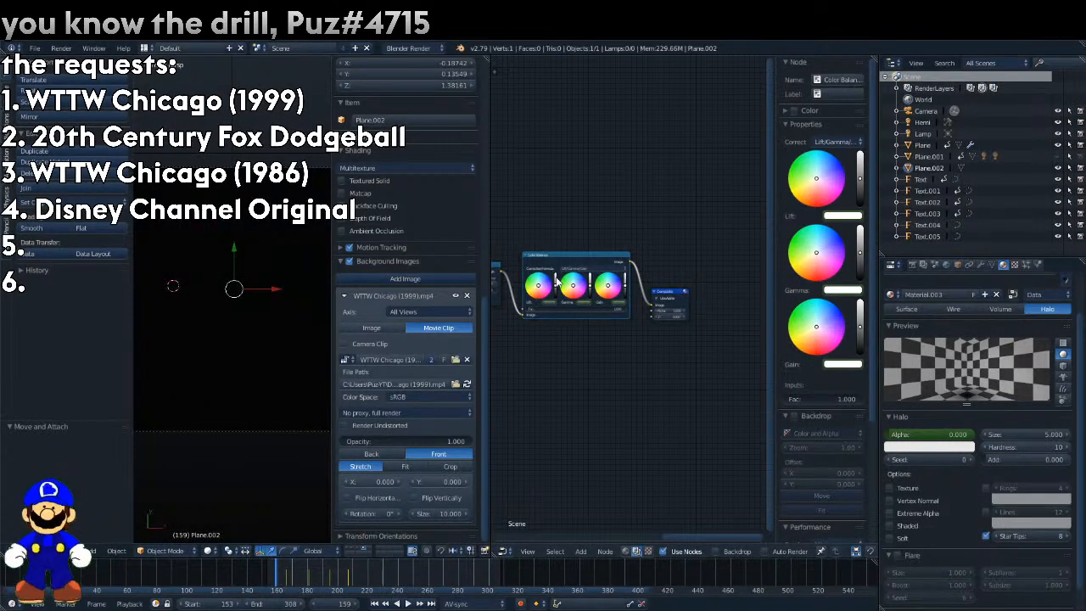
drag(623, 295, 624, 313)
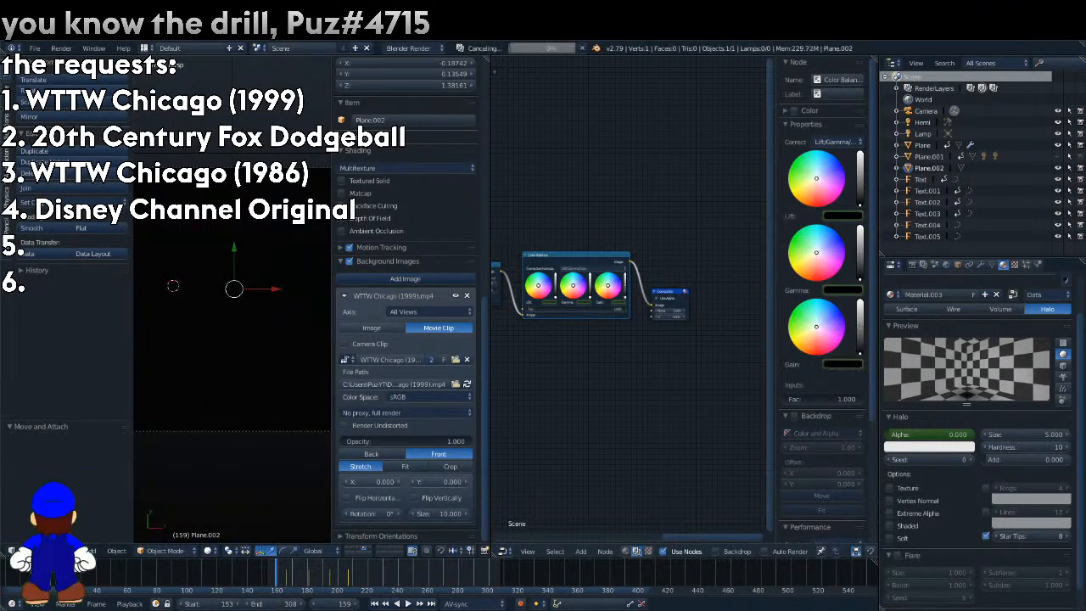
right_click(621, 305)
click(621, 304)
right_click(583, 304)
click(584, 305)
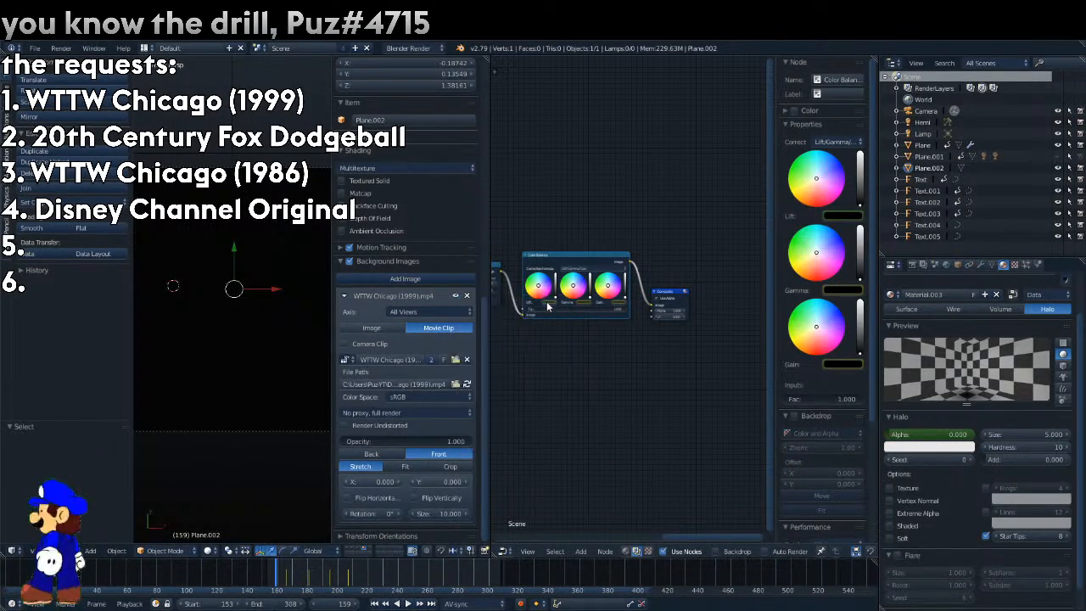
Find the start of the reference's fade-out and keyframe the Color Balance node's white lift, gamma and gain at frame 293.
drag(288, 572, 403, 578)
key(alt+a)
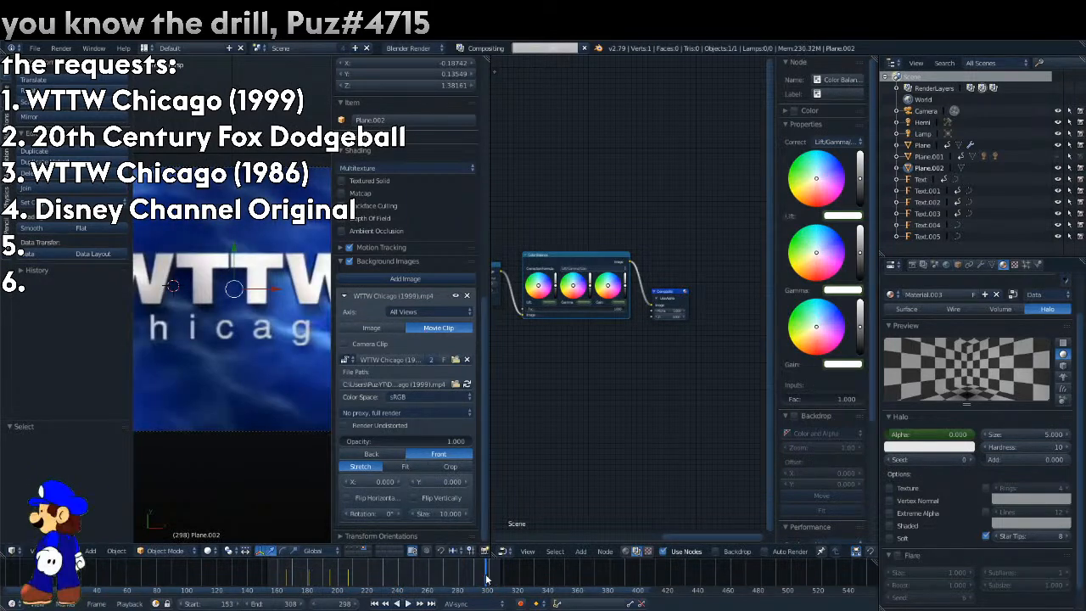
drag(486, 579, 478, 578)
right_click(550, 304)
click(551, 305)
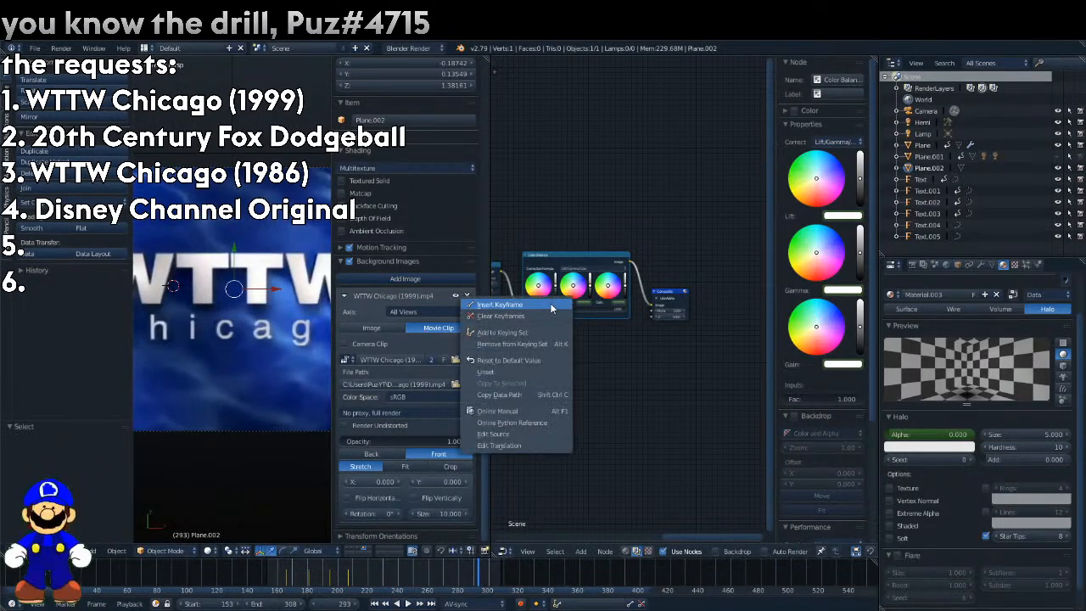
right_click(586, 303)
click(585, 303)
right_click(616, 305)
click(617, 307)
At frame 307, set the Color Balance node's lift, gamma and gain to black and keyframe them.
key(alt+a)
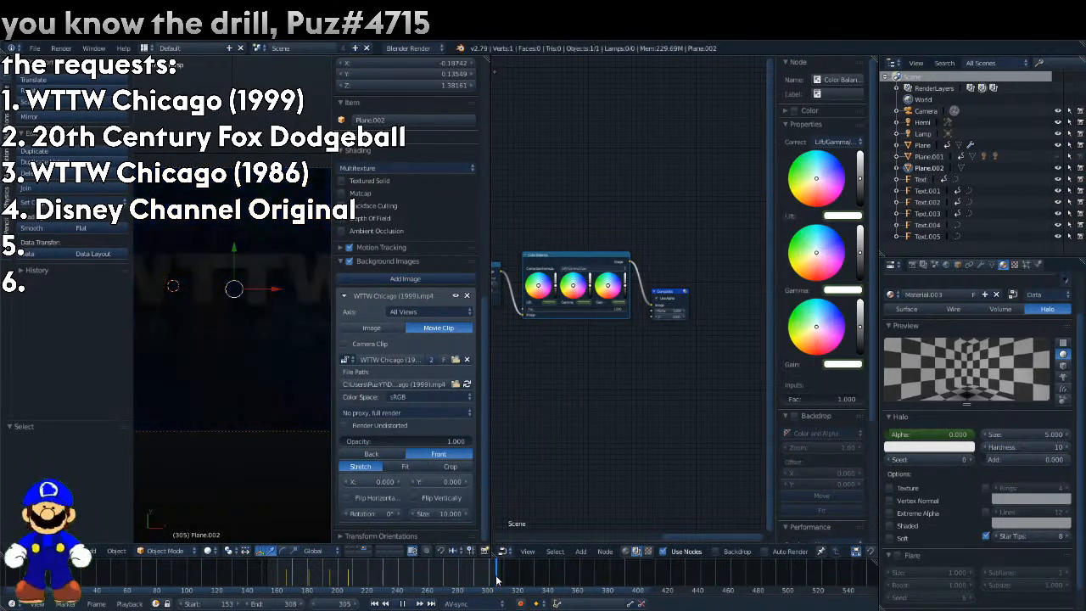
drag(497, 581, 499, 580)
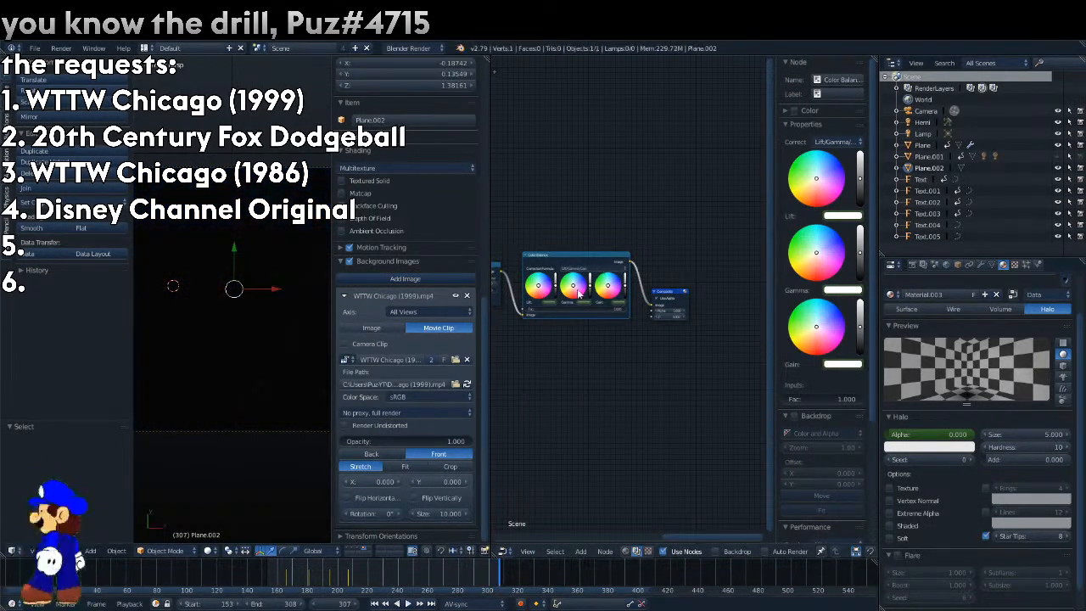
drag(626, 289, 627, 298)
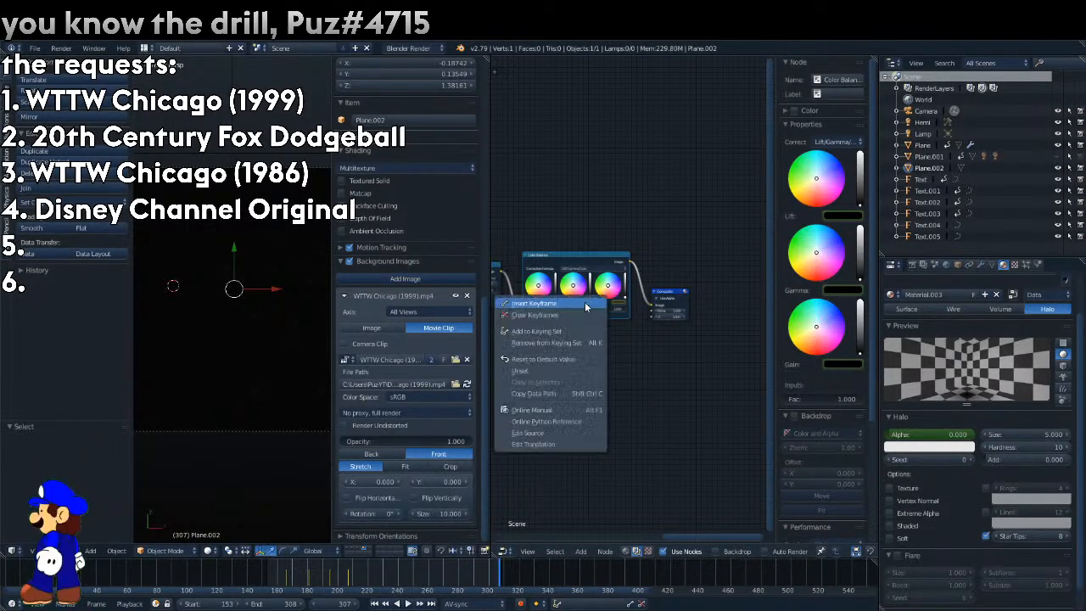
right_click(549, 306)
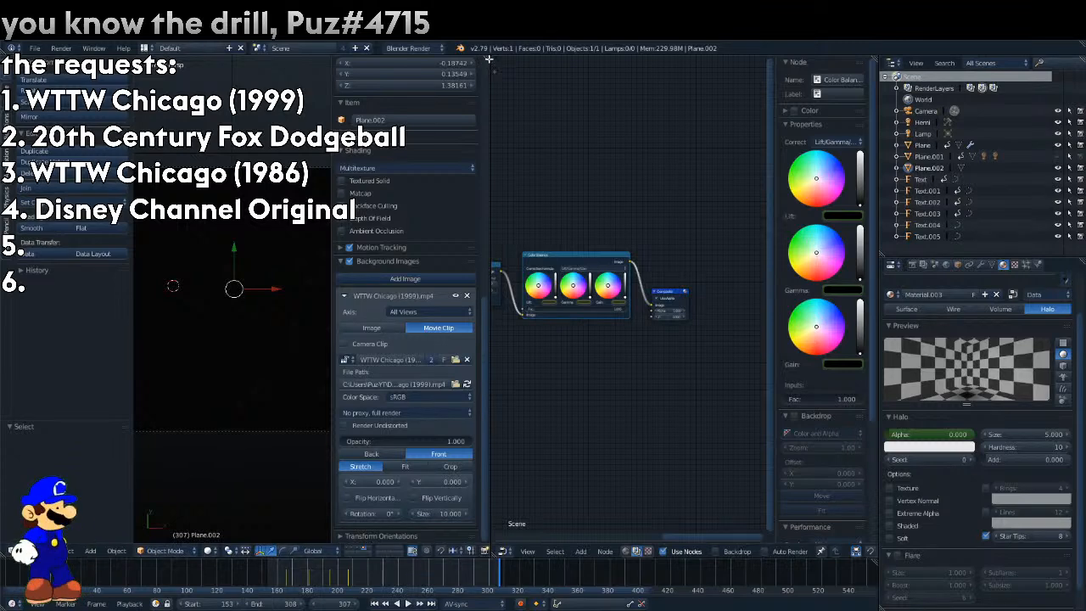
Return to the full-width 3D view and set the reference video's opacity to 0.
drag(486, 62, 533, 182)
drag(827, 441, 734, 443)
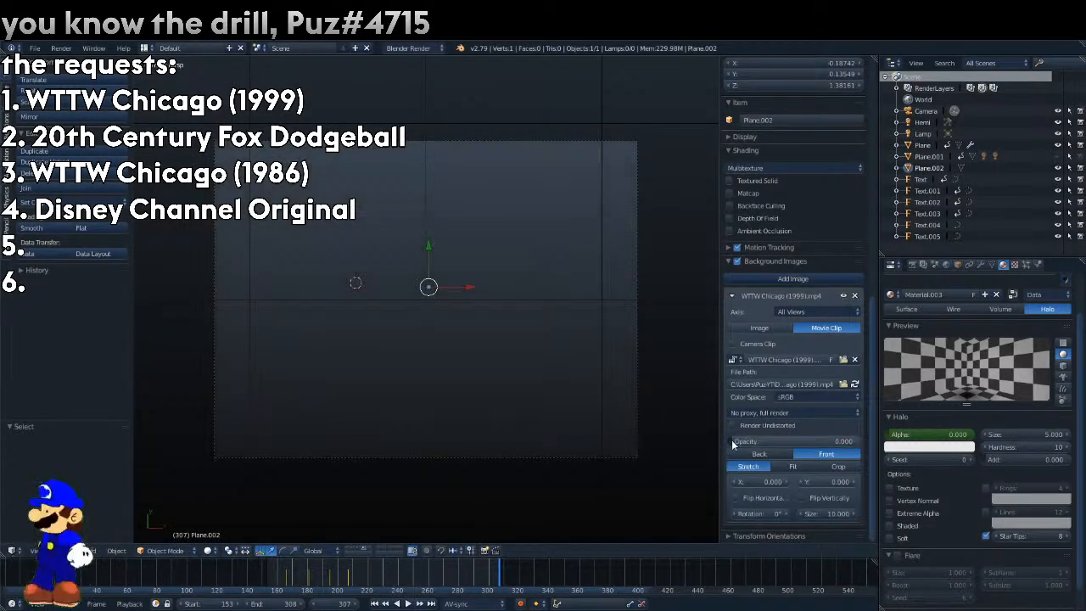
Play through the animation with all layers shown, render frame 193 and view its Composite result.
click(440, 577)
key(alt+a)
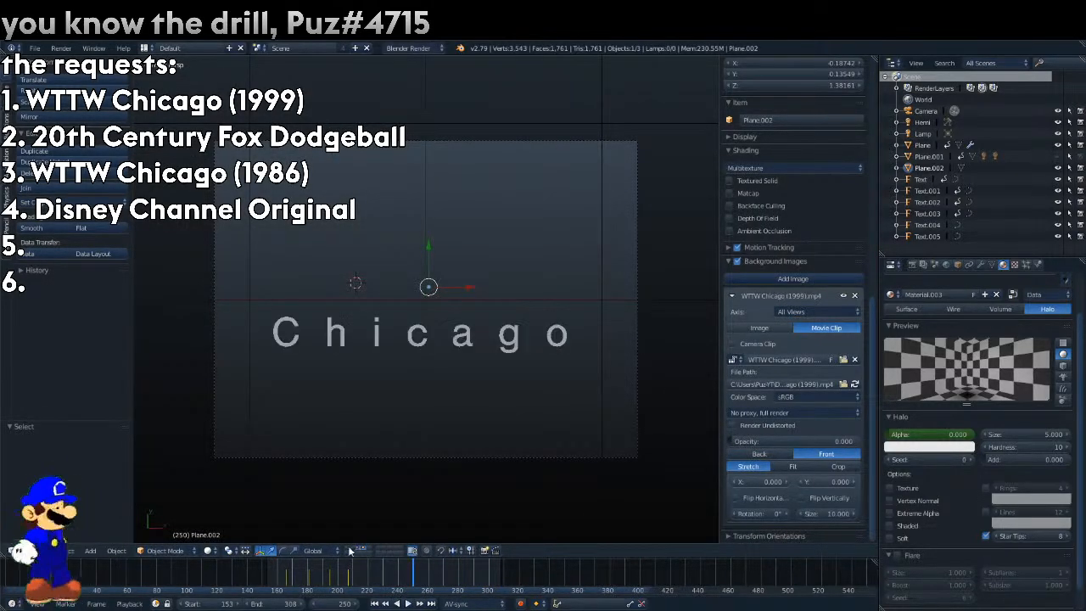
key(alt+a)
click(297, 572)
click(329, 574)
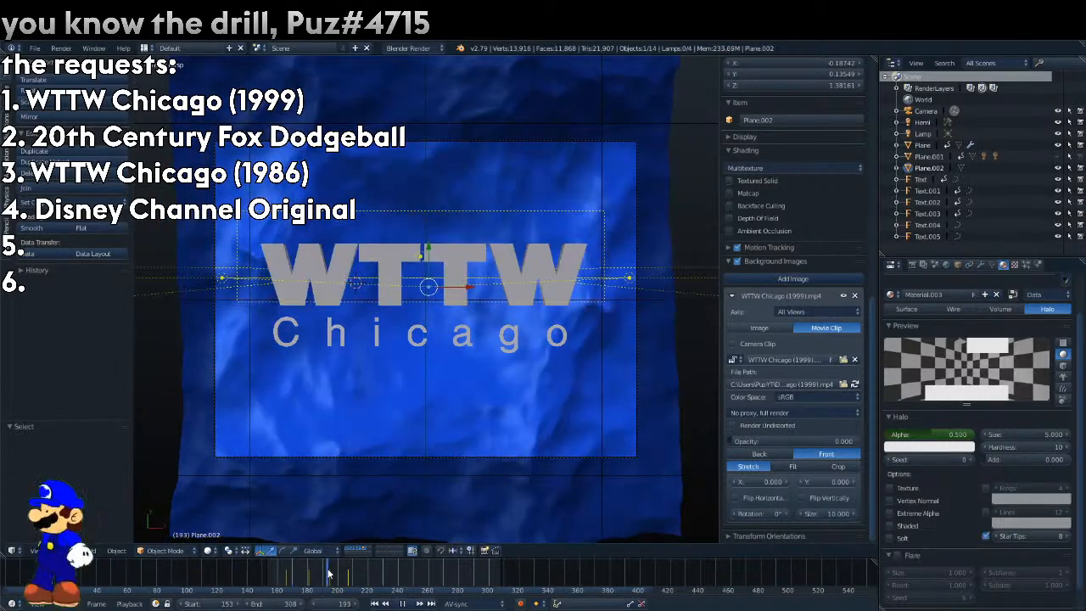
key(F12)
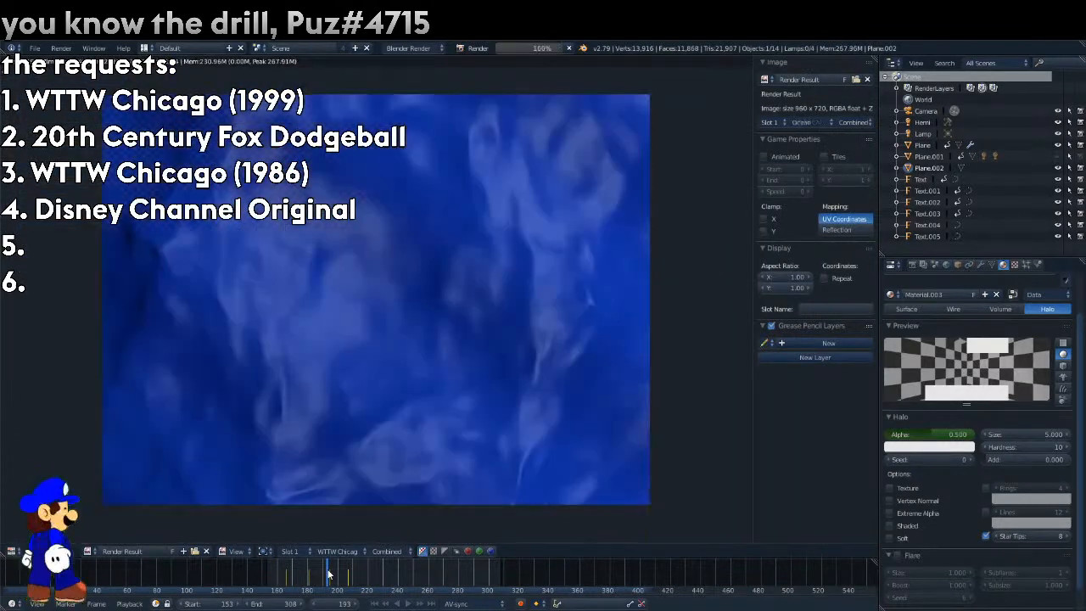
click(339, 551)
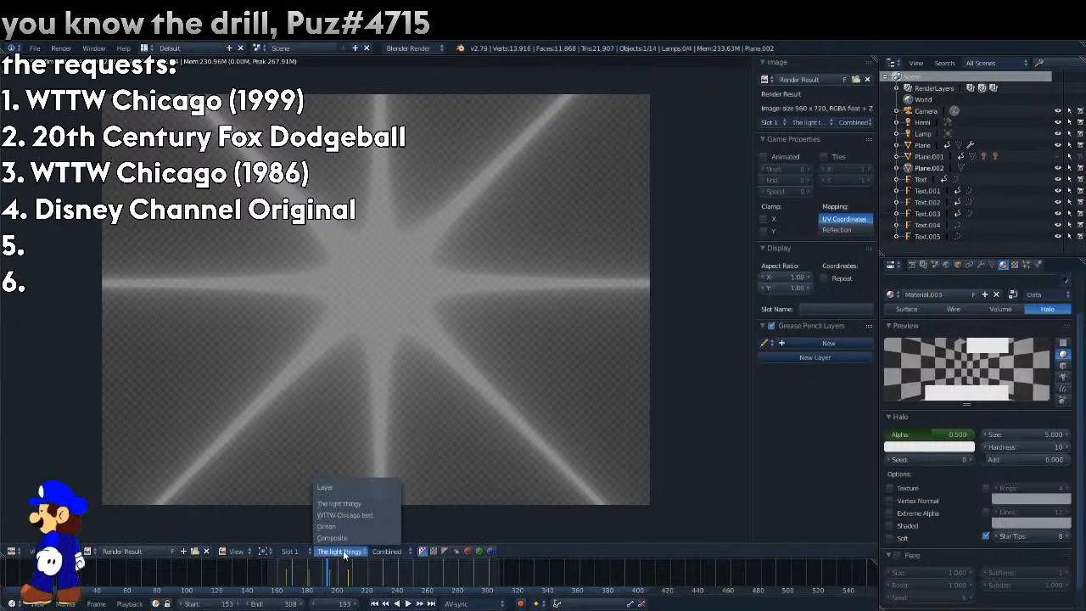
click(335, 540)
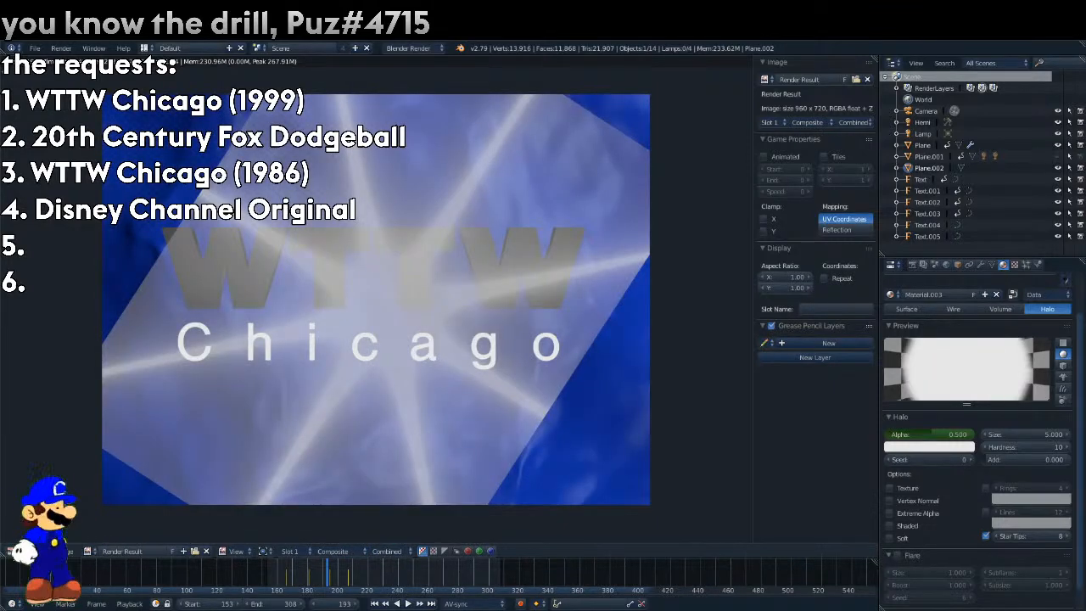
Set the light burst's halo hardness to 1 and its size to 1.
click(1041, 447)
text(1)
key(Return)
click(1042, 435)
text(1)
key(Return)
In the compositing nodes, insert a Scale node after the light layer's Rotate node with X and Y at 2, and re-render.
click(10, 551)
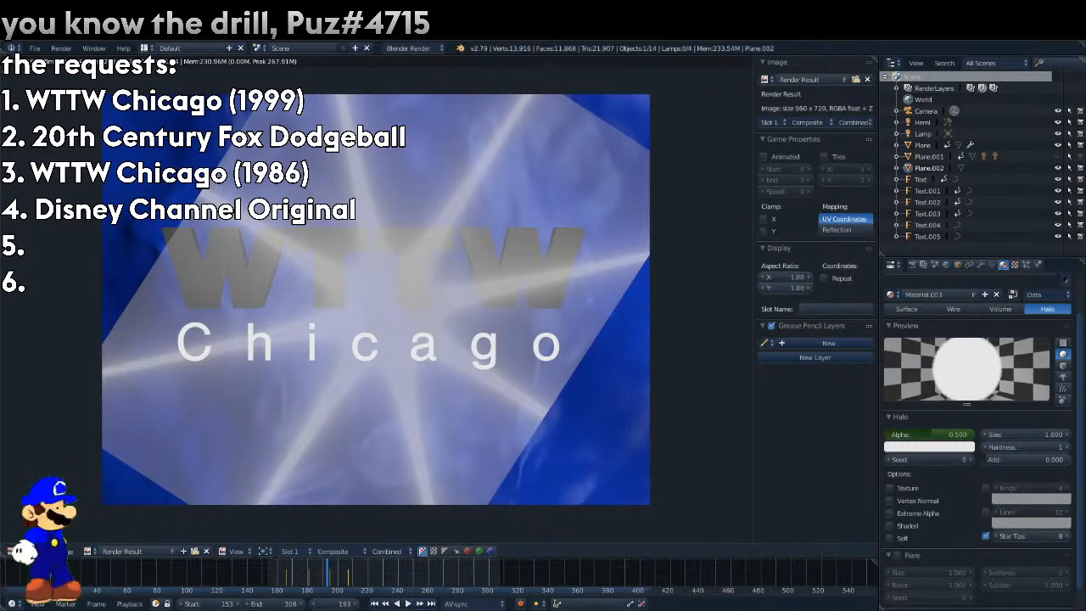
click(50, 426)
click(145, 551)
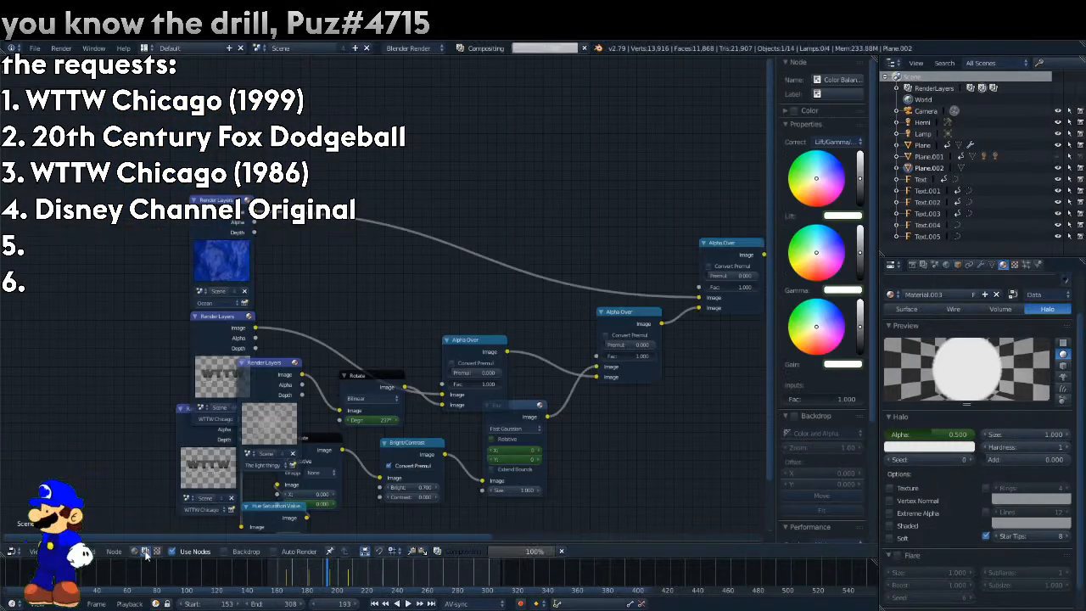
click(87, 550)
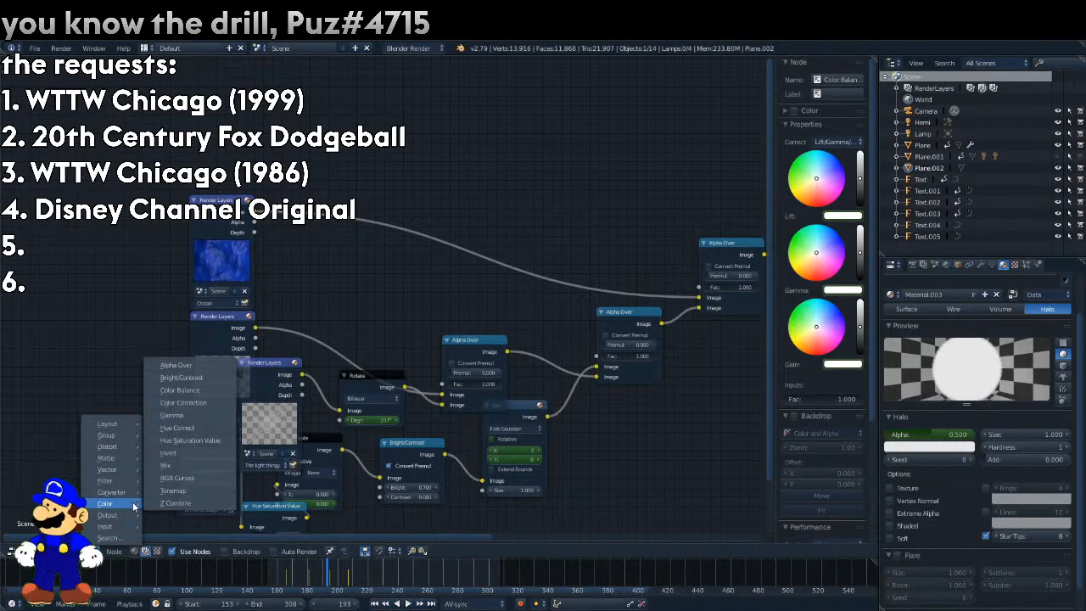
mouse_move(116, 454)
click(174, 408)
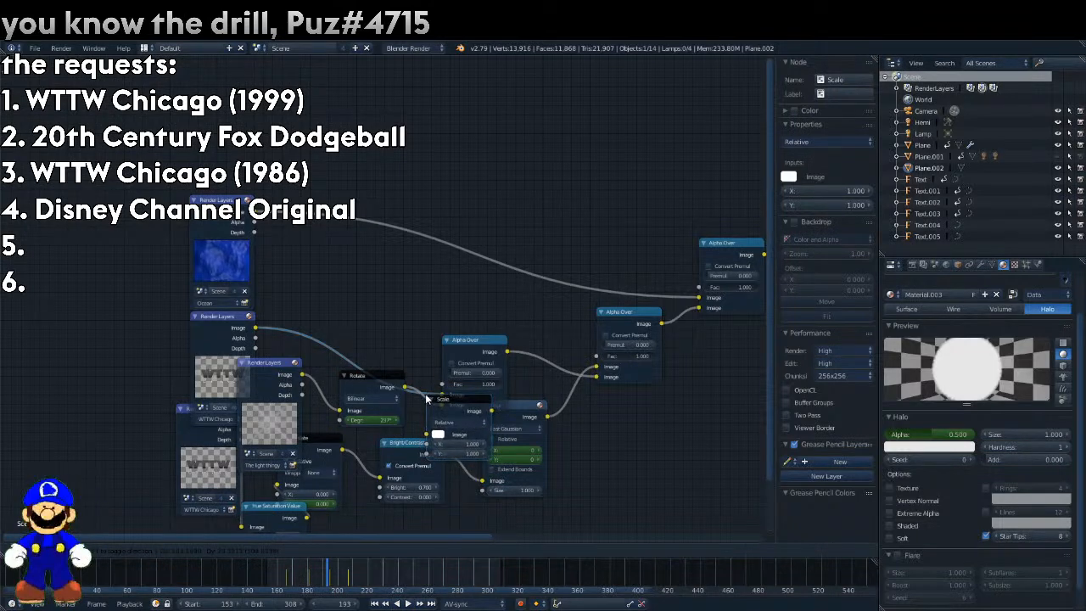
click(438, 401)
key(F12)
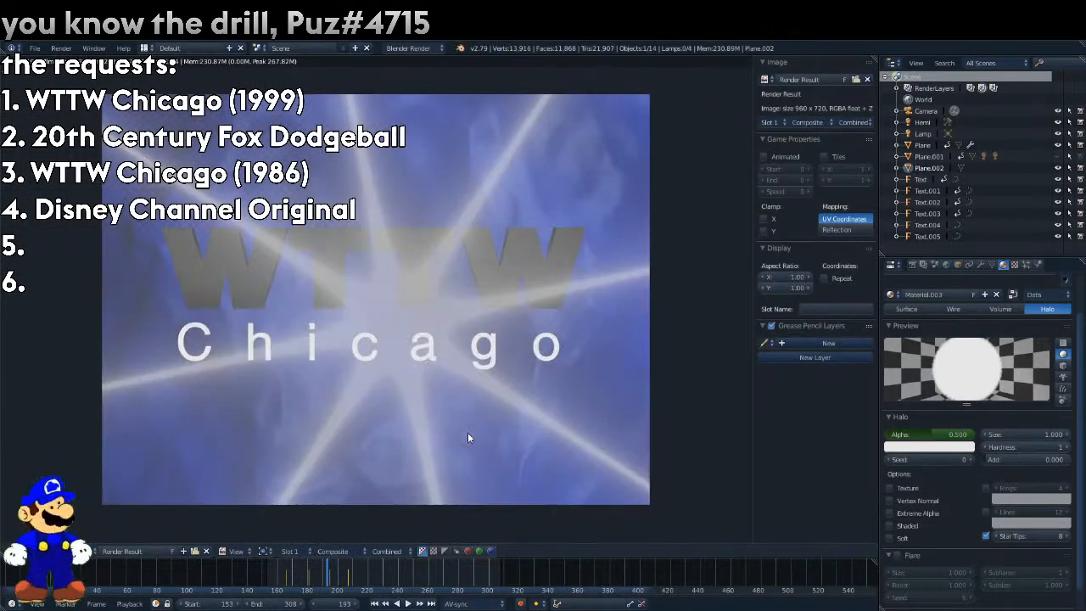
Set the location of the light burst plane to 0 on X, Y and Z, and render the frame again.
click(10, 550)
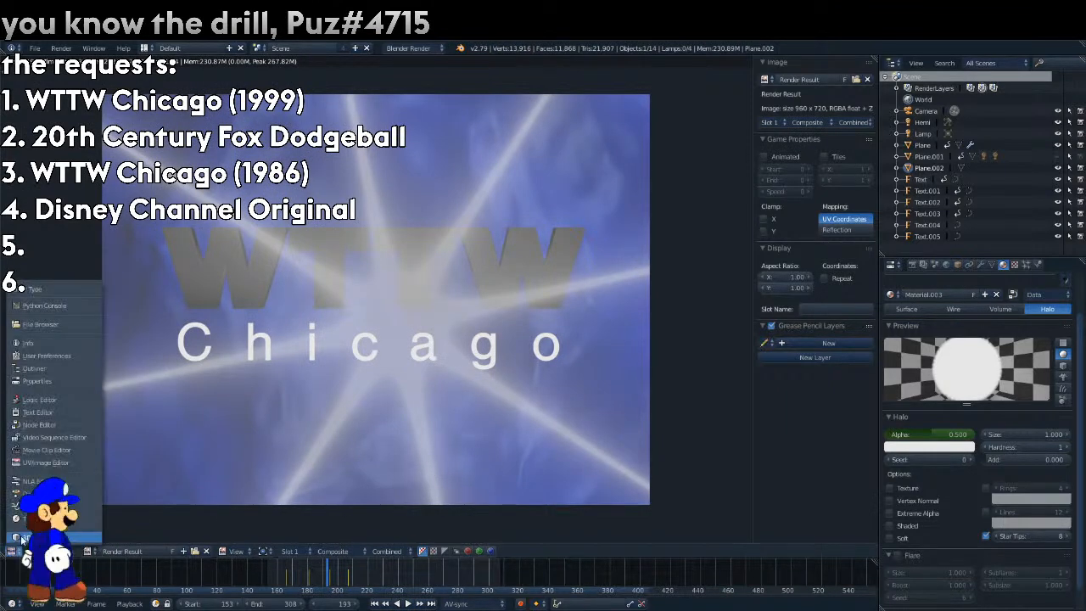
click(30, 520)
click(957, 265)
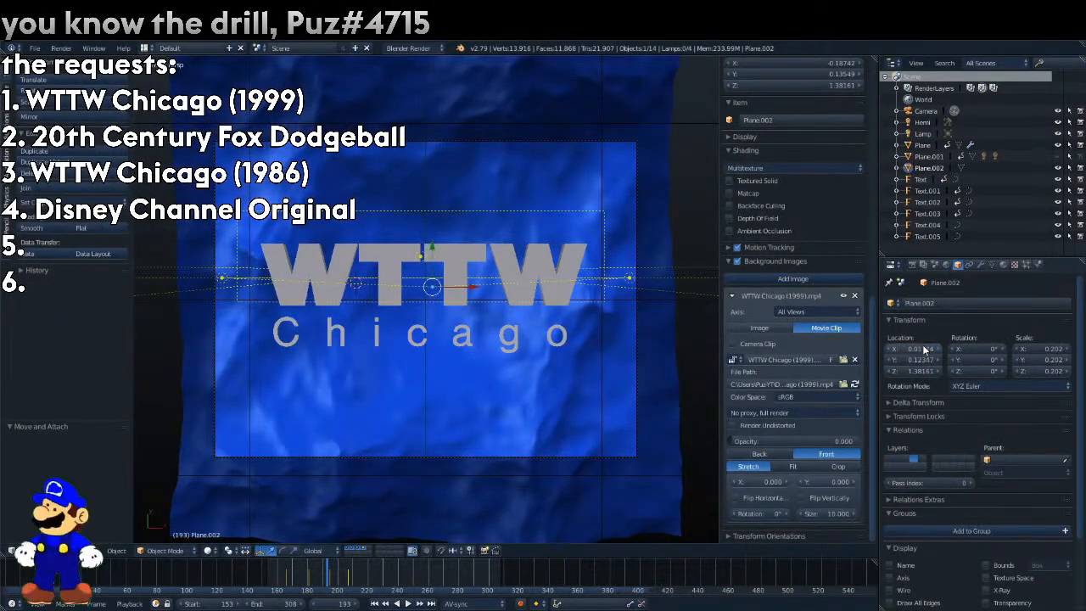
key(F12)
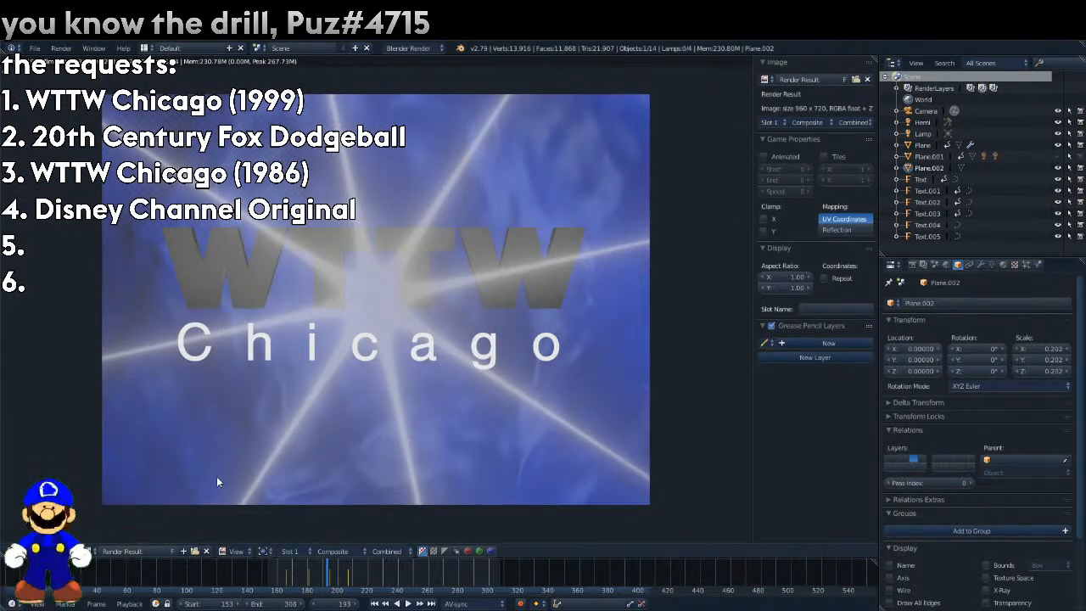
Relink the compositing nodes so the WTTW Chicago text is layered over the scaled light burst, and re-render.
click(12, 551)
click(45, 429)
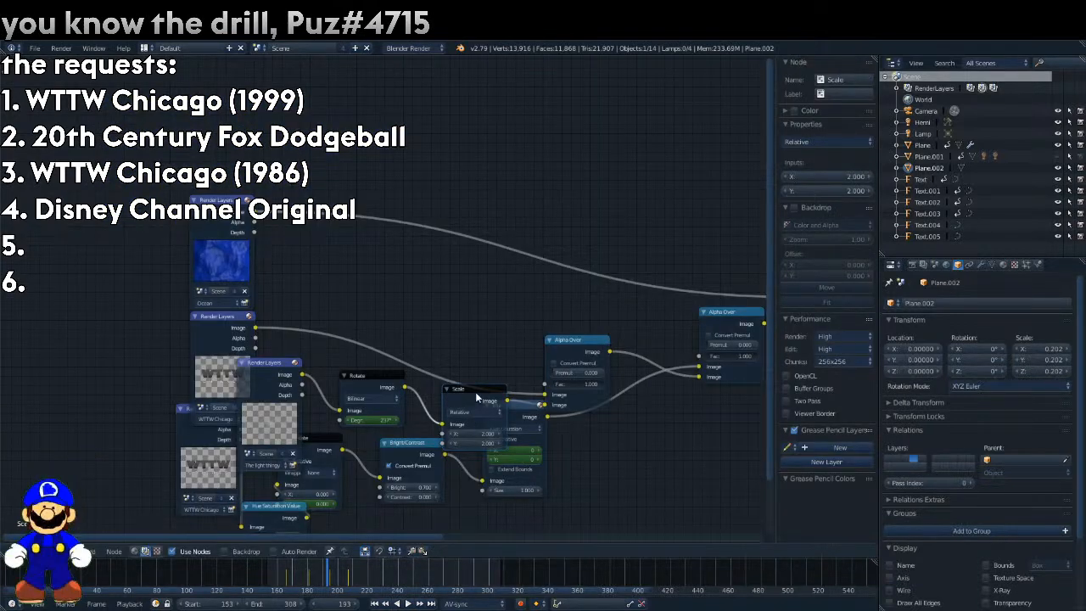
drag(474, 391, 463, 381)
key(F12)
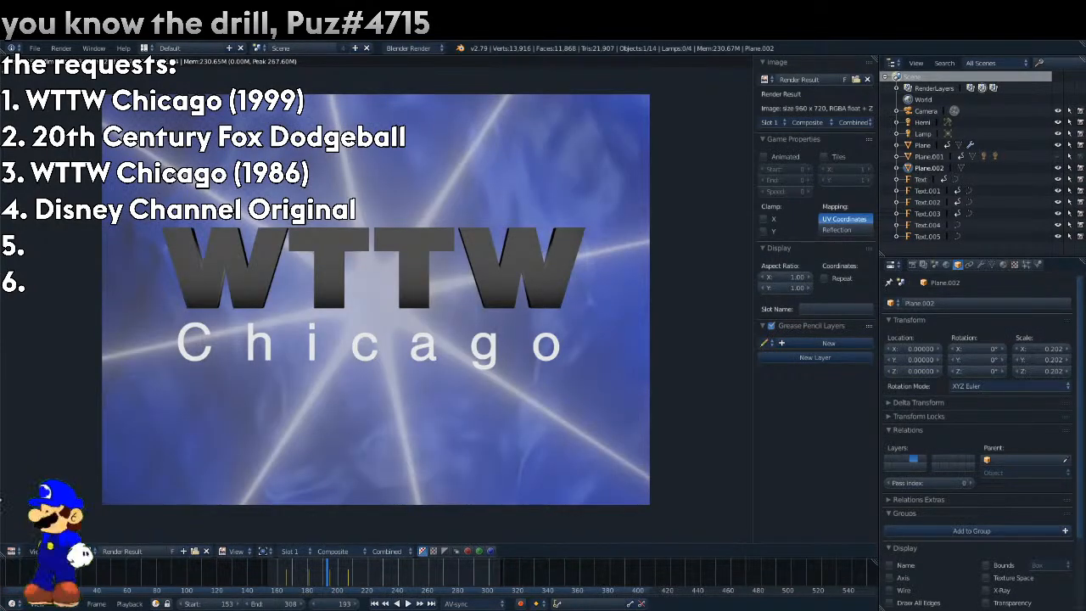
Select the Chicago text on its own layer, raise the reference video's opacity to 0.665 and find where the text fades in.
click(12, 550)
click(30, 536)
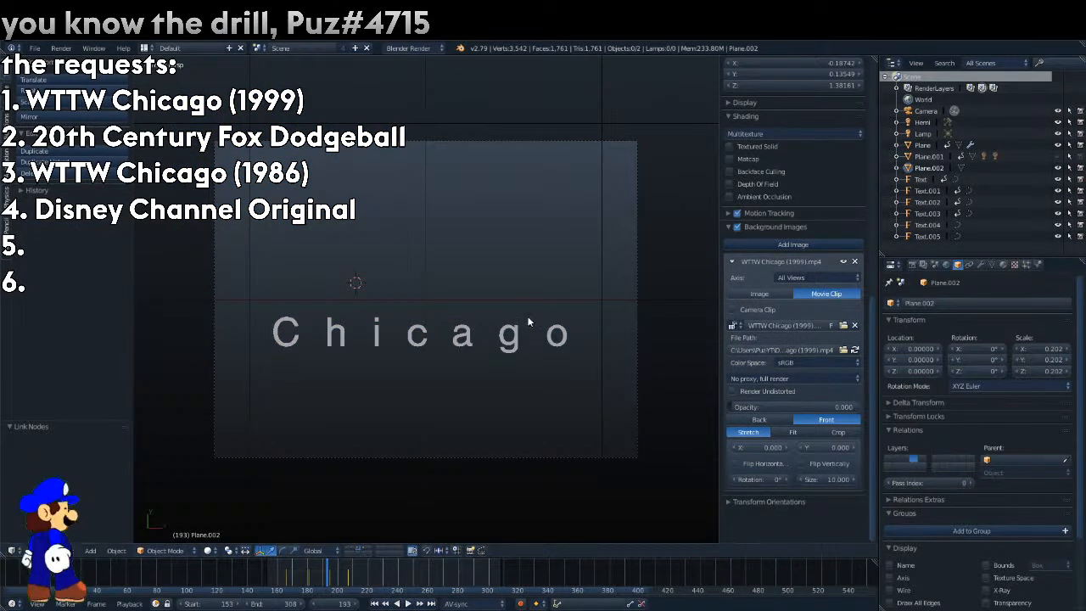
right_click(528, 329)
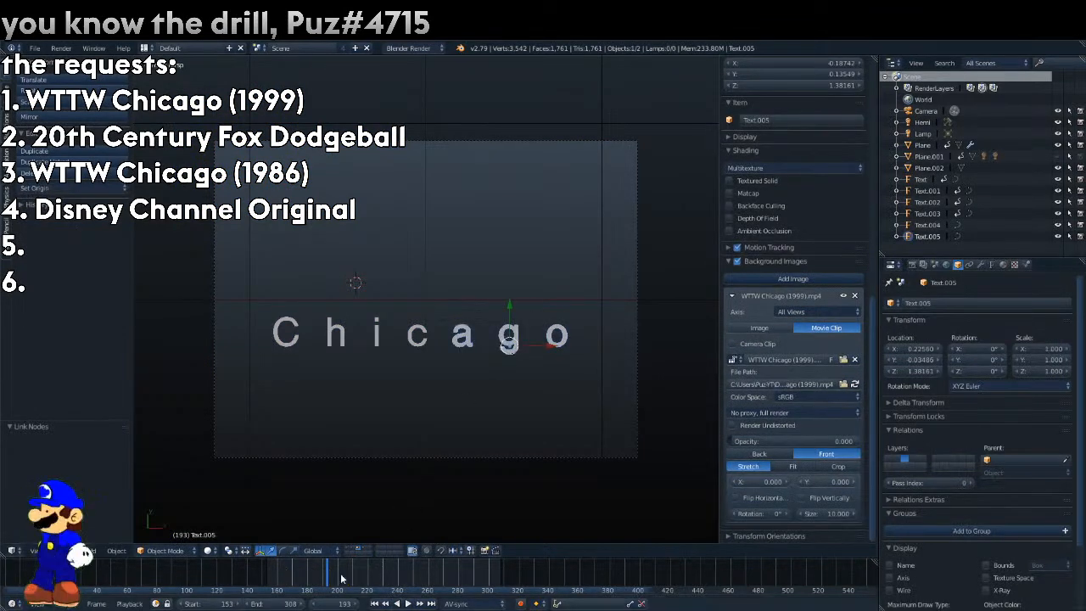
drag(743, 441, 817, 441)
key(alt+a)
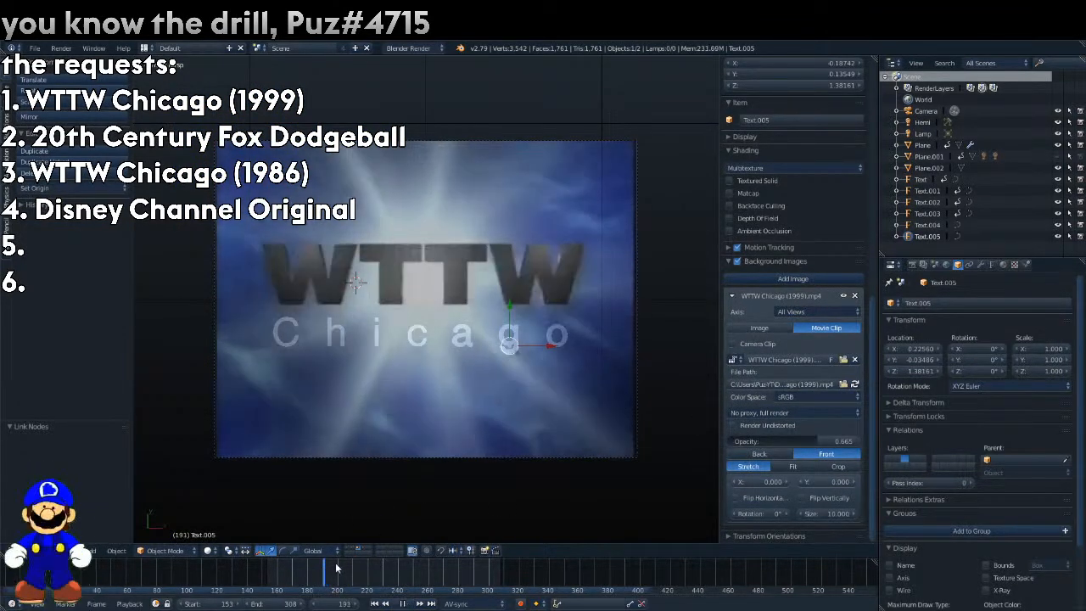
key(alt+a)
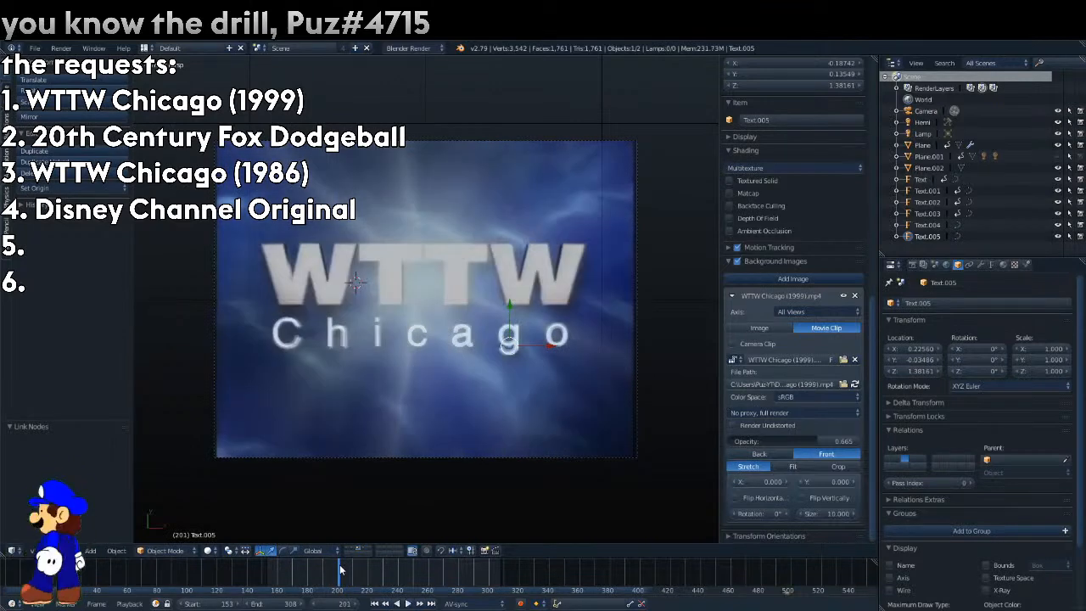
At frame 201, enable transparency on the Chicago text's material and keyframe its alpha at 1.
click(990, 266)
click(1003, 265)
scroll(967, 483, down, 8)
click(898, 402)
right_click(915, 434)
click(915, 433)
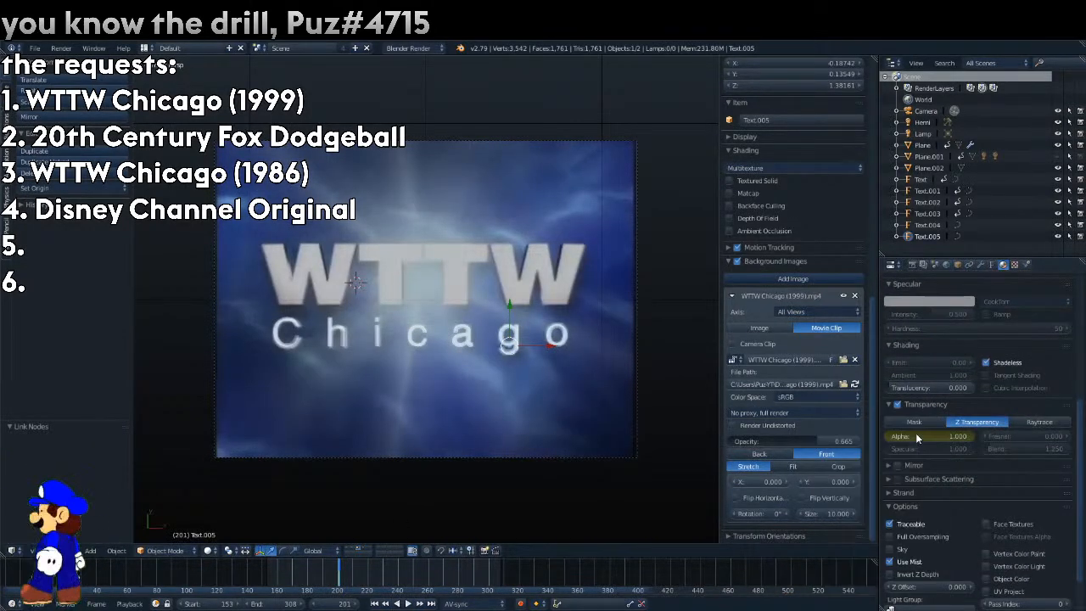
At frame 190, set the Chicago material's alpha to 0 and keyframe it.
drag(321, 579, 315, 577)
drag(330, 582, 322, 581)
drag(968, 436, 889, 436)
right_click(889, 436)
click(889, 436)
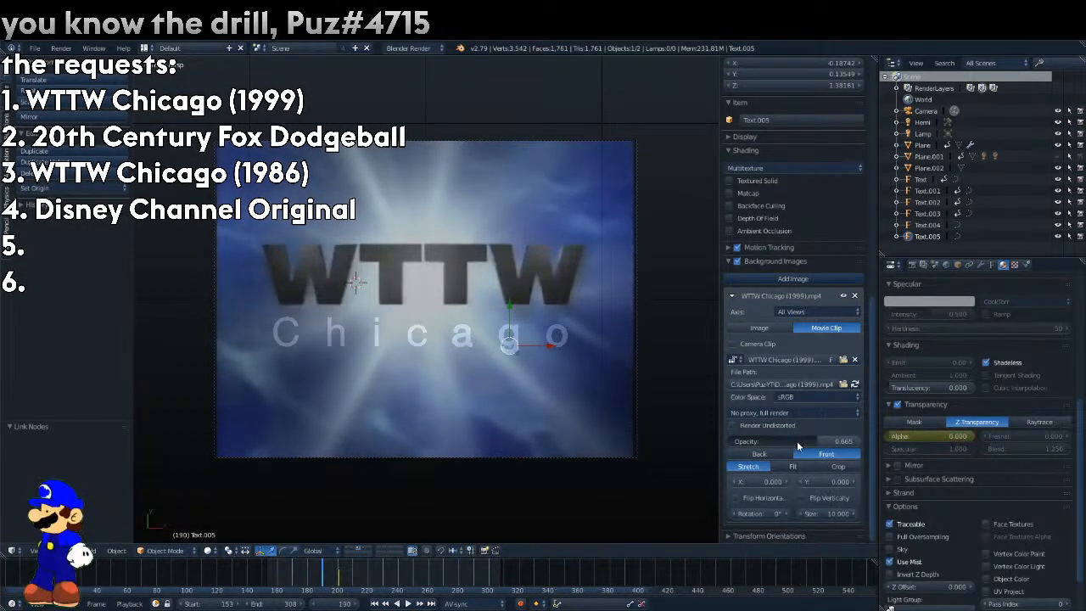
Set the reference video's opacity to 0, show all layers, play the animation and move to frame 125.
drag(795, 441, 696, 437)
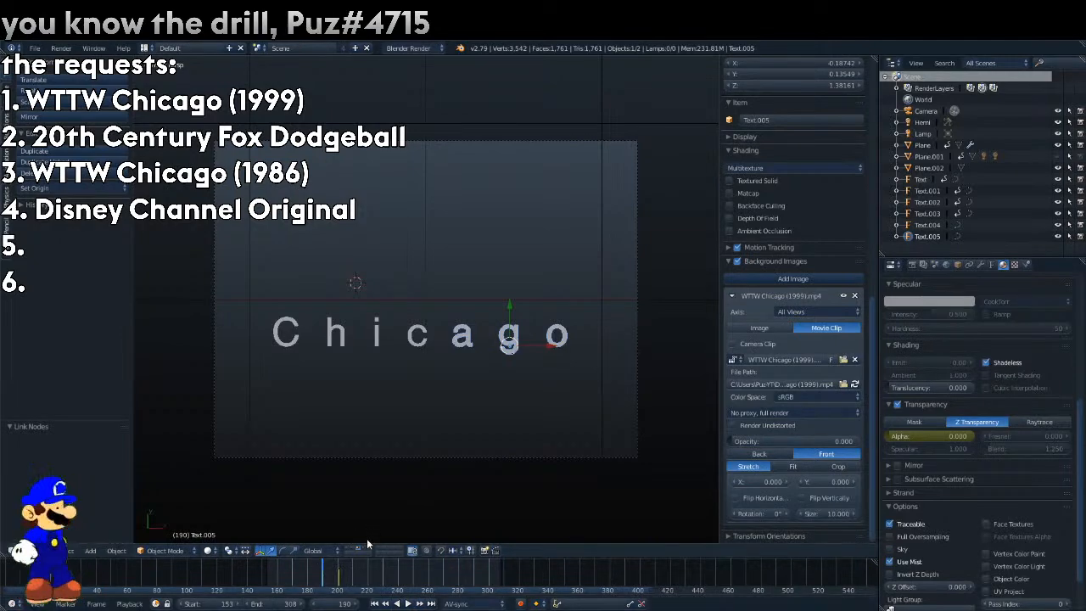
key(alt+a)
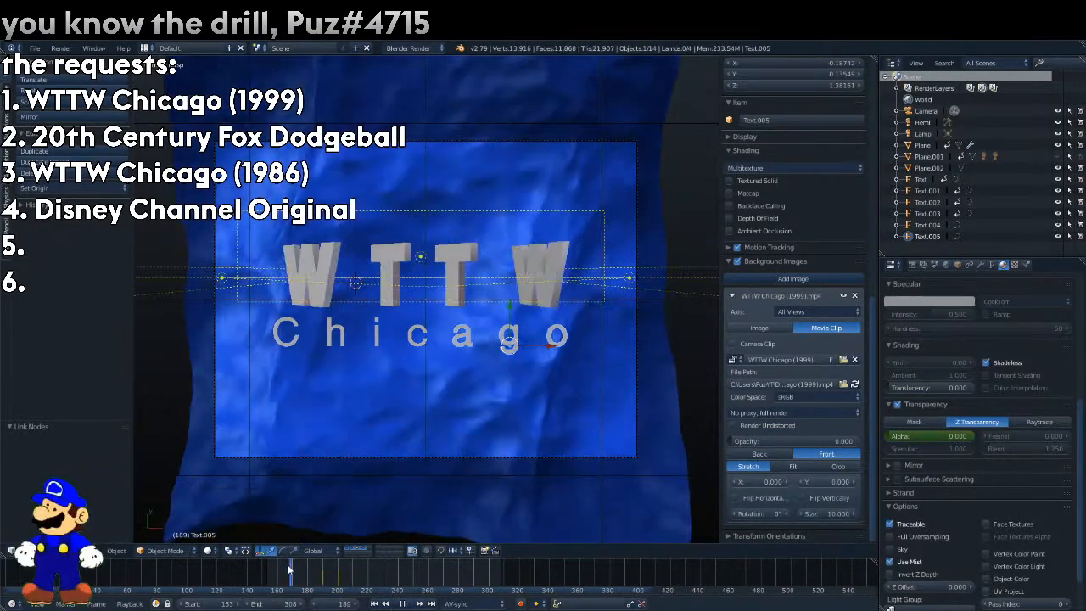
drag(357, 596, 225, 576)
scroll(466, 475, up, 2)
scroll(466, 477, down, 4)
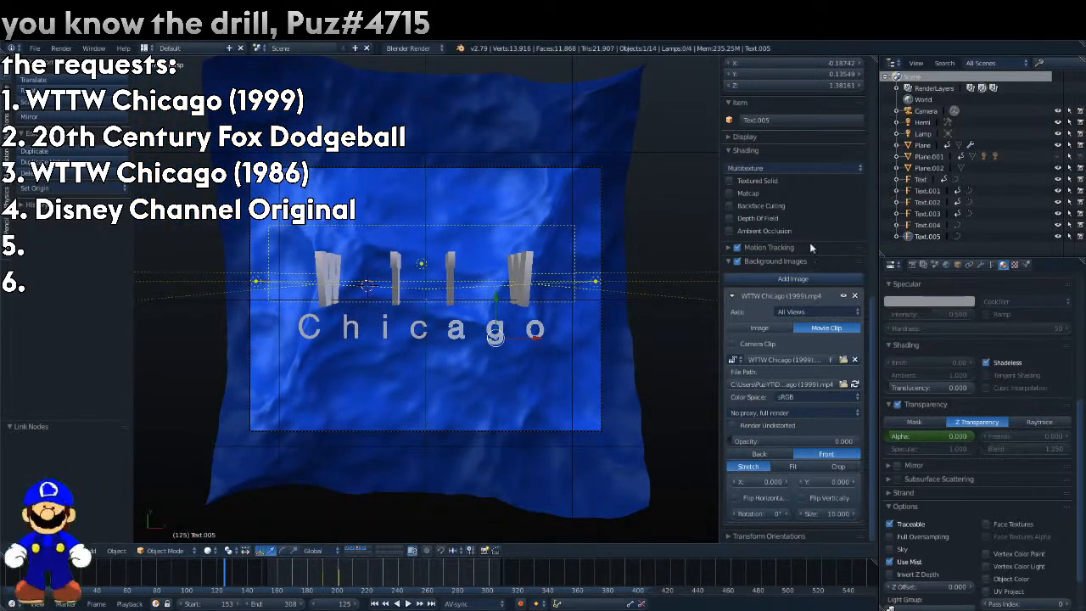
Set the water plane's X scale to 0.258 and test-render frames 125 and 153.
click(923, 146)
click(959, 265)
drag(1042, 349, 1061, 349)
key(F12)
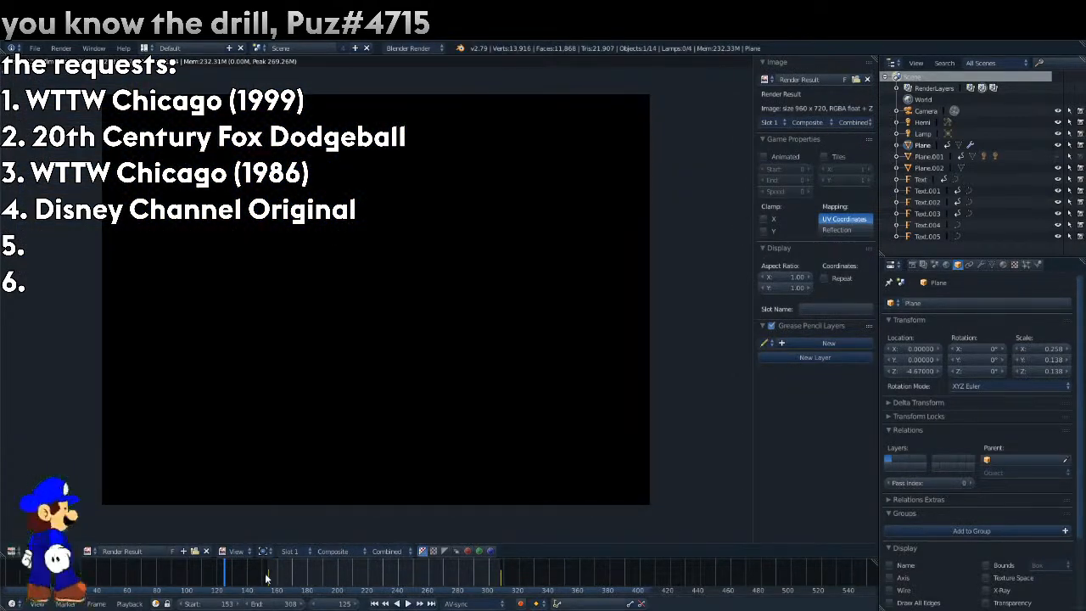
click(268, 578)
key(F12)
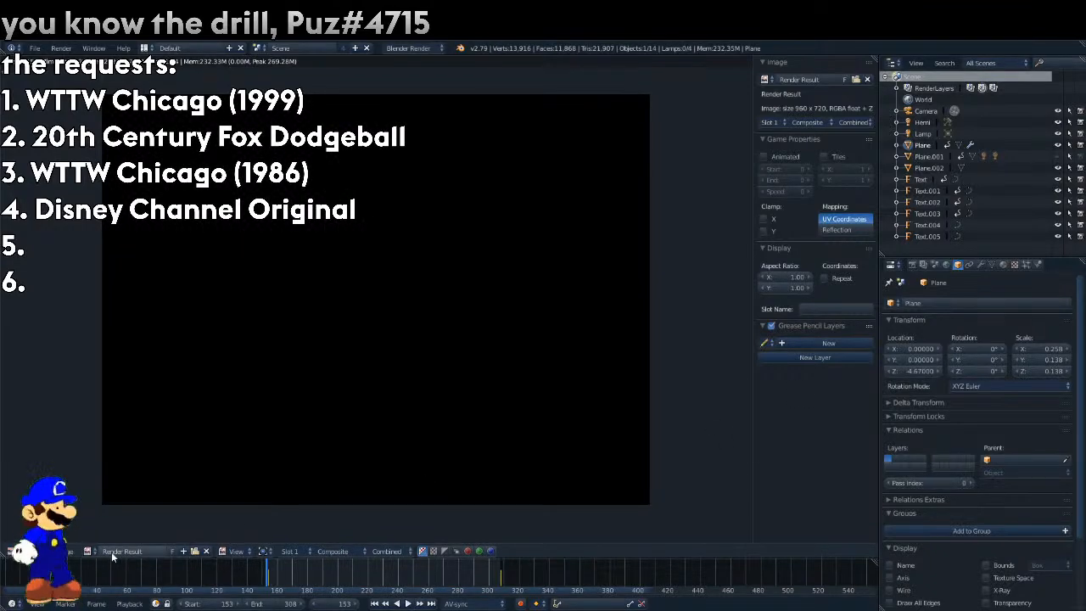
Play the animation in the 3D view, render frame 188 to check the composite, and return to the 3D view.
click(35, 551)
click(13, 552)
click(26, 535)
key(alt+a)
key(alt+a)
scroll(450, 364, up, 5)
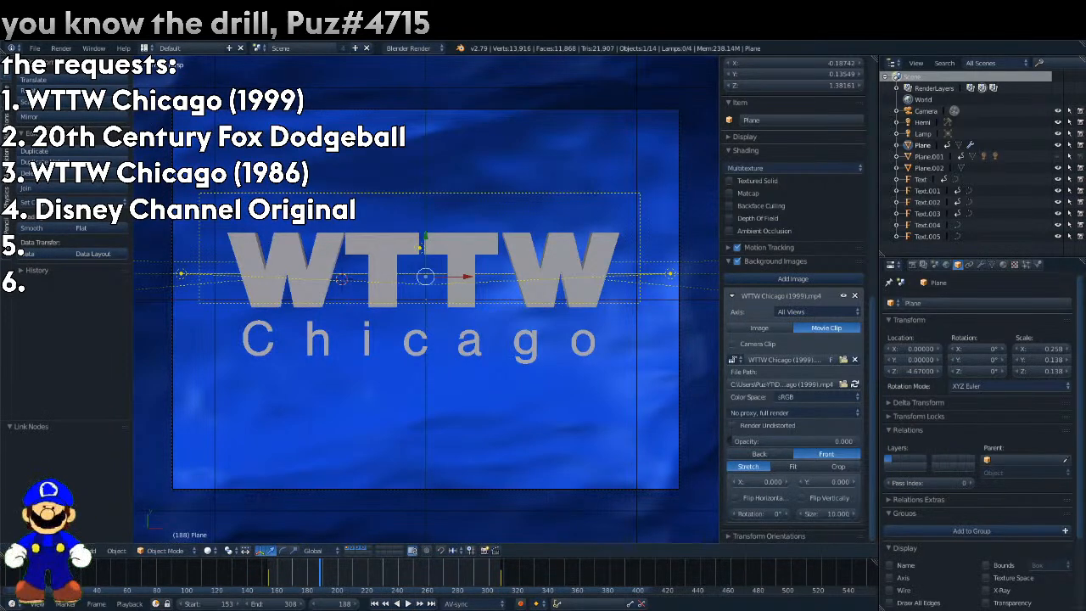
key(F12)
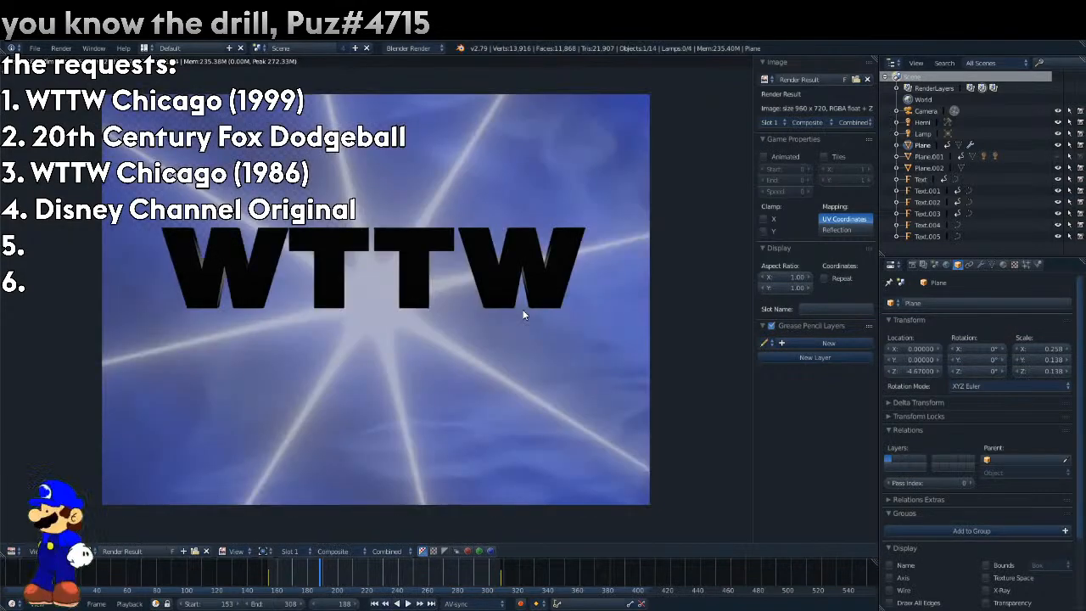
click(11, 551)
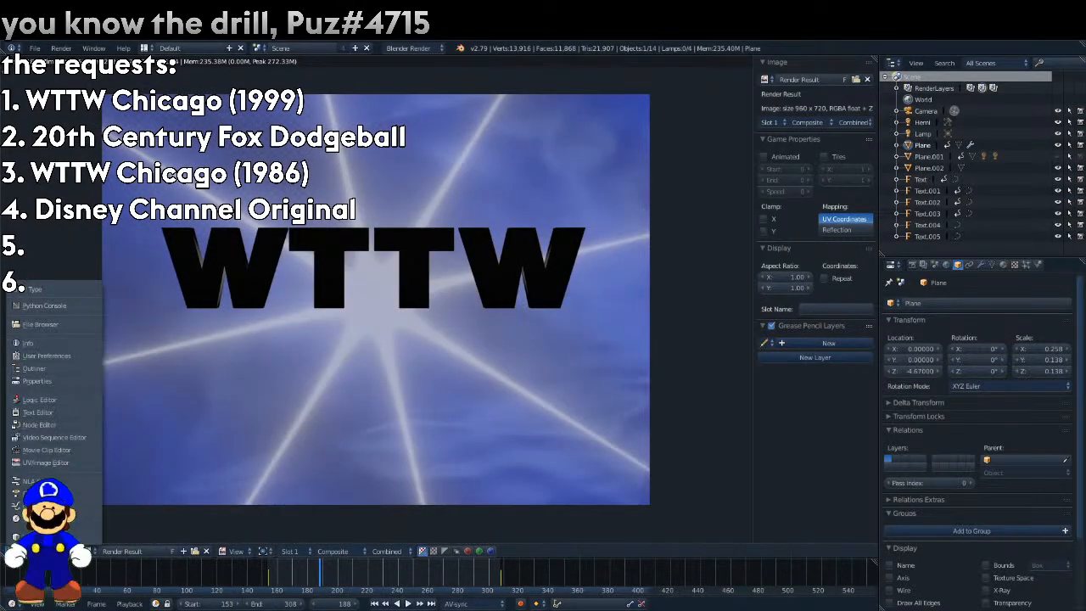
click(34, 536)
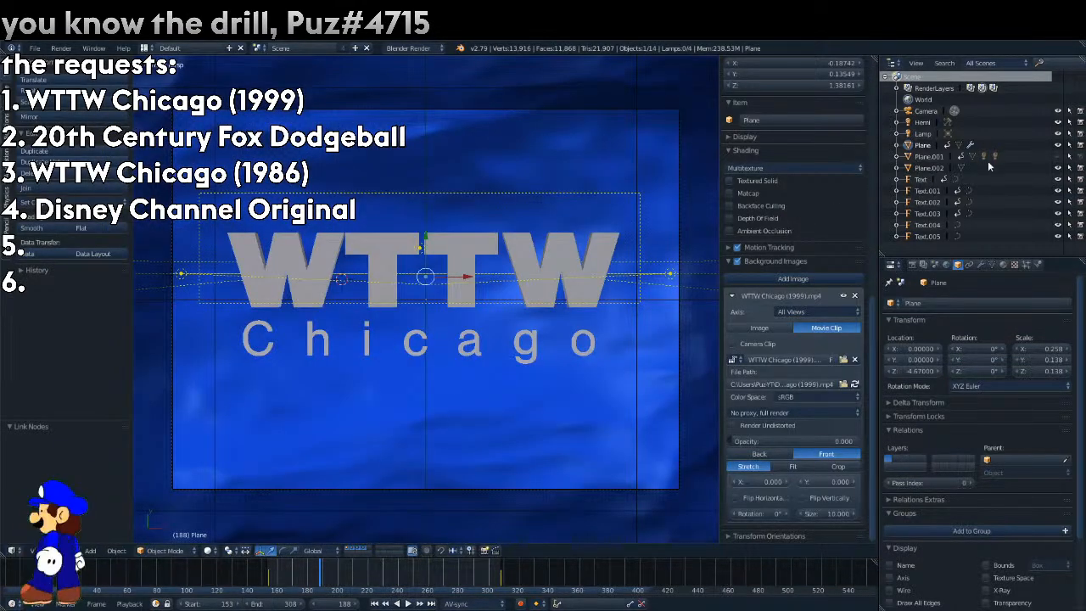
Play the animation on to frame 201 and inspect an area lamp's settings and the first W's material.
click(983, 156)
key(alt+a)
drag(351, 579, 339, 574)
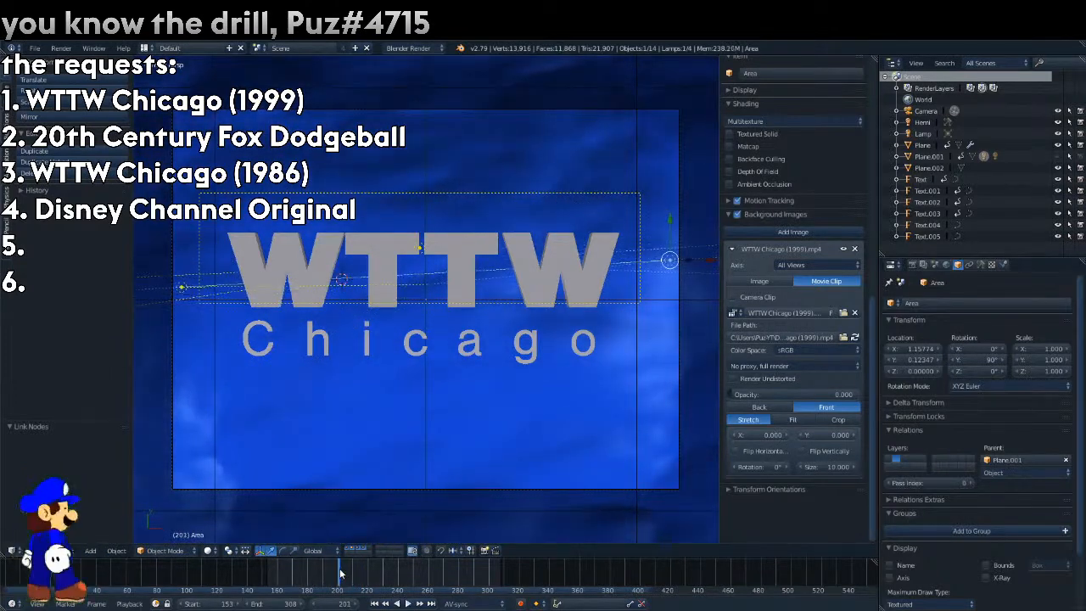
click(979, 265)
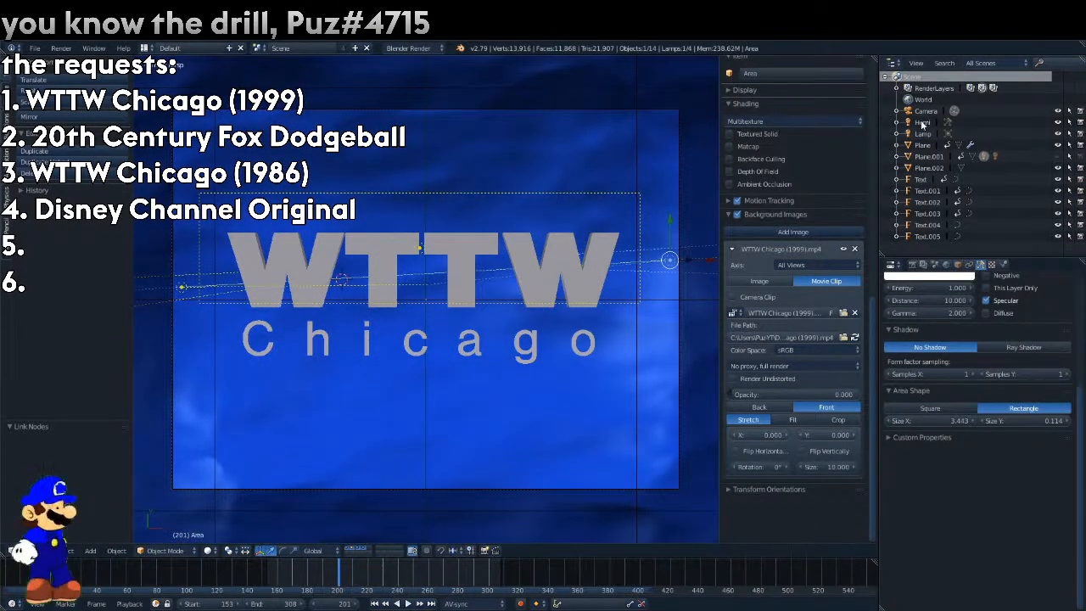
click(921, 179)
click(1004, 264)
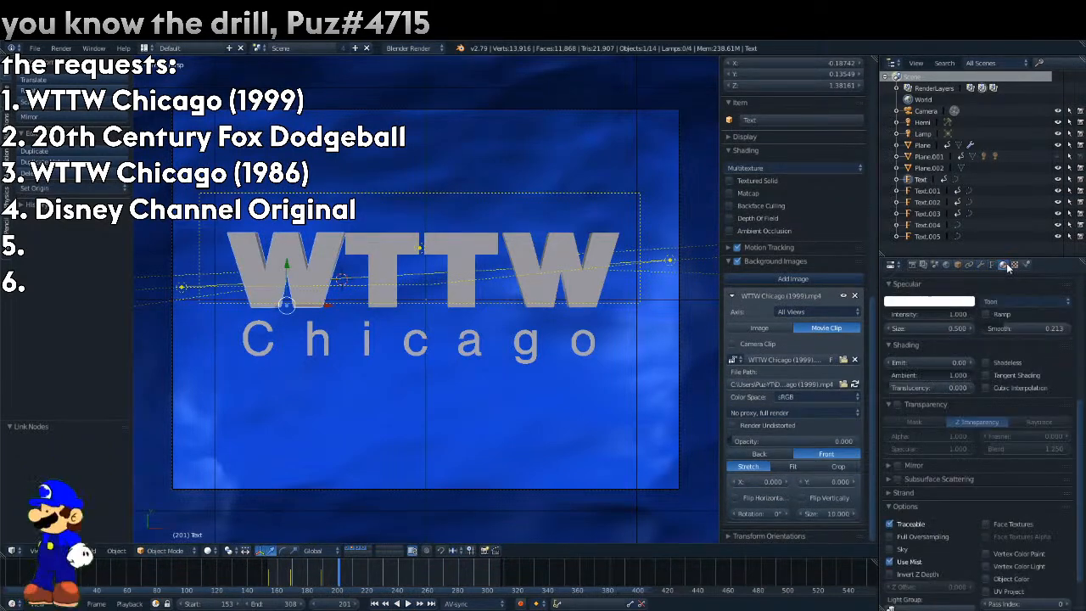
scroll(982, 379, up, 5)
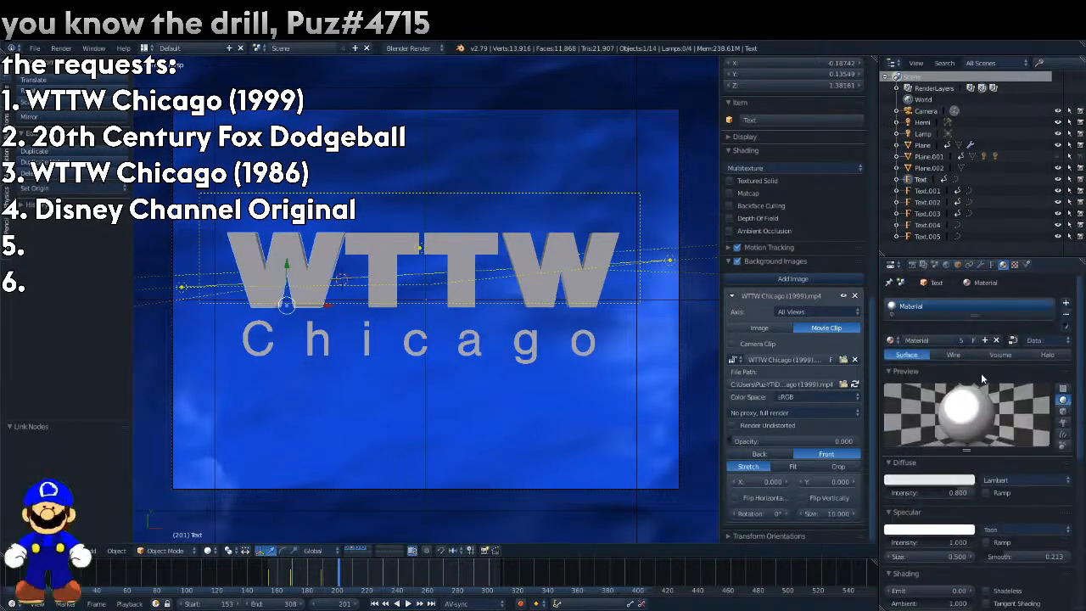
At frame 198, keyframe the energy of both area lamps at 1.000.
click(923, 123)
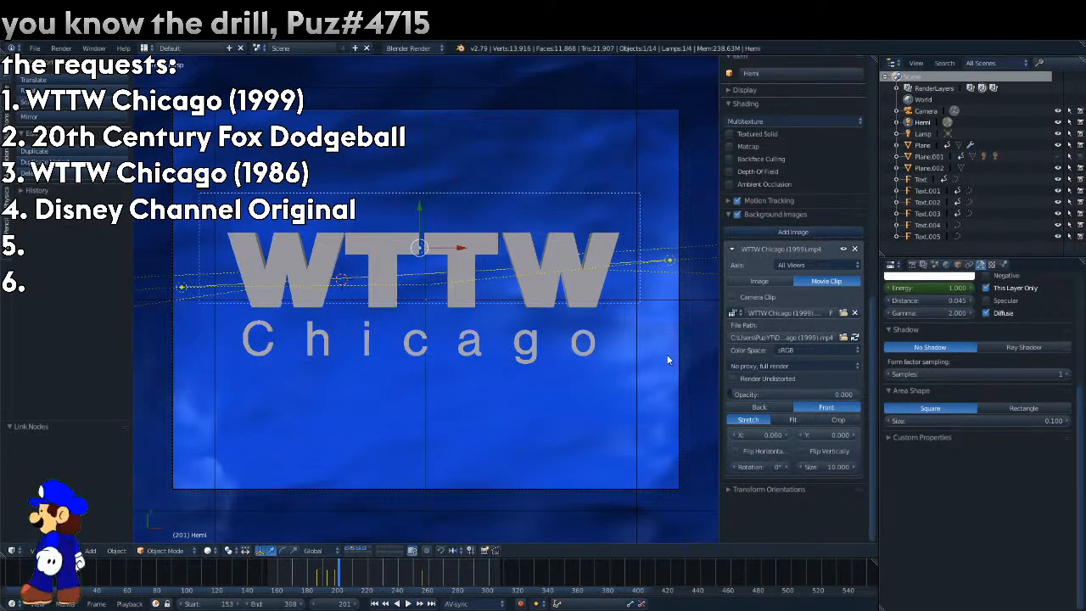
key(Up)
key(Down)
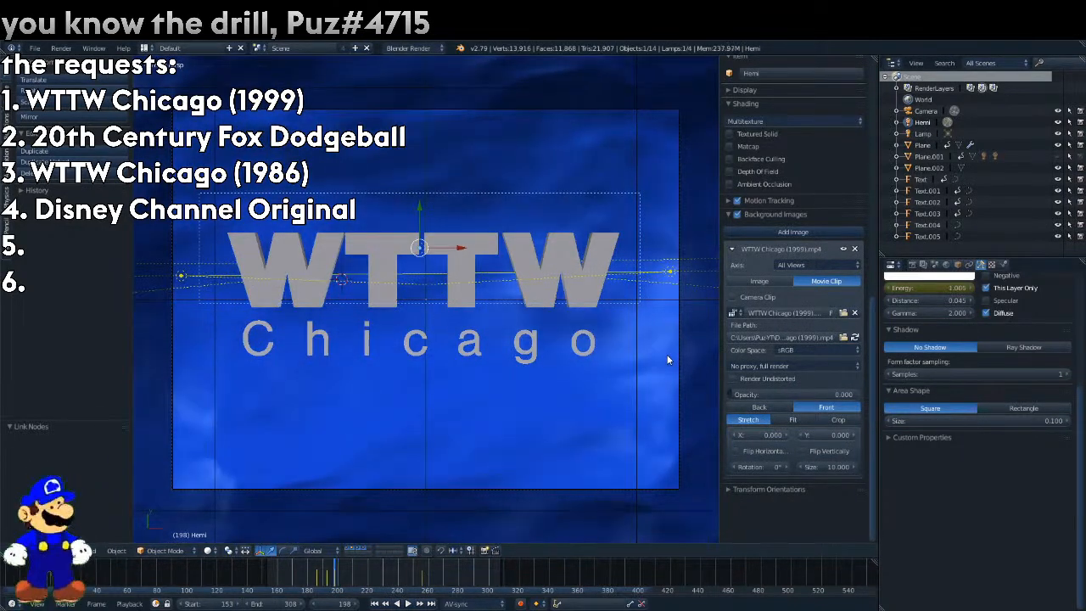
click(984, 161)
right_click(960, 284)
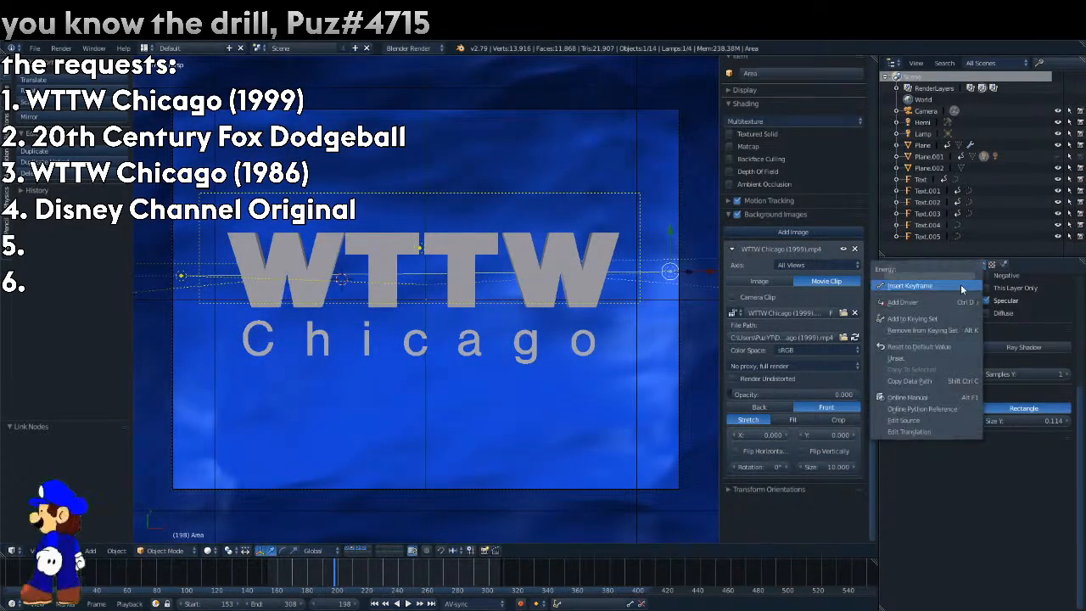
right_click(953, 288)
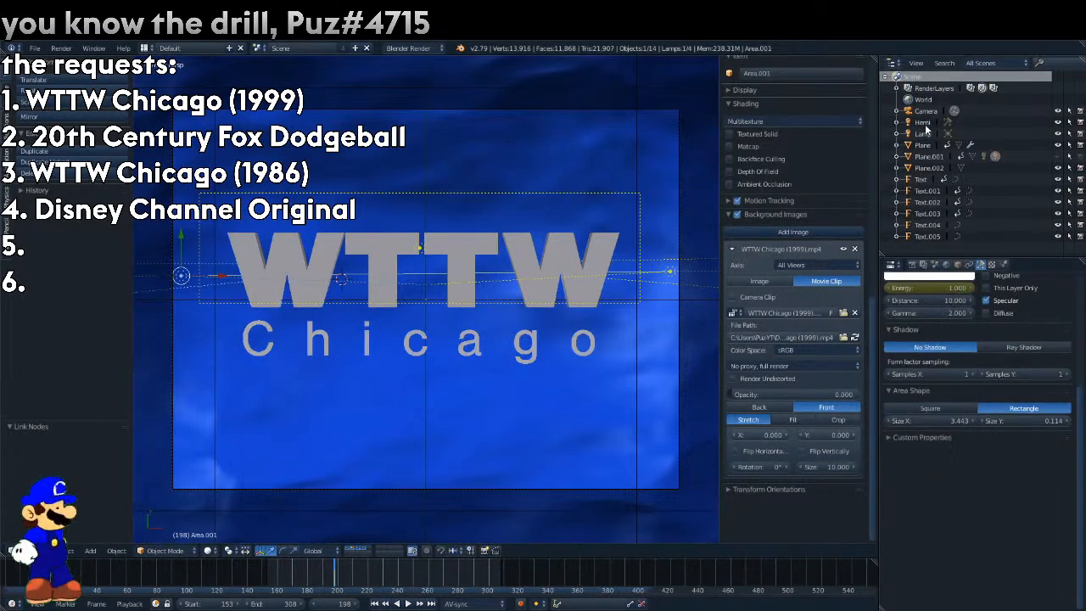
At frame 186, set the energy of both area lamps to 0 and keyframe it.
click(923, 122)
click(984, 158)
key(Return)
click(994, 156)
right_click(958, 293)
click(958, 292)
click(984, 157)
Select the Hemi lamp and test-render from frame 186 up to frame 208 to check the lighting fade.
click(923, 122)
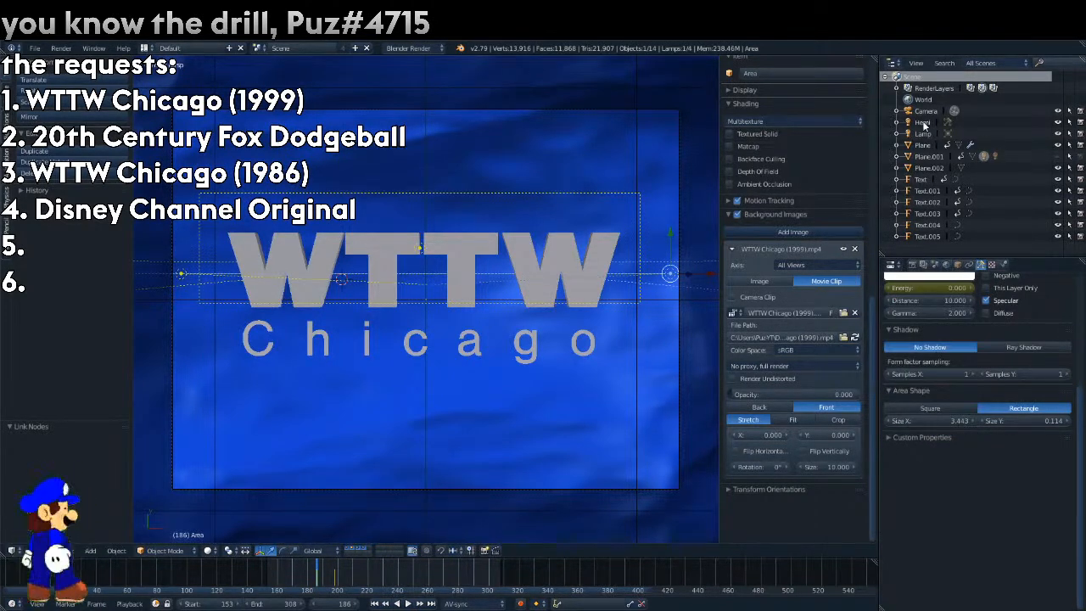
key(F12)
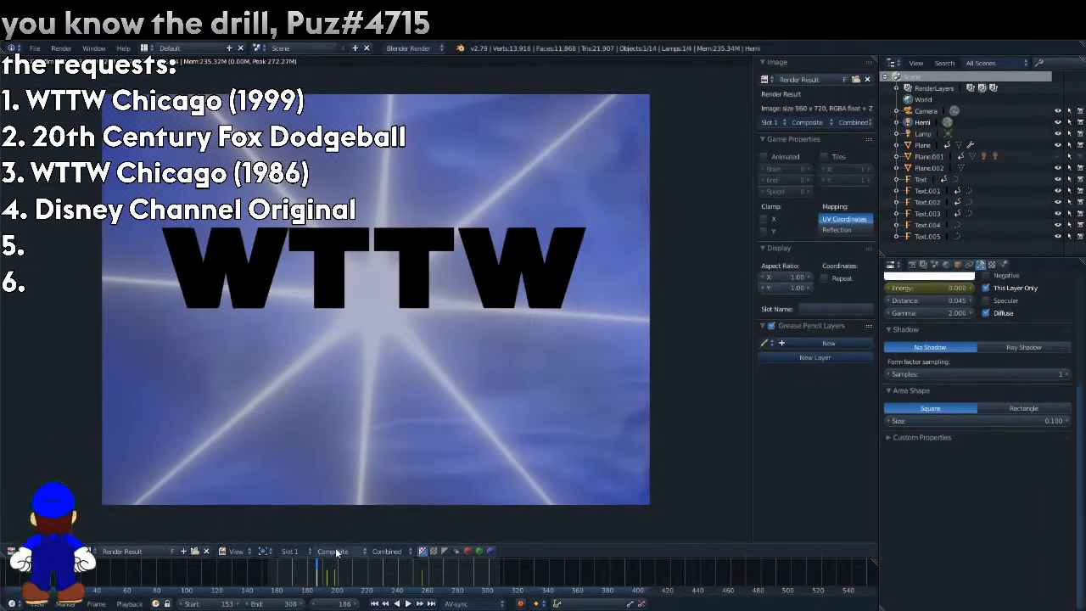
key(F12)
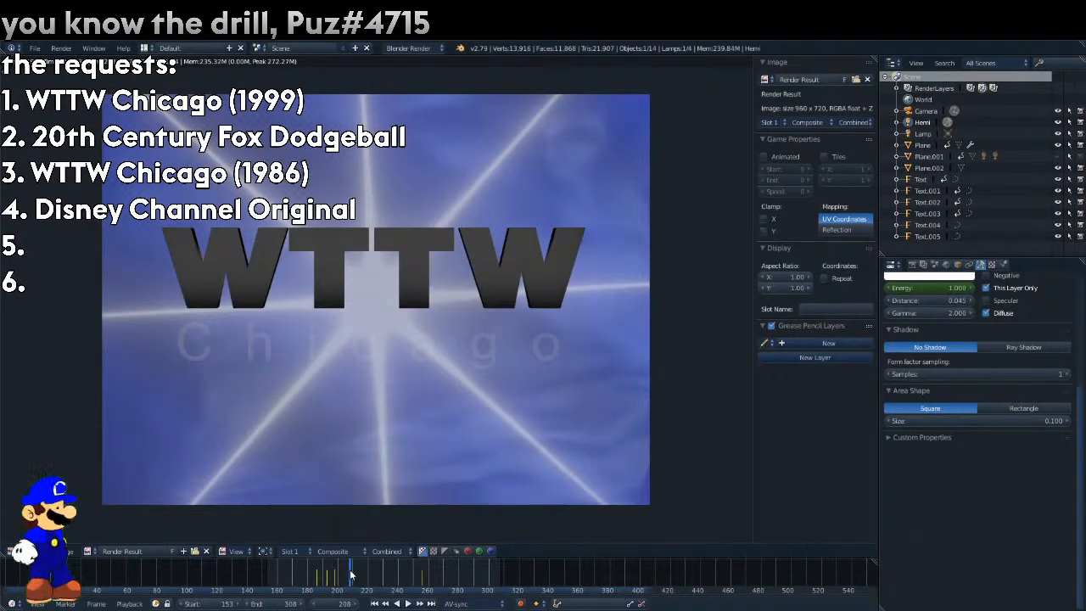
key(F12)
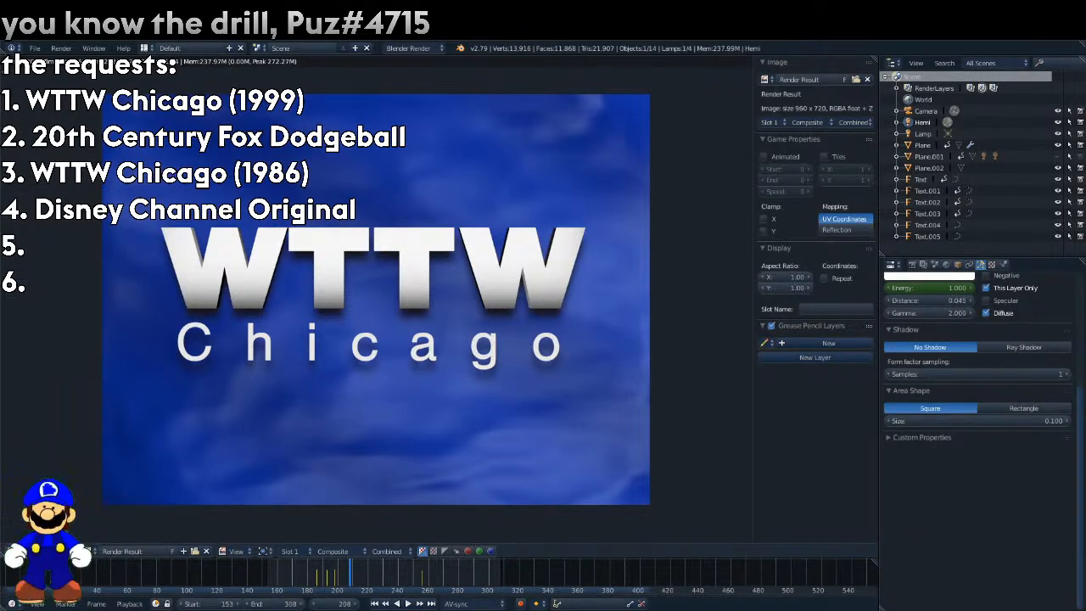
Compare the opening up to frame 162 with the reference video at 0.934 opacity, and return its opacity to 0.
key(Escape)
drag(361, 575, 266, 588)
key(alt+a)
key(Escape)
drag(809, 395, 852, 396)
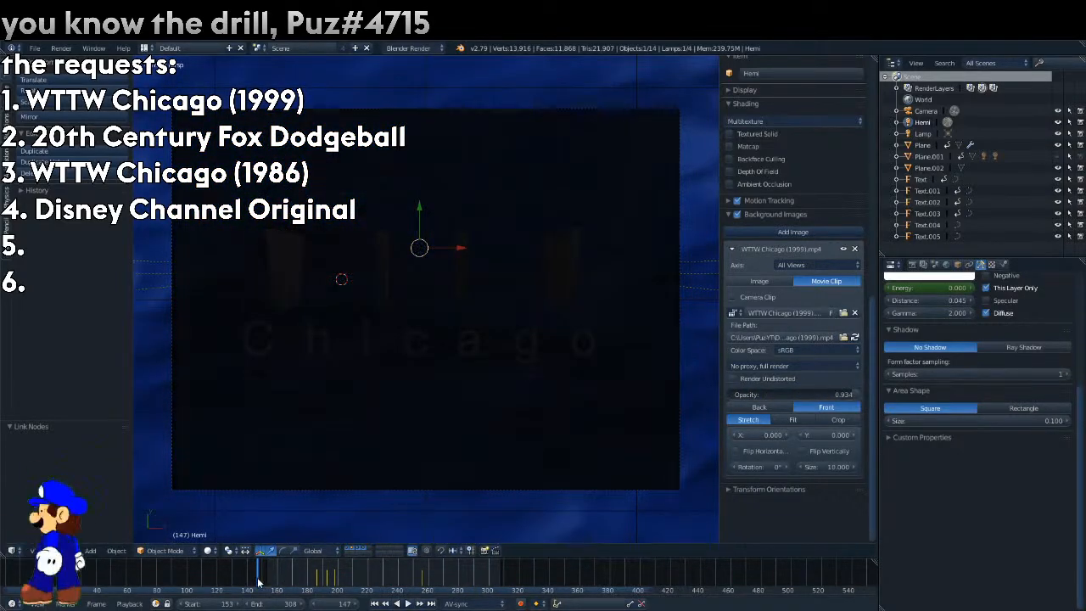
mouse_move(271, 591)
mouse_down()
mouse_move(501, 576)
mouse_move(279, 591)
mouse_up()
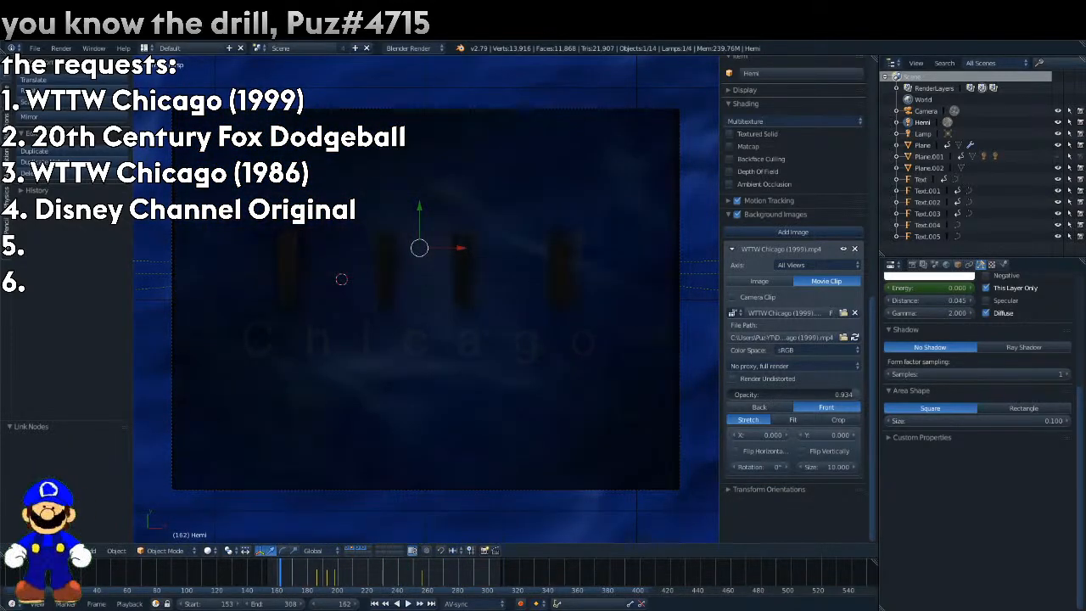
drag(769, 397, 651, 396)
Set the time remapping to 30 old and 60 new, with a frame rate of 60 fps.
click(913, 265)
text(30)
key(Return)
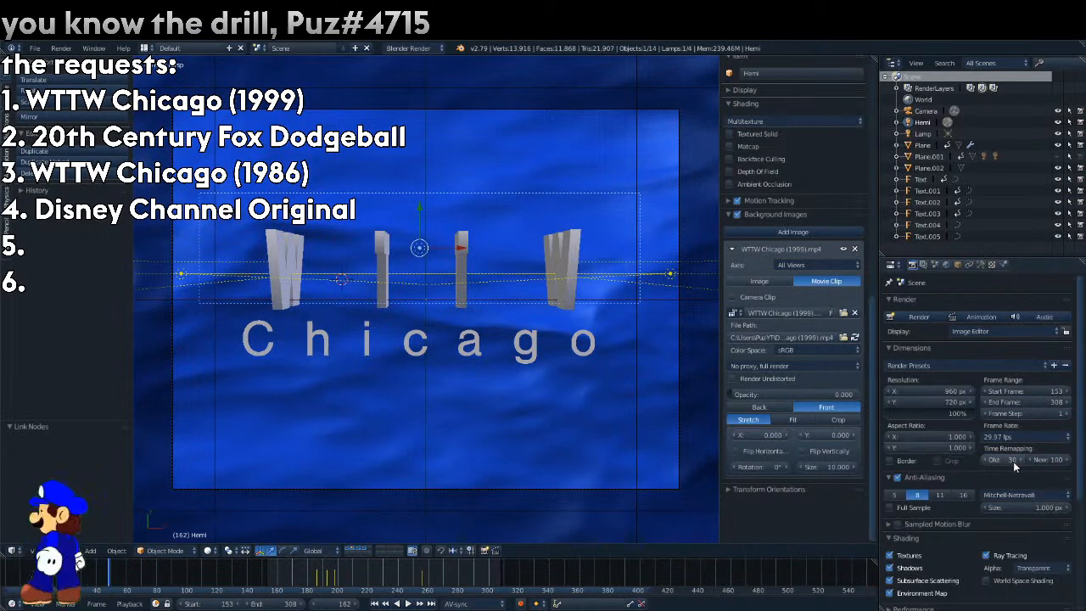
click(1028, 437)
click(1022, 521)
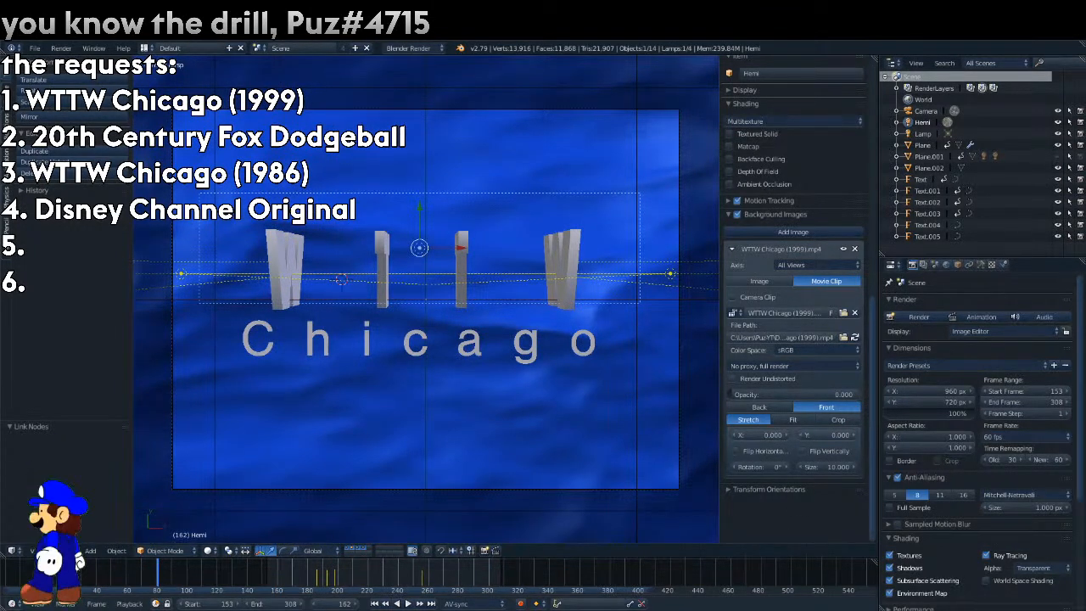
Set the frame range to start at 306 and end at 616, and check the playback.
click(1025, 392)
text(30)
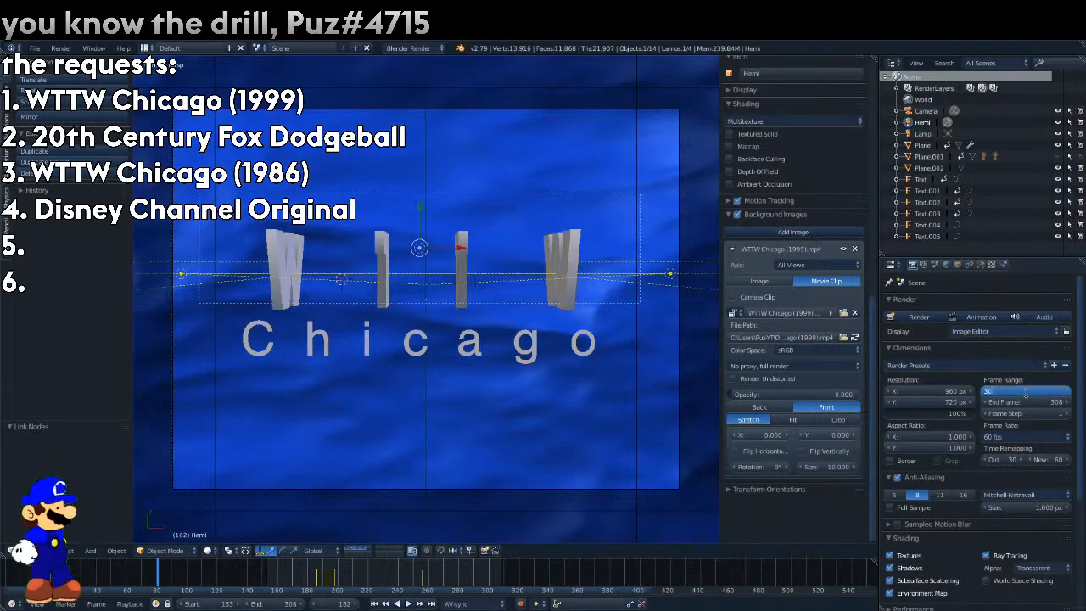
key(Return)
key(Return)
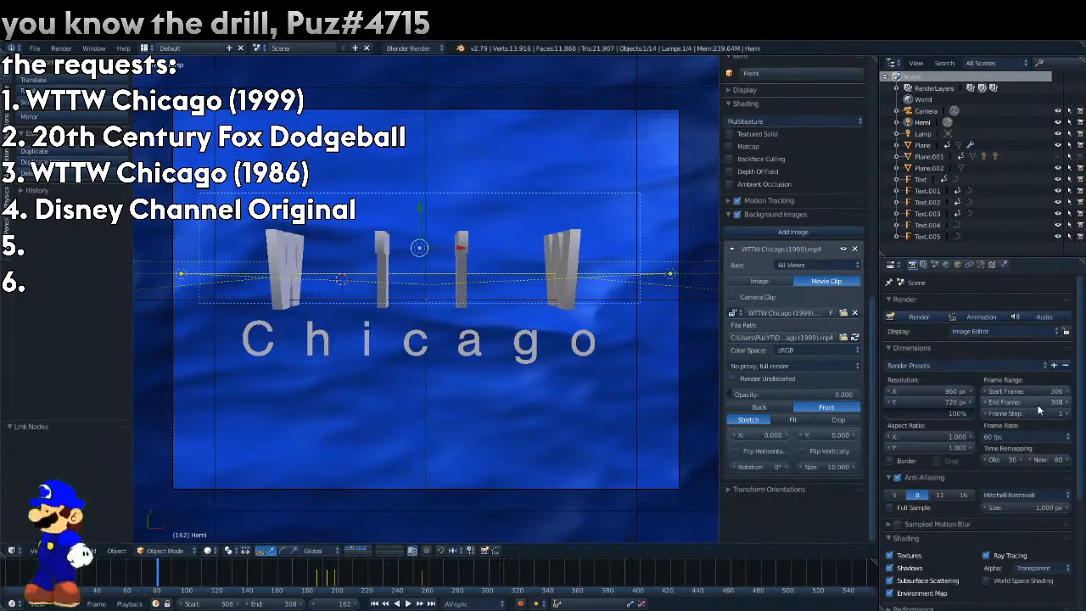
key(Return)
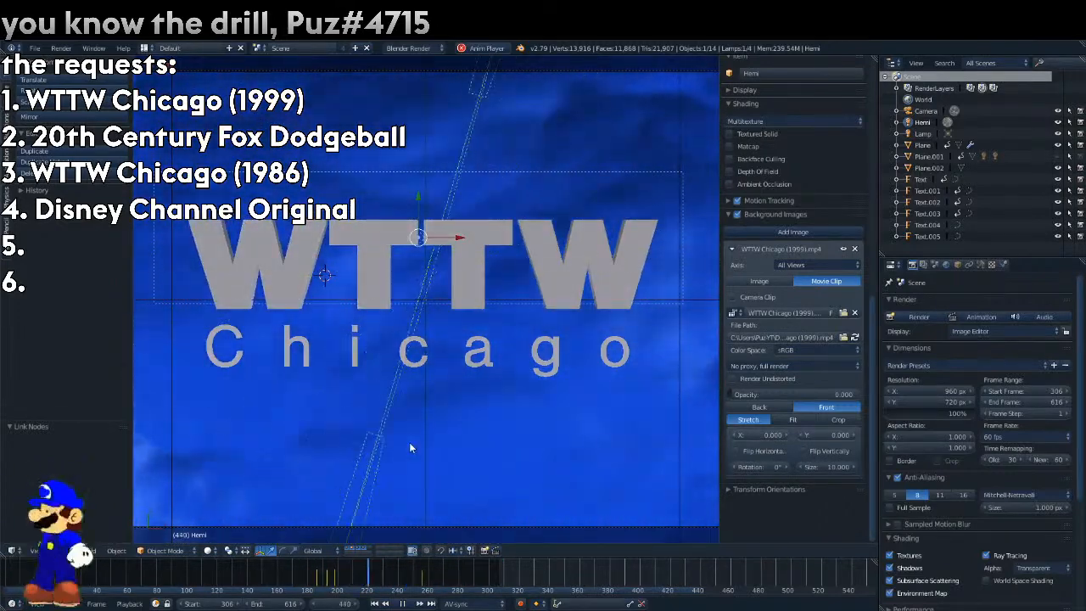
key(alt+a)
Set the render output format to FFmpeg video.
scroll(977, 434, down, 5)
click(950, 547)
click(938, 497)
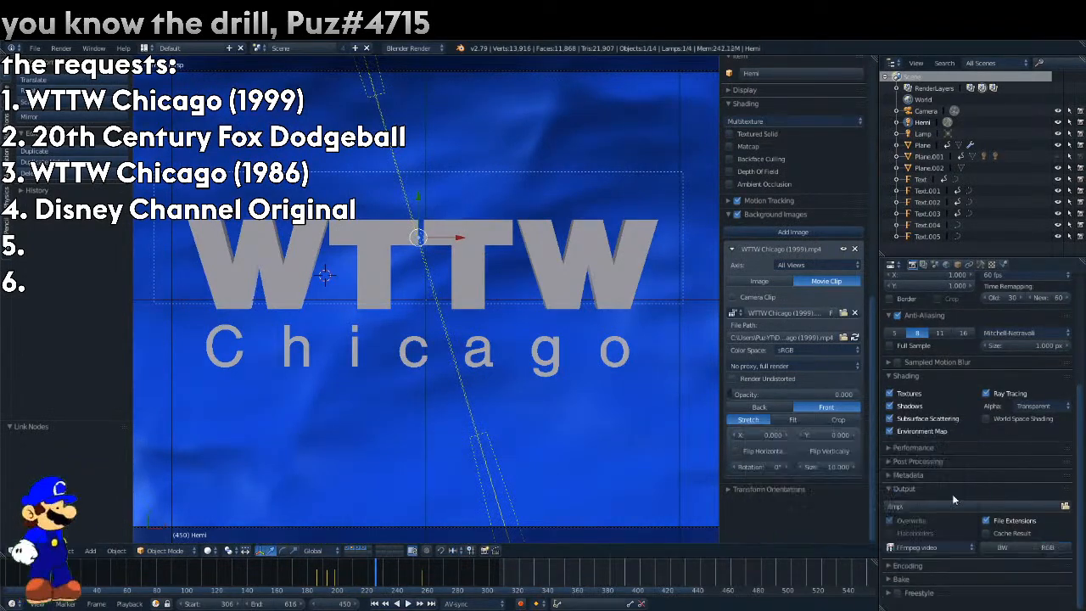
In the Video Sequence Editor, add WTTW Chicago (1999).mp4 from Downloads as a sound strip at frame 0.
click(11, 551)
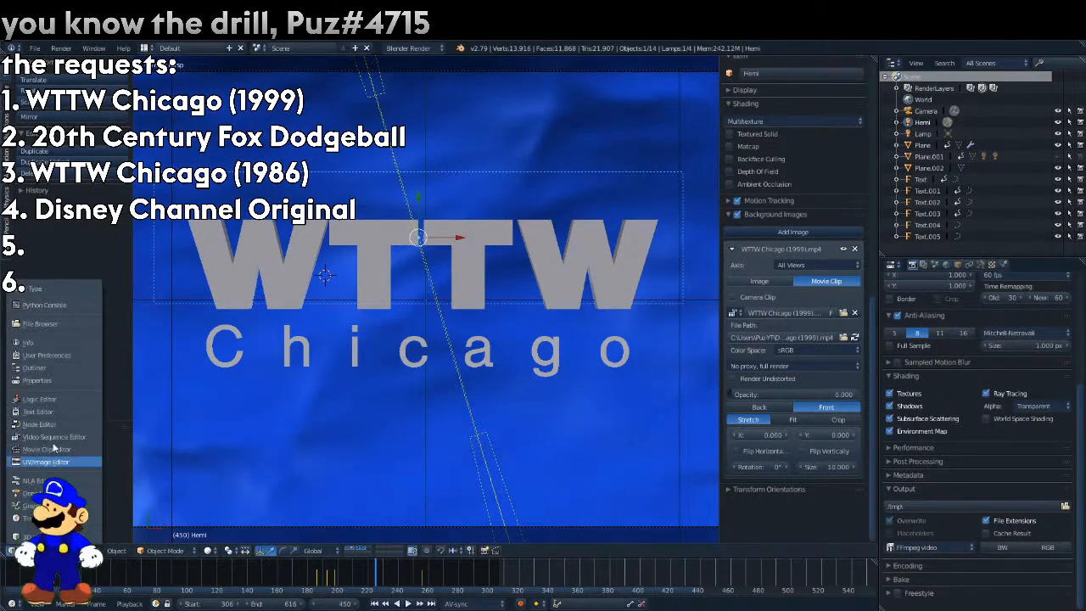
click(54, 436)
drag(463, 430, 10, 453)
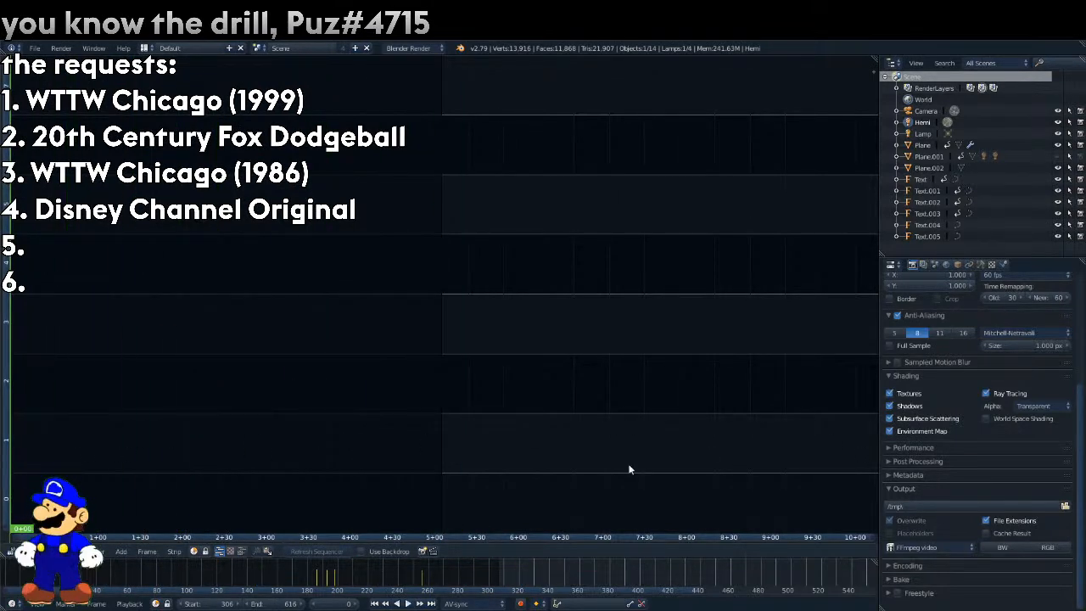
click(121, 551)
click(140, 487)
click(278, 63)
click(341, 64)
click(341, 63)
click(376, 64)
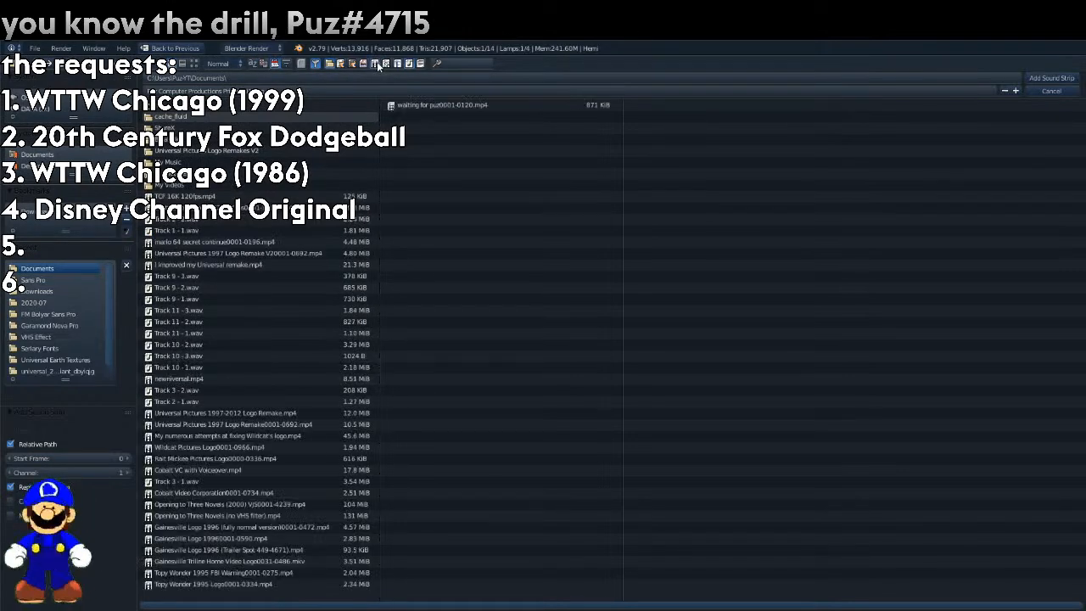
click(332, 196)
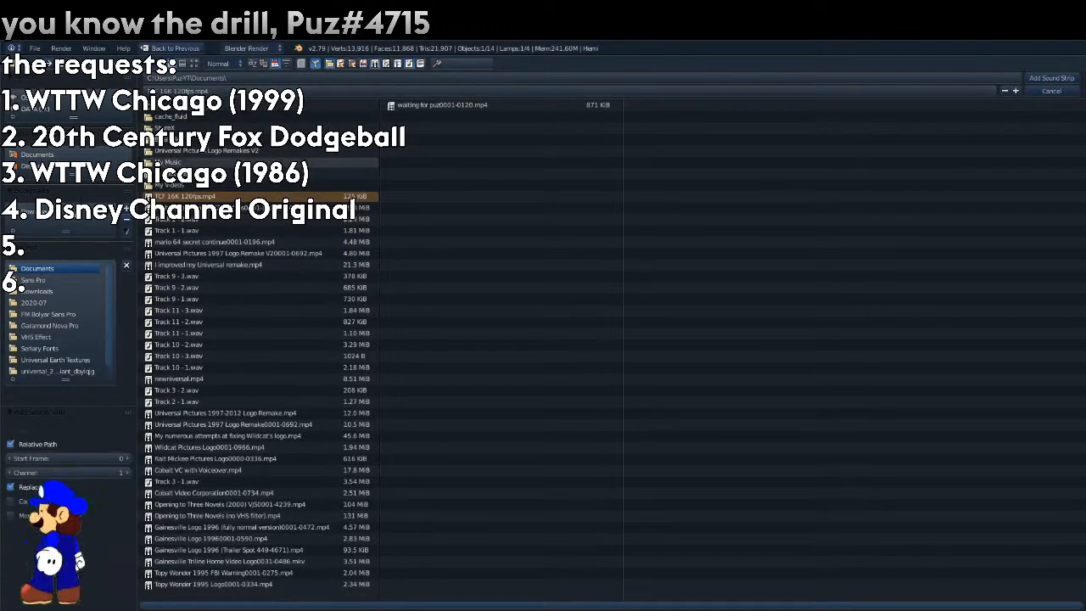
click(39, 291)
double_click(230, 515)
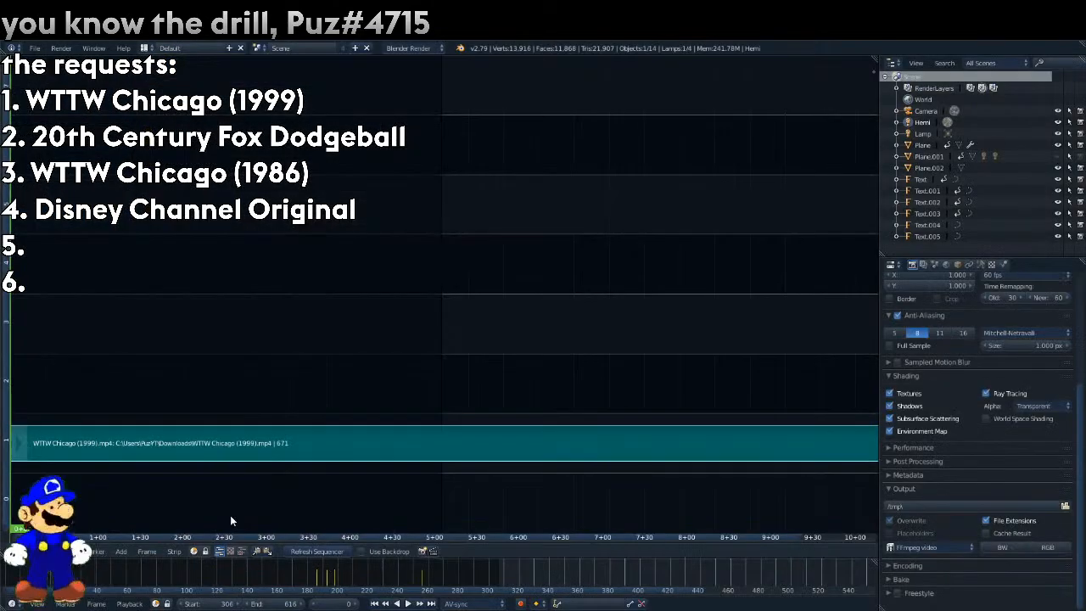
Turn on the waveform display for the sound strip and play it back.
click(862, 86)
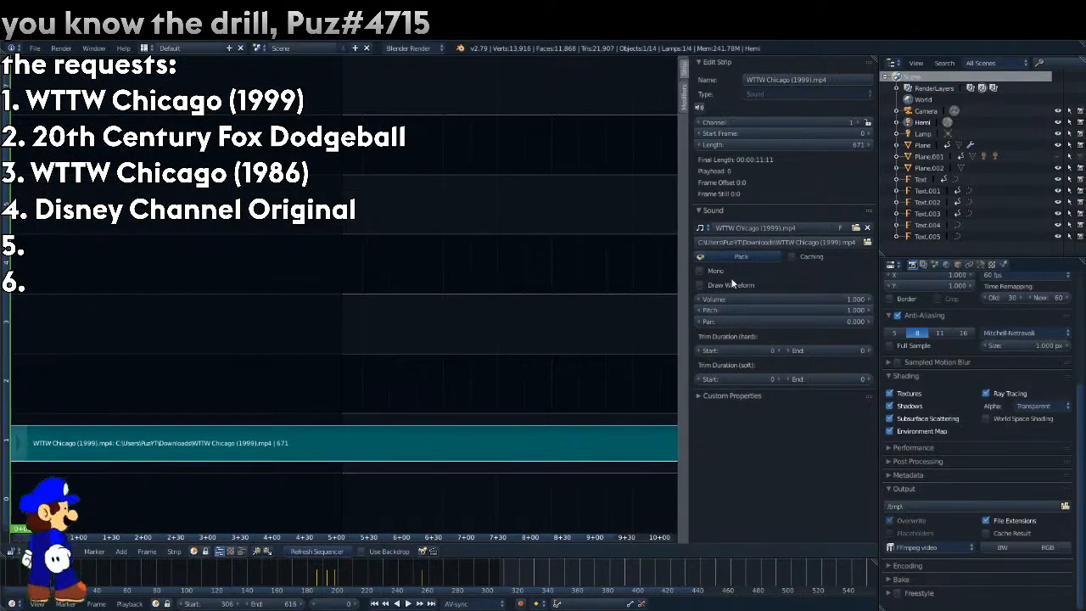
click(728, 285)
key(alt+a)
key(Escape)
Return to the 3D view and play the animation with its sound.
click(10, 551)
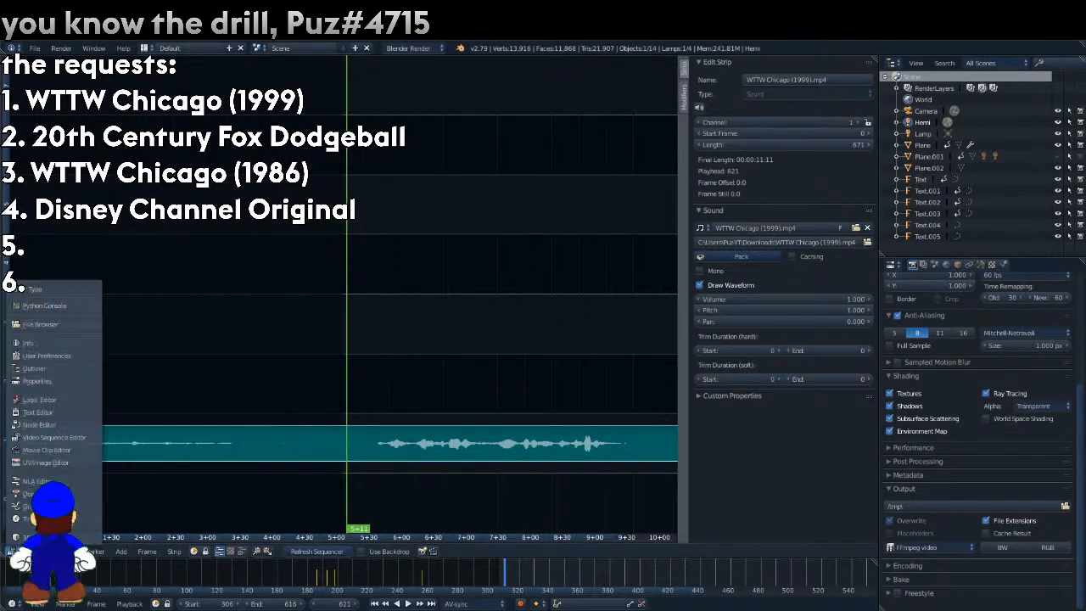
click(33, 537)
key(alt+a)
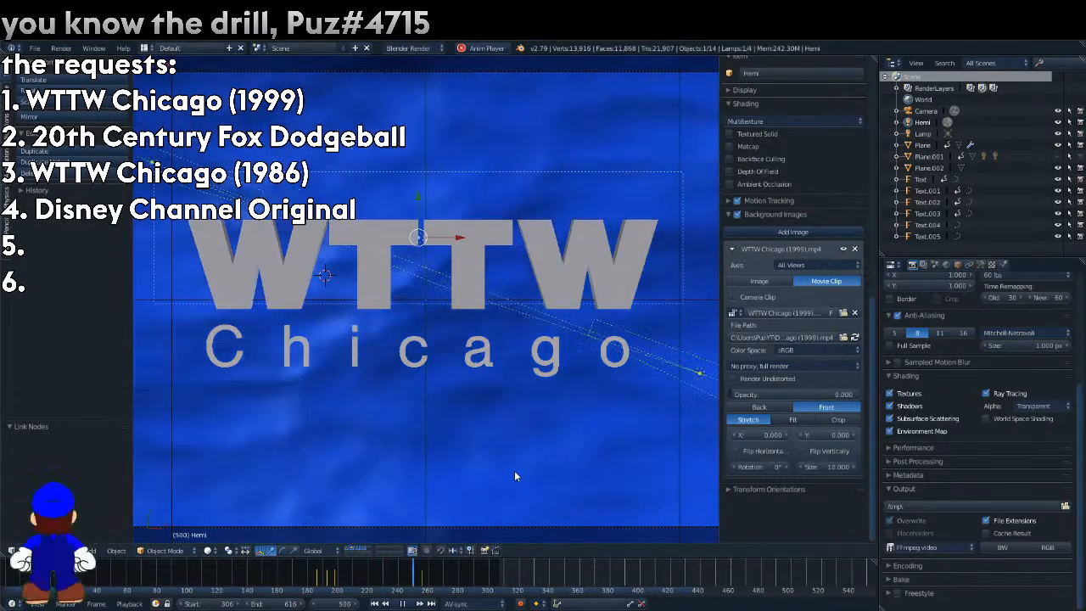
key(alt+a)
Set the render width to 1280 px and show the reference video fitted within the camera frame.
scroll(512, 465, down, 3)
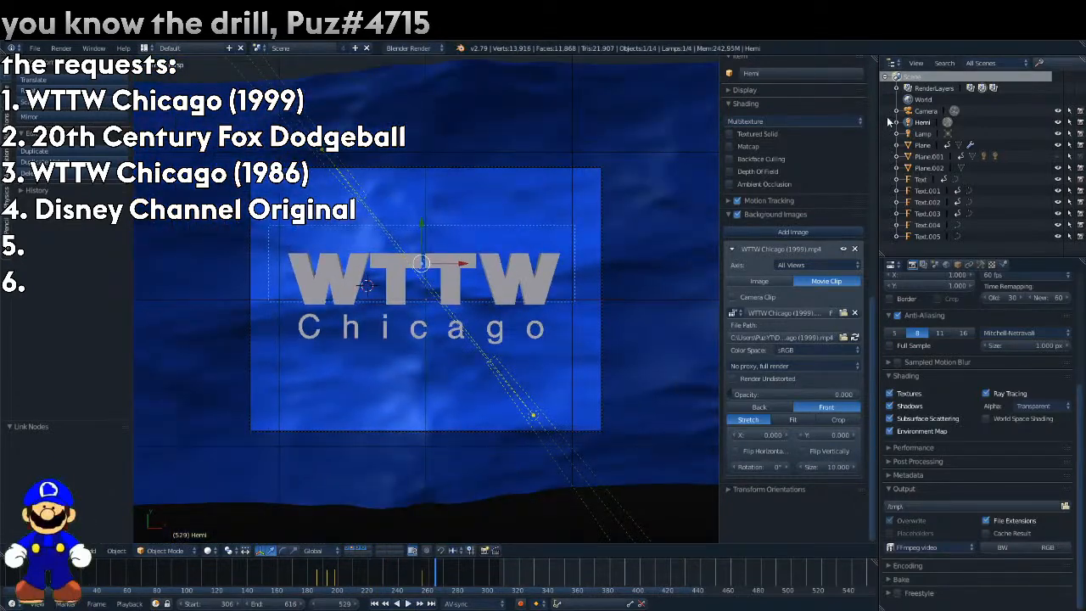
click(925, 111)
scroll(936, 292, up, 2)
click(939, 295)
text(1280)
key(Return)
click(972, 265)
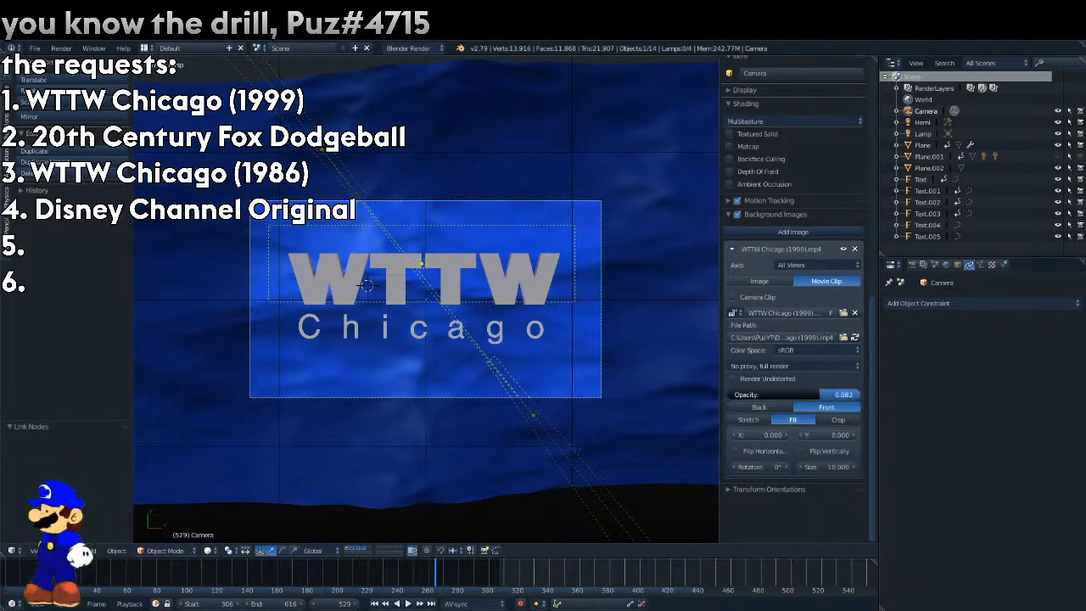
At frame 268, with the reference video at 0.471 opacity, set the camera's sensor size to 43.12 to match the lettering.
drag(502, 571, 208, 577)
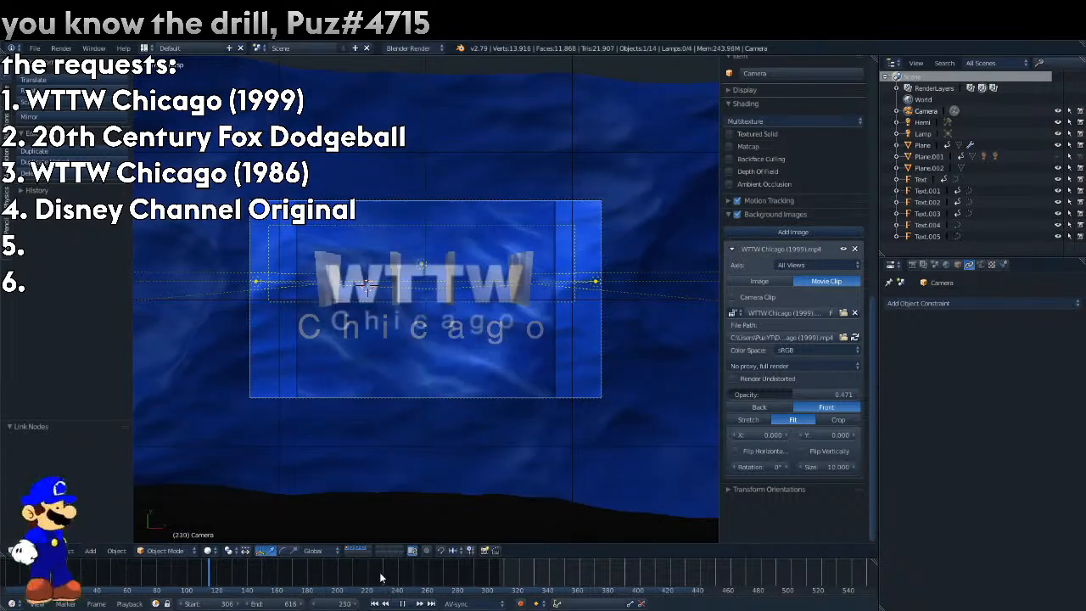
key(alt+a)
key(Escape)
click(980, 265)
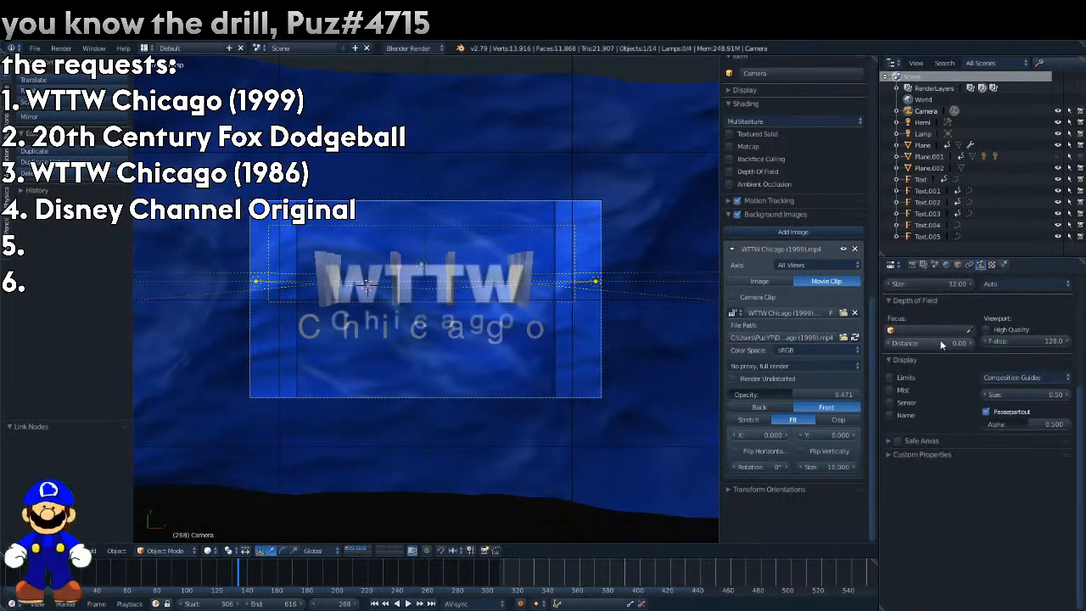
drag(929, 283, 962, 283)
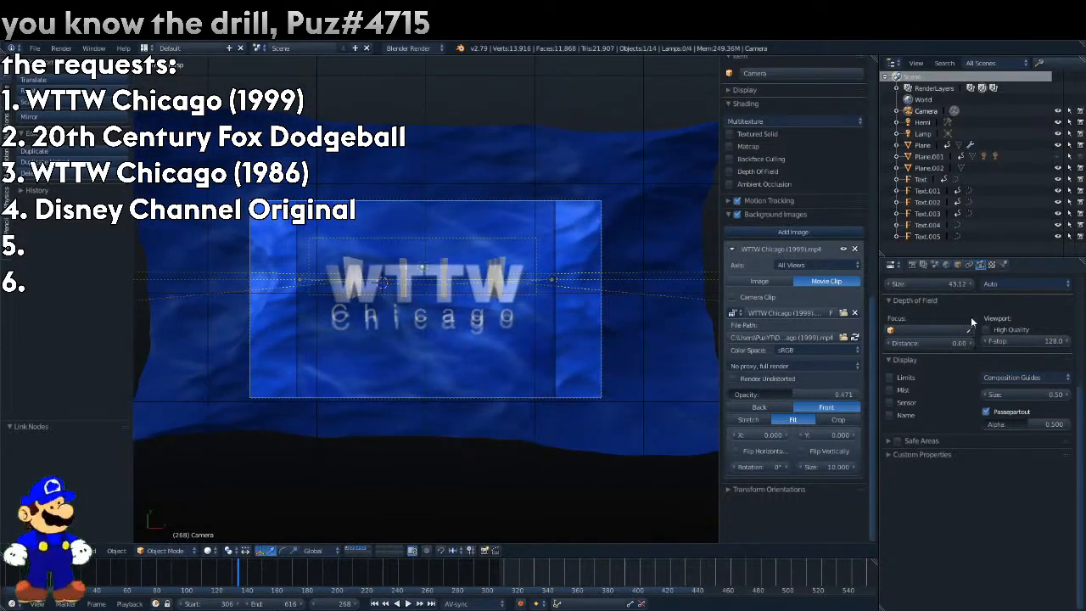
scroll(970, 322, up, 4)
scroll(670, 413, up, 1)
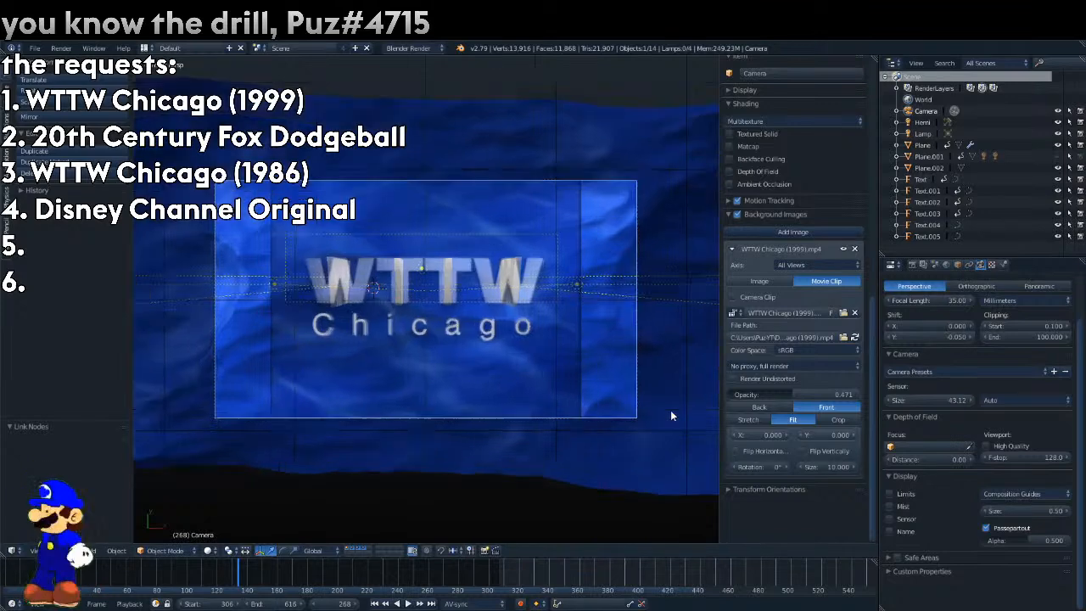
scroll(670, 416, up, 2)
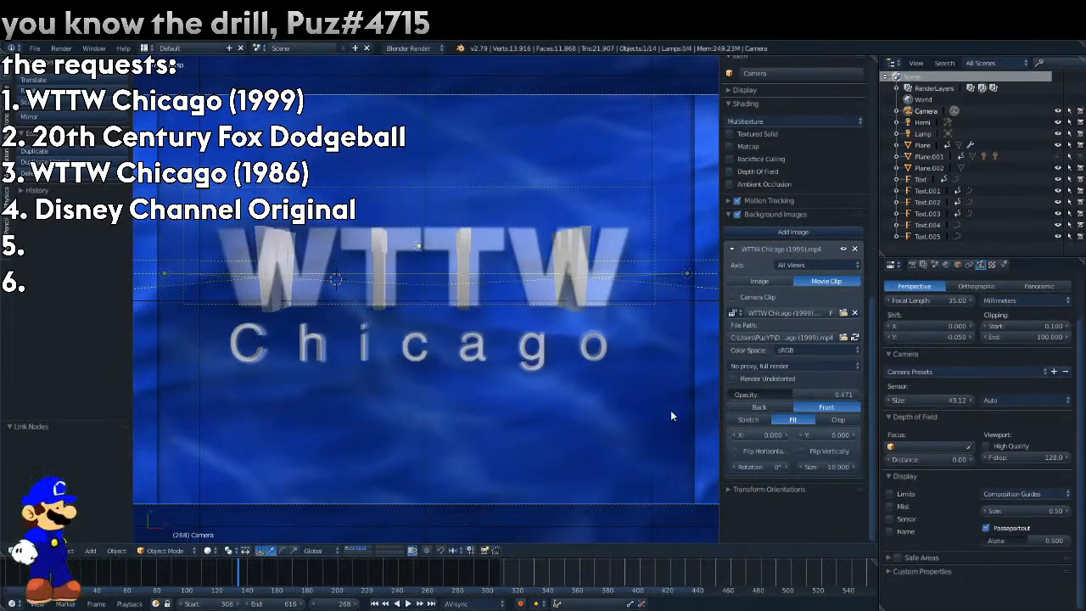
Try rendering the animation, restarting with ray tracing, subsurface scattering and environment maps turned off, and cancel the render.
key(F12)
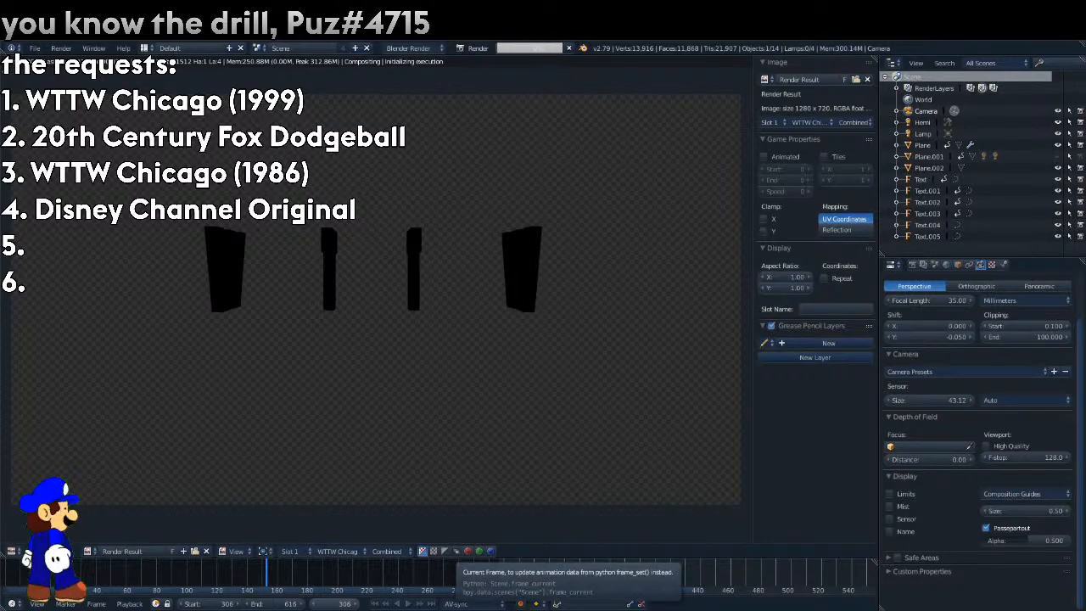
click(570, 48)
click(913, 265)
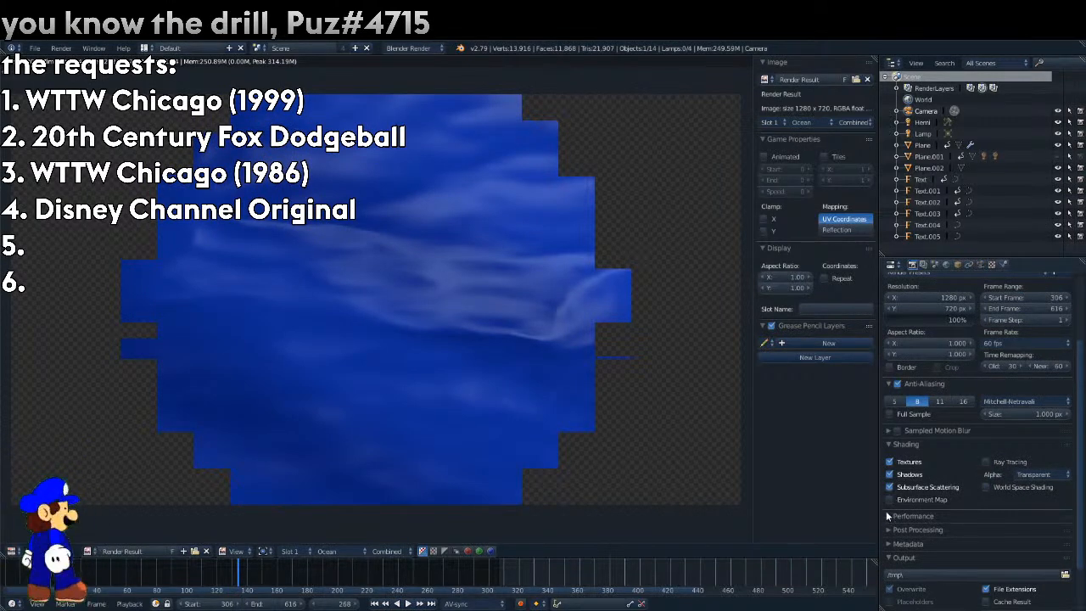
key(ctrl+F12)
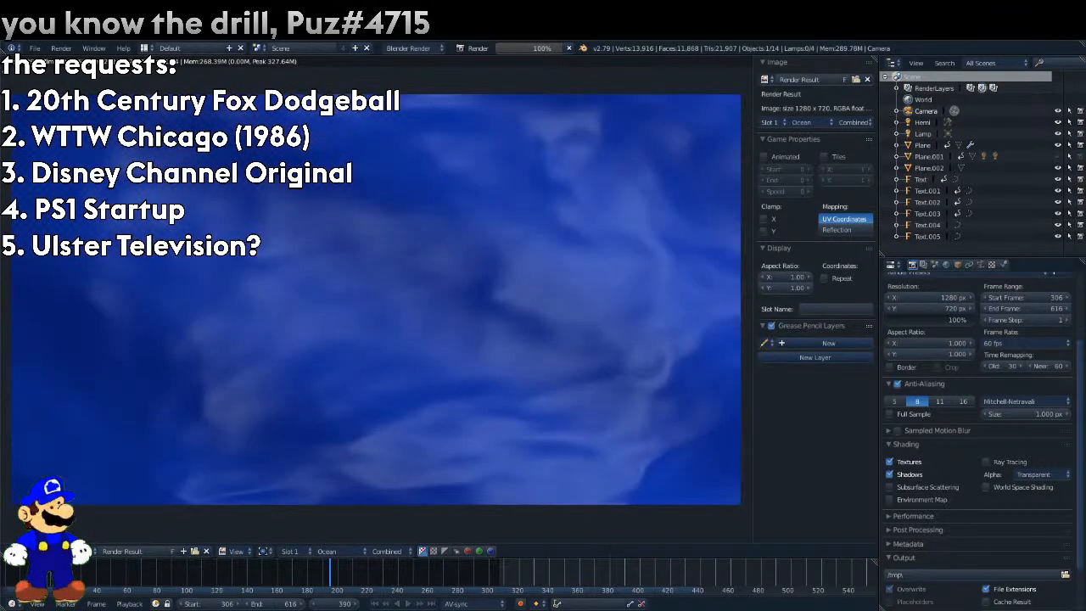
click(431, 384)
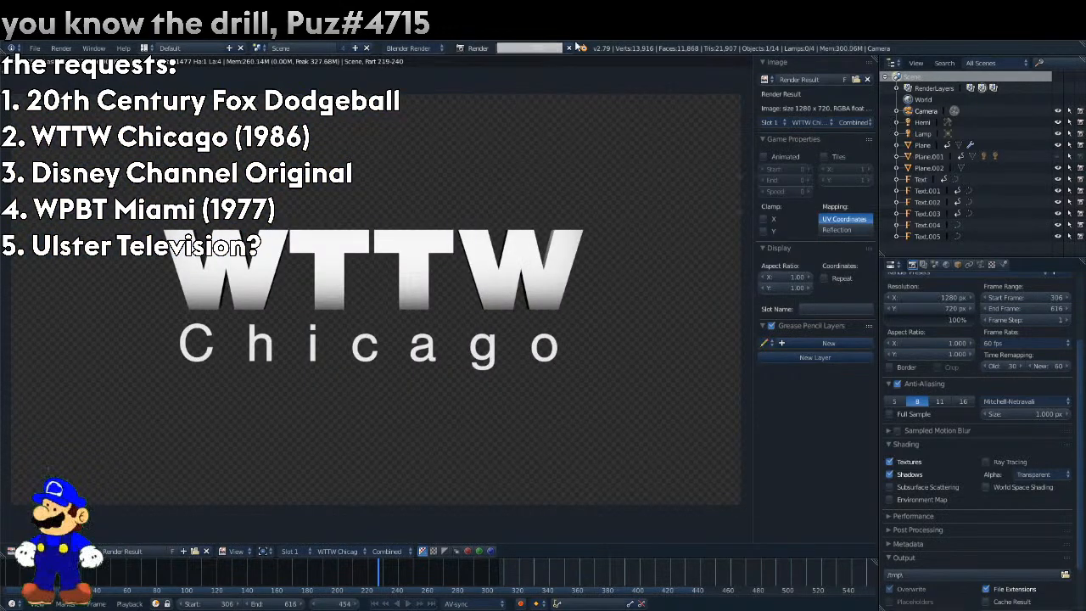
key(Escape)
Set the container format of the FFmpeg video output to MPEG-4.
scroll(993, 463, down, 3)
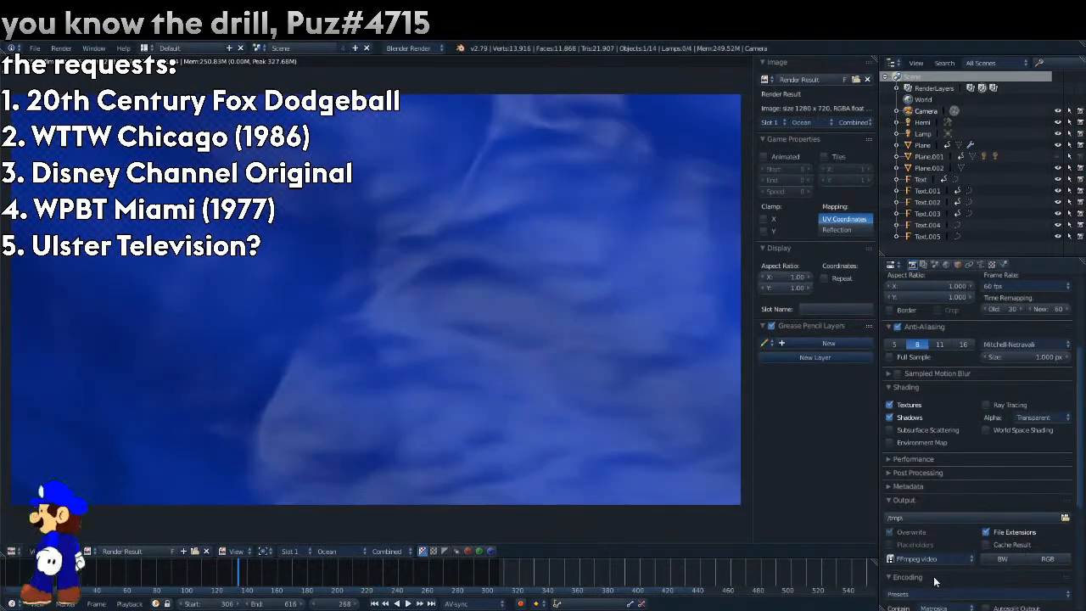
scroll(941, 552, down, 3)
scroll(1045, 319, down, 3)
click(957, 385)
click(945, 408)
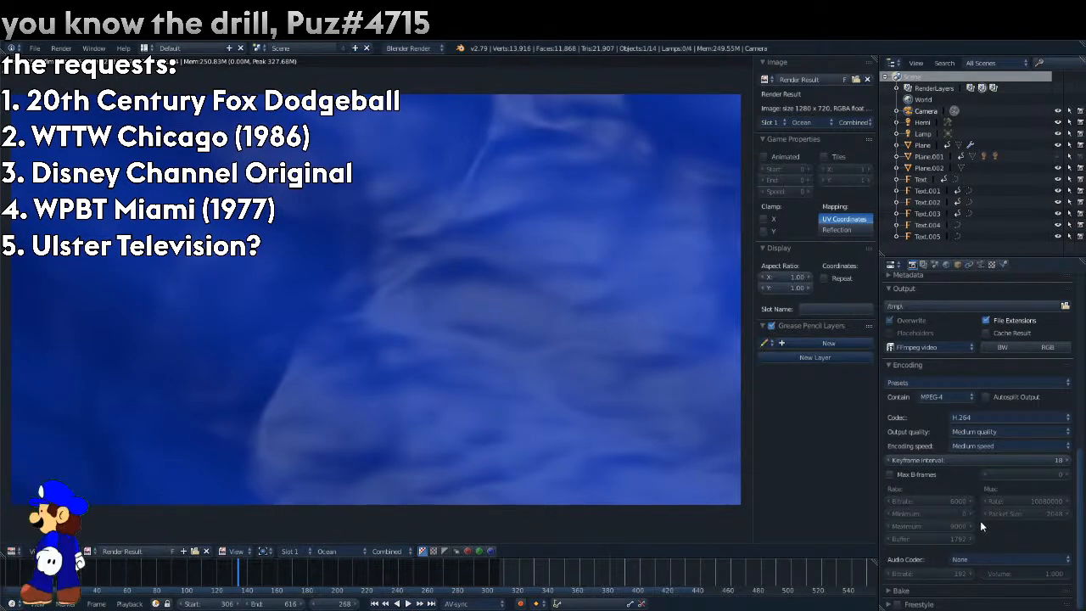
Return to the 3D view and undo the recent changes back to the 30–308 frame range.
click(13, 551)
click(51, 536)
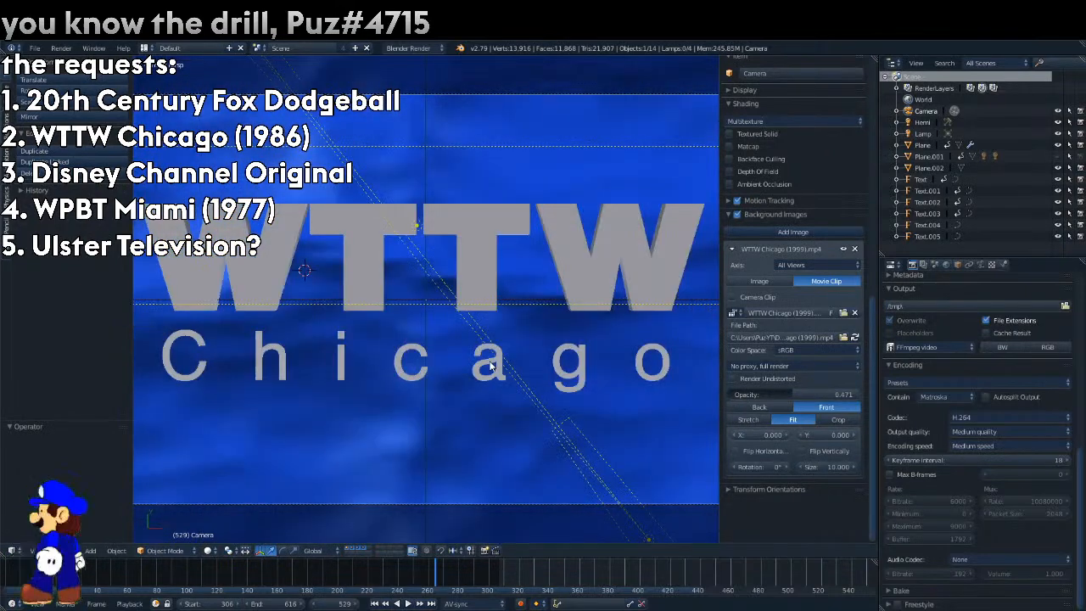
scroll(490, 364, down, 3)
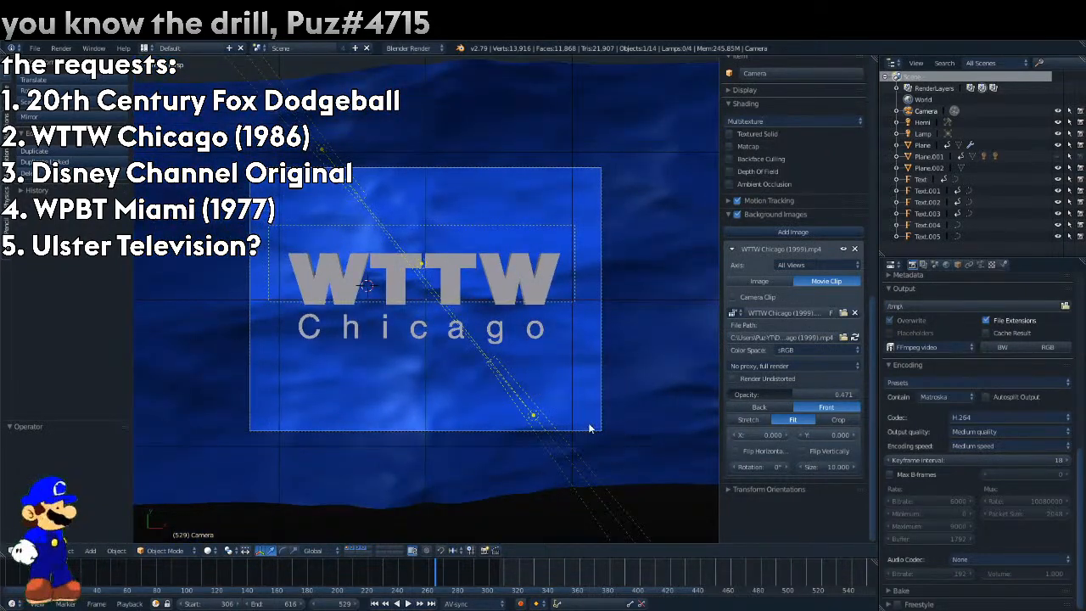
key(ctrl+z)
key(ctrl+z)
key(ctrl+z)
key(ctrl+z)
key(ctrl+z)
key(ctrl+z)
key(ctrl+z)
key(ctrl+z)
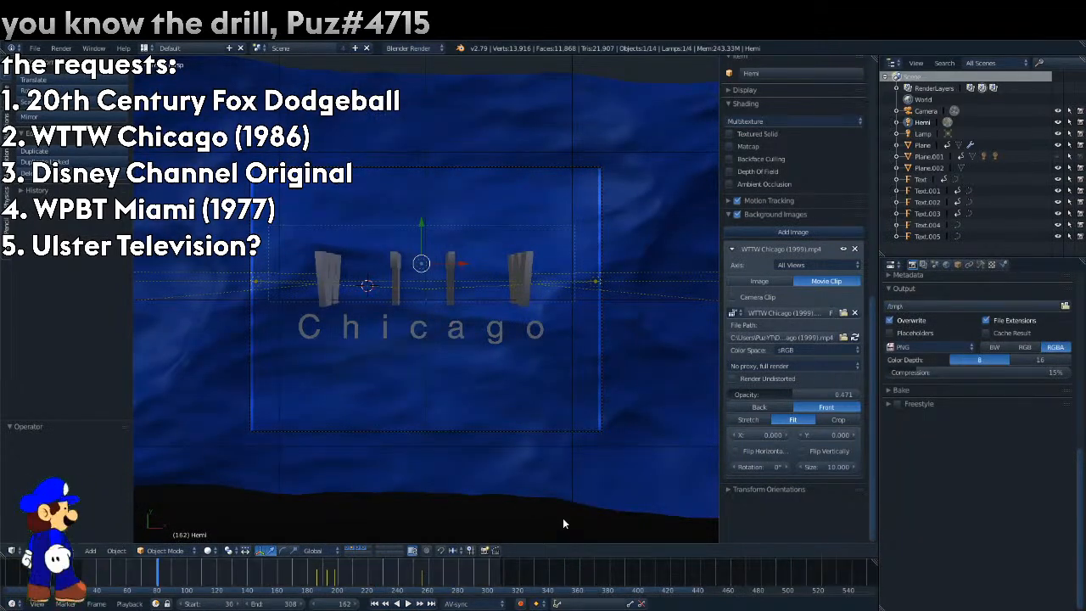
Set the start frame of the animation to 153.
click(201, 601)
text(15)
key(Return)
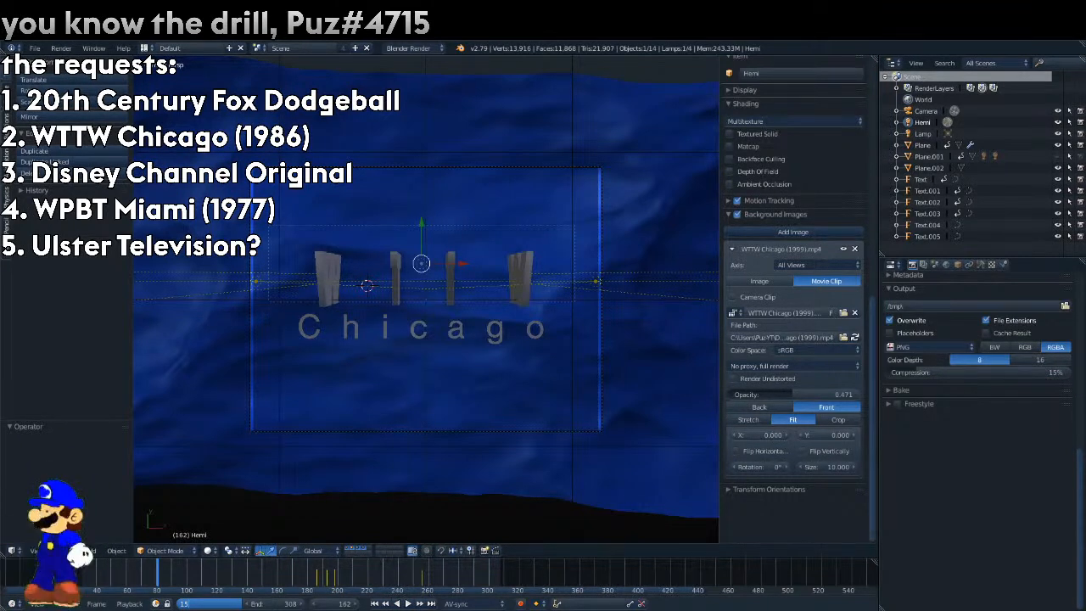
key(Return)
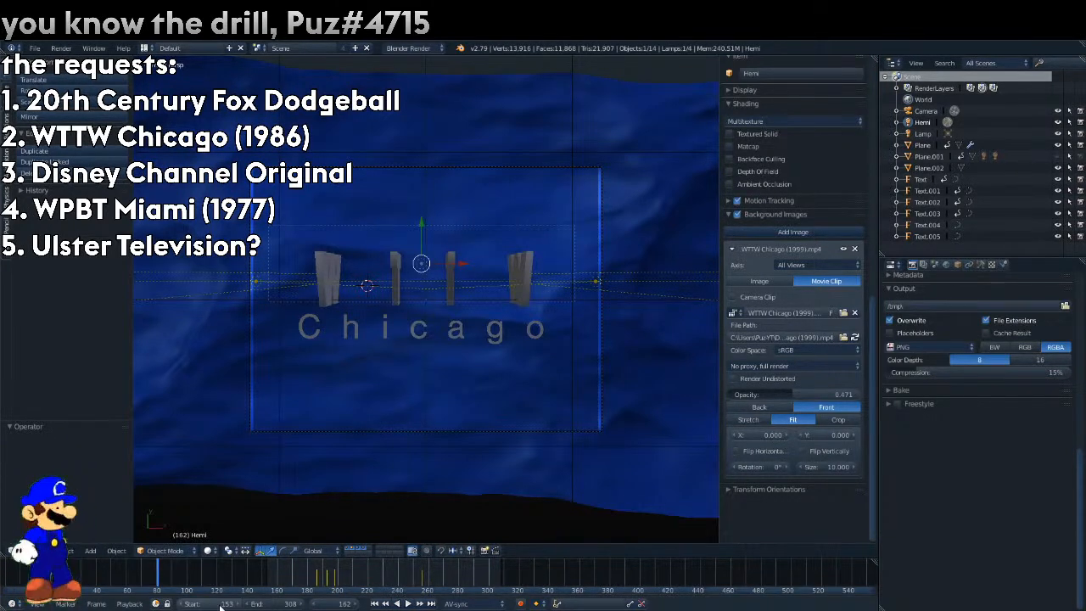
Set the reference video's opacity to 0 and scrub through the animation to check the logo without it.
drag(404, 580, 462, 571)
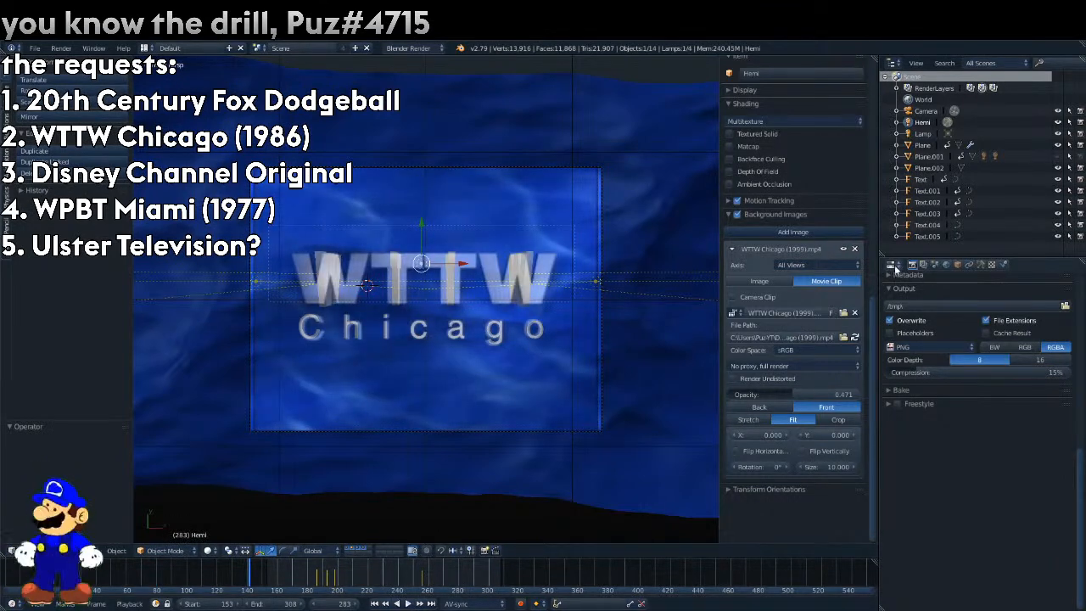
drag(793, 395, 734, 394)
drag(309, 581, 550, 578)
Set both the old and new time remapping values to 100.
scroll(938, 329, up, 15)
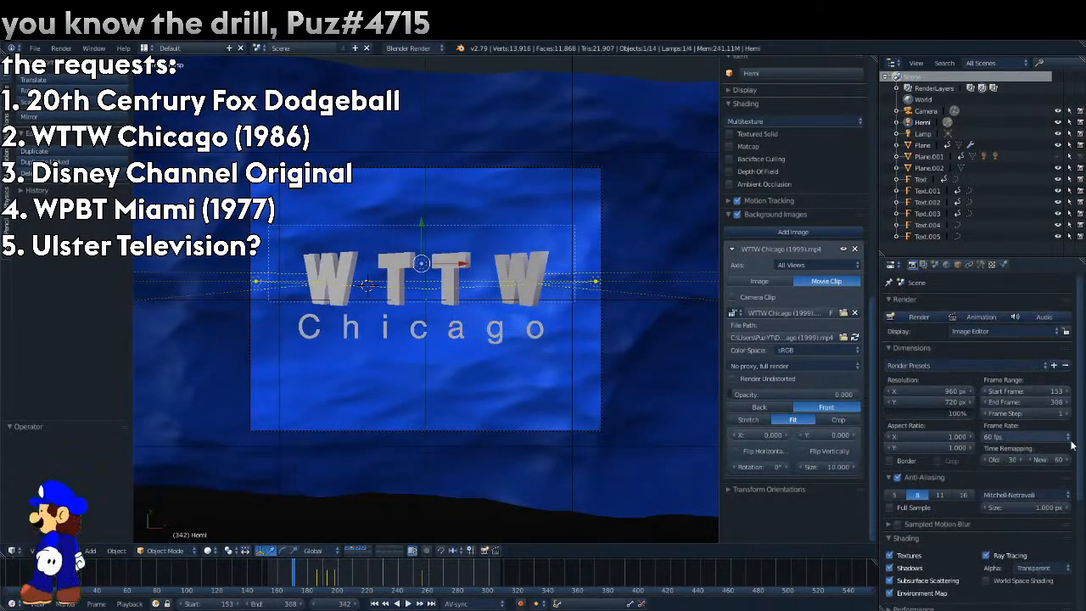
double_click(1011, 458)
text(100)
key(Return)
double_click(1047, 459)
text(100)
key(Return)
Play back the animation in the 3D view to check its timing.
key(alt+a)
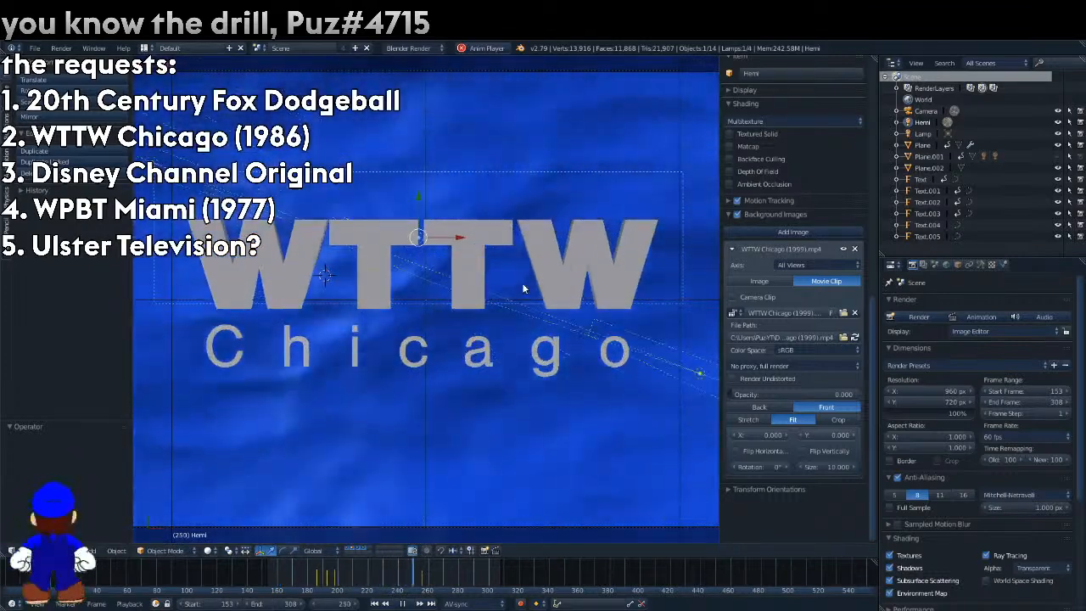
key(alt+a)
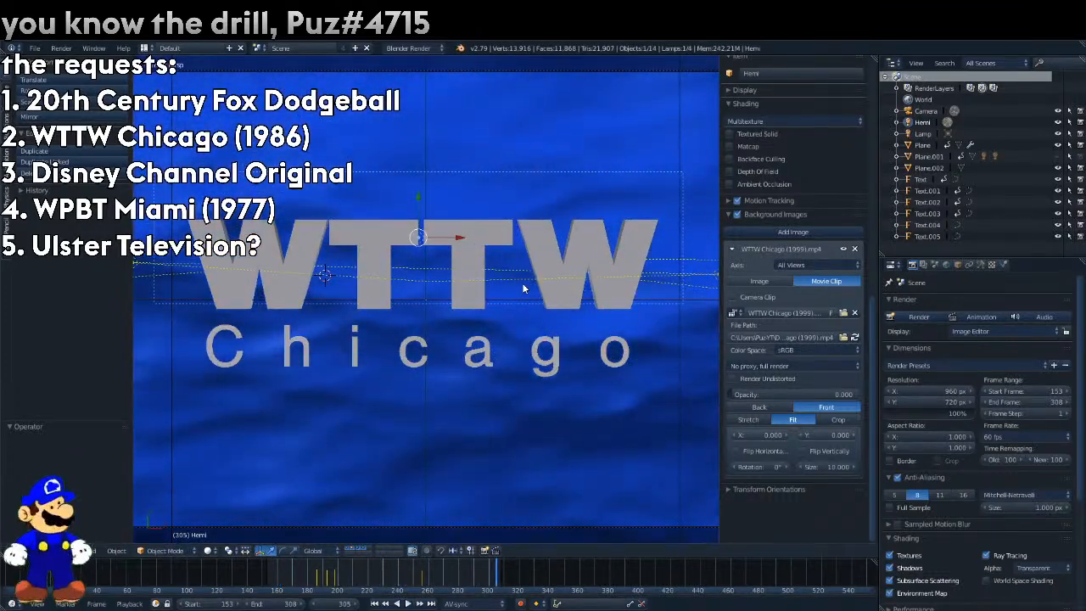
key(alt+a)
Save the project in the Documents folder under the name WTTW Chicago 1999.
key(ctrl+shift+s)
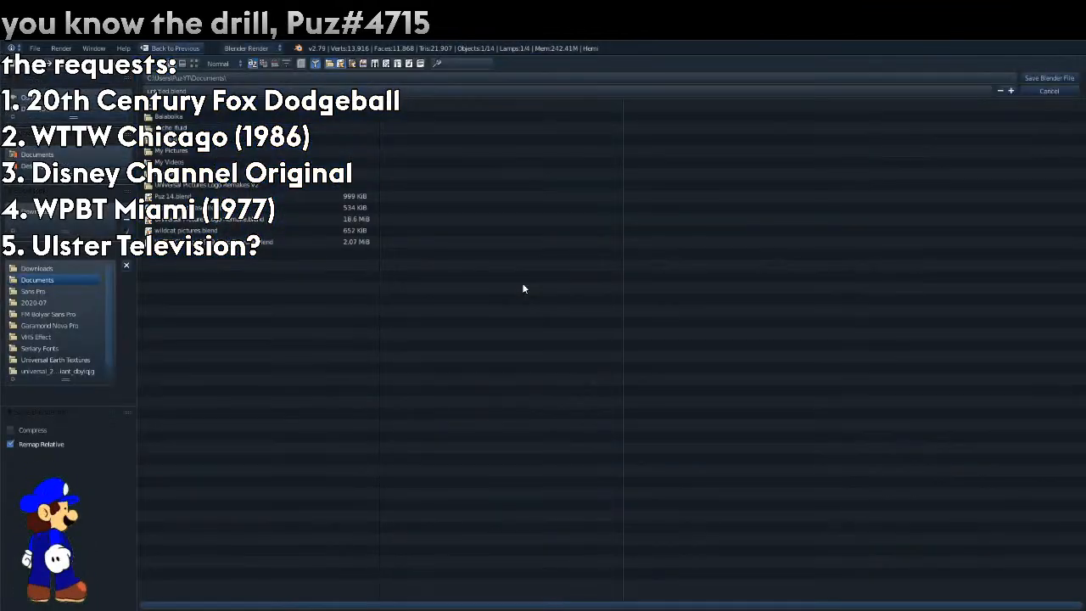
click(218, 88)
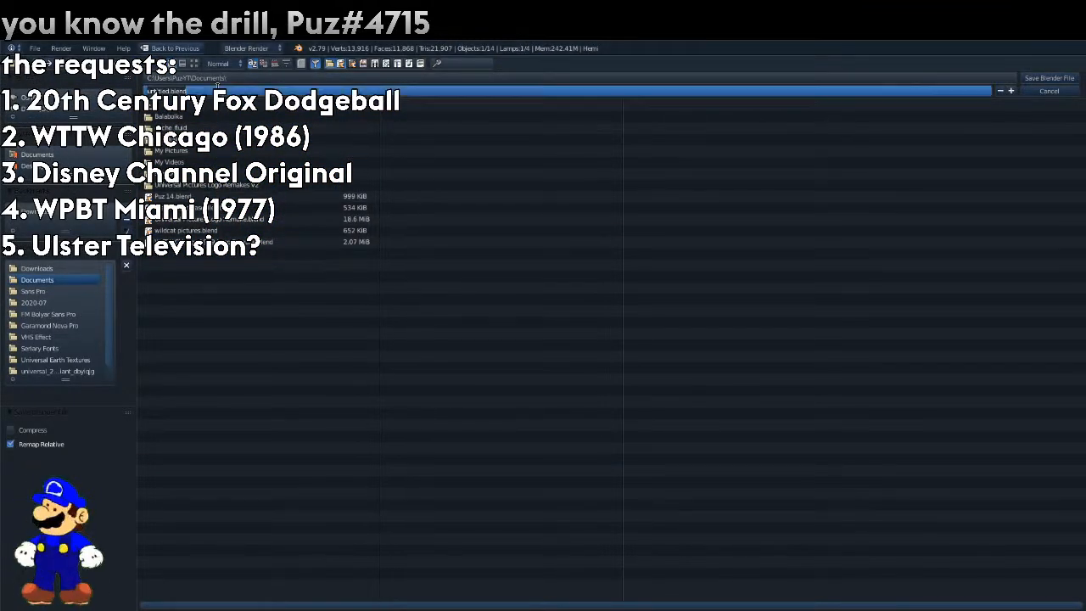
text(WTTW Chic)
text(ago 1986 Remake)
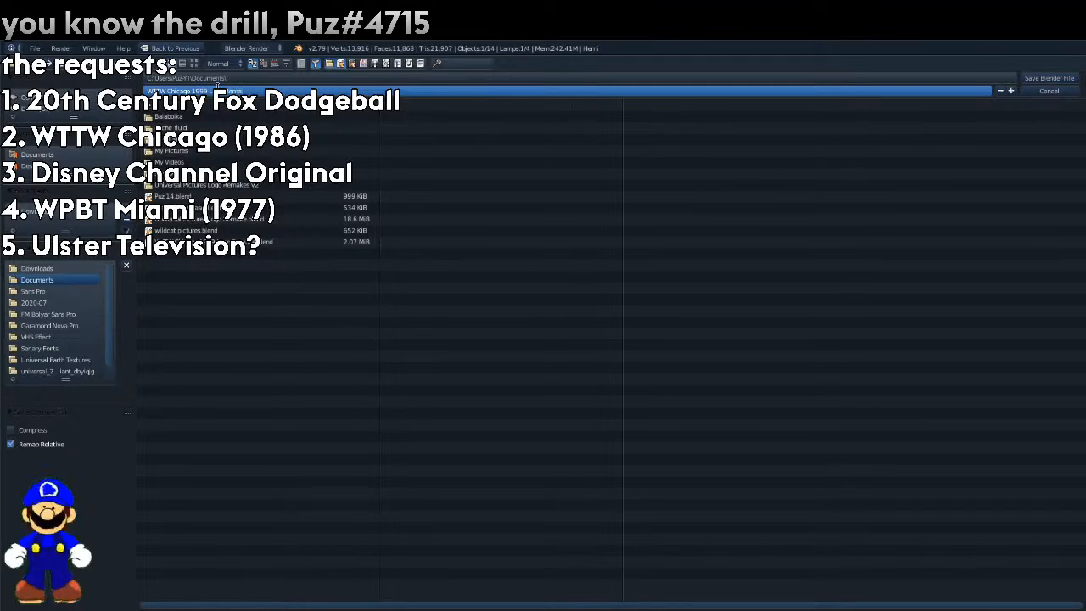
key(Return)
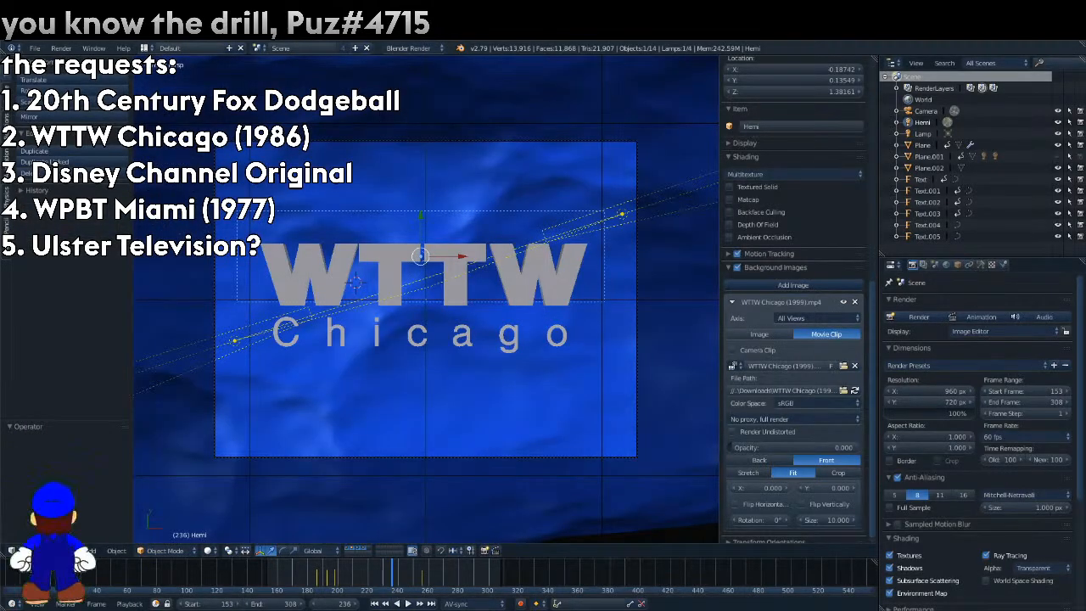
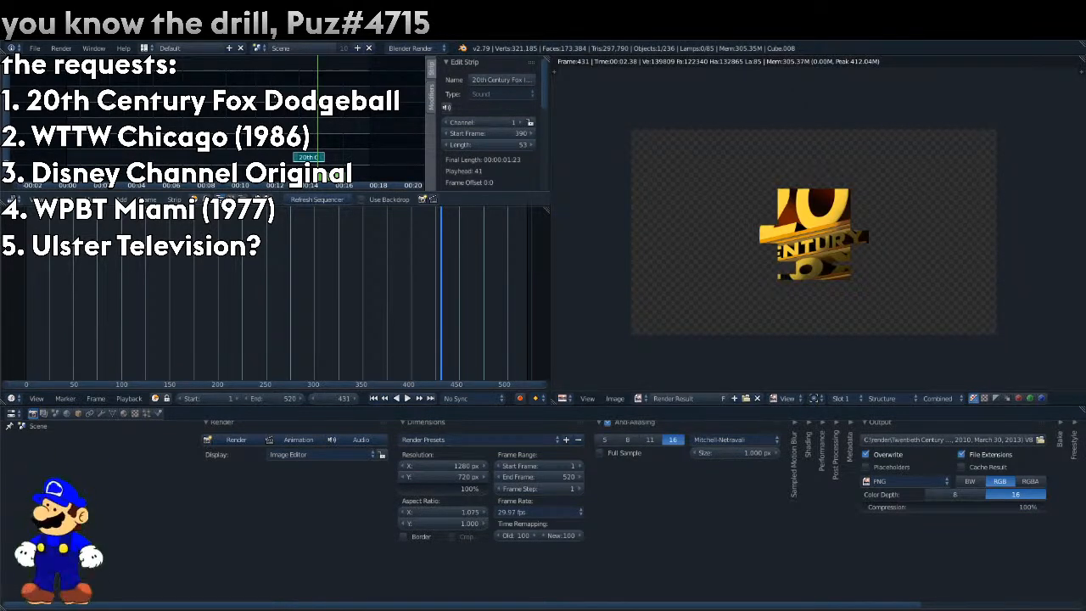
Render frame 431 and enlarge the 3D view, showing the scene through the camera.
key(F12)
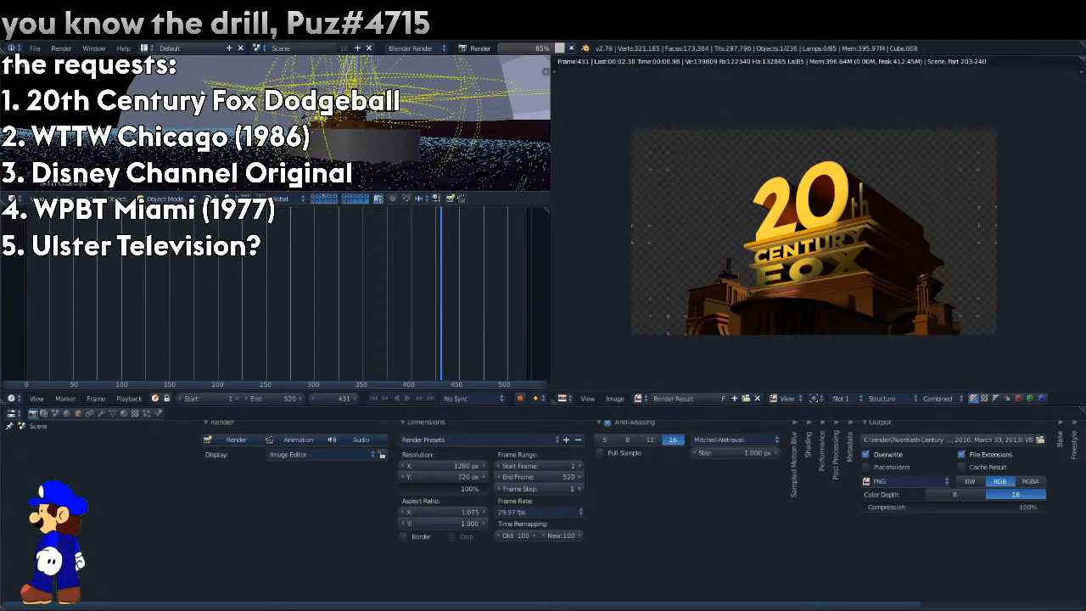
key(KP_0)
drag(288, 207, 376, 351)
scroll(746, 222, up, 1)
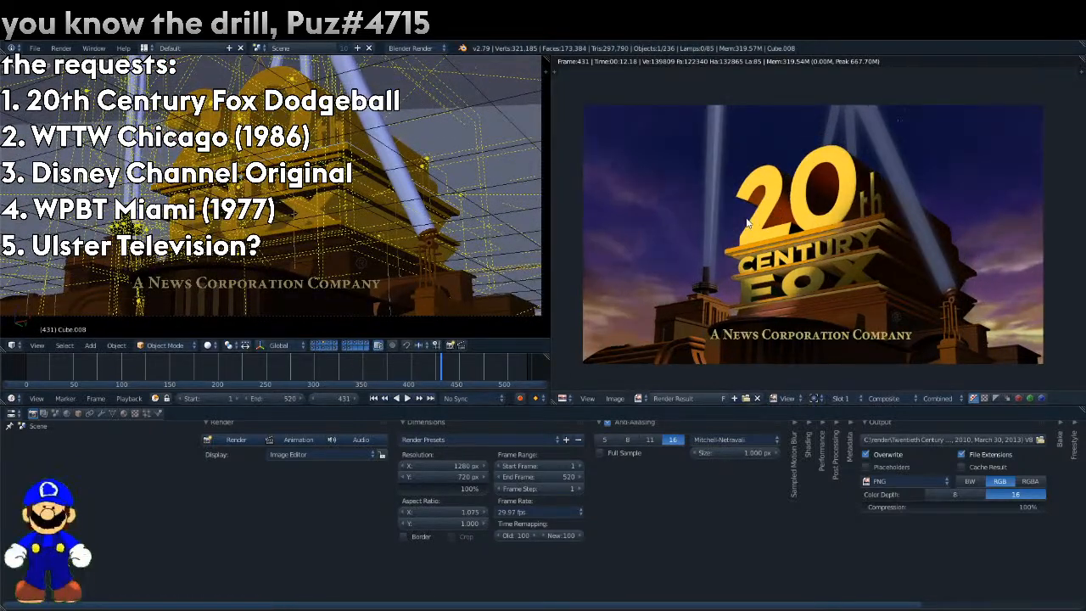
Enable background images and replace the still reference image with the 20th Century Fox trailer variant MP4.
key(n)
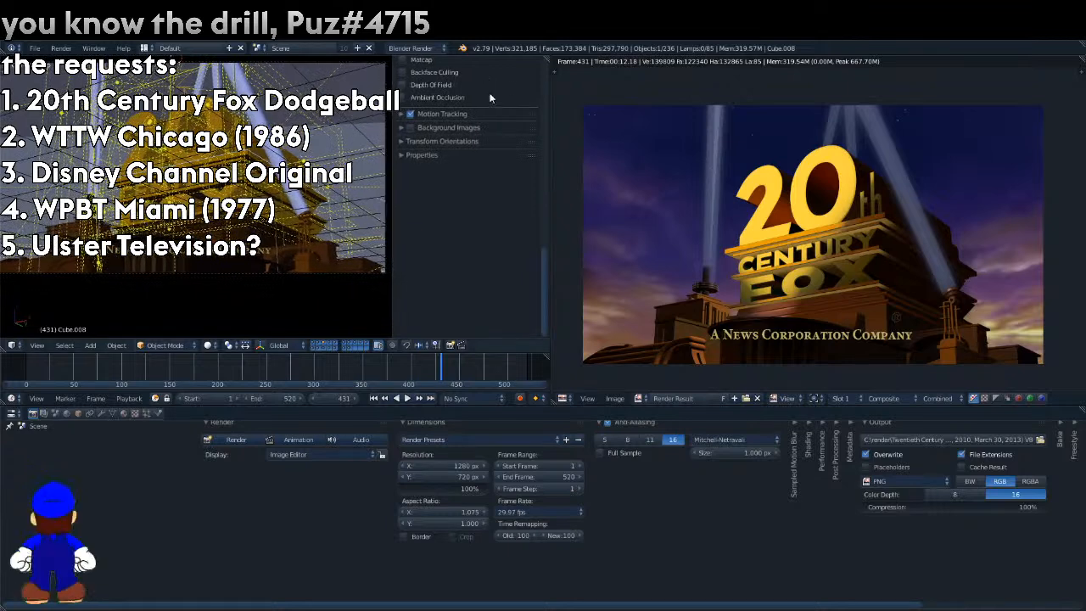
click(410, 127)
click(441, 127)
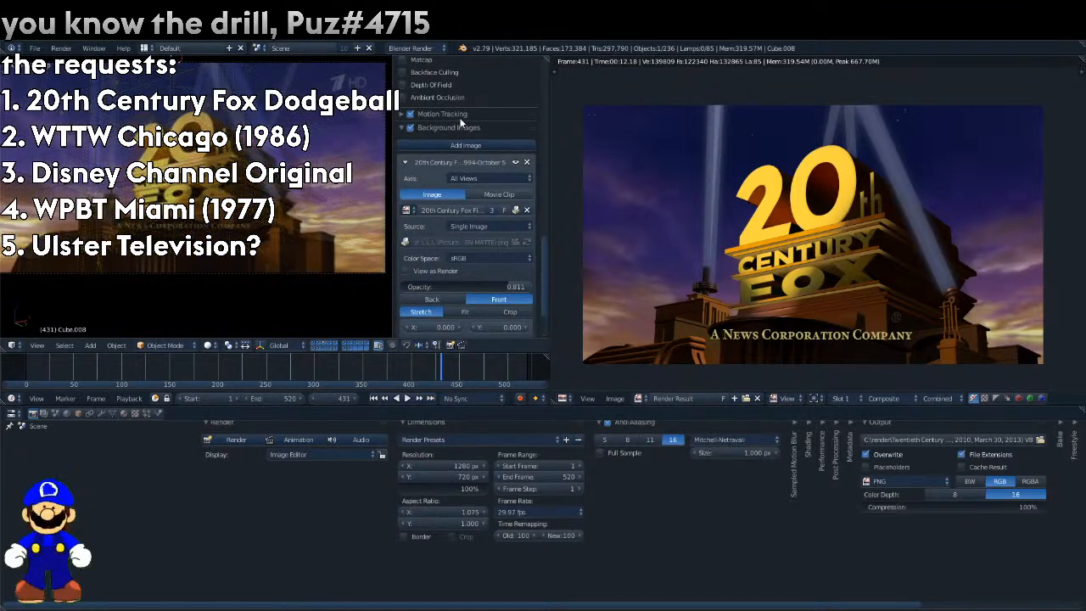
click(407, 210)
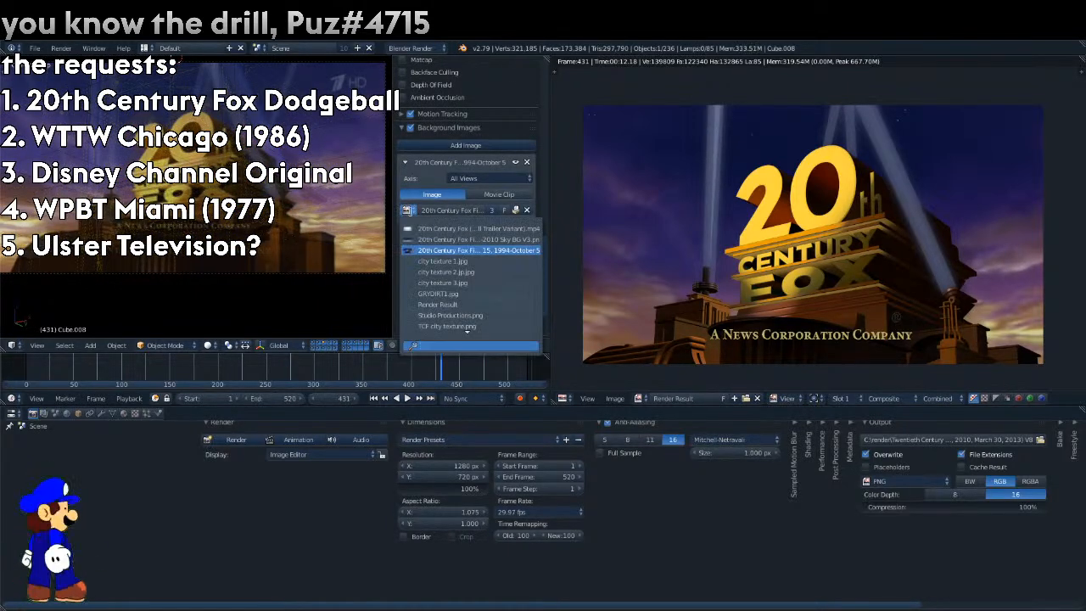
click(421, 229)
click(437, 317)
key(Return)
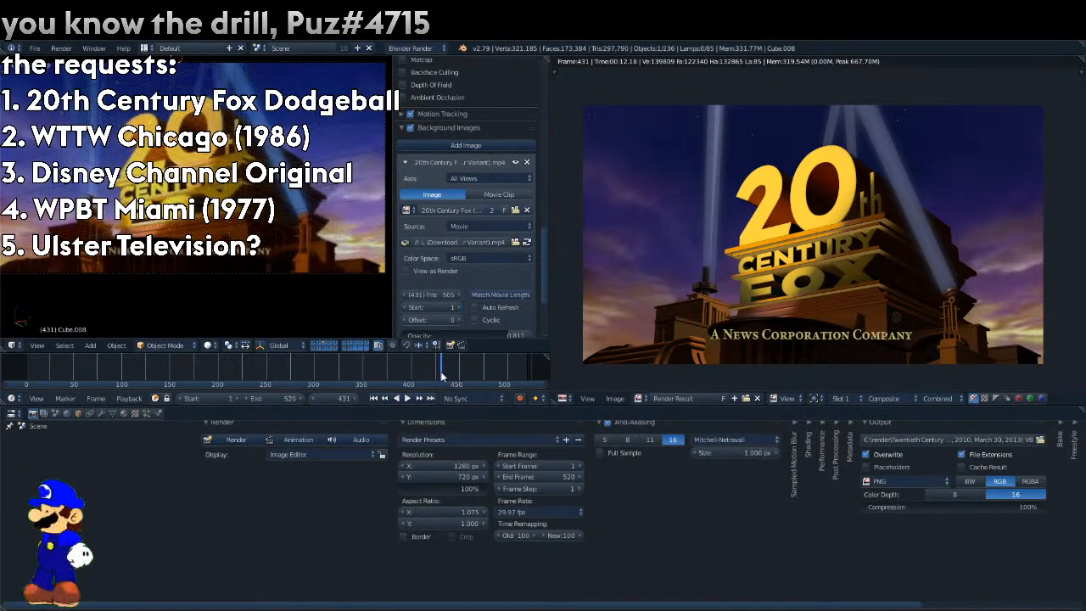
Select the camera, move to its keyframe at frame 390 and set the background movie's start to 390.
right_click(384, 73)
scroll(384, 73, down, 1)
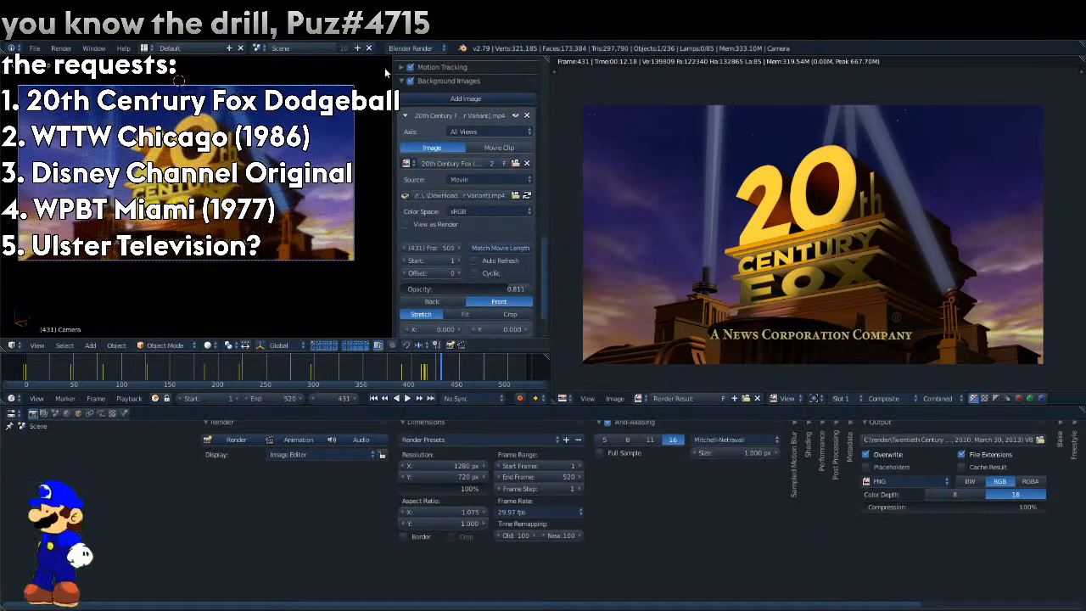
key(Down)
key(Down)
key(Down)
key(Down)
click(444, 256)
text(390)
key(Return)
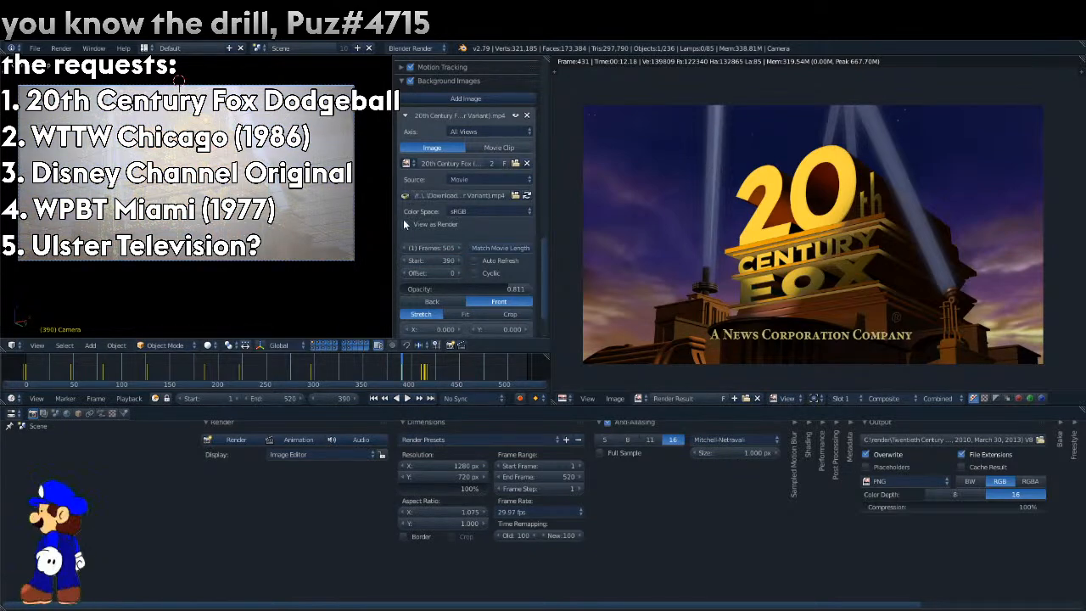
Play the animation over the reference movie, lower the movie's opacity to about 0.19 and step back to frame 403.
key(alt+a)
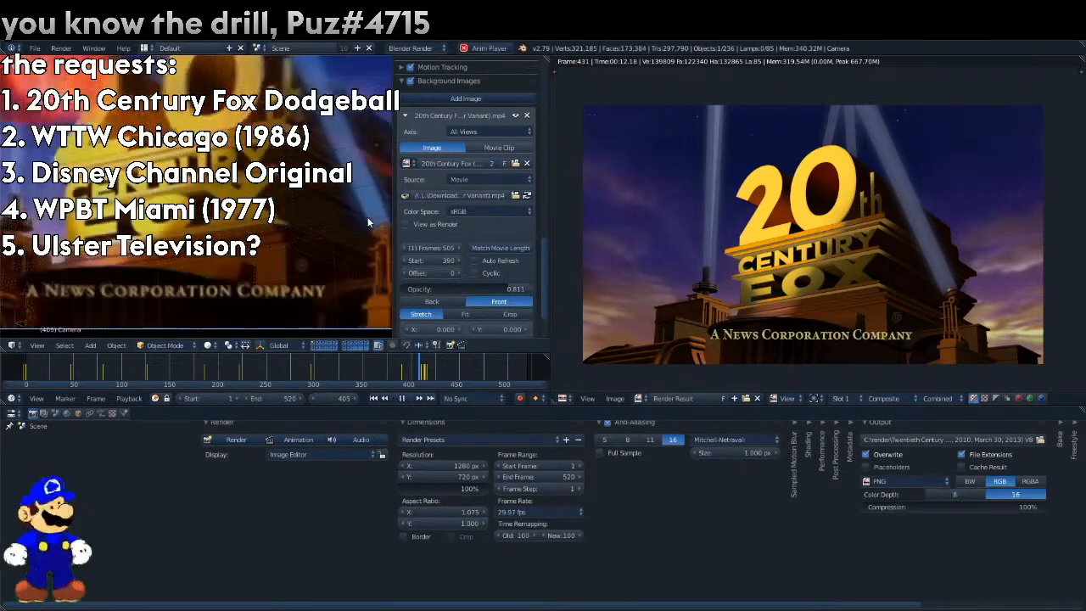
key(alt+a)
drag(460, 292, 429, 293)
key(Left)
key(Left)
key(Left)
key(Left)
key(Left)
key(Left)
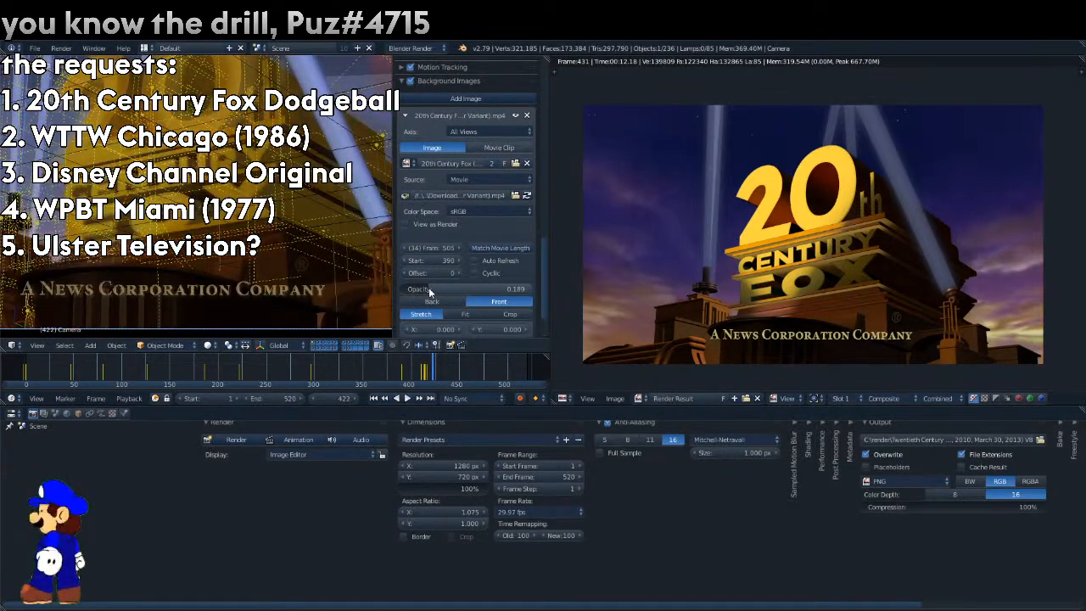
key(Left)
key(Left)
key(Left)
key(Left)
key(Left)
key(Left)
key(Left)
key(Left)
key(Left)
key(Left)
key(Left)
key(Left)
key(Left)
Show only the first layer with the logo letters in front view, with the reference movie's opacity at about 0.55.
click(317, 346)
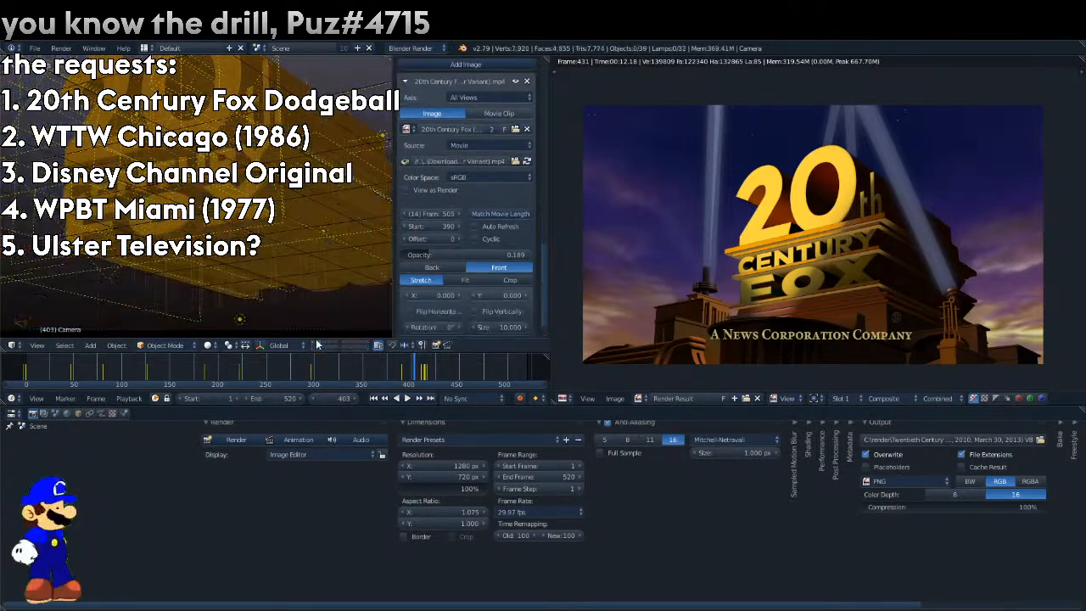
drag(402, 255, 475, 253)
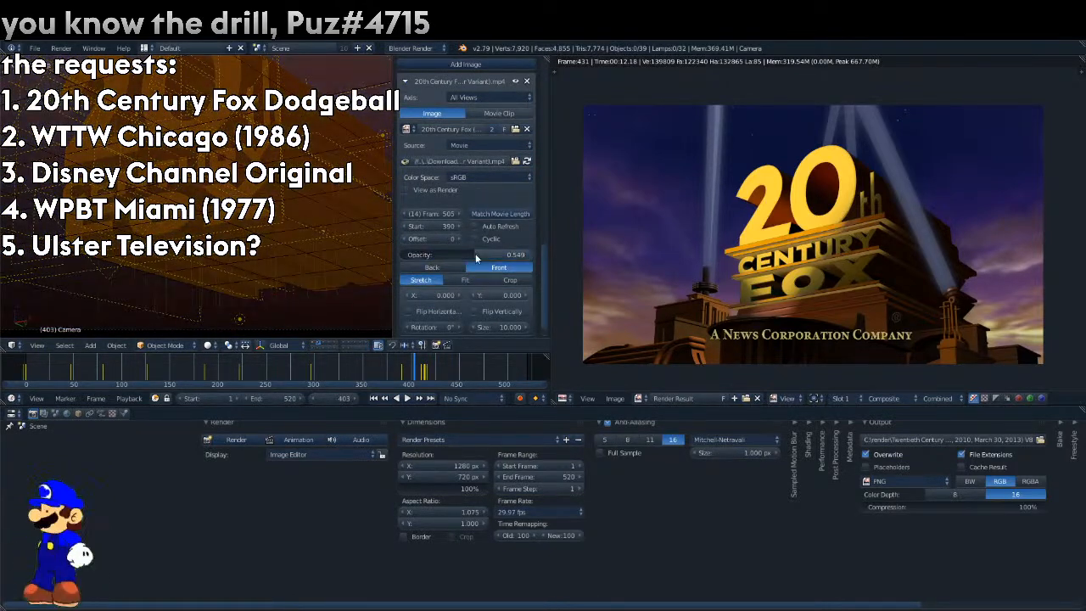
key(KP_1)
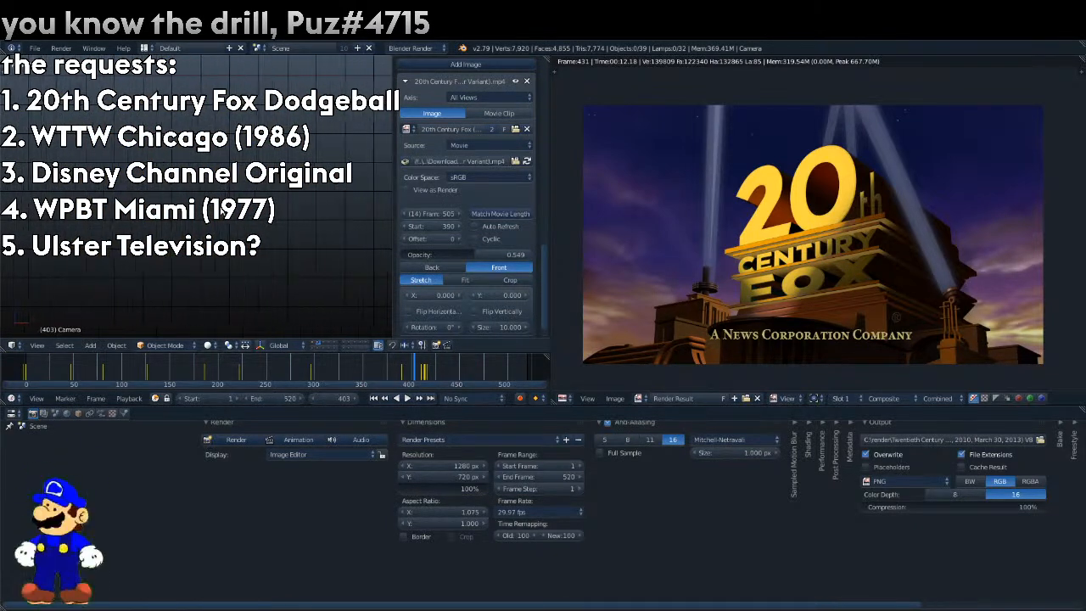
scroll(224, 216, down, 8)
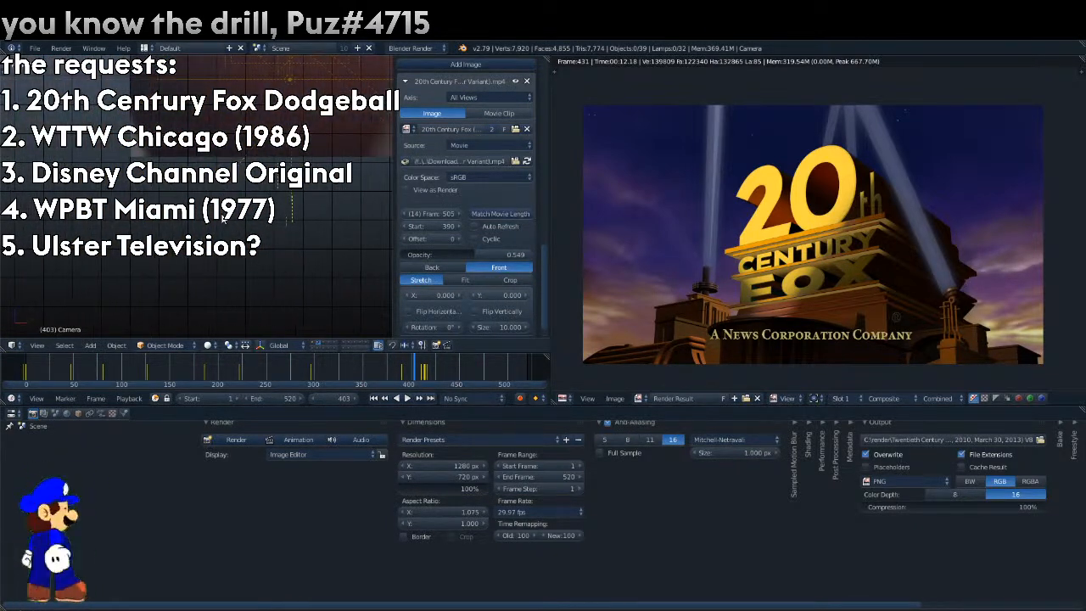
key(KP_6)
key(KP_6)
key(KP_6)
key(KP_6)
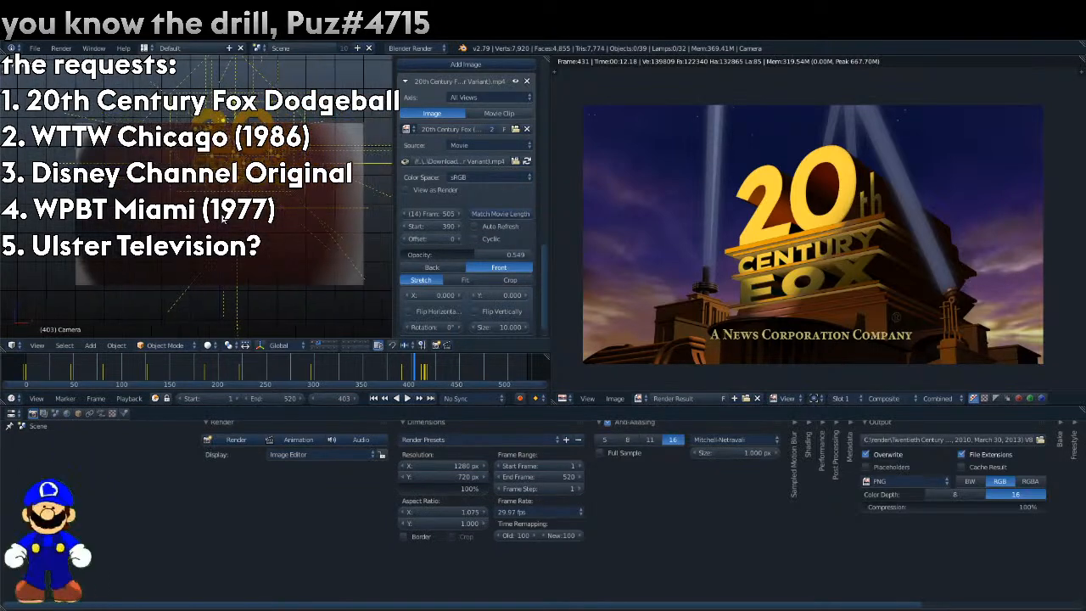
key(KP_3)
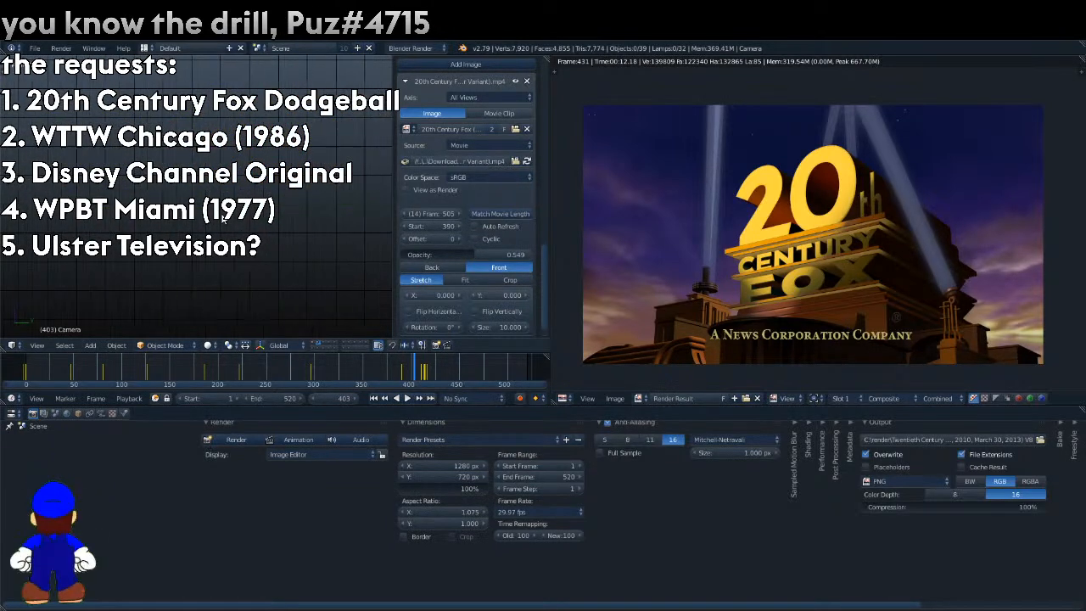
scroll(224, 217, down, 10)
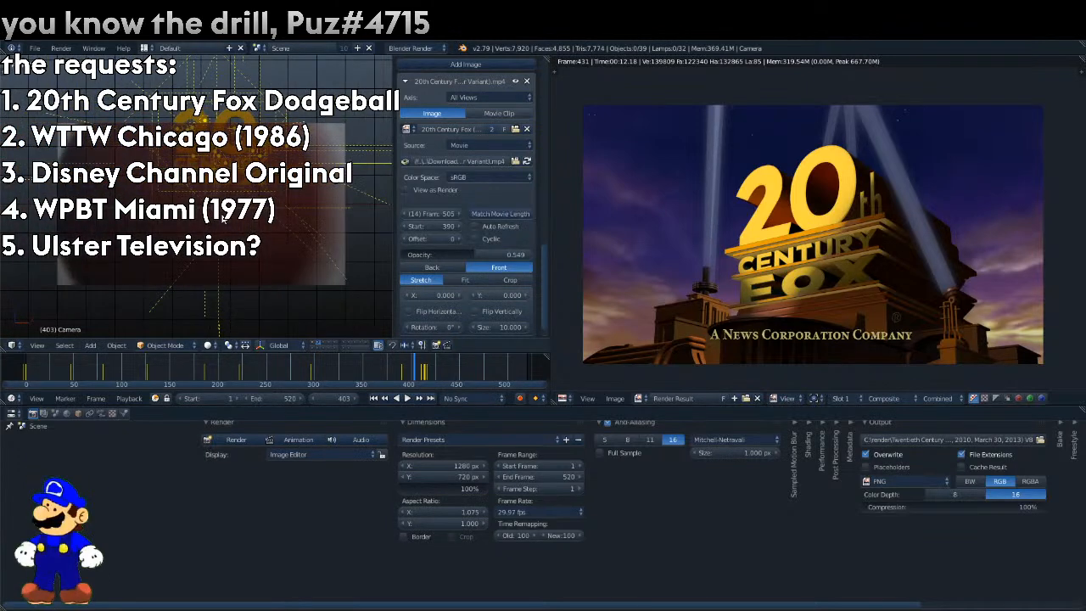
key(KP_1)
scroll(224, 217, up, 3)
scroll(224, 218, down, 5)
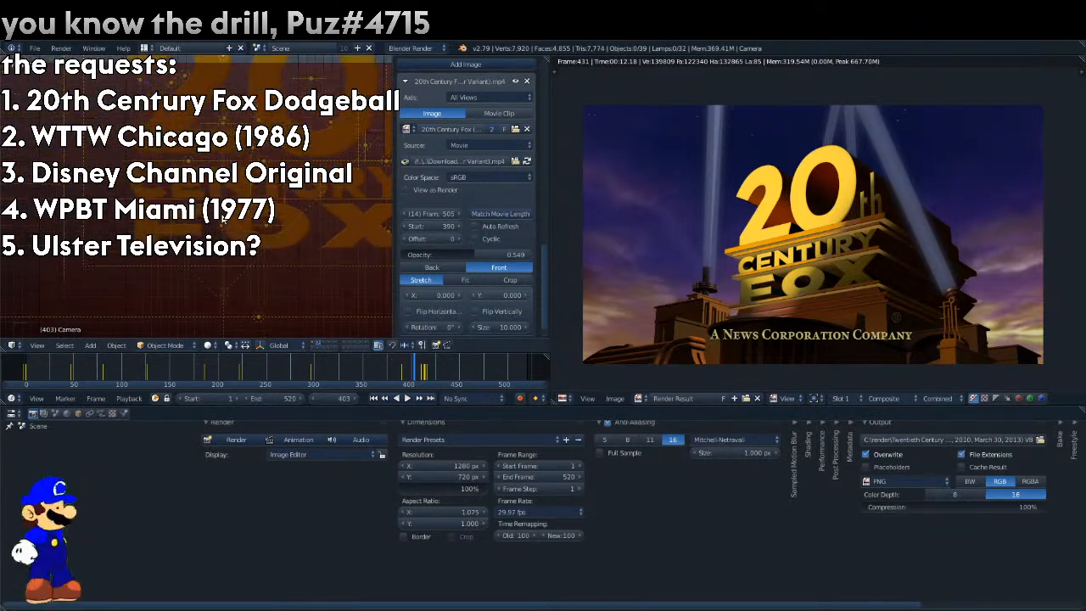
shift+scroll(223, 217, up, 1)
ctrl+scroll(224, 217, up, 3)
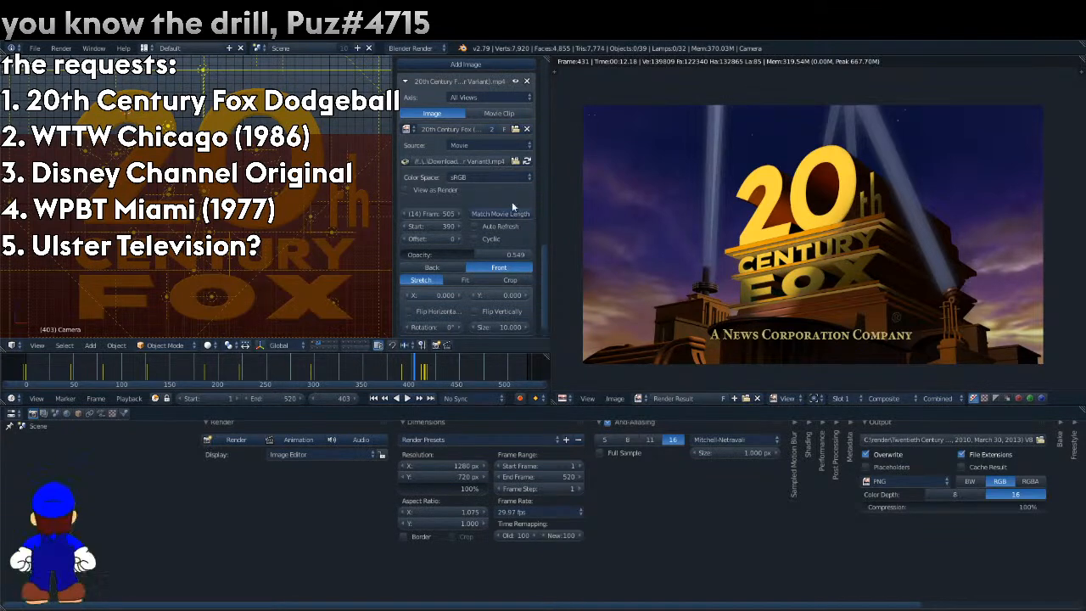
Give the area lamp beside the 20th Century Fox letters a more saturated green colour and test-render frame 403.
right_click(174, 174)
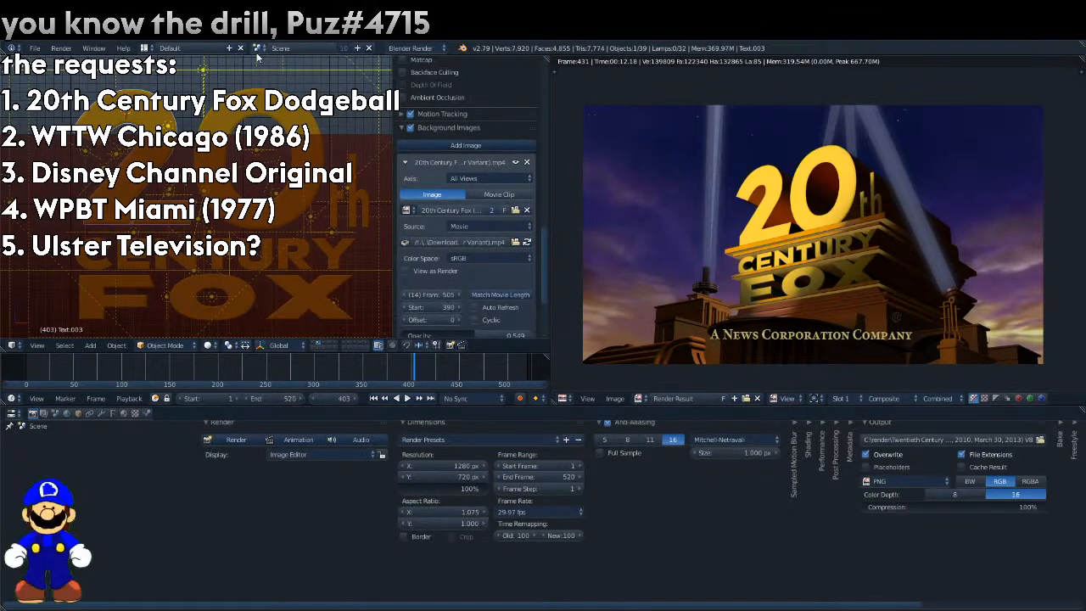
right_click(370, 87)
click(102, 414)
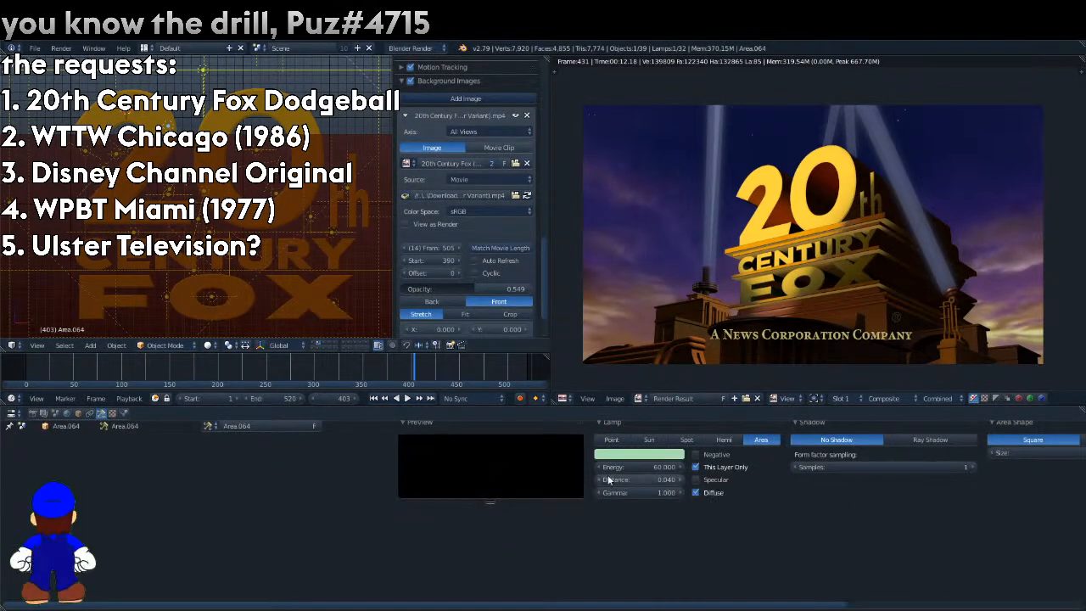
click(679, 458)
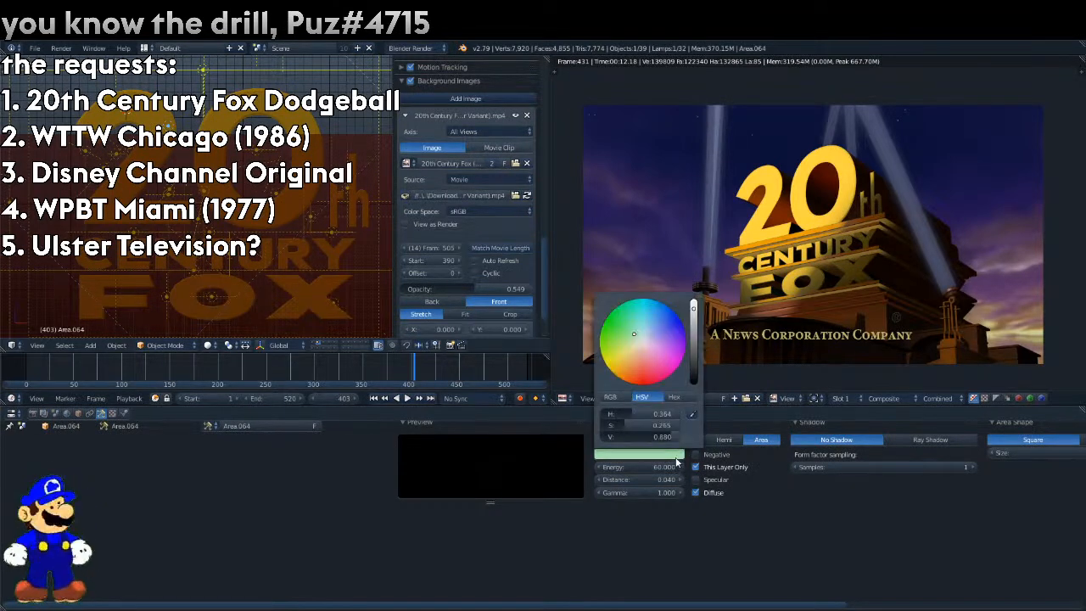
key(F12)
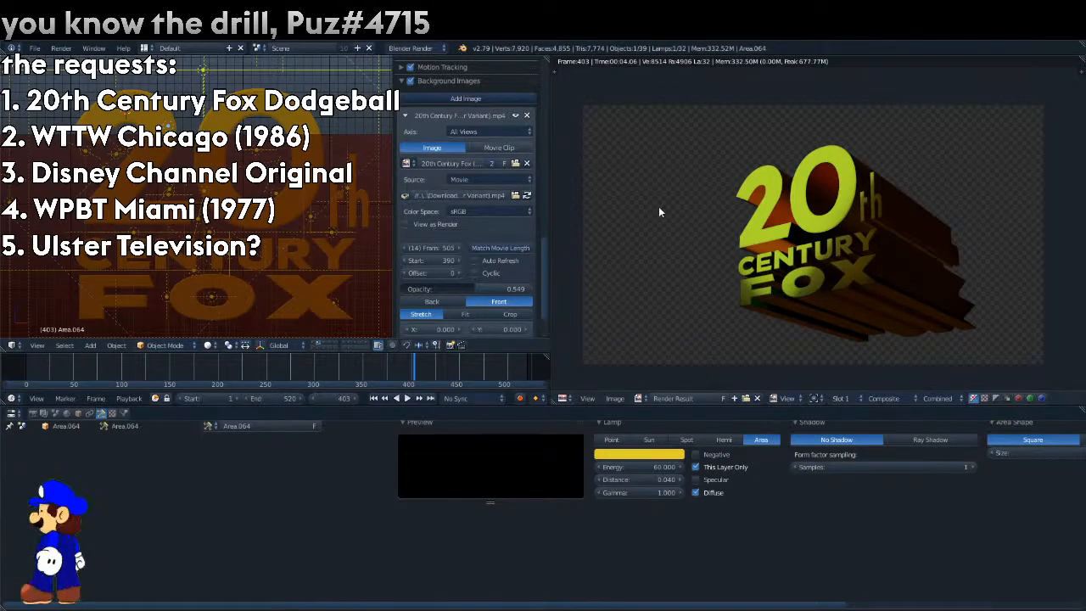
Change the area lamp's colour to a soft yellow with a hue of 0.151 and test-render the letters.
key(F12)
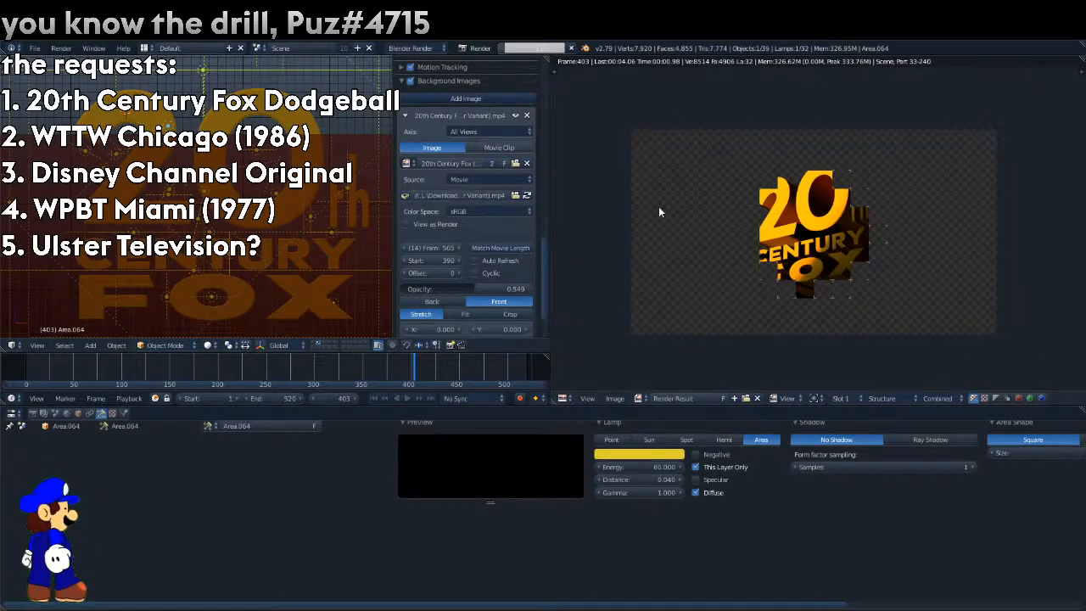
click(662, 455)
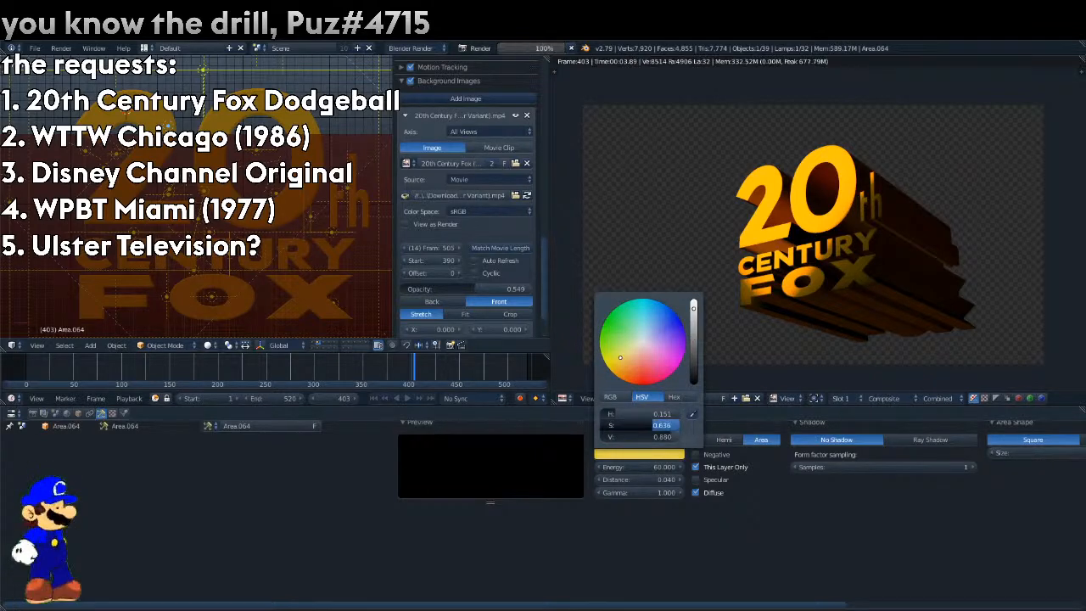
key(F12)
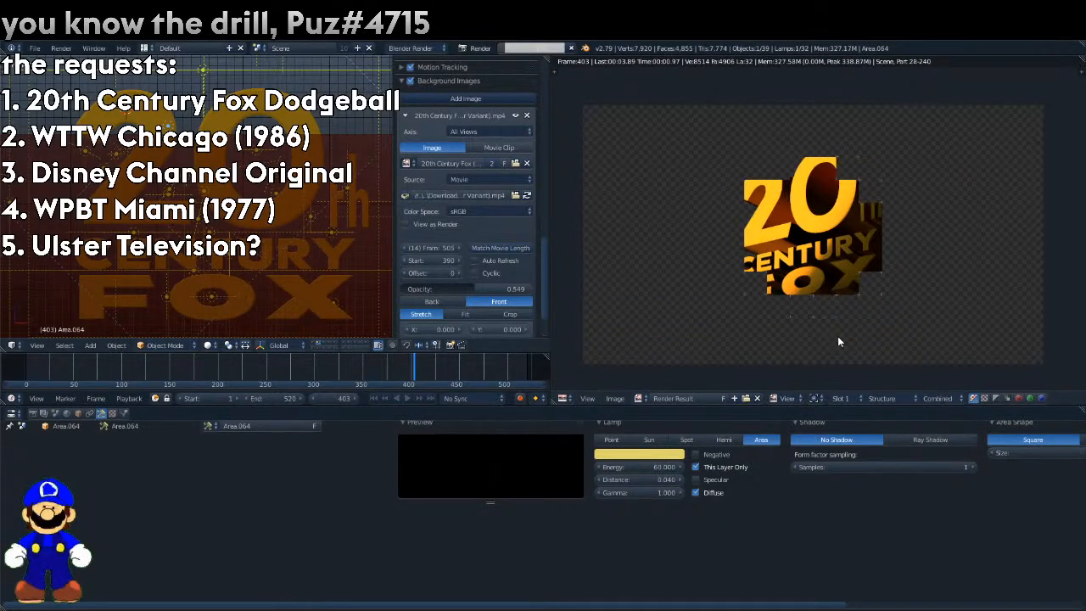
Set the reference movie's opacity to 1 and play it in camera view, stepping back to frame 410.
drag(475, 289, 533, 289)
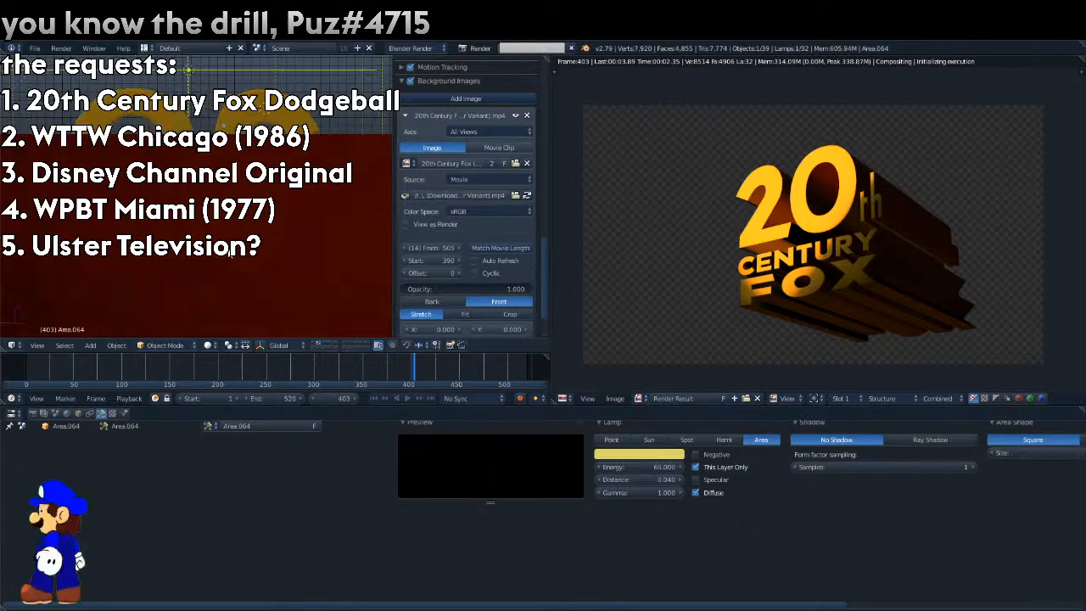
key(alt+a)
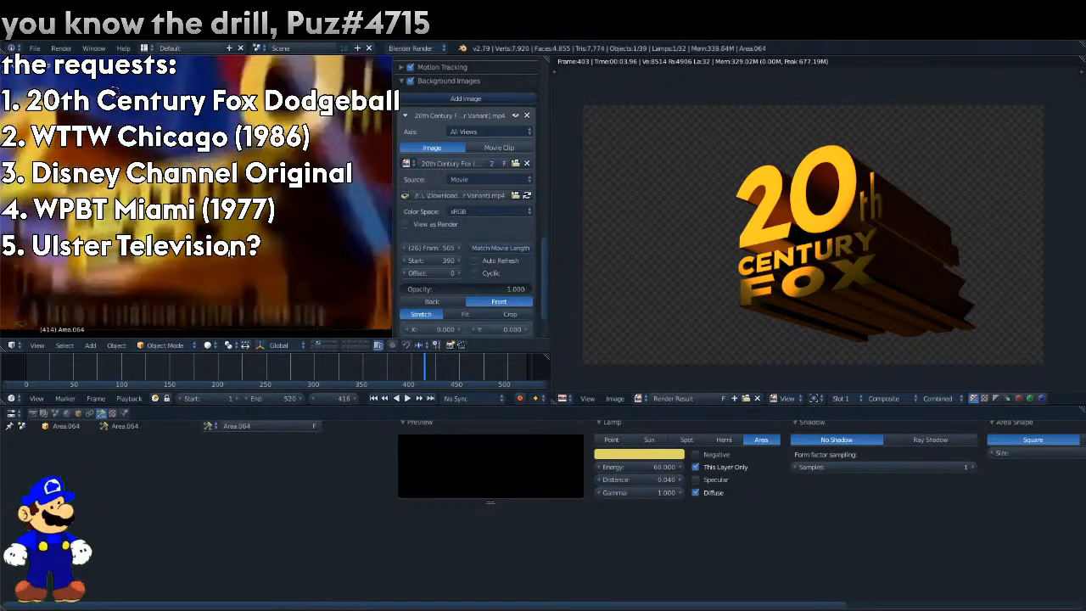
scroll(230, 253, down, 1)
key(Left)
key(Left)
key(Left)
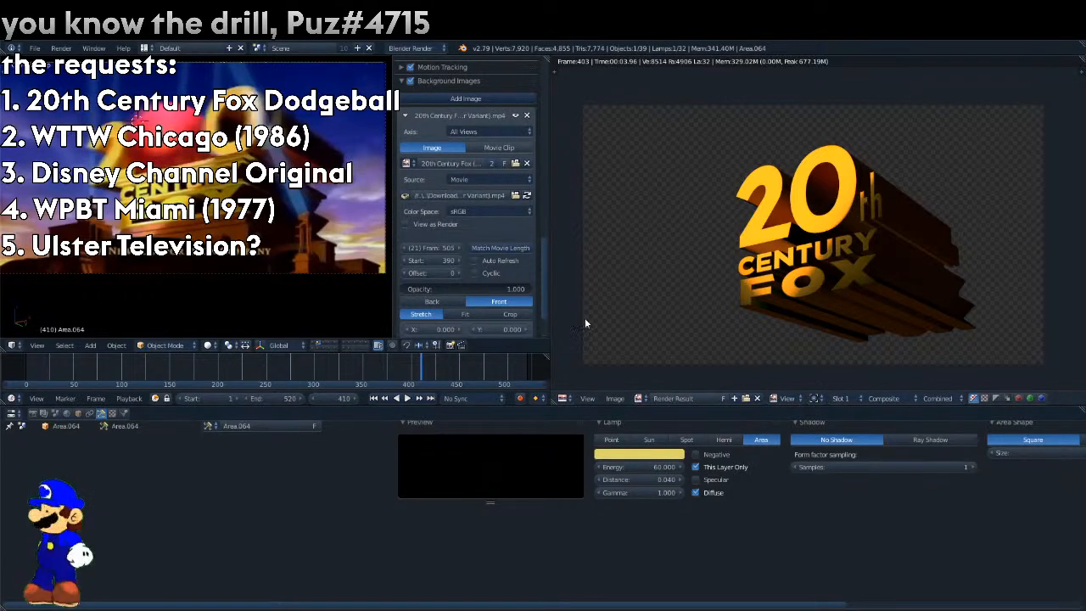
Lower the reference movie's opacity to 0.08 and select the logo text object in front view.
drag(438, 290, 416, 291)
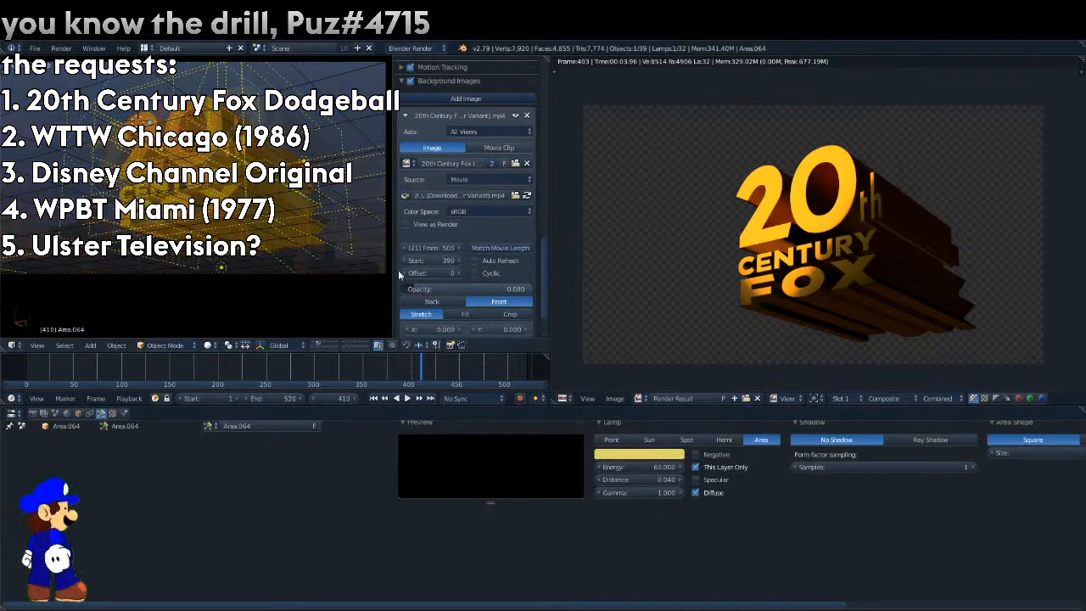
key(KP_1)
right_click(154, 134)
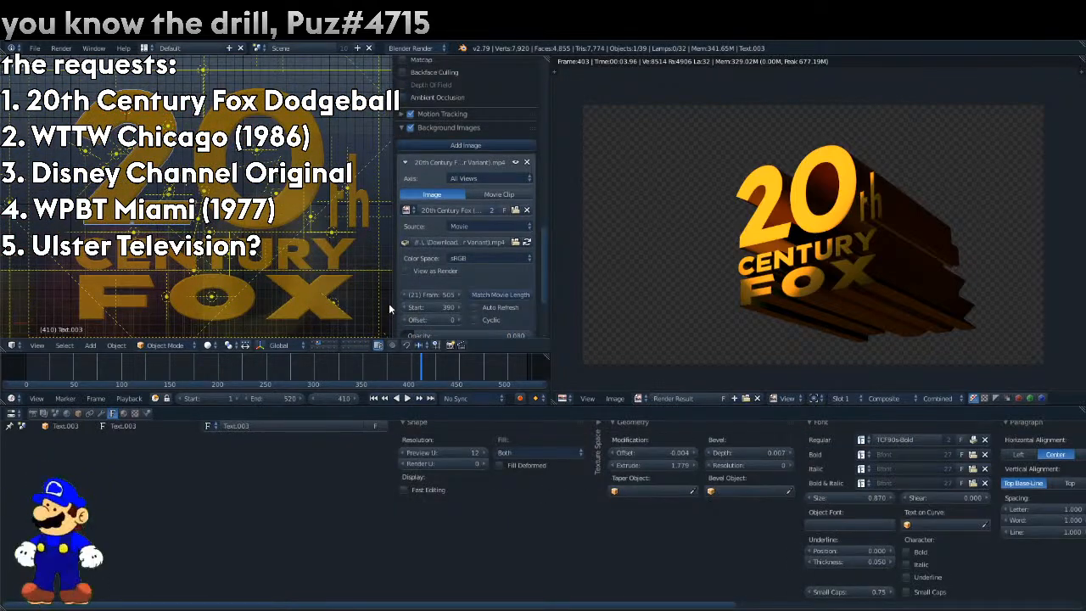
Play the animation through the camera from about frame 387 to check the letters' motion up to frame 406.
key(KP_0)
drag(406, 361, 398, 365)
key(alt+a)
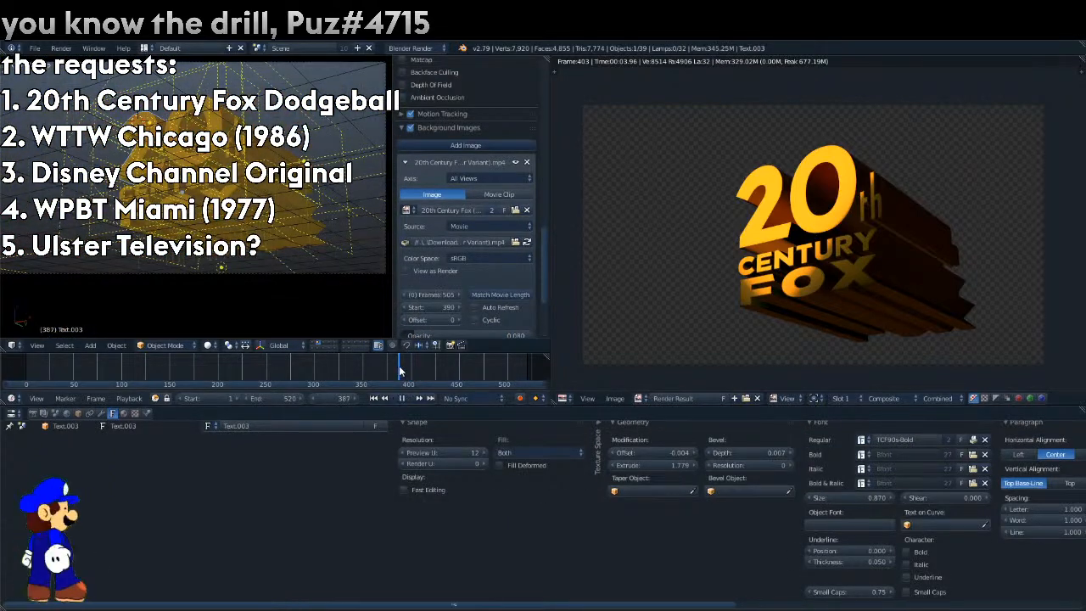
key(alt+a)
scroll(472, 220, down, 3)
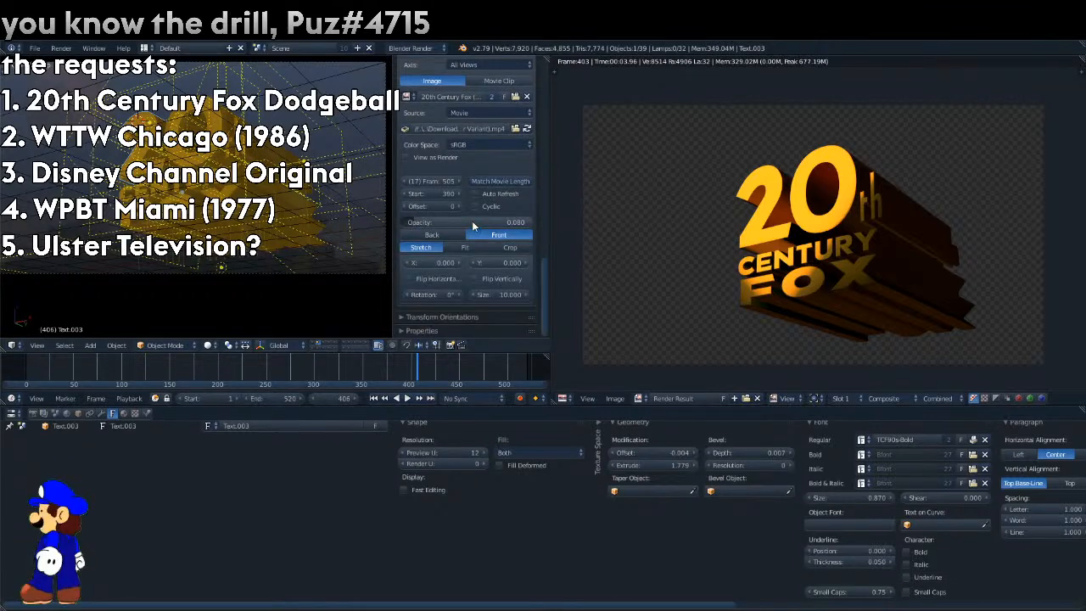
Set the reference movie's opacity to about 0.70 and the animation's start frame to 390.
drag(472, 223, 553, 223)
click(217, 396)
text(390)
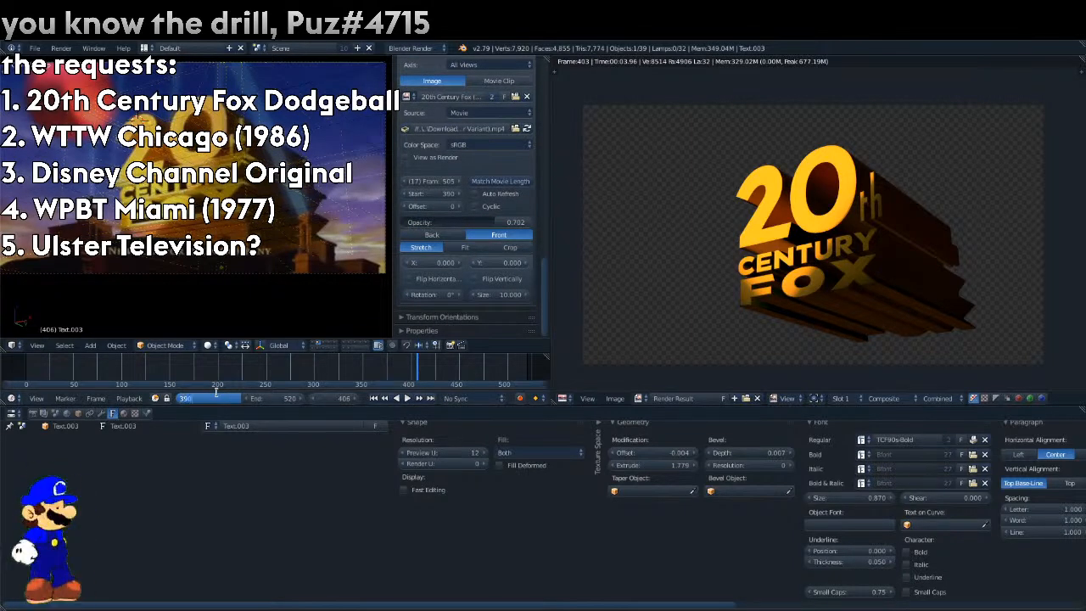
key(Return)
Step through the frames to 452 to examine the reference movie, and match its frame count to the movie length.
key(Right)
key(Right)
key(Right)
key(Right)
key(Right)
key(Right)
key(Right)
key(Right)
key(Right)
key(Right)
key(Right)
key(Right)
key(Right)
key(Right)
key(Right)
key(Right)
key(Right)
key(Right)
key(Right)
key(Right)
key(Right)
key(Right)
key(Right)
key(Right)
key(Right)
key(Right)
key(Right)
key(Right)
key(Left)
key(Left)
key(Left)
key(Left)
key(Left)
key(Left)
key(Left)
key(Left)
key(Left)
key(Left)
key(Left)
key(Left)
key(Left)
key(Left)
key(Left)
key(Left)
key(Left)
key(Left)
key(Left)
key(Left)
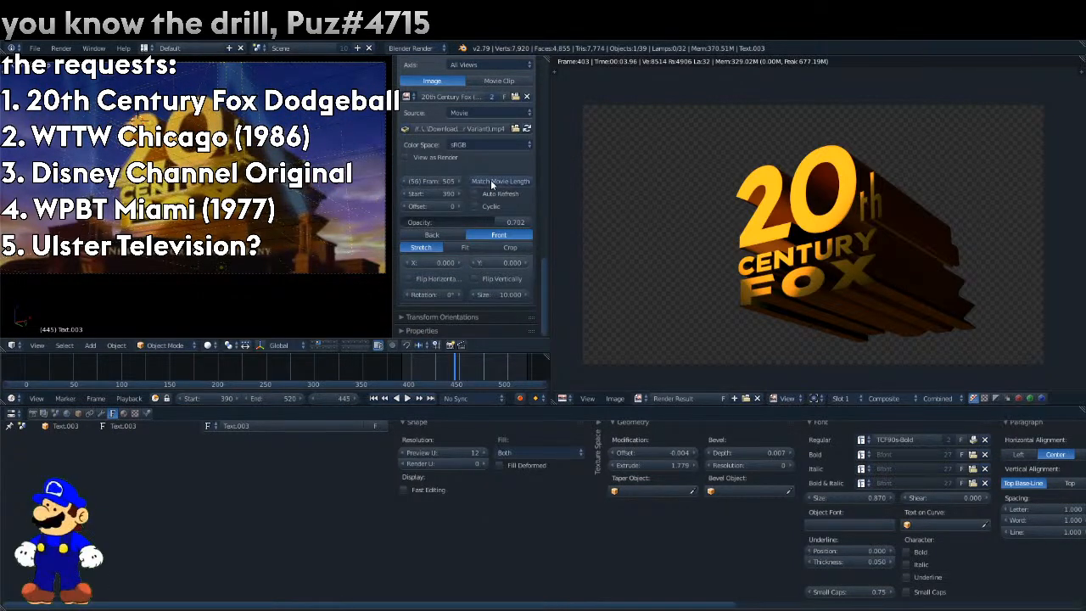
key(Right)
key(Right)
key(Right)
key(Right)
key(Right)
key(Right)
key(Right)
click(490, 181)
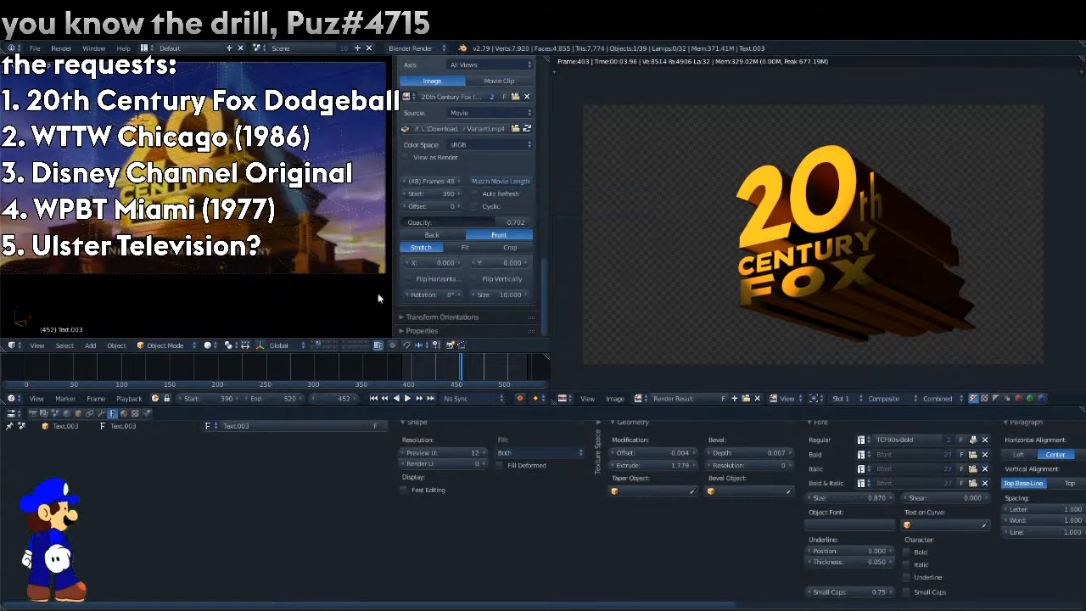
Set the animation's end frame to 438.
click(273, 399)
text(438)
key(Return)
Keyframe the location of the "2" text object at frame 405.
key(Left)
Try moving the "2" along X to about -1.00 at frame 411 and step through the neighbouring frames.
key(Left)
key(Left)
key(Left)
key(Left)
key(Left)
key(Left)
key(Left)
key(Left)
key(Left)
key(Left)
key(Left)
key(Left)
key(Left)
key(Left)
key(Left)
key(Left)
key(Left)
key(Left)
key(Left)
key(Left)
key(Left)
key(Right)
click(79, 414)
right_click(433, 451)
click(410, 403)
click(408, 398)
key(Left)
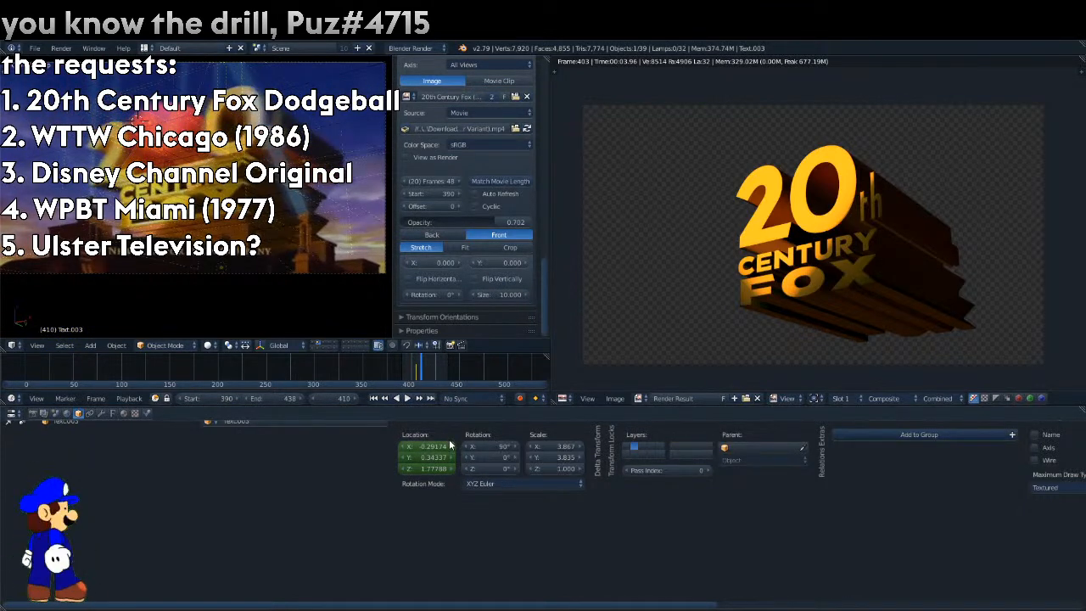
key(Right)
drag(448, 439, 407, 439)
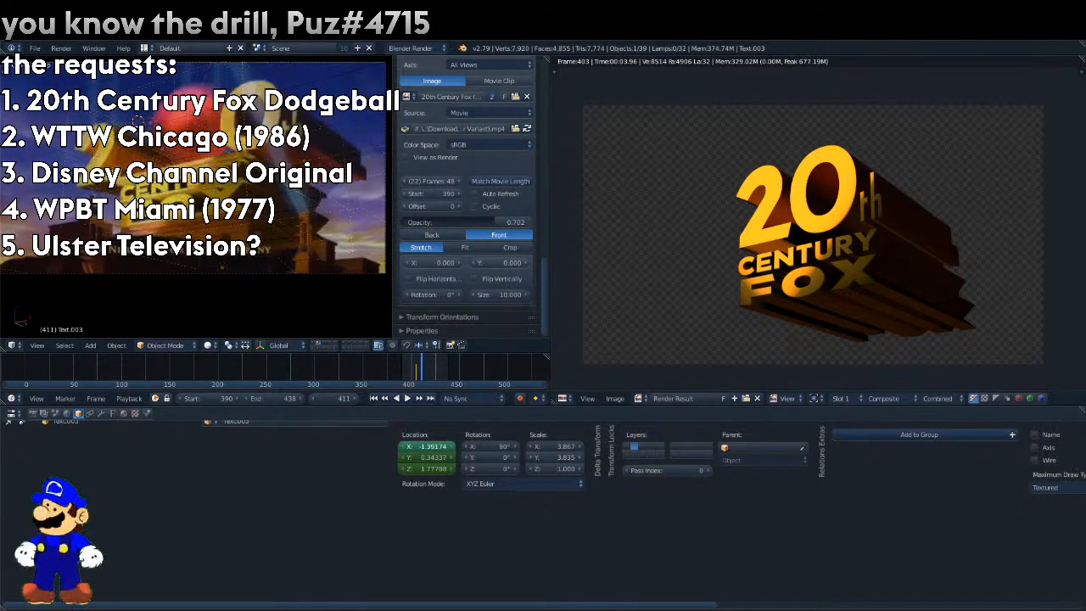
drag(451, 446, 450, 446)
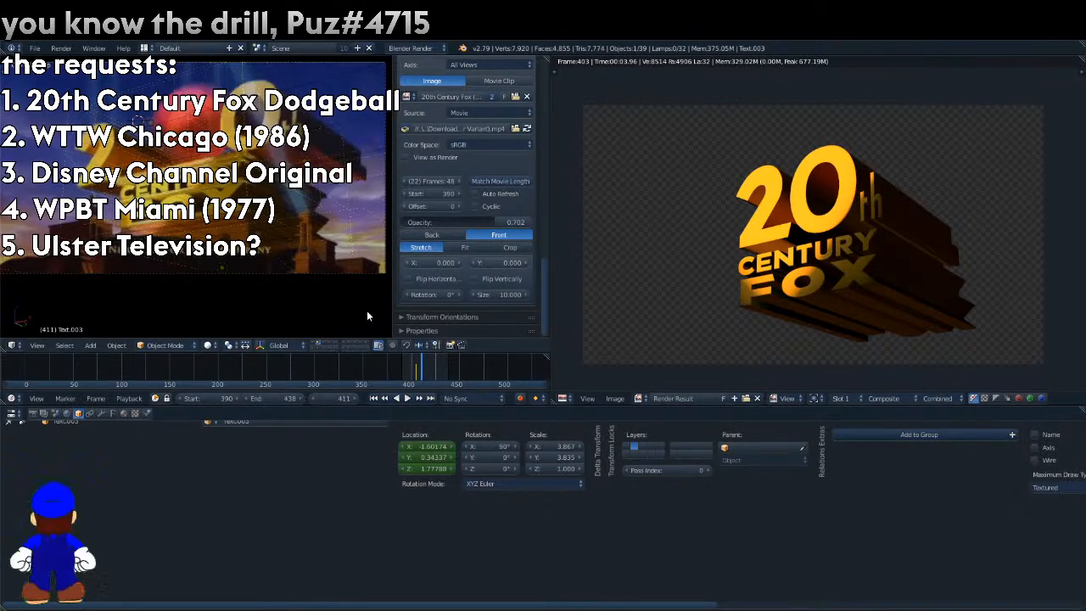
key(Left)
key(Left)
key(Right)
key(Right)
key(Right)
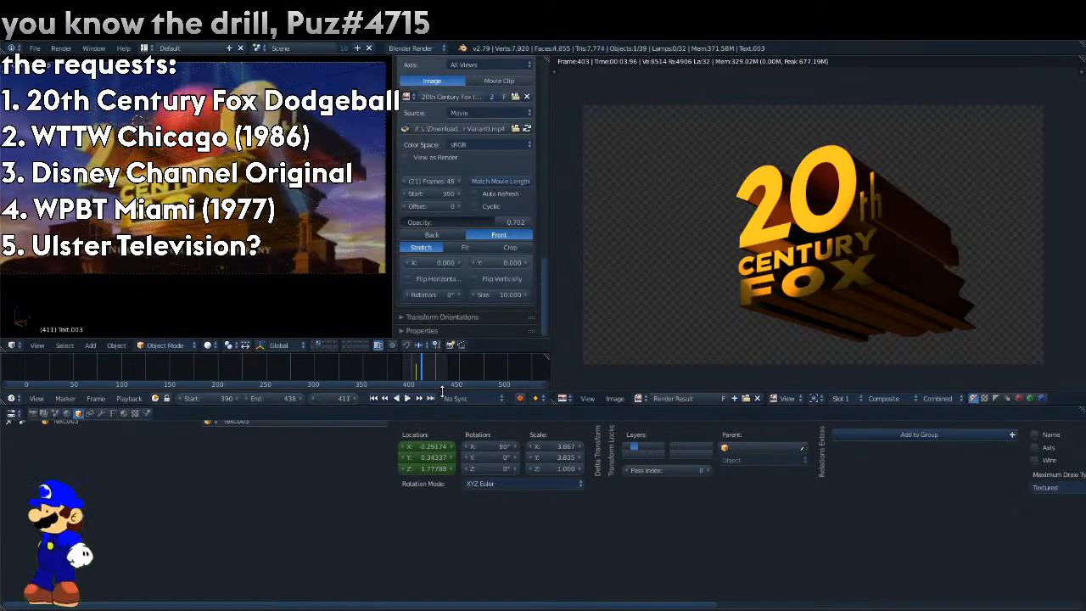
At frame 411, set the X location of the "2" to about -1.67, keyframe it, and render the frame.
key(Left)
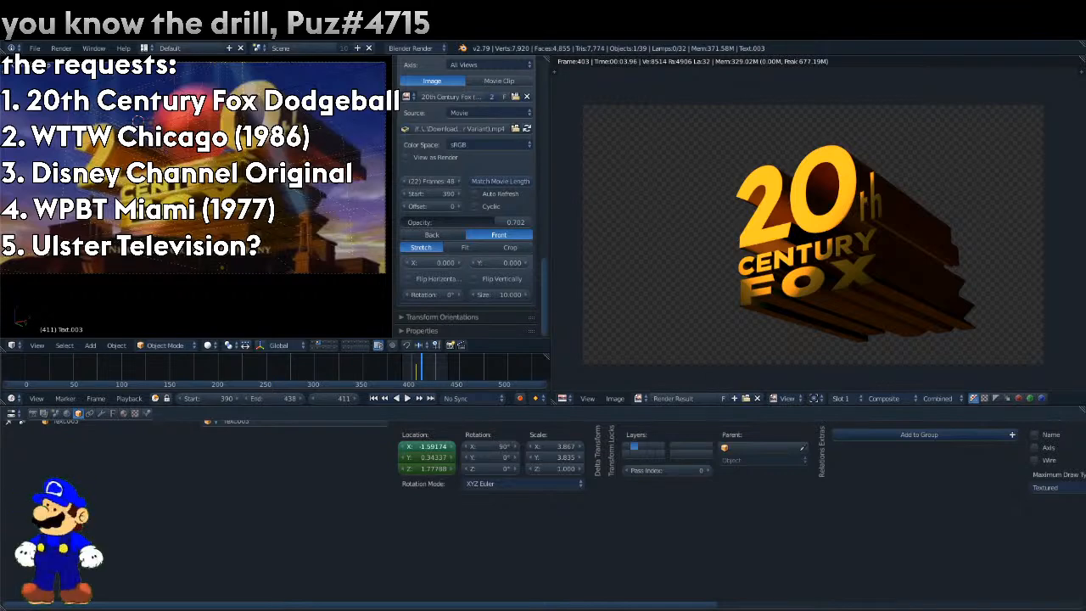
right_click(437, 445)
click(419, 399)
key(F12)
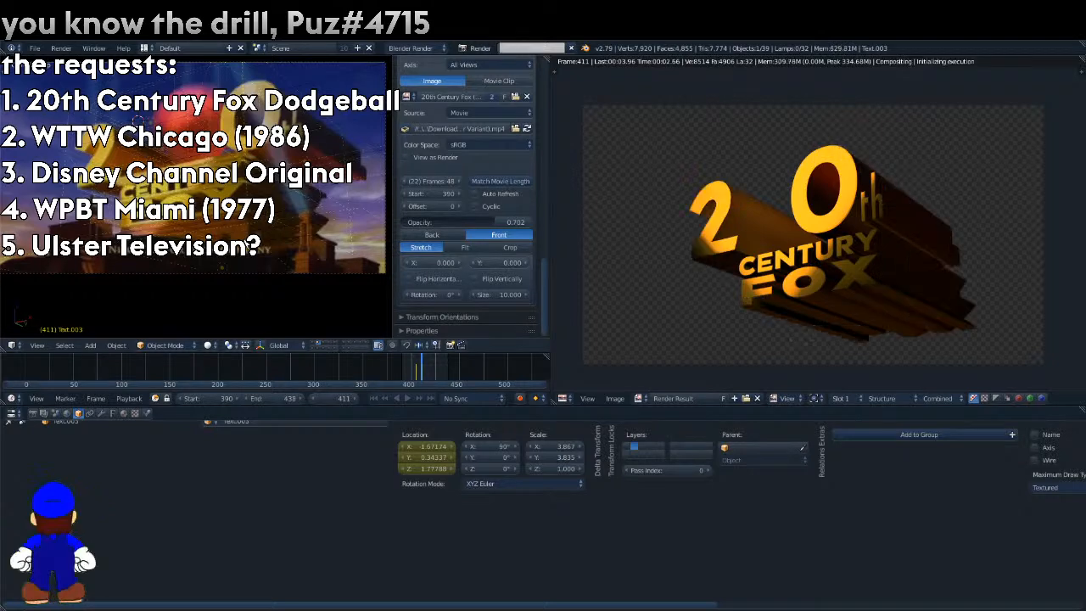
Return to frame 405, set the reference movie's opacity to 0, and select the "th" and "0" text objects.
drag(478, 220, 519, 220)
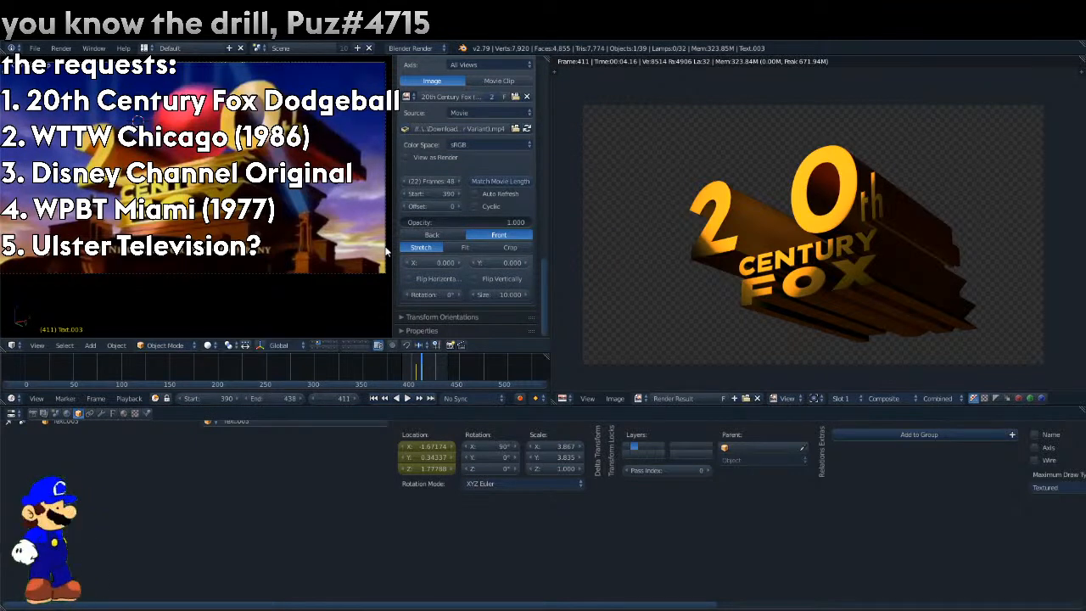
key(Down)
drag(490, 221, 356, 221)
right_click(363, 212)
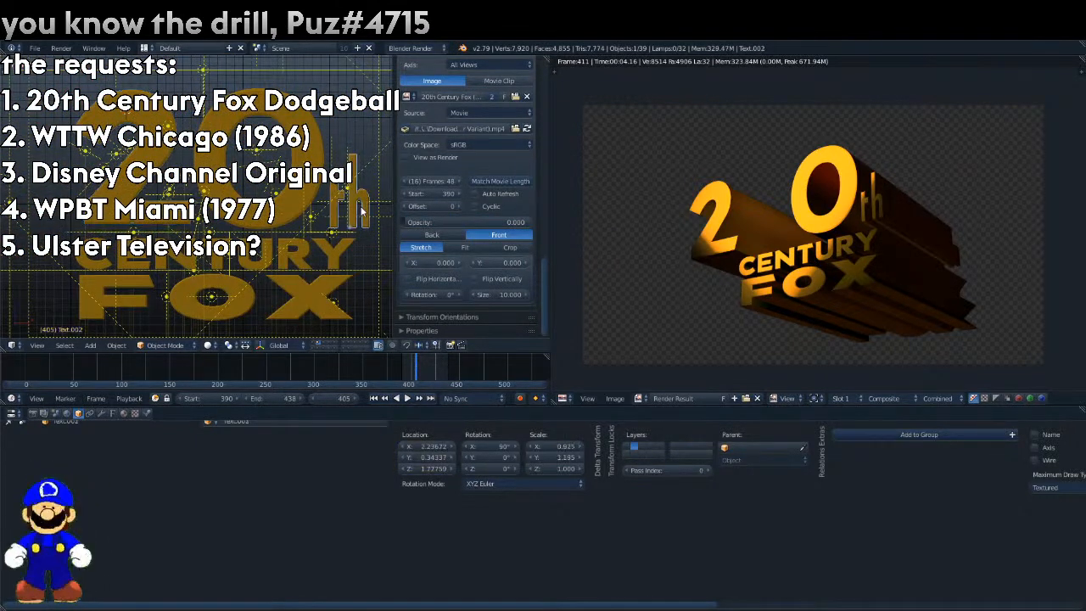
key(KP_0)
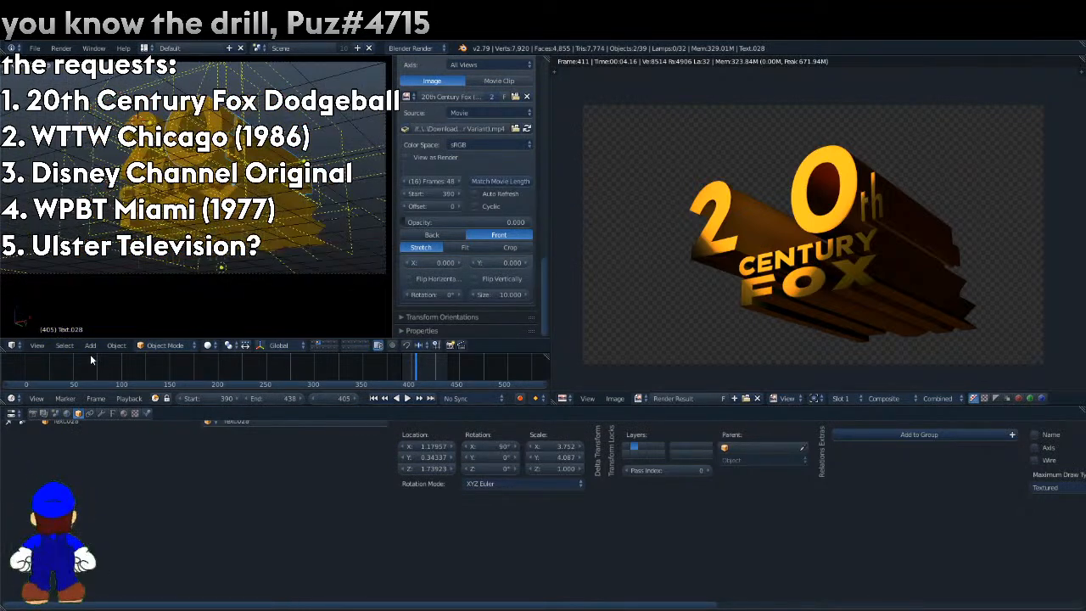
Insert a location keyframe for the "0" and "th" at frame 405 and enable the transform manipulator.
click(116, 347)
mouse_move(161, 231)
click(255, 230)
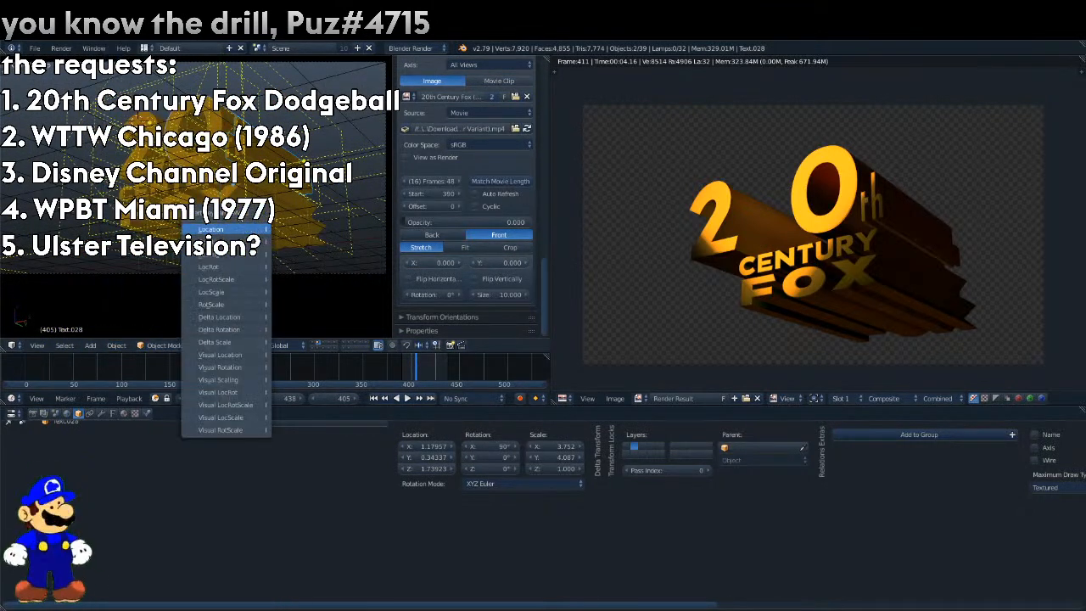
click(239, 228)
click(263, 347)
Raise the reference movie's opacity to 0.338 and go to frame 411.
key(Right)
key(Right)
drag(405, 222, 448, 223)
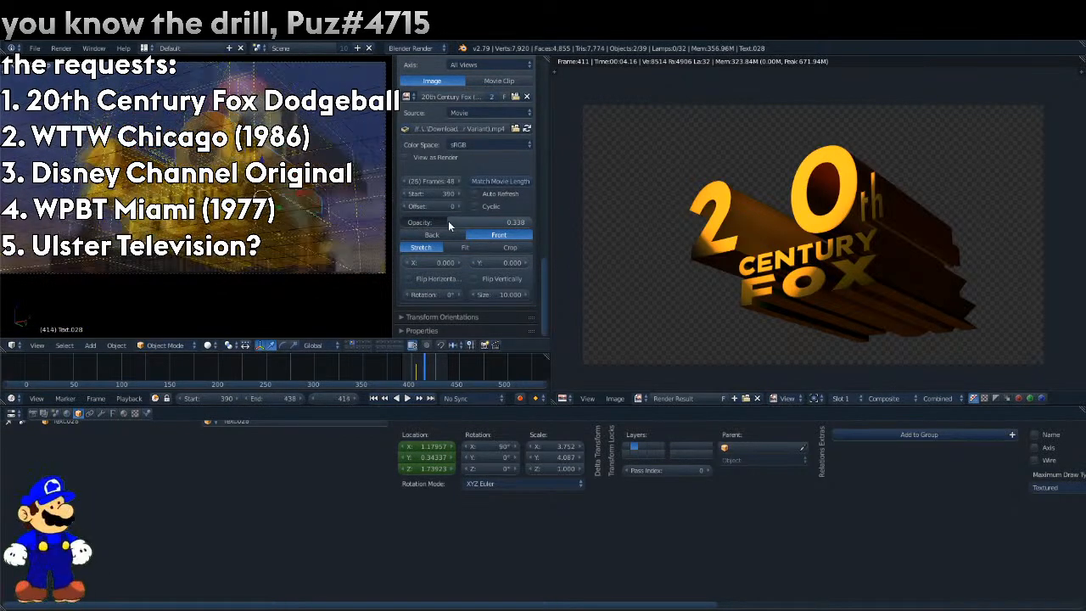
key(Right)
key(Left)
key(Left)
Shift the "0" and "th" along X until the "0" is at about 2.60, and keyframe their location at frame 411.
drag(426, 446, 450, 446)
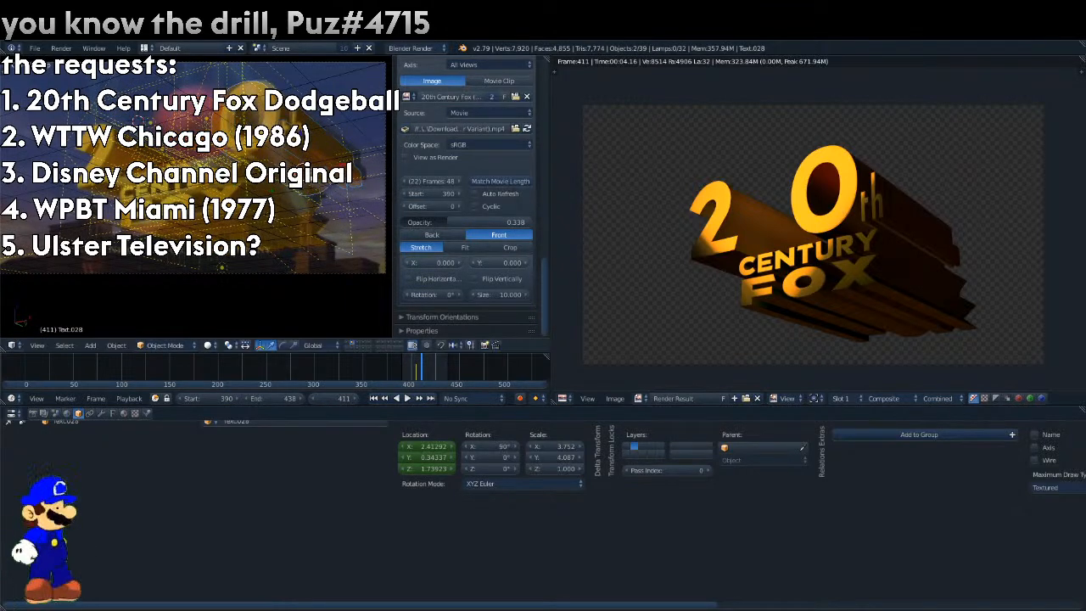
key(g)
key(x)
click(181, 336)
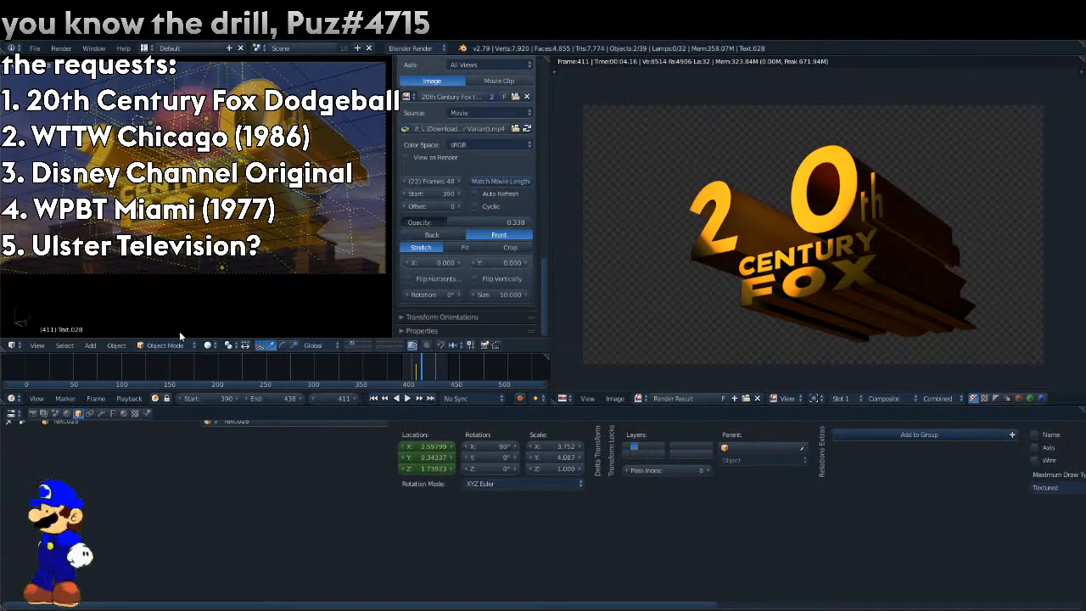
click(117, 344)
mouse_move(112, 246)
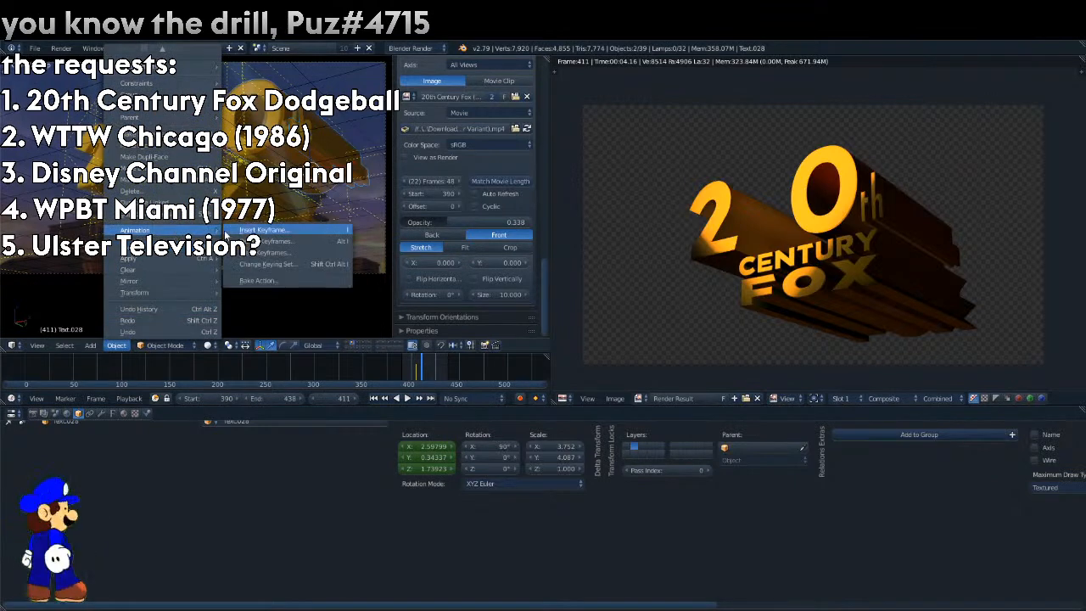
click(231, 233)
click(231, 233)
Insert a holding location keyframe for the "0" and "th" at frame 417.
key(Right)
key(Right)
key(Right)
key(Right)
key(Right)
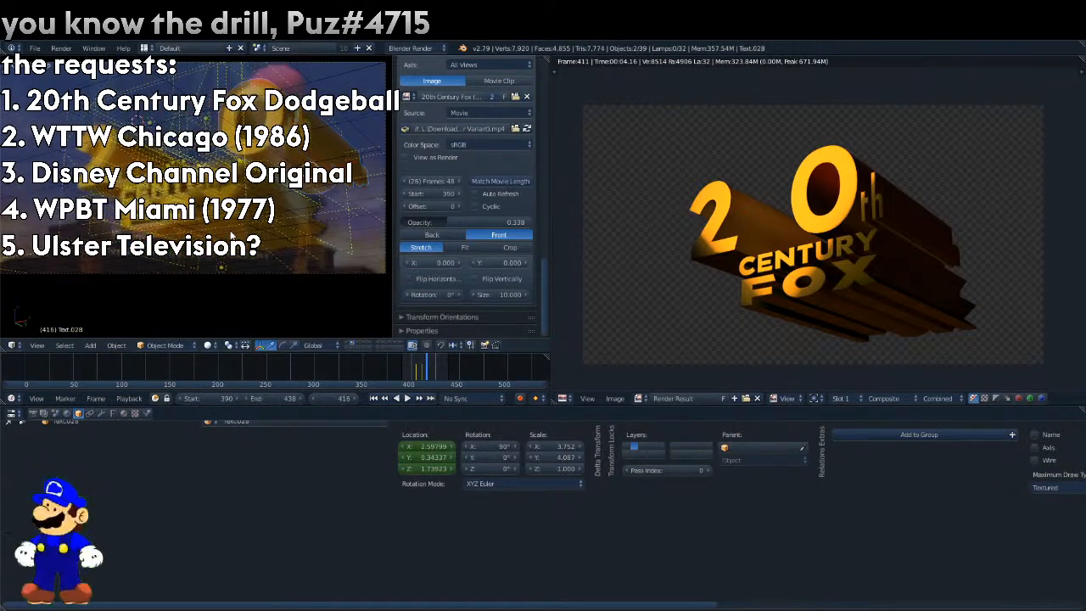
click(117, 344)
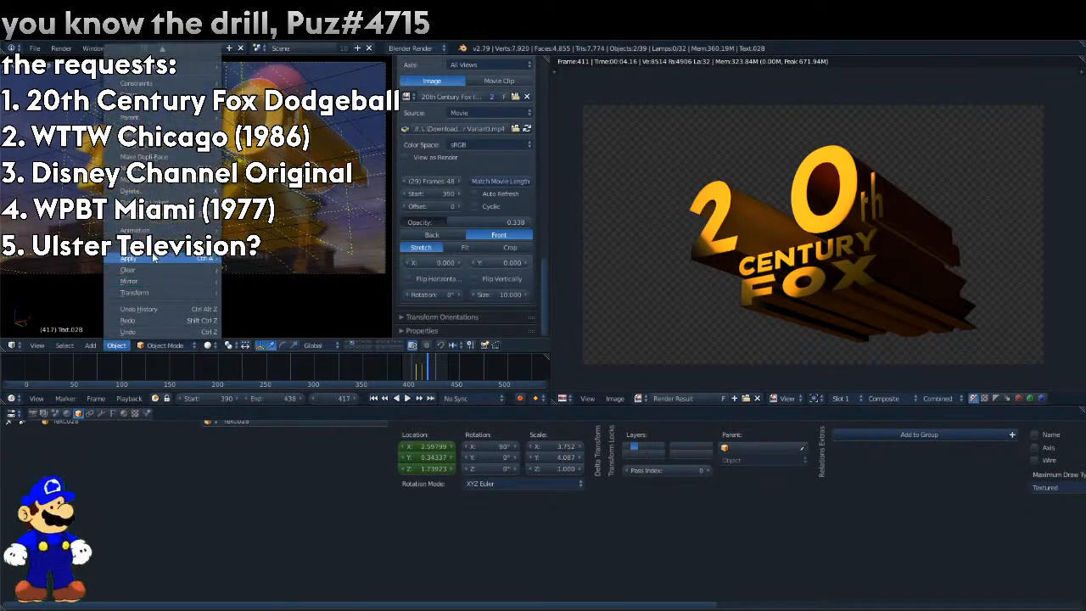
mouse_move(127, 241)
click(230, 239)
click(216, 229)
At frame 424, move the "0" and "th" back along X until the "0" is at about 1.20, and keyframe their location.
key(Right)
key(Right)
key(Right)
key(Right)
key(Right)
key(Right)
key(Right)
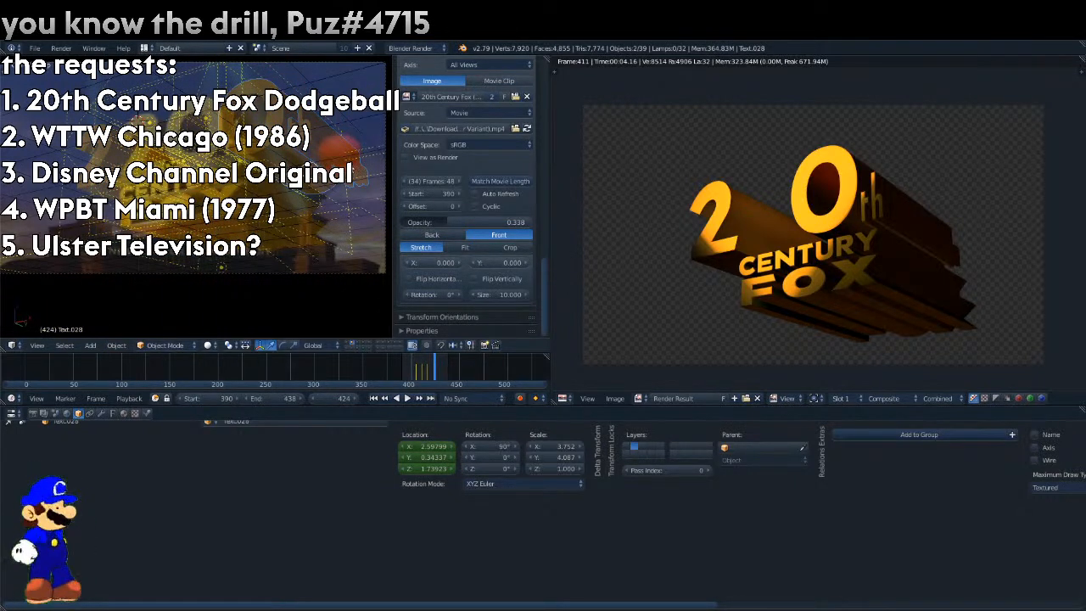
key(g)
key(x)
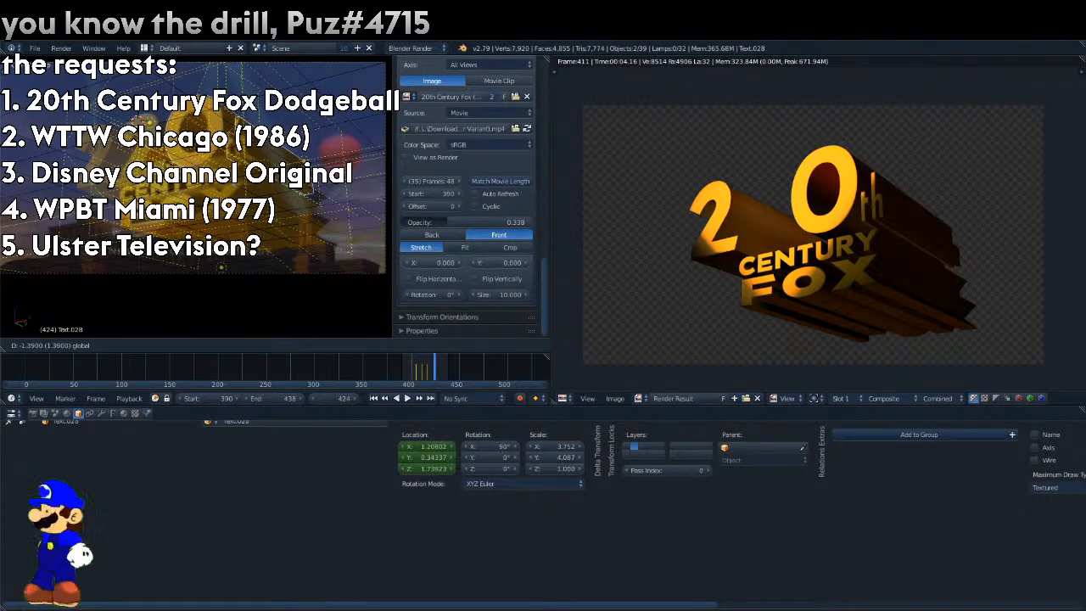
drag(306, 191, 306, 191)
click(121, 344)
mouse_move(166, 229)
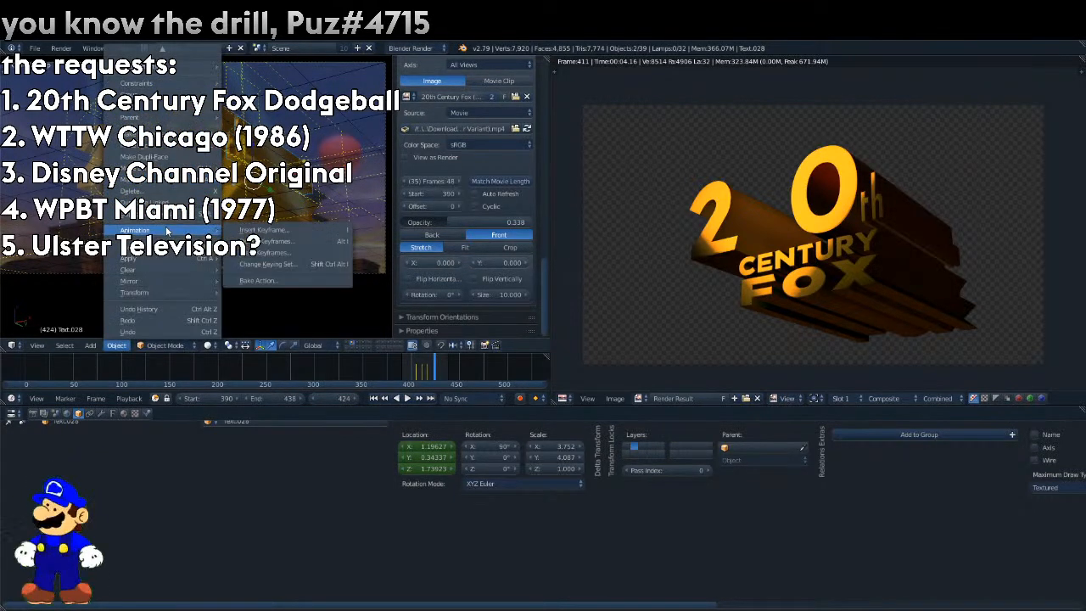
click(263, 230)
click(264, 231)
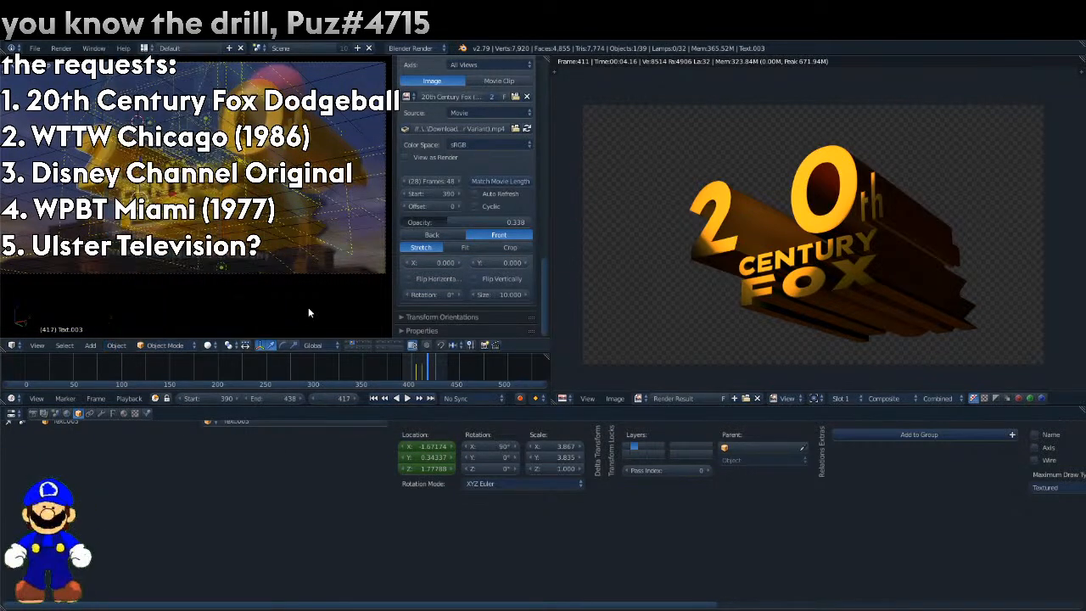
Keyframe the location of the "2" at frame 417, and at frame 424 with its X at about -0.24.
right_click(407, 444)
click(357, 399)
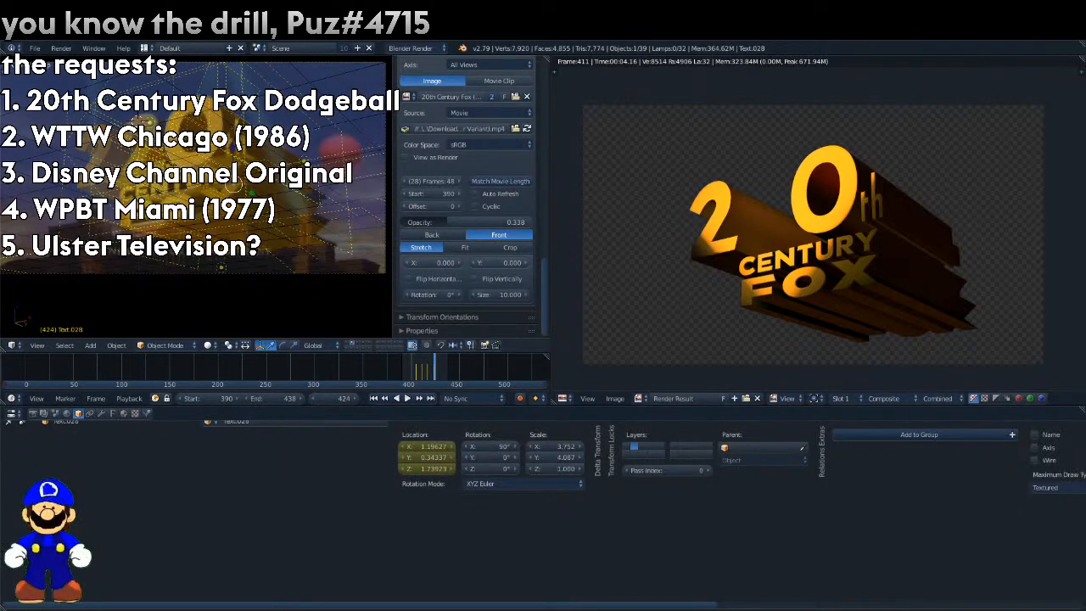
drag(436, 443, 522, 444)
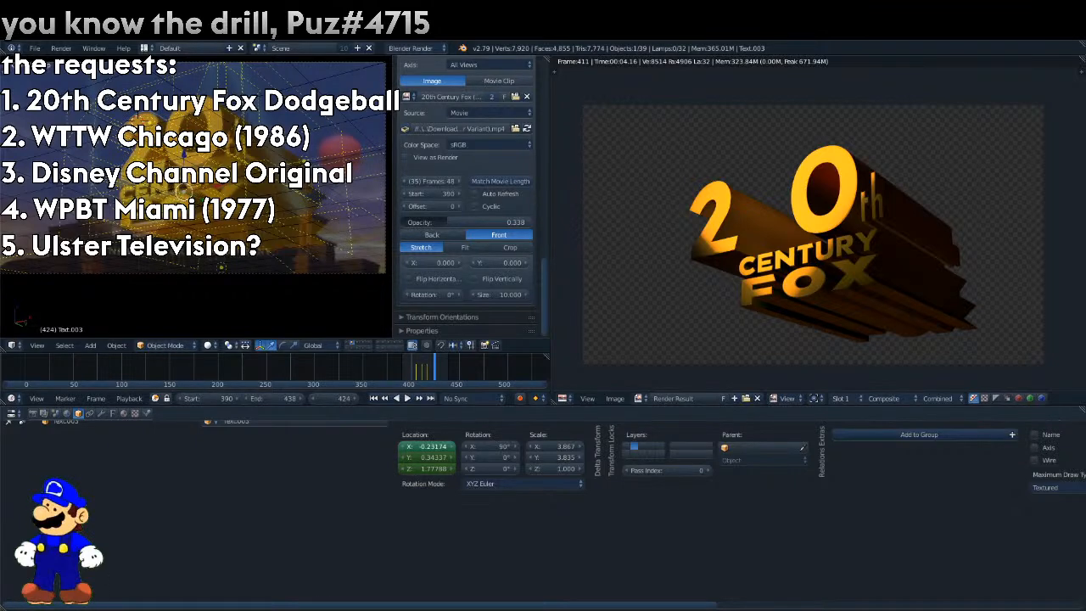
right_click(438, 446)
click(388, 399)
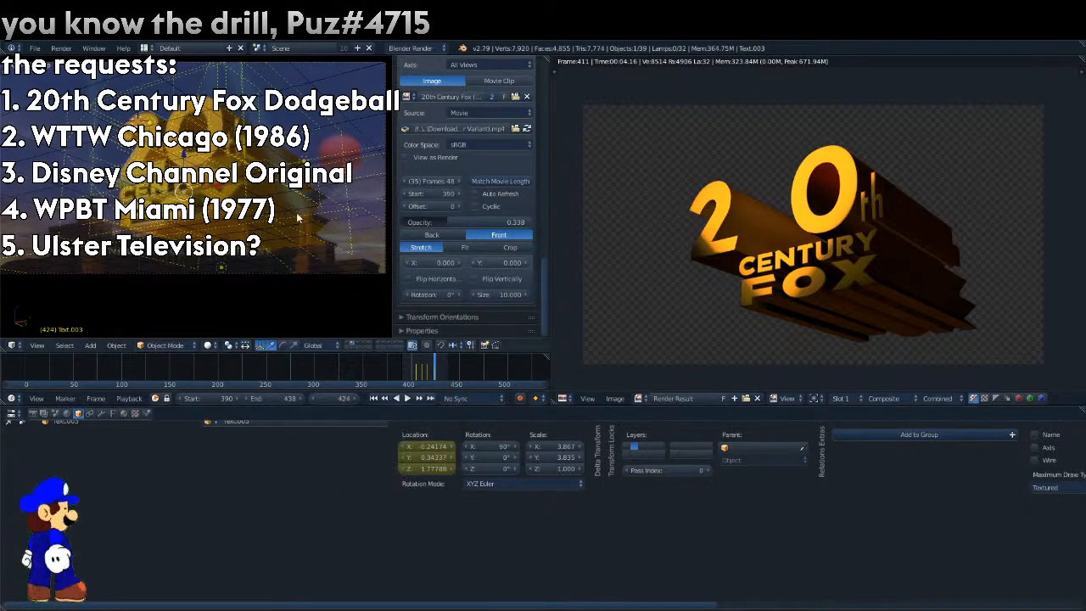
Copy the X location of the "2" from frame 405 (-0.29174) to frame 424 and replace the keyframe there.
key(Down)
key(Down)
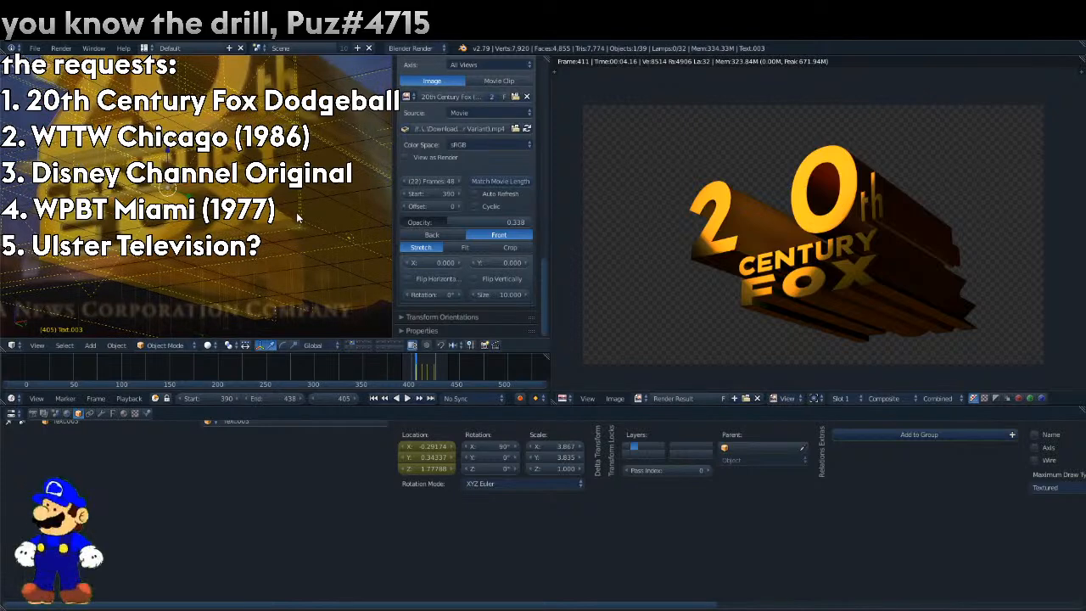
drag(430, 444, 431, 445)
right_click(430, 446)
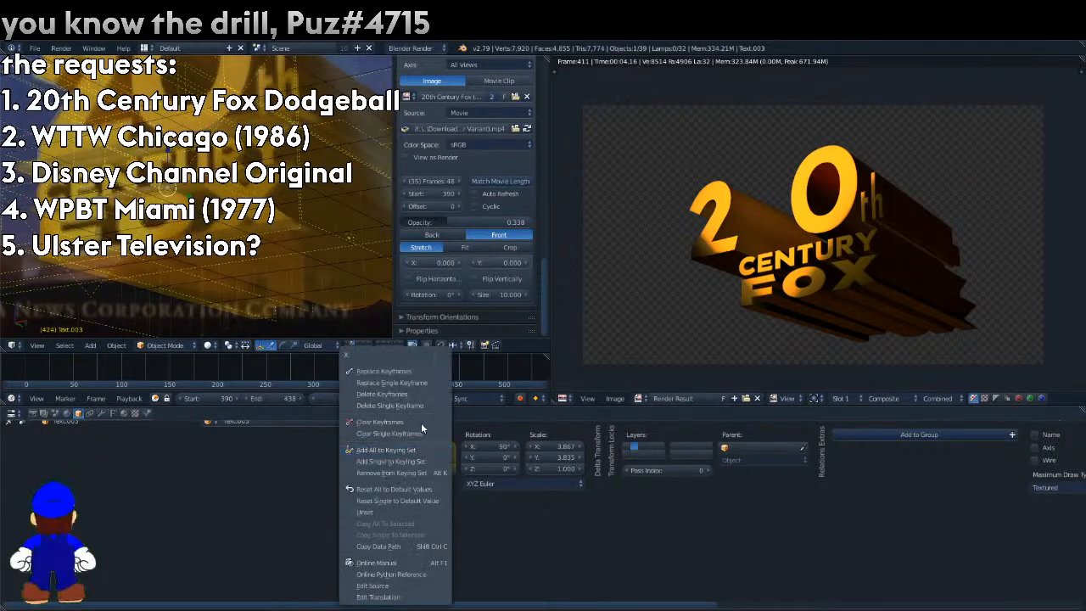
click(417, 366)
key(Up)
key(Up)
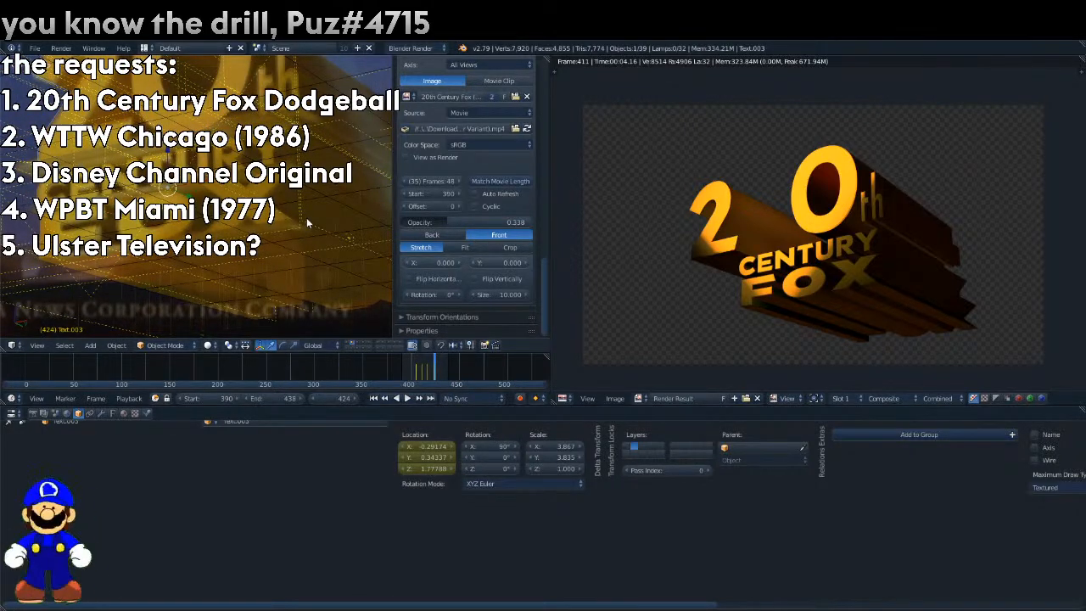
Render frame 424, turn on all the scene layers, and render the frame again with the full building.
key(F12)
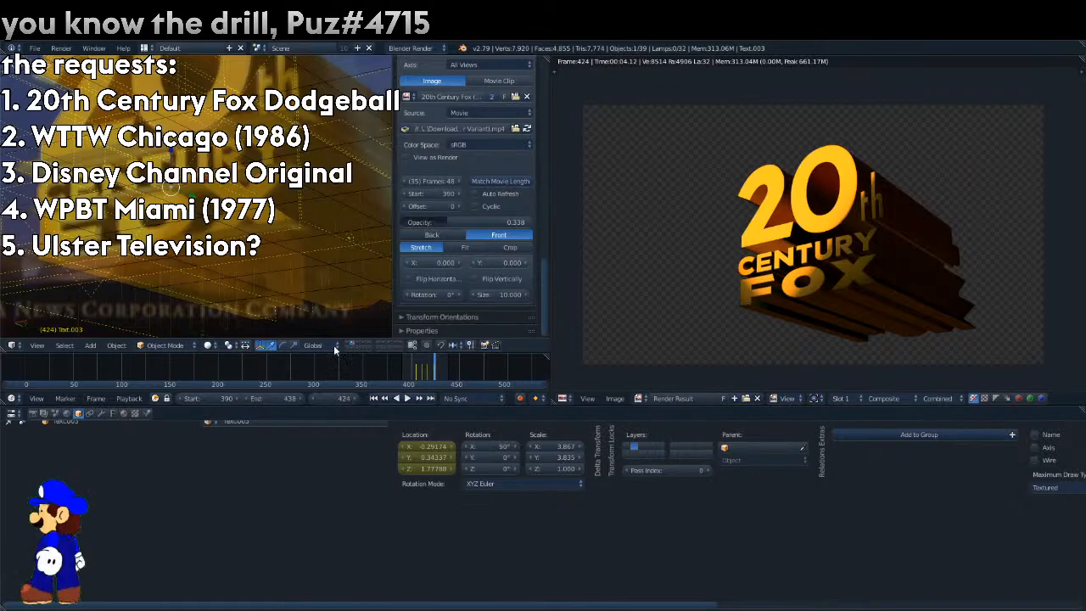
shift+drag(347, 345, 382, 347)
scroll(344, 282, down, 3)
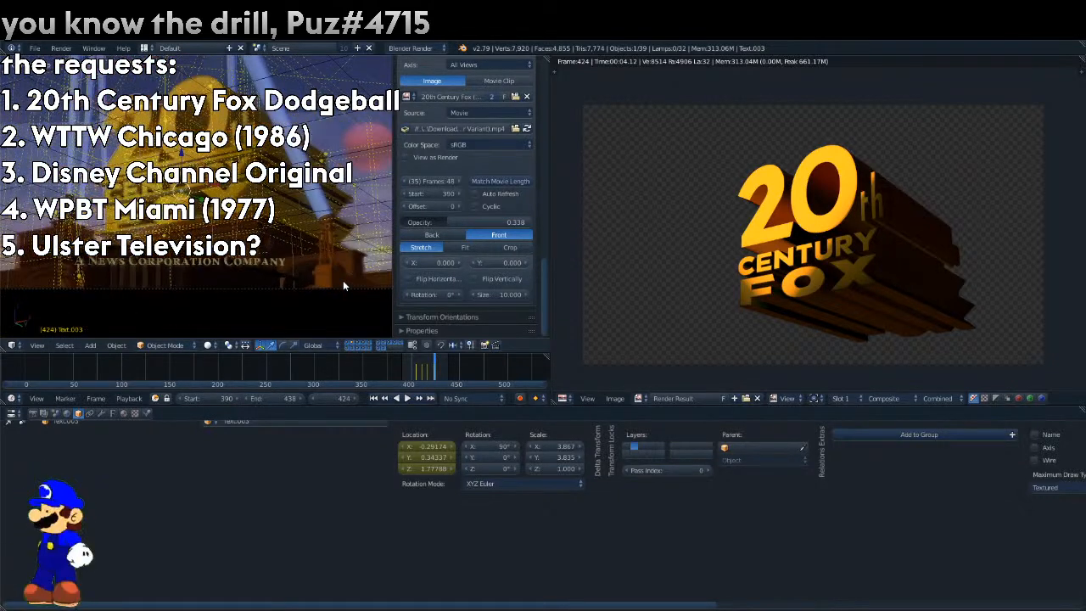
key(F12)
Compare the reference movie with the render of frame 424 by varying its opacity between 1.000 and 0.
drag(459, 224, 483, 223)
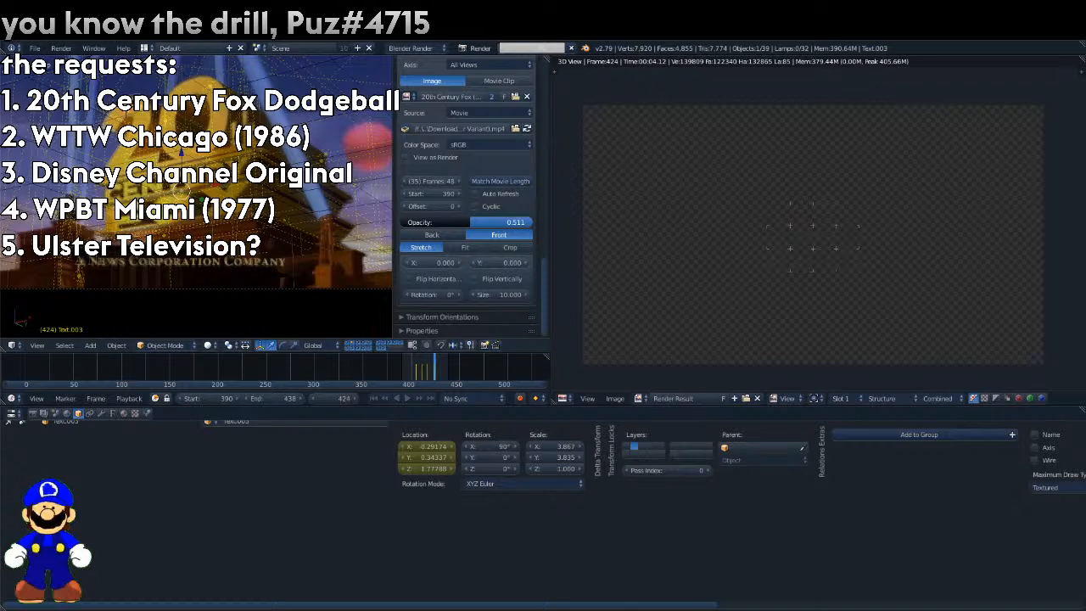
drag(483, 222, 853, 224)
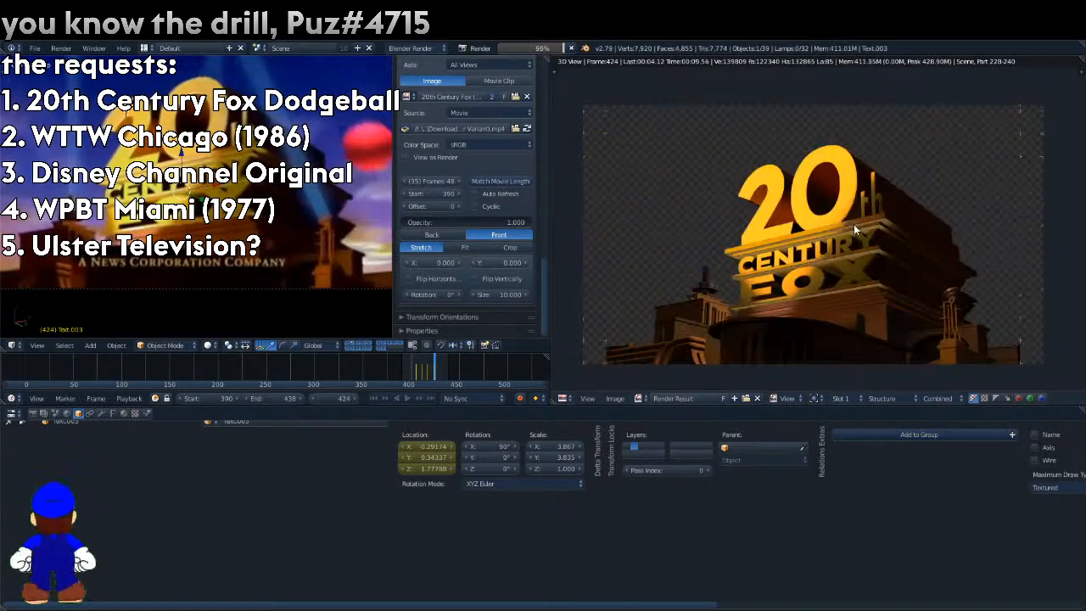
drag(853, 224, 406, 224)
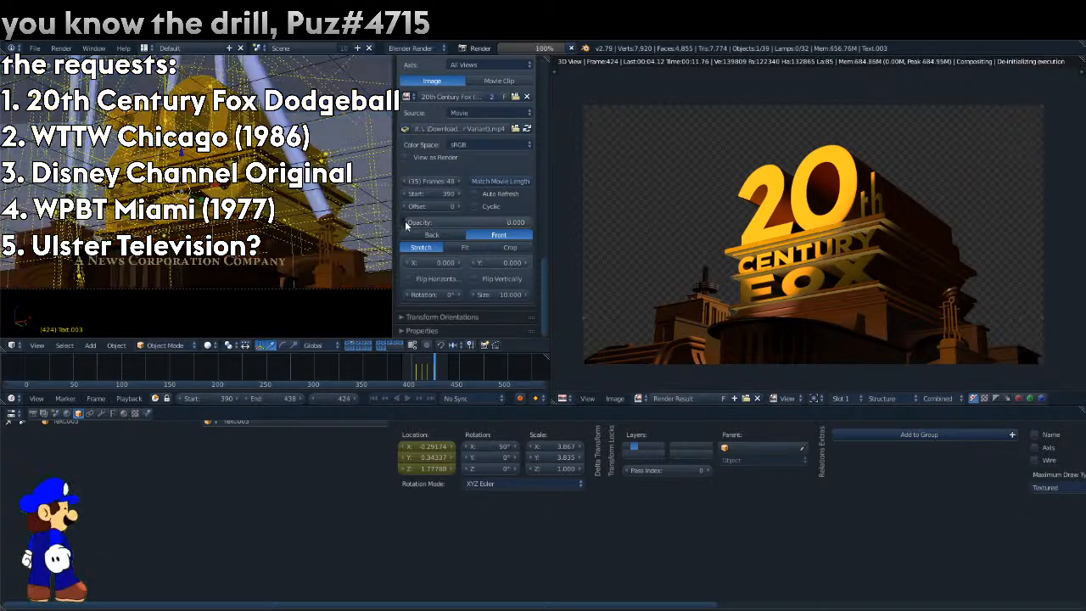
key(Escape)
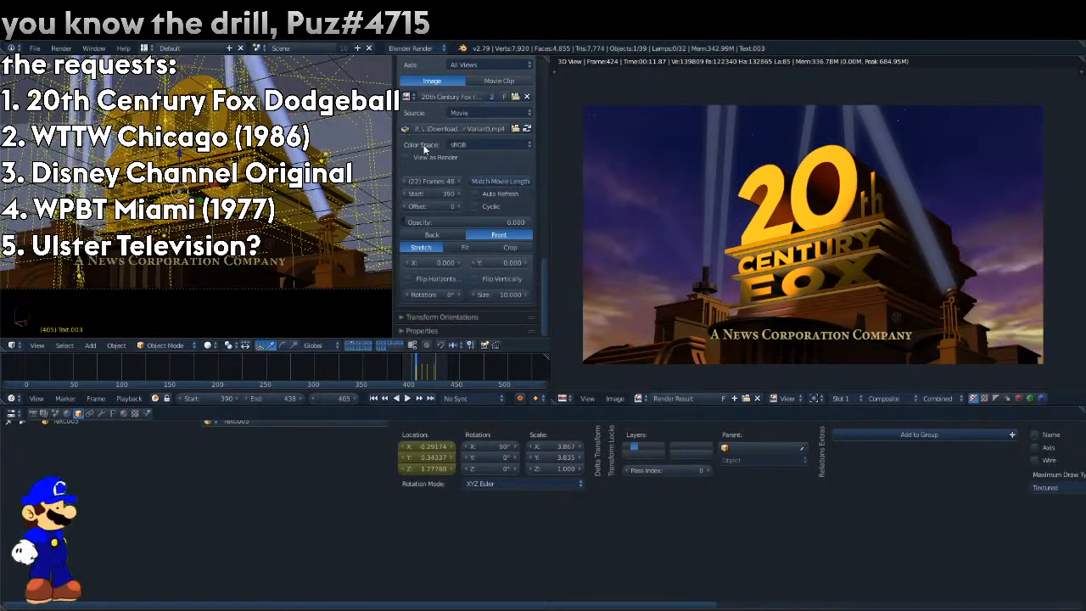
Render frame 405 with the reference movie's opacity at 0.409, and re-render it with a horizontal resolution of 1363 px.
drag(448, 225, 519, 223)
key(F12)
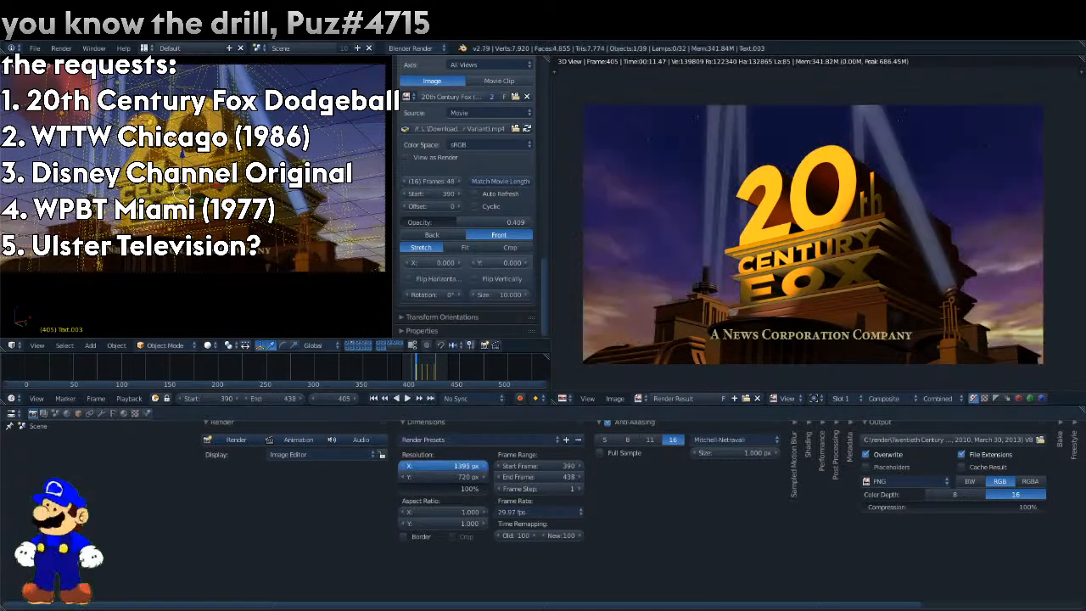
mouse_move(444, 465)
mouse_down()
mouse_move(433, 466)
mouse_move(462, 466)
mouse_up()
key(F11)
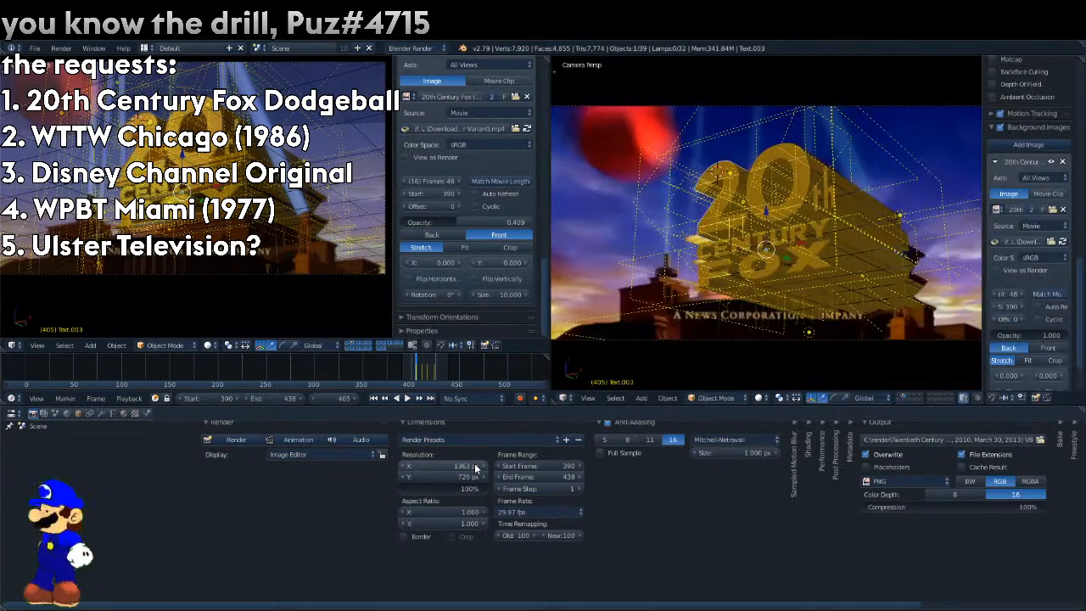
key(F12)
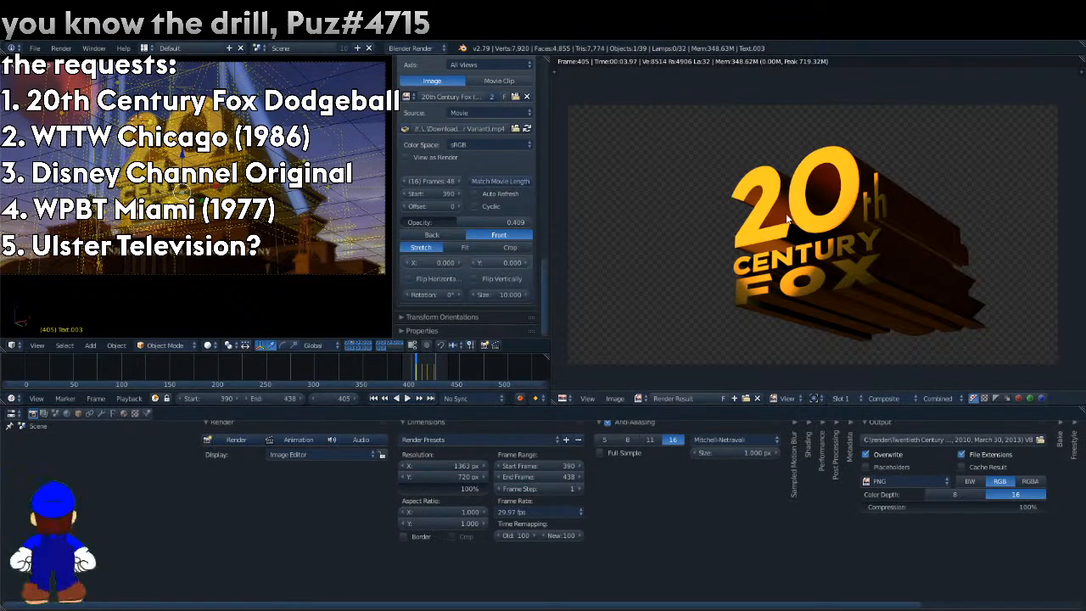
Render the lettering at frame 405, render it again with all scene layers on, and set the reference movie's opacity to 1.000.
key(F12)
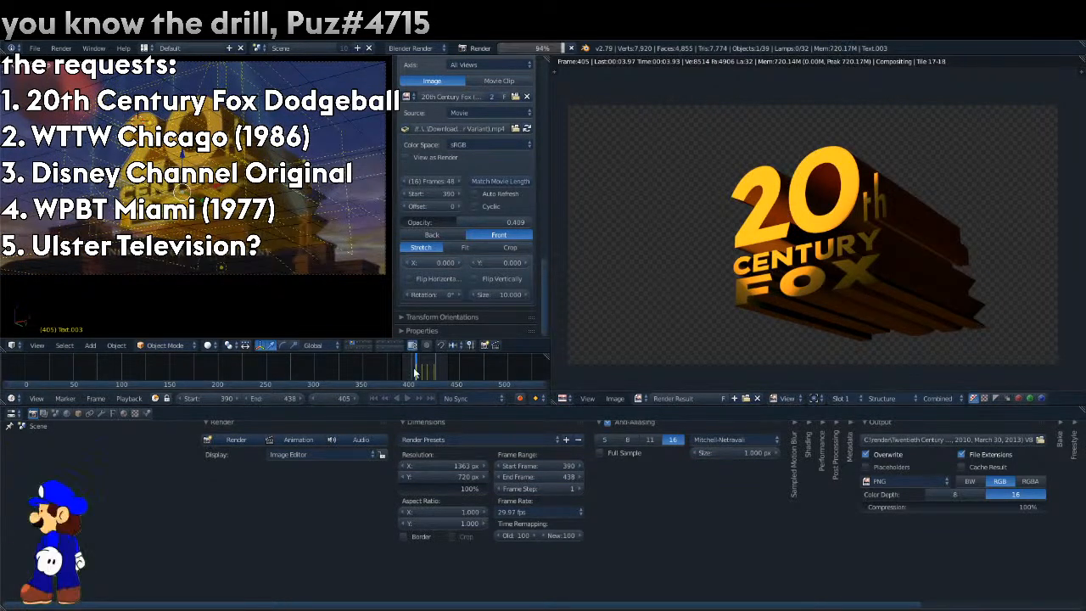
mouse_move(400, 342)
shift+mouse_down()
mouse_move(346, 343)
mouse_move(389, 348)
shift+mouse_up()
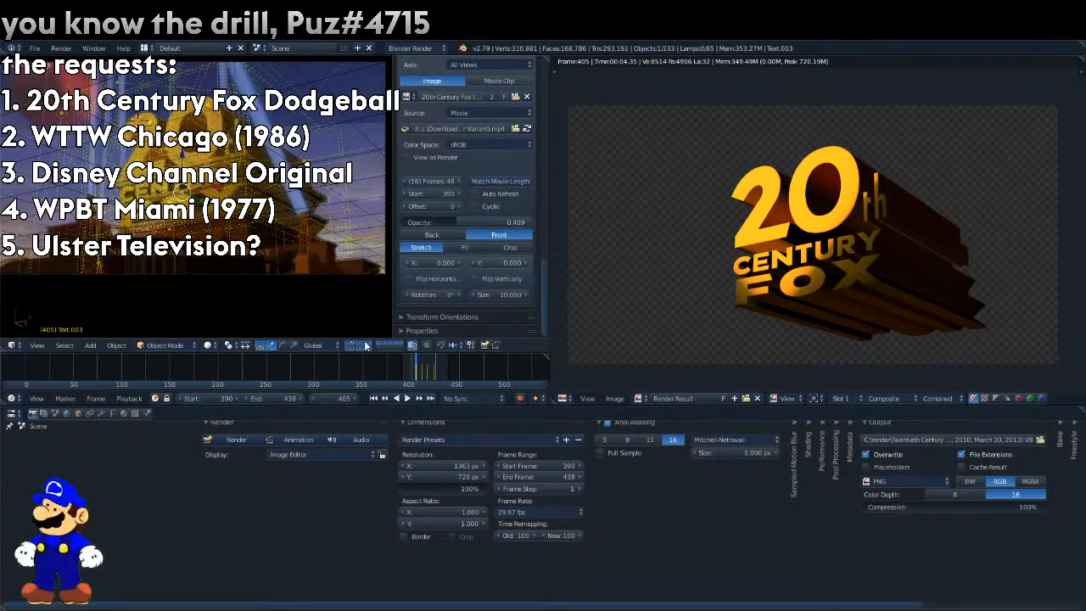
key(F12)
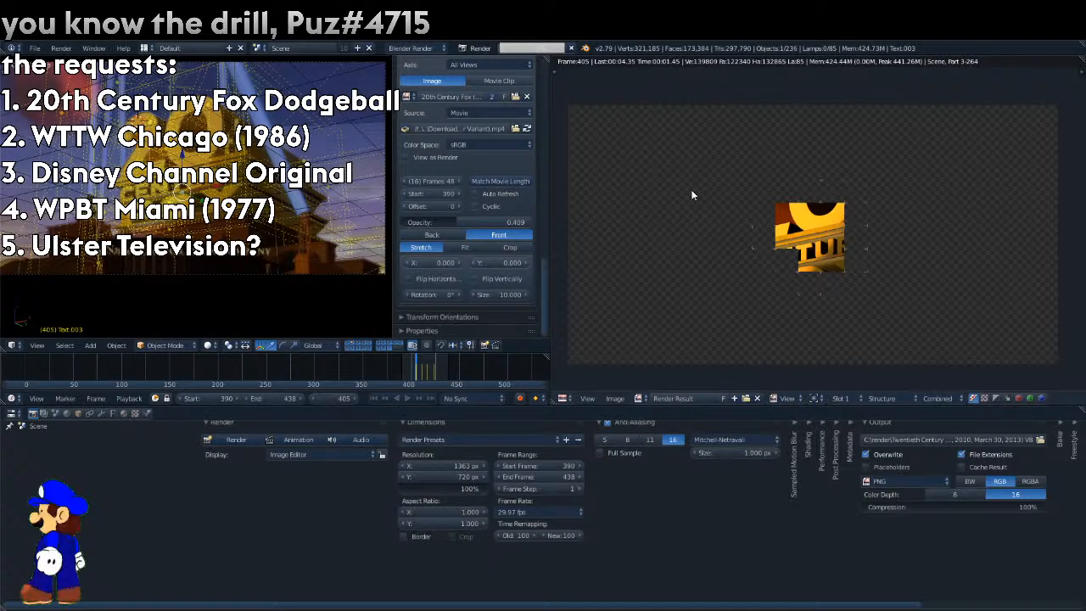
drag(475, 221, 531, 221)
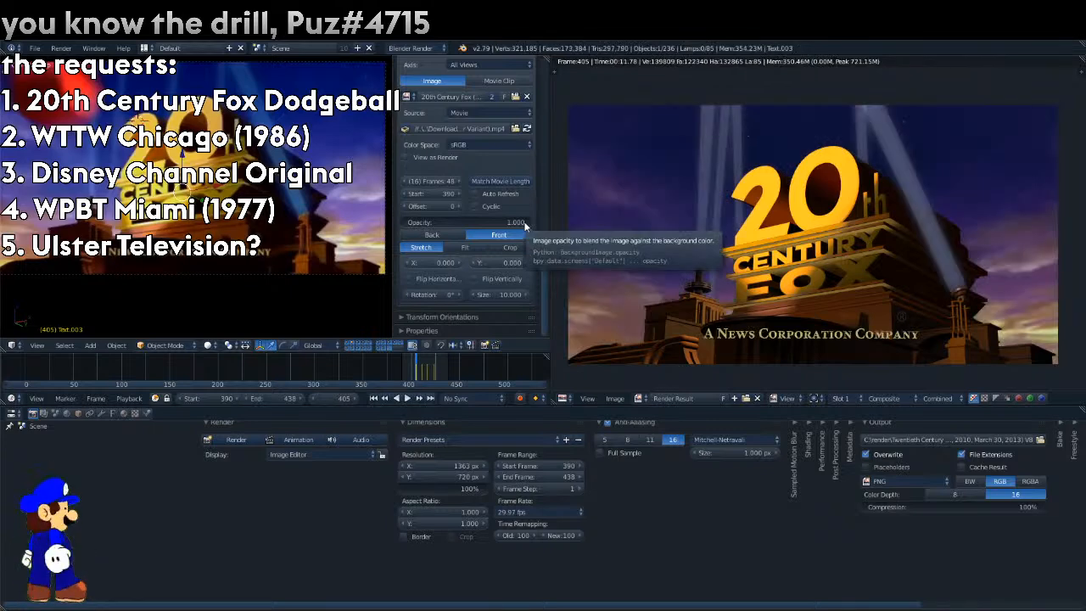
Isolate the sky layer with the reference movie's opacity at 0, and show the sky sphere's image texture settings.
click(386, 349)
click(391, 348)
click(396, 348)
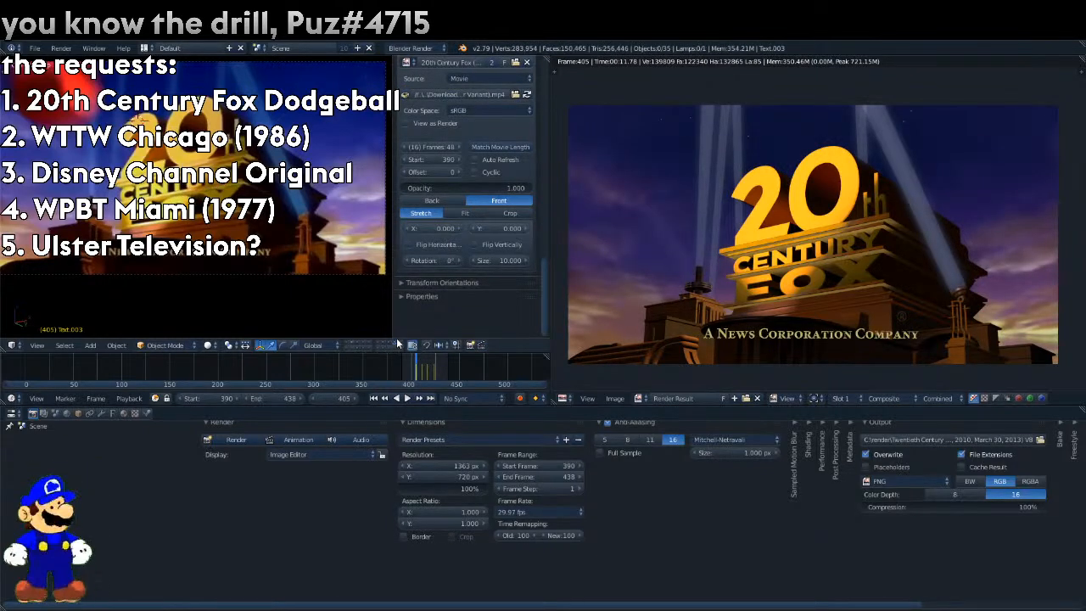
drag(462, 189, 402, 189)
click(390, 345)
click(400, 344)
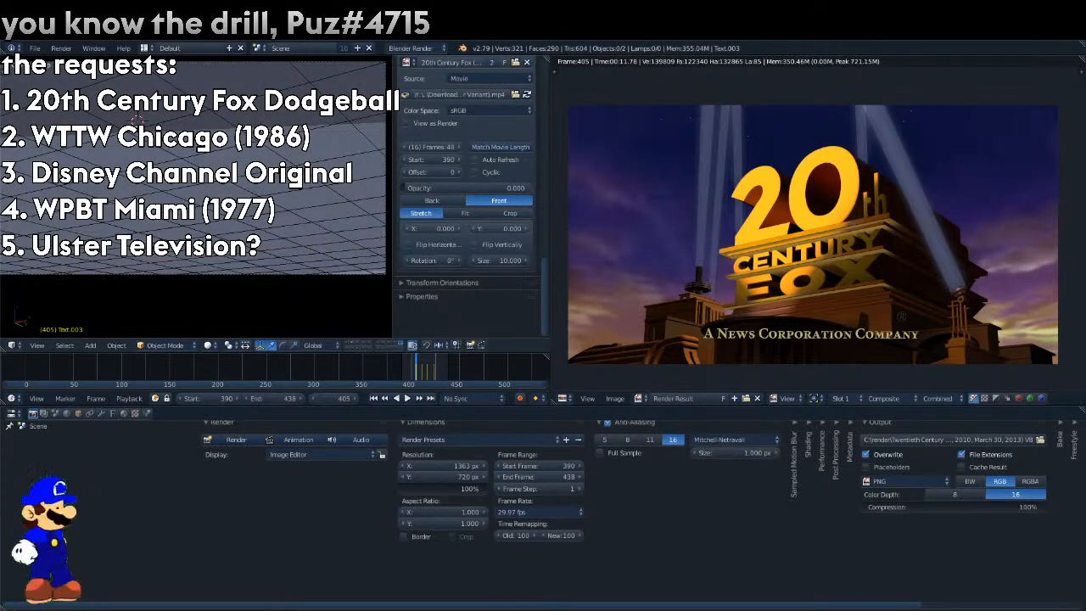
right_click(238, 228)
click(135, 414)
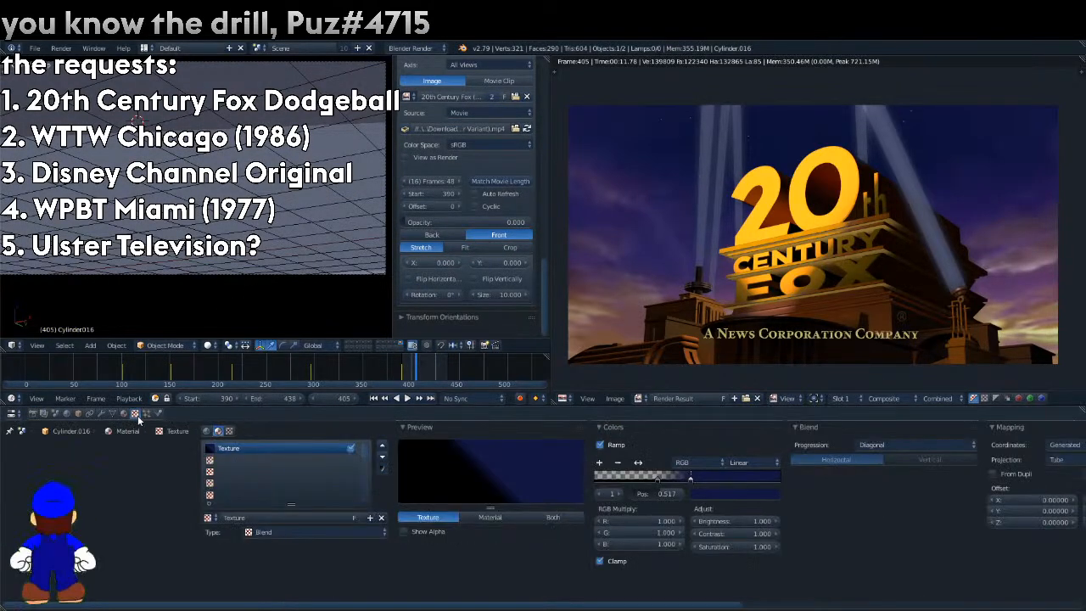
right_click(169, 146)
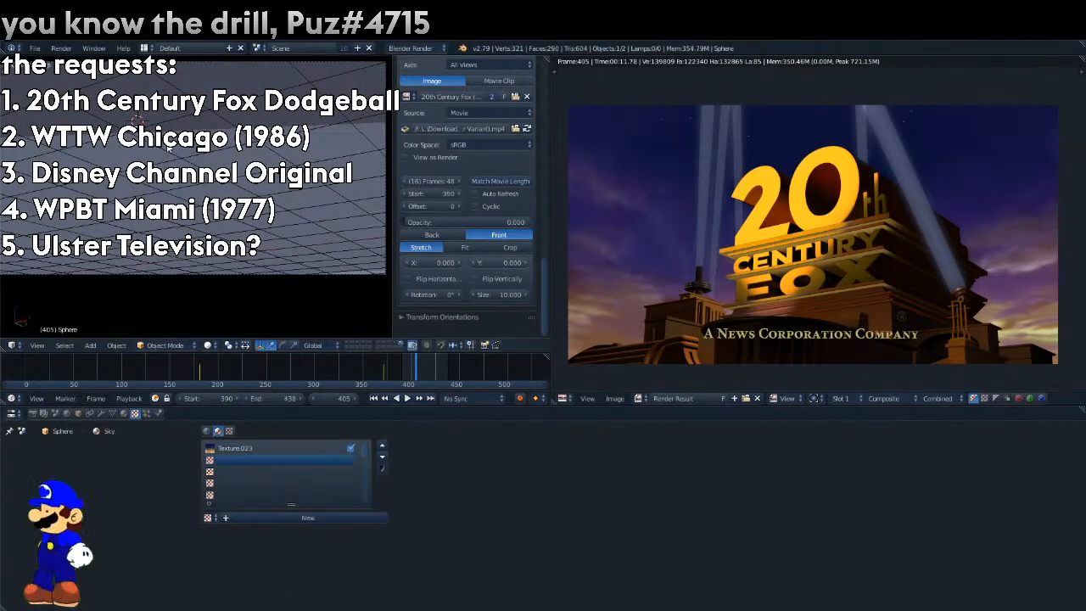
click(280, 448)
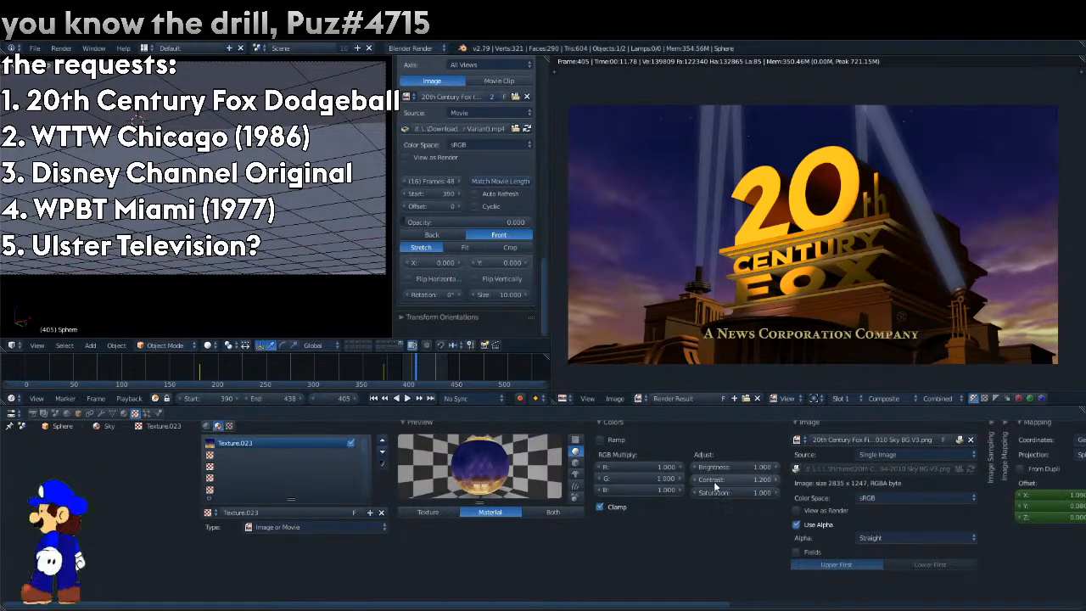
Examine the sky in the reference movie at frame 420 with opacity 1.000, then return the image editor to the render result.
click(638, 398)
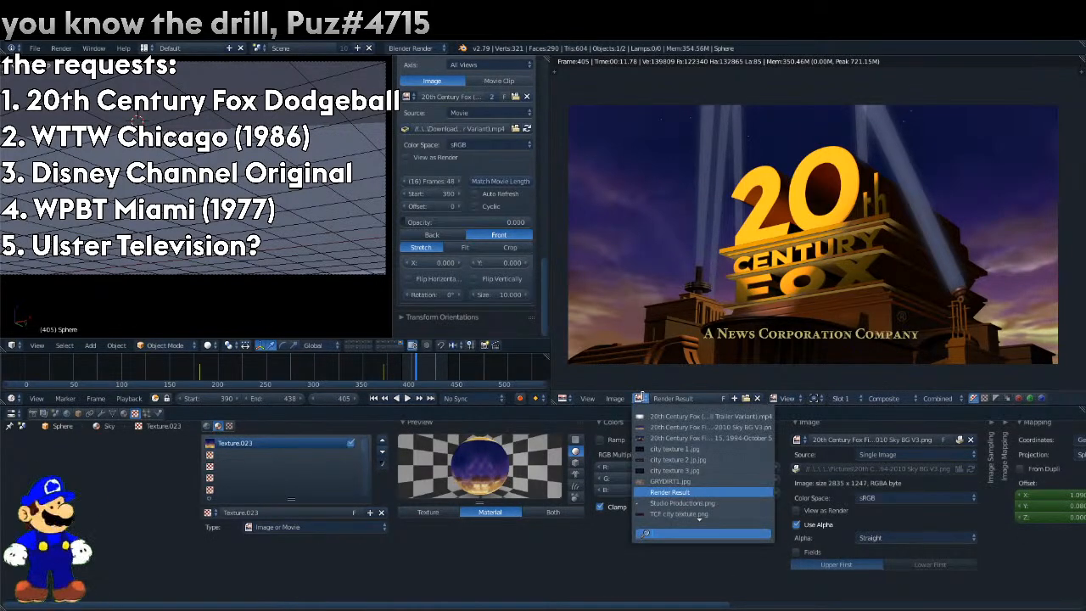
click(669, 417)
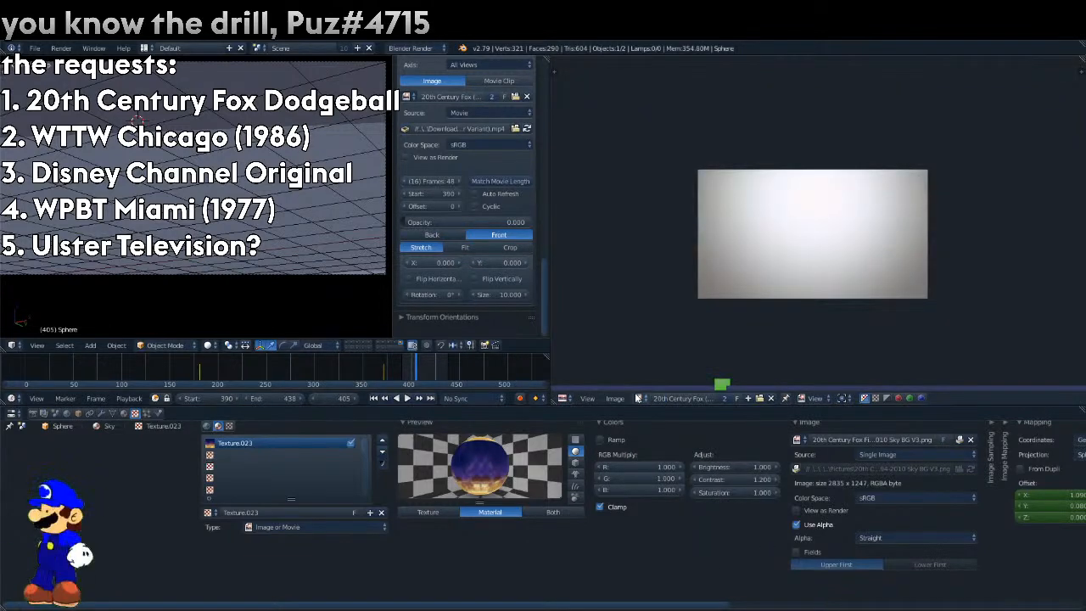
mouse_move(723, 384)
mouse_down()
mouse_move(868, 357)
mouse_move(610, 354)
mouse_move(573, 362)
mouse_move(617, 385)
mouse_move(579, 388)
mouse_move(847, 339)
mouse_move(409, 326)
mouse_move(621, 374)
mouse_up()
drag(474, 222, 533, 222)
drag(409, 370, 431, 373)
click(639, 398)
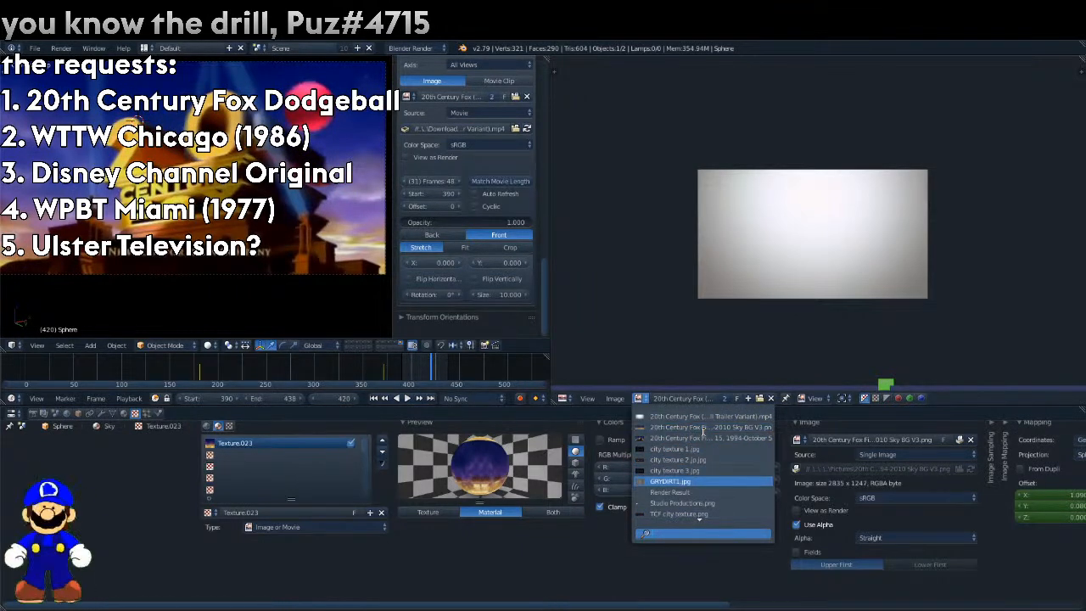
click(687, 492)
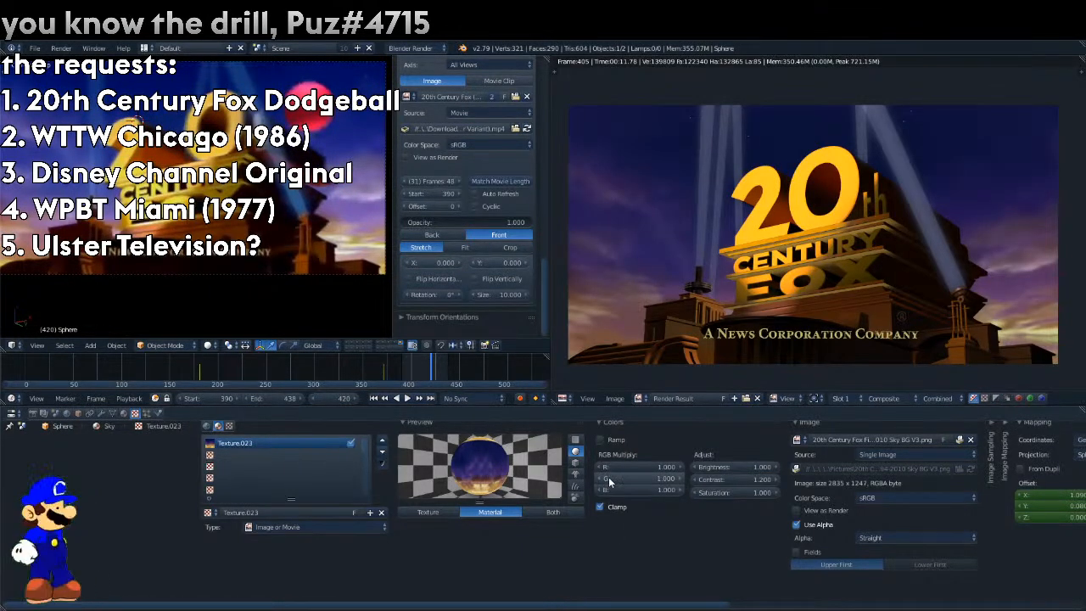
Set the sky texture's brightness to 1.200, contrast to 1.500 and saturation to 1.400.
click(777, 493)
click(777, 492)
click(777, 493)
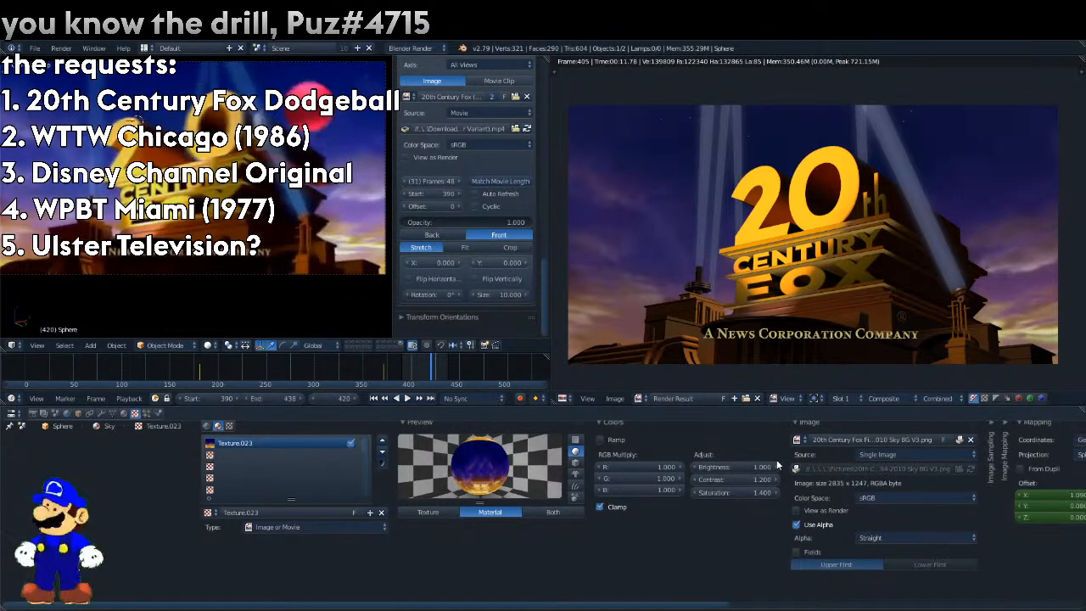
click(777, 466)
click(777, 466)
click(777, 465)
click(698, 468)
click(698, 468)
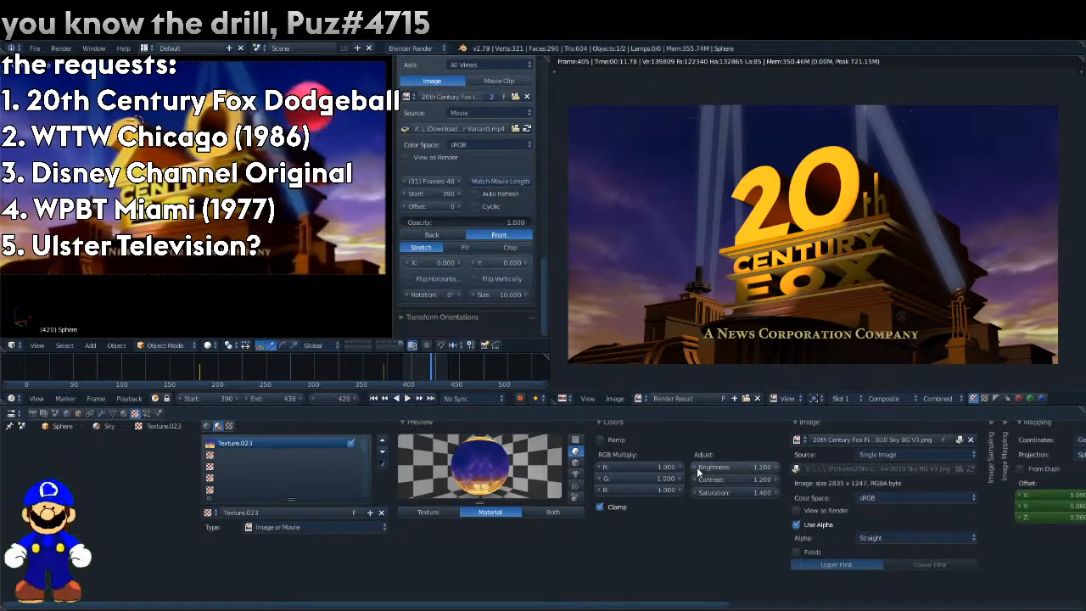
click(774, 480)
click(773, 480)
click(775, 480)
click(776, 468)
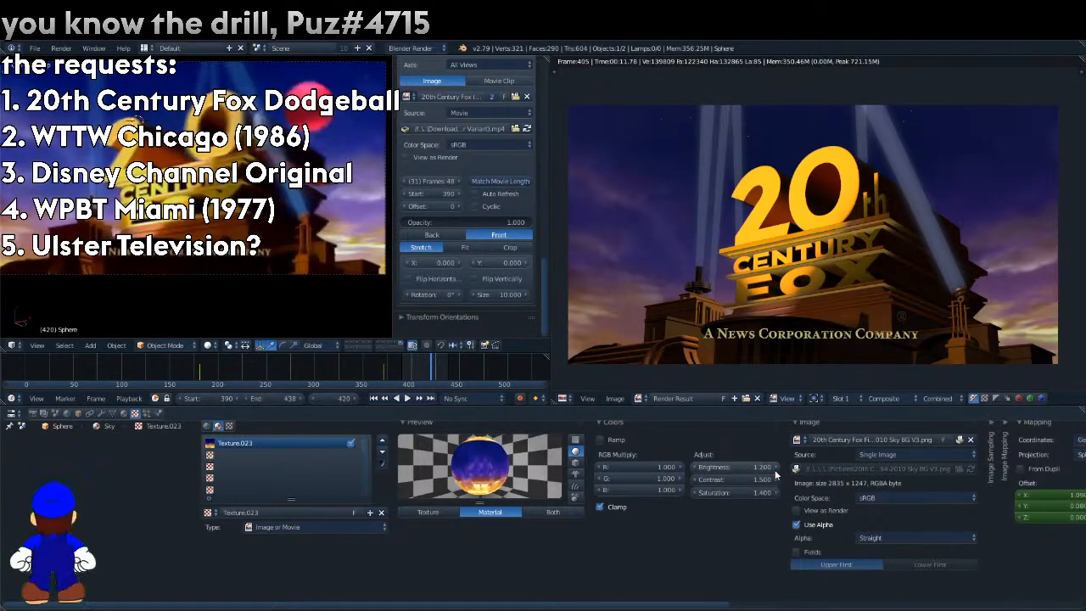
Render the sky alone at frame 420, then turn on all scene layers and render the full logo.
key(F12)
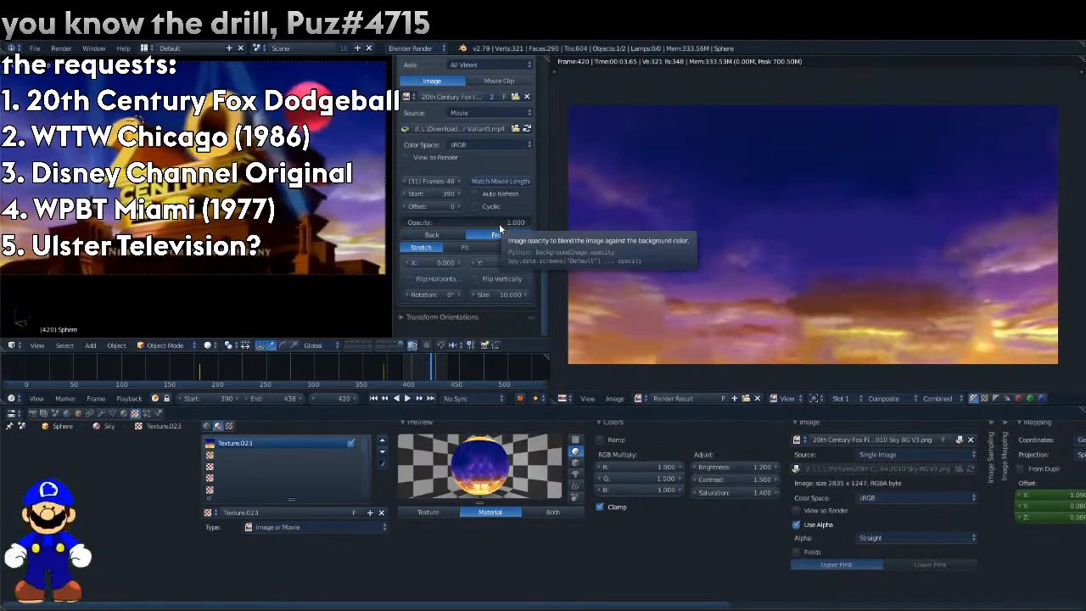
mouse_move(392, 344)
shift+mouse_down()
mouse_move(369, 342)
mouse_move(379, 348)
shift+mouse_up()
key(F12)
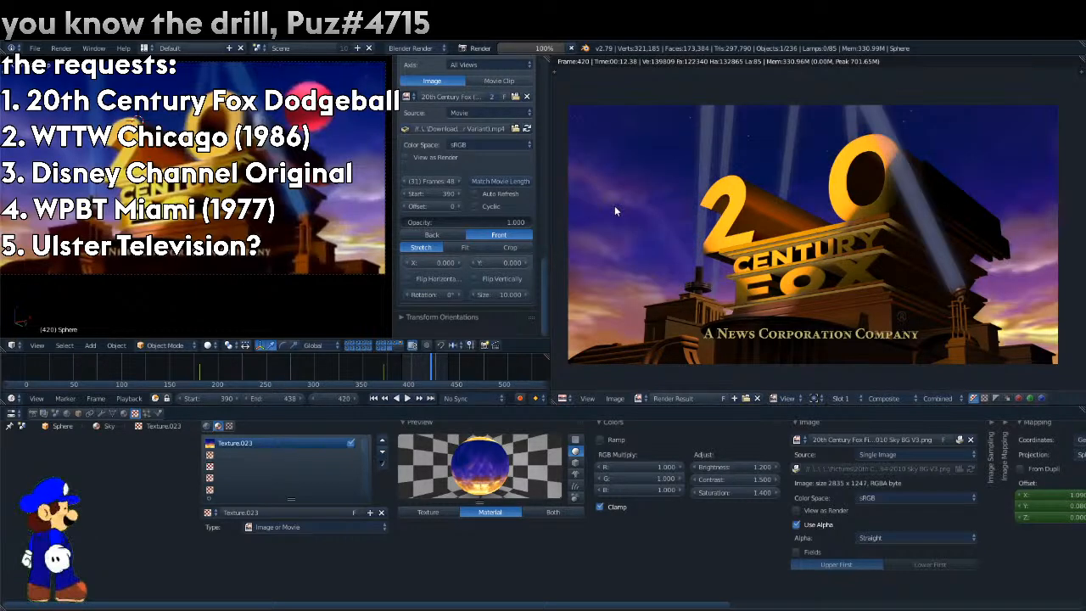
Play the reference movie from about frame 390 and stop at frame 407.
click(407, 365)
key(shift+Left)
key(alt+a)
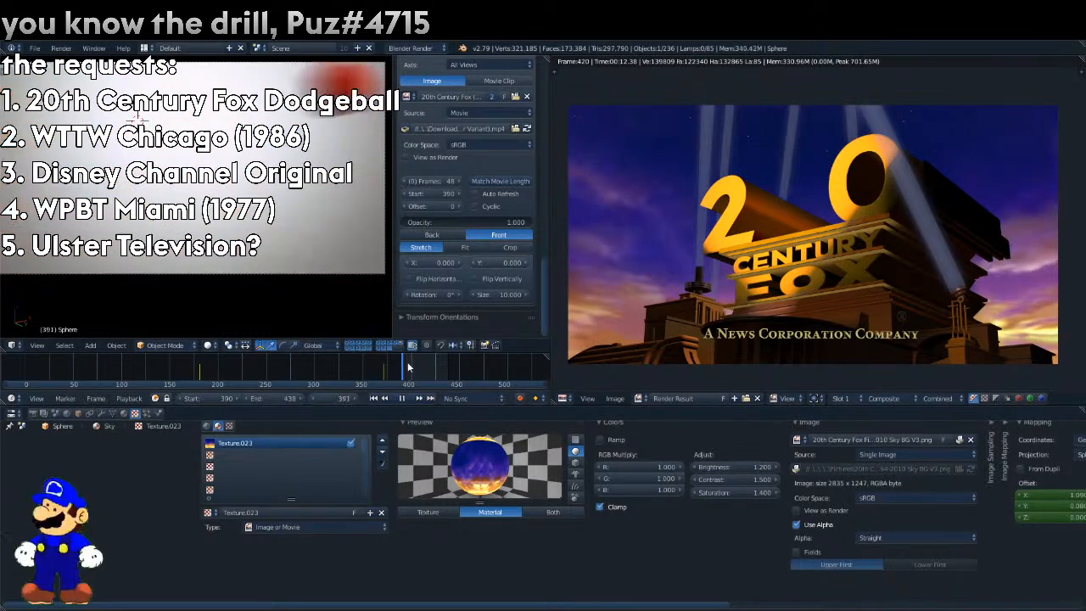
Set the reference movie's opacity to 0 and show only the layer with the logo lettering.
drag(469, 224, 404, 223)
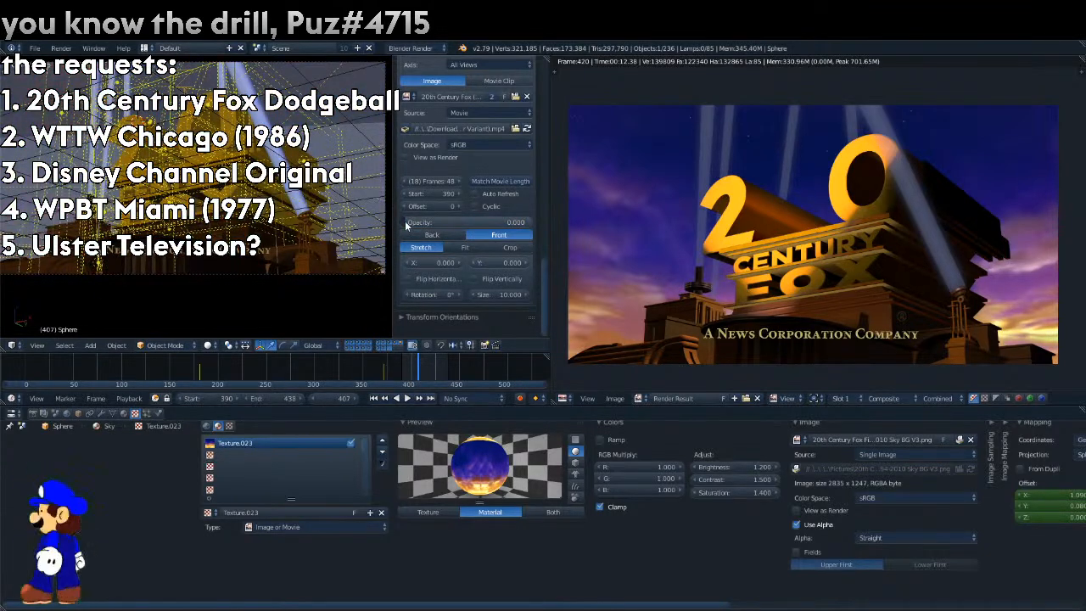
click(348, 345)
click(353, 344)
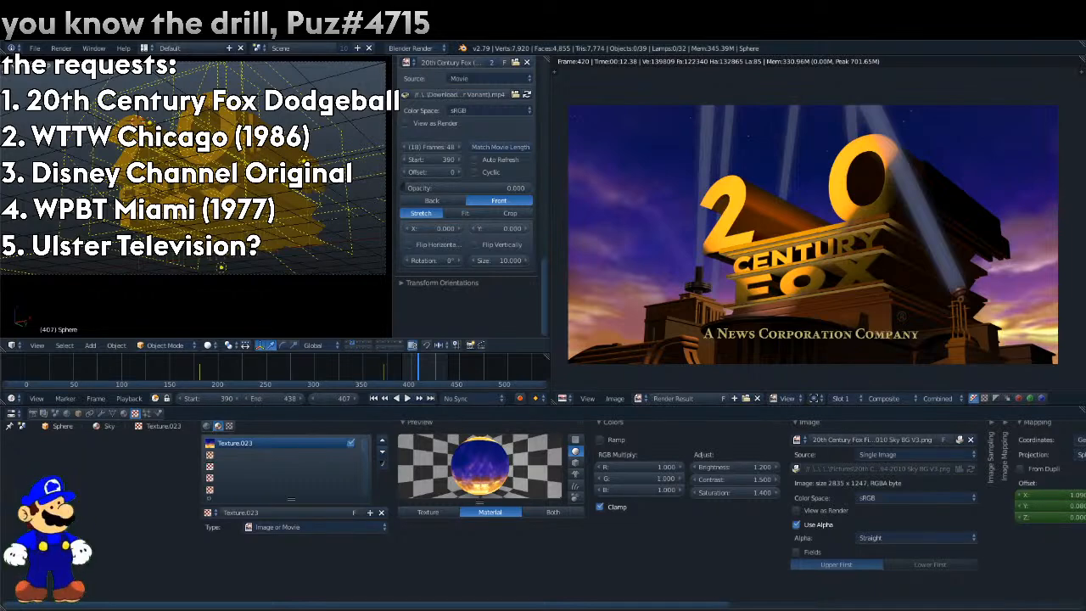
Add a NURBS sphere in front of the lettering, working from the right side view.
key(KP_1)
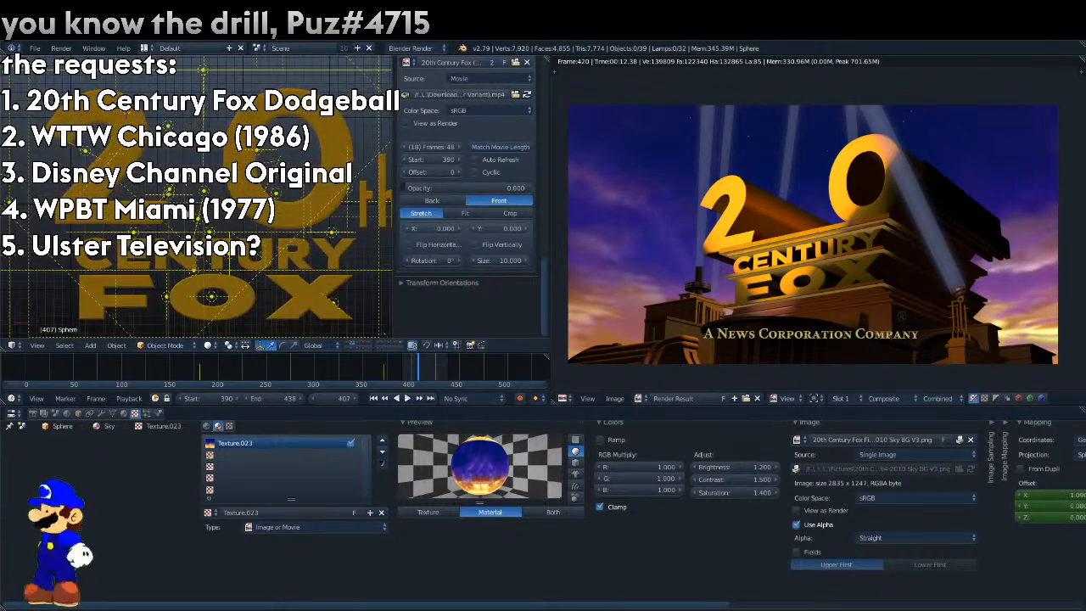
key(KP_3)
scroll(197, 196, down, 4)
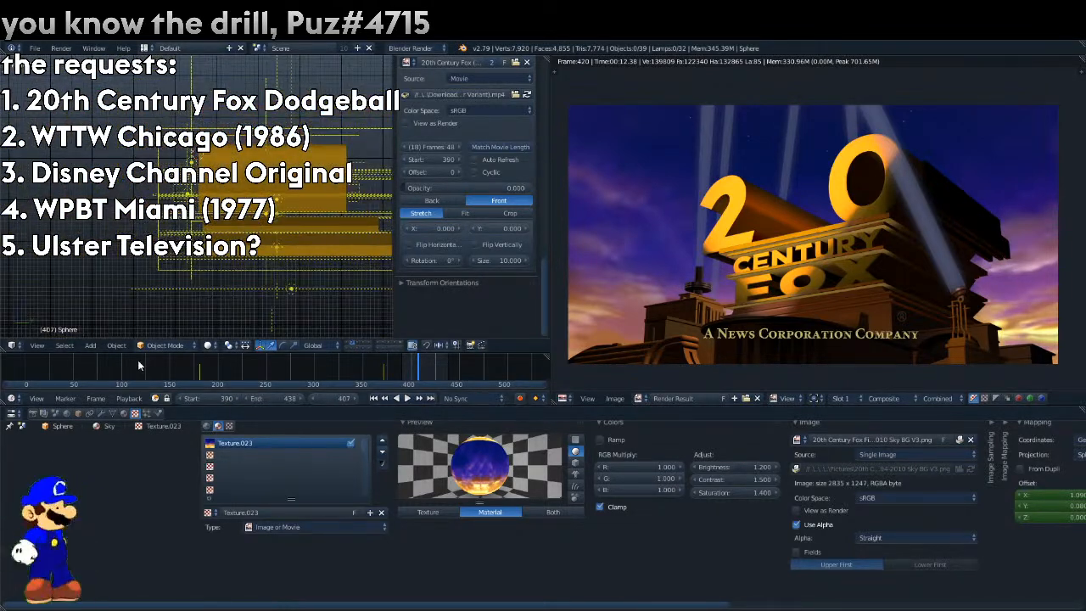
click(116, 346)
click(90, 345)
mouse_move(136, 298)
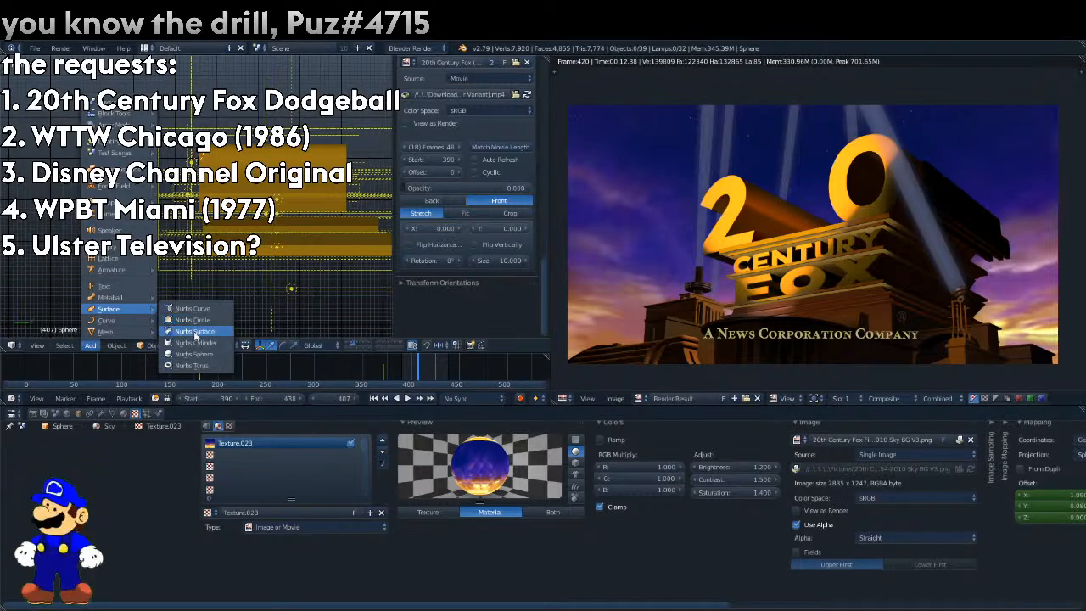
click(193, 354)
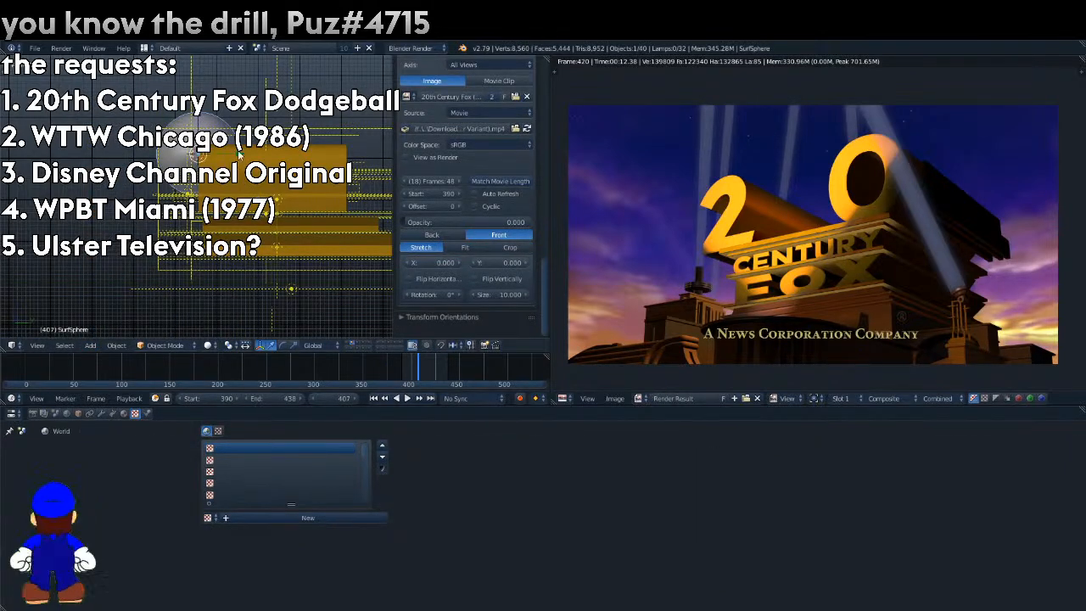
Give the sphere a new material with its diffuse colour sampled from the red ball in the reference movie at opacity 1.000.
key(KP_0)
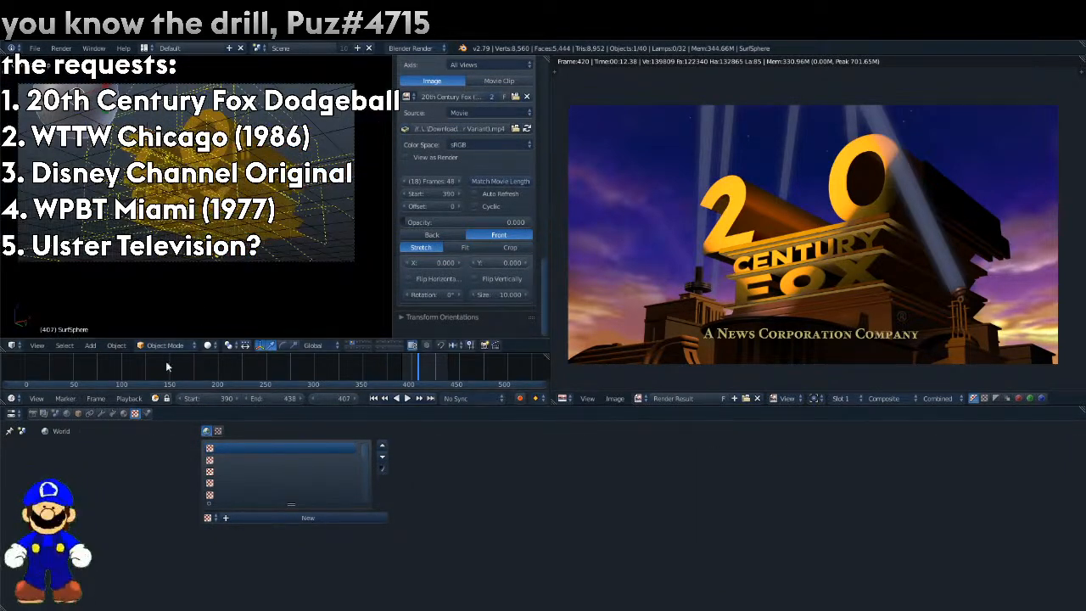
click(124, 413)
click(208, 468)
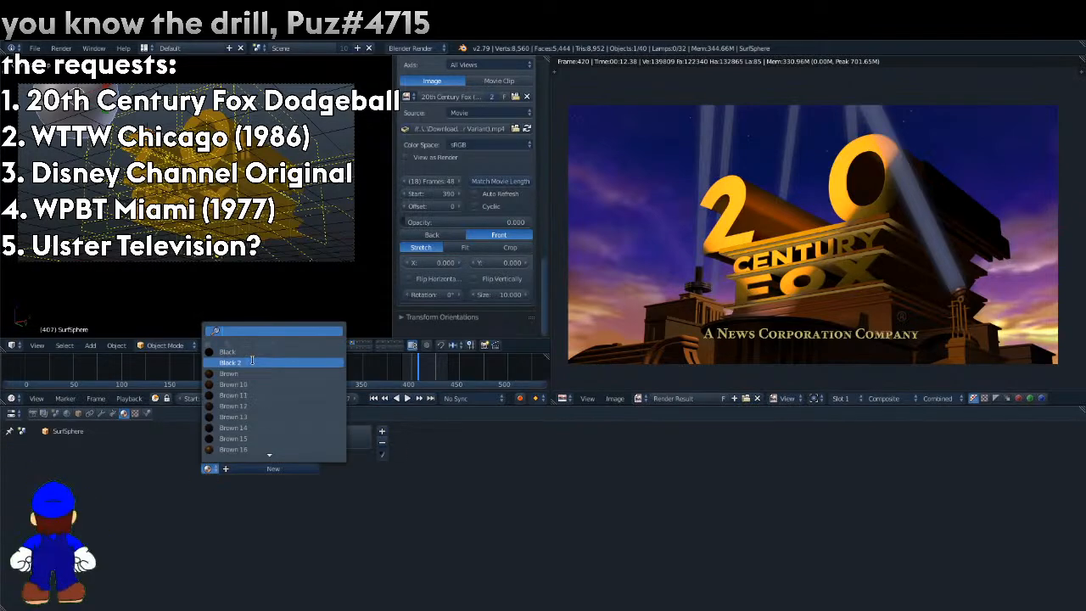
click(289, 470)
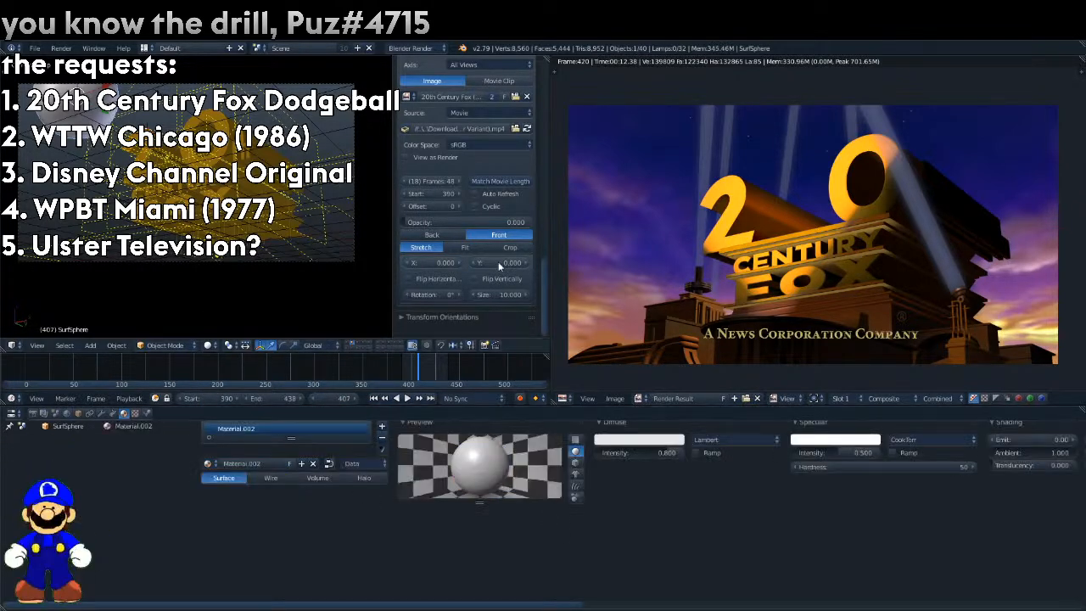
drag(463, 223, 536, 223)
click(651, 440)
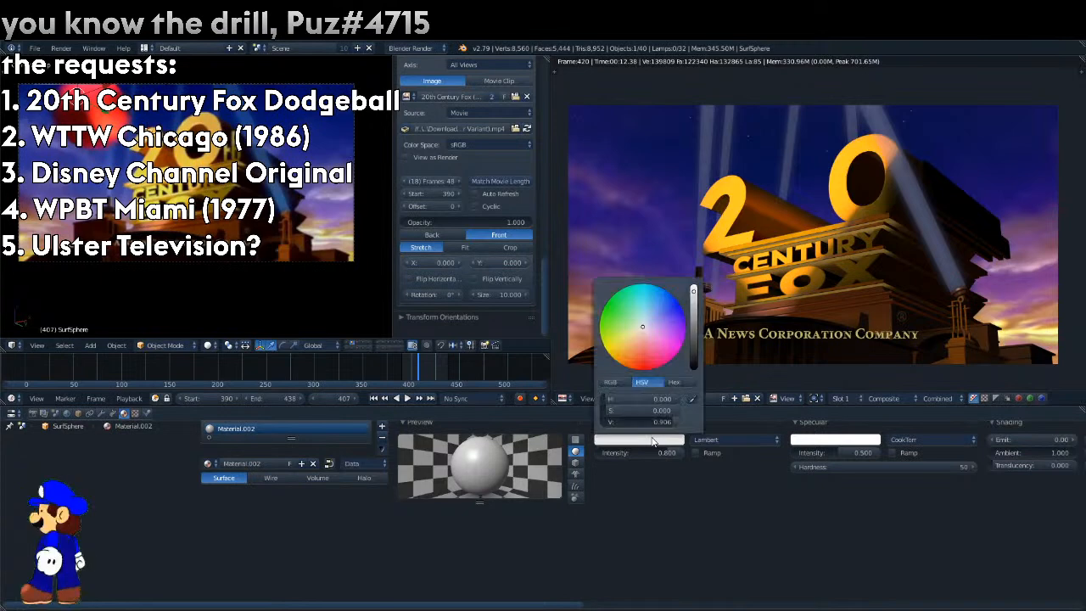
click(693, 400)
click(114, 103)
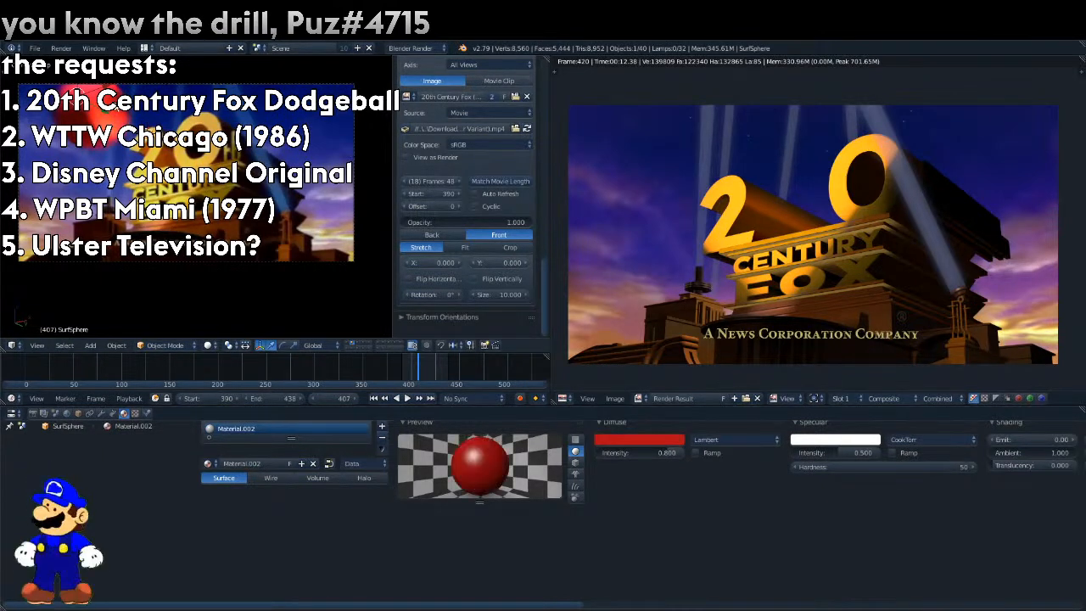
Sample the sphere's specular colour from the reference movie's ball and render frame 407.
click(821, 439)
click(894, 394)
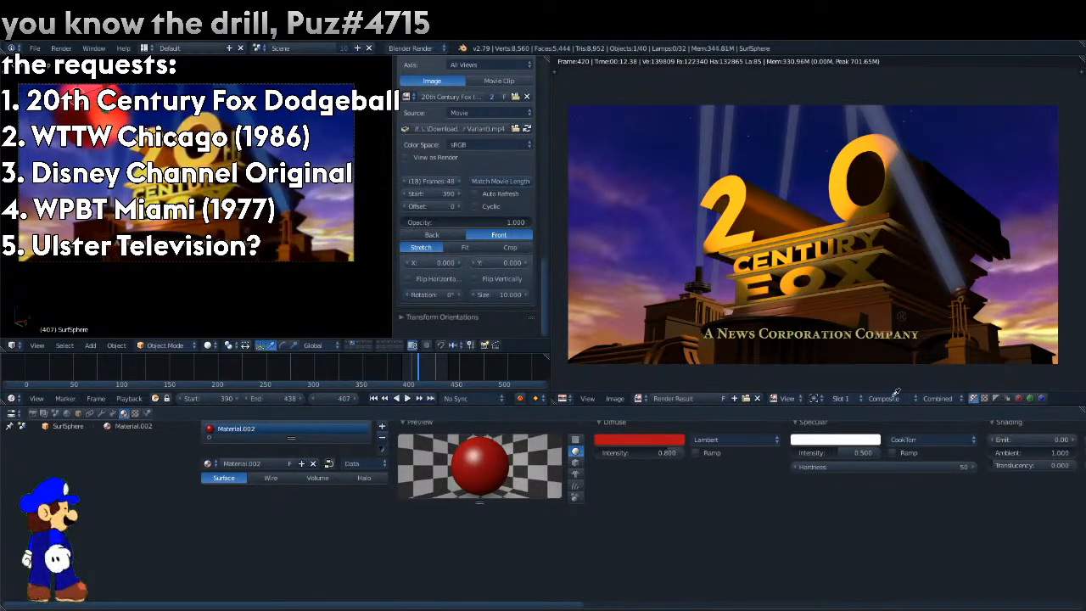
click(71, 84)
key(F12)
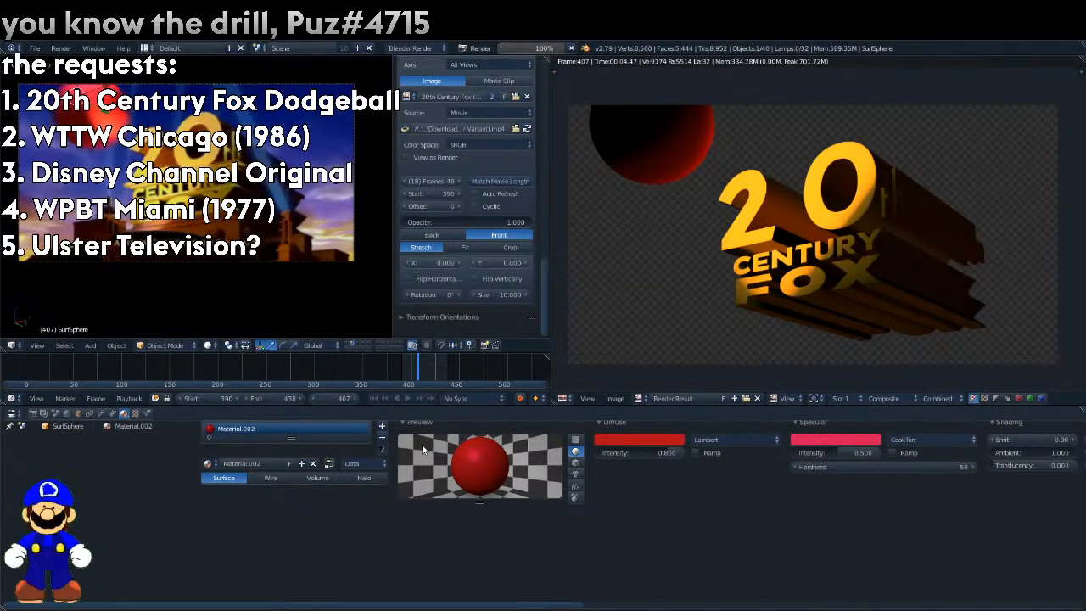
Set the reference movie's opacity to 0.582 and scale the sphere to fit the ball in the movie.
drag(426, 222, 374, 222)
drag(482, 221, 479, 221)
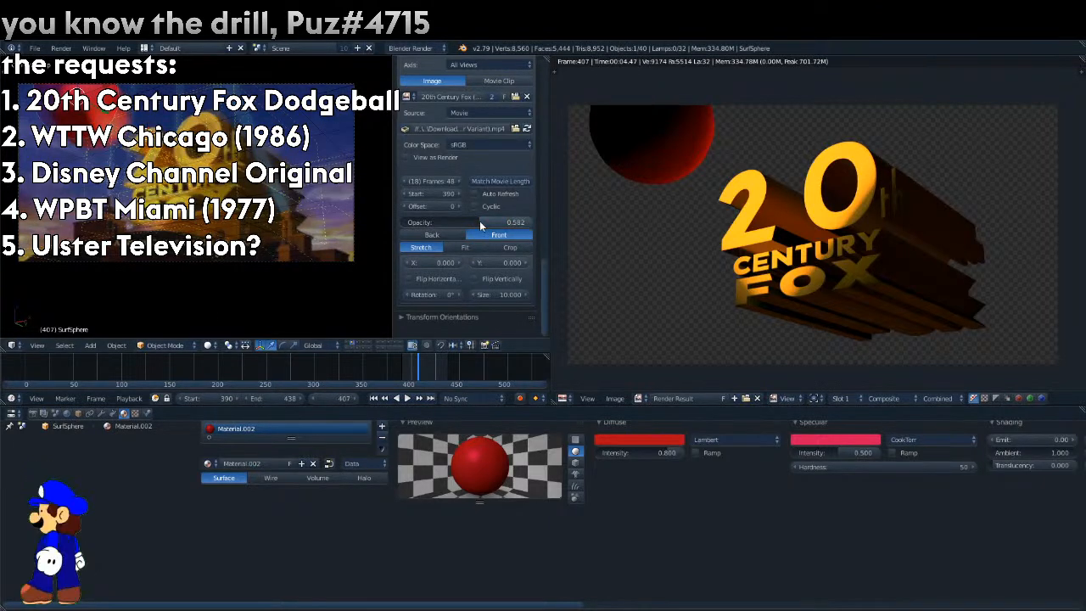
key(s)
click(93, 160)
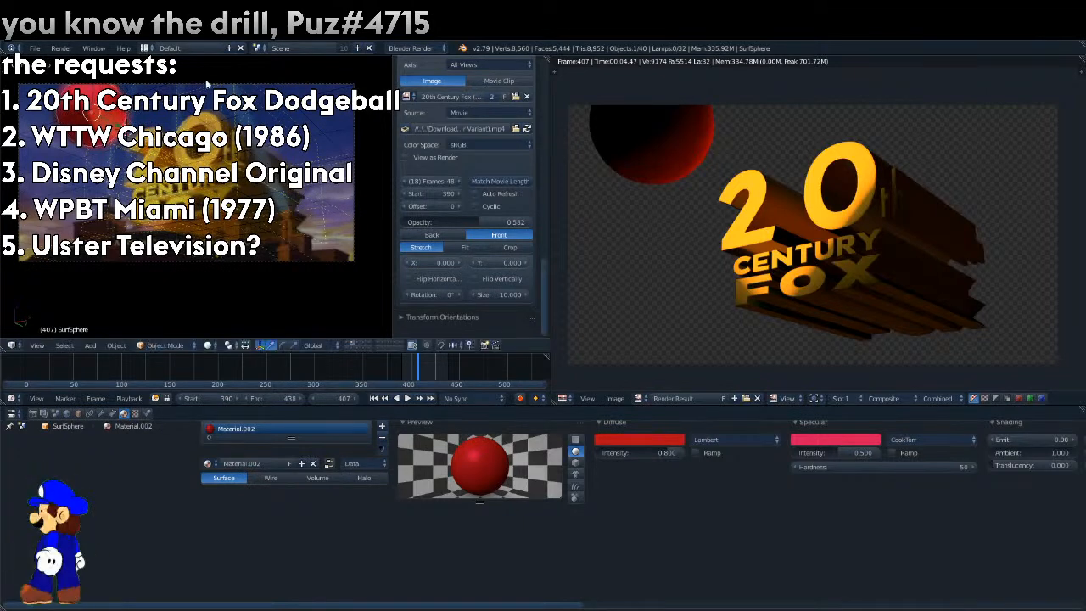
Split the 3D view to show the sphere from the right side beside the camera view, and play the animation from frame 407.
drag(545, 60, 564, 132)
key(KP_3)
key(alt+a)
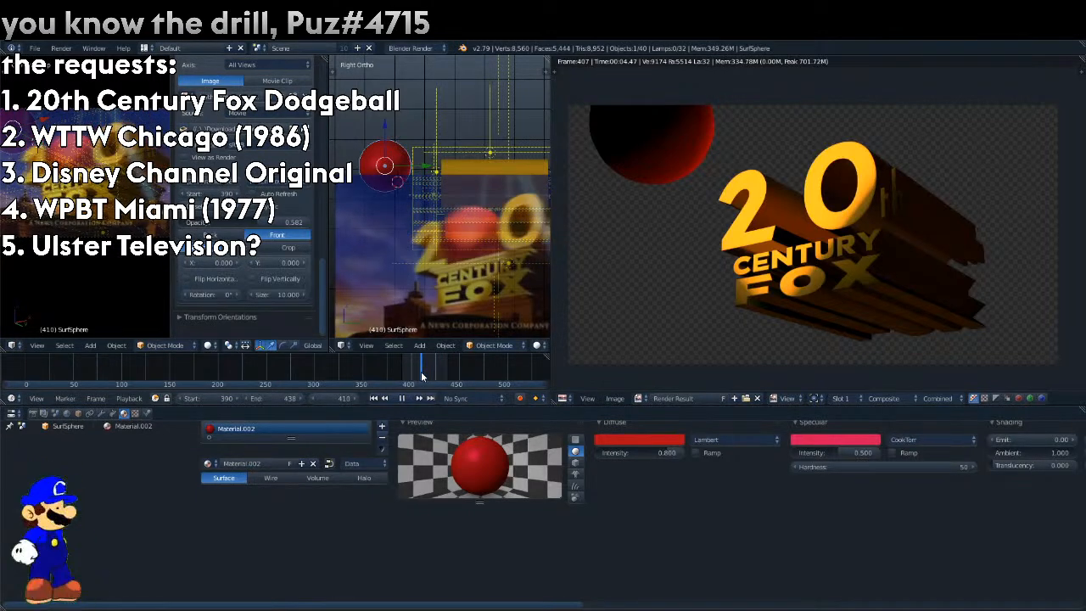
Stop the playback at frame 410 and reposition and scale the sphere in the right and front views towards the reference ball.
key(alt+a)
drag(428, 170, 462, 172)
key(KP_1)
drag(422, 136, 420, 148)
drag(454, 181, 473, 186)
key(s)
click(492, 115)
key(KP_3)
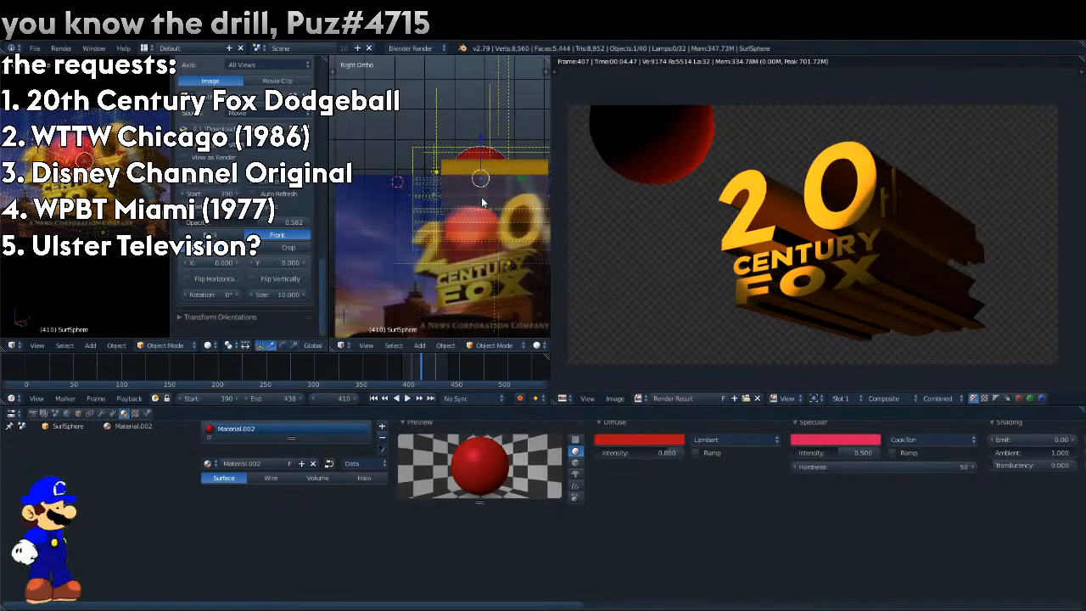
Scale down and shift the sphere to fit the reference ball, and insert a Location keyframe at frame 410.
key(s)
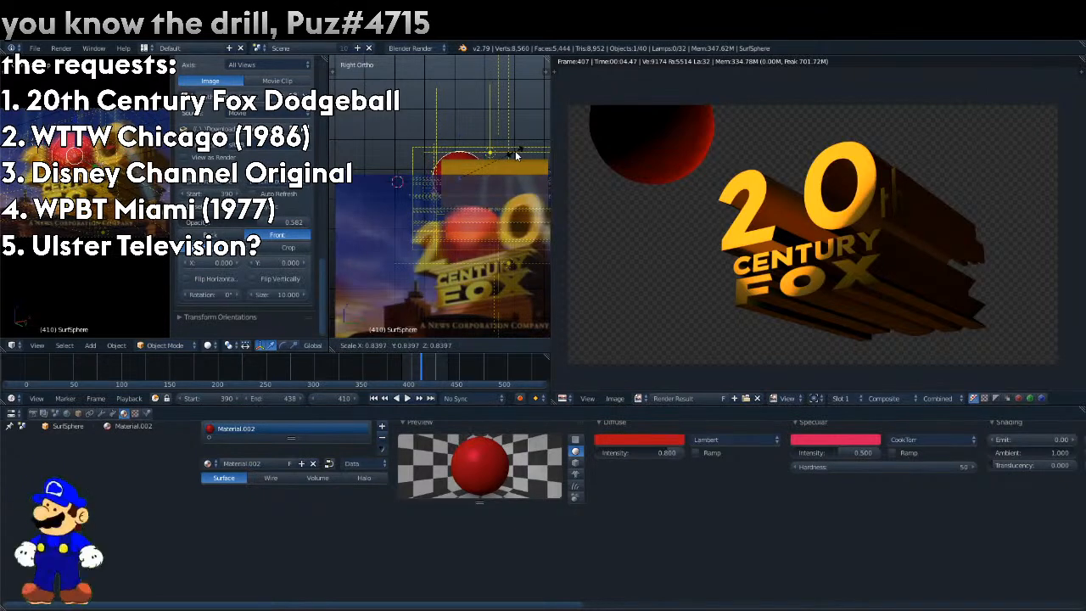
click(519, 148)
key(g)
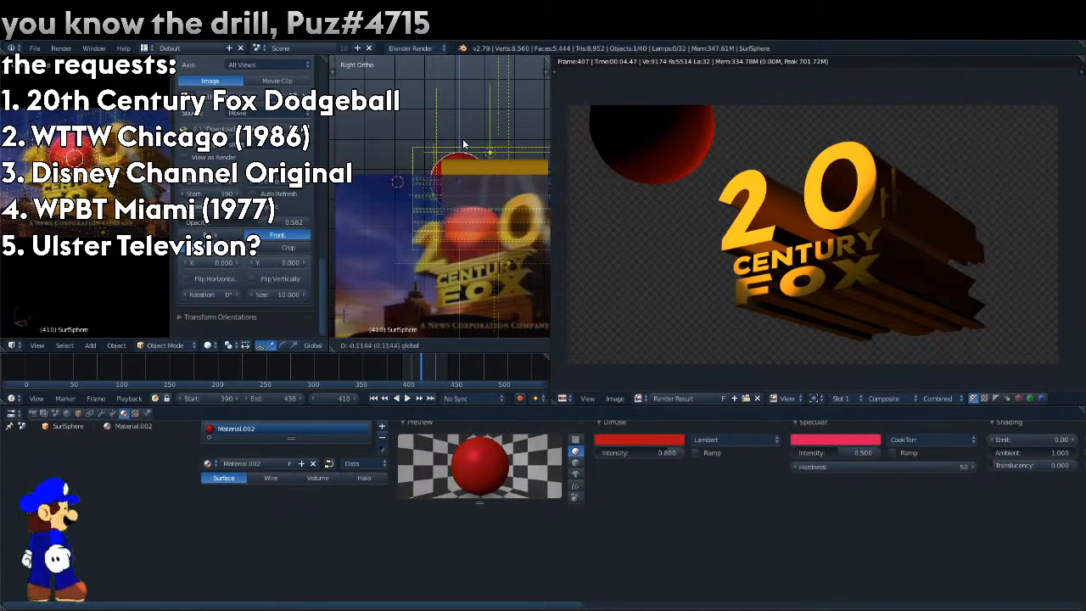
click(463, 142)
key(KP_1)
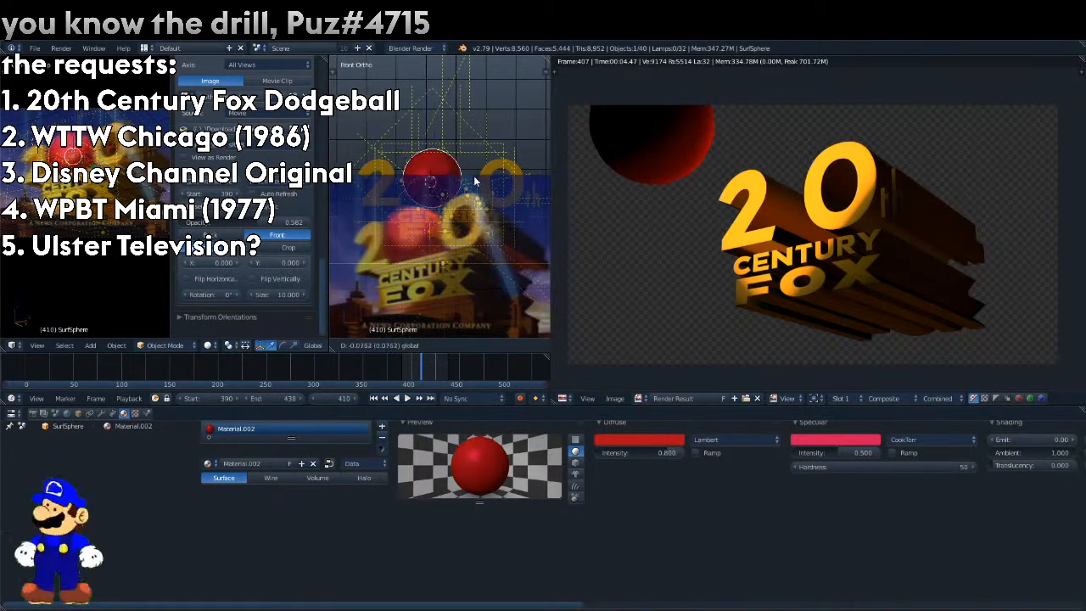
click(446, 345)
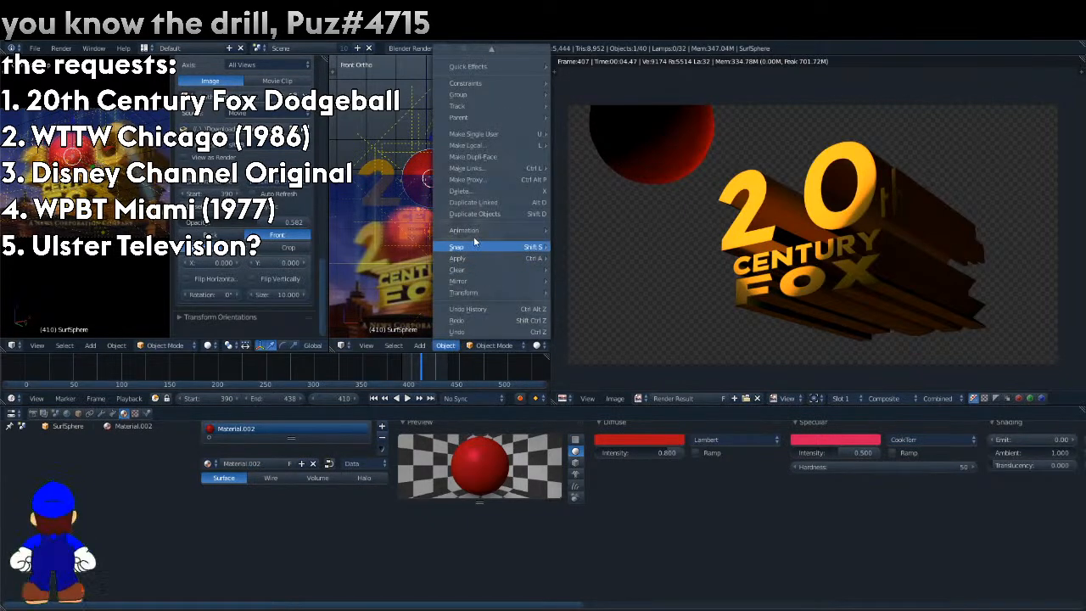
mouse_move(492, 231)
click(584, 224)
click(559, 221)
Move the sphere onto the reference movie's ball at frame 407 and insert a Location keyframe there.
key(Left)
key(Left)
key(Left)
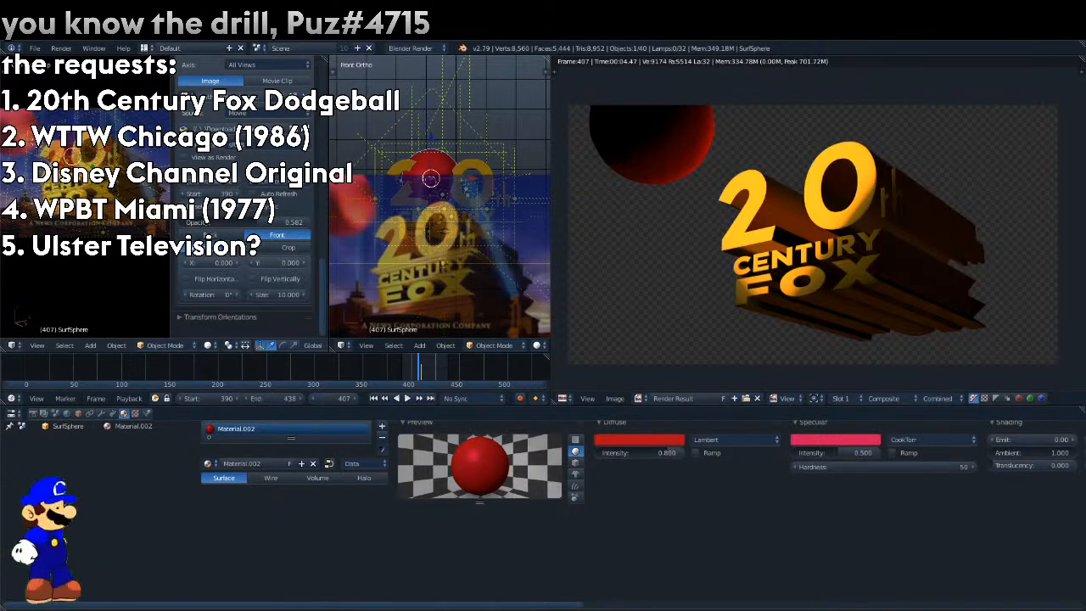
key(g)
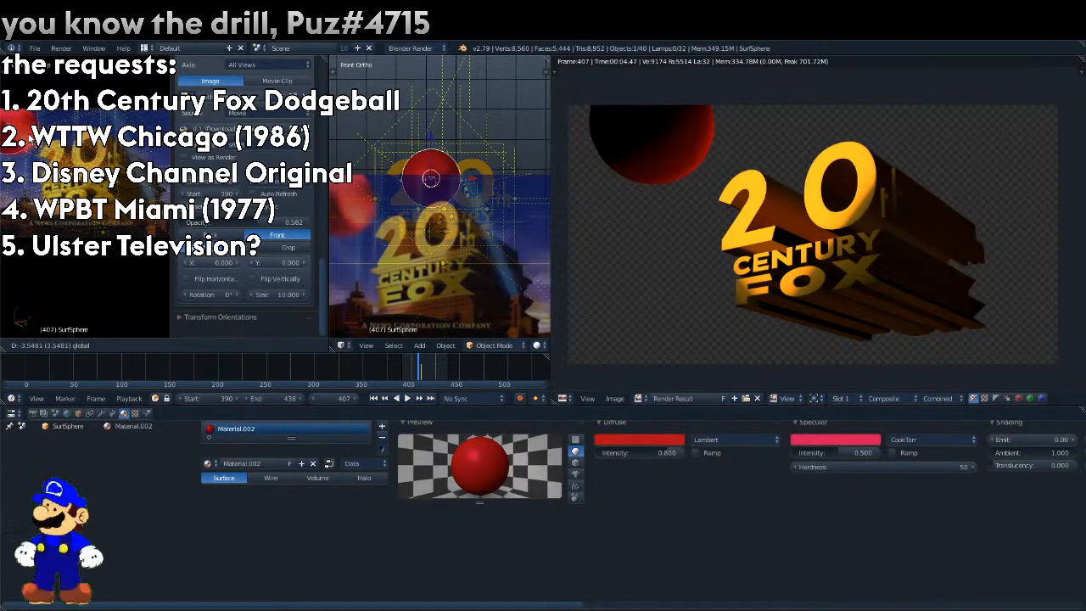
click(30, 137)
key(g)
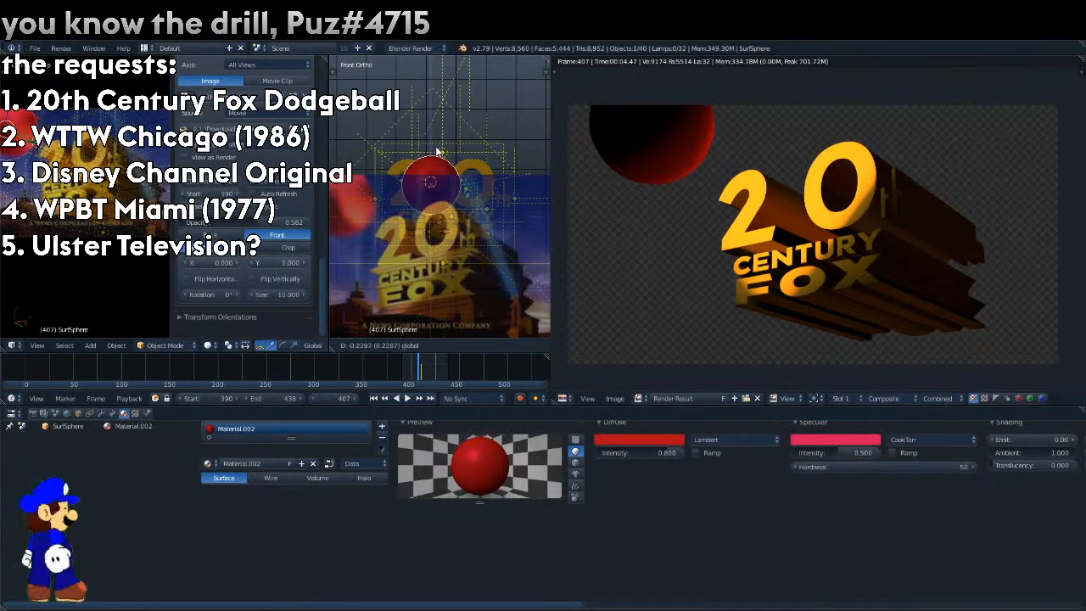
click(436, 151)
click(446, 345)
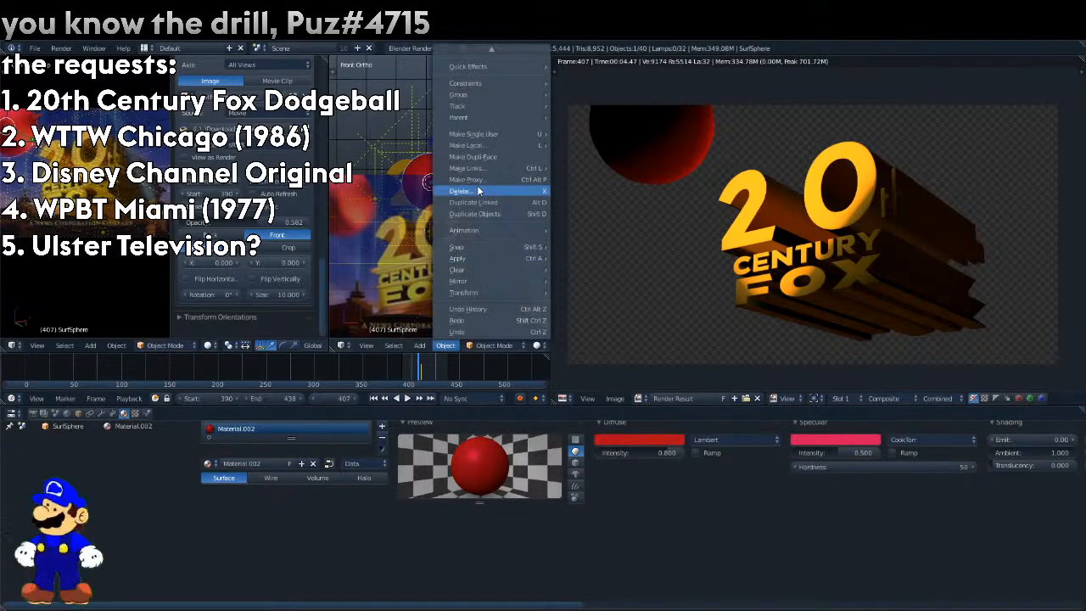
mouse_move(480, 230)
click(566, 230)
click(551, 229)
Raise the sphere to match the reference ball at frame 412, insert a Location keyframe and render the frame.
key(alt+a)
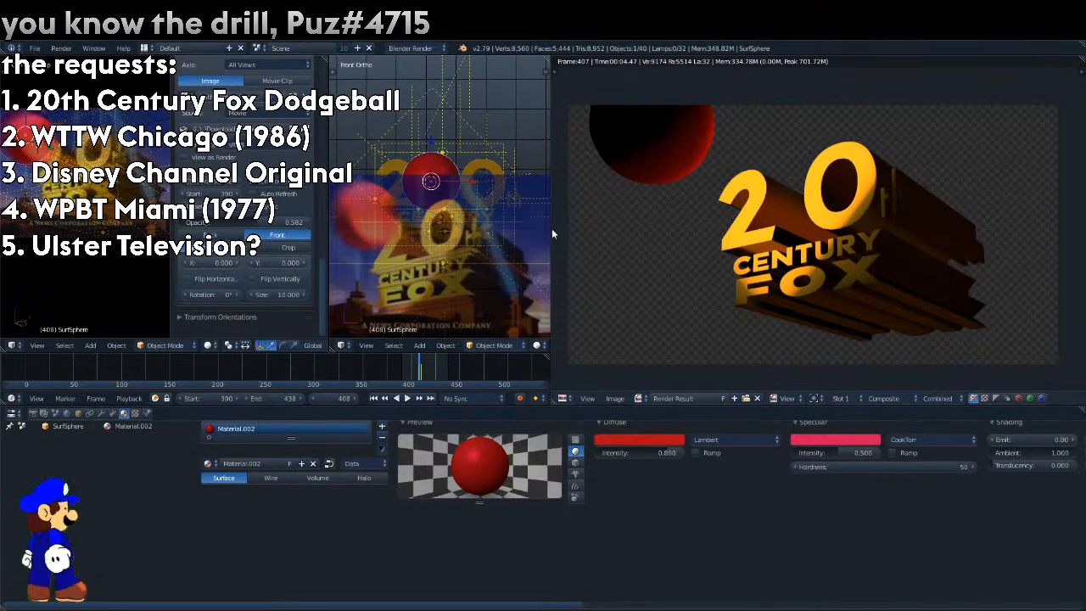
key(Left)
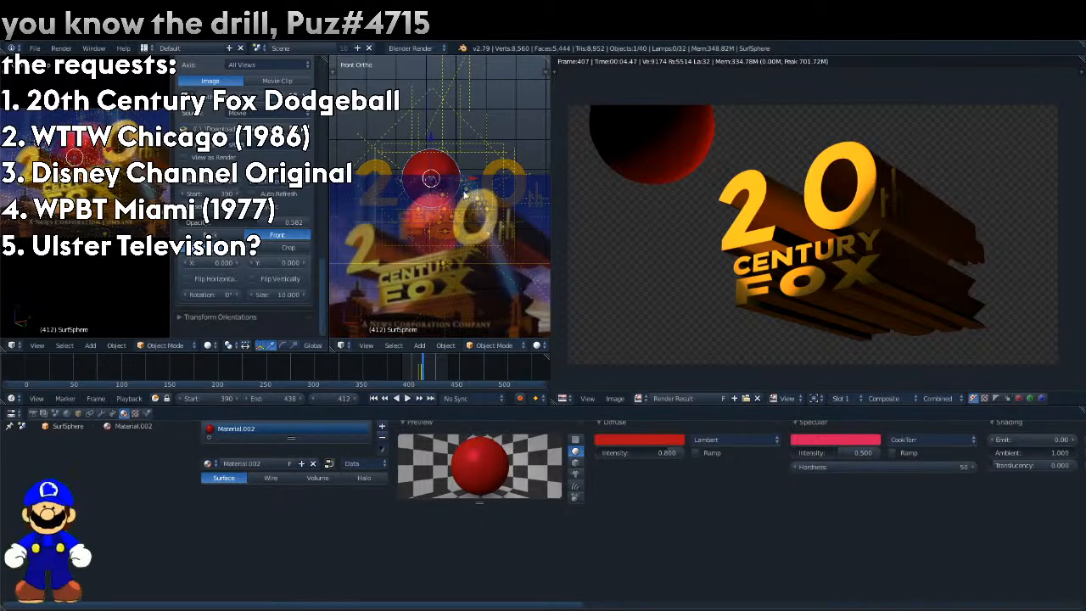
drag(433, 142, 430, 114)
key(KP_3)
drag(486, 153, 509, 114)
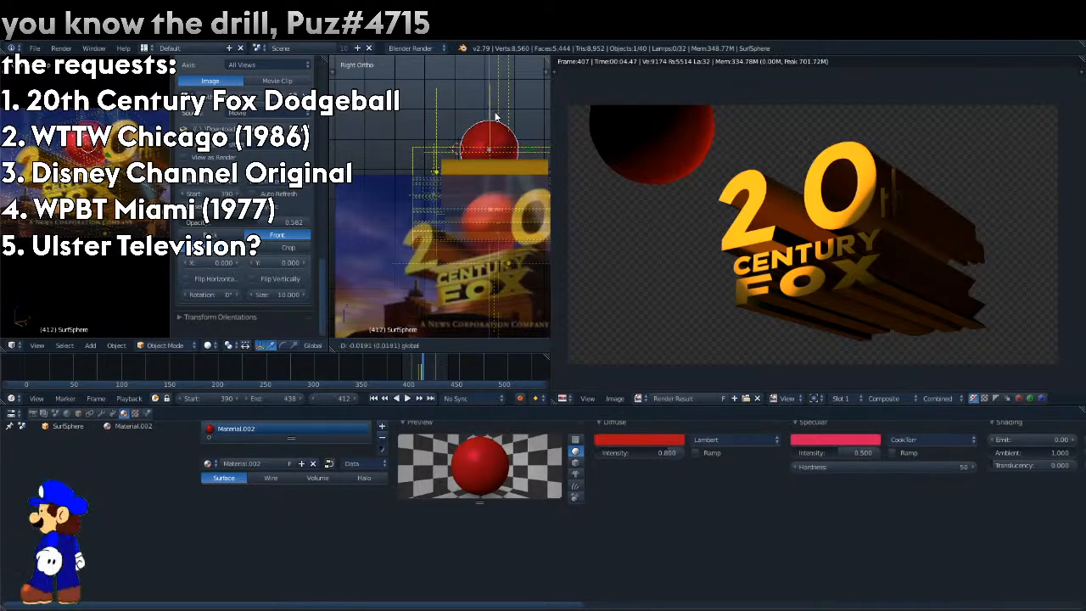
click(445, 345)
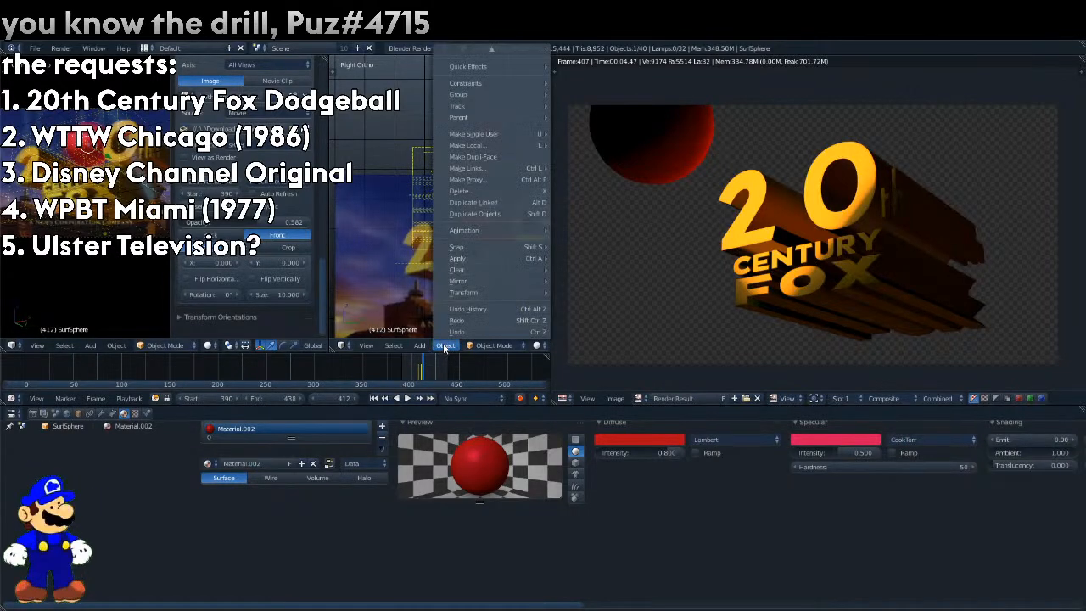
mouse_move(482, 232)
click(575, 226)
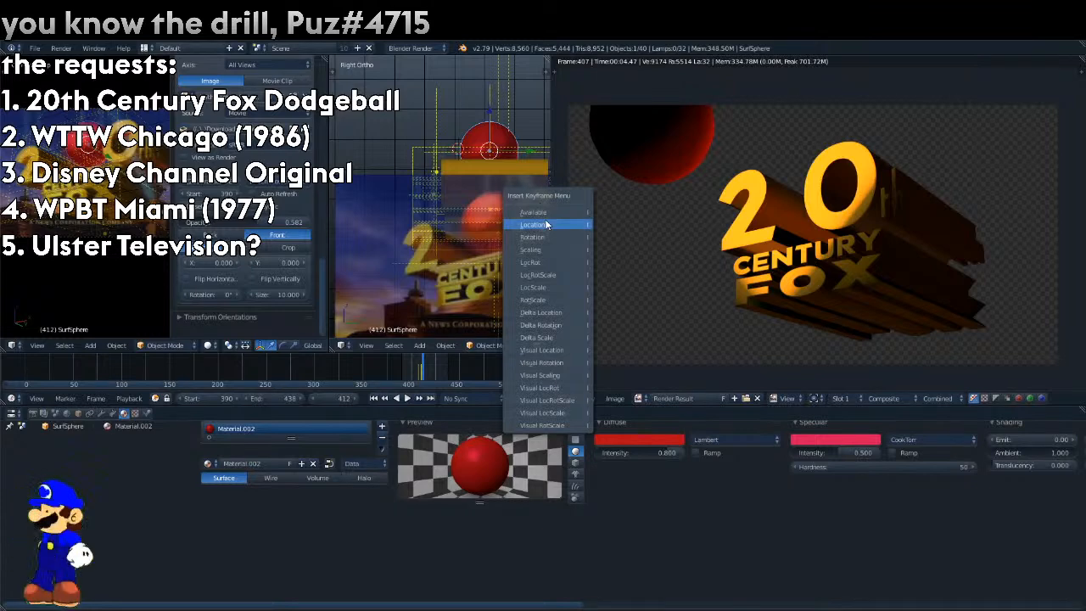
click(546, 224)
key(F12)
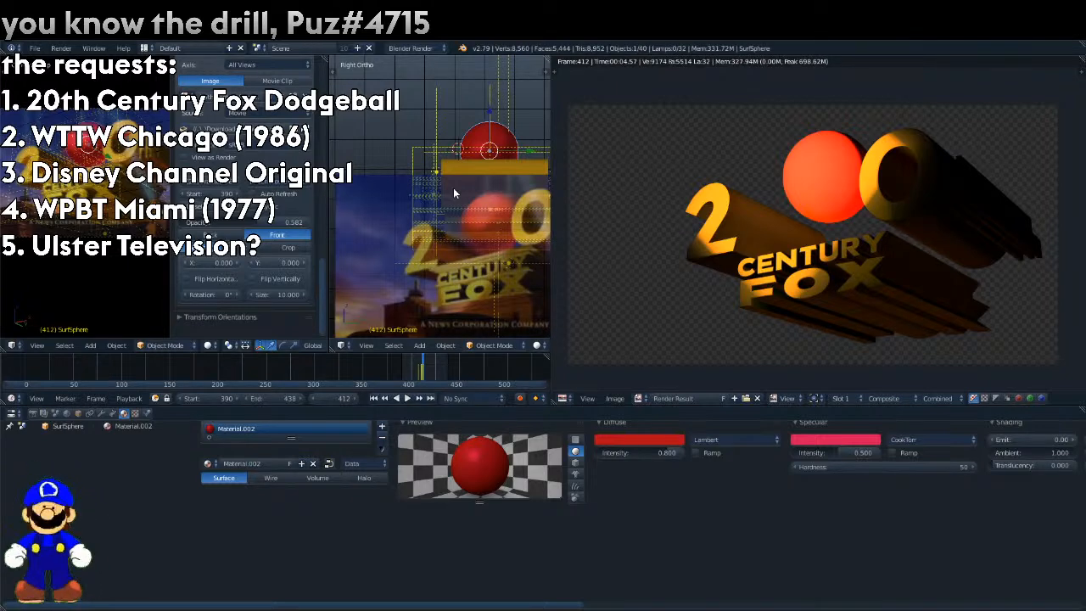
Move the sphere onto the reference ball near the 0 at frame 416 and keyframe its location.
key(Right)
key(Right)
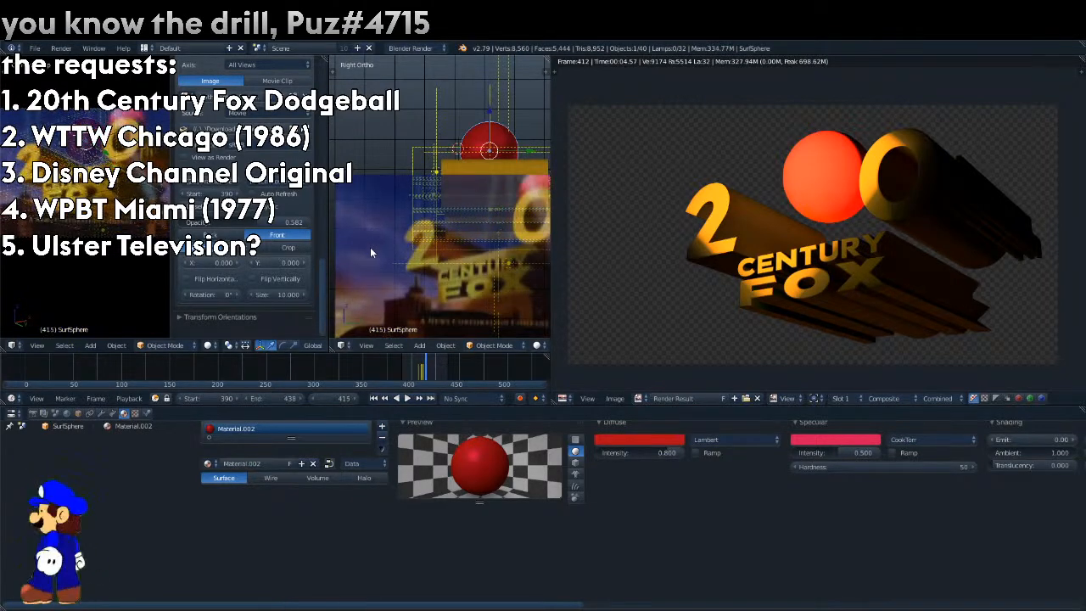
key(Right)
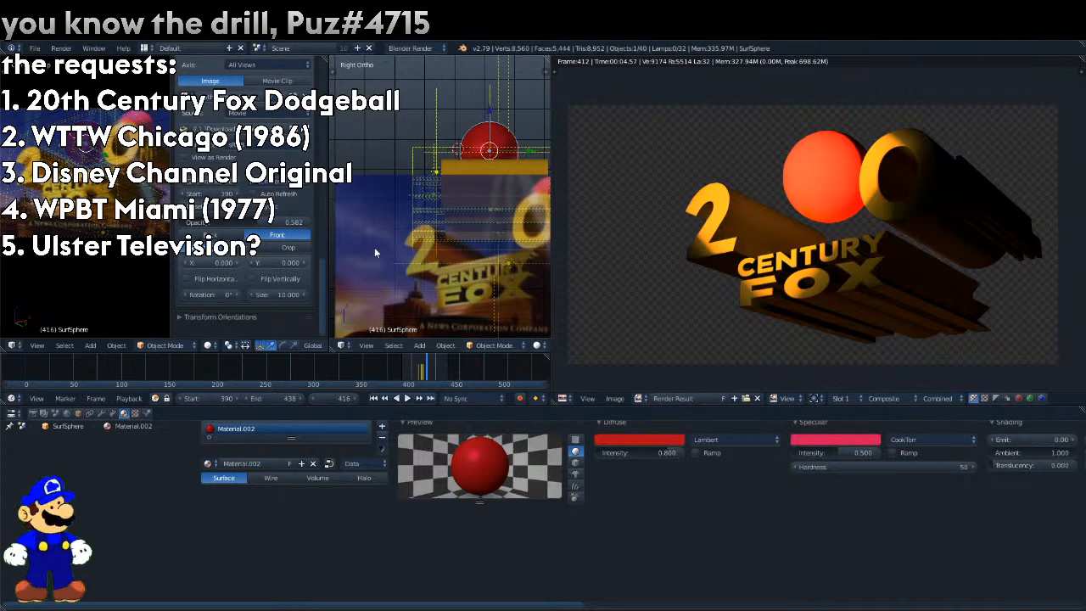
key(g)
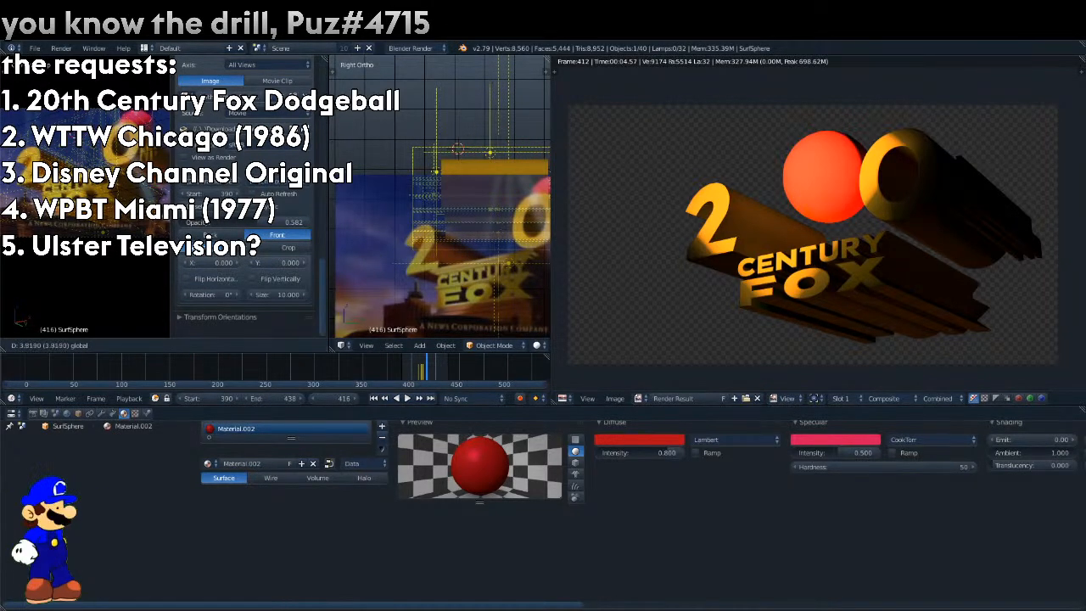
click(159, 102)
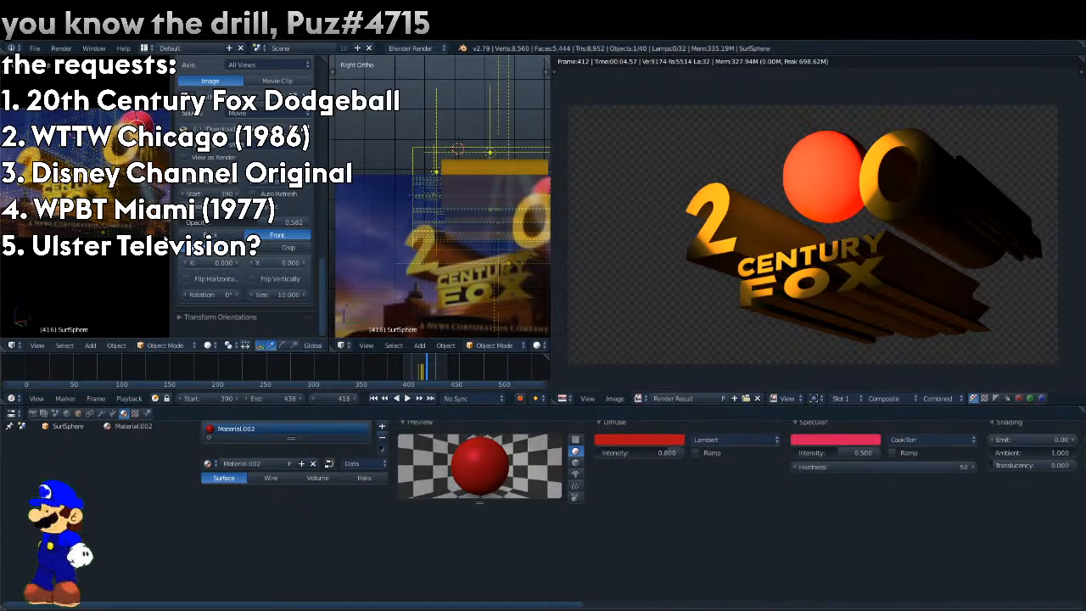
click(79, 413)
right_click(437, 459)
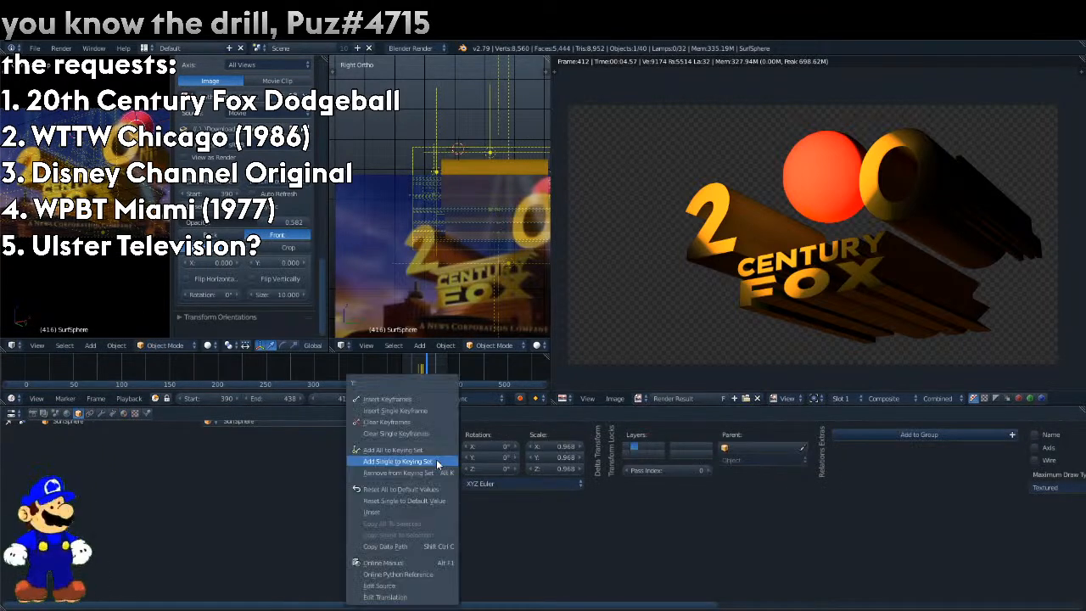
click(399, 399)
Move the sphere to about Y 11.43 at frame 423 and keyframe its location.
click(429, 371)
key(Right)
key(Right)
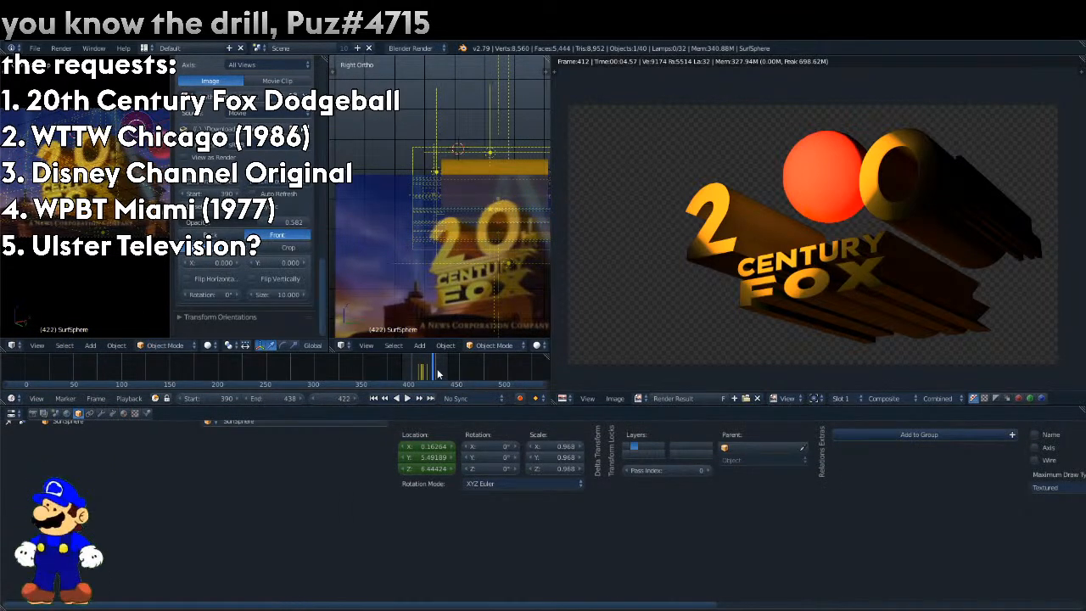
drag(153, 125, 10, 158)
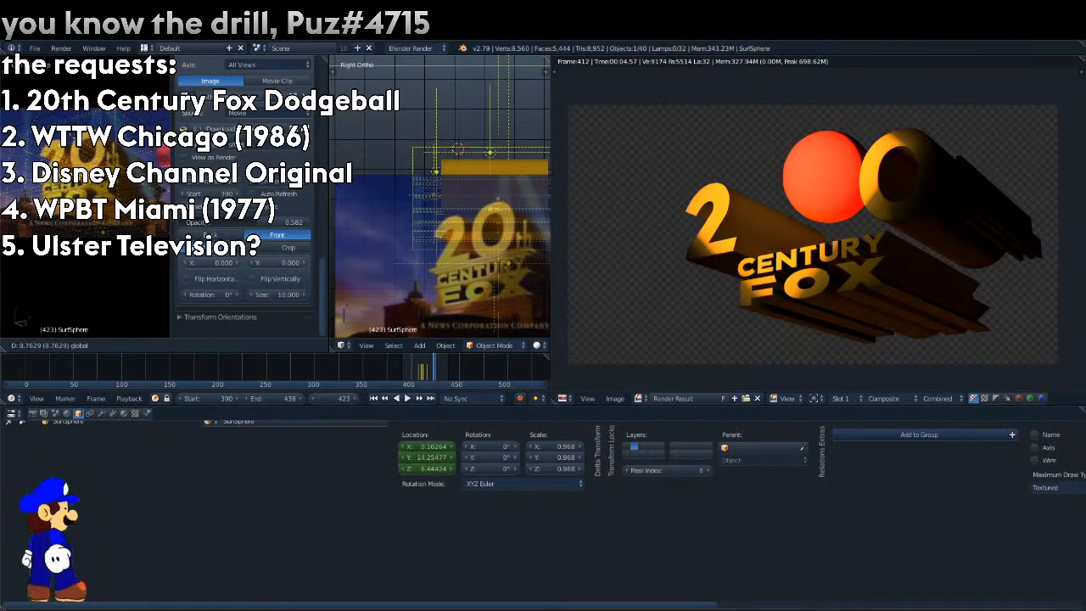
click(30, 165)
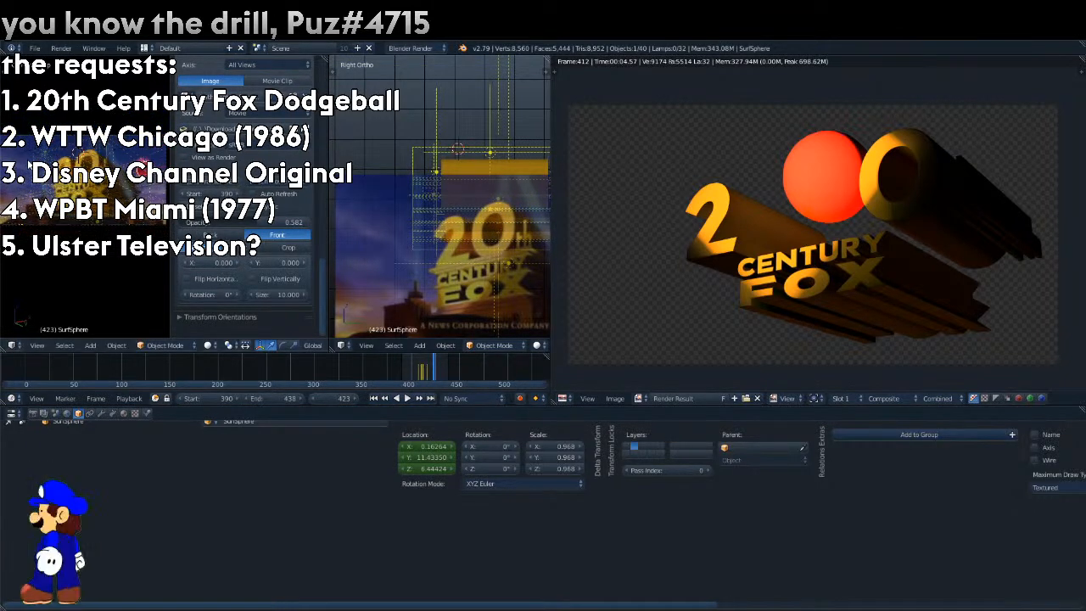
right_click(450, 454)
click(435, 396)
Step back and forth through the frames to check the sphere's motion against the reference ball.
key(Left)
key(Left)
key(Left)
key(Left)
key(Left)
key(Left)
key(Left)
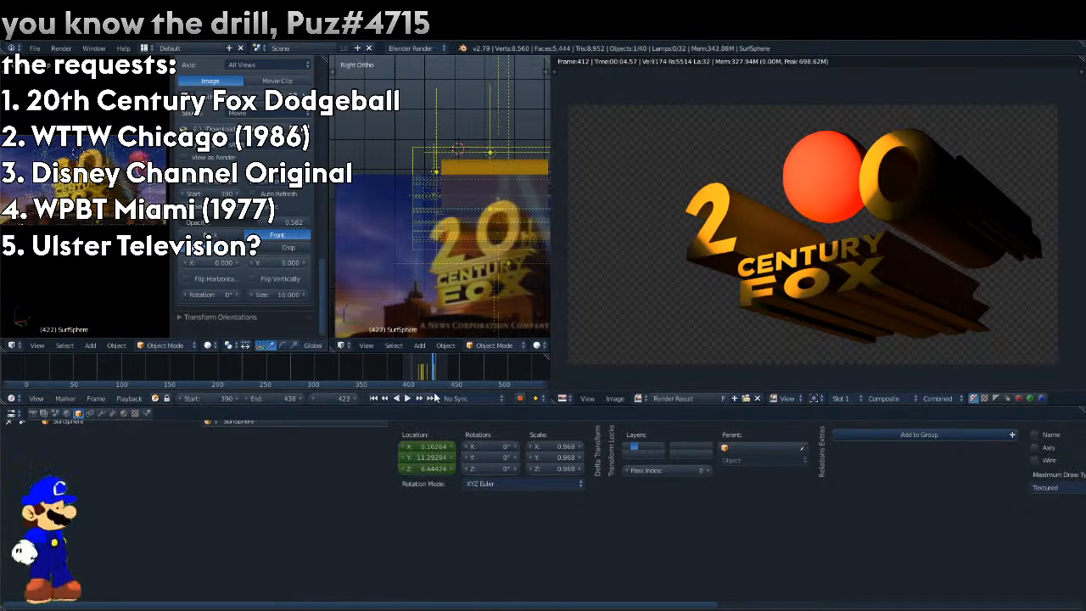
key(Left)
key(Left)
key(Left)
key(Left)
key(Left)
key(Left)
key(Left)
key(Left)
key(Left)
key(Left)
key(Left)
key(Left)
key(Left)
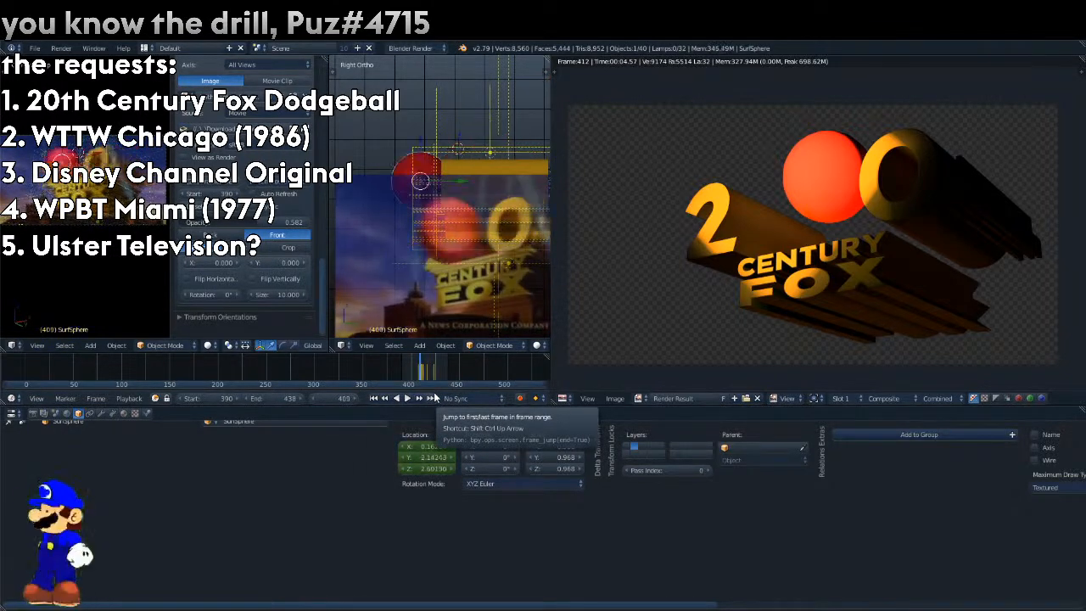
key(Right)
key(Right)
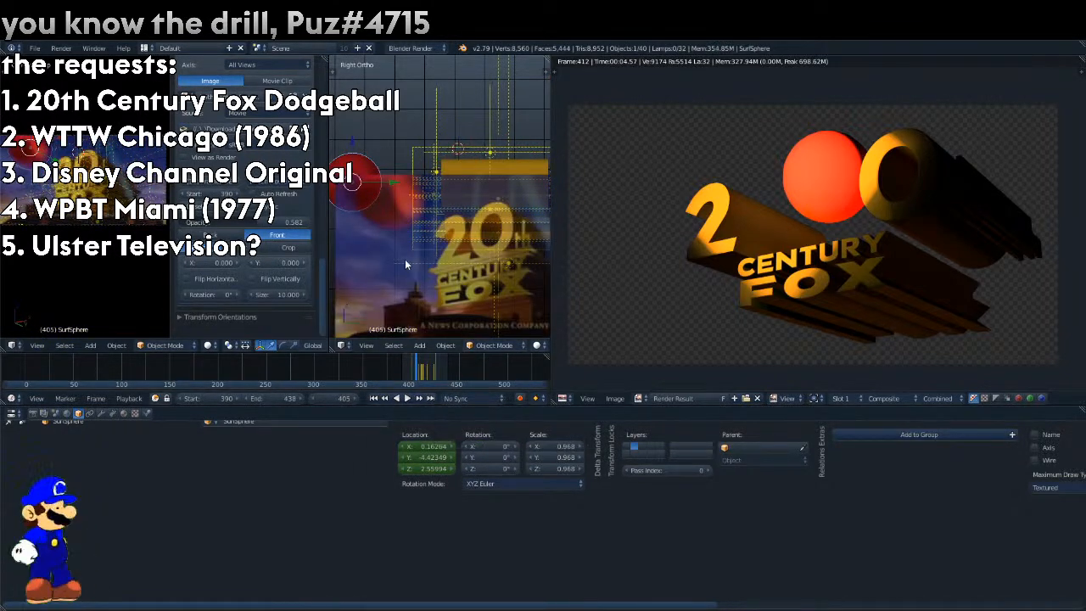
key(Right)
key(Right)
key(Right)
key(Right)
key(Right)
key(Right)
key(Right)
key(Right)
key(Right)
key(Right)
key(Right)
key(Right)
key(Right)
key(Right)
key(Right)
key(Right)
key(Right)
key(Right)
key(Right)
key(Right)
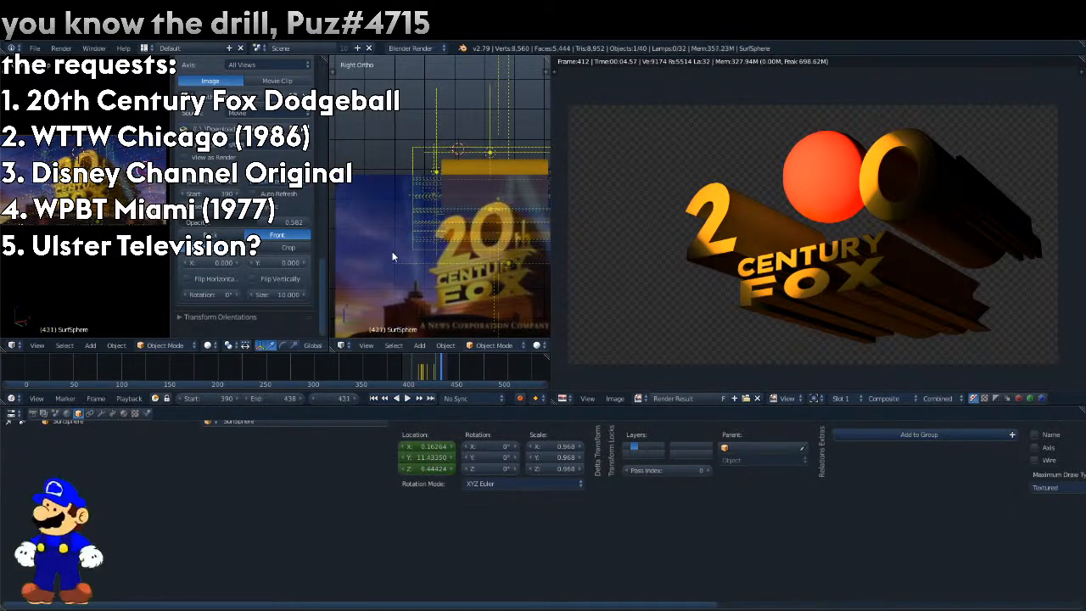
Move the sphere to about Y 17.01 and Z 2.26 at frame 430 and keyframe its location.
key(Left)
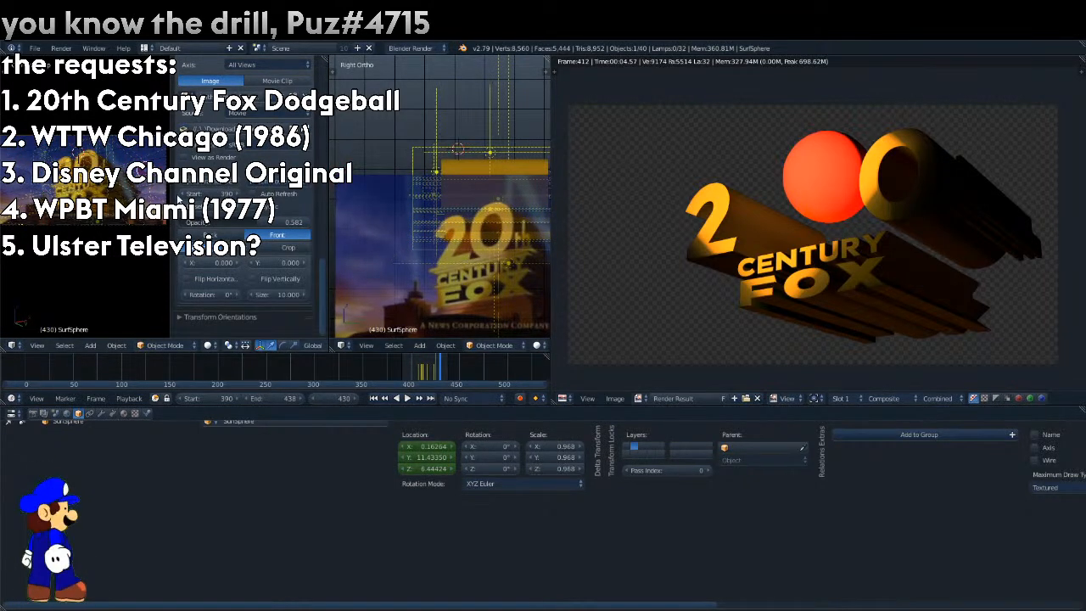
key(g)
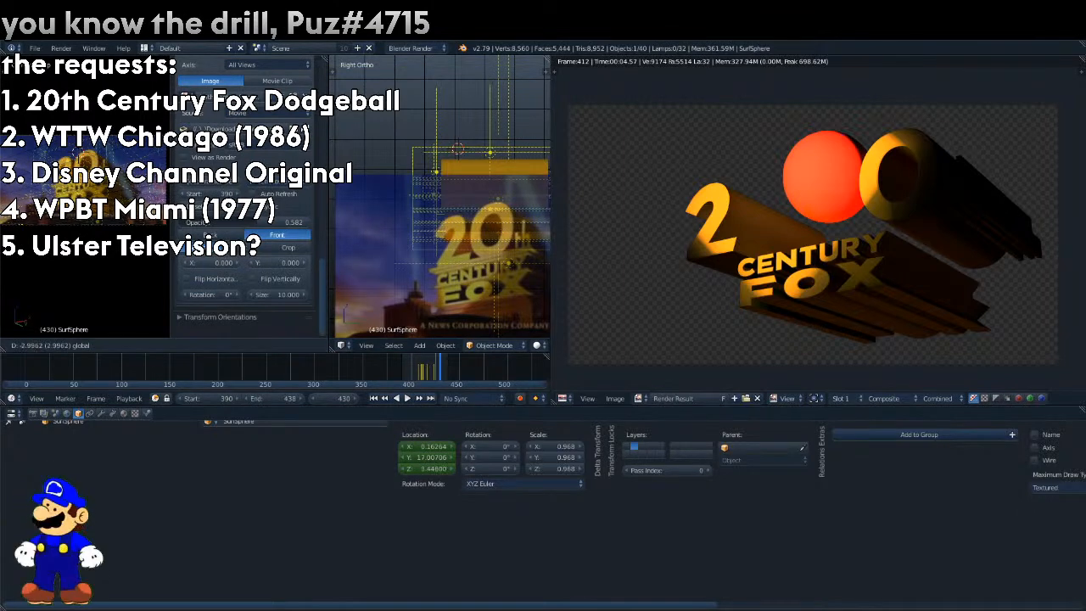
click(160, 184)
right_click(421, 447)
click(398, 399)
Raise the sphere to match the reference ball at frame 428 and keyframe its location.
key(Down)
key(Right)
key(Right)
key(Right)
key(Right)
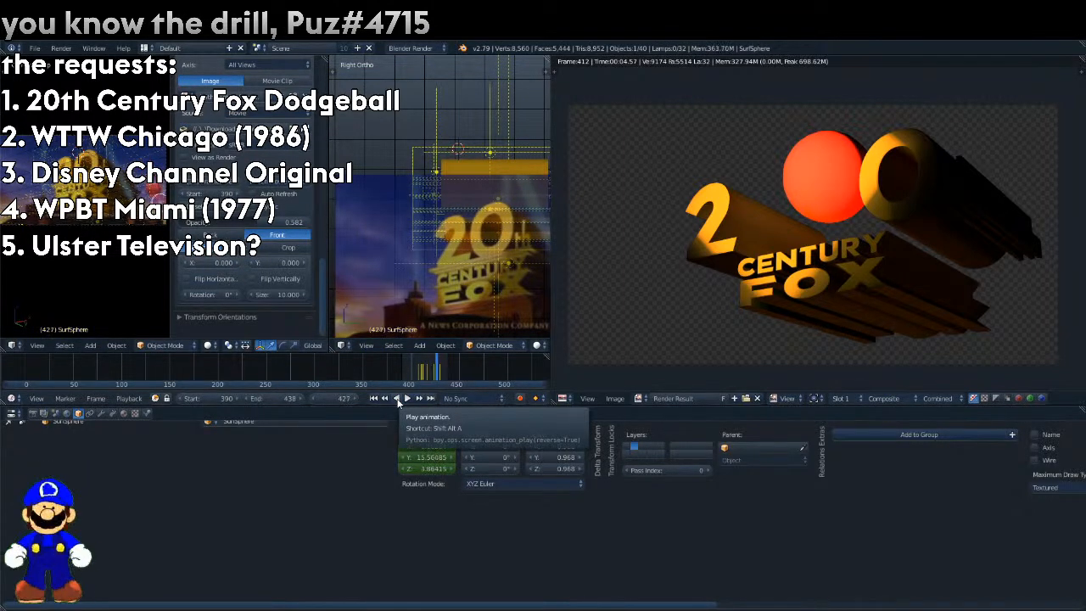
key(g)
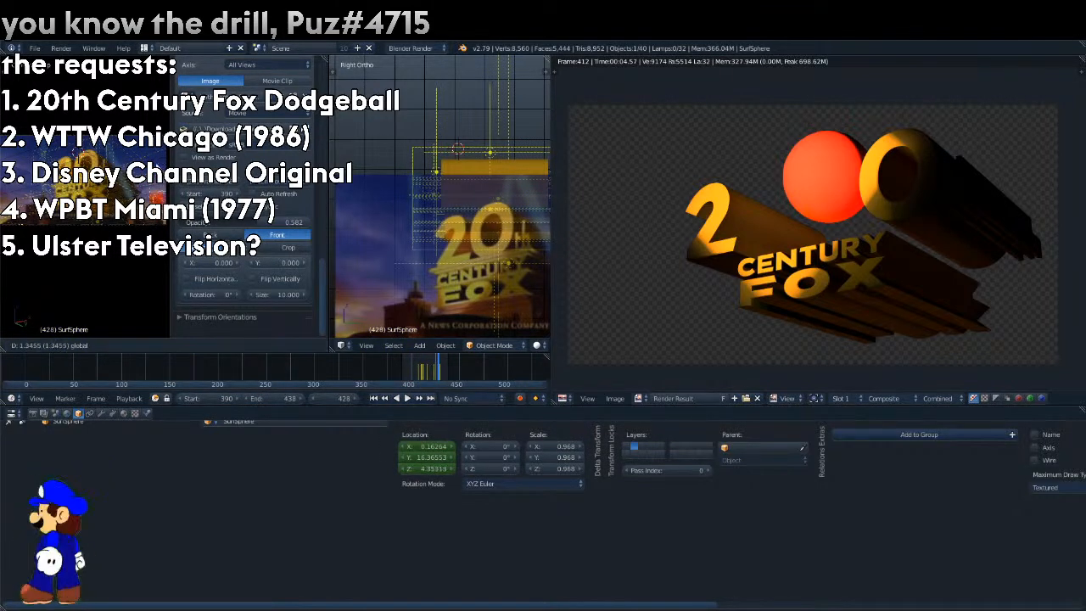
click(159, 192)
right_click(424, 452)
click(418, 397)
Step through the frames to 431 and keyframe the sphere's location there.
key(Right)
key(Right)
key(Right)
key(Left)
key(Right)
key(Right)
key(Right)
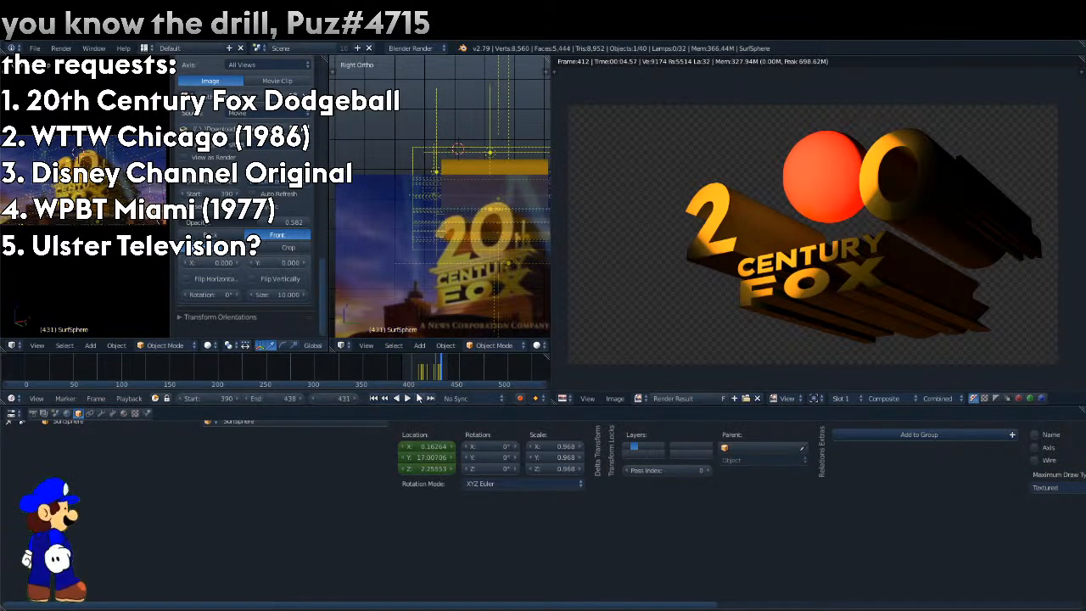
key(Right)
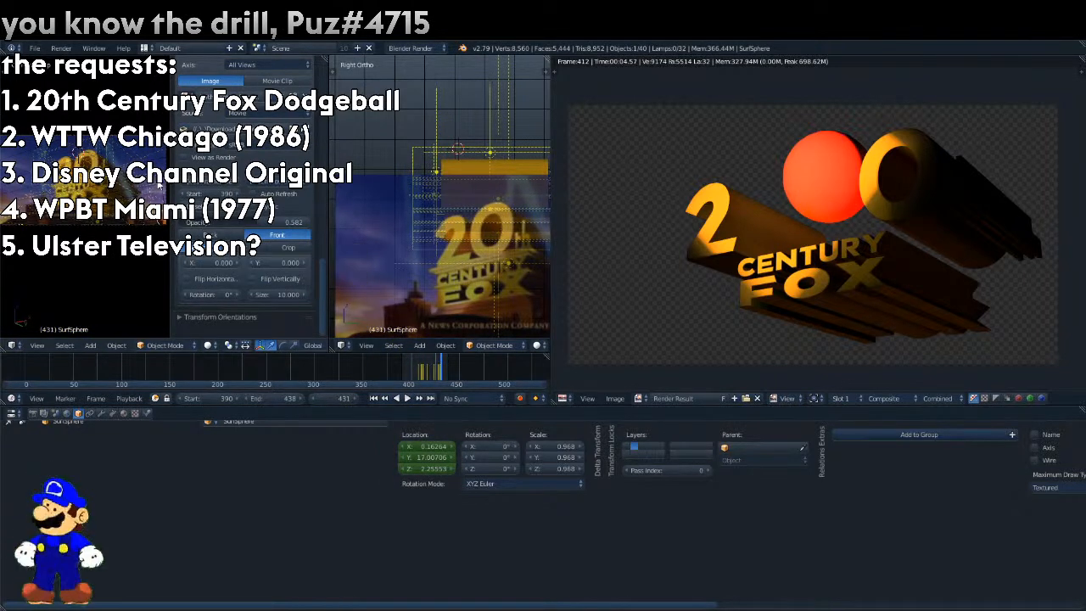
right_click(418, 447)
click(397, 403)
Merge the split 3D views into one camera view, hide the view's properties and play the animation.
click(396, 400)
click(396, 400)
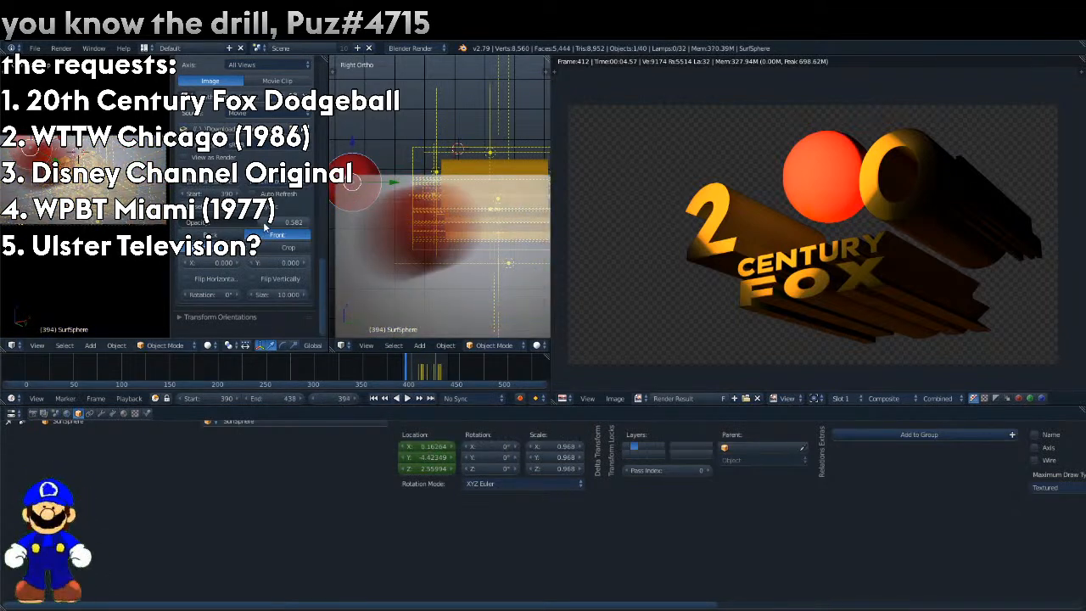
drag(266, 226, 187, 225)
key(n)
click(407, 398)
click(402, 399)
drag(325, 59, 366, 118)
scroll(321, 229, up, 1)
scroll(321, 229, up, 1)
click(407, 398)
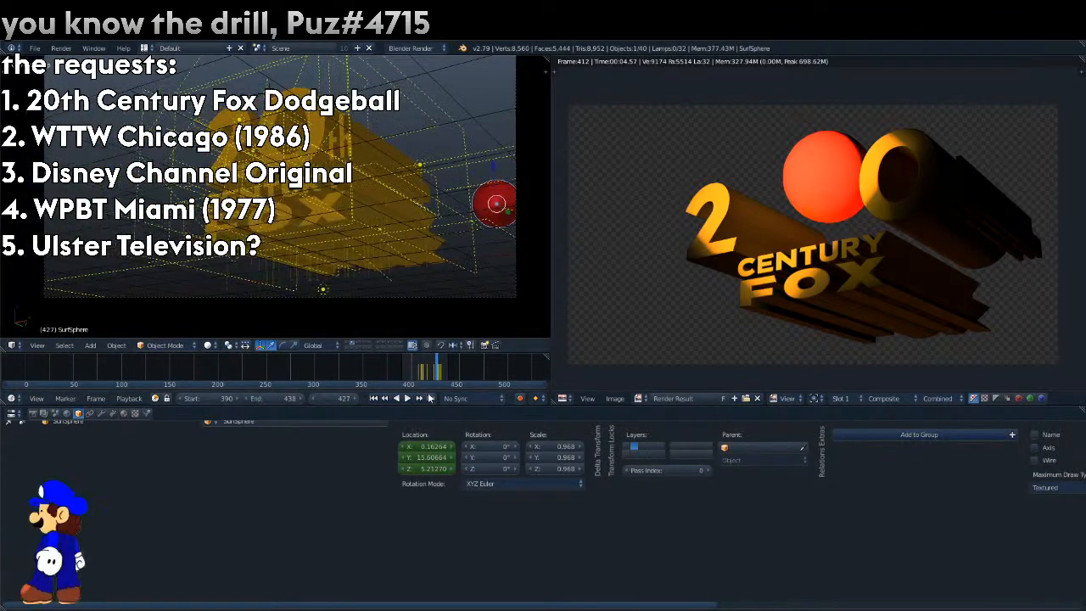
Move the playhead back to frame 401 and play the ball animation through the camera view.
drag(416, 373, 411, 369)
shift+scroll(343, 257, up, 2)
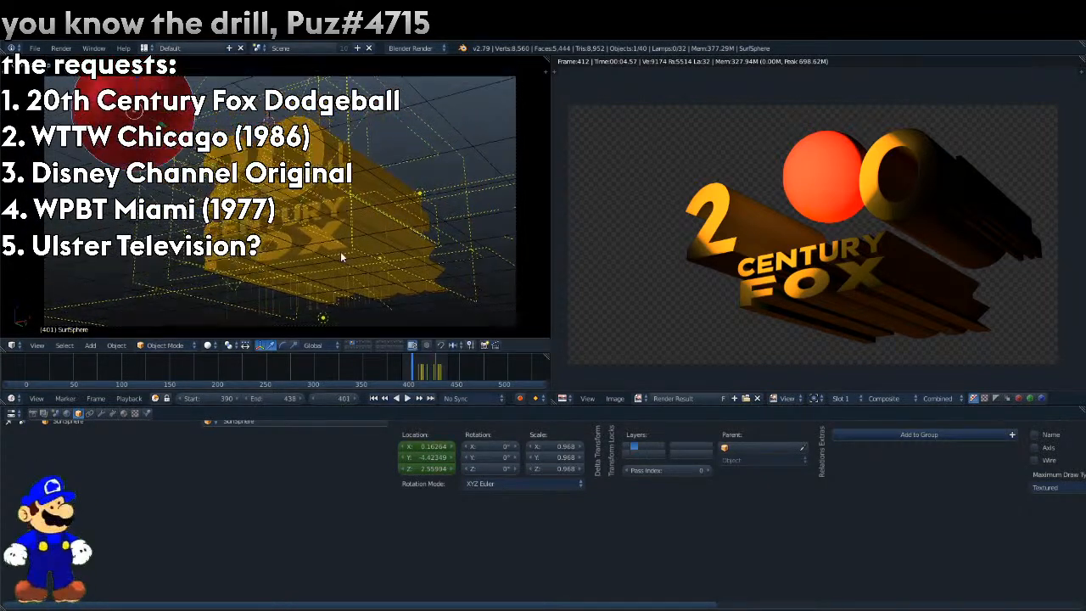
key(alt+a)
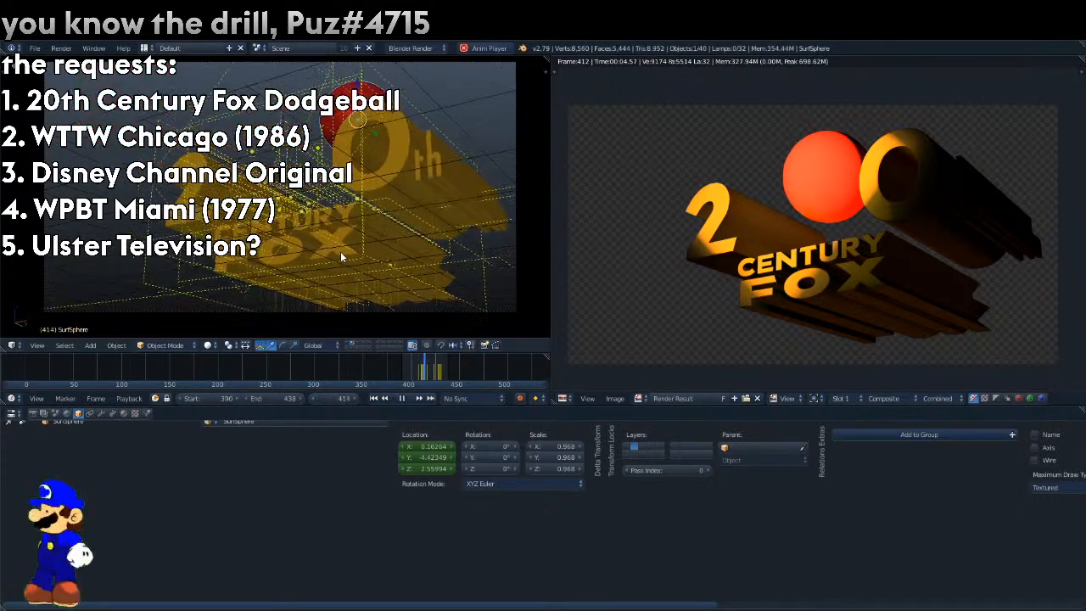
key(alt+a)
Render the logo and ball at frame 425, and replay the animation from frame 407.
mouse_move(428, 371)
mouse_down()
mouse_move(441, 371)
mouse_move(410, 373)
mouse_up()
key(F12)
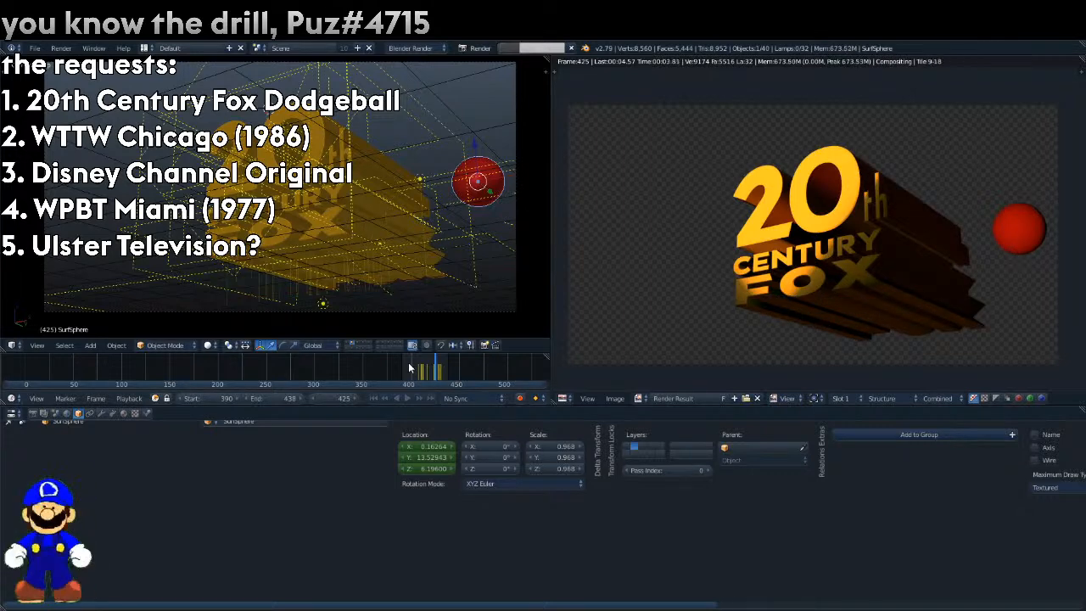
drag(409, 368, 419, 371)
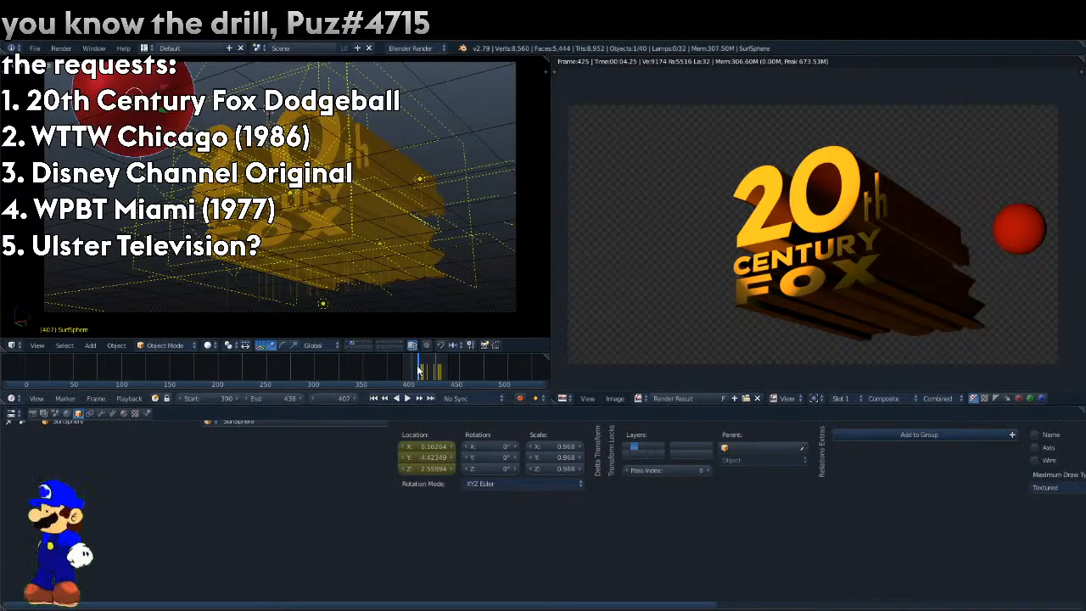
key(alt+a)
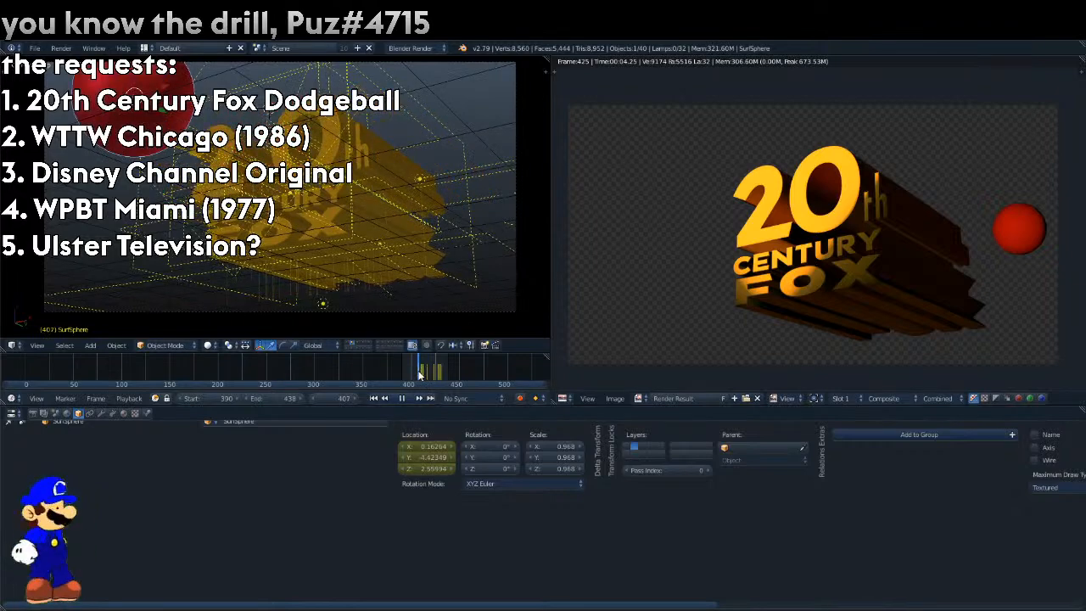
Show the camera view's properties and set the background movie's opacity to 0.631.
click(544, 73)
scroll(495, 192, up, 8)
scroll(421, 200, down, 5)
drag(442, 289, 485, 292)
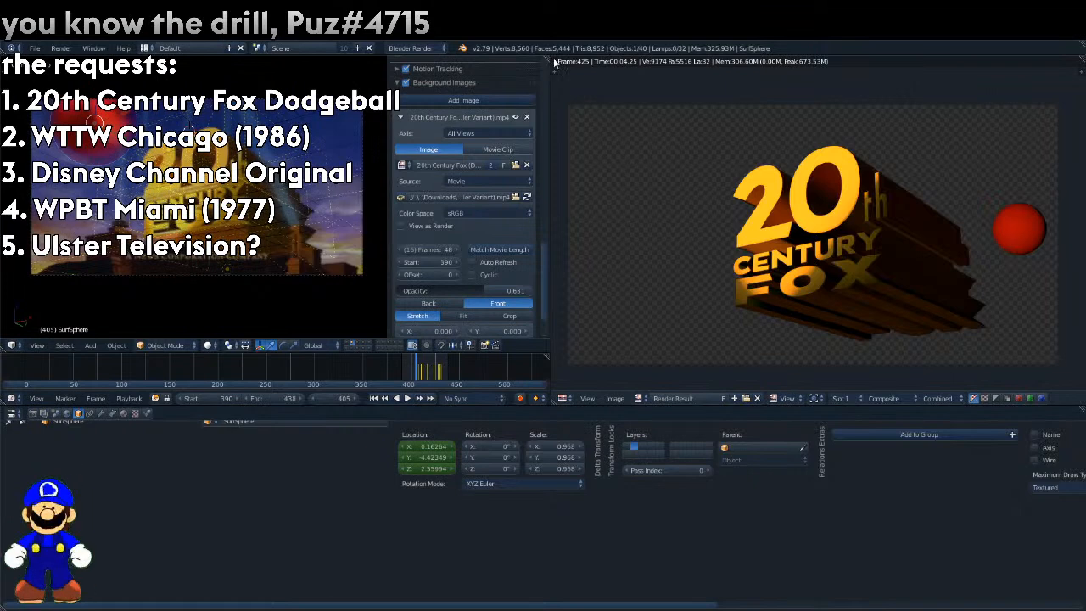
Split the render result area in two and turn the new area into an Outliner.
drag(1082, 60, 908, 128)
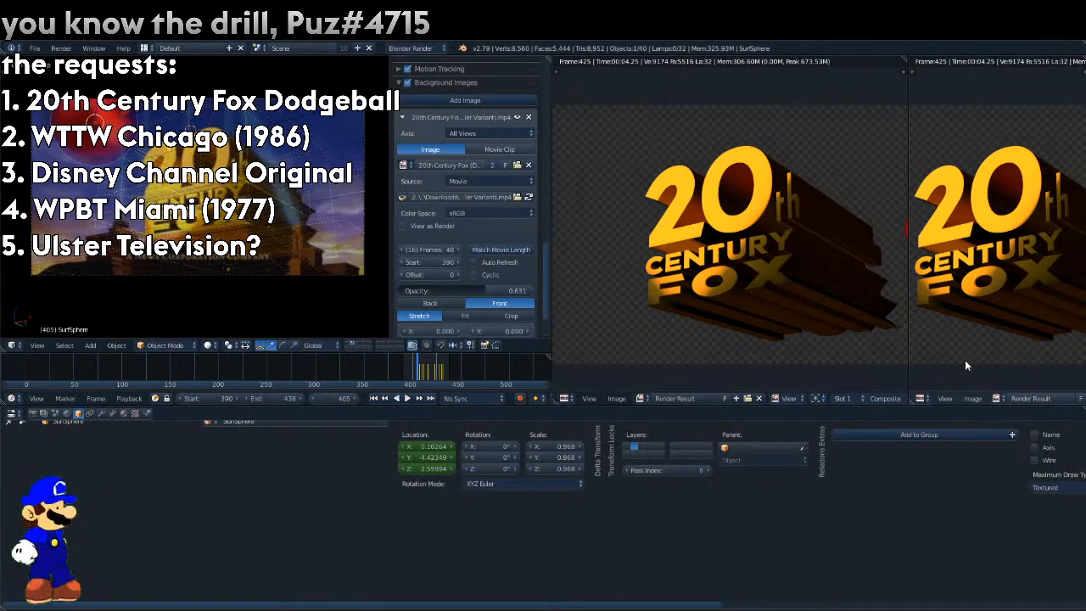
click(921, 399)
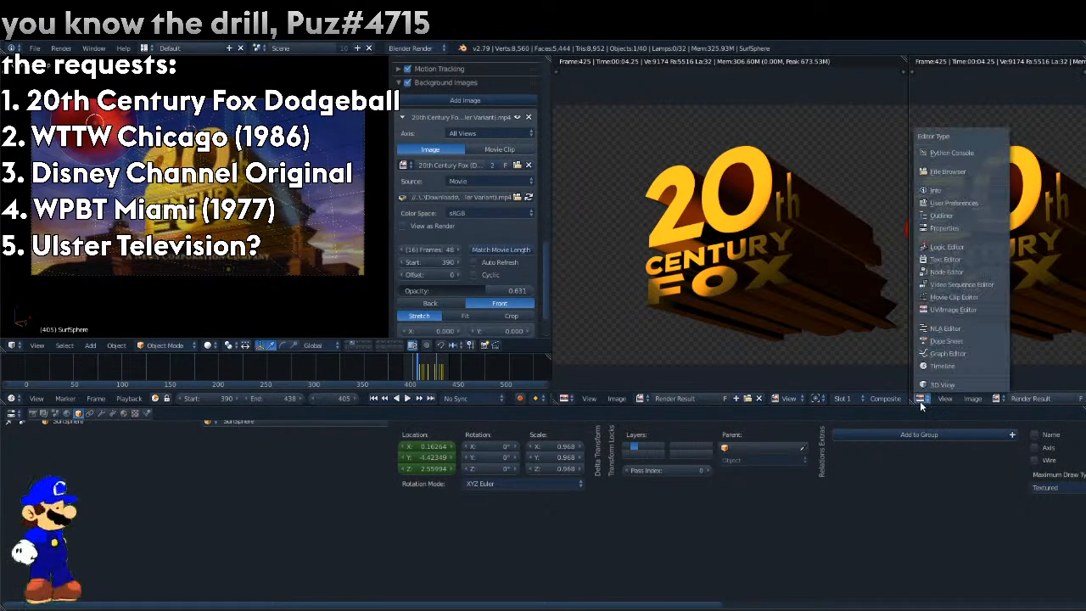
click(941, 216)
scroll(939, 384, down, 20)
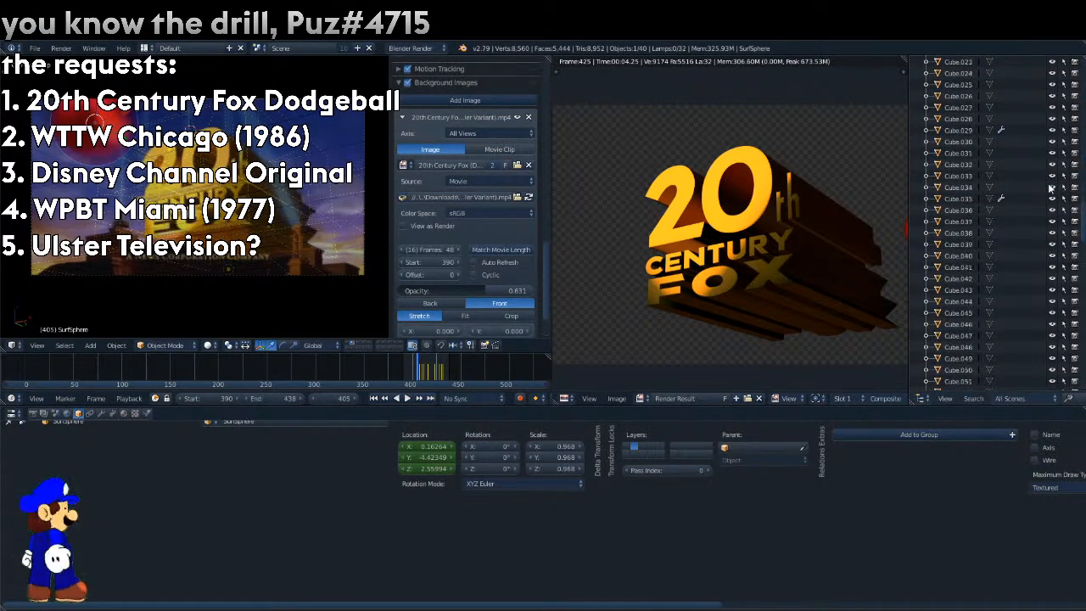
scroll(1005, 225, up, 8)
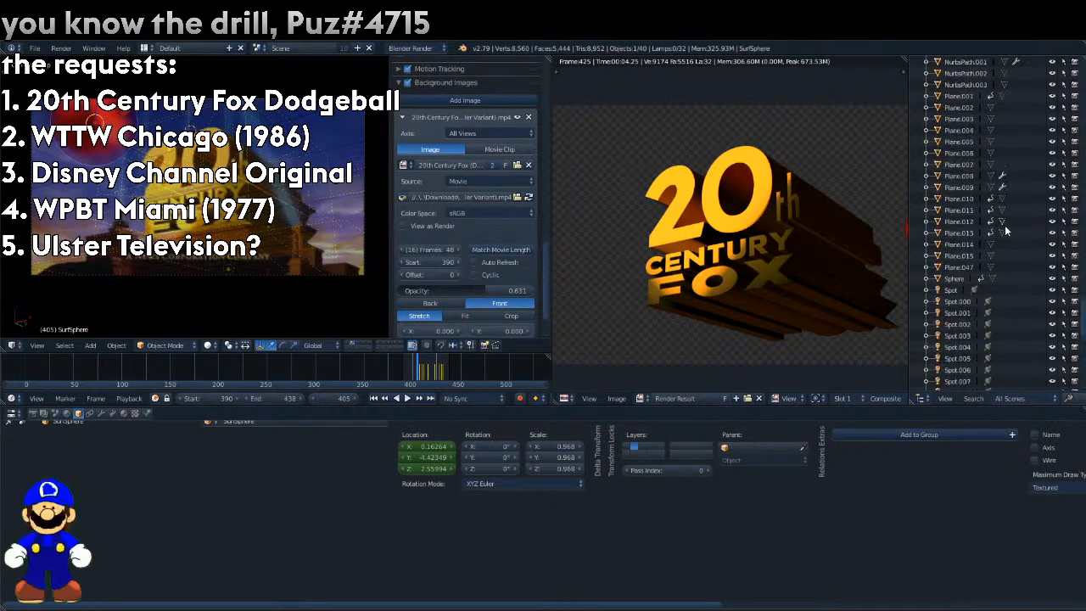
Keyframe the Empty's location at frame 405, shift it to X -51.15736 at frame 404 and keyframe it there.
click(941, 245)
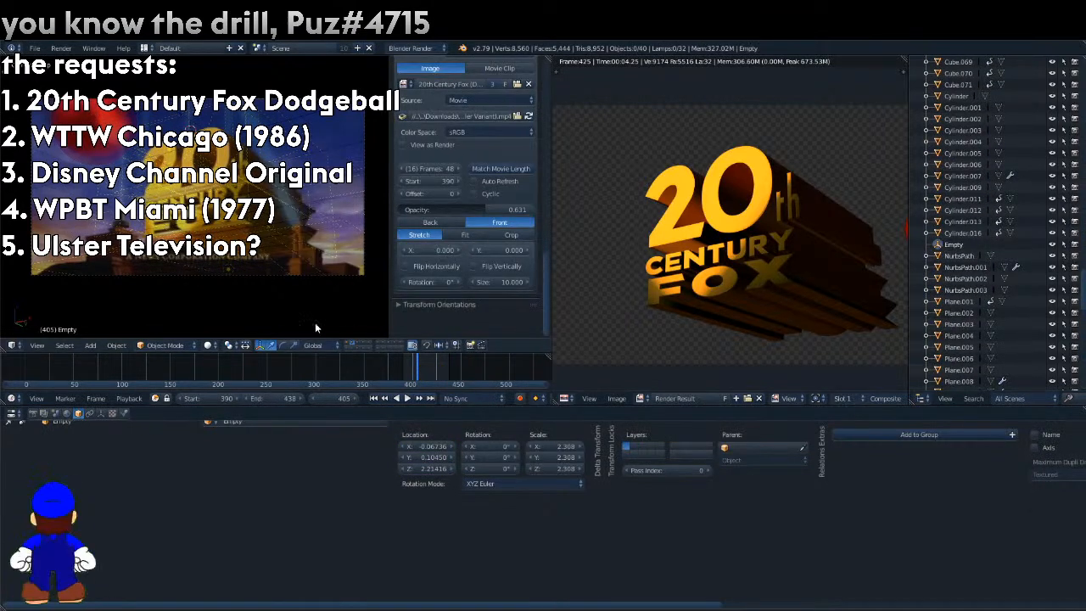
right_click(432, 445)
click(433, 446)
key(Left)
drag(431, 446, 373, 446)
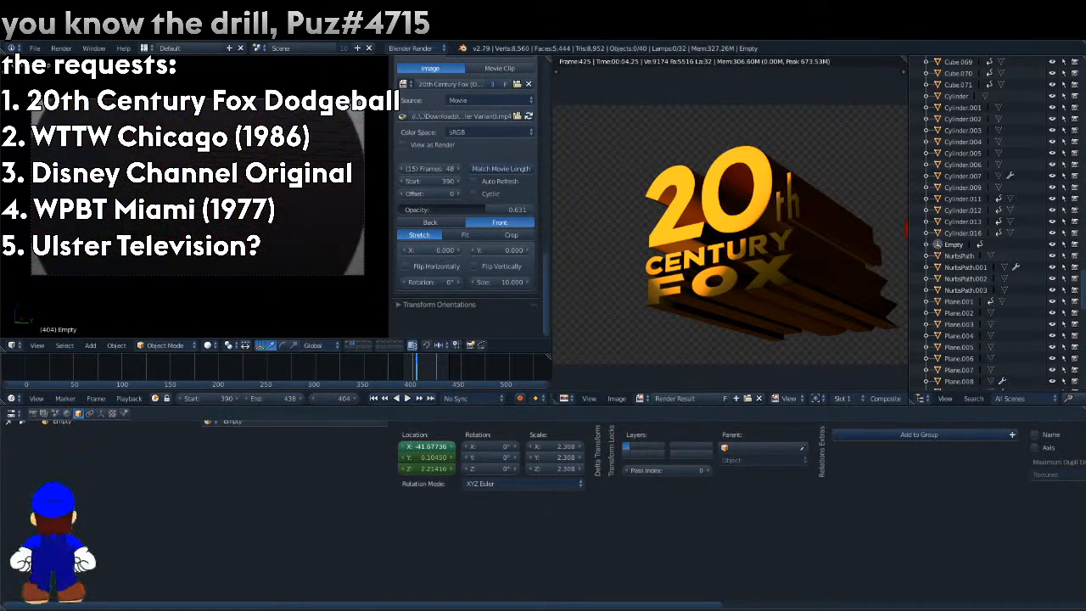
right_click(444, 455)
click(410, 398)
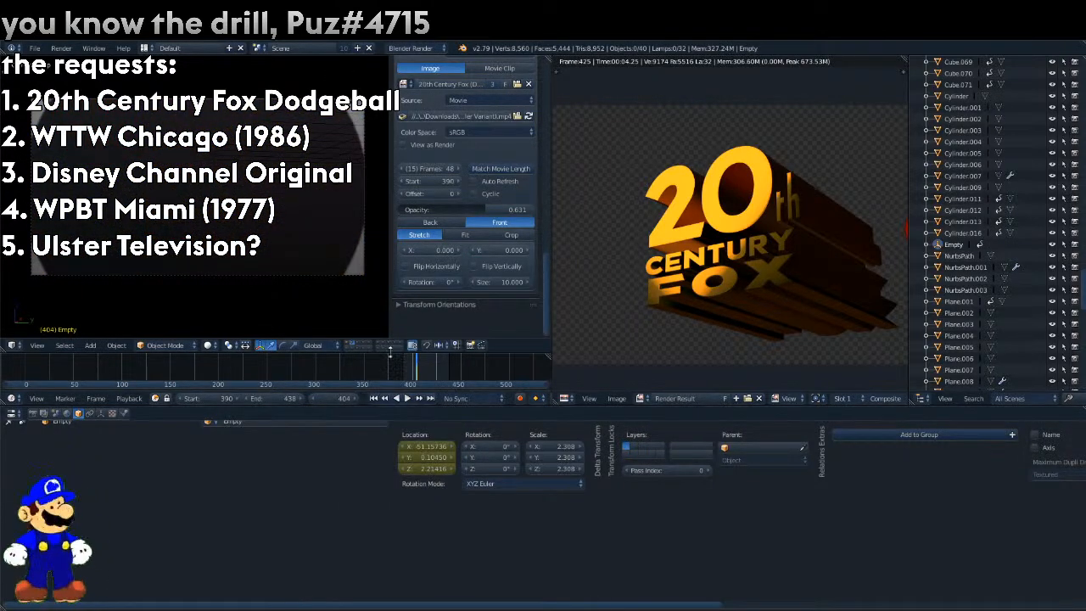
Leave the isolated view, set the Empty's location at frame 404 to X 0, Y -17.25 and Z 0, and keyframe it.
key(KP_Divide)
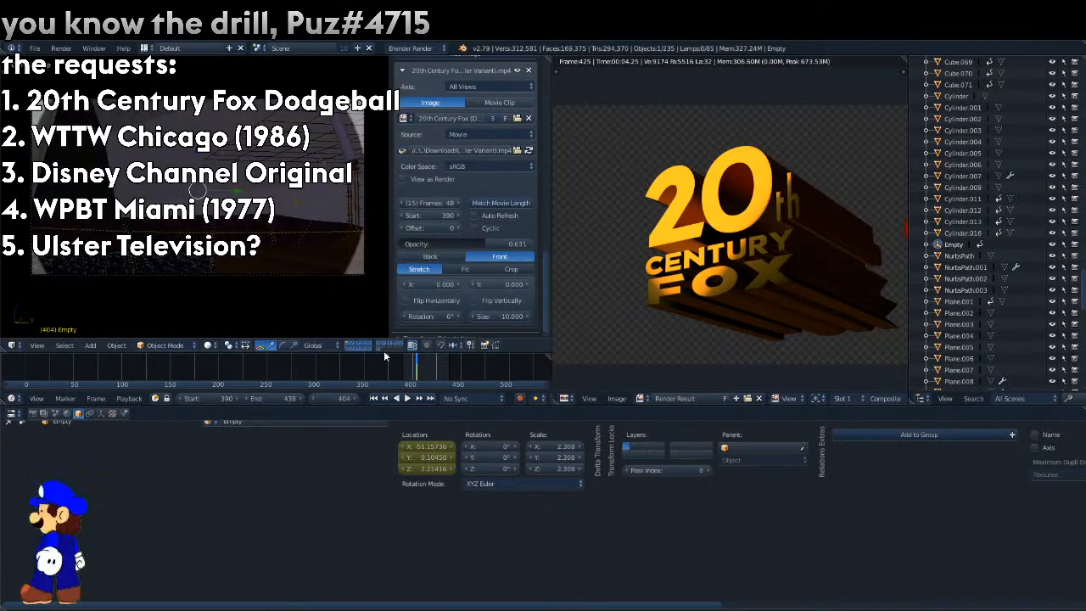
click(438, 446)
key(Return)
drag(441, 449, 396, 459)
text(0)
key(Return)
text(00000)
key(Return)
right_click(443, 459)
click(410, 371)
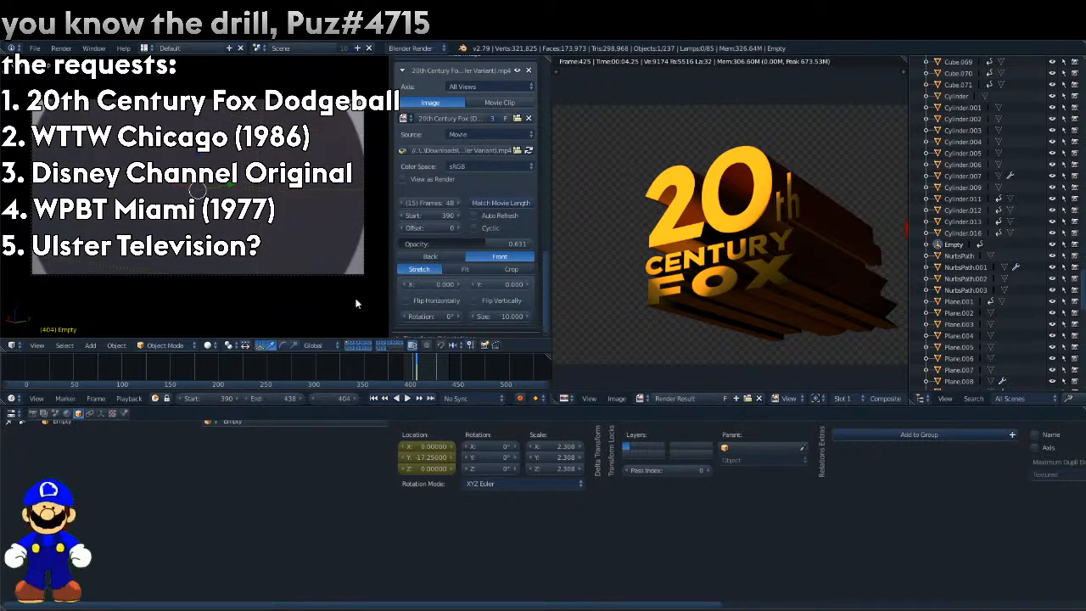
Select SurfSphere at frame 405 and set the background movie's opacity to 0.845.
key(Right)
drag(472, 243, 379, 242)
scroll(986, 257, down, 7)
scroll(987, 257, down, 13)
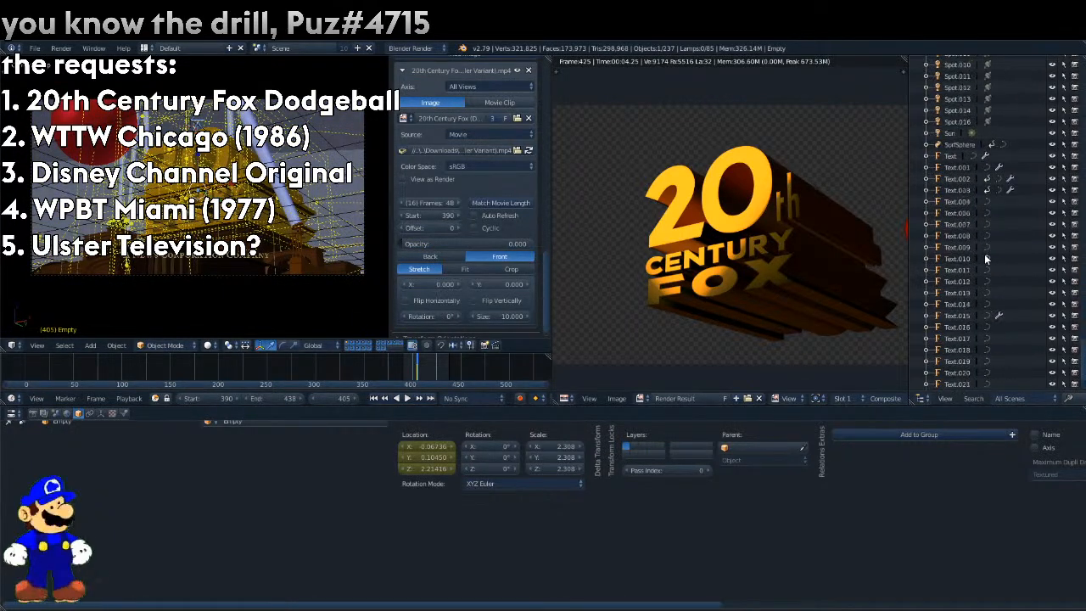
click(965, 237)
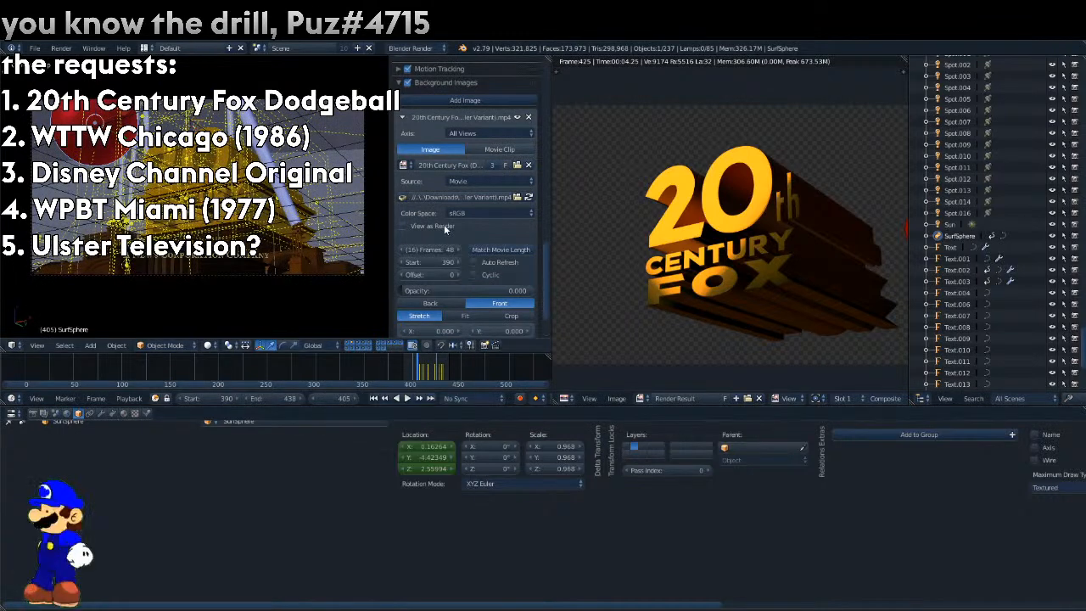
drag(400, 291, 515, 292)
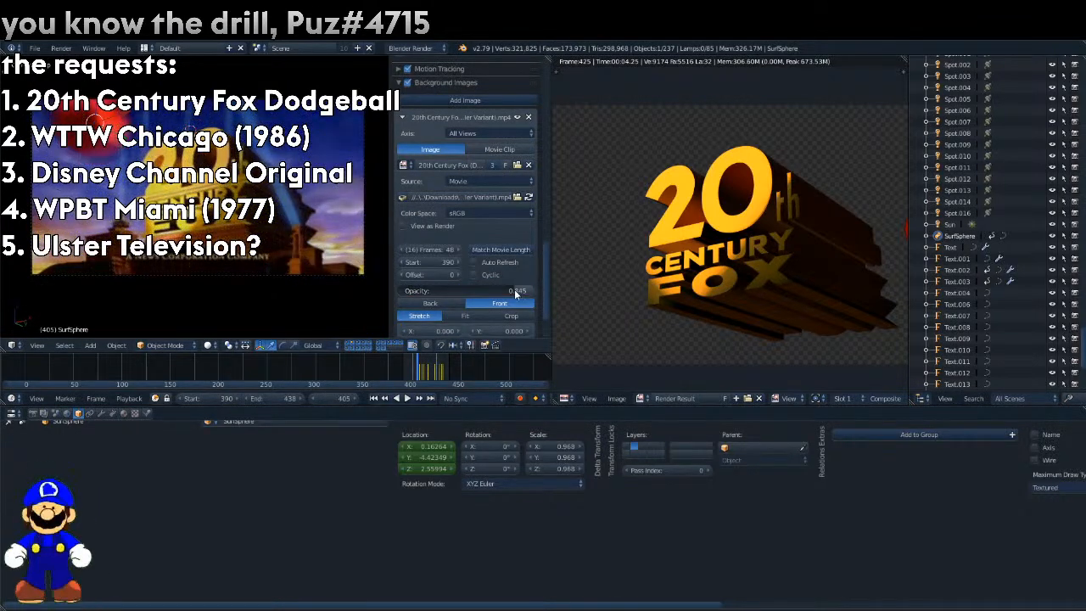
Move the sphere onto the reference ball at frame 405, to about Z 2.69, and keyframe its location.
key(g)
key(y)
click(386, 412)
right_click(413, 473)
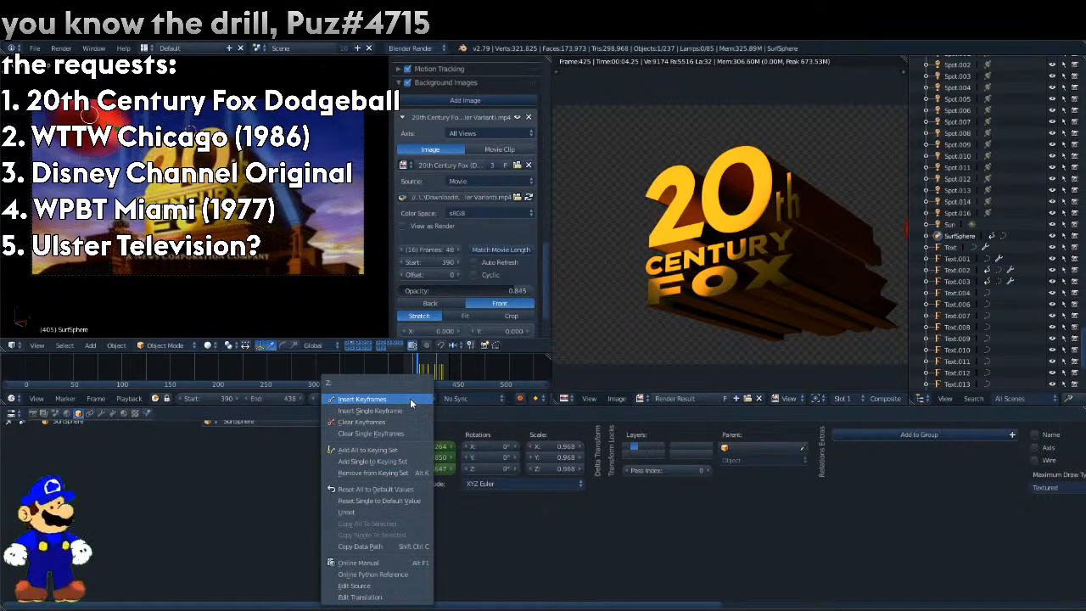
click(410, 398)
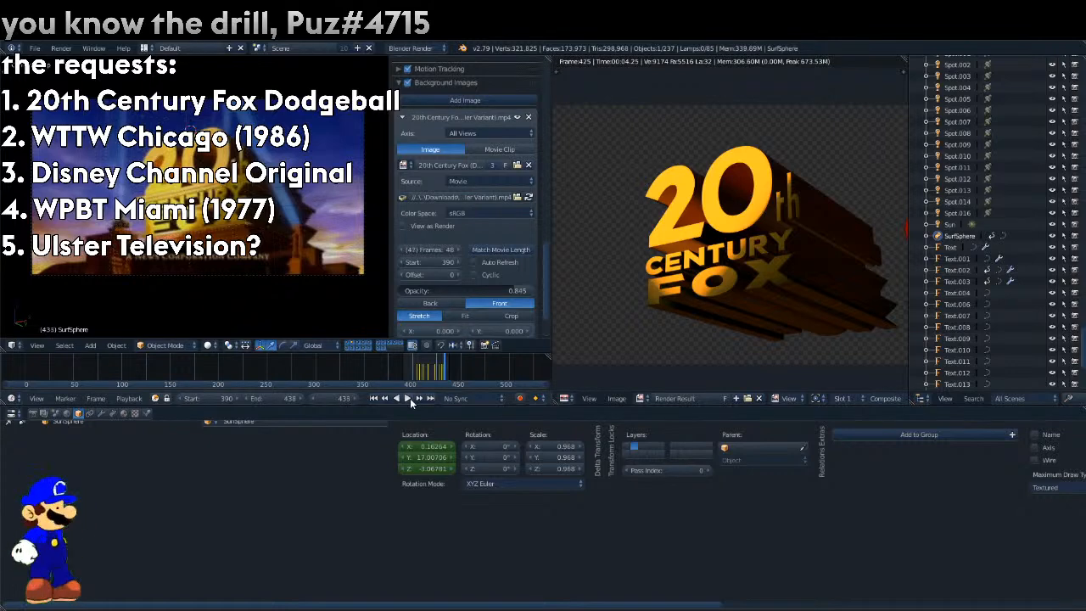
Go to frame 404 and shift the sphere's Y location to about 18.17.
key(Down)
key(Left)
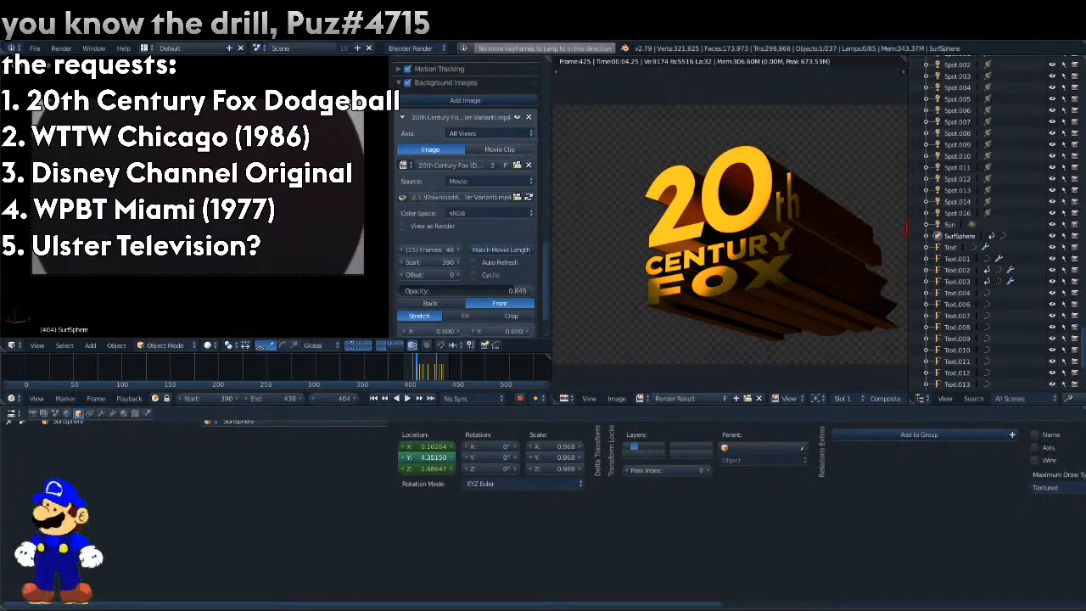
drag(427, 457, 439, 457)
Turn the render result area into a 3D view and move the sphere along Y to about -100.60.
click(572, 389)
right_click(570, 395)
click(567, 398)
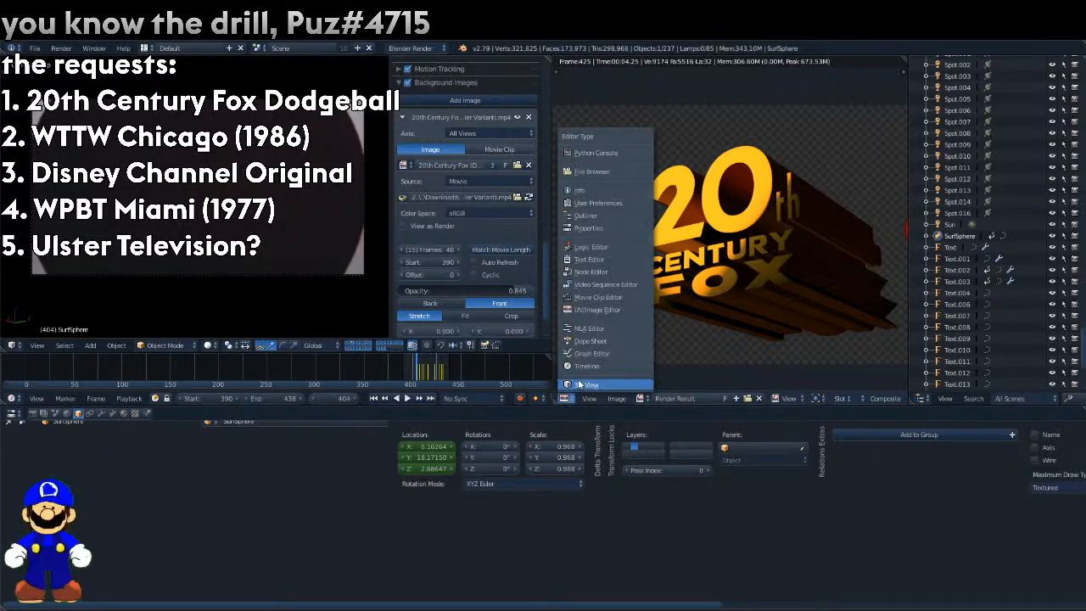
click(579, 385)
scroll(721, 217, down, 8)
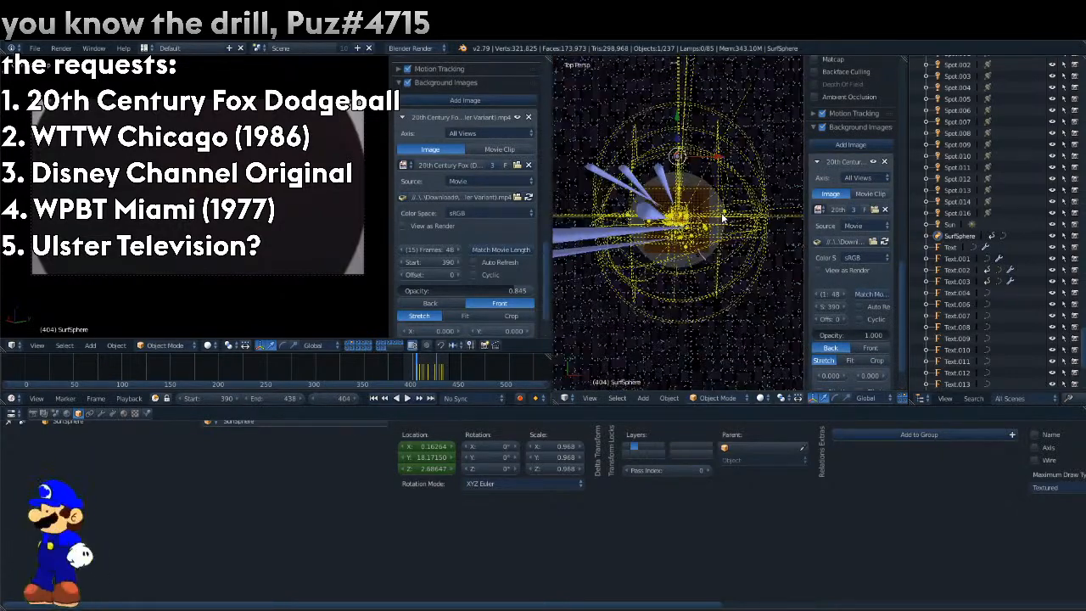
key(g)
key(y)
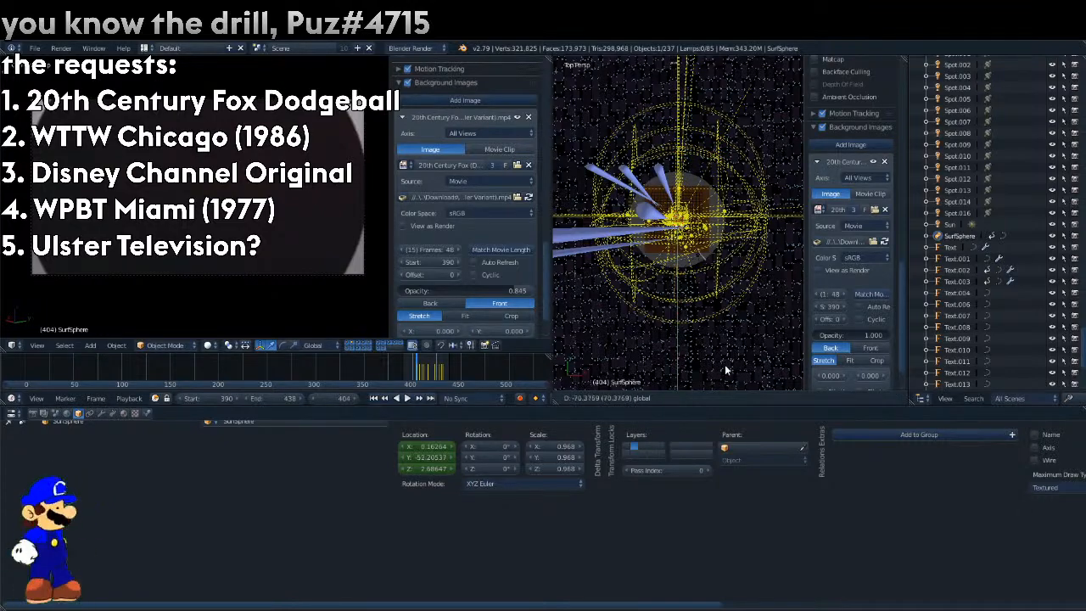
click(769, 189)
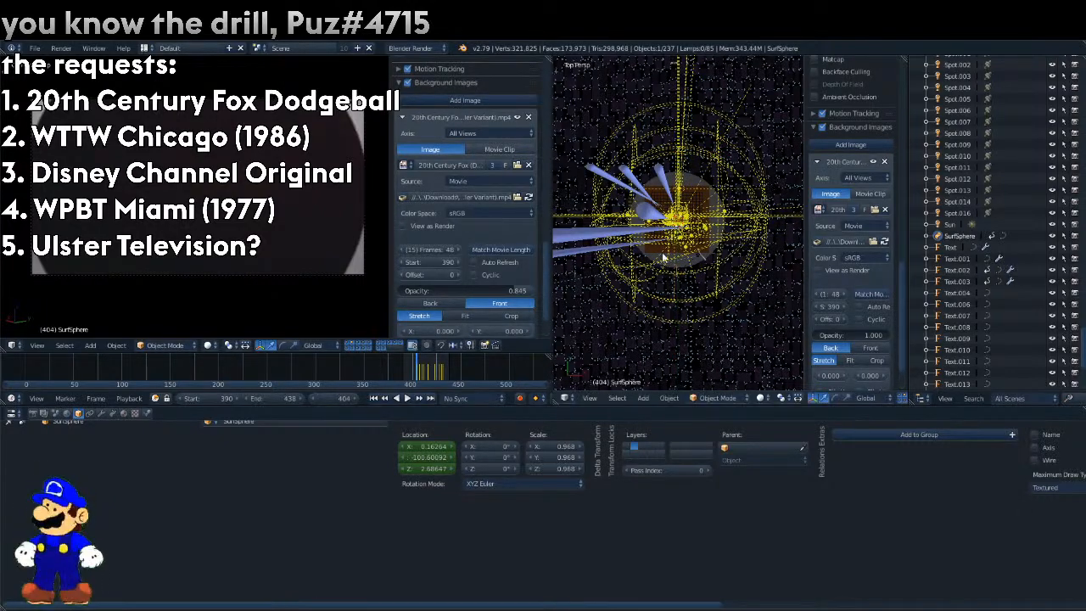
Look at the sphere from behind the set and move it along X to about -82.48.
scroll(660, 265, up, 10)
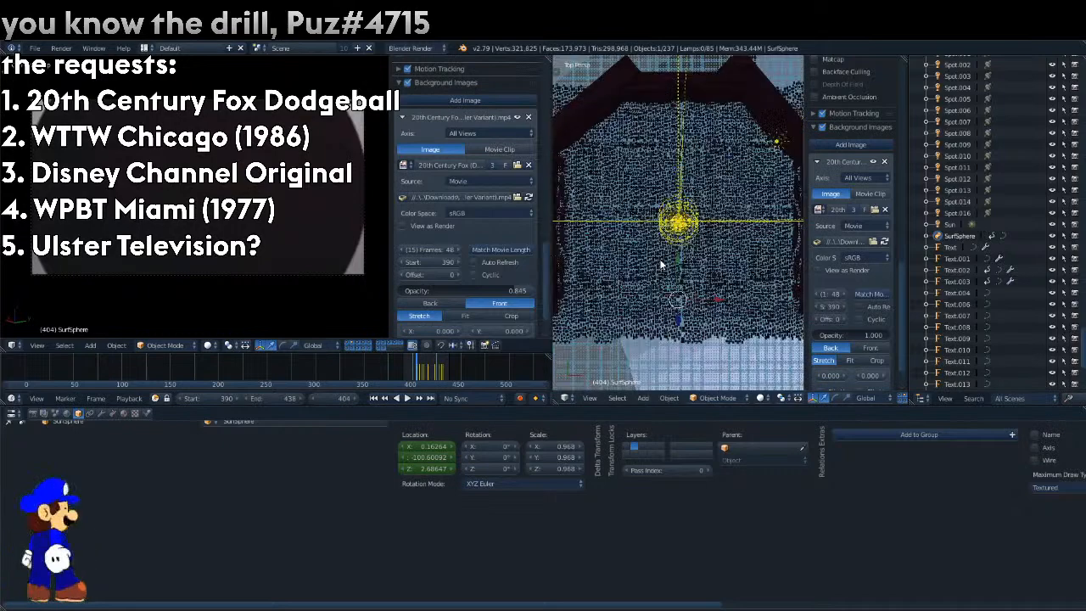
scroll(661, 265, down, 1)
scroll(661, 264, up, 2)
key(KP_1)
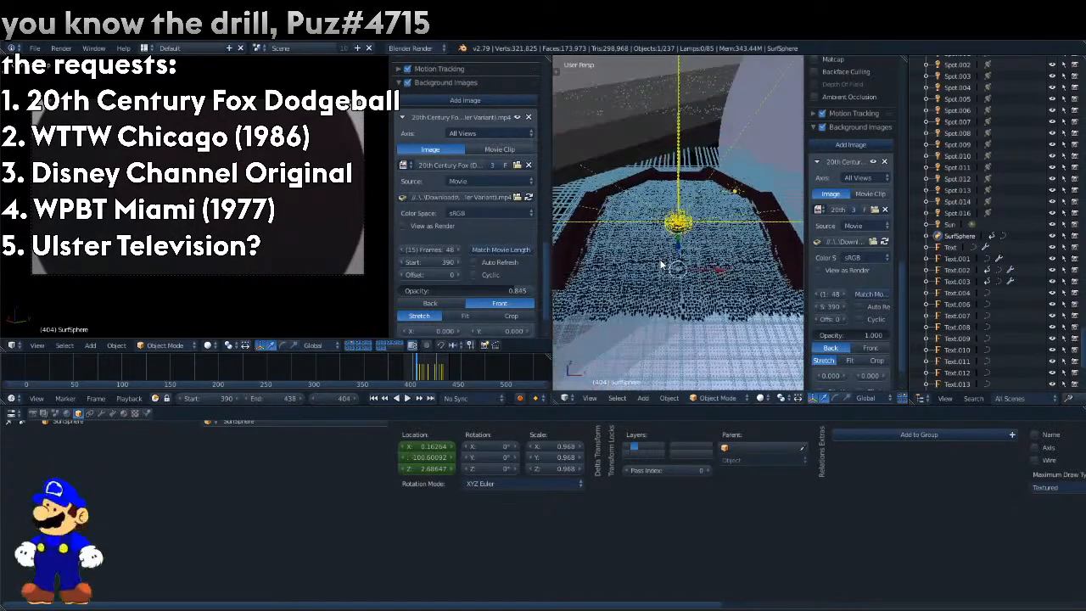
key(KP_3)
scroll(660, 265, down, 5)
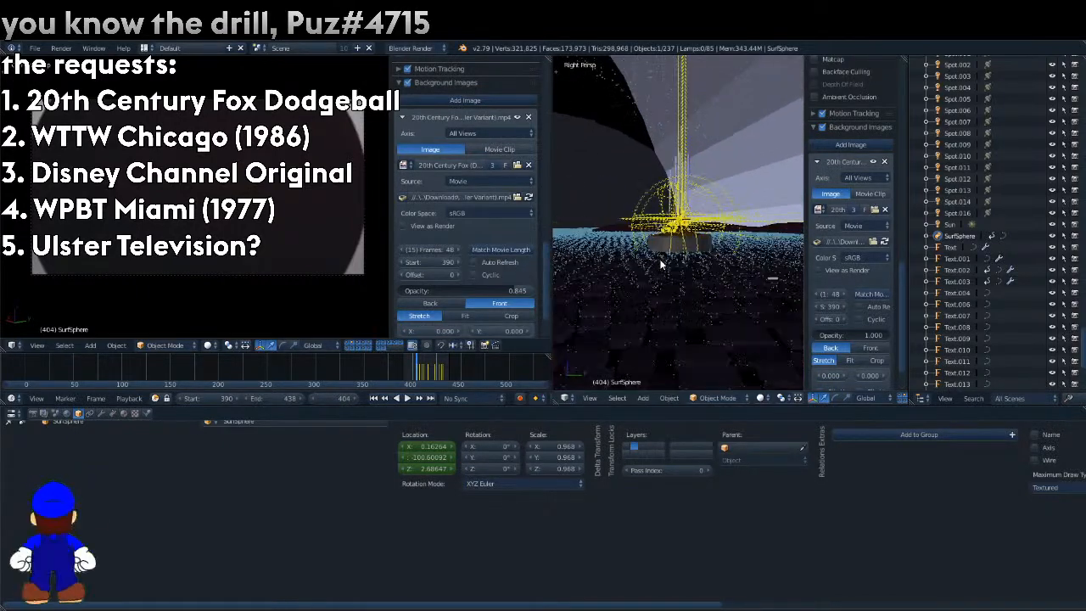
scroll(660, 265, up, 6)
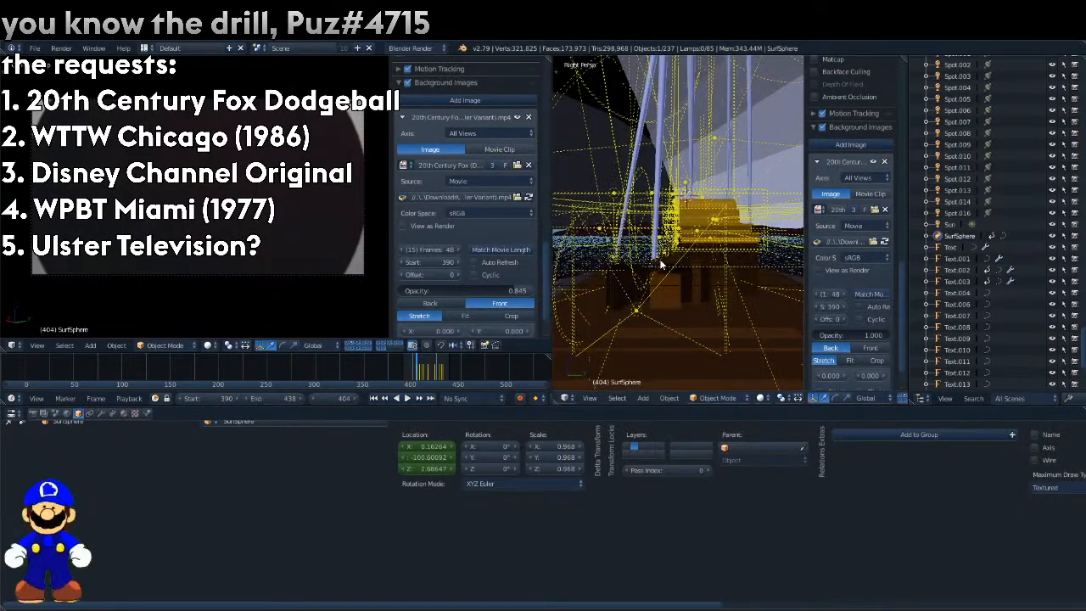
key(KP_4)
key(KP_4)
scroll(661, 265, up, 2)
key(KP_4)
key(KP_4)
key(KP_3)
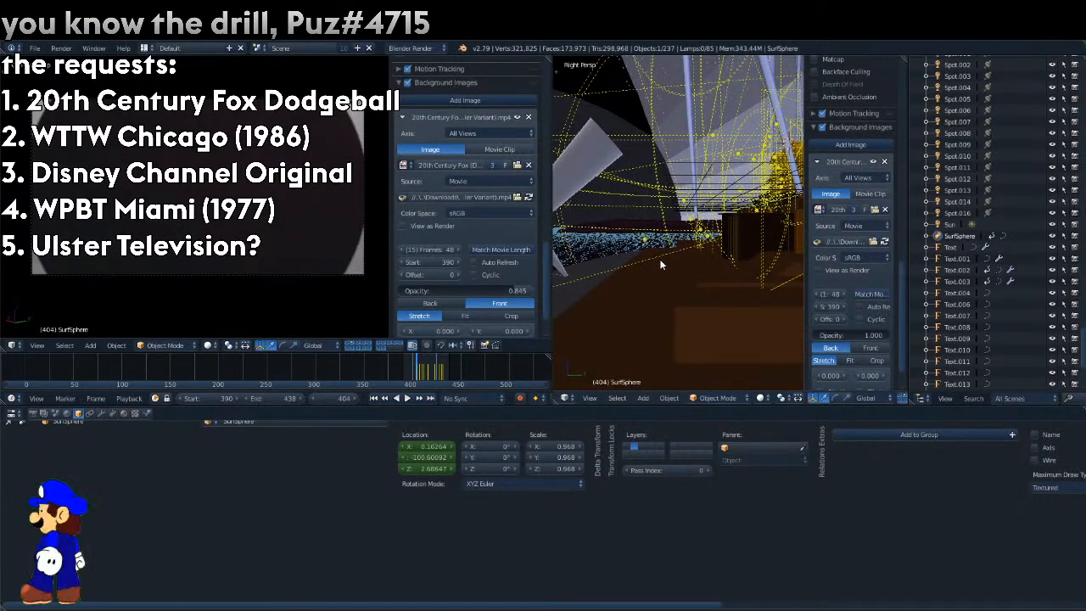
key(KP_1)
key(ctrl+KP_1)
key(KP_8)
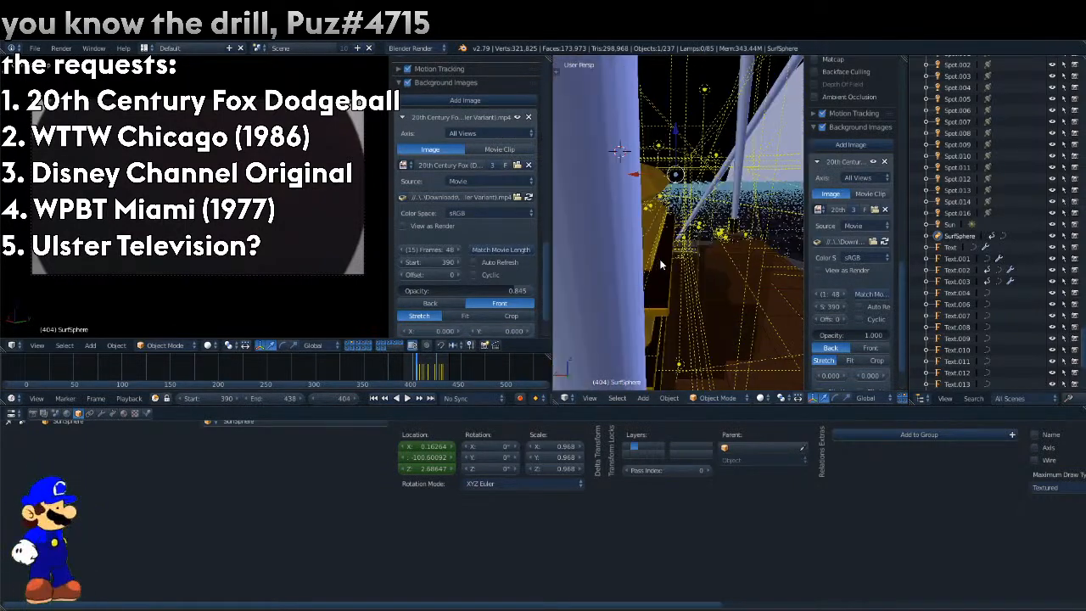
scroll(660, 265, down, 3)
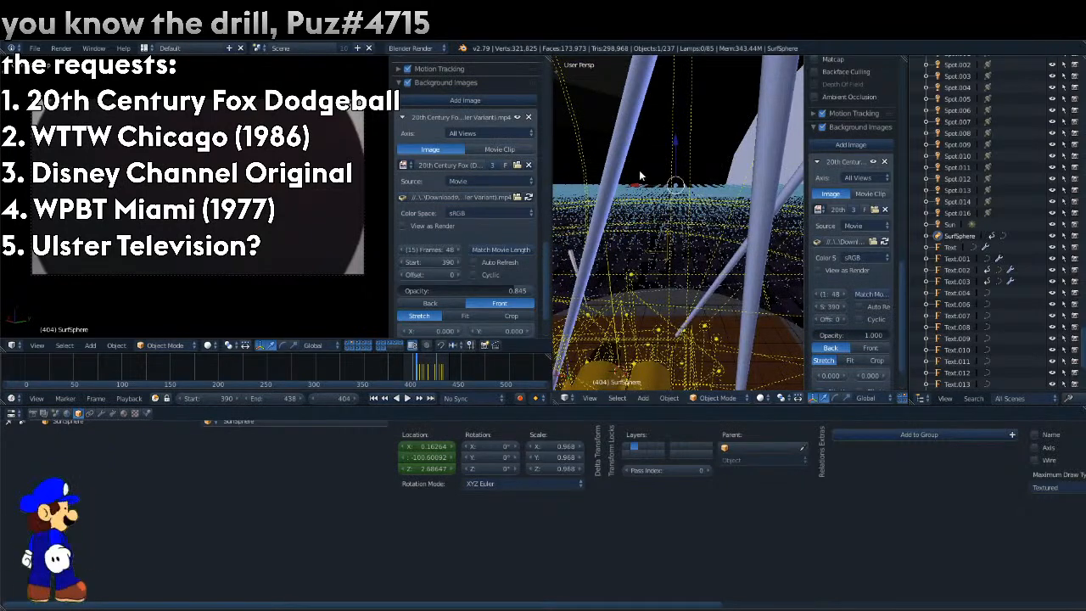
key(g)
key(x)
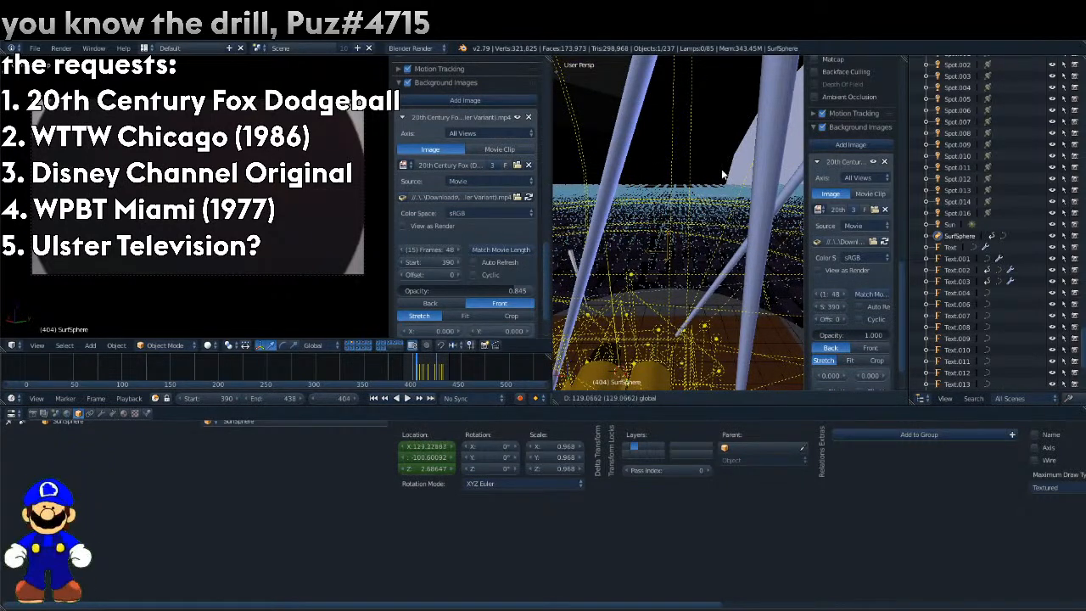
click(795, 137)
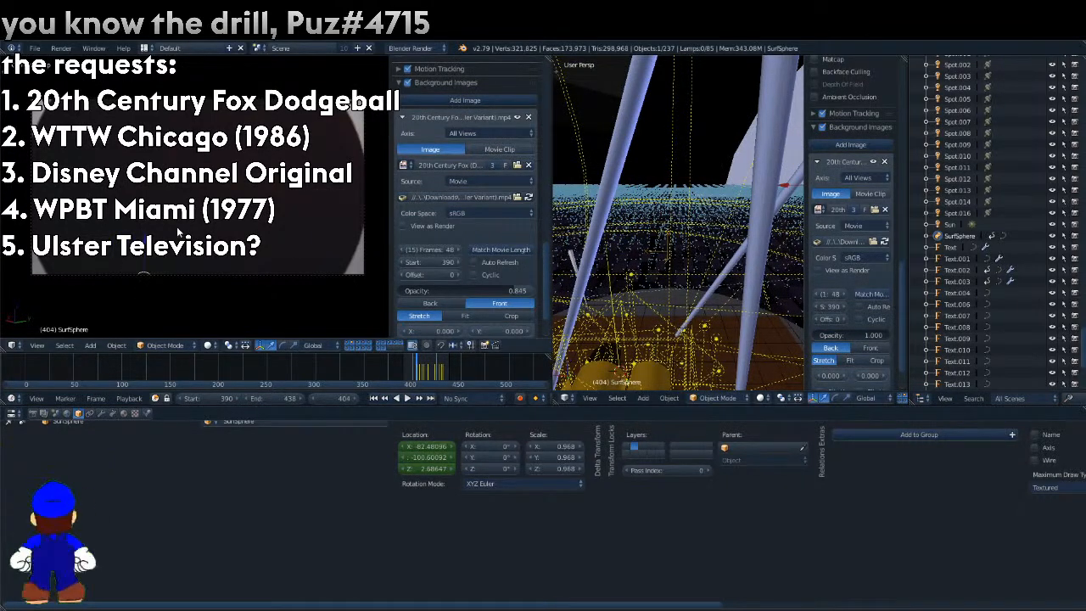
Raise the sphere along Z to about 27.90 in the camera view.
key(g)
key(z)
click(148, 151)
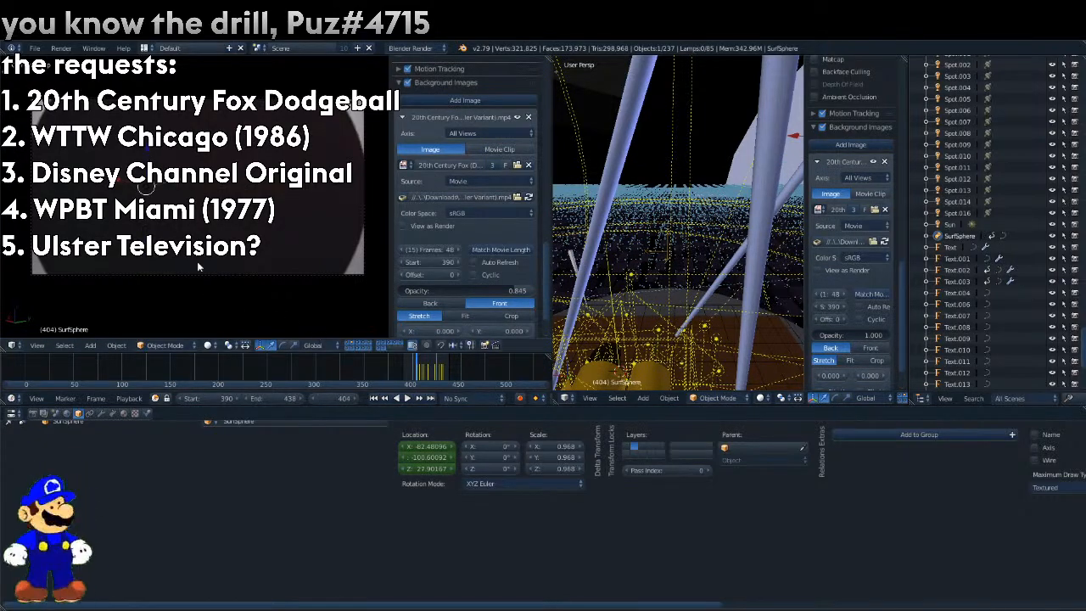
In the top view, move the sphere to about -39.74 in X and -36.70 in Y.
key(KP_7)
scroll(680, 229, down, 12)
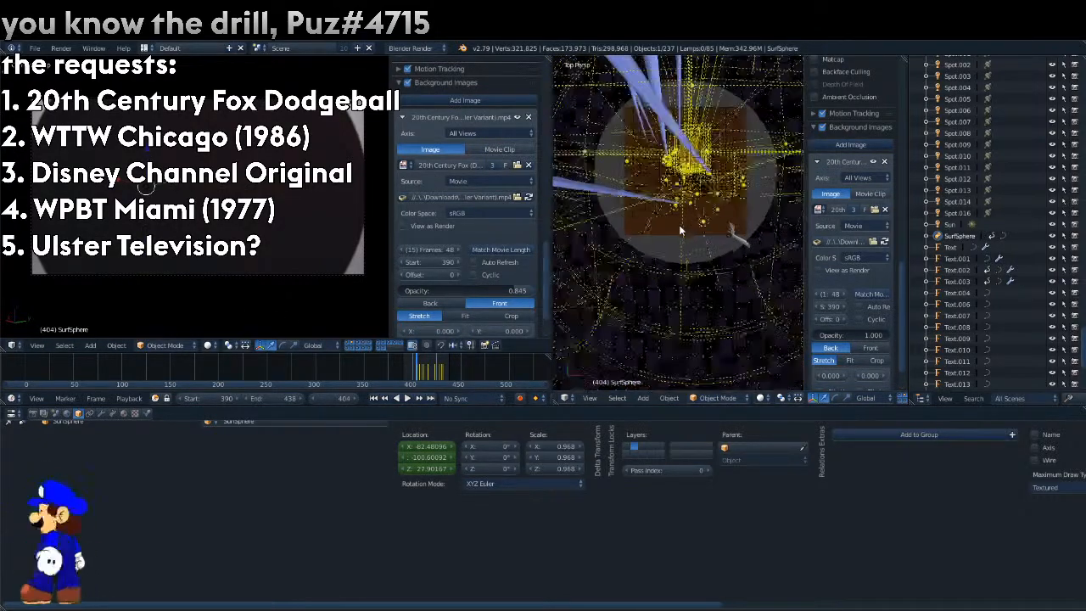
scroll(680, 229, down, 2)
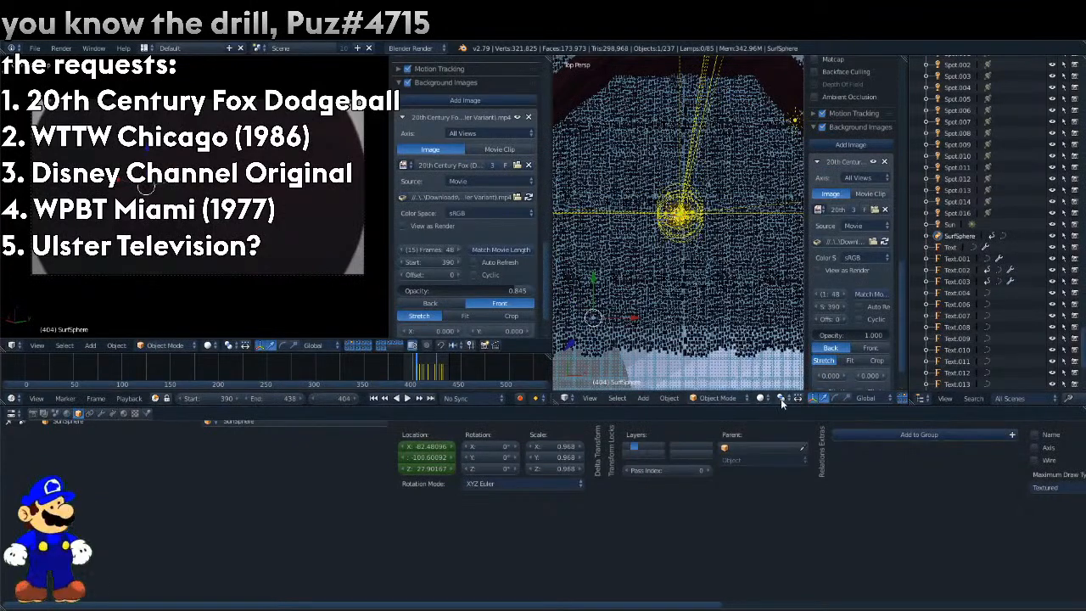
key(g)
click(679, 320)
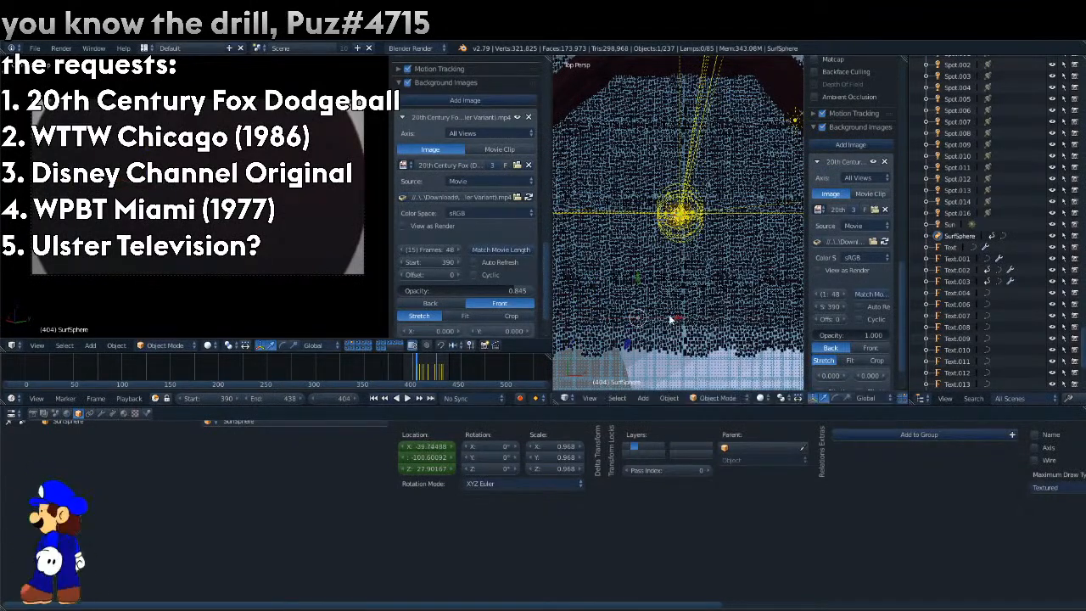
key(g)
key(y)
click(642, 223)
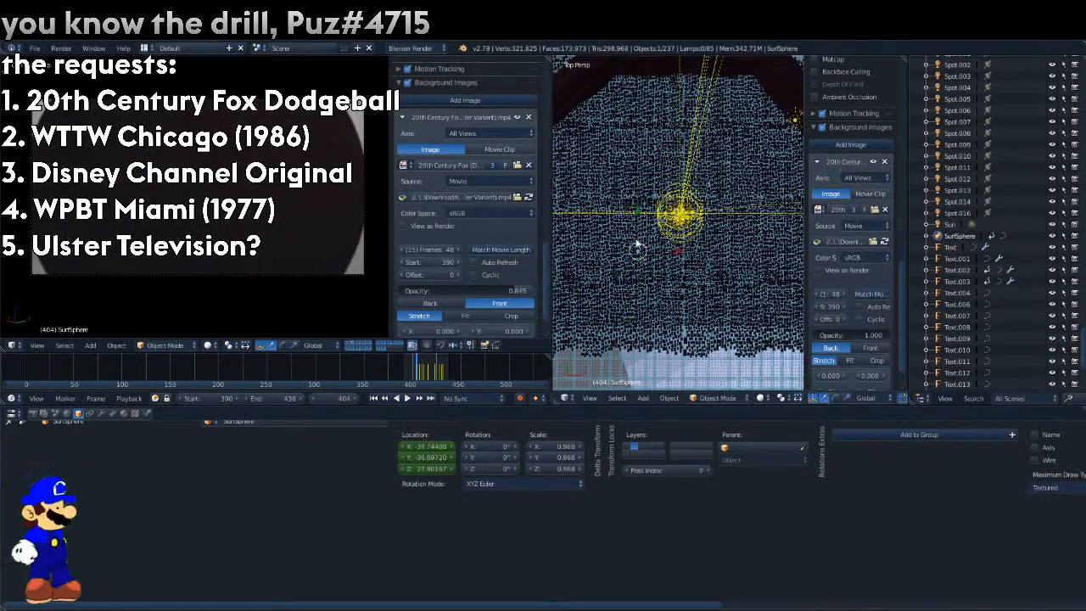
Lower the sphere along Z, then reposition it in the camera view to about X -5.56, Y -21.42, Z -0.04.
key(KP_1)
key(g)
key(z)
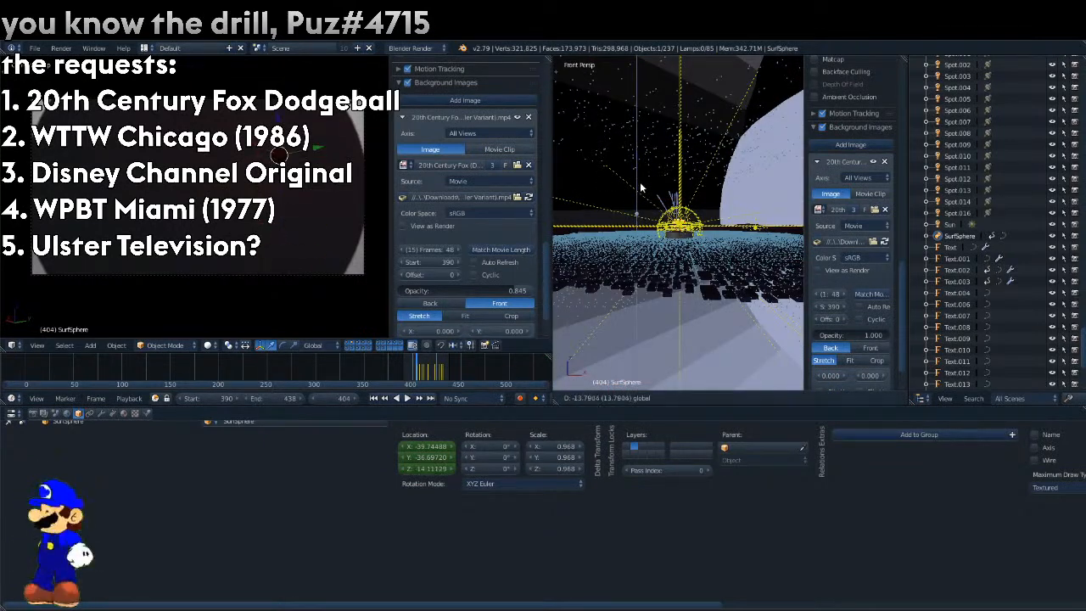
click(642, 195)
drag(261, 235, 40, 118)
drag(88, 186, 293, 145)
drag(228, 126, 177, 120)
drag(204, 82, 204, 196)
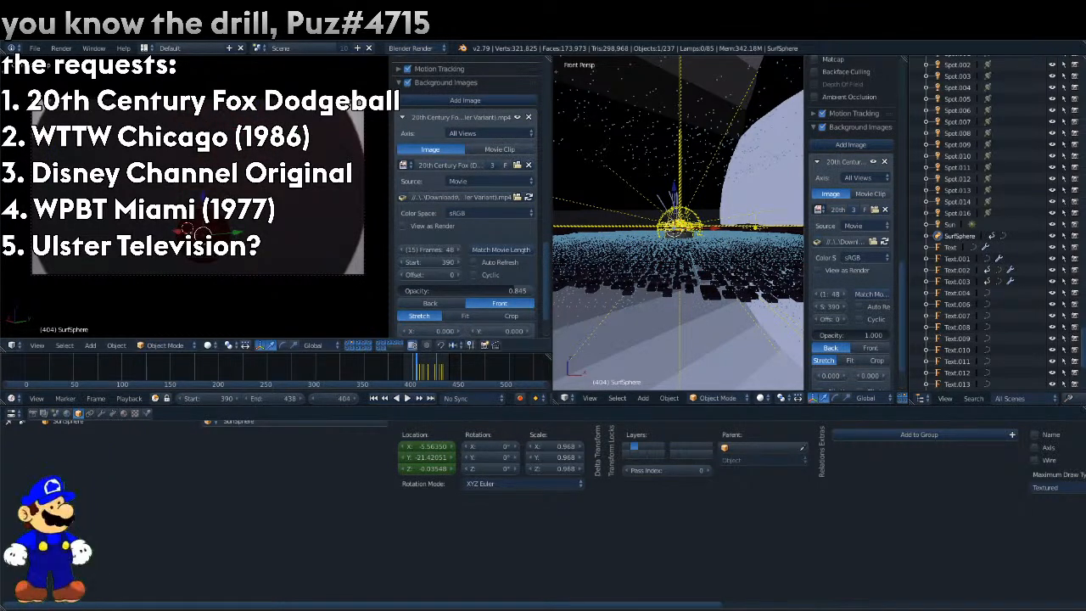
Move the sphere over the reference ball at about X 5.29, Y -13.06, Z -1.55 and keyframe its location at frame 404.
drag(170, 230, 172, 131)
scroll(194, 200, down, 4)
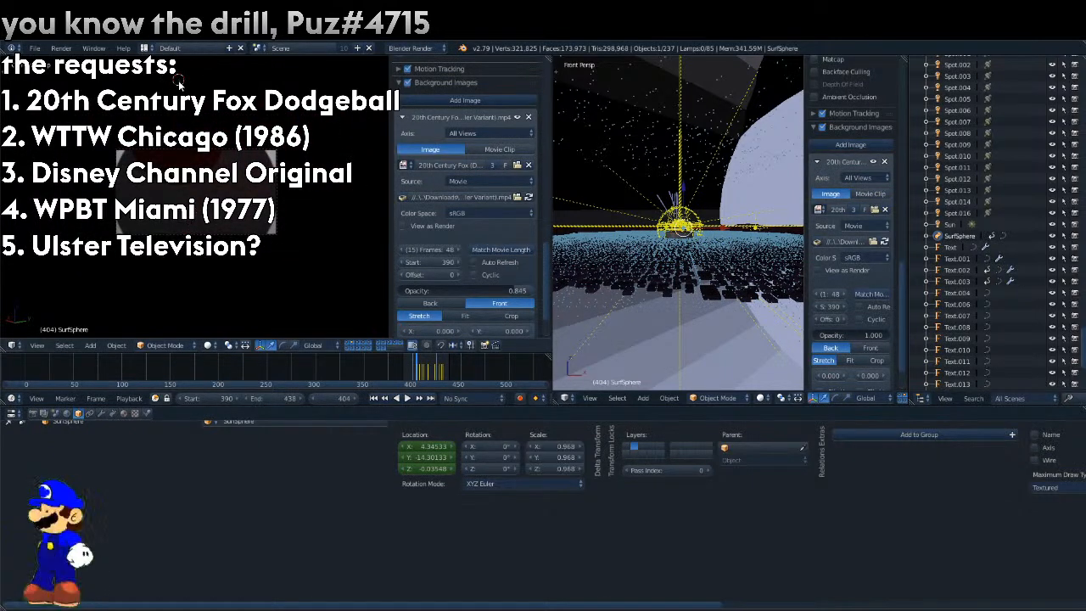
drag(180, 112, 148, 212)
drag(229, 200, 240, 195)
drag(512, 298, 416, 293)
drag(243, 199, 195, 194)
scroll(345, 210, up, 5)
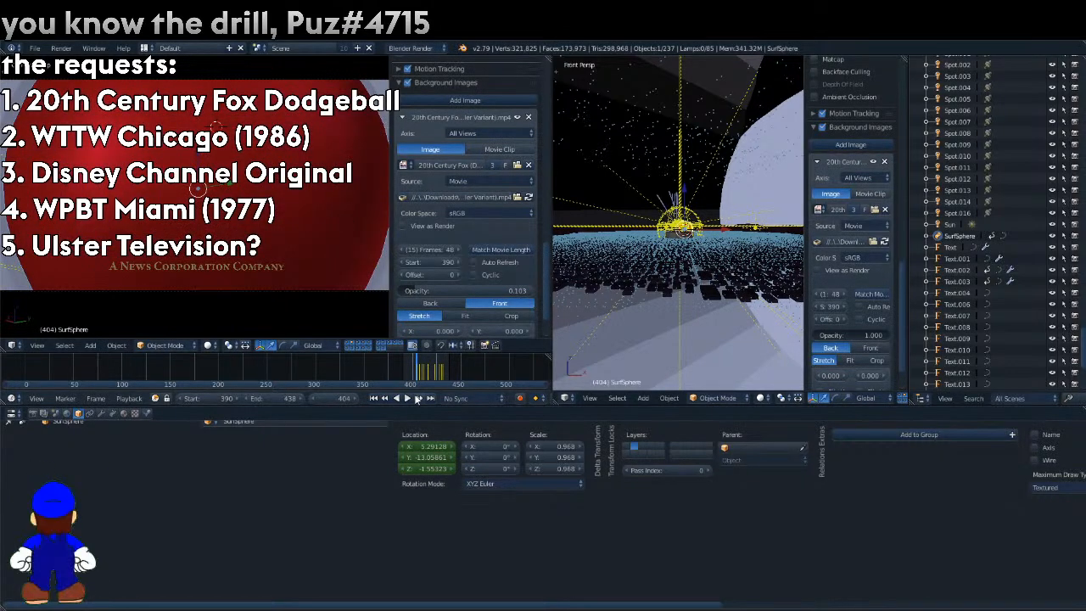
right_click(434, 448)
click(429, 398)
Set the reference movie's opacity to 0.524, go to frame 400 and shift the sphere along Y to about -16.53.
drag(441, 293, 471, 290)
key(Left)
key(Left)
key(Left)
key(Left)
key(Left)
key(Right)
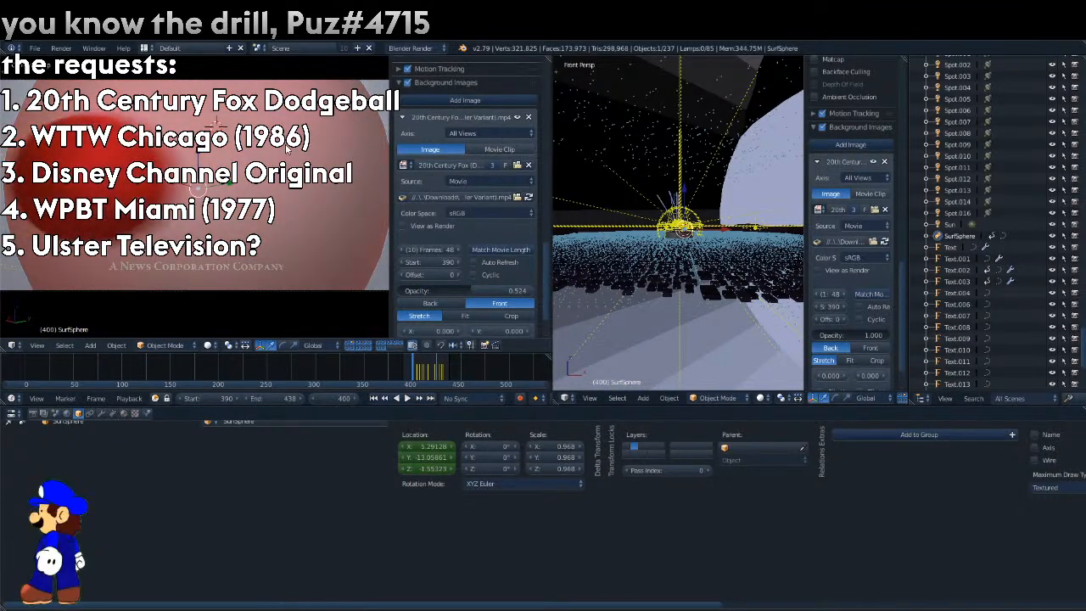
drag(232, 186, 73, 189)
scroll(73, 188, down, 2)
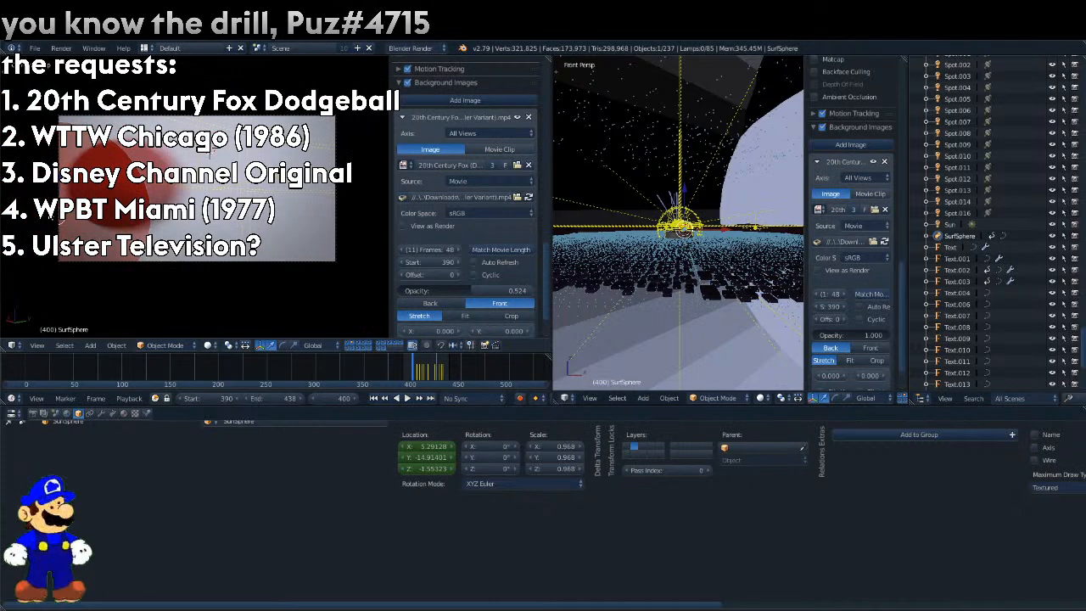
key(g)
key(y)
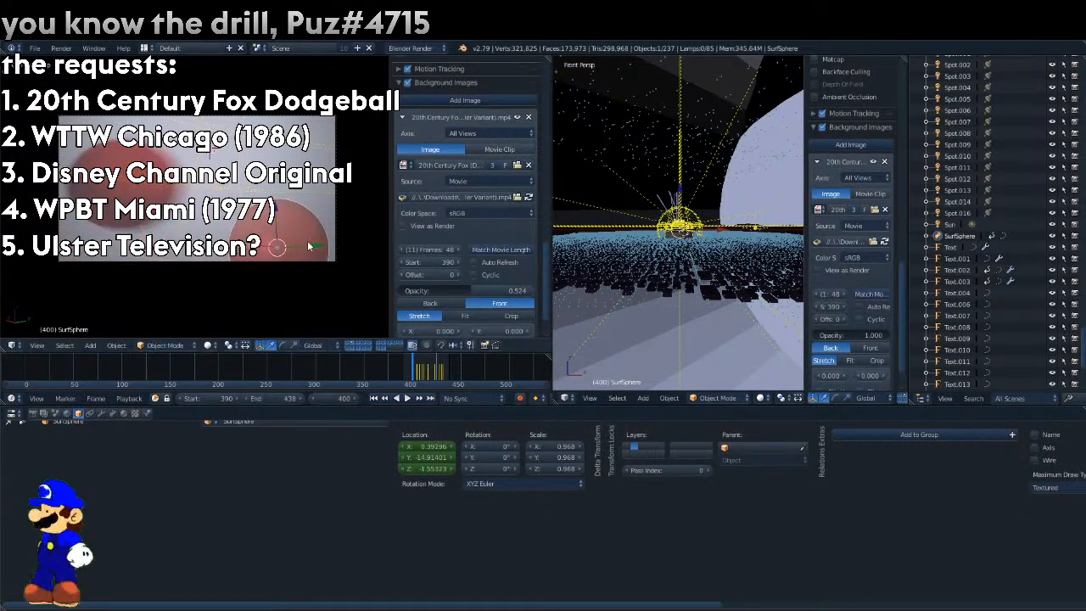
click(185, 249)
Move the sphere to about X 3.03 and Z -0.53 at frame 400 and keyframe its location.
key(g)
key(x)
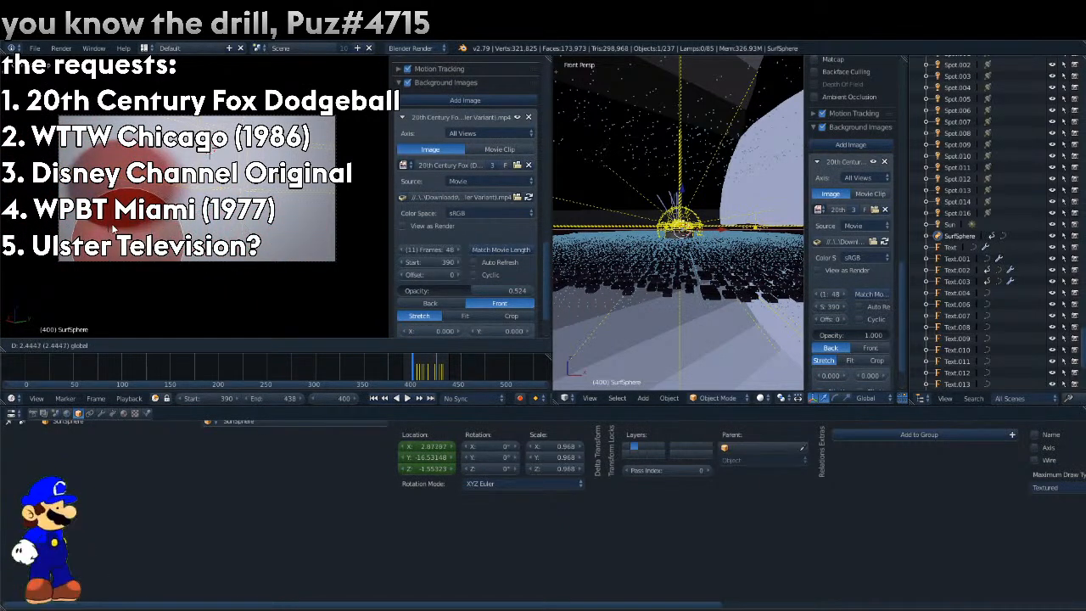
click(119, 193)
key(g)
key(z)
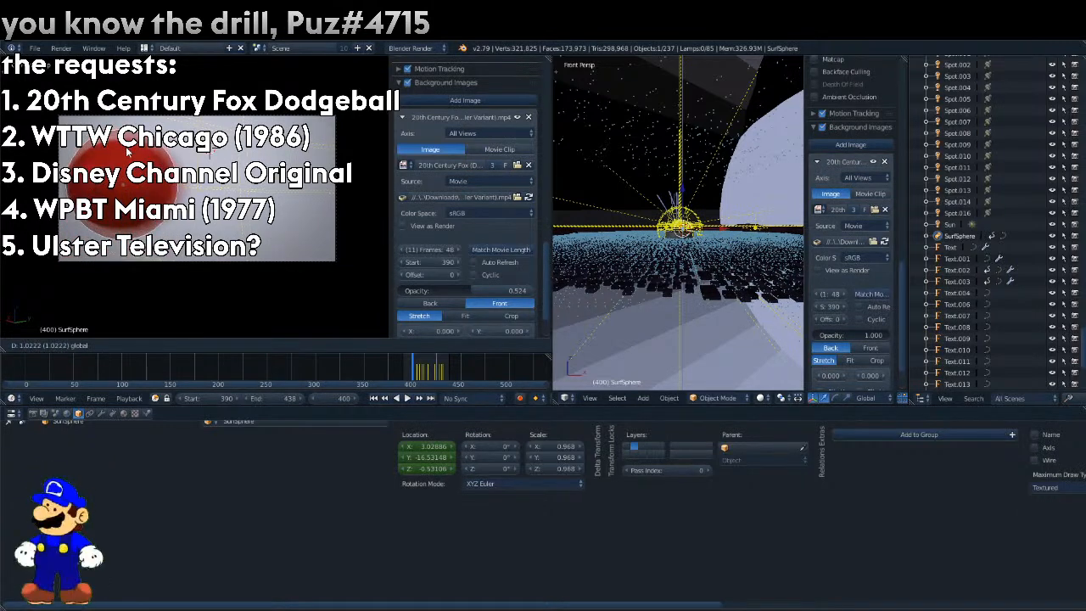
click(128, 151)
right_click(431, 468)
click(407, 402)
At frame 397, use Normal transform orientation to move the sphere to about X 3.75, Y -17.13 and keyframe its location.
key(Right)
key(Right)
key(Right)
key(Left)
key(Left)
key(Left)
key(Left)
key(Left)
key(Left)
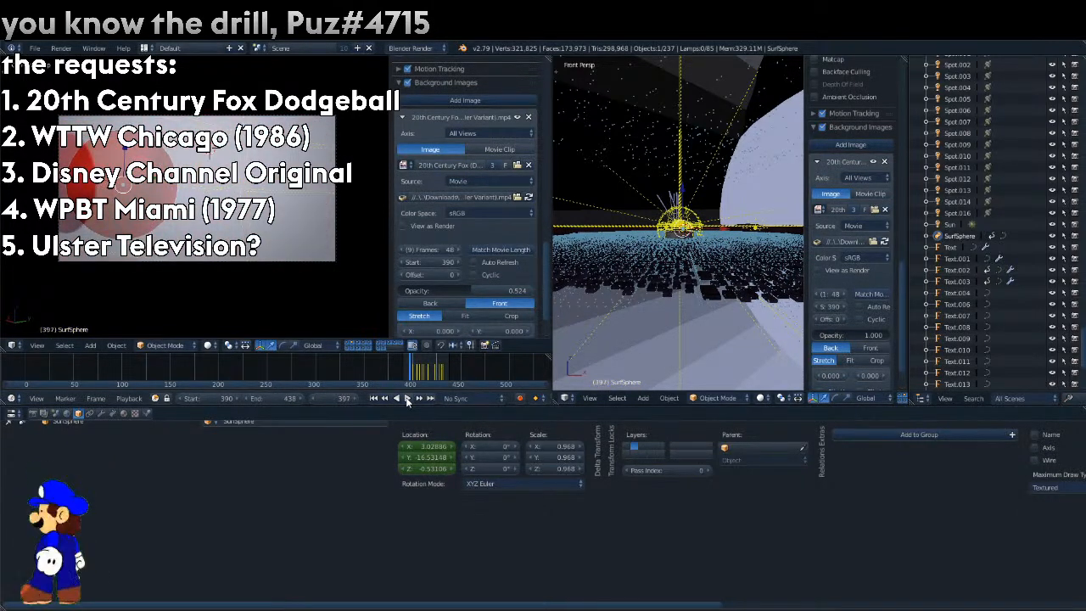
click(312, 345)
click(339, 307)
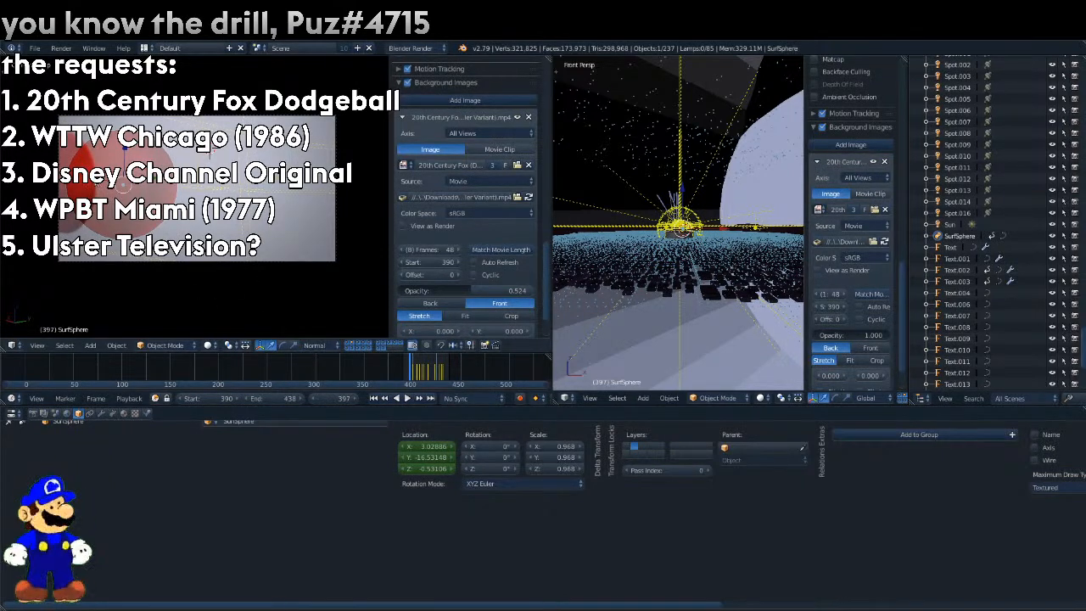
drag(88, 187, 59, 188)
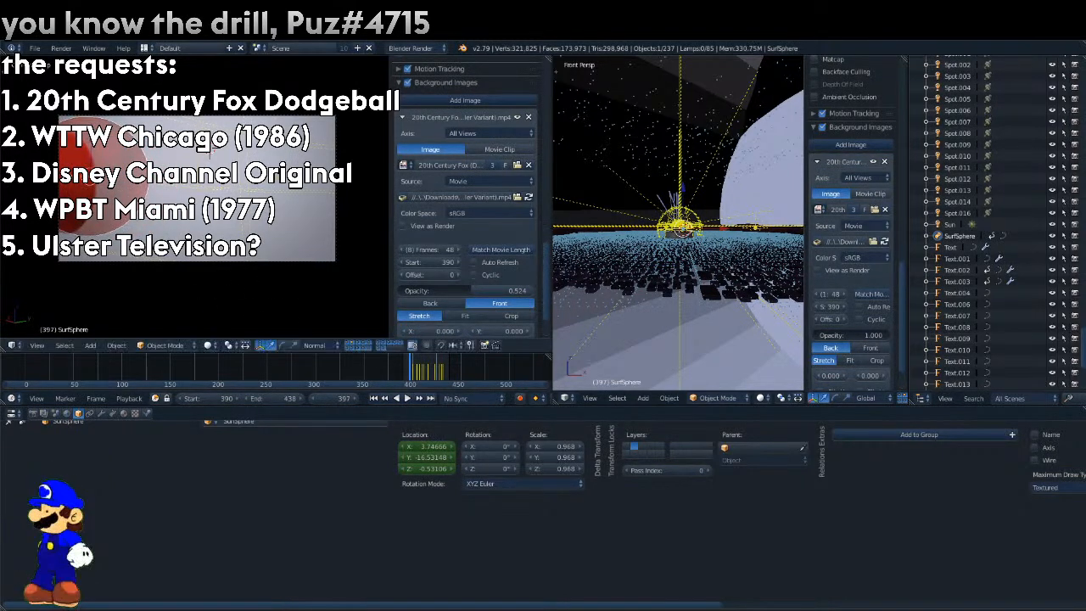
right_click(436, 458)
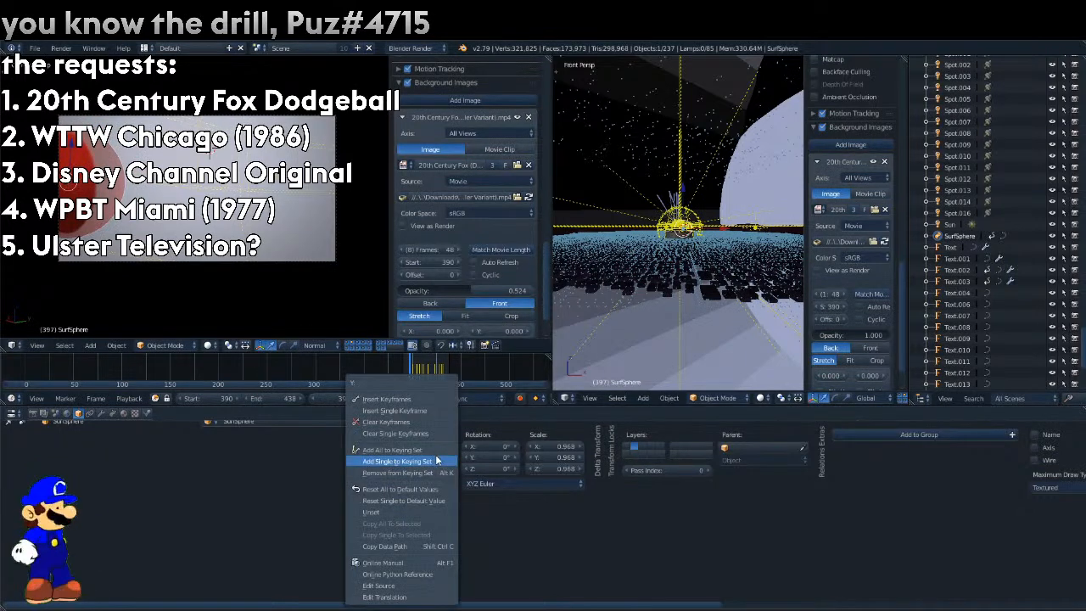
click(413, 399)
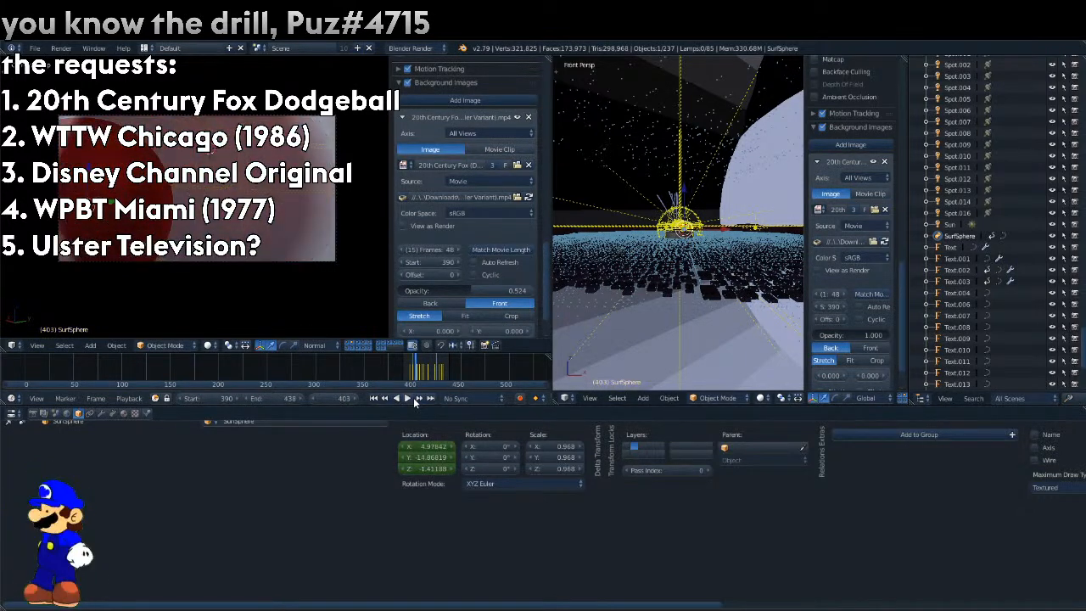
At frame 403, move the sphere to about X 4.48, Y -13.86 and keyframe its location.
drag(127, 202, 212, 199)
right_click(435, 469)
click(401, 398)
Go back to frame 396 and keyframe the sphere's location.
drag(412, 375, 404, 394)
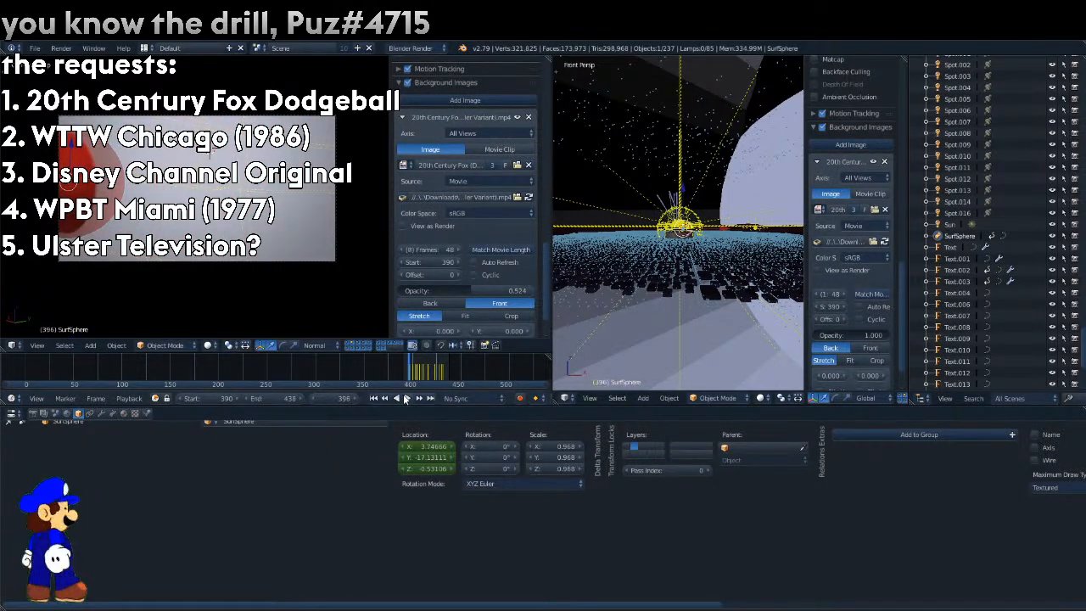
right_click(429, 459)
click(412, 398)
At frame 393, move the sphere onto the reference ball at about X -4.69, Y -13.64, Z 3.05 and keyframe its location.
key(Left)
key(Left)
drag(42, 186, 247, 120)
right_click(413, 448)
click(384, 399)
At frame 390, keyframe the sphere's location with Y at about -14.46.
key(Left)
key(Left)
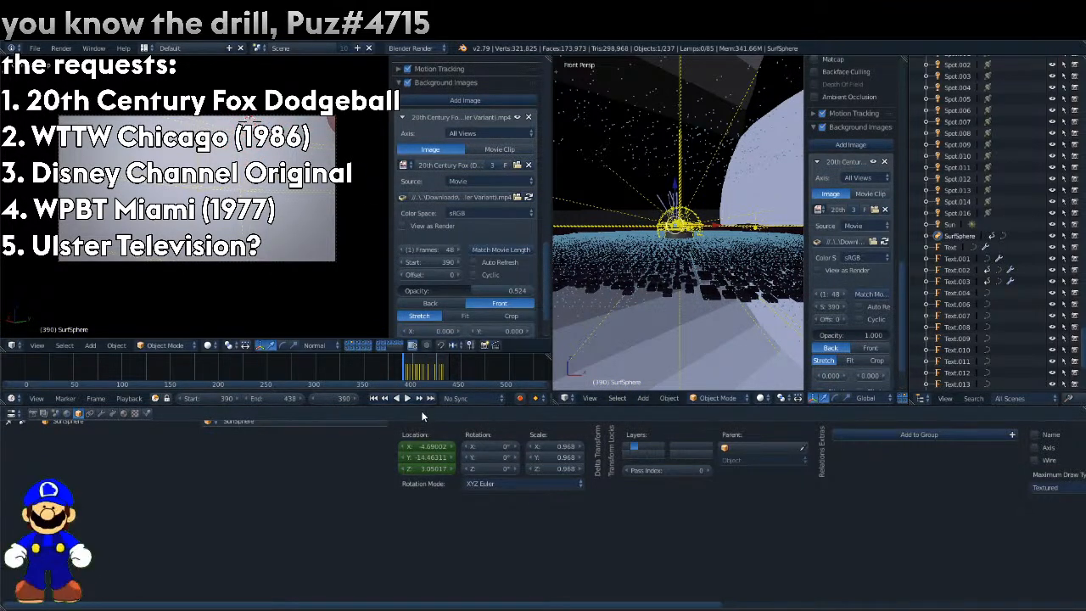
right_click(433, 446)
click(417, 398)
Compare the sphere with the reference ball on the frames up to 403 and keyframe the sphere's scale.
key(Right)
key(Right)
key(Right)
key(Right)
key(Right)
key(Right)
key(Right)
key(Right)
key(Right)
key(Right)
key(Right)
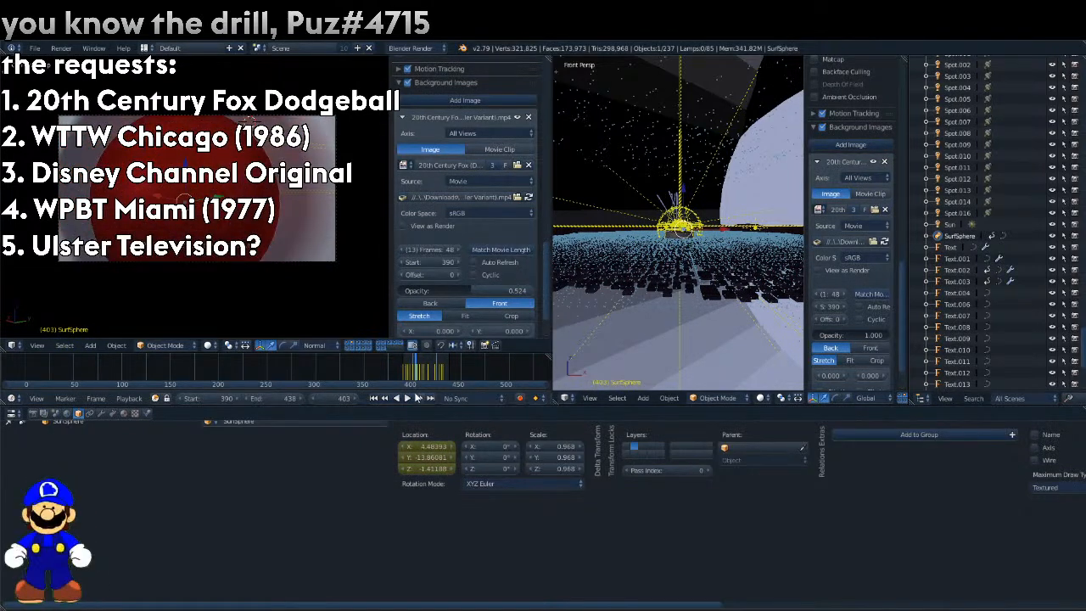
key(Left)
key(Left)
key(Left)
key(Left)
key(Right)
key(Right)
right_click(564, 452)
click(533, 405)
At frame 398, narrow the sphere's X scale to 0.858 and keyframe the scale.
key(Left)
key(Left)
key(Left)
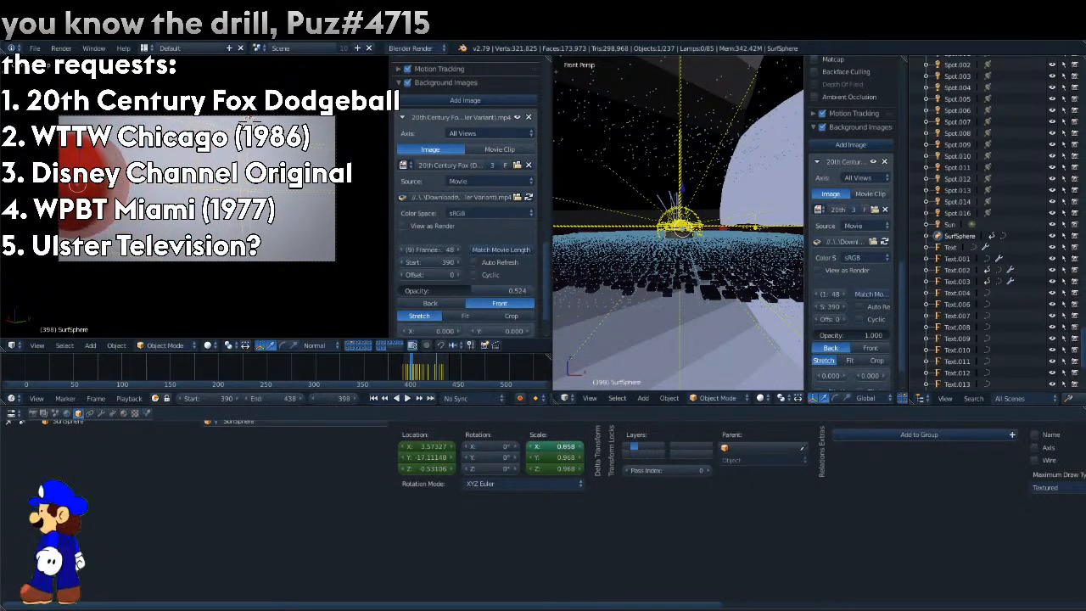
right_click(568, 445)
click(546, 400)
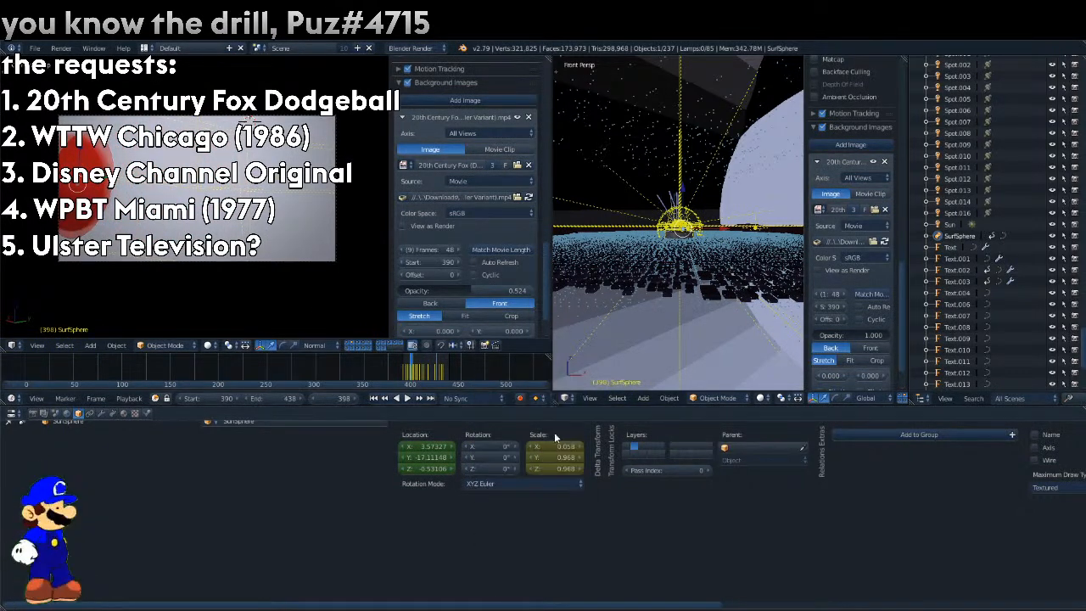
Check the neighbouring frames, then go to frame 394 and keyframe the sphere's scale.
key(Right)
key(Right)
key(Right)
key(Left)
key(Left)
key(Left)
key(Left)
key(Left)
key(Left)
key(Left)
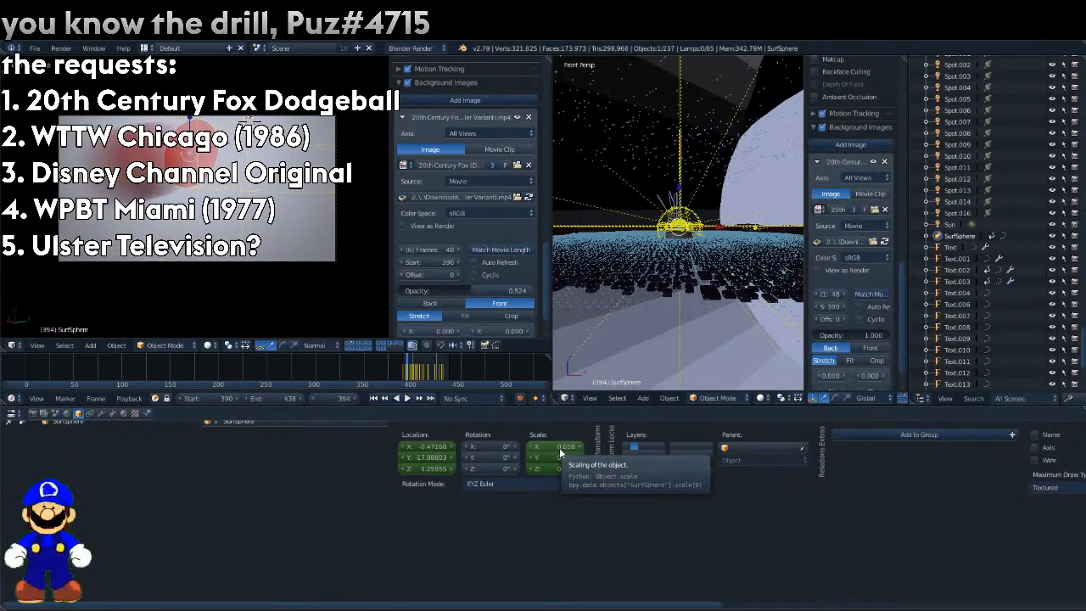
right_click(559, 447)
click(534, 400)
Step forward and back through the frames to compare the sphere's shape and position with the reference ball.
key(Right)
key(Right)
key(Right)
key(Right)
key(Right)
key(Right)
key(Right)
key(Right)
key(Right)
key(Right)
key(Right)
key(Right)
key(Right)
key(Right)
key(Right)
key(Right)
key(Right)
key(Right)
key(Right)
key(Right)
key(Right)
key(Right)
key(Right)
key(Right)
key(Right)
key(Right)
key(Right)
key(Right)
key(Right)
key(Right)
key(Right)
key(Right)
key(Left)
key(Left)
key(Left)
key(Left)
key(Left)
key(Left)
key(Left)
key(Left)
key(Left)
key(Left)
key(Left)
key(Left)
key(Left)
key(Left)
key(Left)
key(Left)
key(Left)
key(Left)
key(Left)
key(Left)
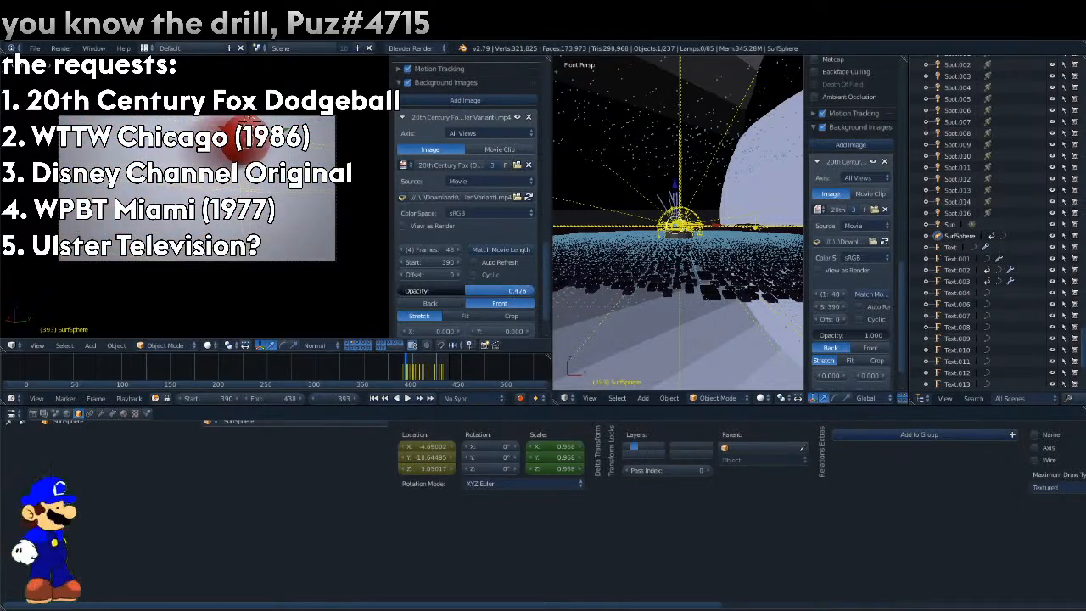
Set the reference movie's opacity to 0 and play back the ball animation in the camera view.
drag(475, 290, 374, 278)
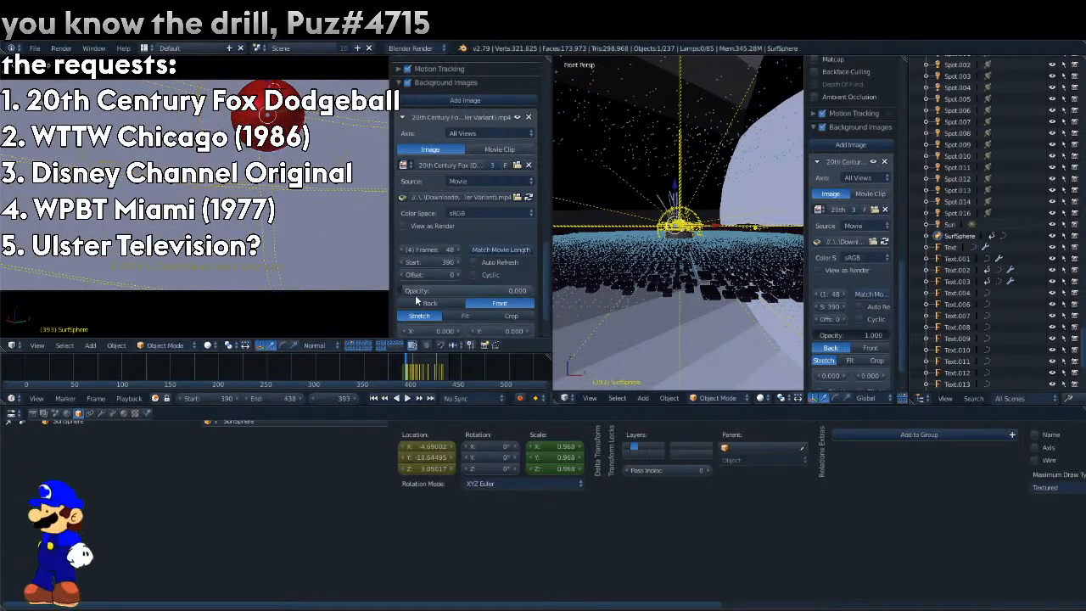
click(402, 363)
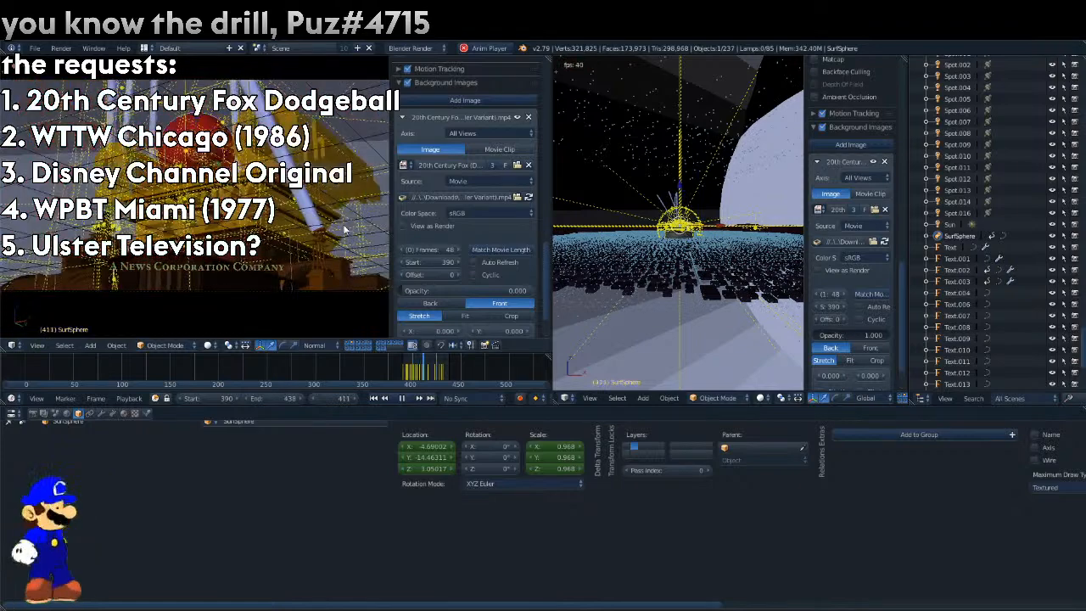
key(alt+a)
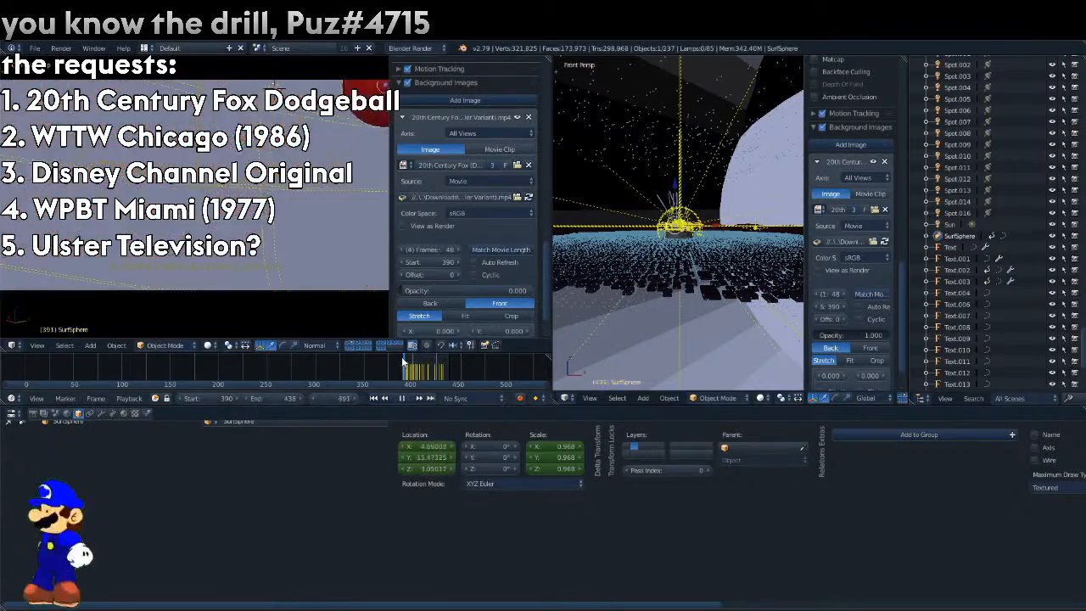
key(alt+a)
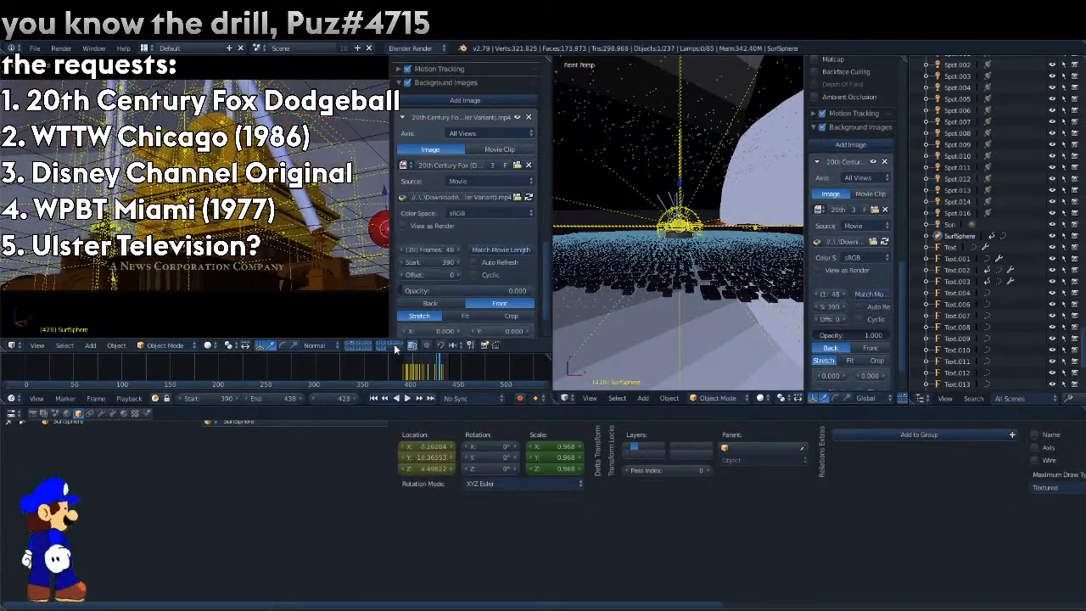
Isolate the layer holding the "A News Corporation Company" text, select the text and go to frame 405.
click(384, 347)
right_click(261, 270)
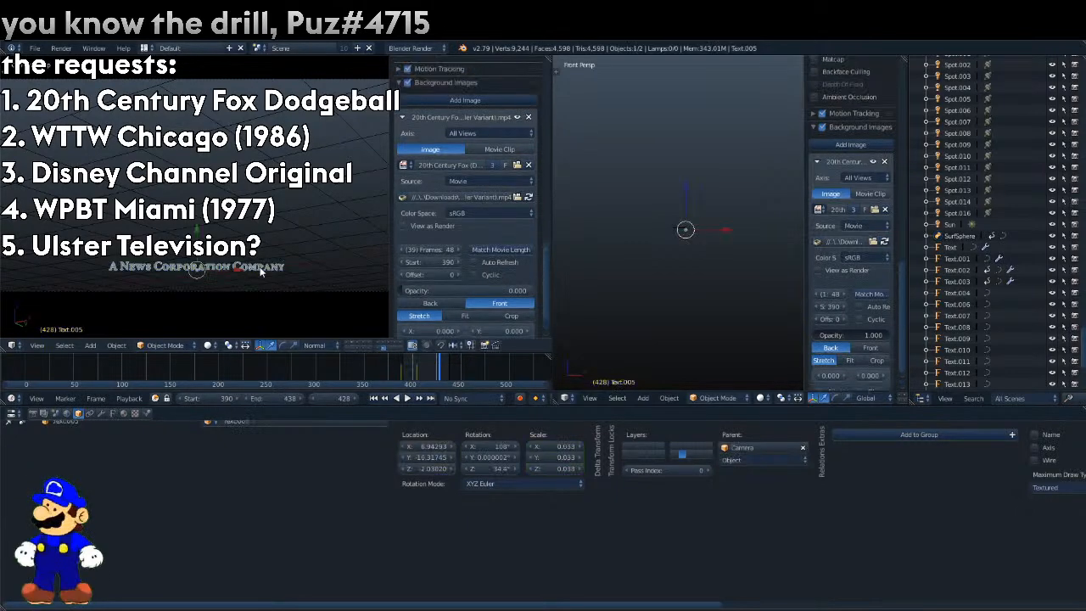
key(Left)
key(Left)
key(Left)
key(Left)
key(Left)
key(Left)
key(Left)
key(Left)
key(Left)
key(Left)
key(Left)
key(Left)
key(Left)
key(Left)
key(Left)
key(Left)
key(Left)
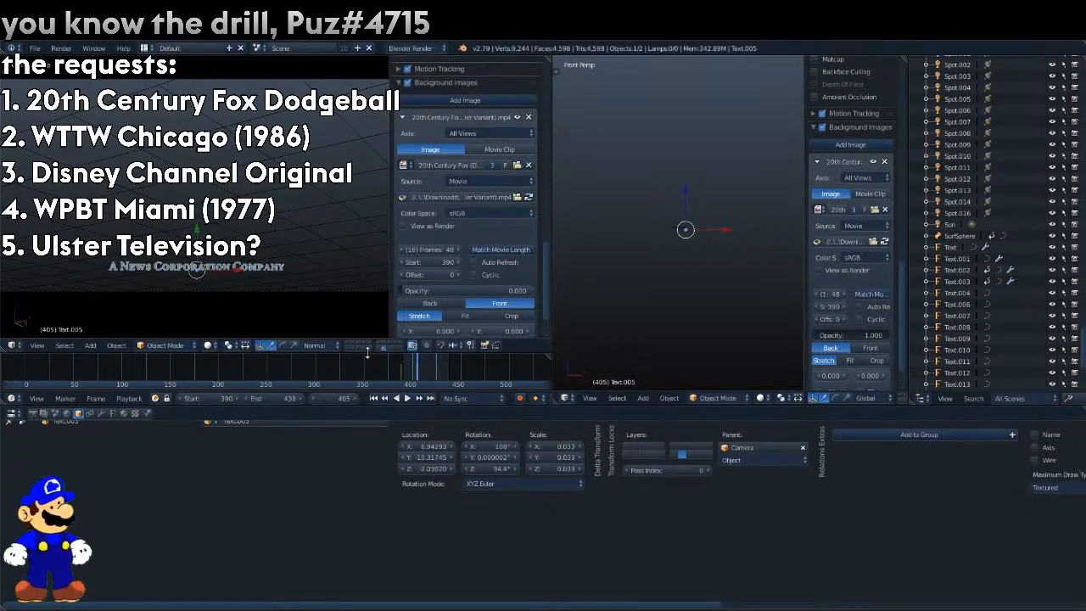
Show the other scene layers again and keyframe the News Corporation text's location at frame 405.
shift+click(379, 347)
mouse_move(382, 344)
shift+mouse_down()
mouse_move(395, 344)
mouse_move(348, 344)
mouse_move(364, 348)
shift+mouse_up()
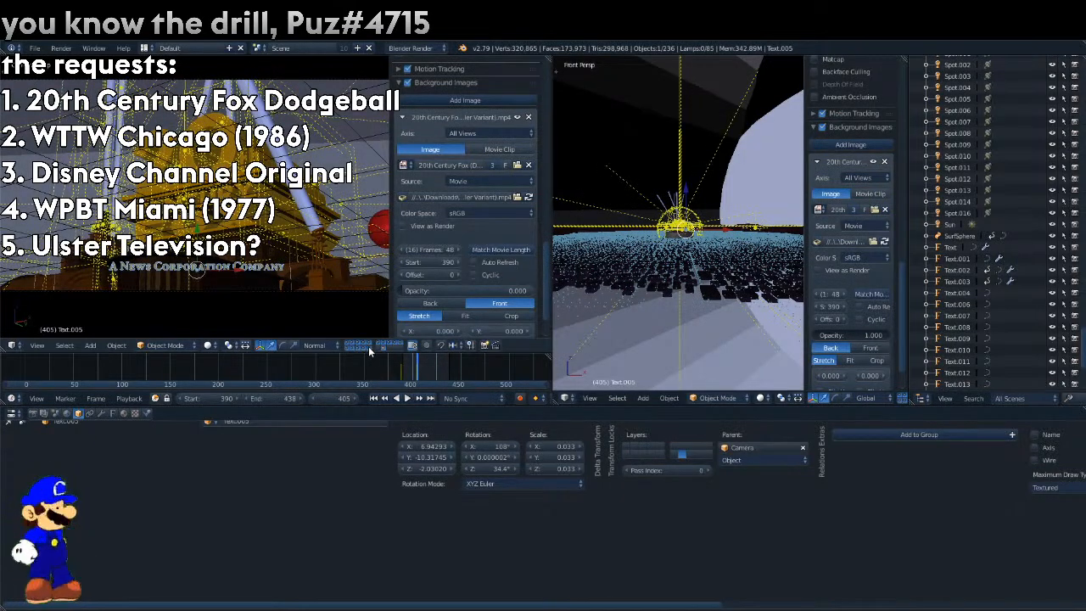
shift+click(368, 346)
key(Left)
key(Right)
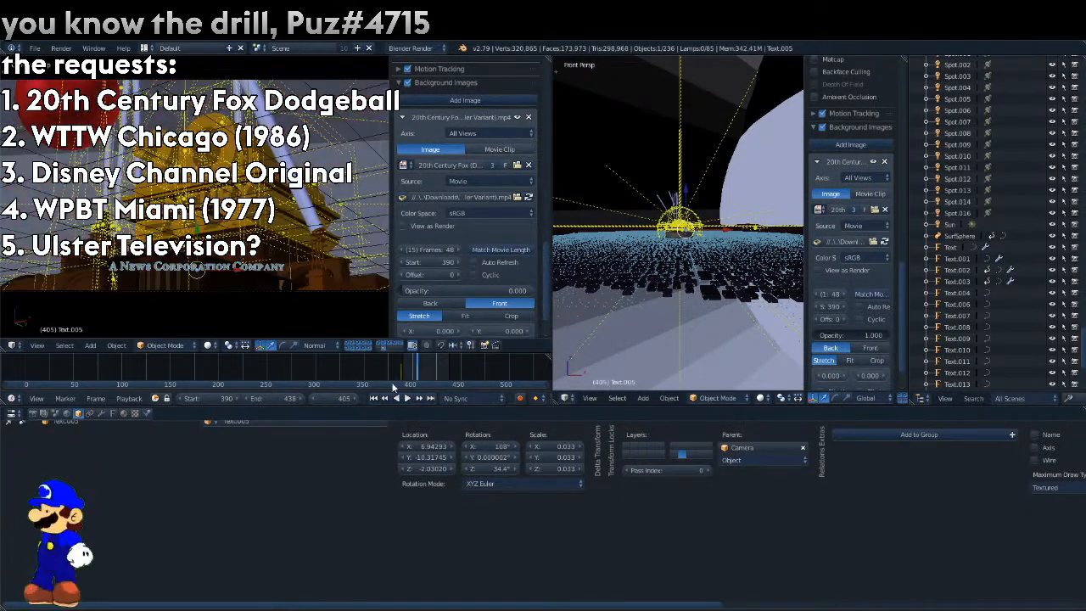
right_click(420, 435)
key(Escape)
At frame 404, move the News Corporation text out of view to X about 27.38 and keyframe its location.
key(Left)
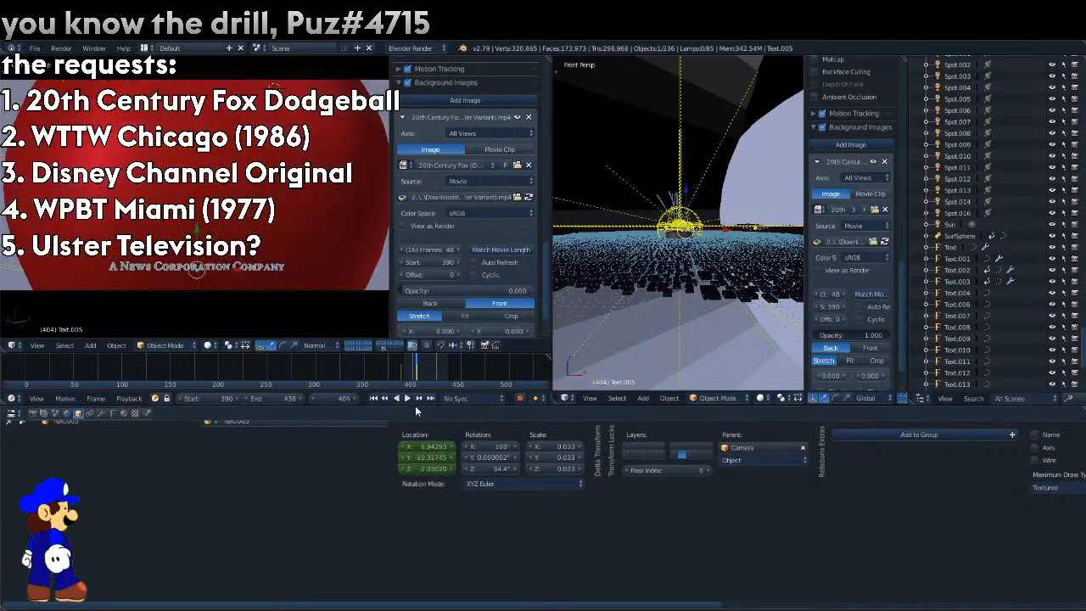
right_click(429, 446)
click(420, 400)
Step through the following frames and play back the animation to check the ball and the text's appearance.
key(Right)
key(Right)
key(Right)
key(Right)
click(420, 398)
key(alt+a)
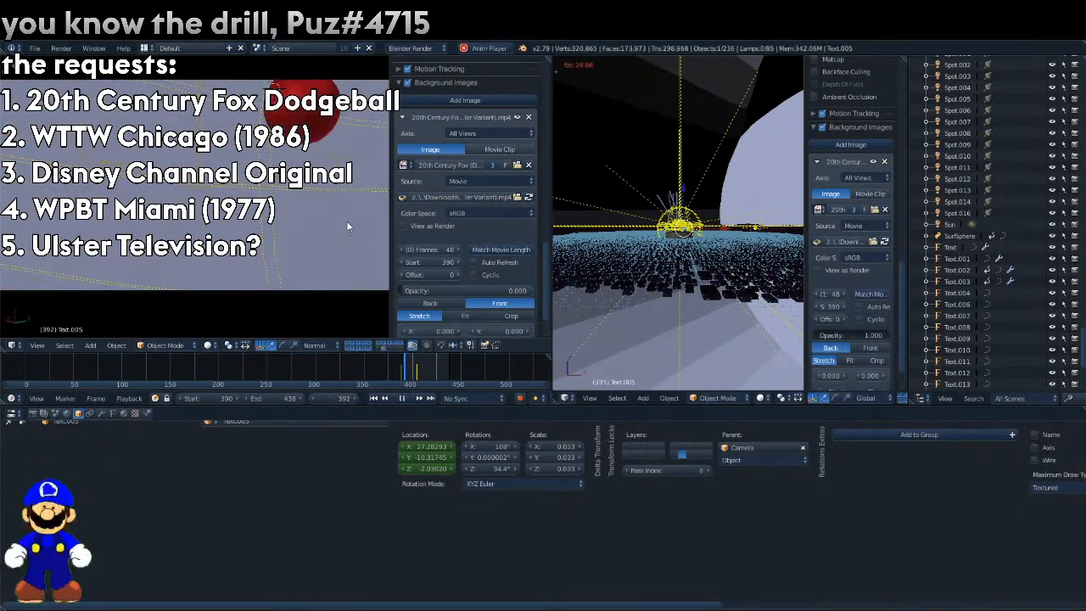
key(alt+a)
Stop the playback, isolate the second scene layer and go to frame 387.
key(alt+a)
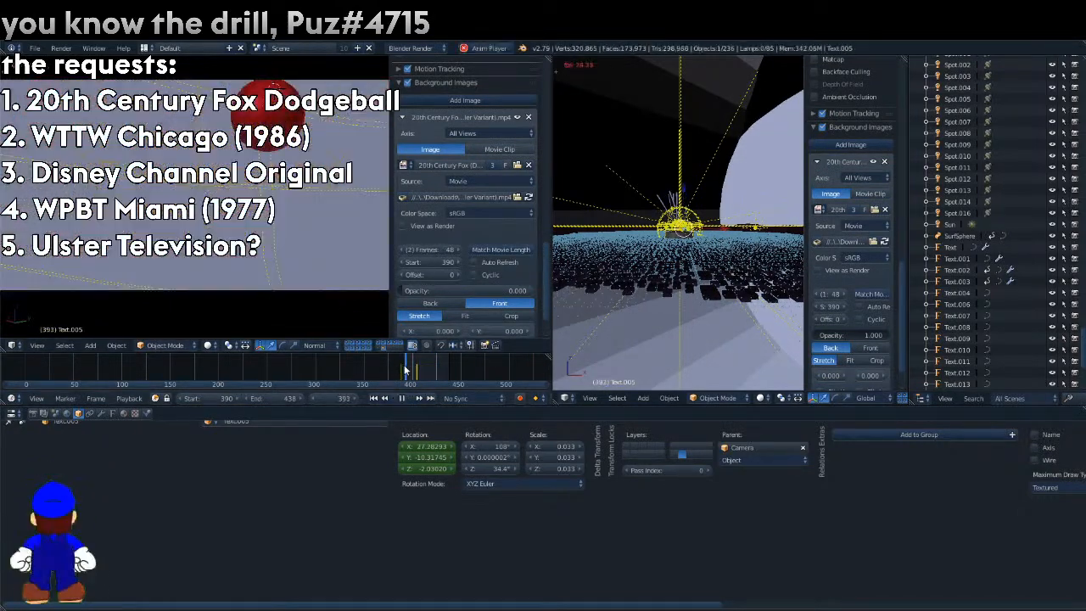
key(alt+a)
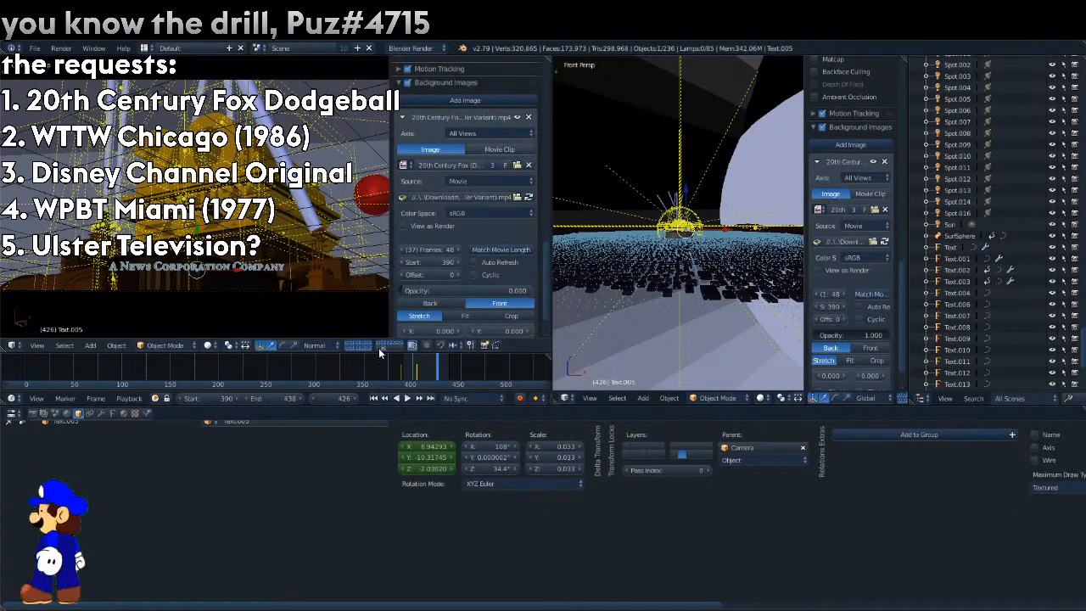
click(378, 347)
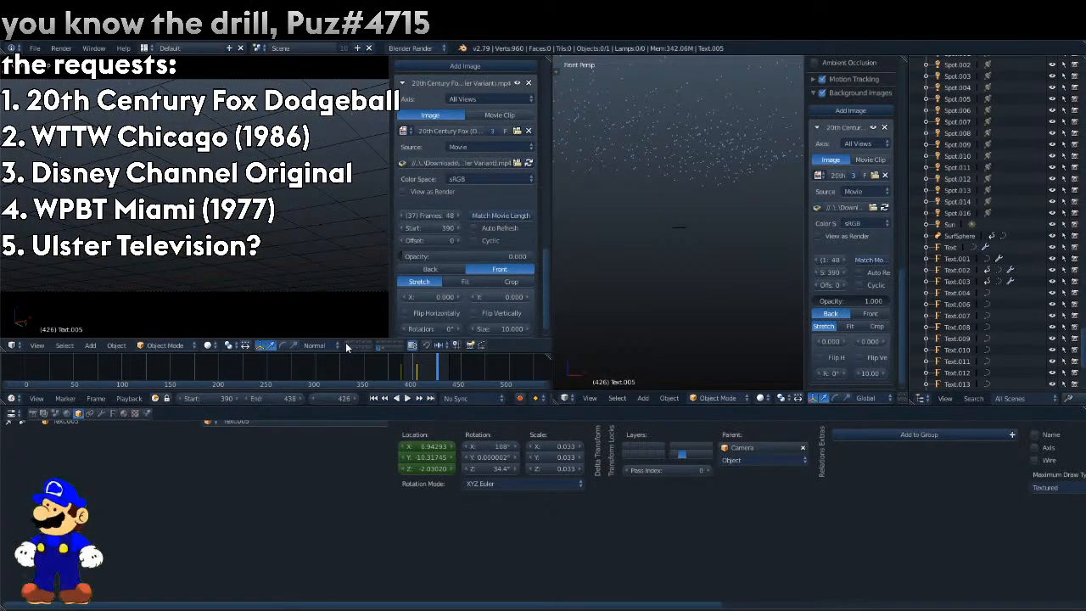
click(347, 345)
click(356, 344)
drag(450, 373, 398, 374)
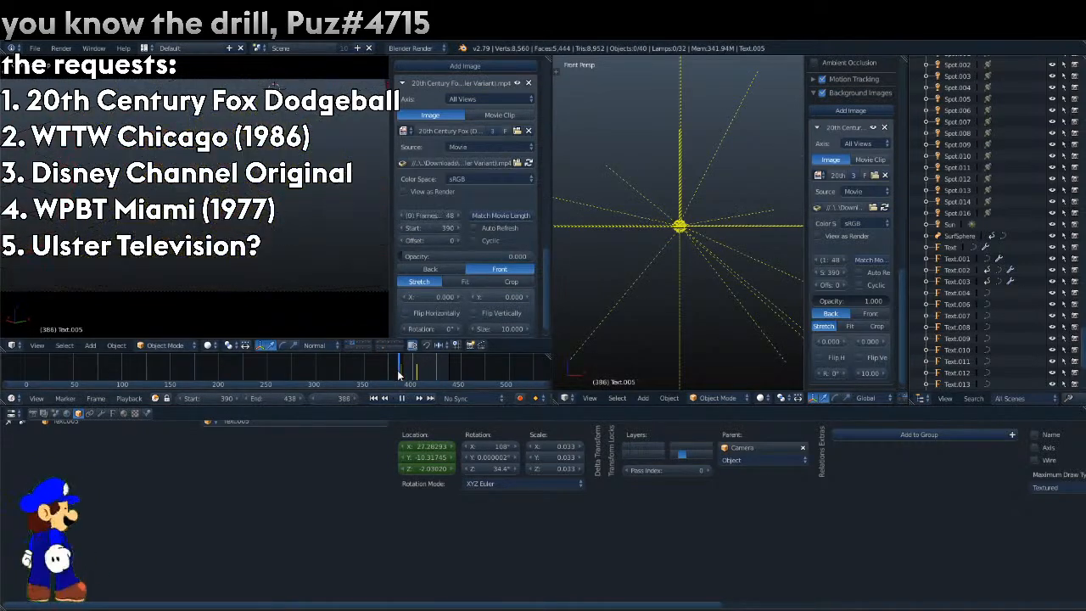
click(117, 345)
click(126, 331)
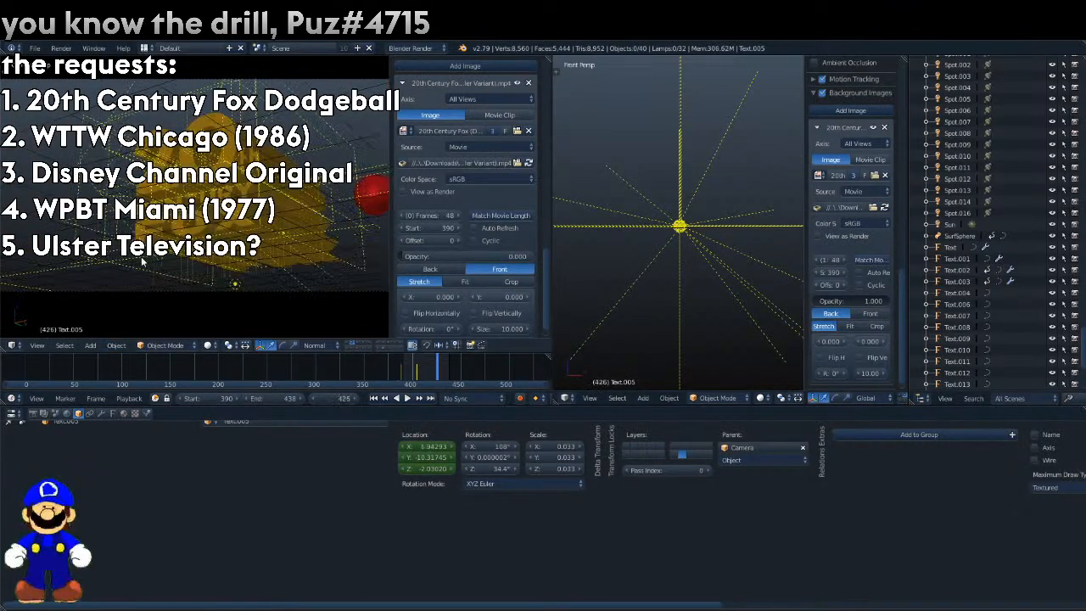
key(ctrl+shift+z)
Add a mesh plane to the isolated layer and scale it up to about 6.86.
click(116, 345)
click(90, 344)
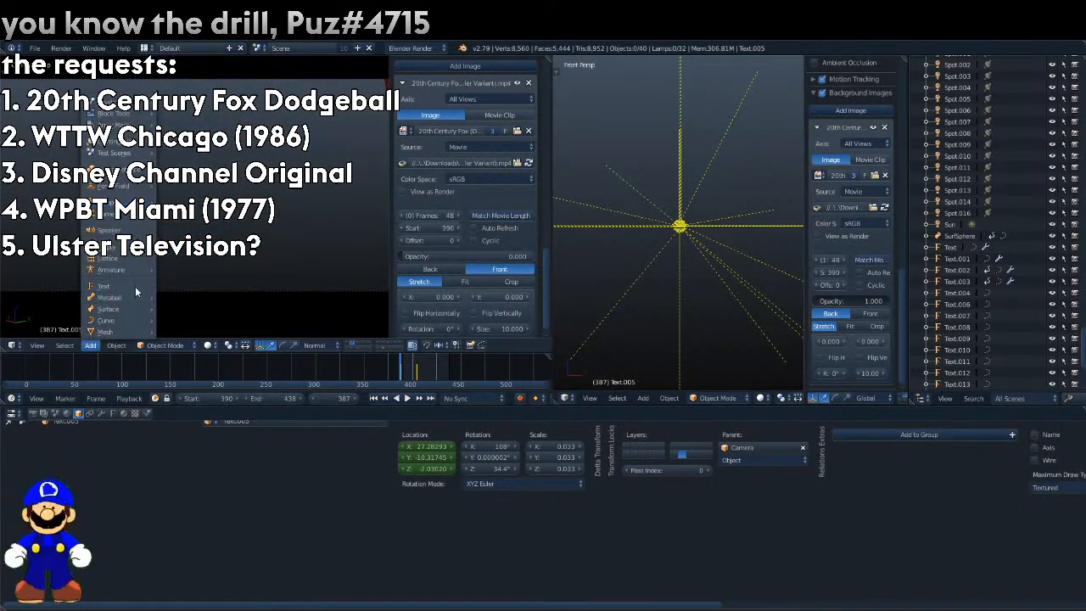
mouse_move(128, 320)
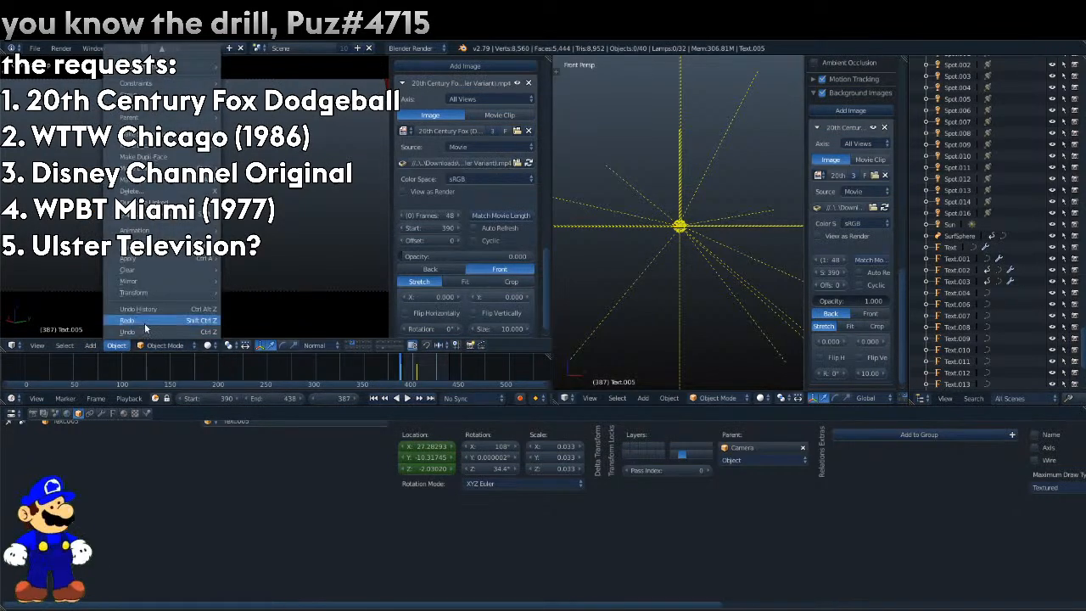
click(97, 344)
mouse_move(127, 337)
click(201, 330)
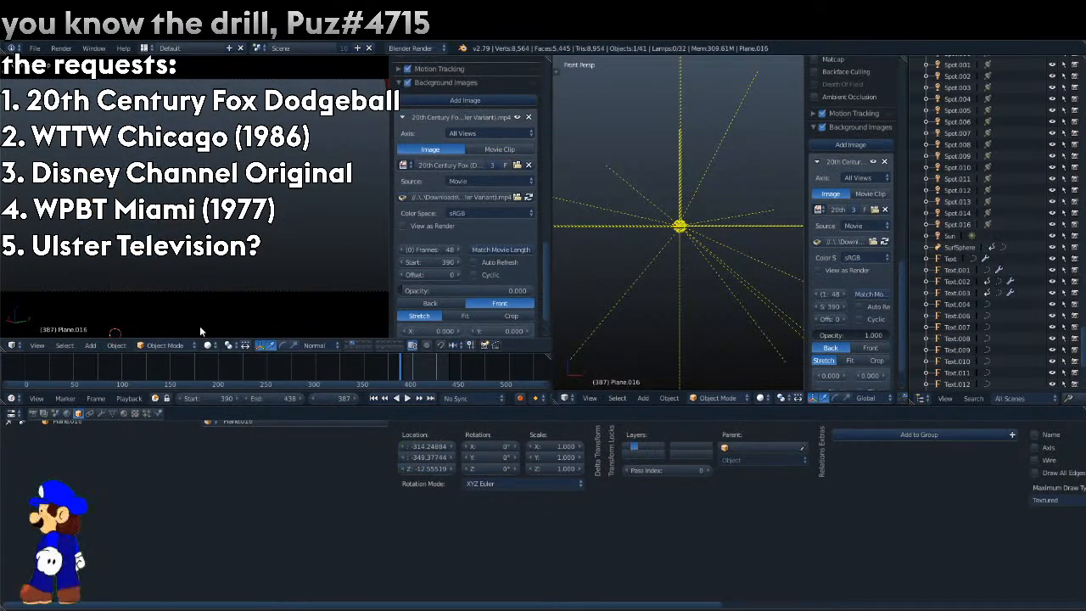
key(s)
click(389, 304)
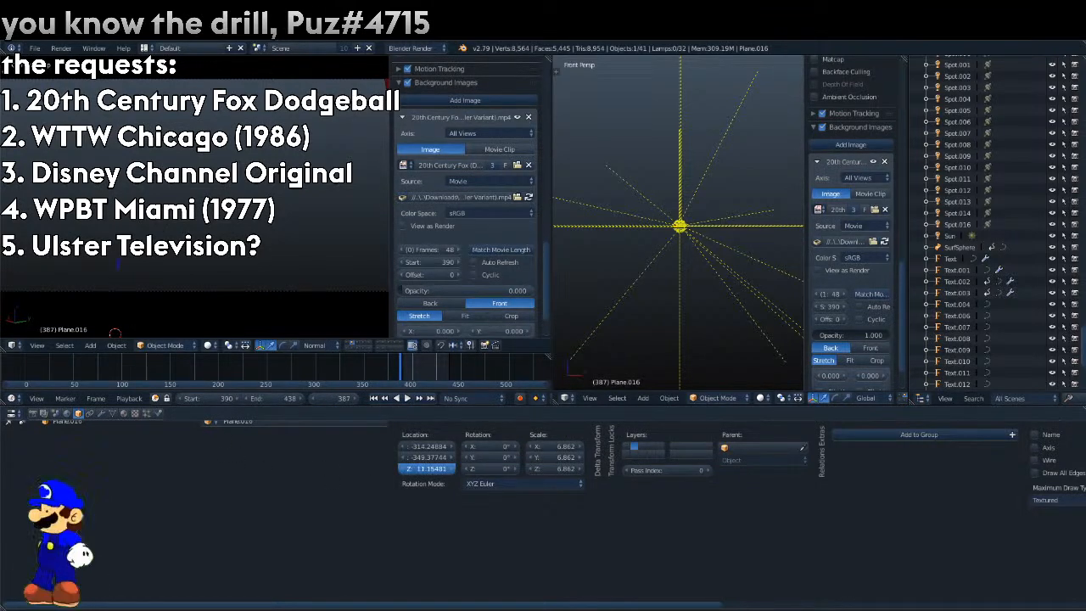
Raise the plane to Z about 38.28, rotate it to X 90° and Z -53.8°, and scale it to about 263.2 to fill the camera view.
drag(427, 468, 467, 468)
right_click(503, 457)
key(s)
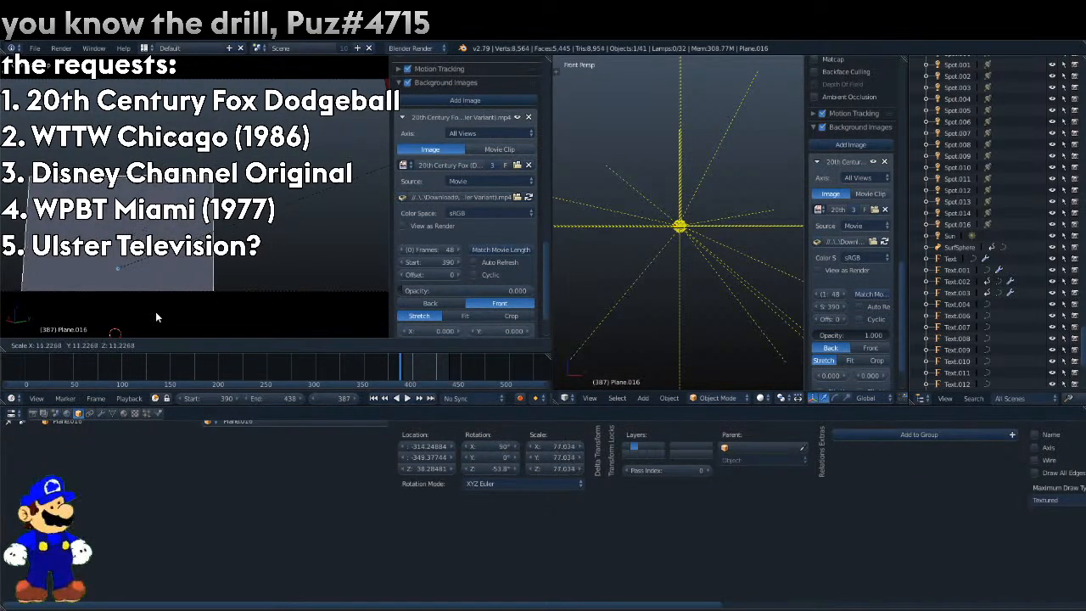
click(128, 275)
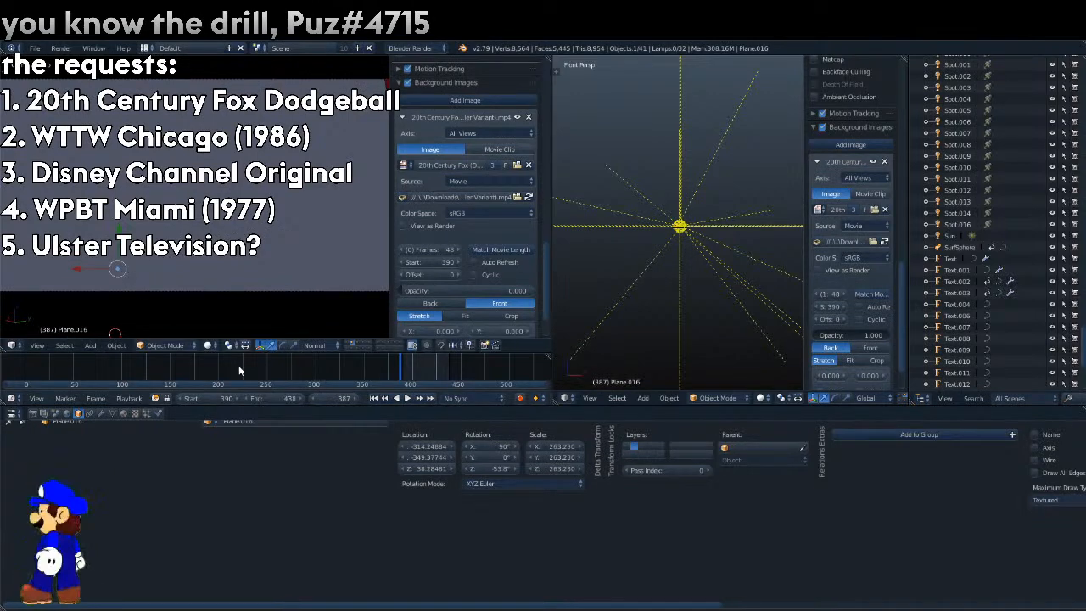
Give the plane a new material and make it shadeless.
click(123, 413)
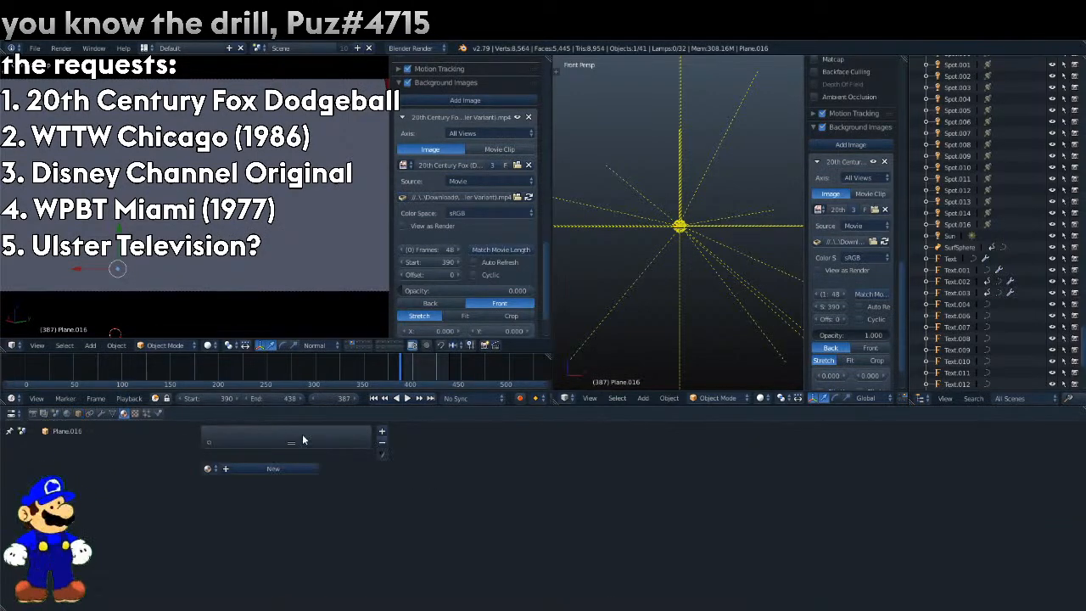
drag(611, 606, 771, 603)
click(766, 441)
Test render frames 387 and 409 and return to the 3D view.
key(F12)
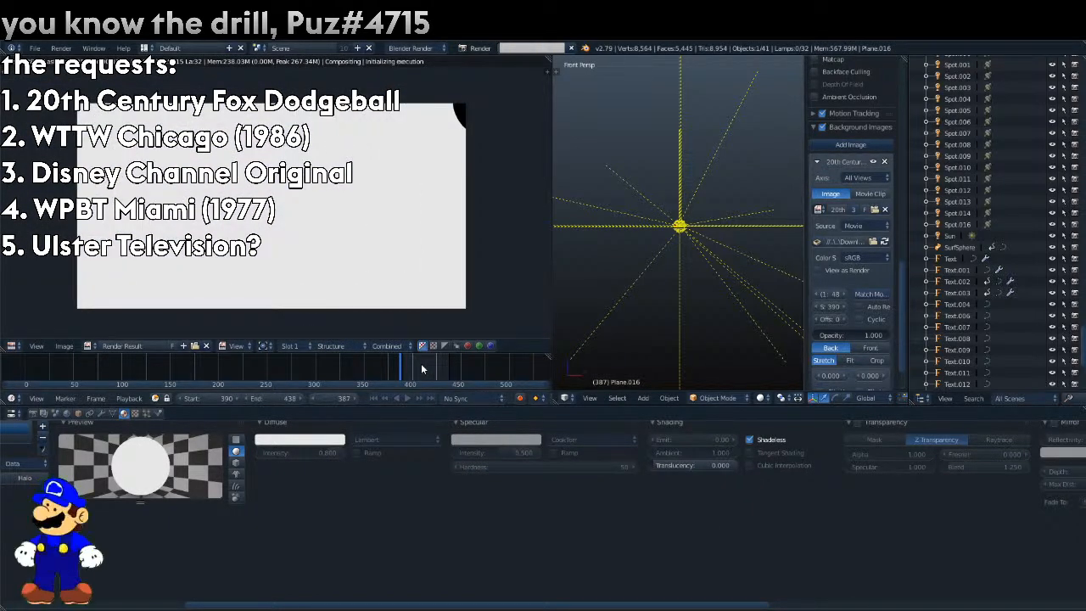
key(F12)
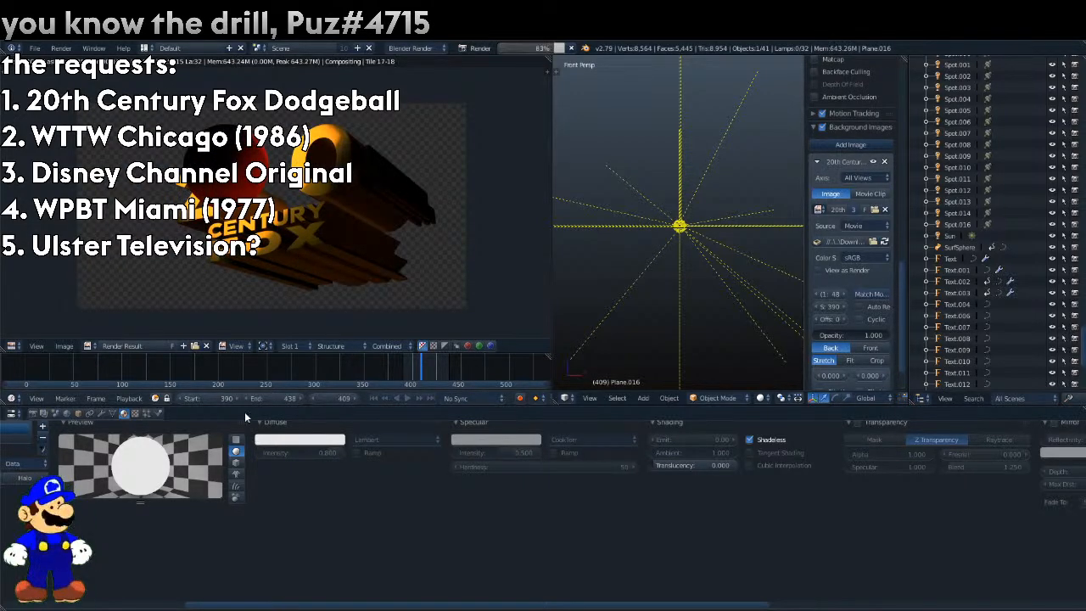
click(12, 345)
click(43, 333)
Show all scene layers again and widen the front perspective viewport.
shift+drag(402, 342, 347, 342)
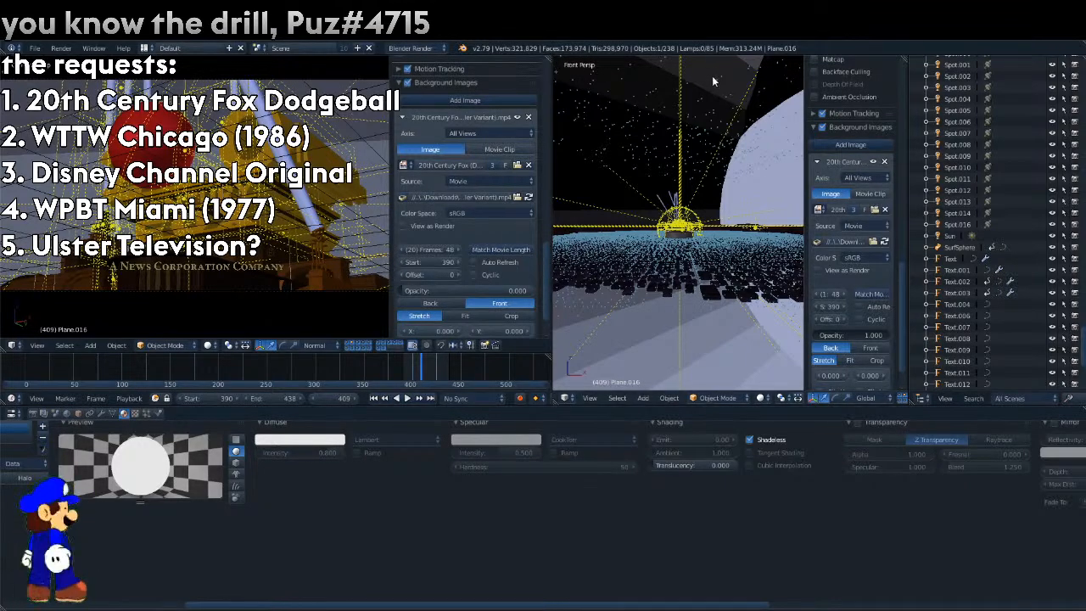
drag(550, 59, 636, 218)
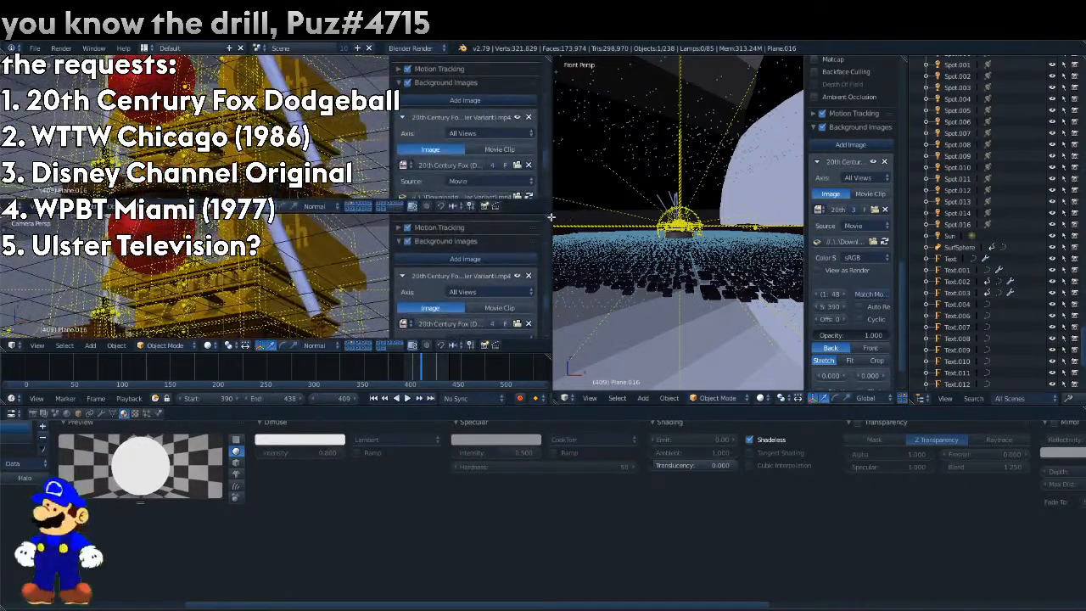
drag(550, 217, 541, 121)
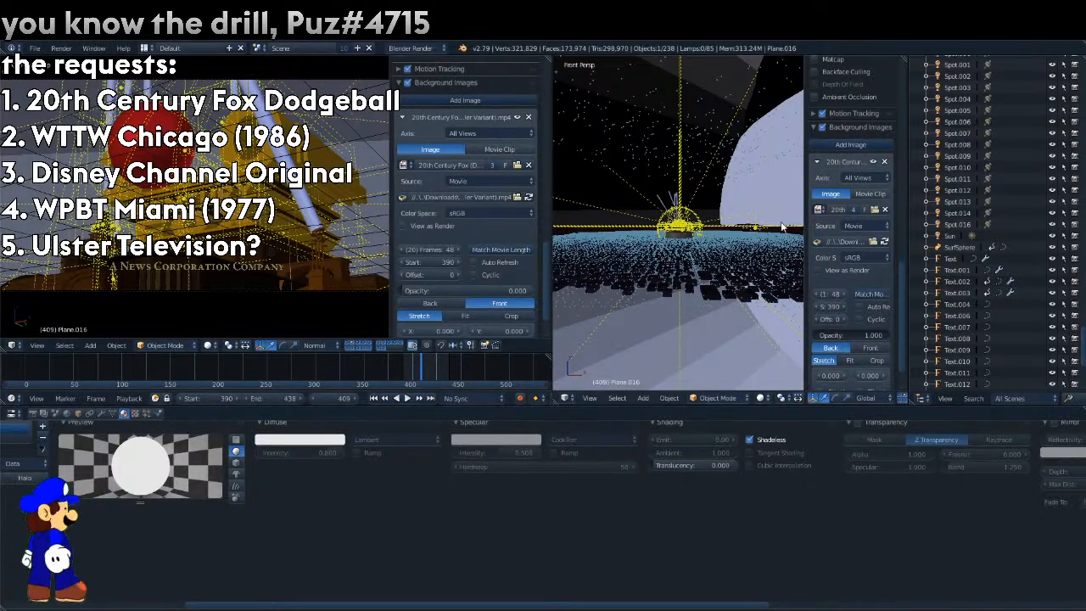
drag(915, 62, 954, 93)
Play back the animation from around frame 401 to check the white plane, the ball and the logo.
drag(439, 353, 426, 357)
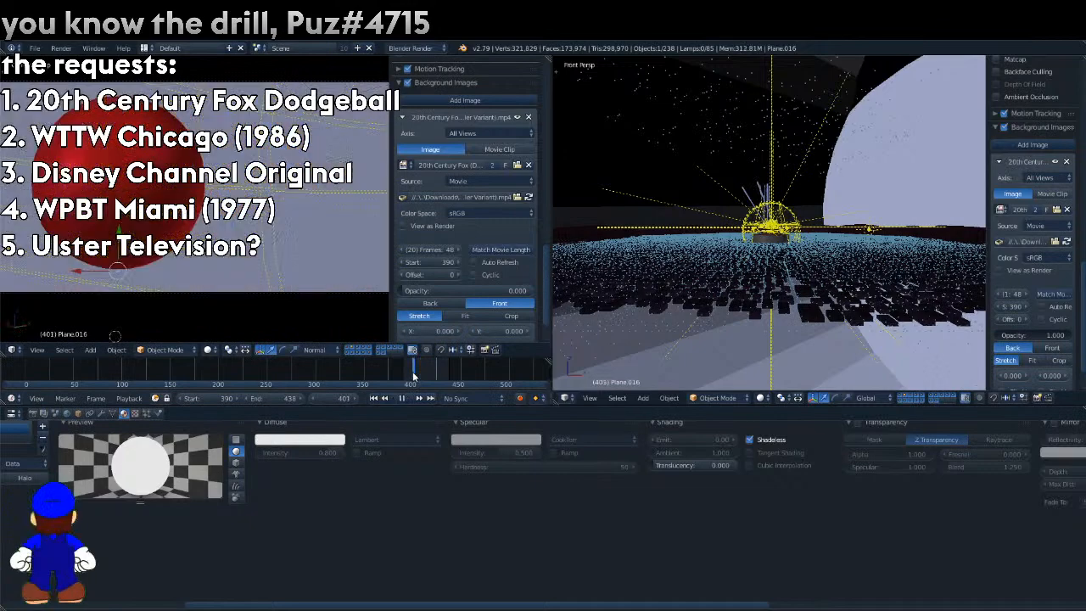
key(alt+a)
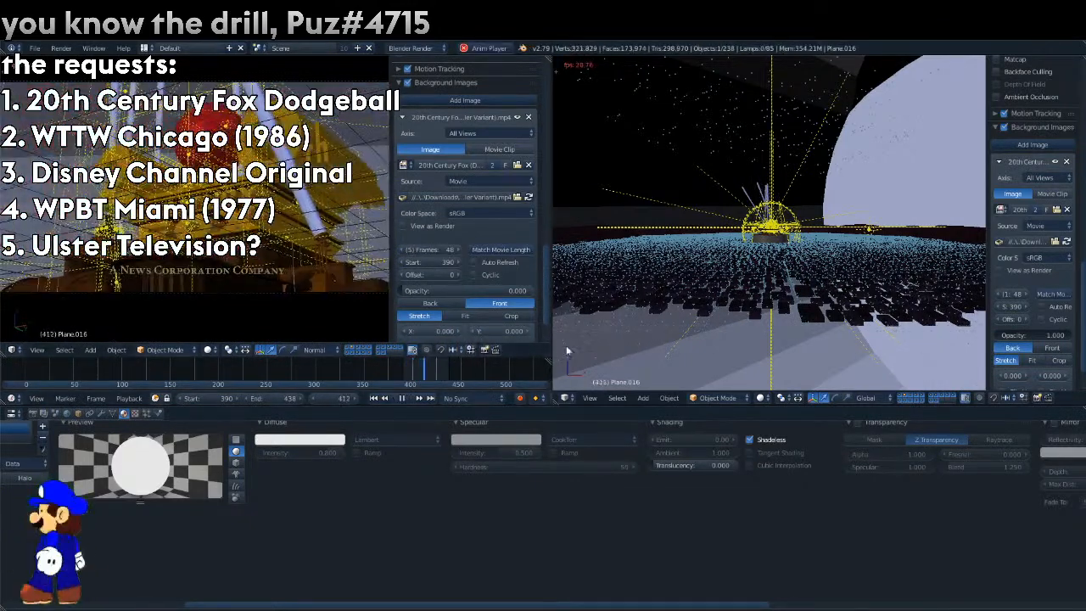
key(alt+a)
Switch the front perspective viewport to a node editor showing the compositing nodes.
click(564, 398)
click(608, 273)
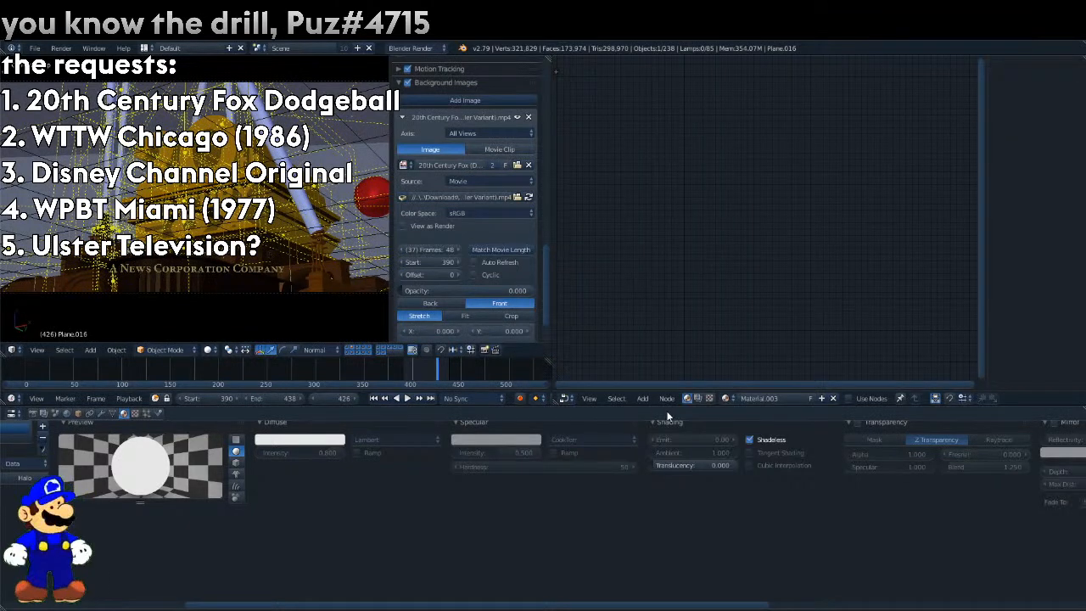
click(697, 398)
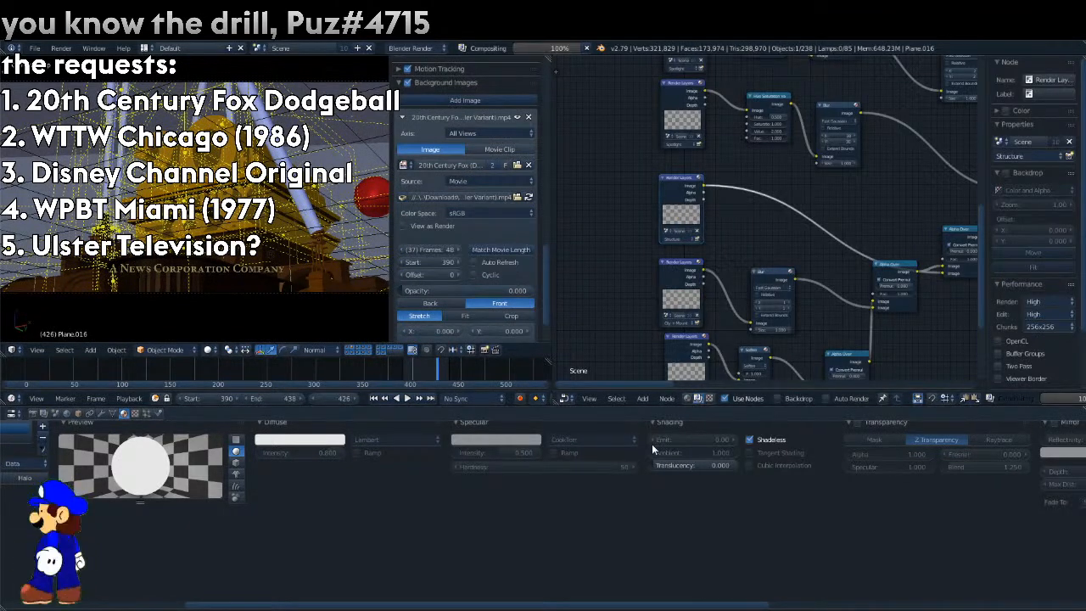
Enable the Vector pass for the Structure render layer.
click(145, 414)
click(43, 413)
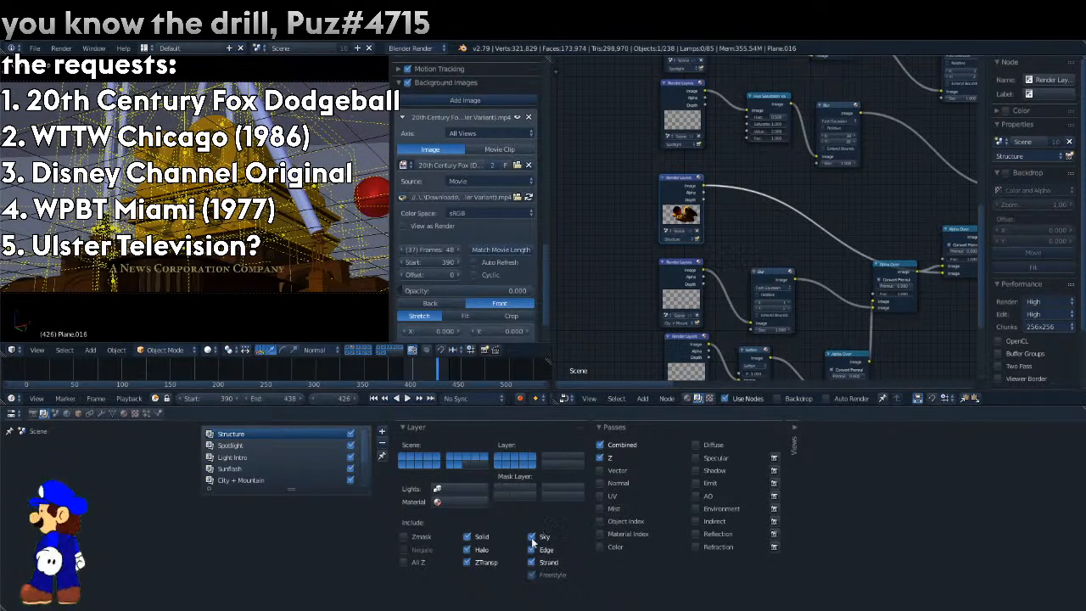
click(615, 469)
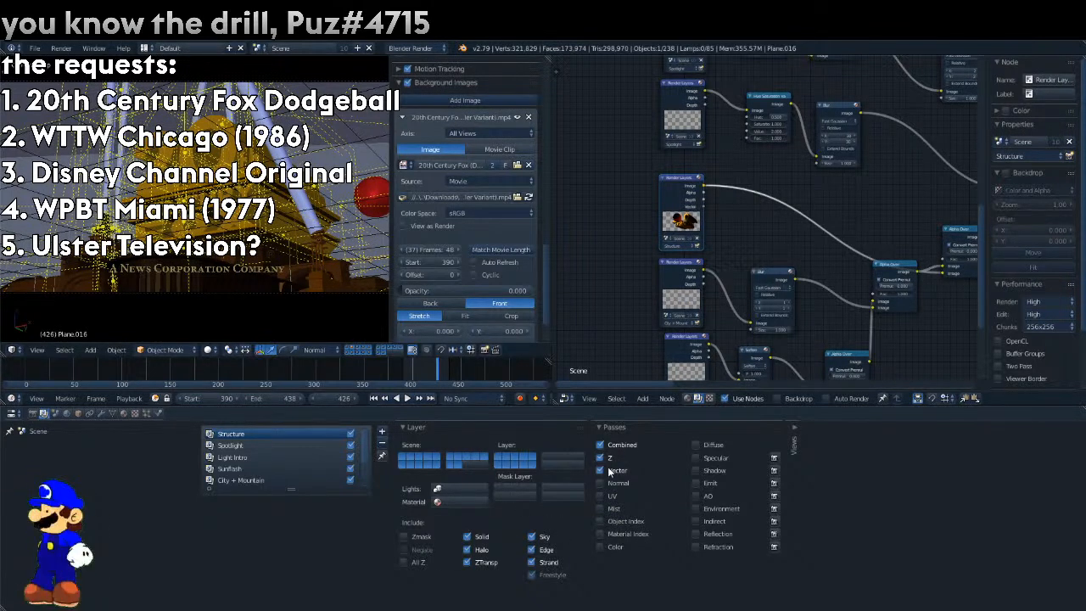
Insert a Vector Blur node after the Structure render layer and connect the layer's vector pass to its Speed input.
click(638, 400)
mouse_move(674, 329)
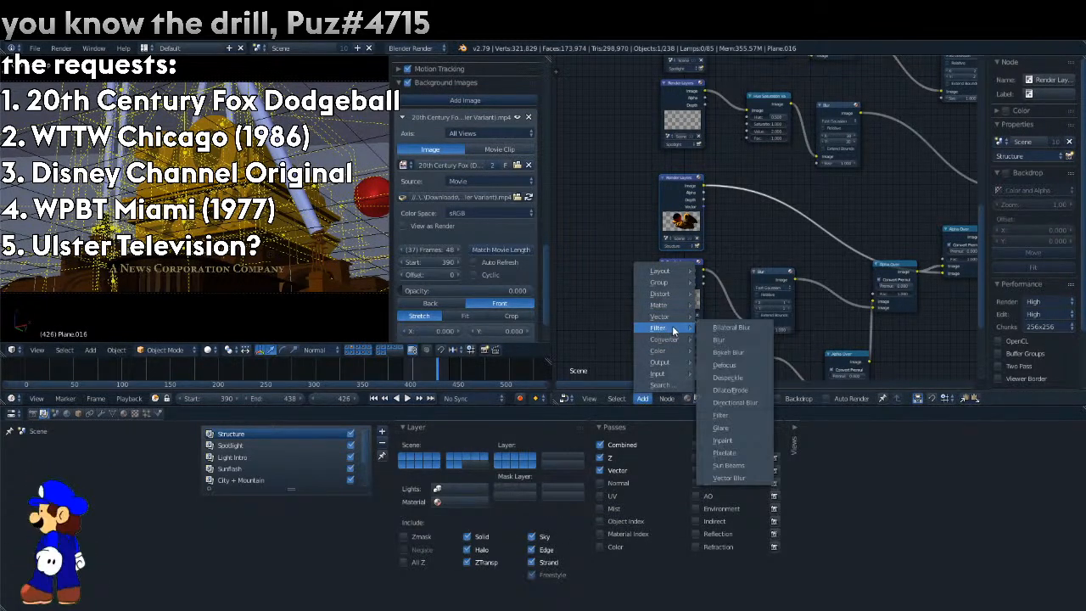
click(728, 478)
click(733, 249)
drag(733, 250, 729, 254)
Step back through the animation to frame 390.
key(Left)
key(Left)
key(Left)
key(Left)
key(Left)
key(Left)
key(Left)
key(Left)
key(Left)
key(Left)
key(Left)
key(Left)
key(Left)
key(Left)
key(Left)
key(Left)
key(Left)
key(Left)
key(Left)
key(Left)
key(Left)
key(Left)
key(Left)
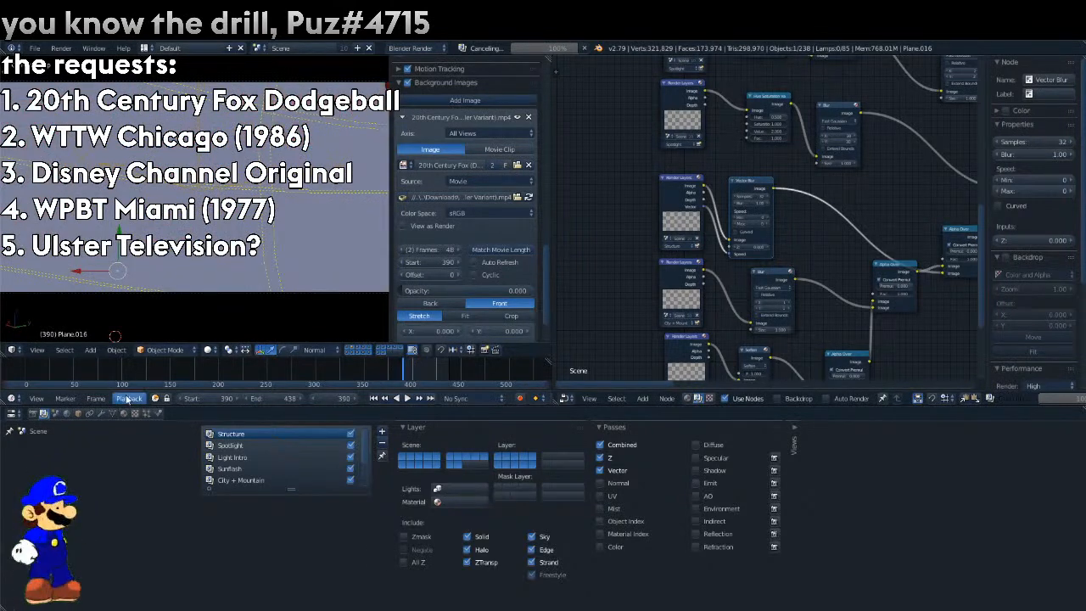
Set the render resolution to 720 × 360 px.
click(32, 413)
click(429, 462)
text(7)
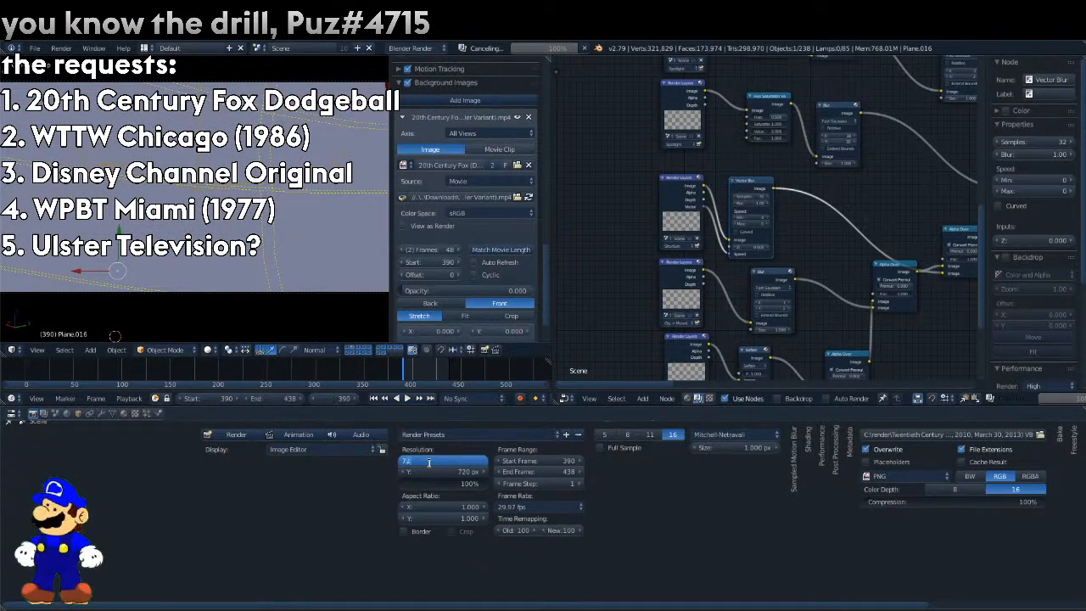
text(20)
key(Return)
click(430, 464)
key(Tab)
text(360)
key(Return)
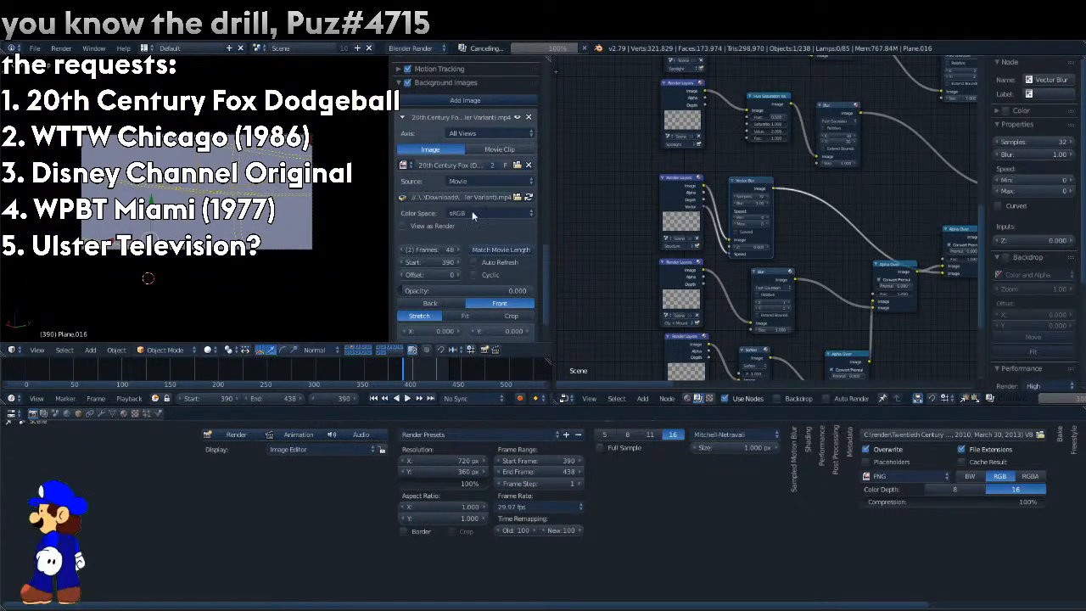
Set the reference movie's opacity to 1.000, check it at frame 424 and start a render.
drag(436, 295, 535, 293)
drag(405, 366, 436, 365)
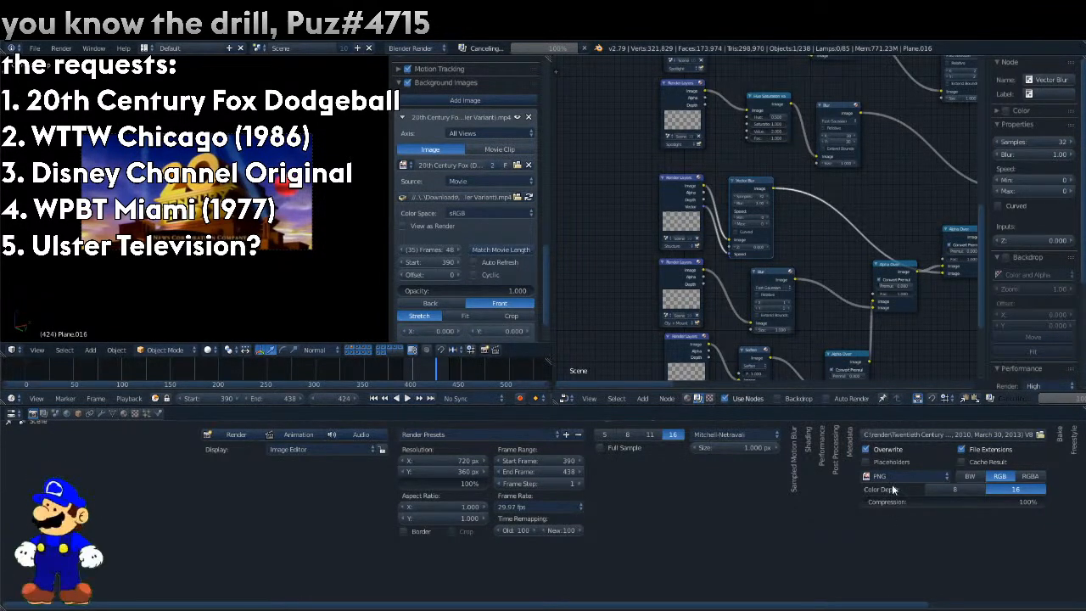
key(F12)
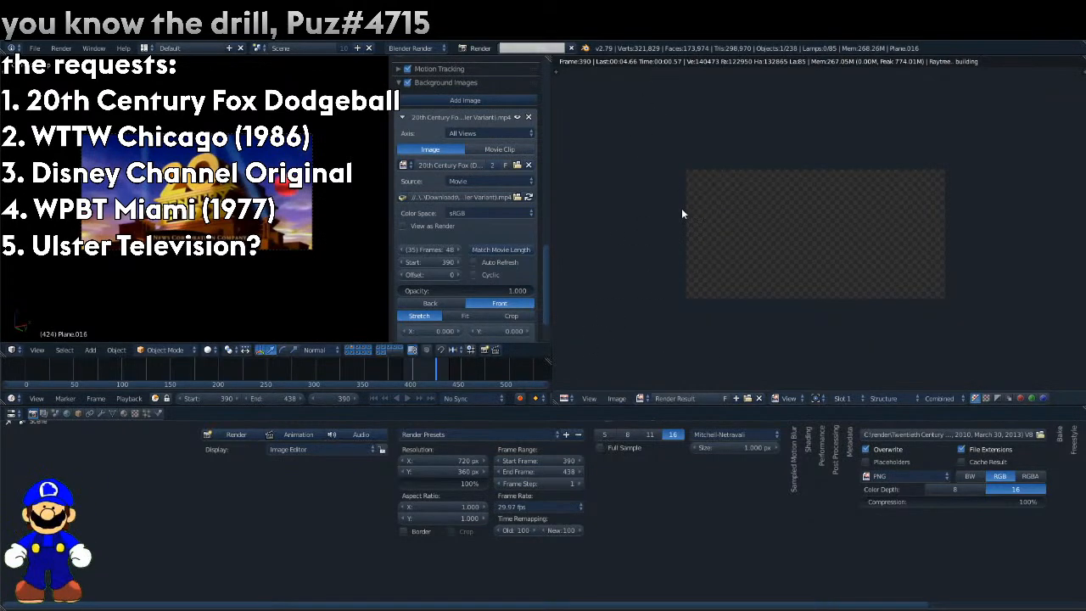
Set the render output to a file named dojball in the Documents folder, with FFmpeg video as the format.
click(1040, 433)
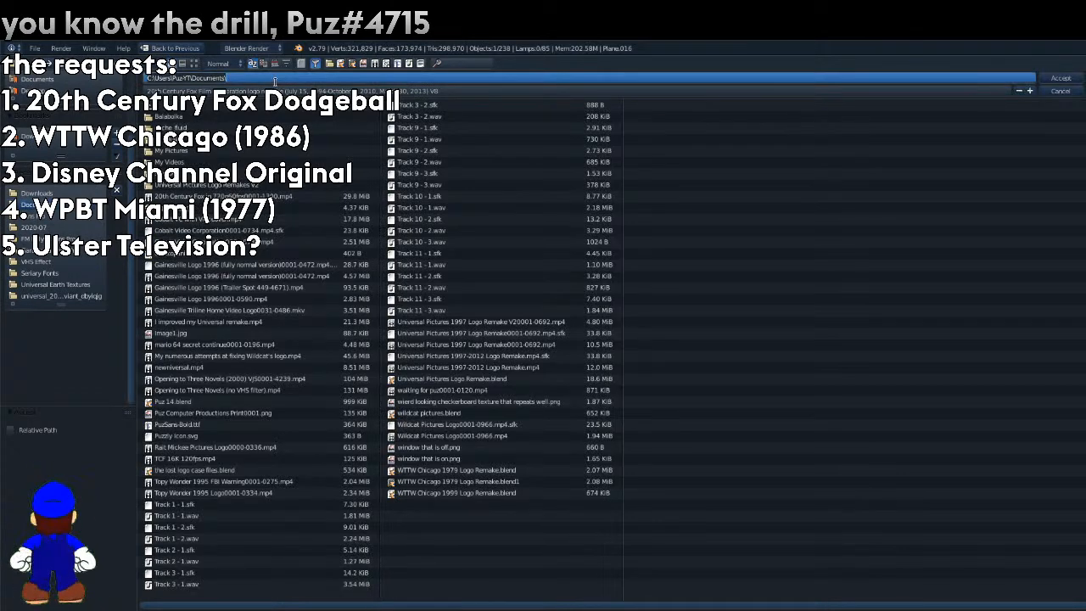
click(278, 88)
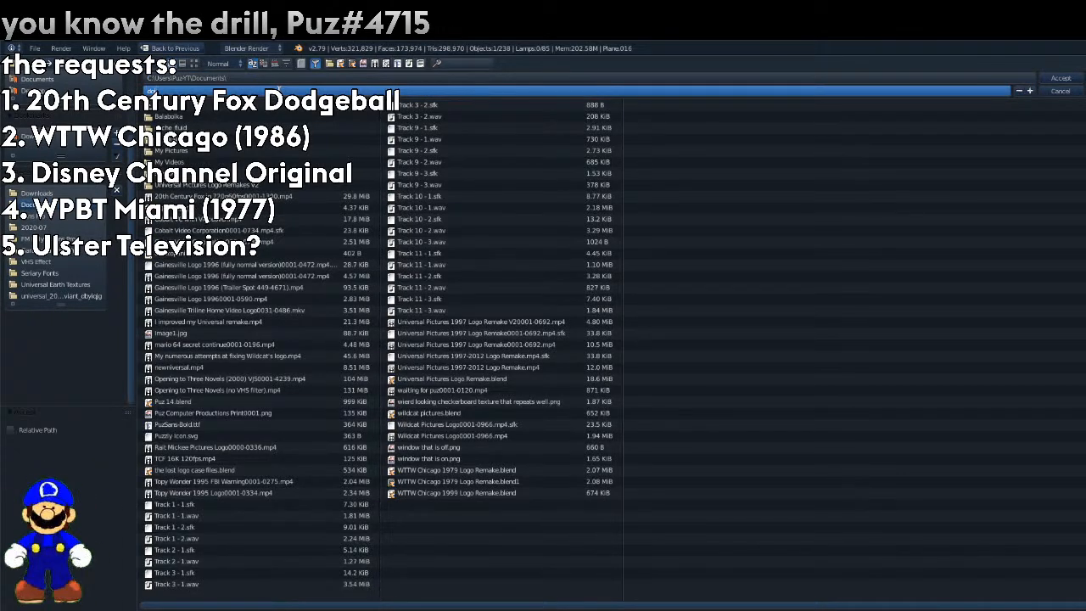
key(Return)
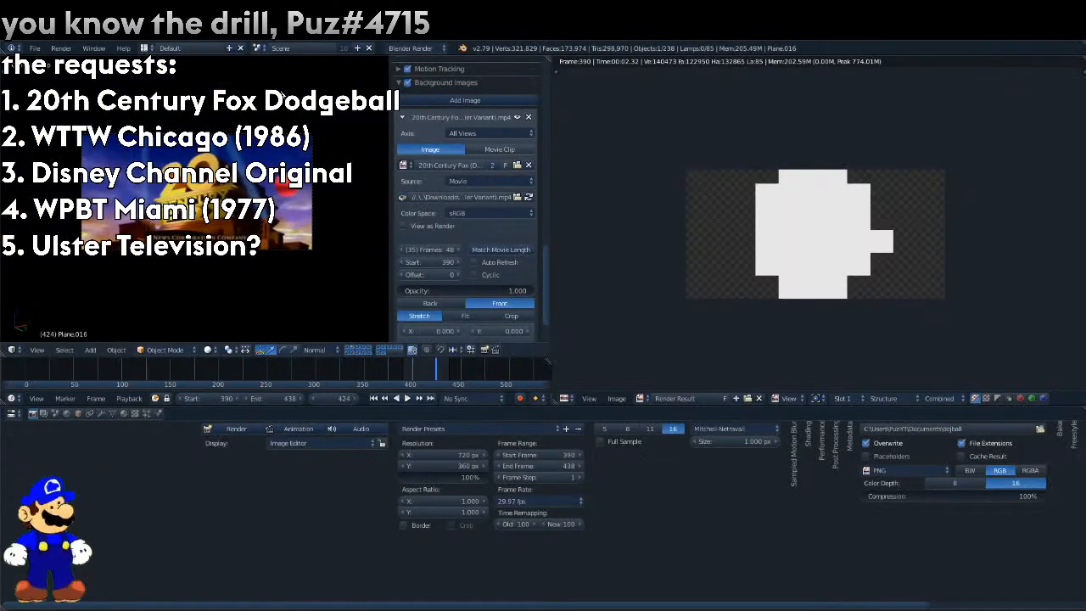
click(890, 471)
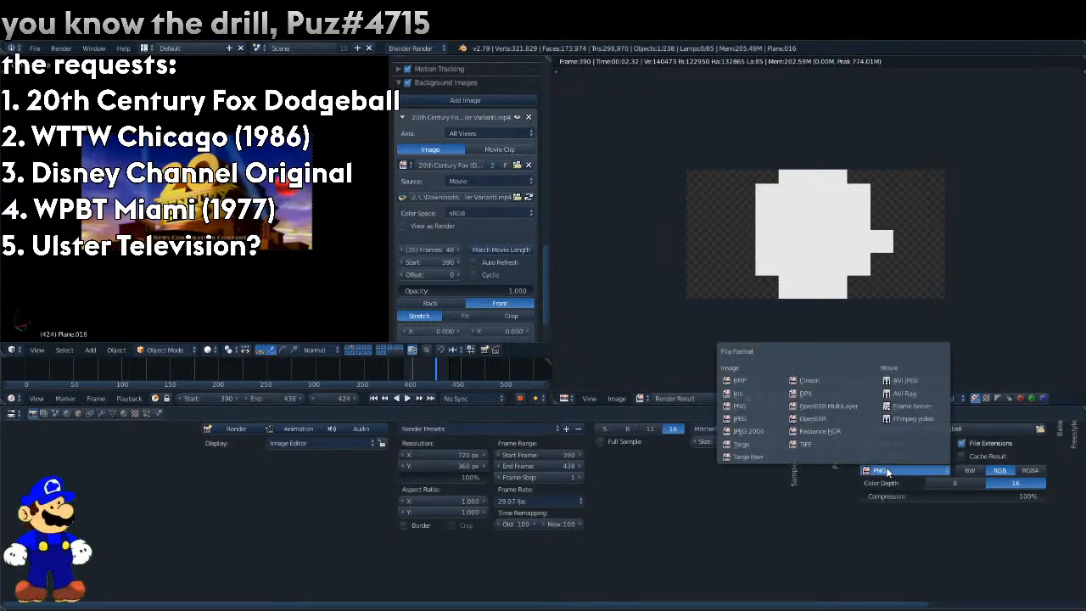
click(915, 429)
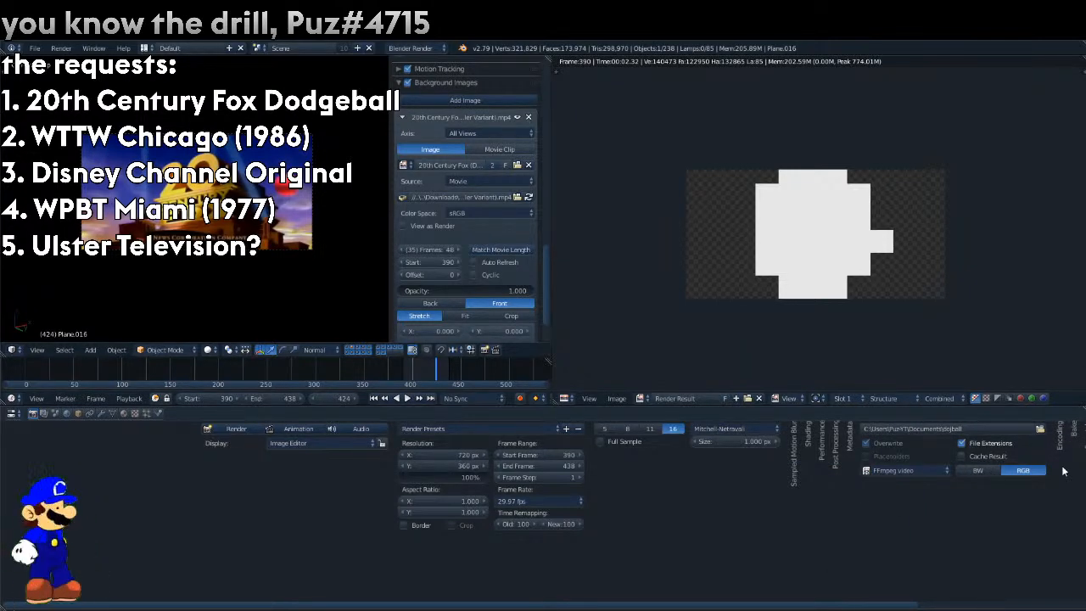
Set the encoding to H.264 in an MPEG-4 container with AAC audio and render the animation.
scroll(1063, 471, up, 1)
click(1059, 429)
key(KP_Subtract)
key(KP_Subtract)
key(KP_Subtract)
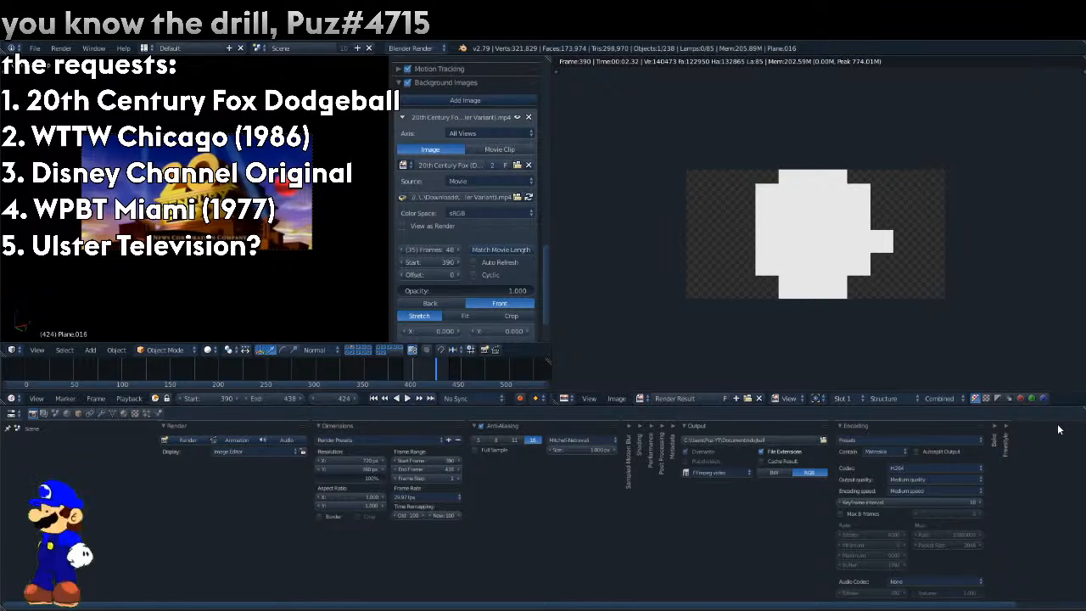
click(952, 440)
click(918, 458)
click(938, 582)
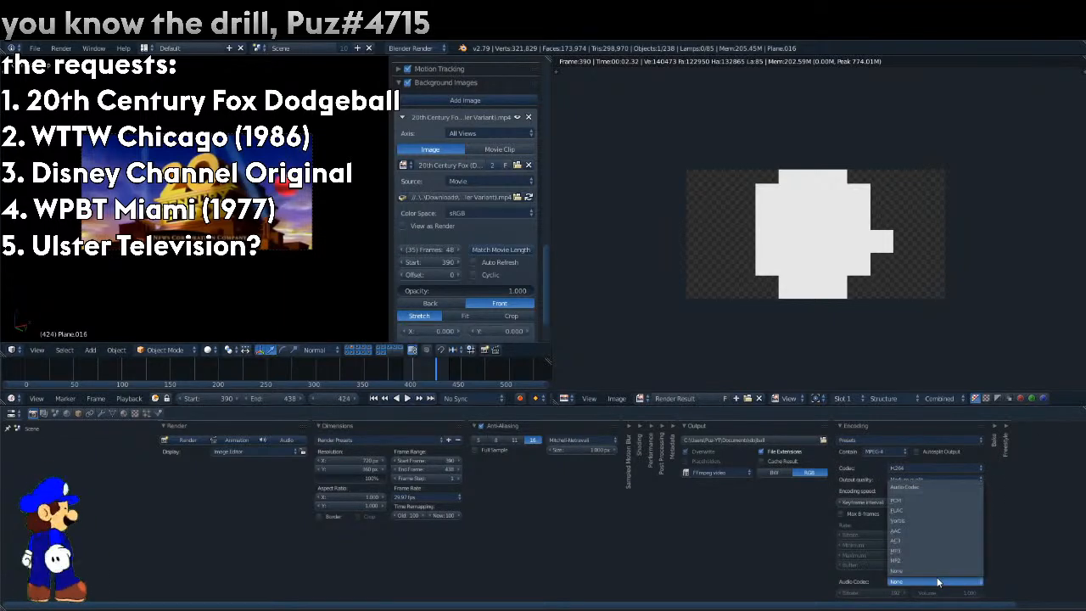
click(914, 530)
key(ctrl+F12)
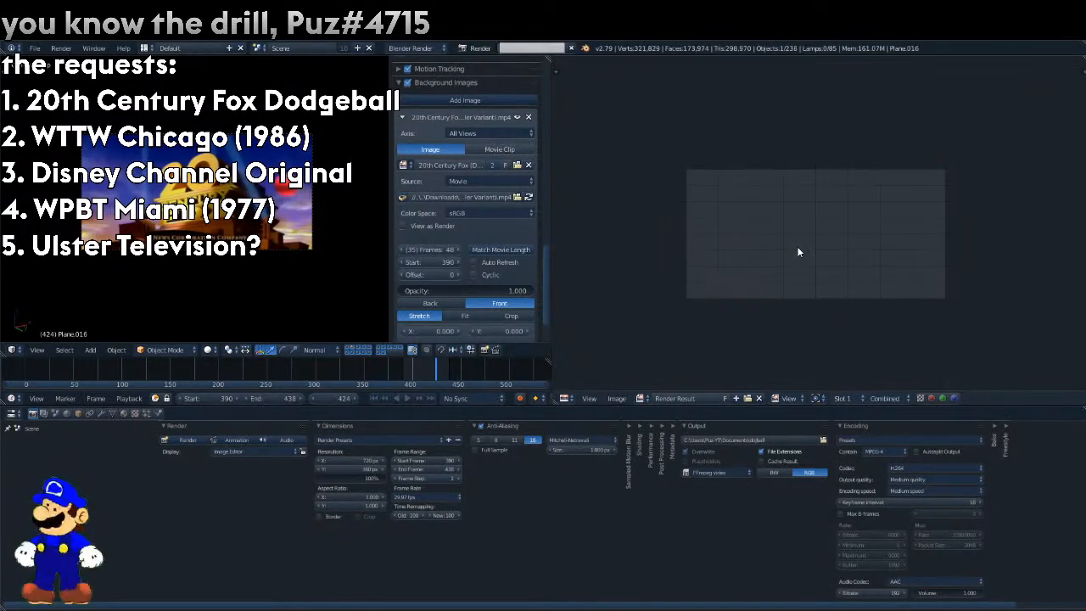